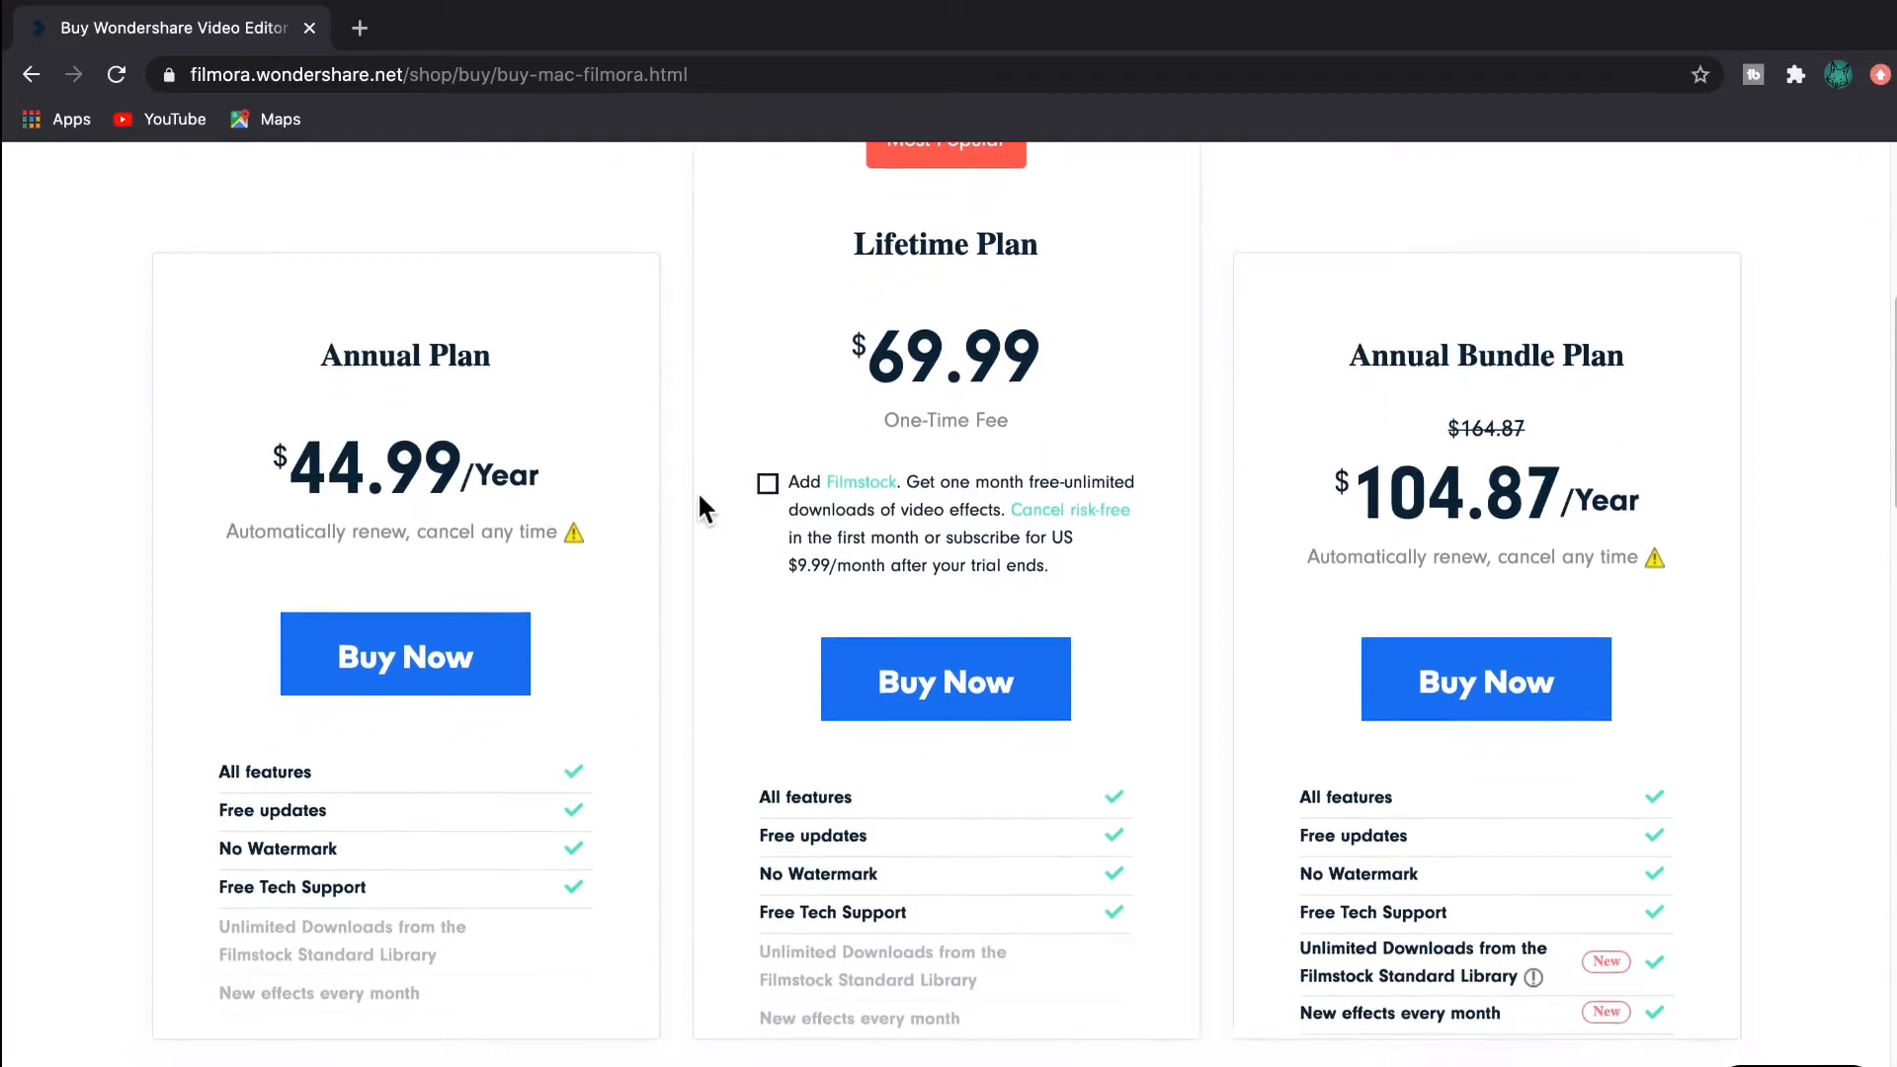
- View the Windows version pricing plans, accept the purchase notice, and switch back to the Mac page
{"action": "scroll", "coordinate": [698, 504], "scroll_direction": "up", "scroll_amount": 2}
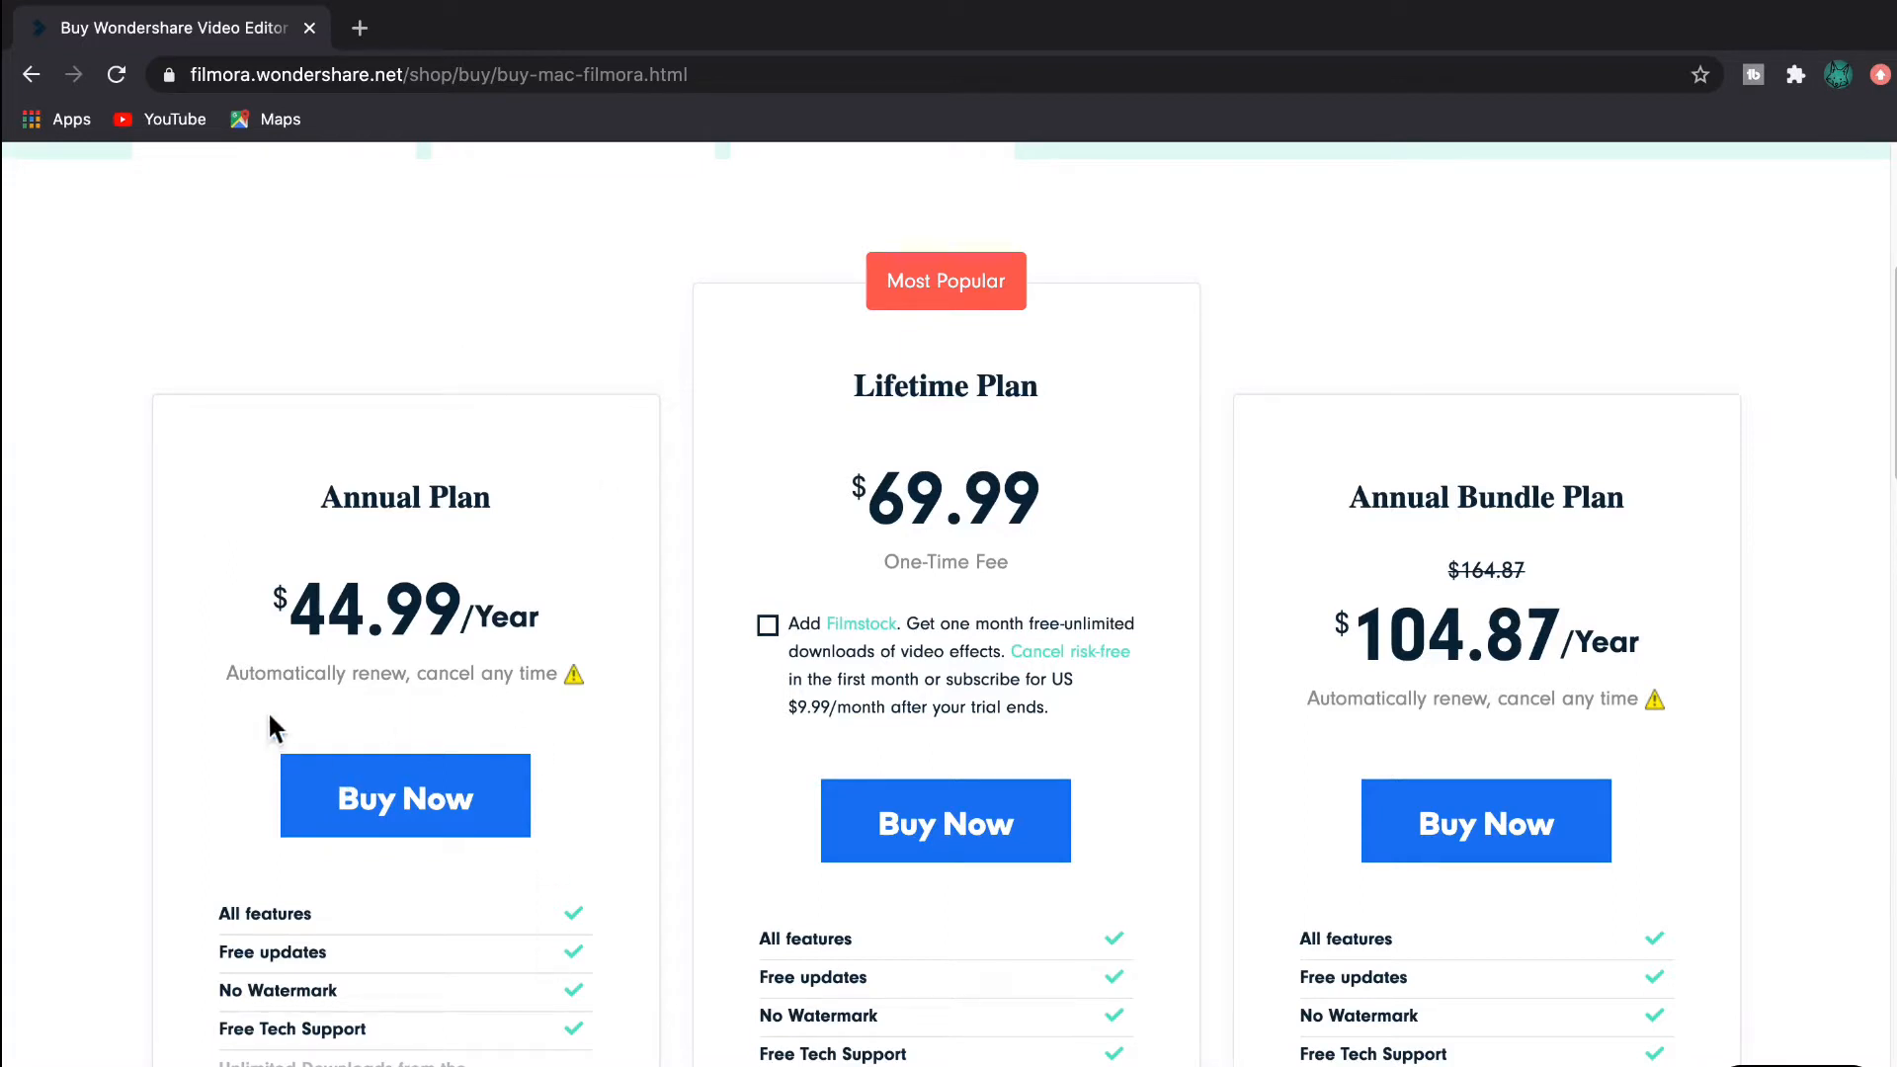
{"action": "mouse_move", "coordinate": [571, 675]}
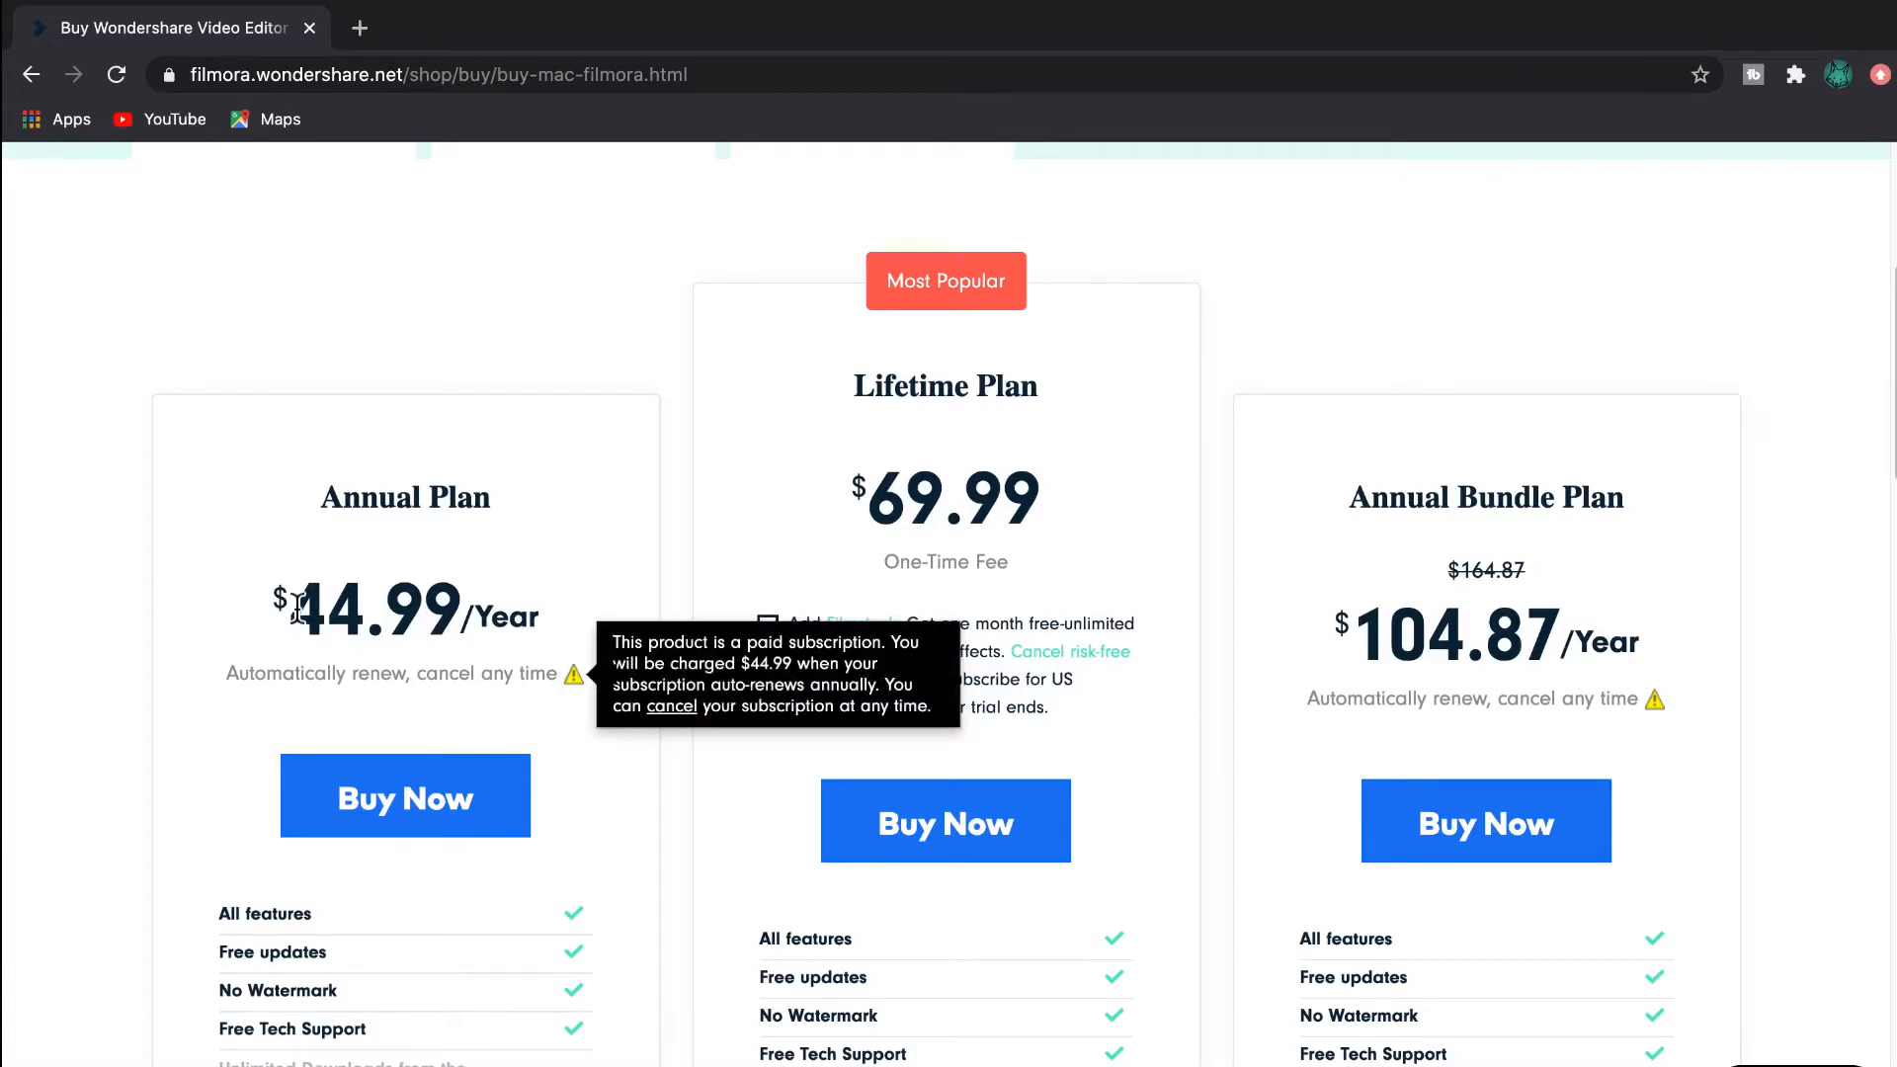
{"action": "scroll", "coordinate": [301, 536], "scroll_direction": "up", "scroll_amount": 1}
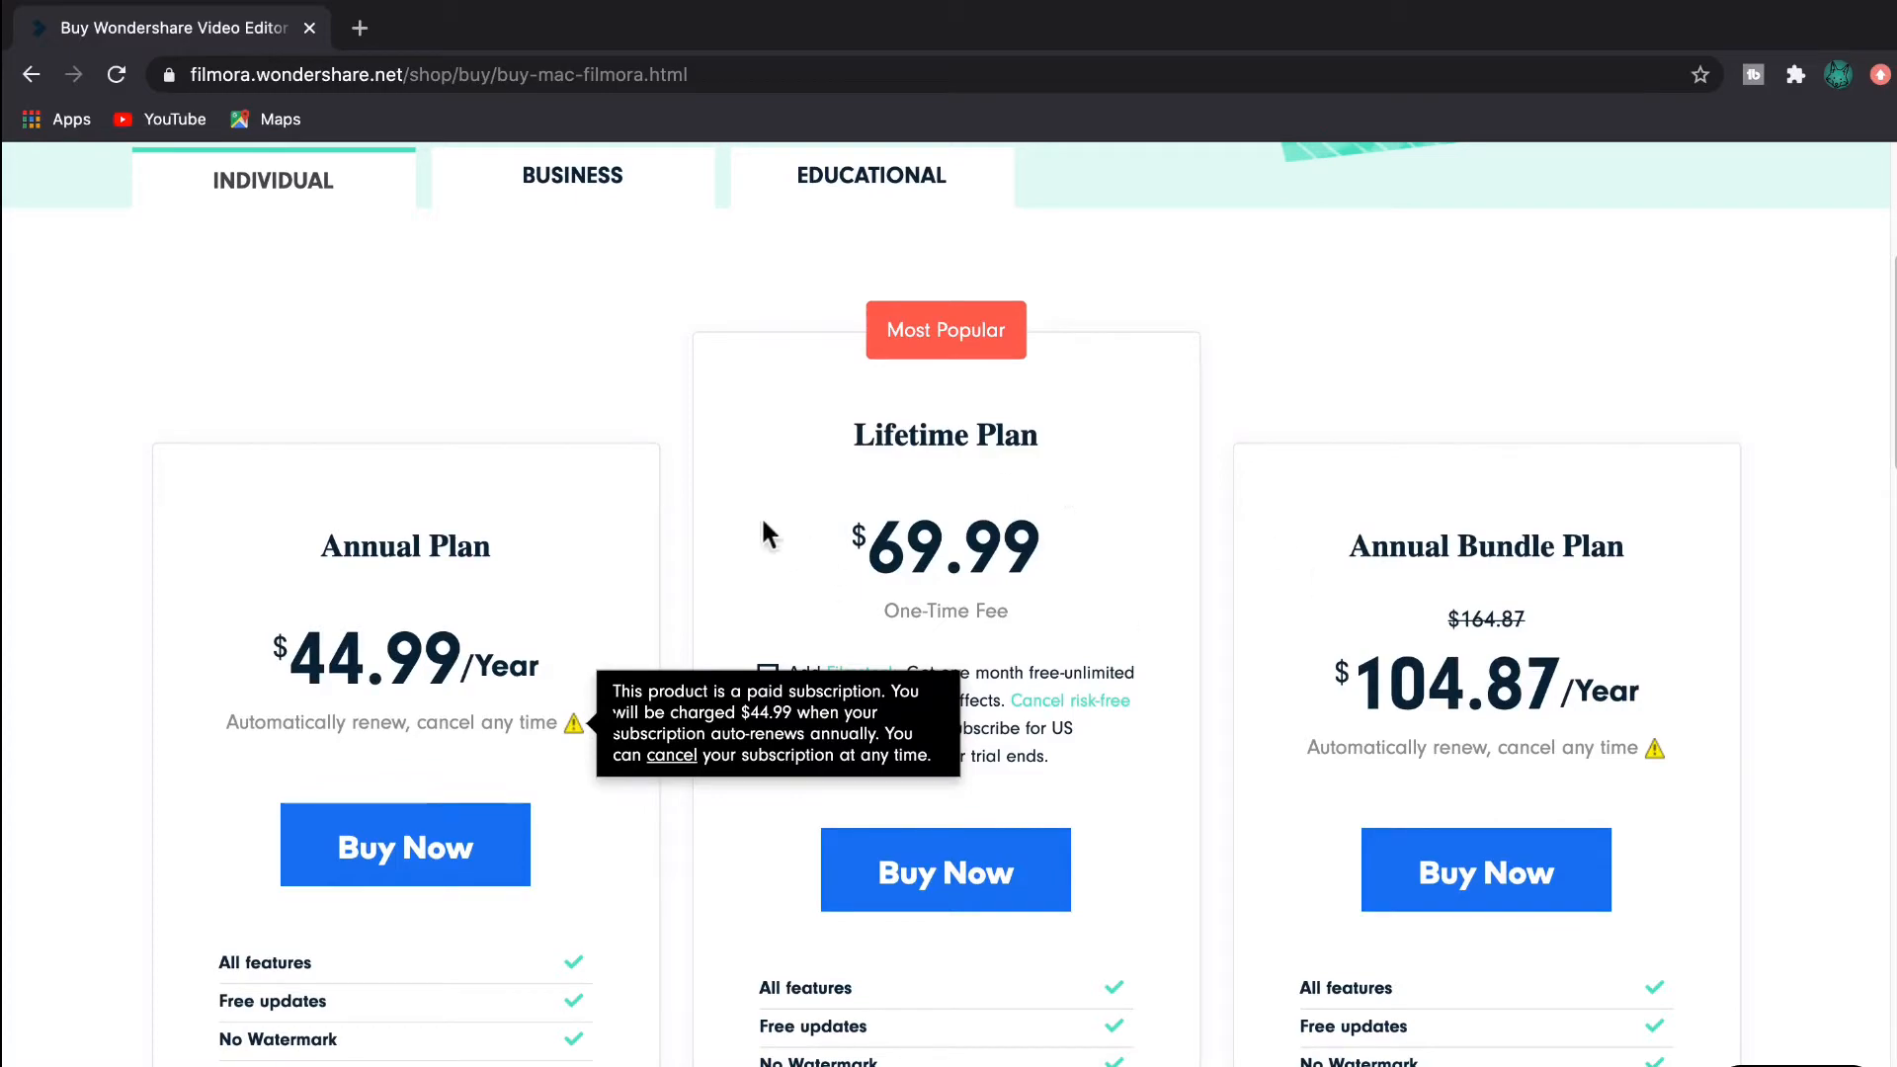
{"action": "scroll", "coordinate": [726, 484], "scroll_direction": "up", "scroll_amount": 3}
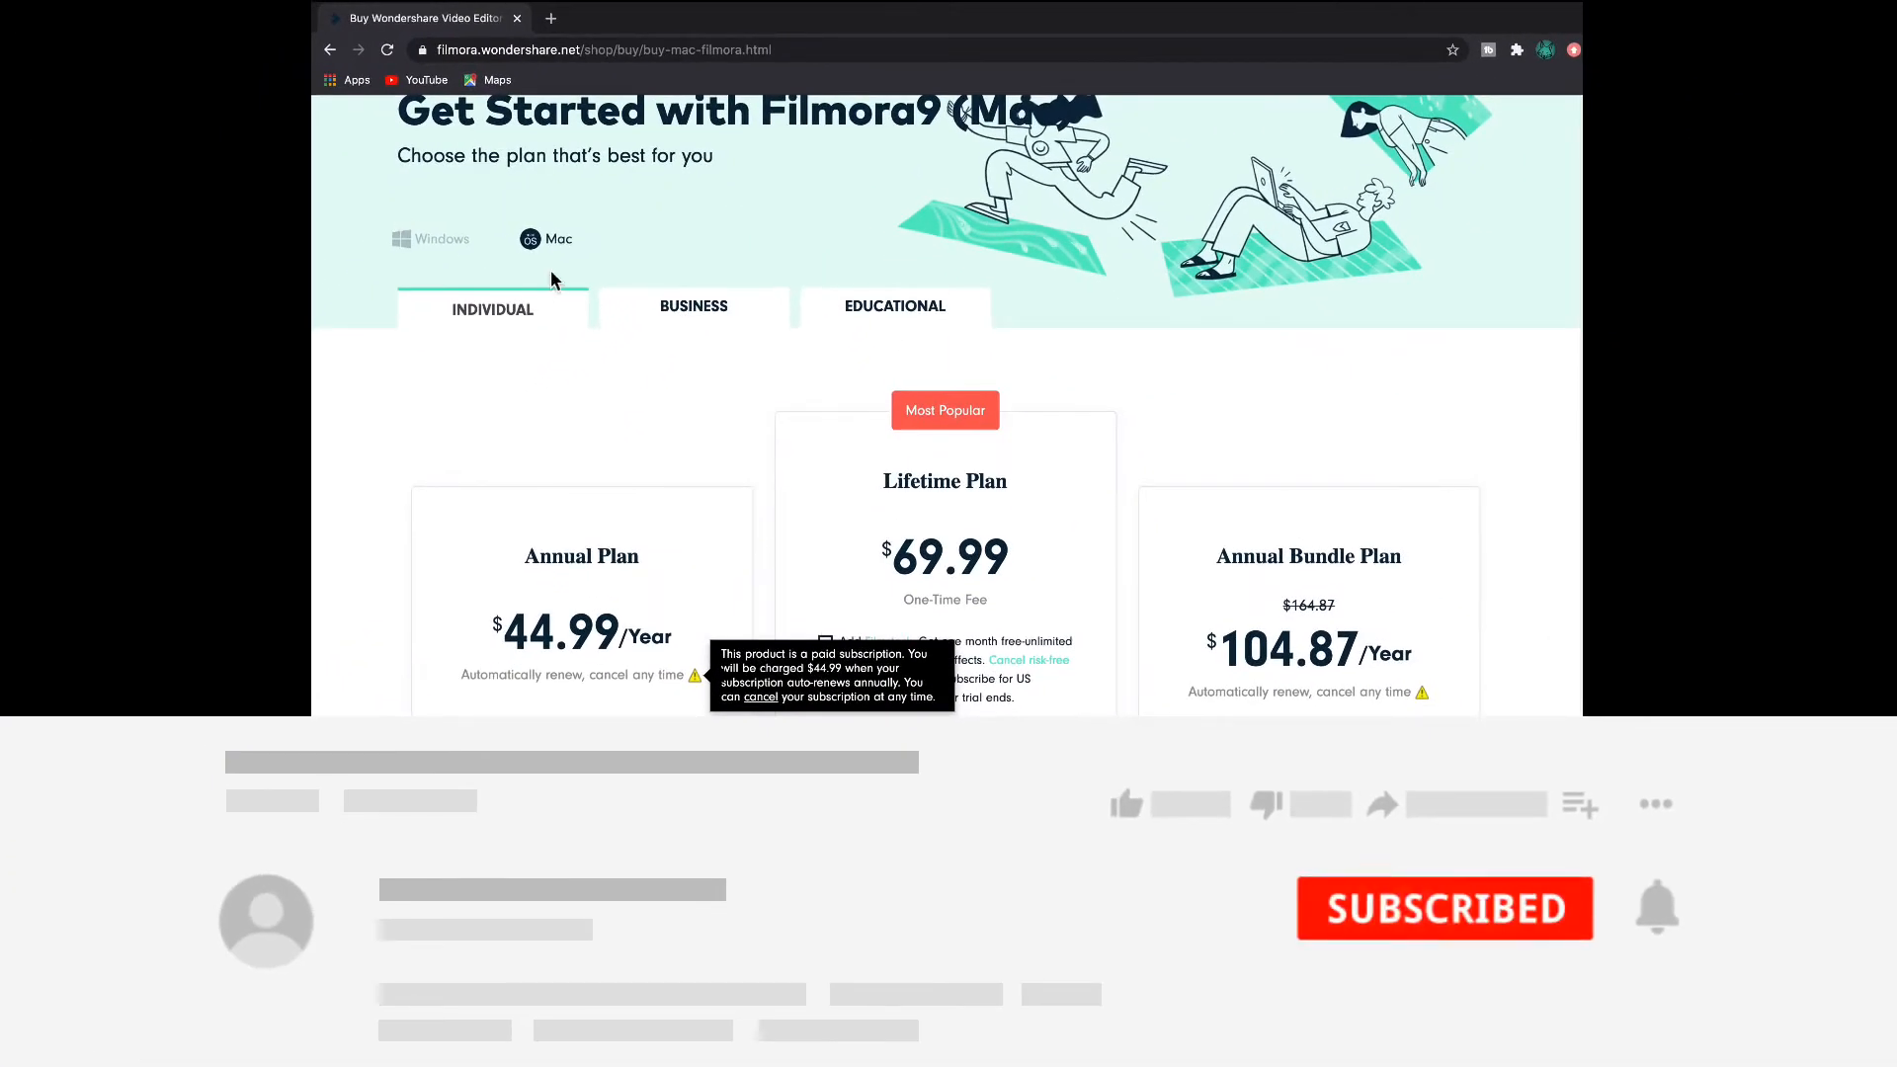
{"action": "left_click", "coordinate": [405, 247]}
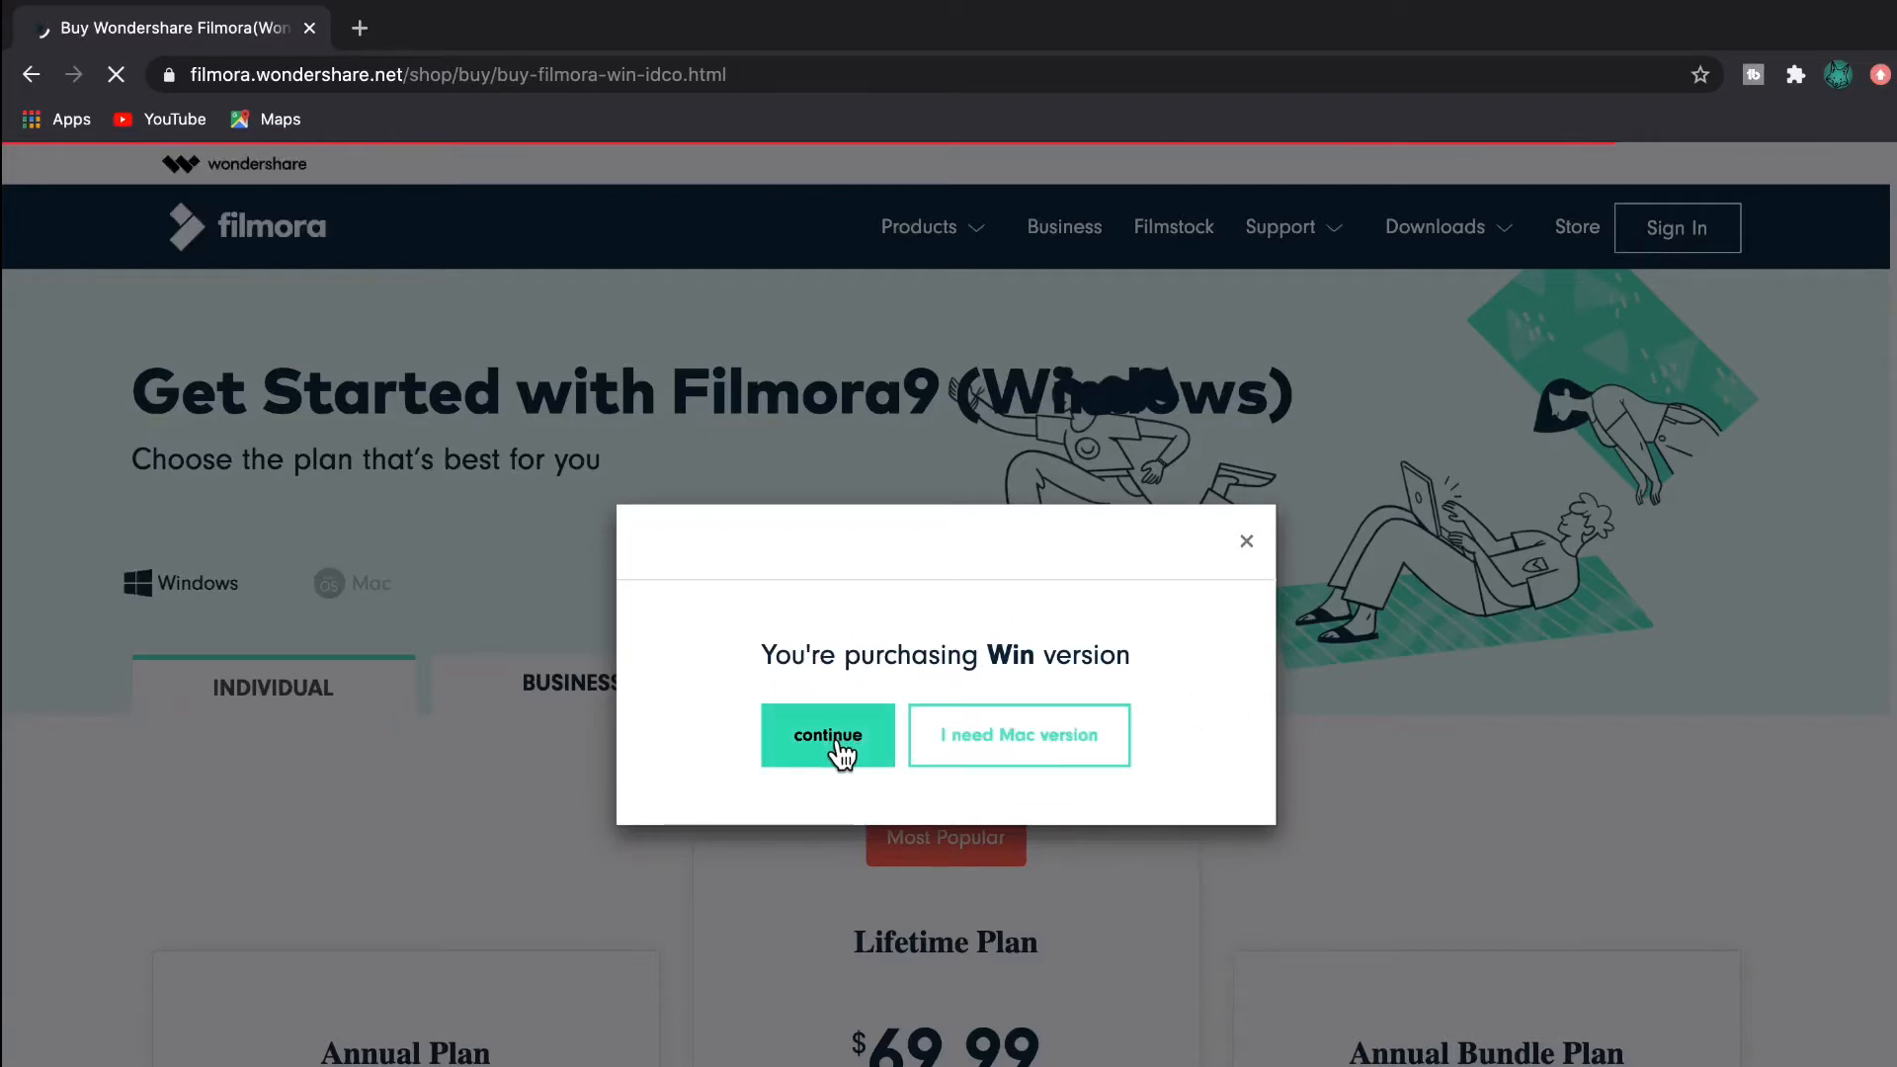
{"action": "left_click", "coordinate": [841, 753]}
{"action": "left_click", "coordinate": [336, 583]}
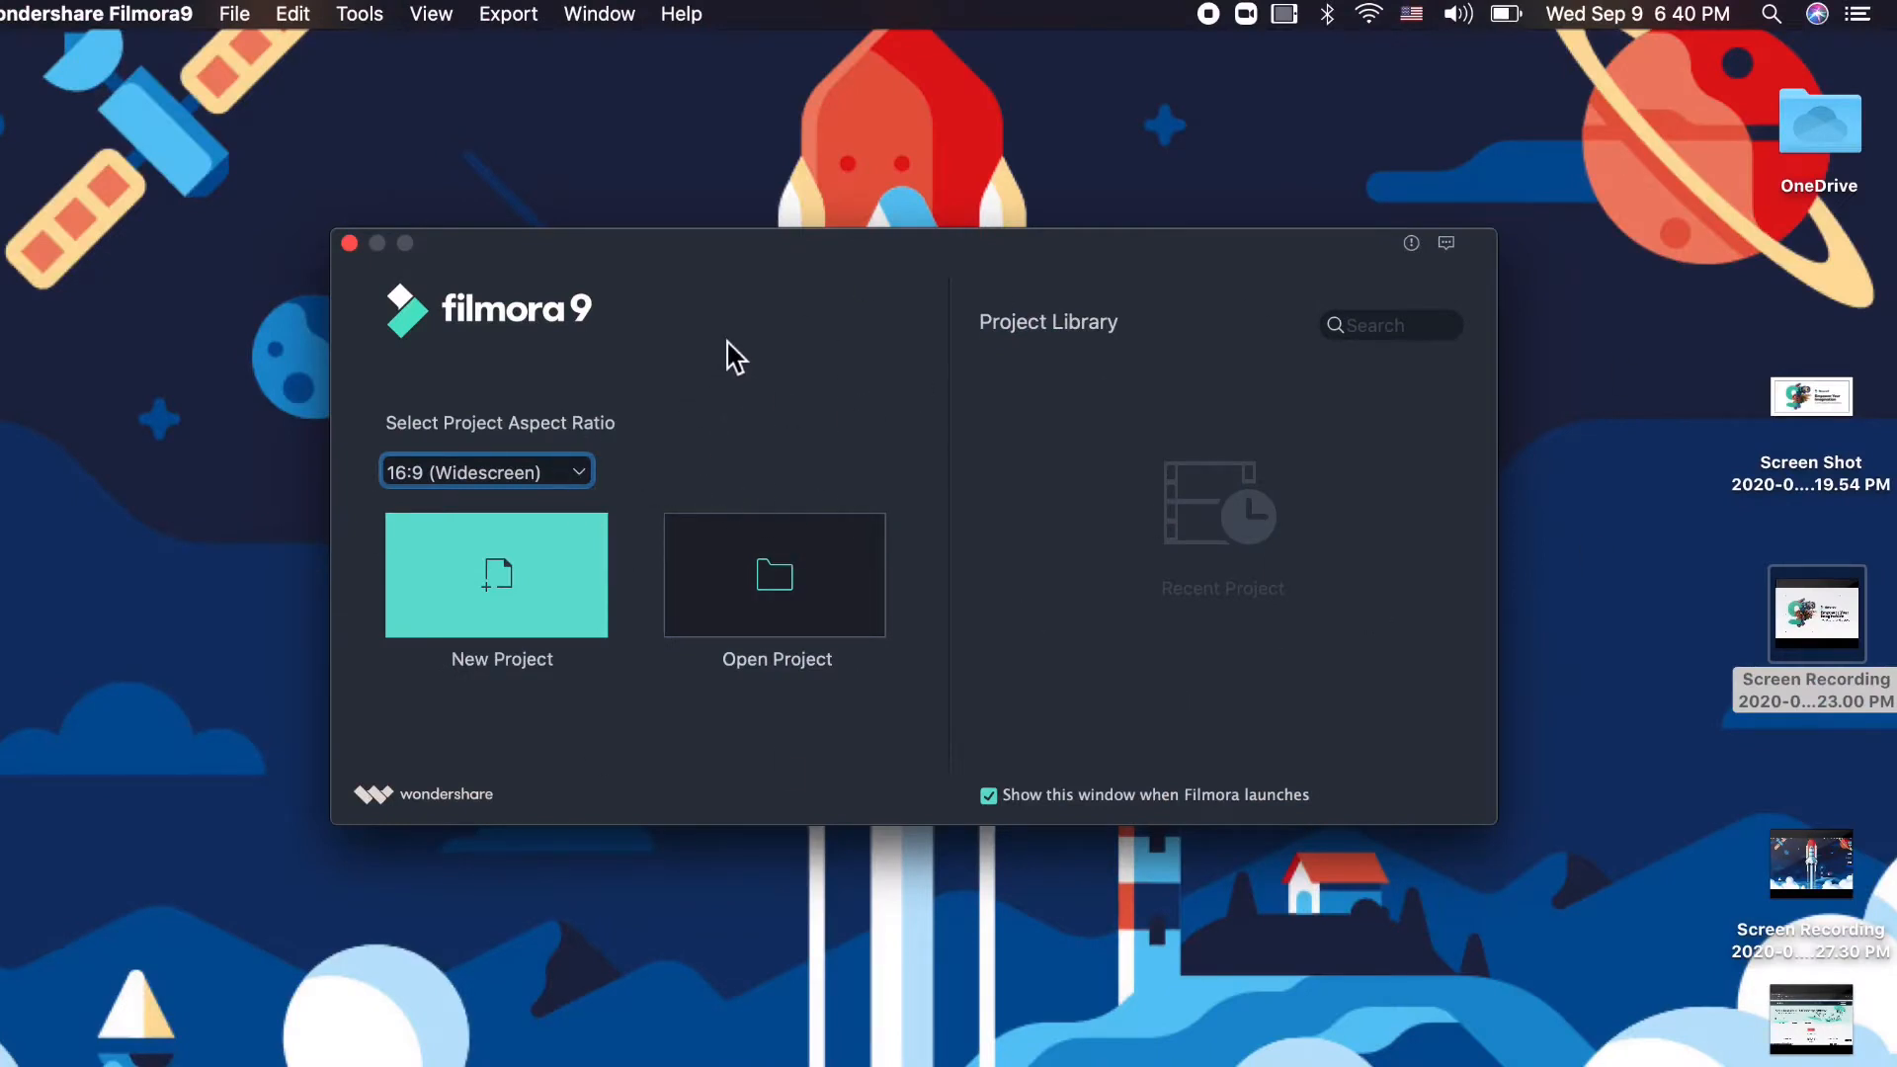
- Keep 16:9 (Widescreen) in the launch window's aspect ratio list and create a New Project
{"action": "left_click_drag", "start_coordinate": [578, 264], "coordinate": [563, 254]}
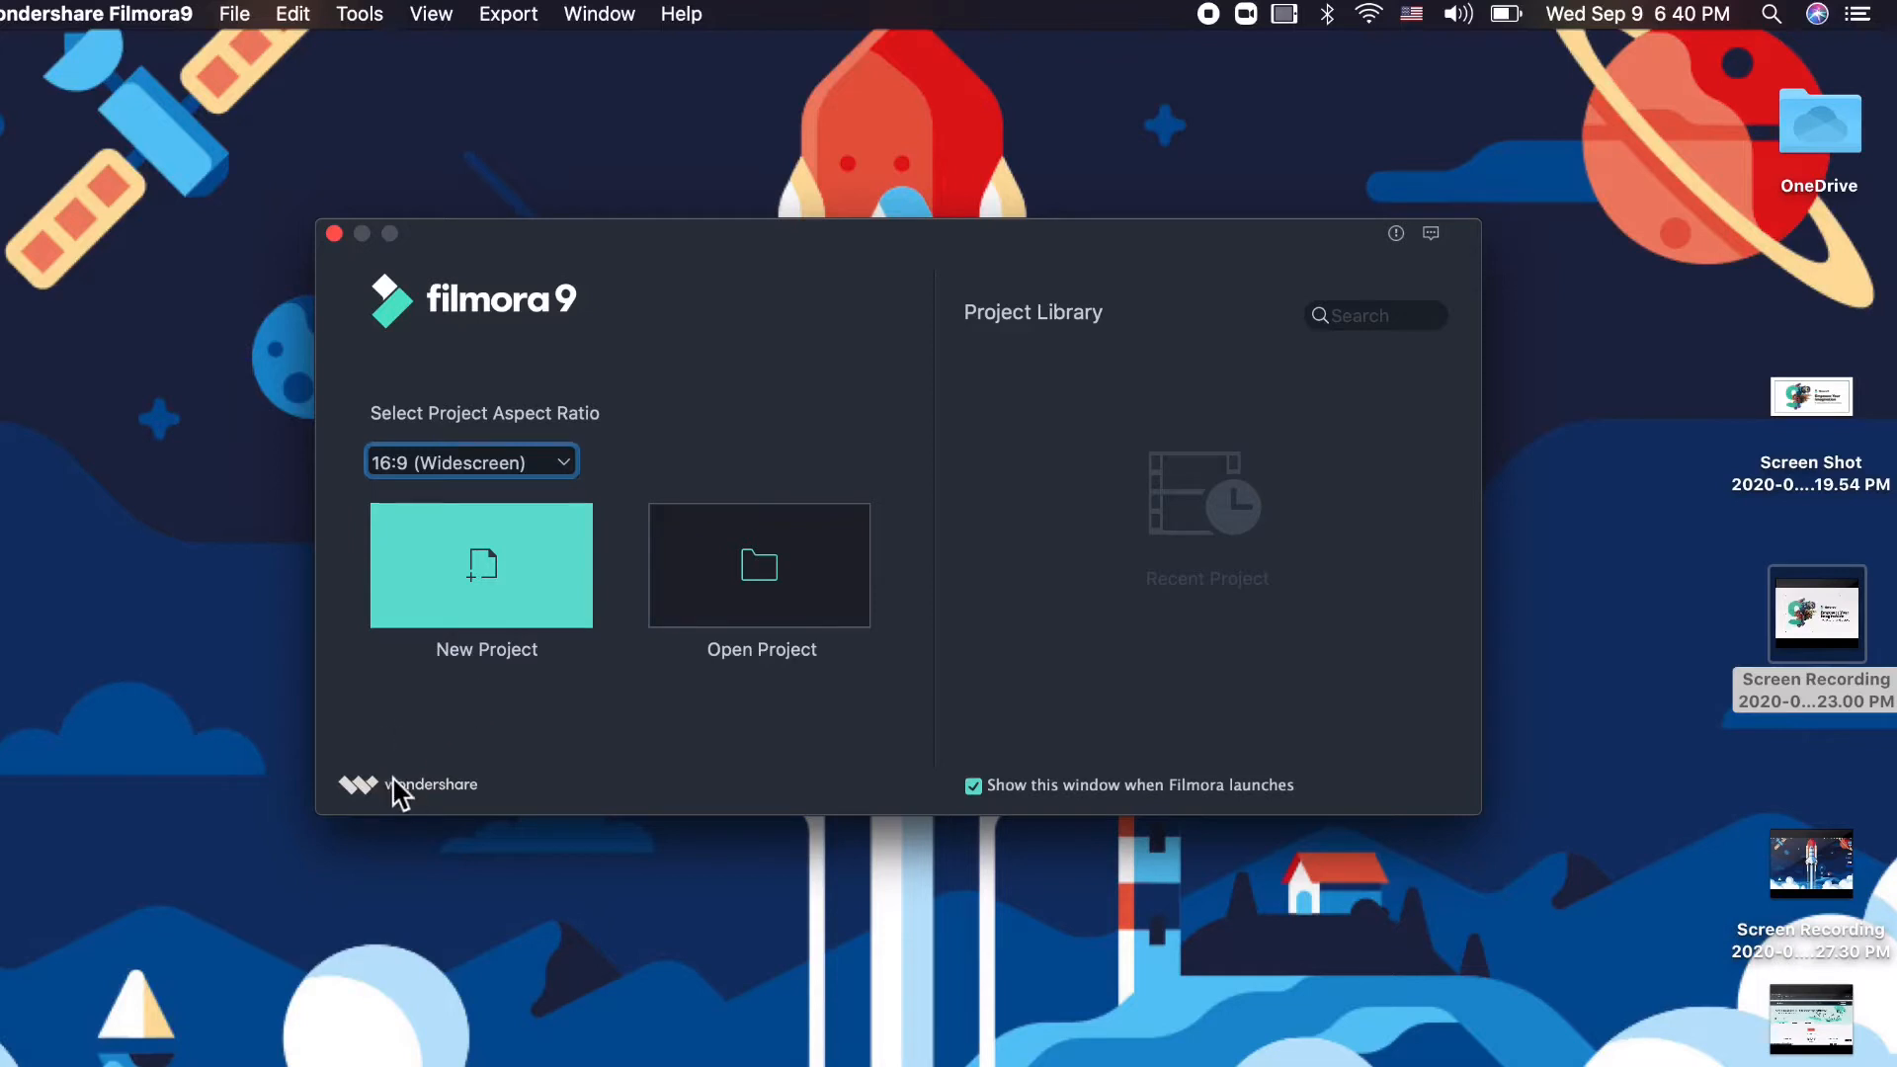
{"action": "left_click", "coordinate": [556, 467]}
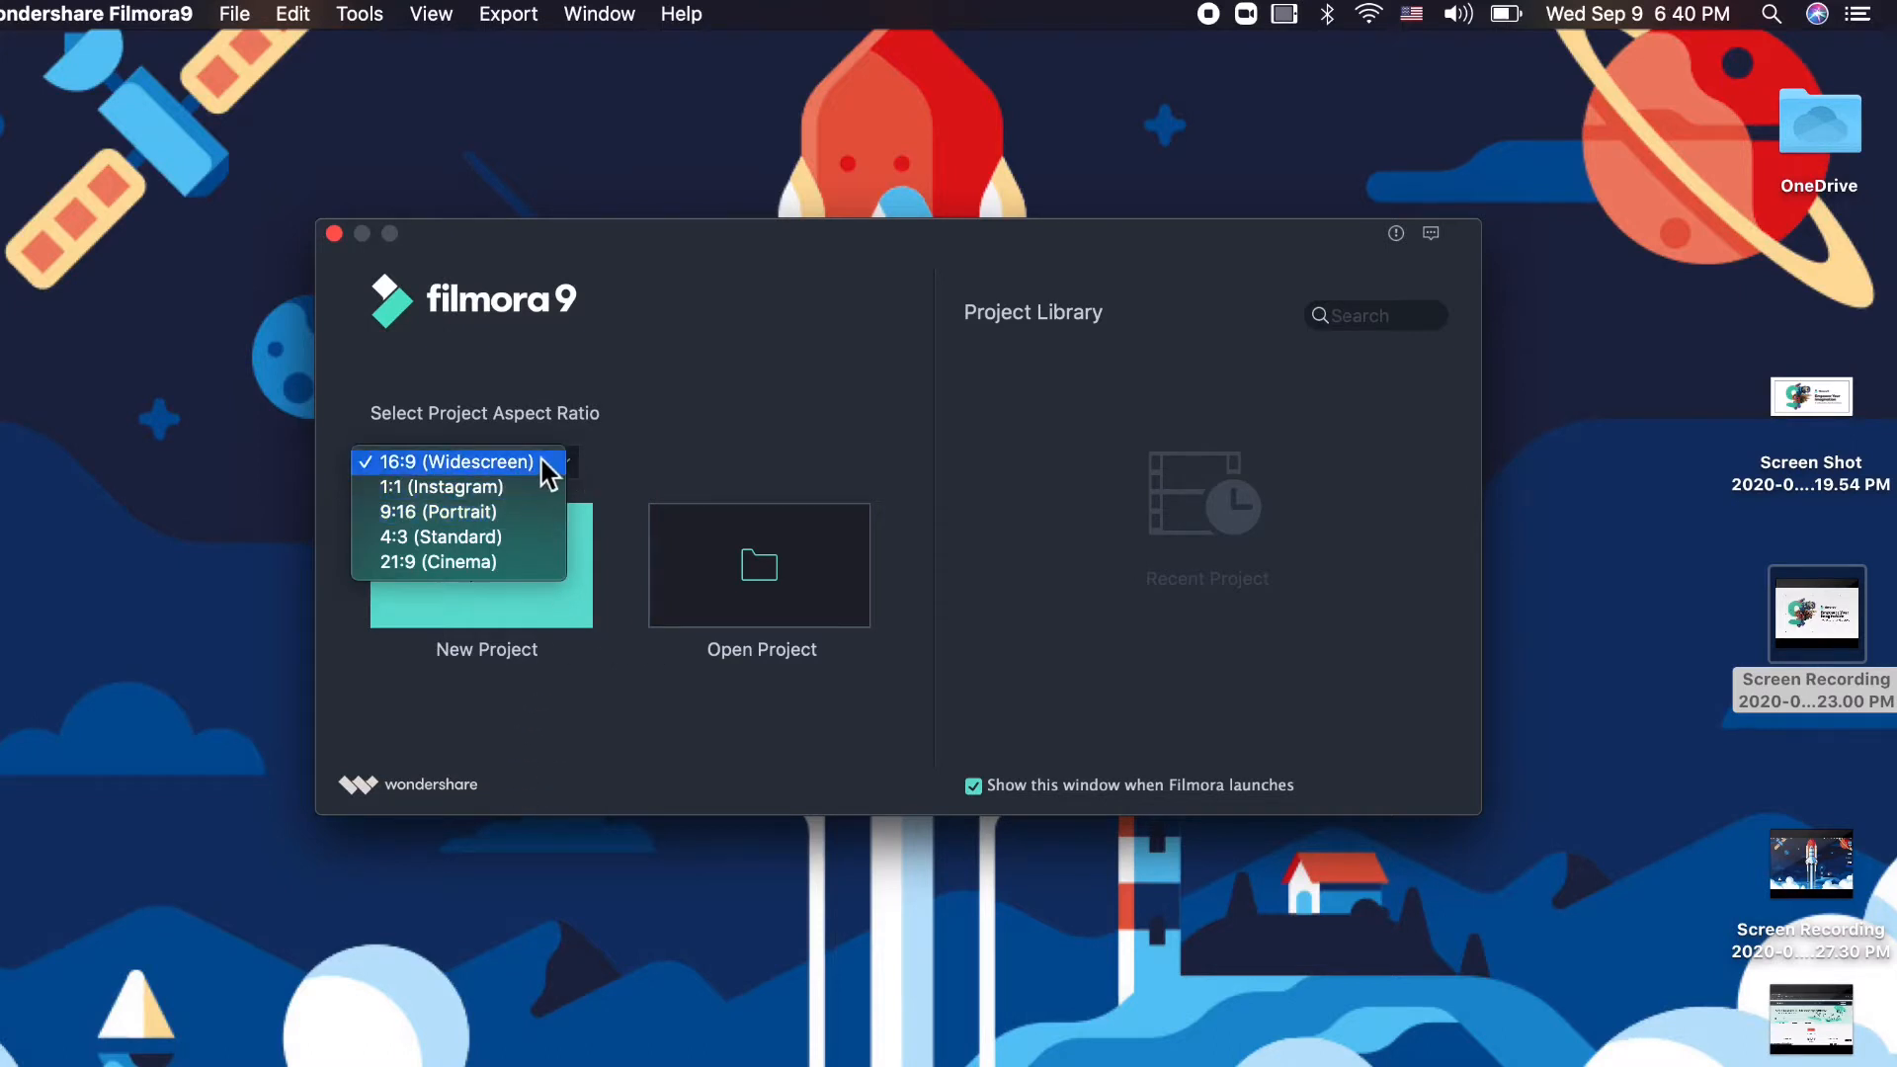
{"action": "left_click", "coordinate": [615, 400]}
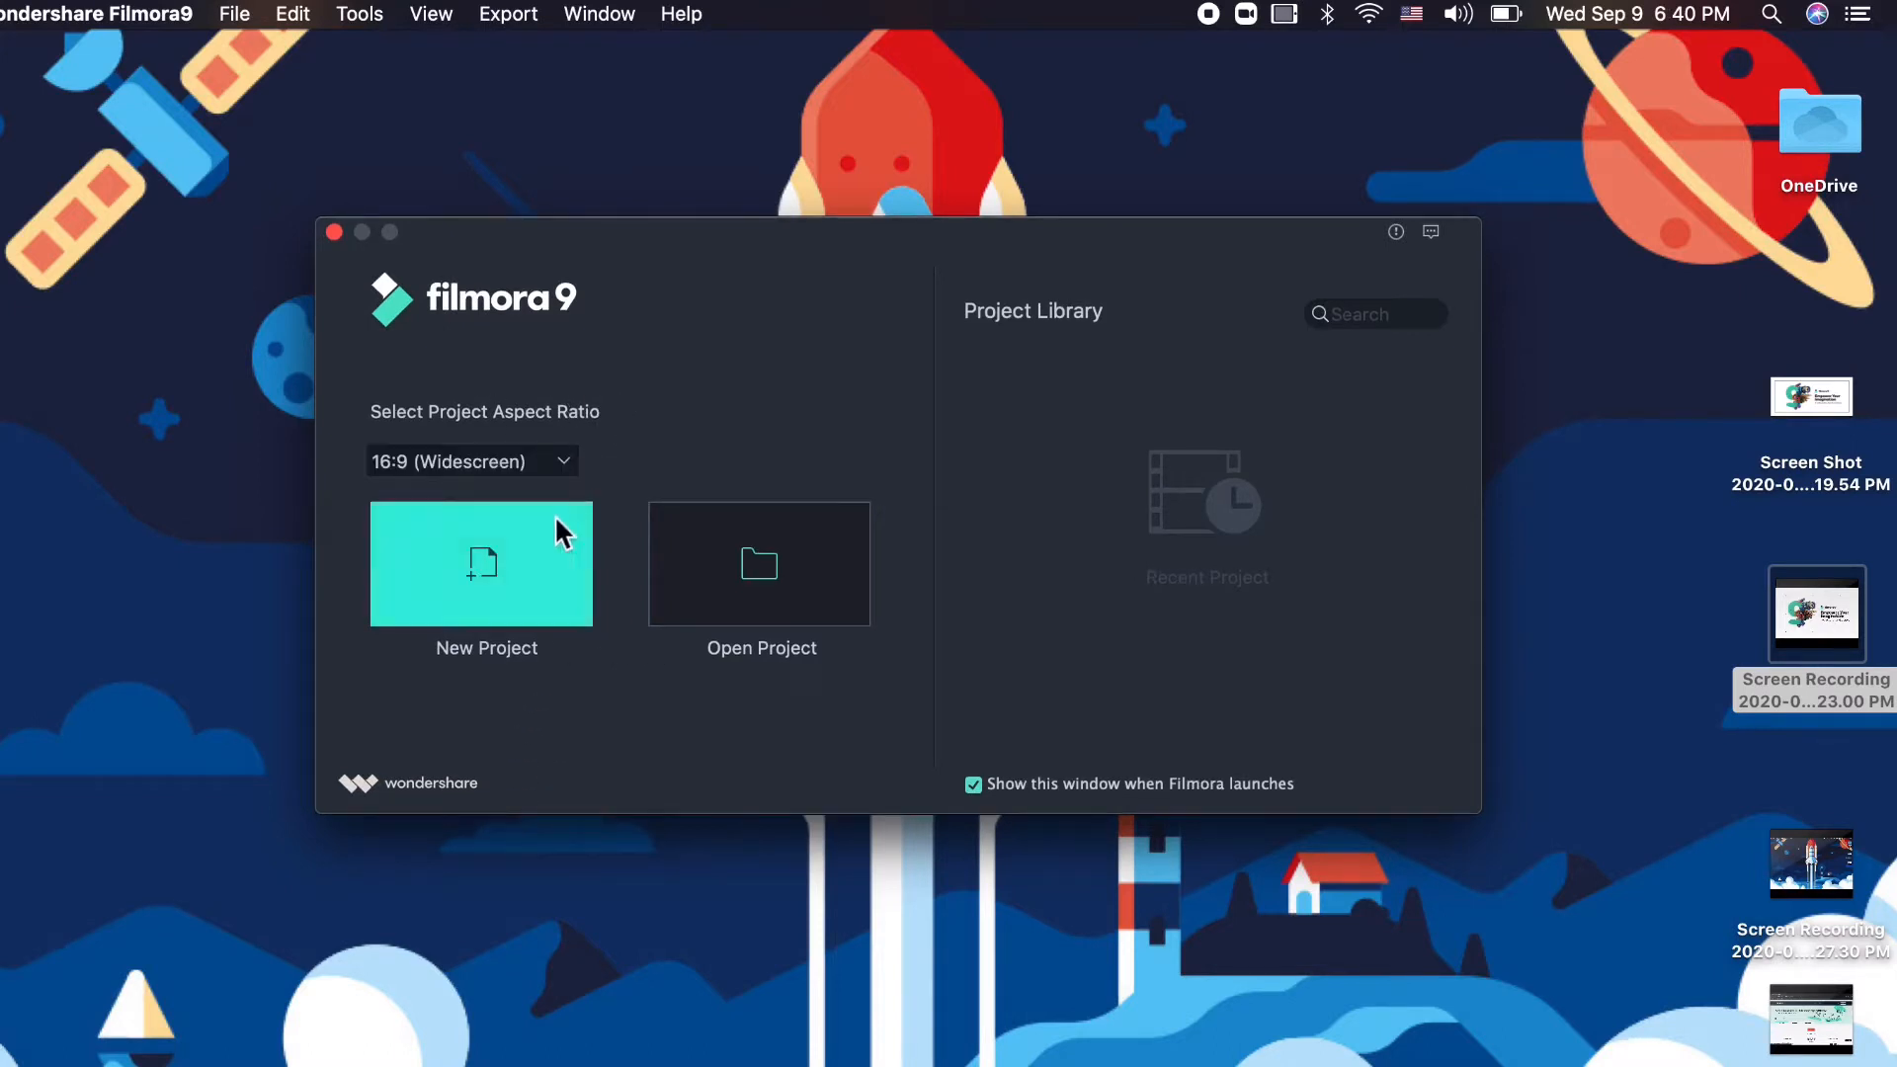
{"action": "left_click", "coordinate": [549, 464]}
{"action": "left_click", "coordinate": [616, 458]}
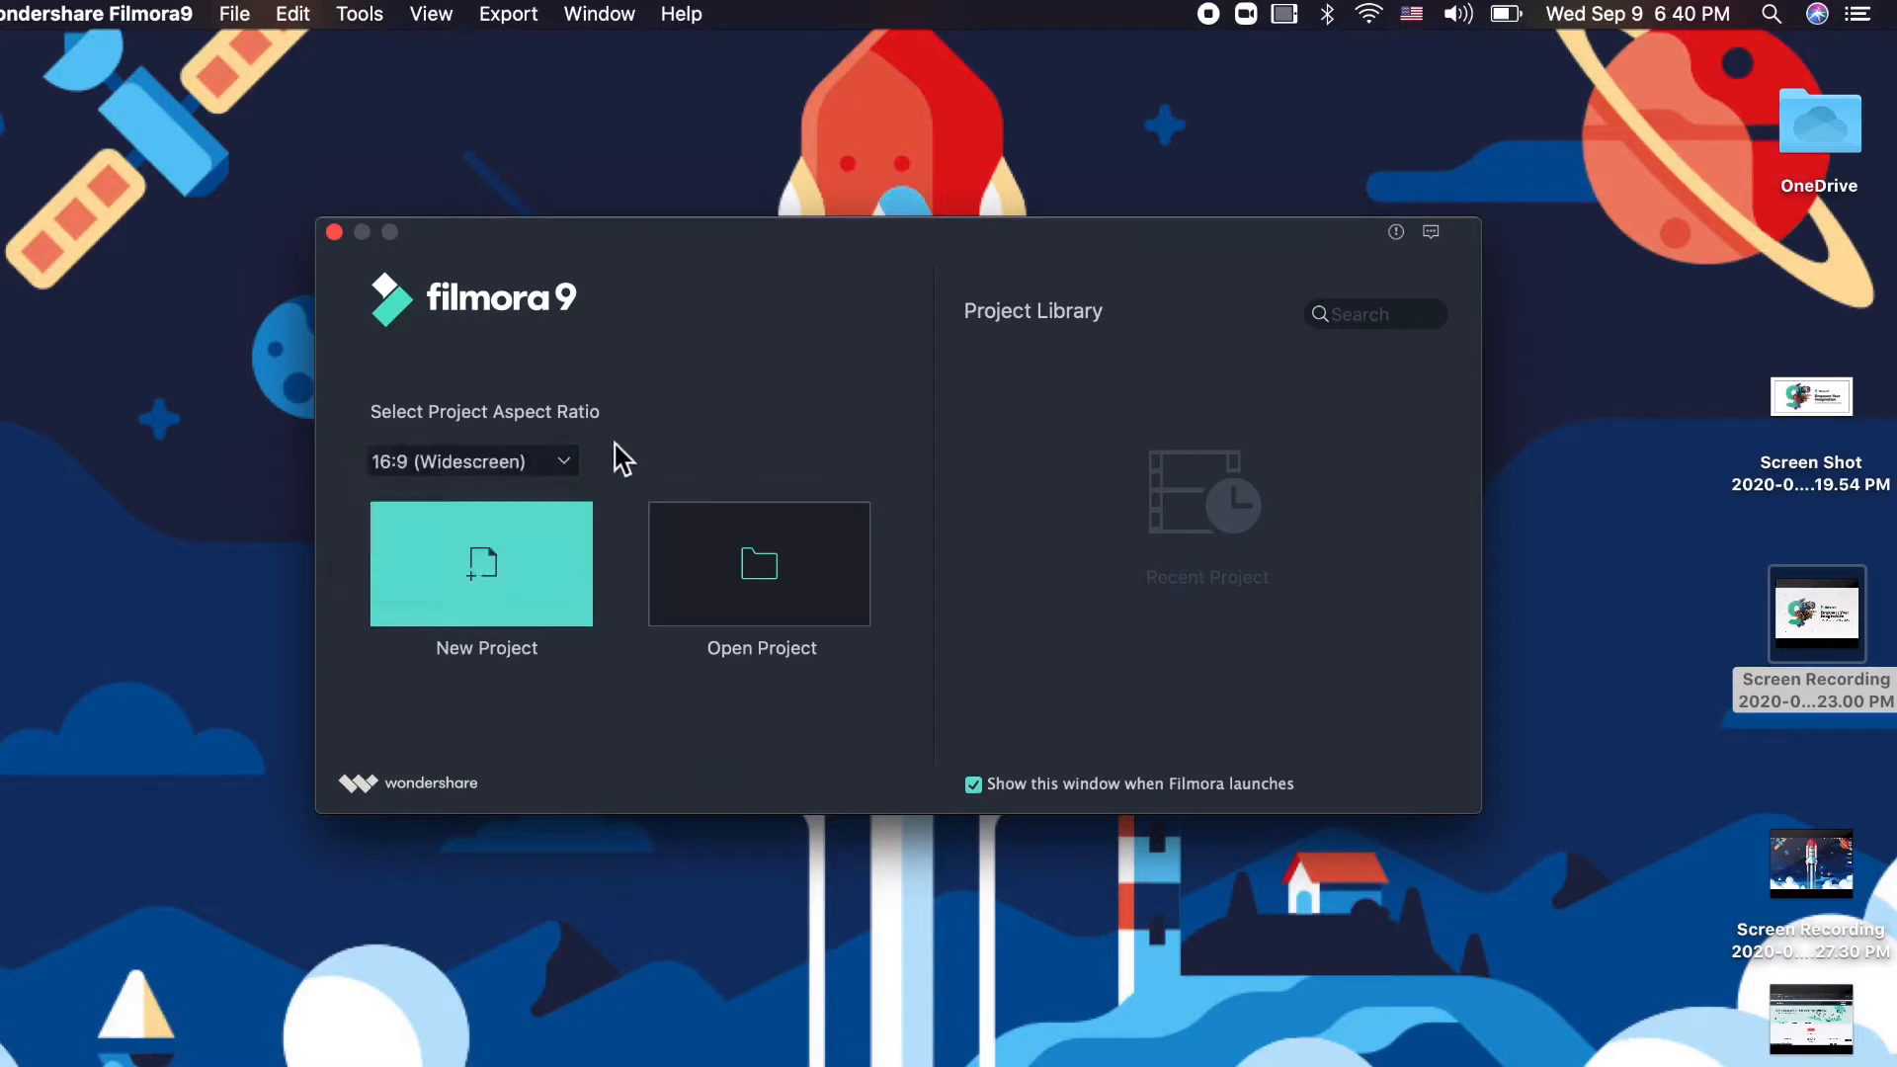
{"action": "left_click", "coordinate": [480, 600]}
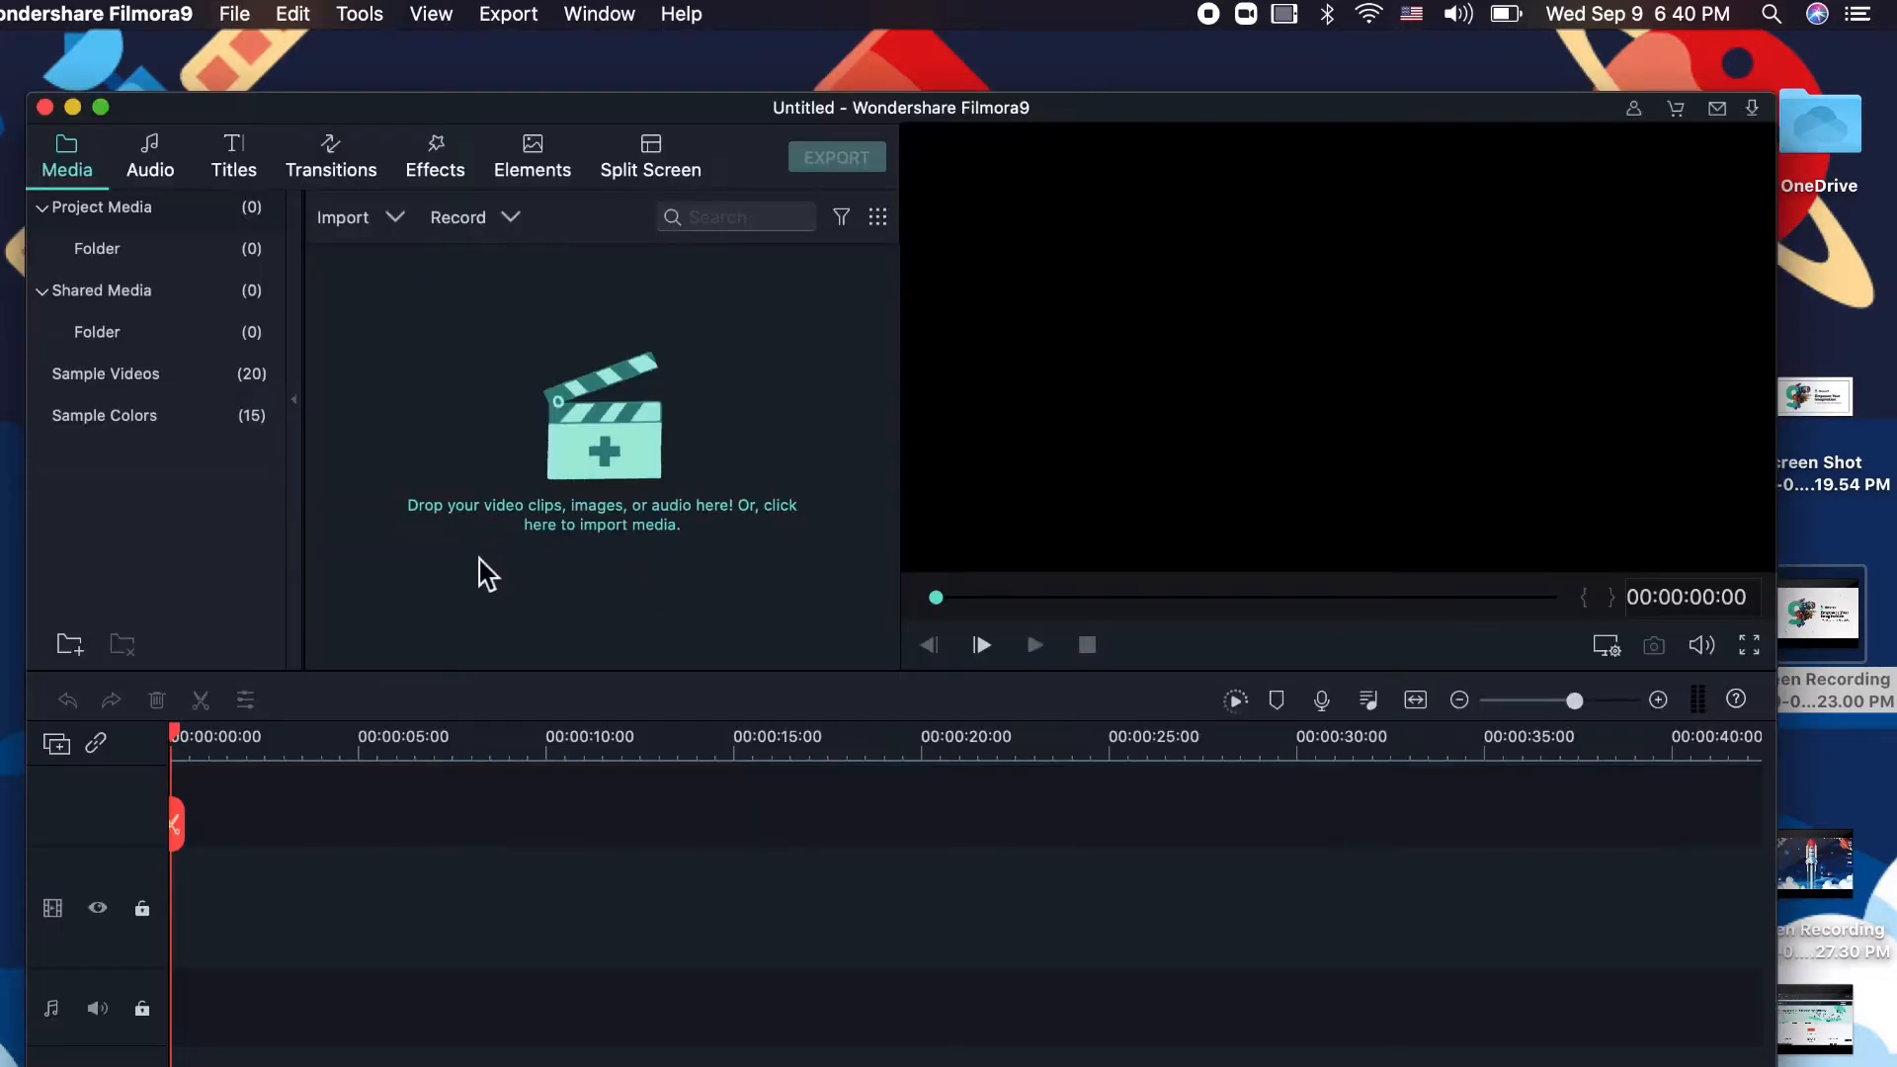
- Make the editor full screen and try the import file browser, closing it without importing
{"action": "left_click", "coordinate": [101, 108]}
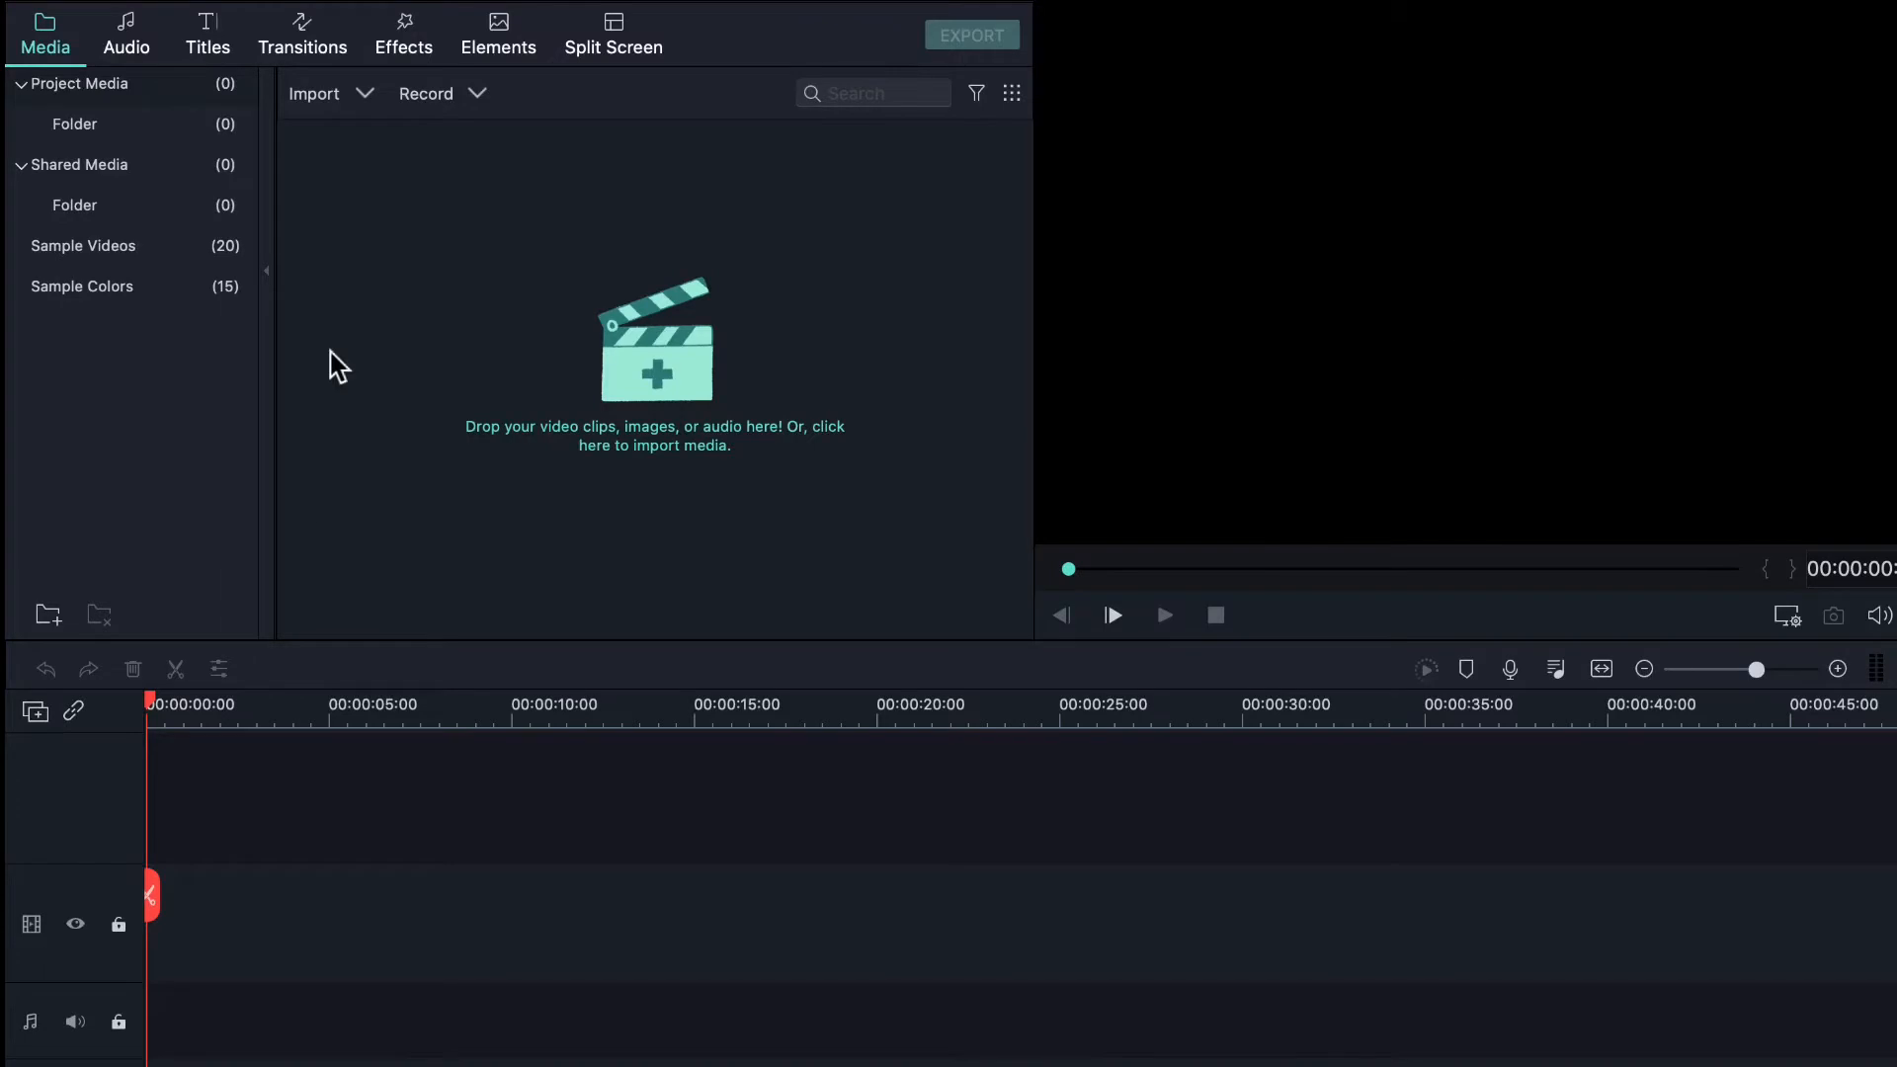
{"action": "left_click", "coordinate": [655, 374]}
{"action": "left_click", "coordinate": [232, 961]}
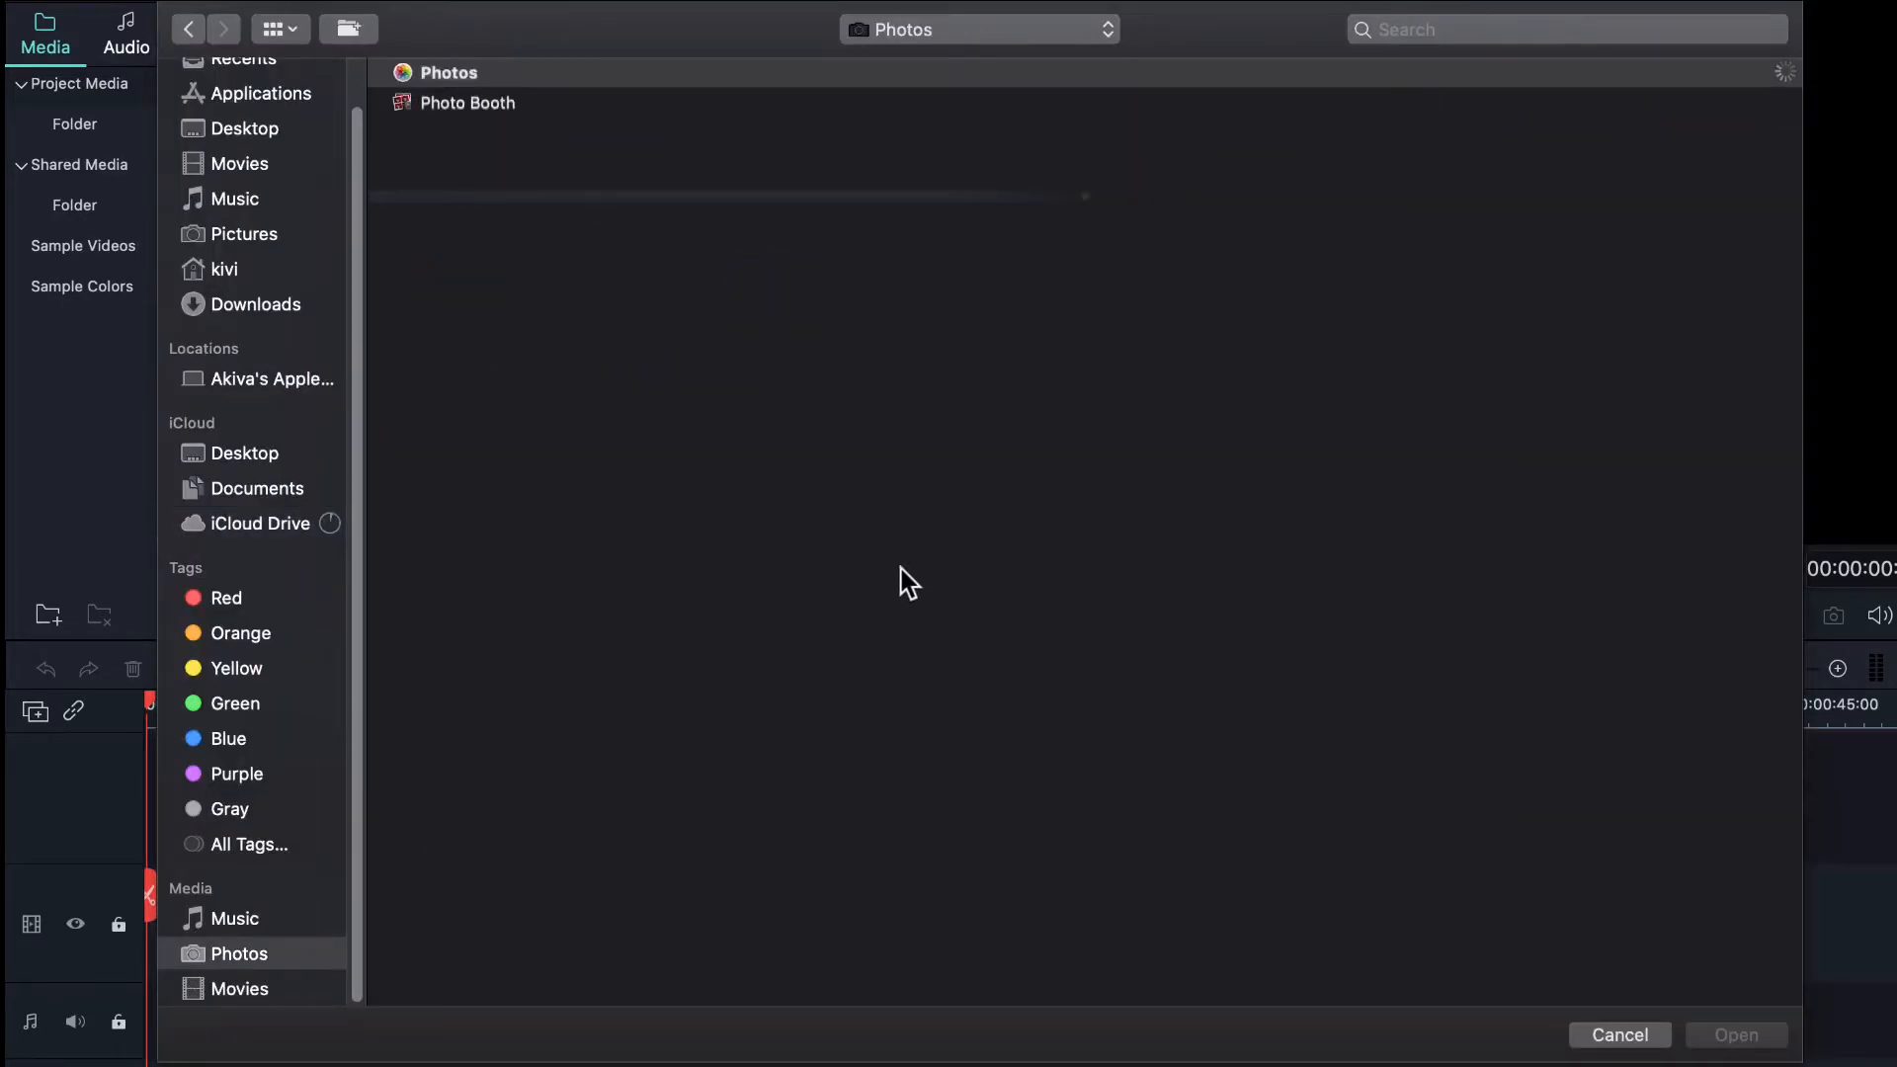
{"action": "left_click", "coordinate": [242, 229]}
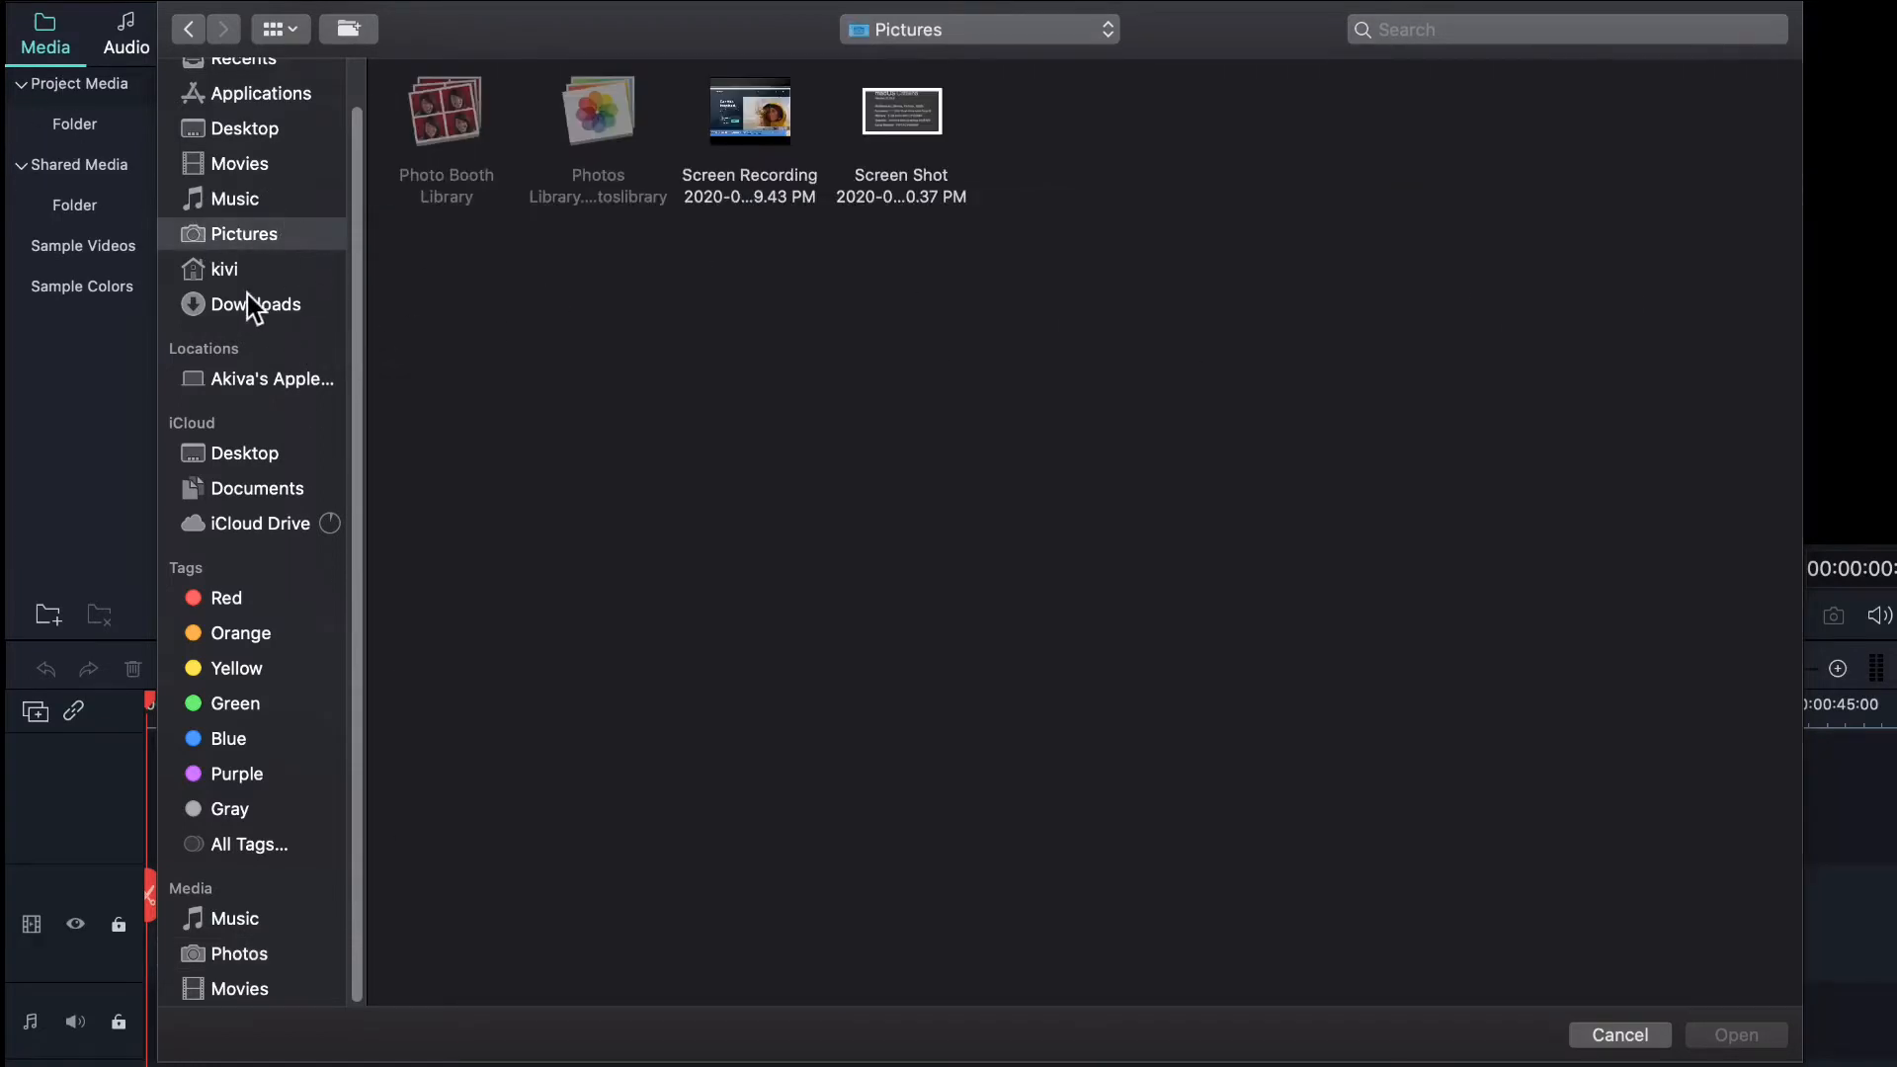
{"action": "left_click", "coordinate": [1626, 1038]}
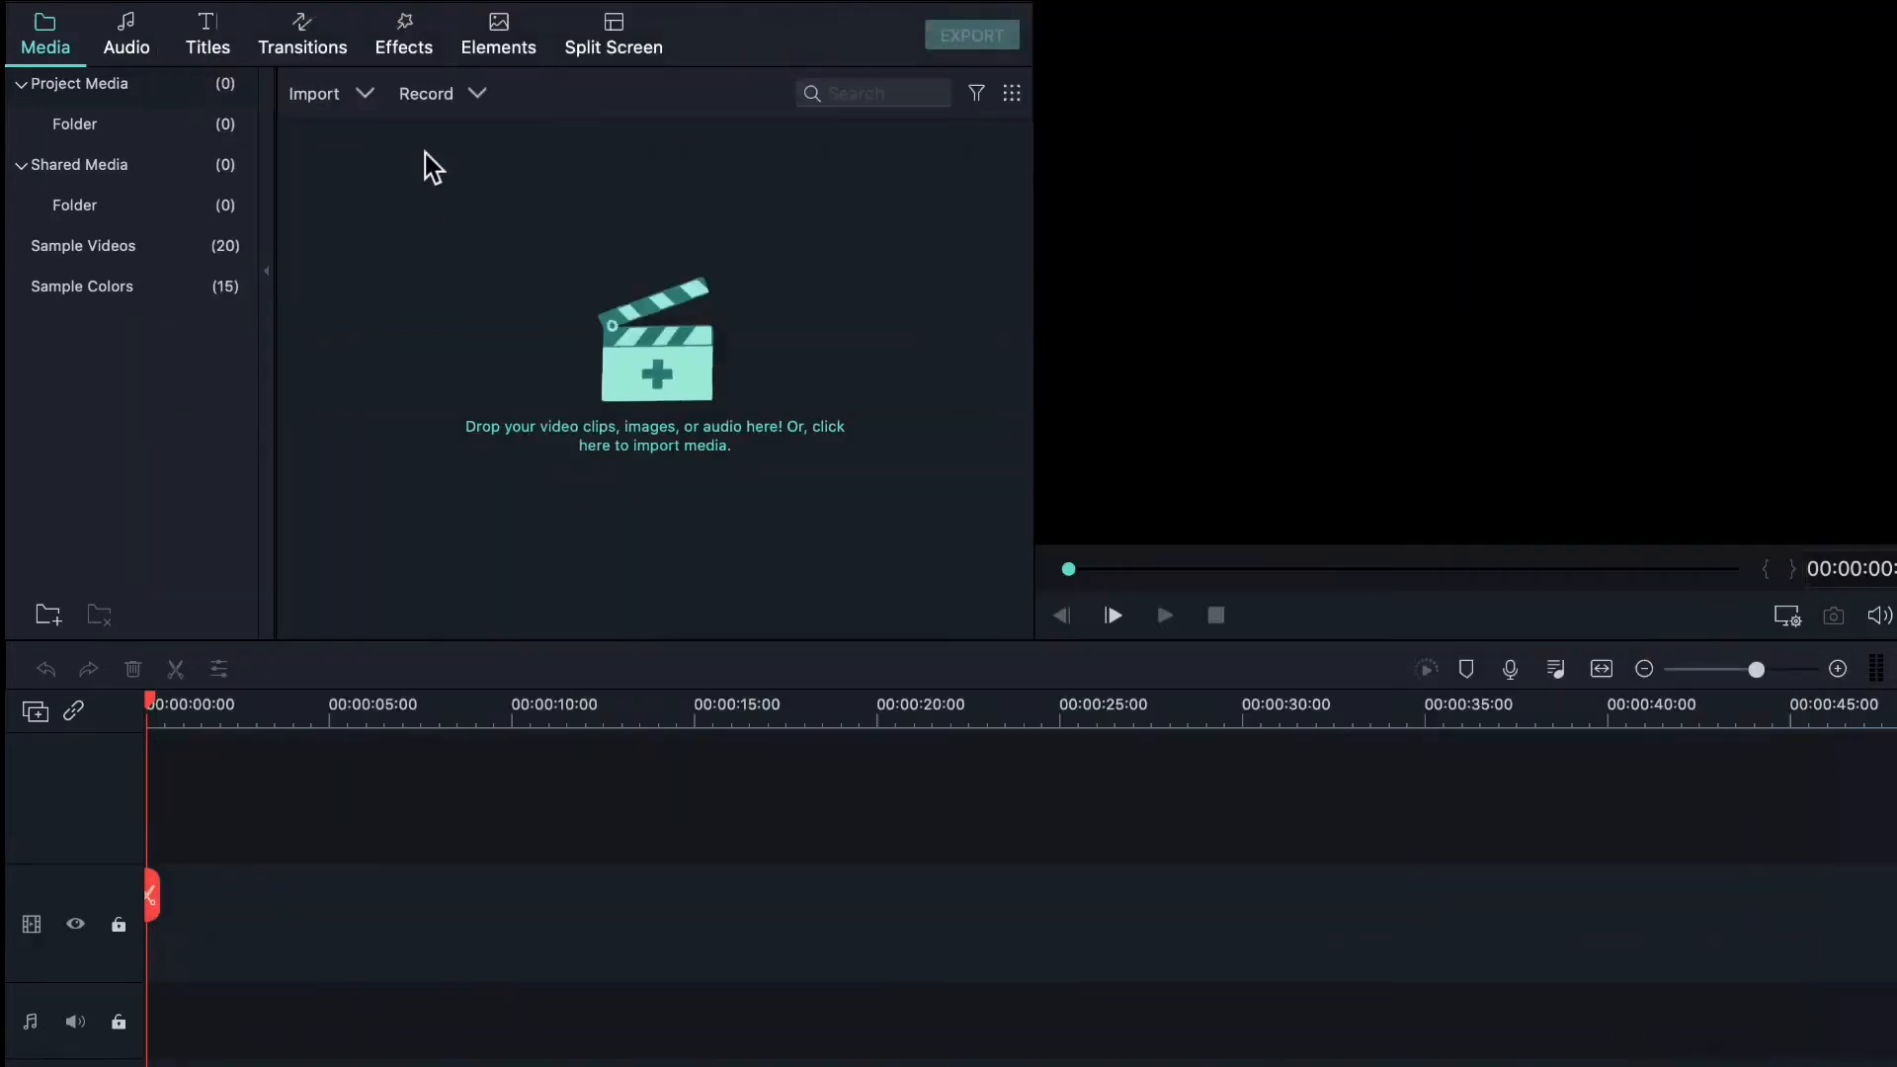
{"action": "left_click", "coordinate": [351, 101]}
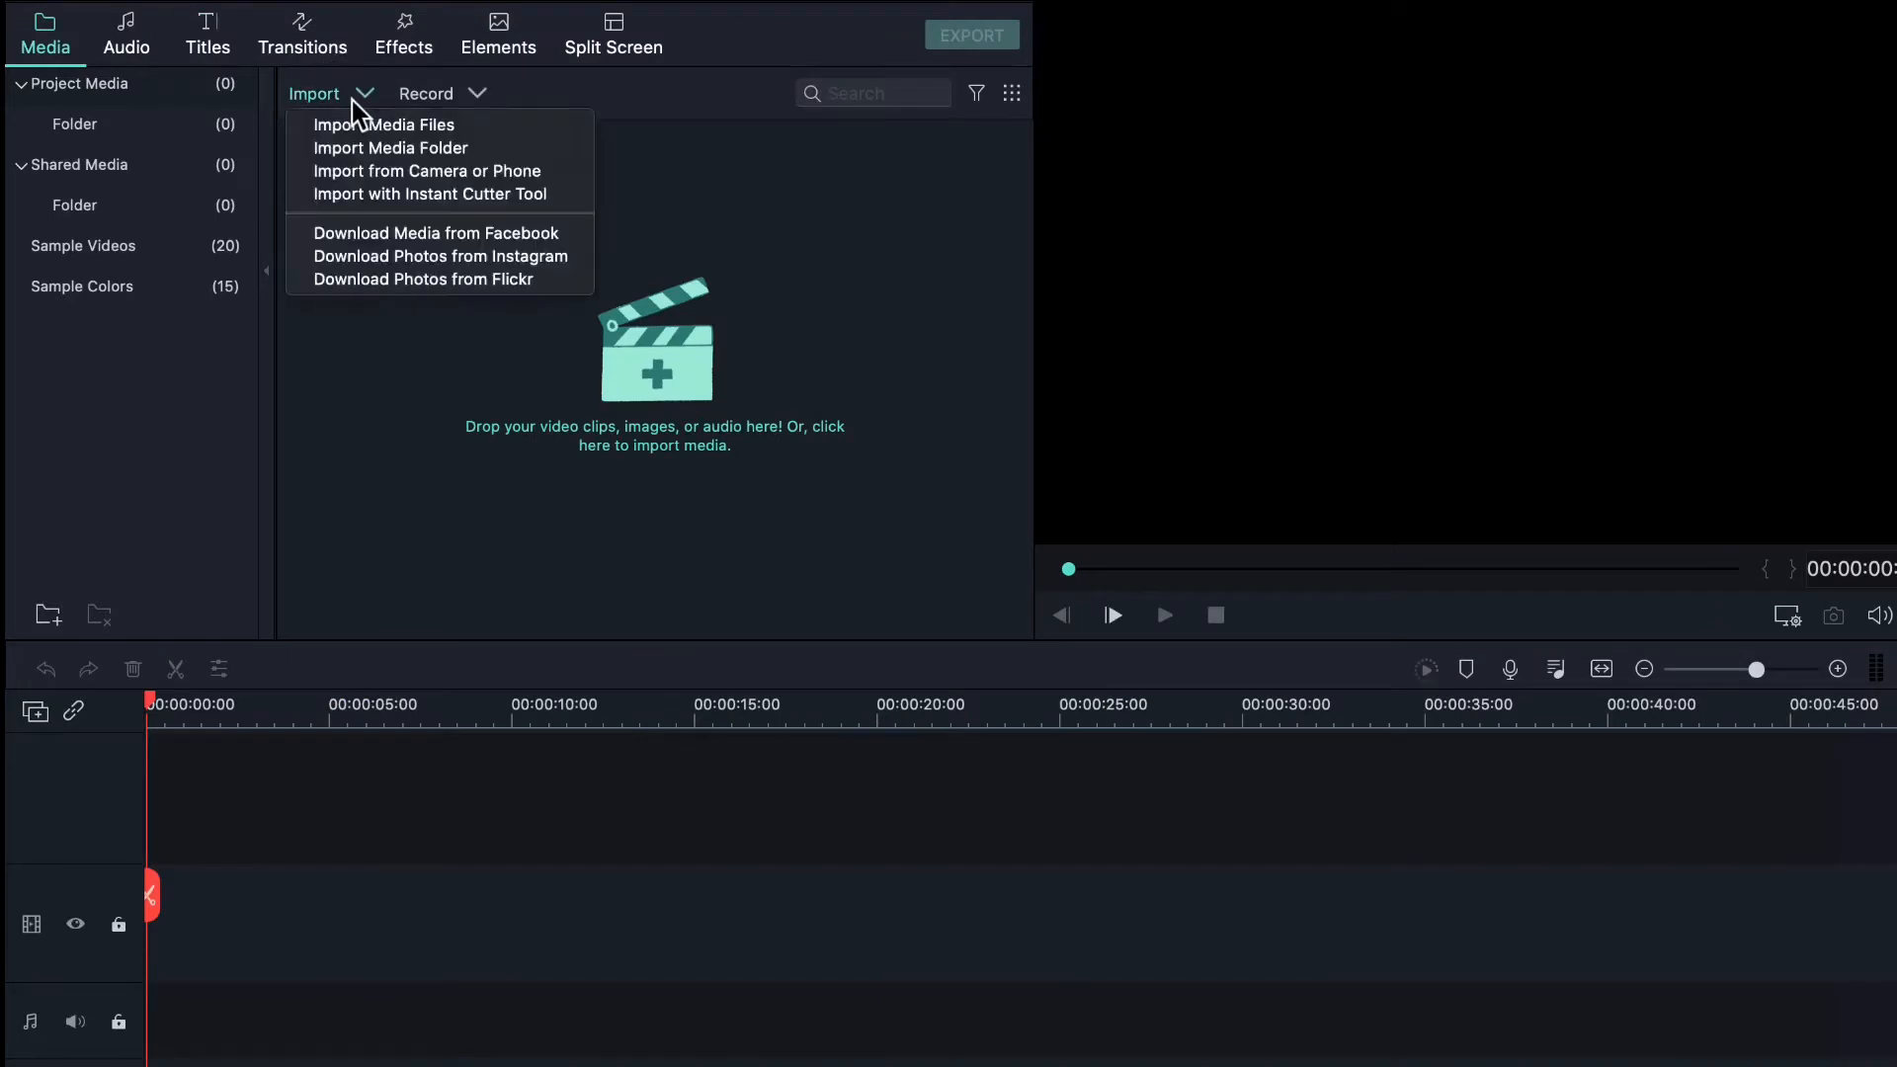
{"action": "left_click", "coordinate": [847, 277]}
{"action": "right_click", "coordinate": [846, 264]}
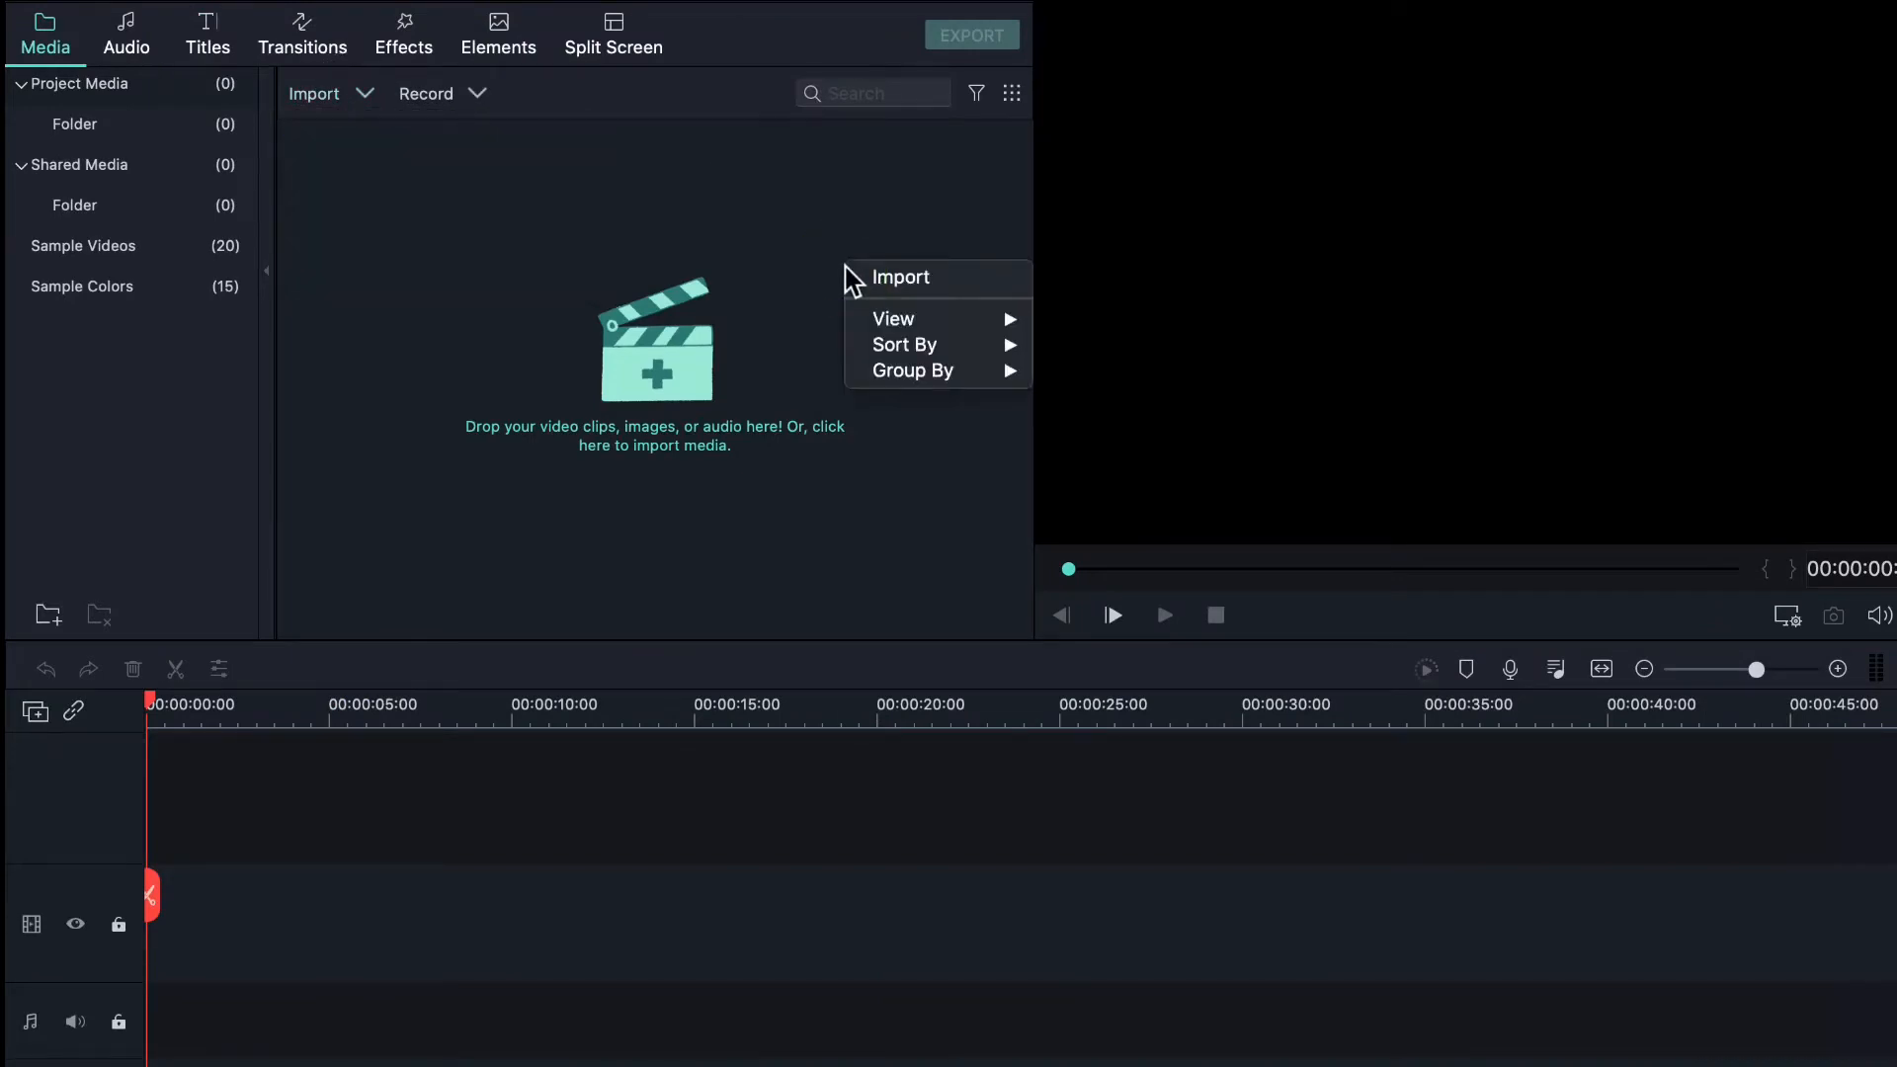
{"action": "left_click", "coordinate": [904, 288]}
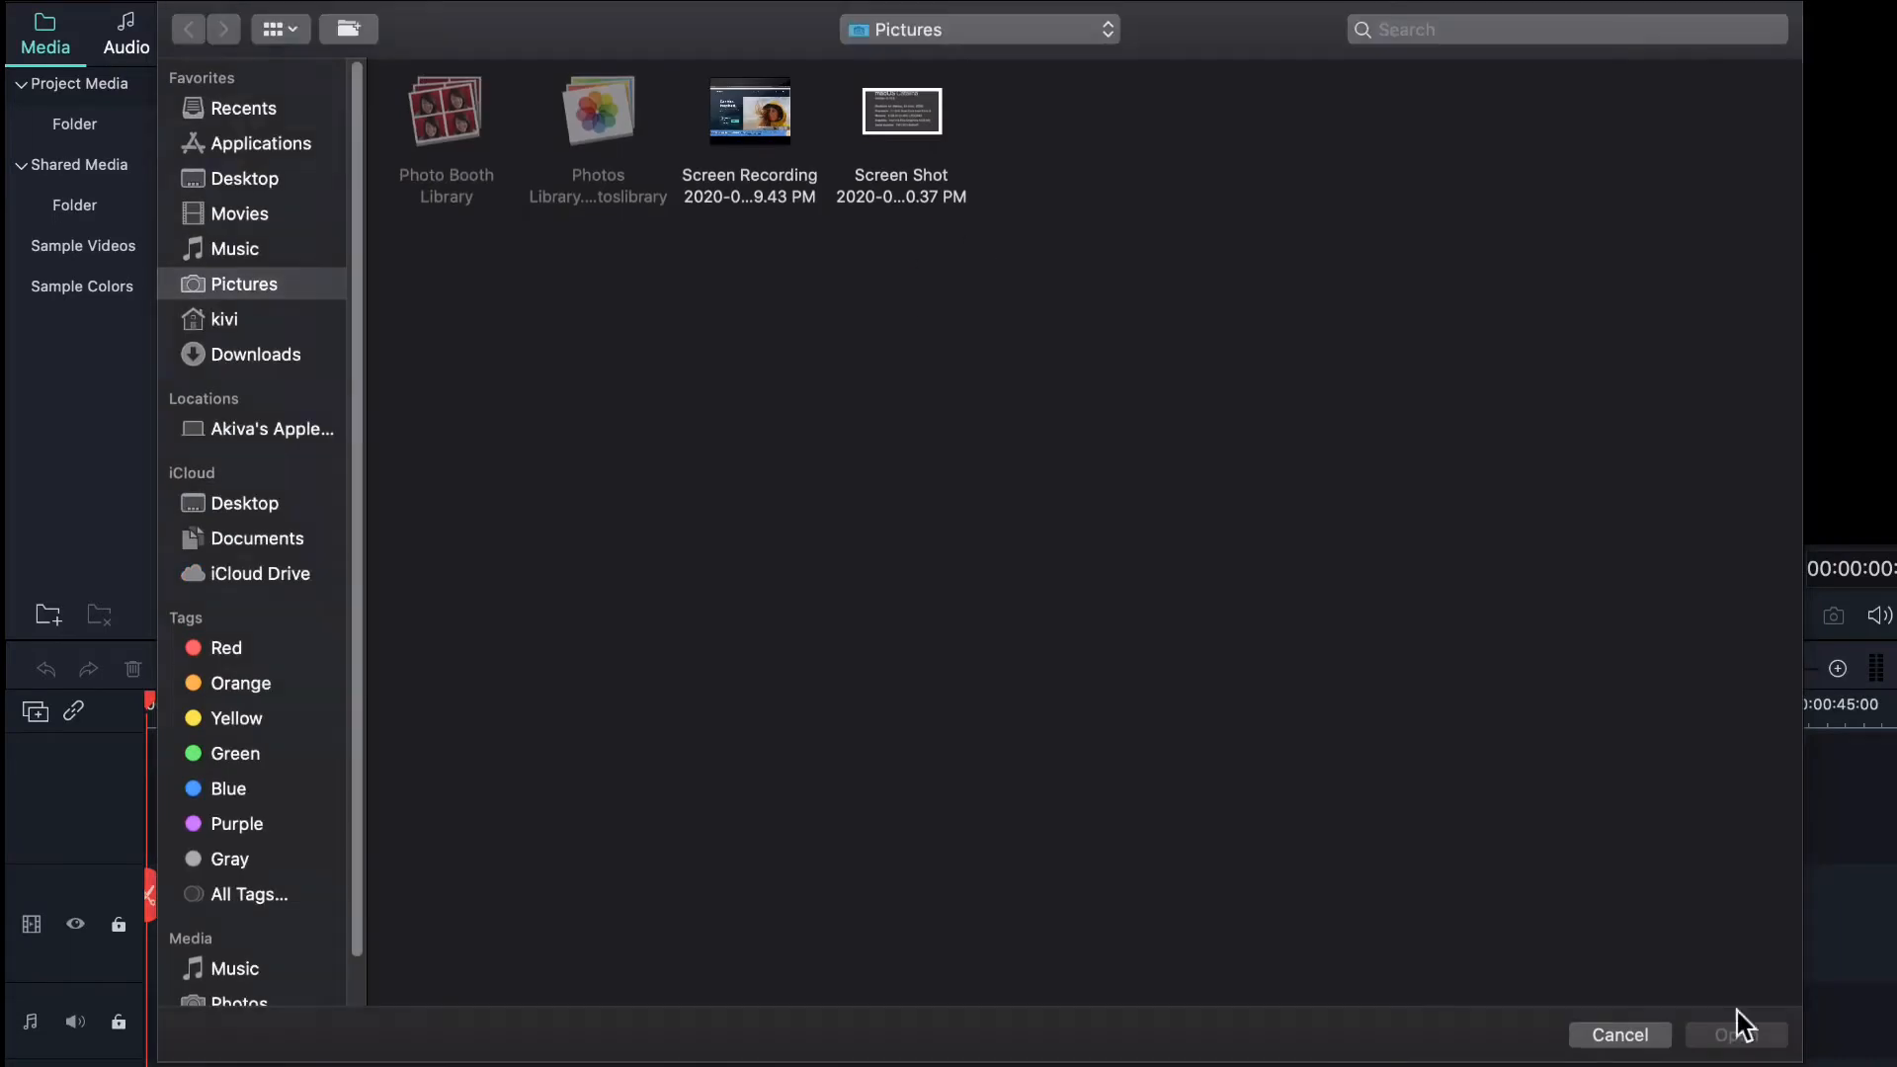
{"action": "left_click", "coordinate": [1640, 1045]}
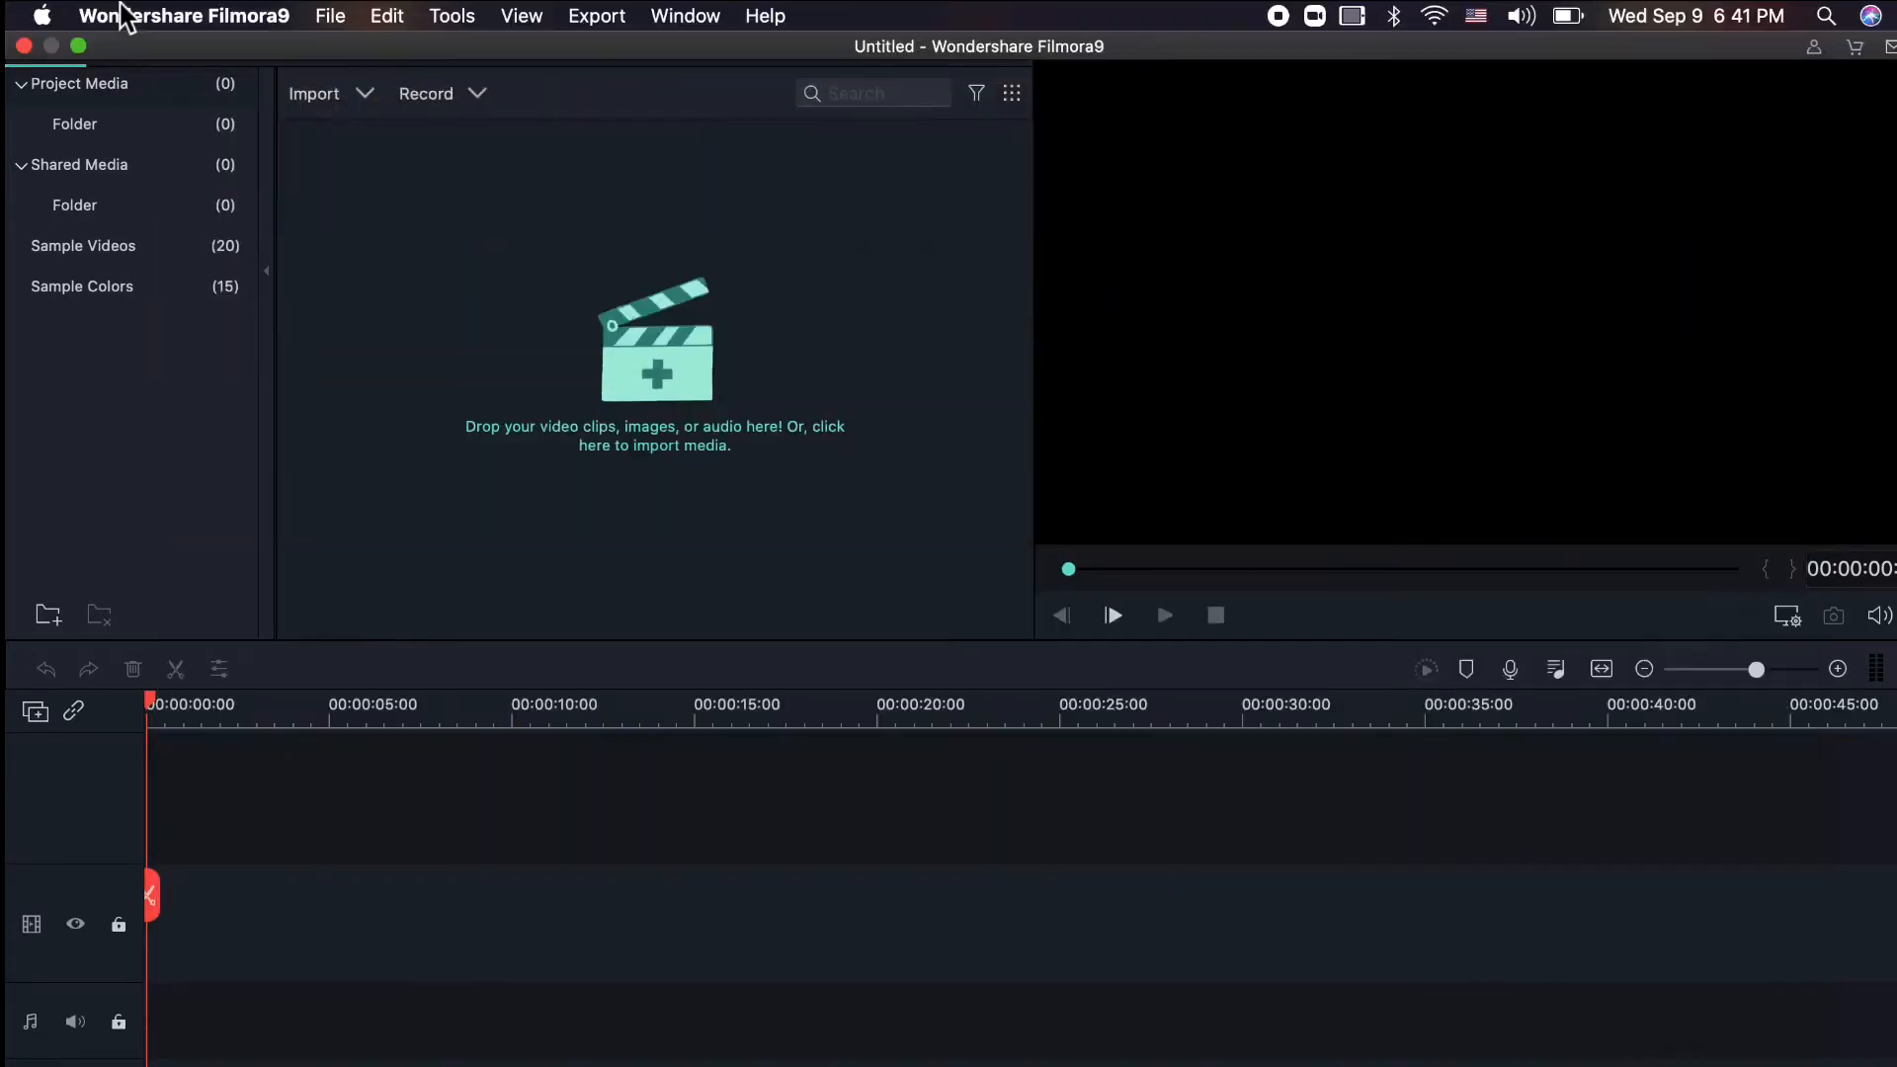
- Import the intro-maker logo reveal clip via File > Import Media > Import Media Files
{"action": "left_click", "coordinate": [320, 18]}
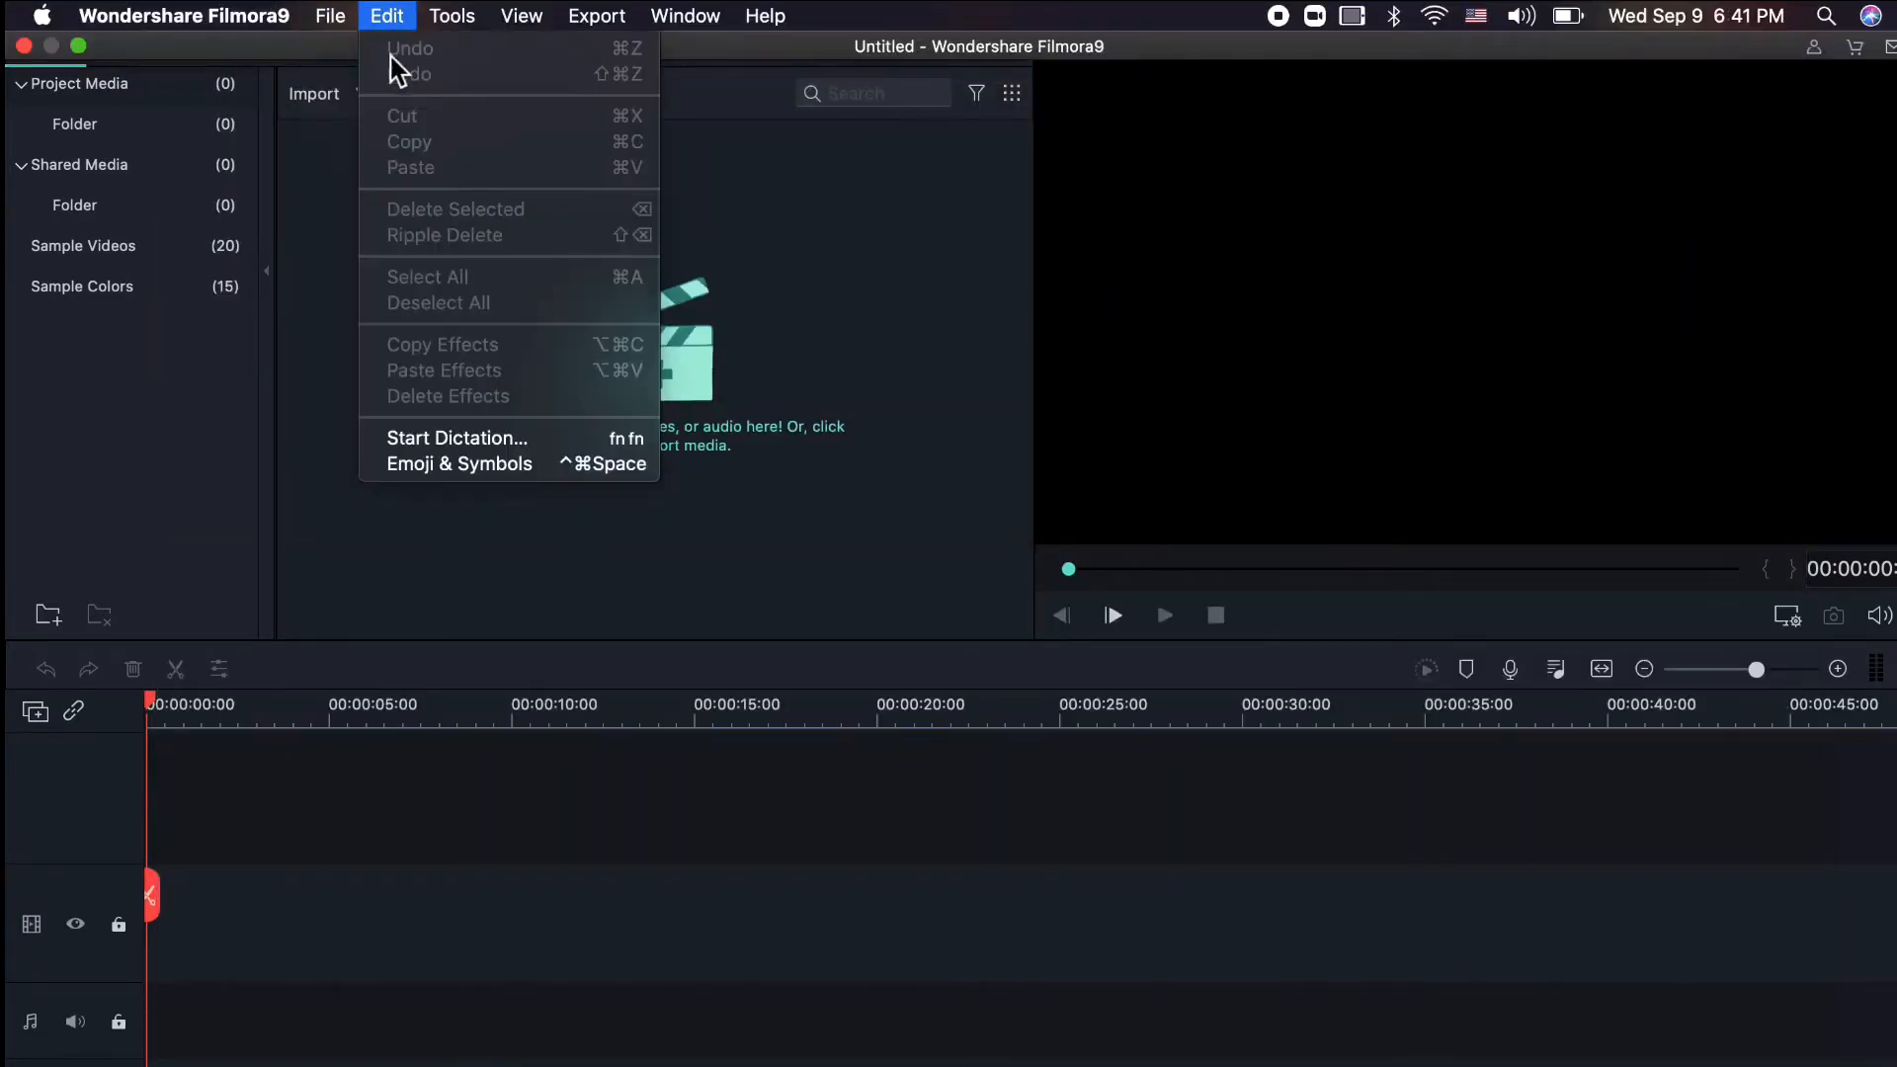
{"action": "mouse_move", "coordinate": [397, 267]}
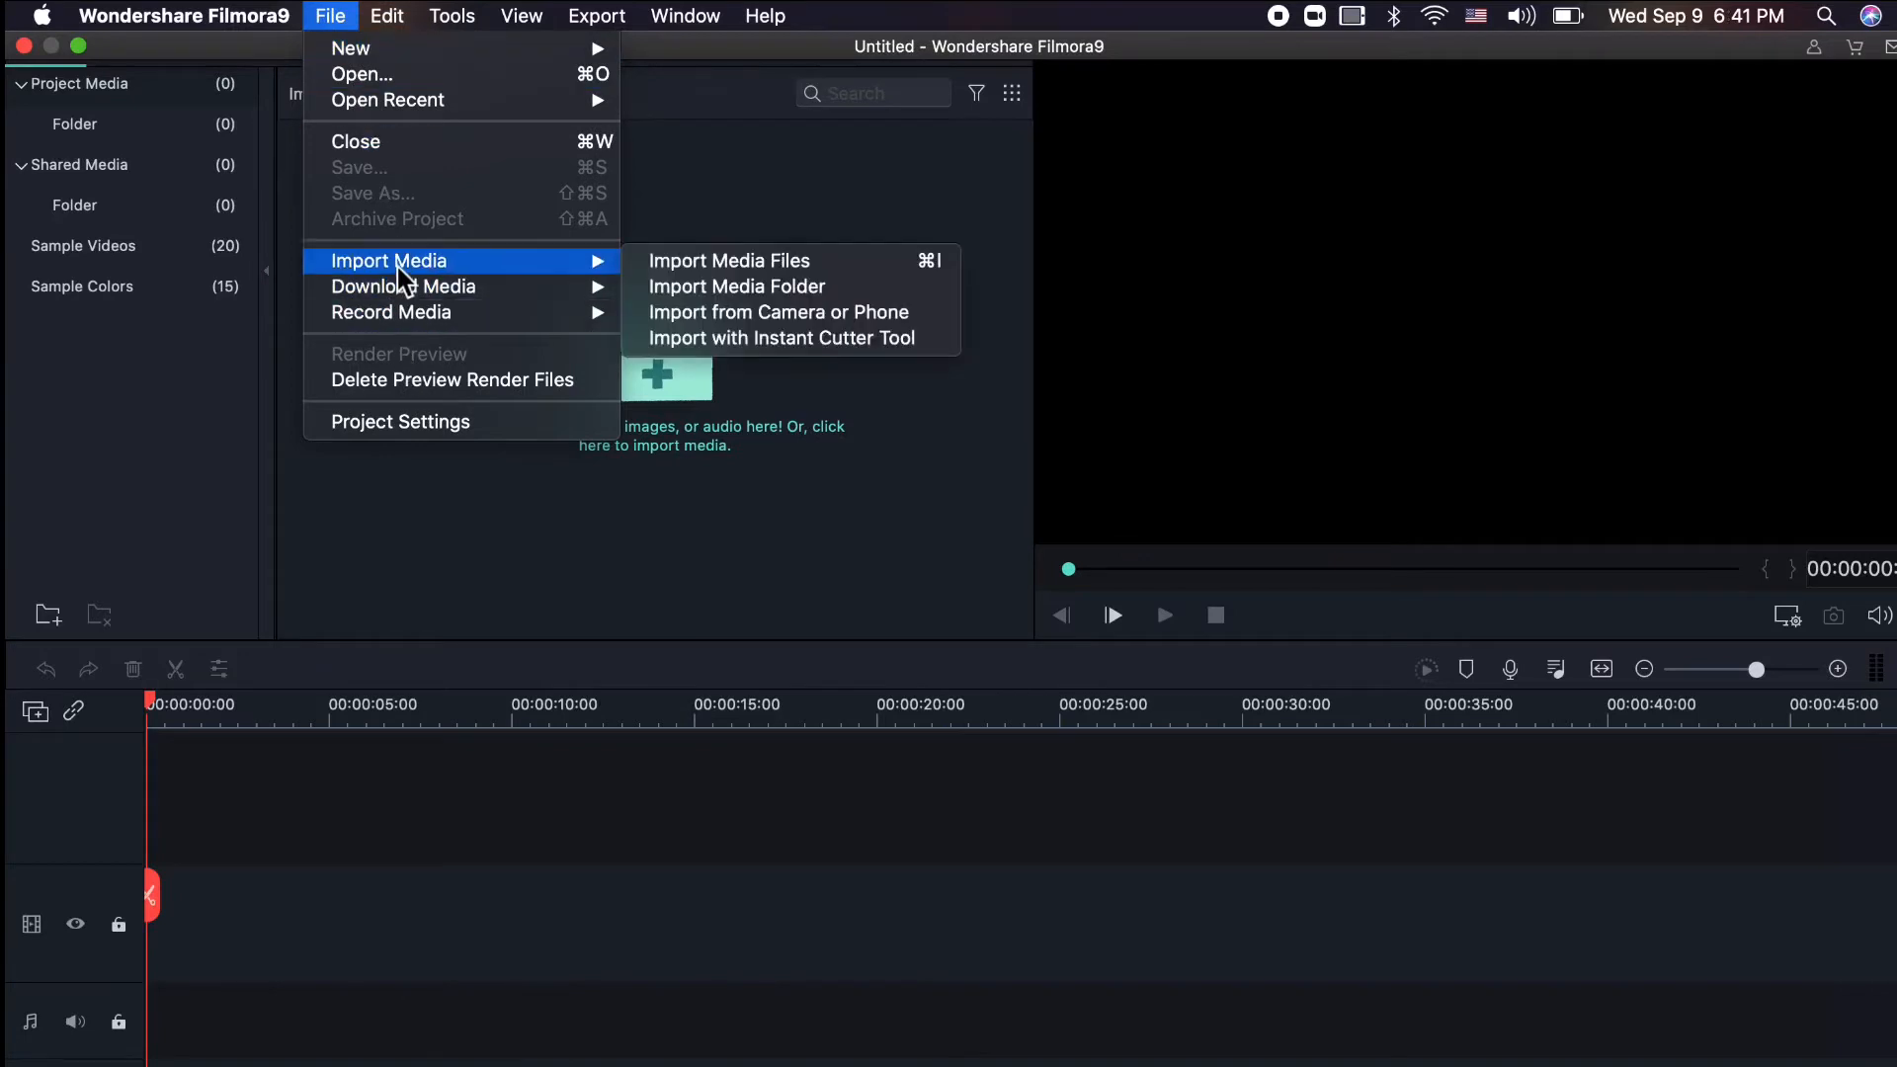
{"action": "left_click", "coordinate": [796, 260]}
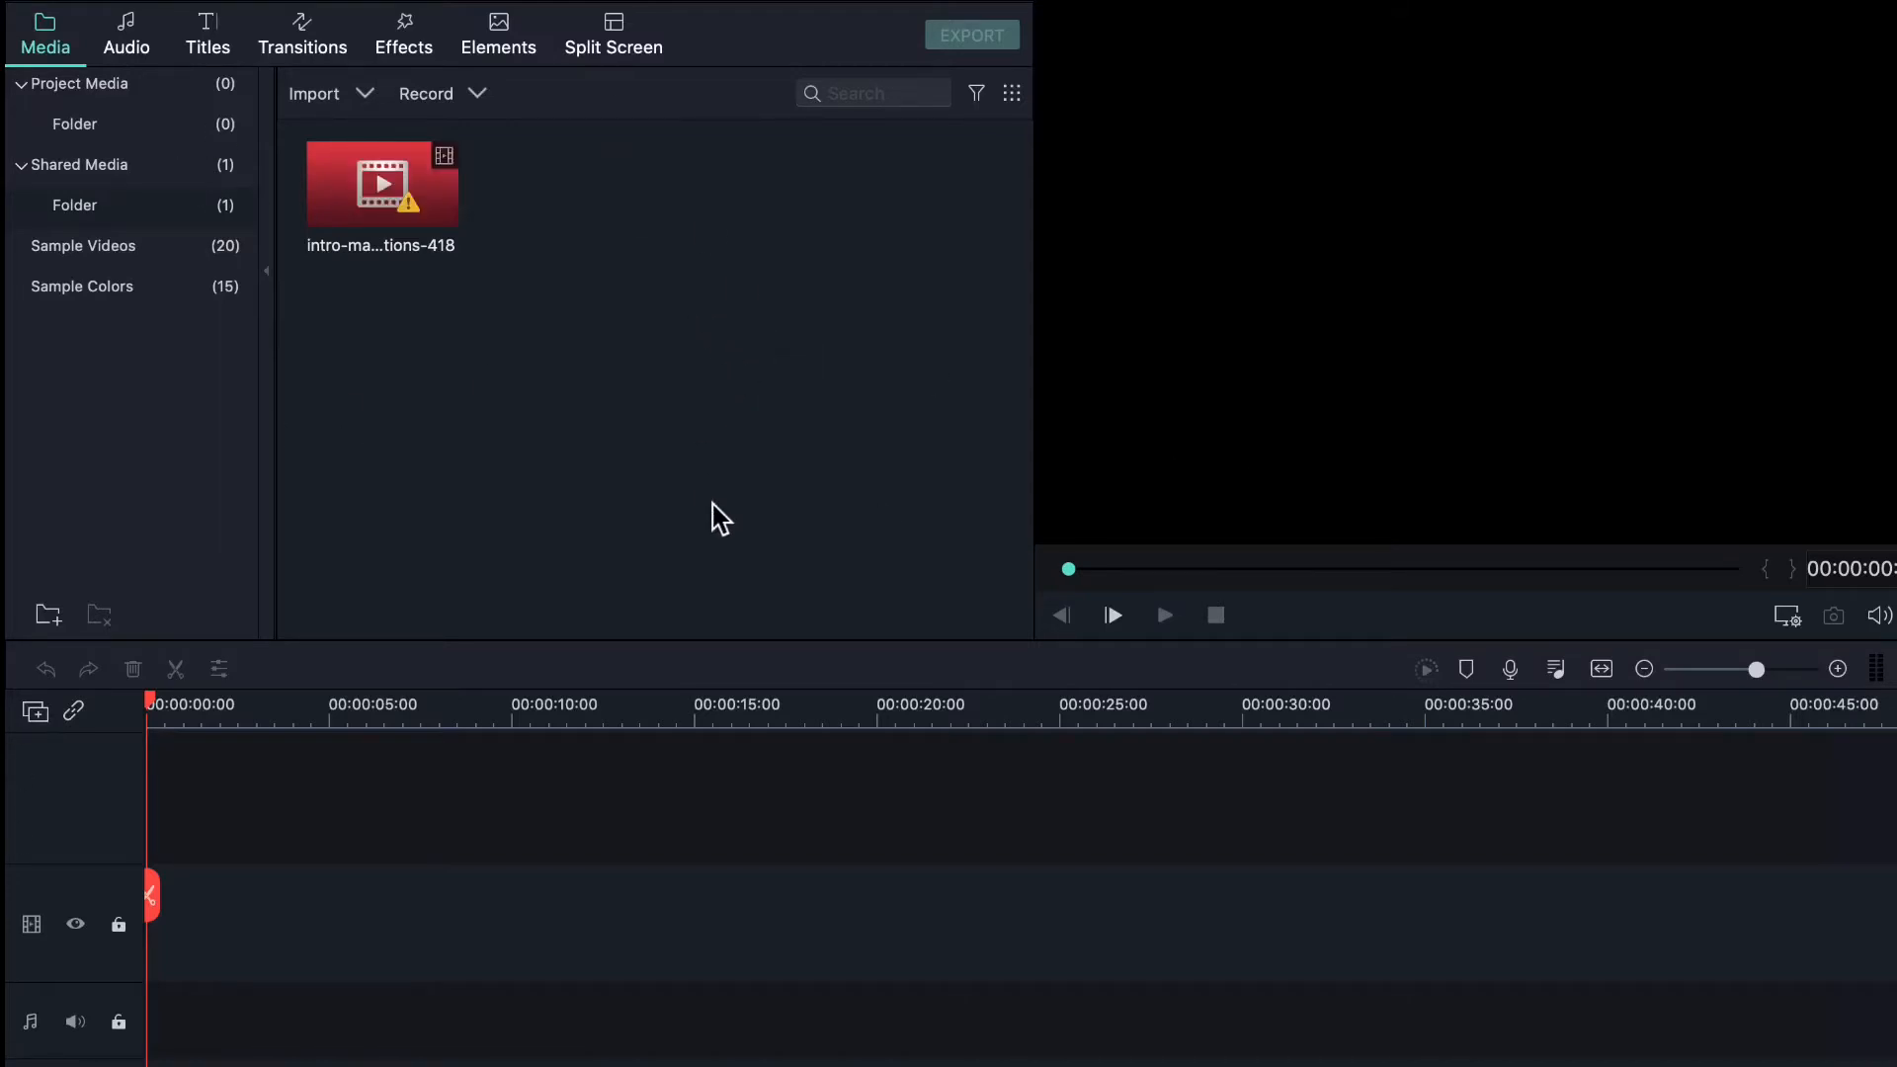
{"action": "left_click", "coordinate": [215, 253]}
{"action": "left_click", "coordinate": [219, 207]}
{"action": "double_click", "coordinate": [378, 176]}
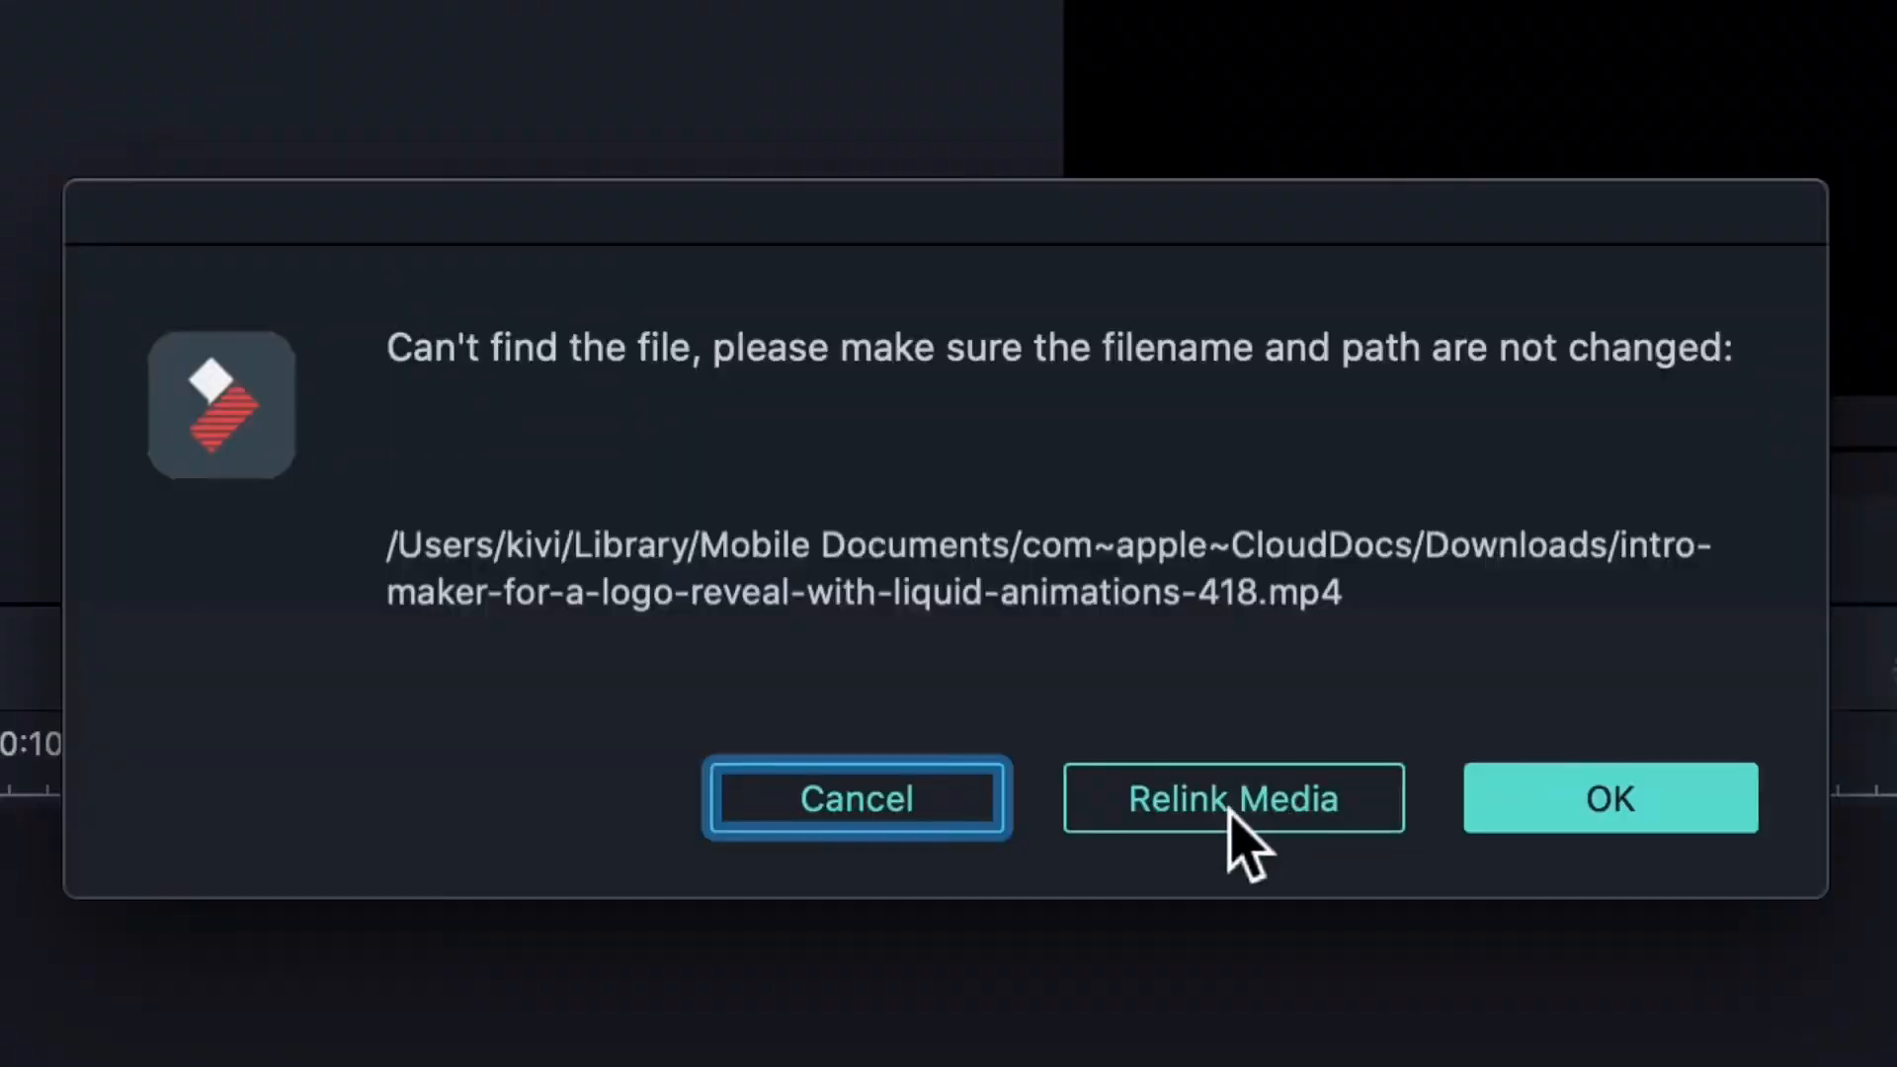
{"action": "left_click", "coordinate": [1235, 820]}
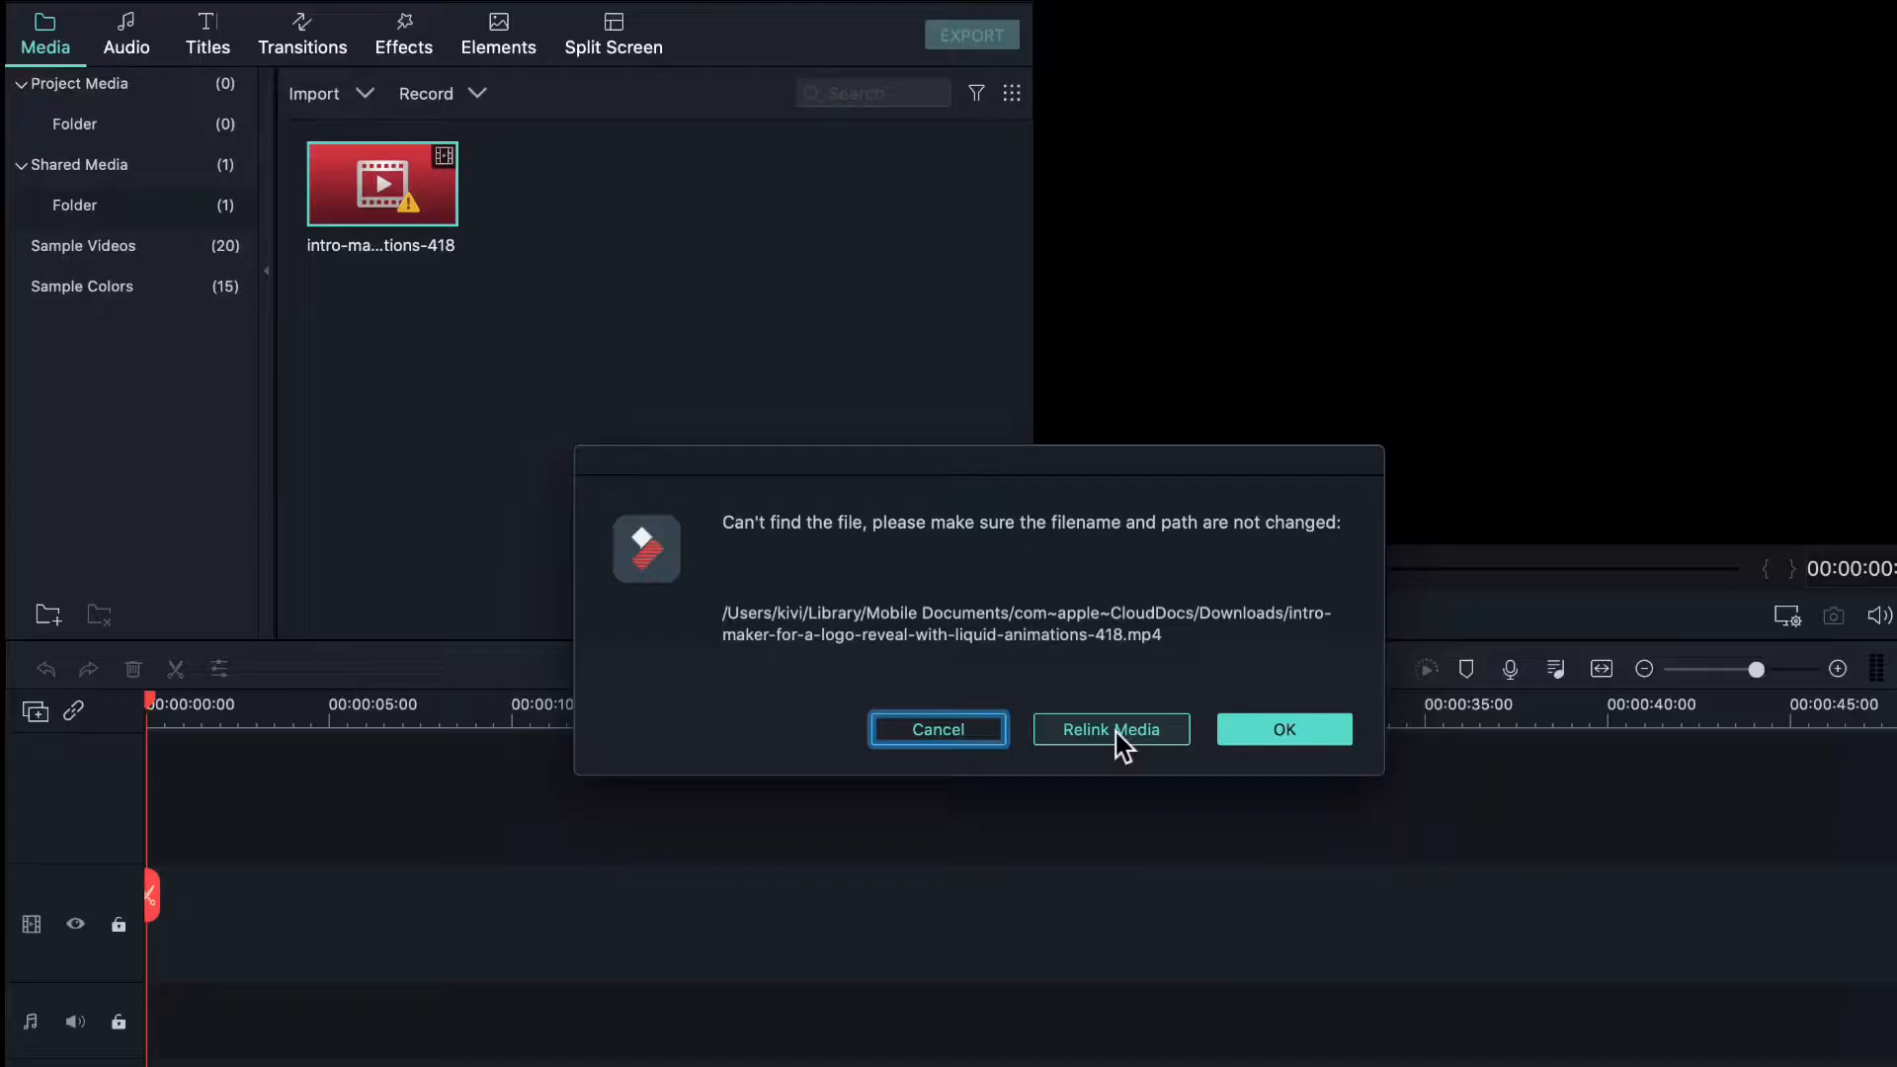
{"action": "left_click", "coordinate": [1273, 761]}
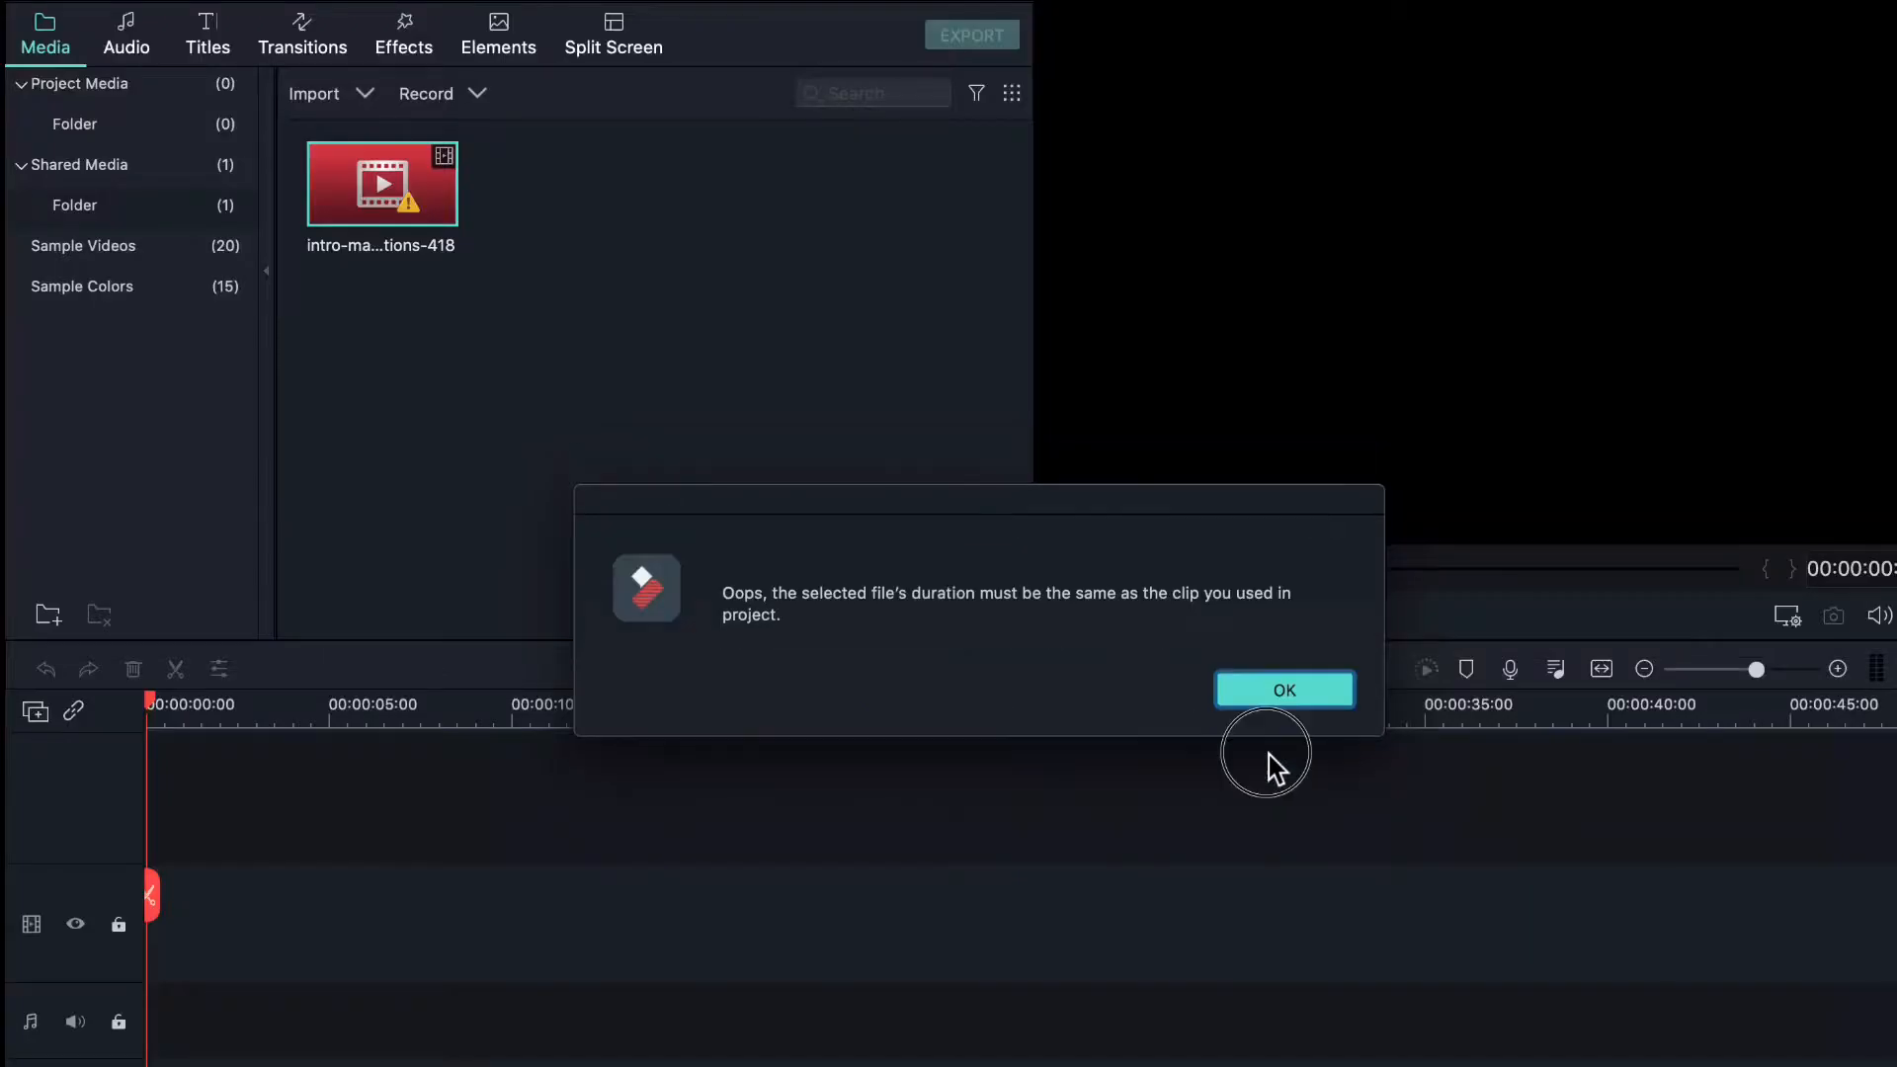
{"action": "left_click", "coordinate": [1282, 691]}
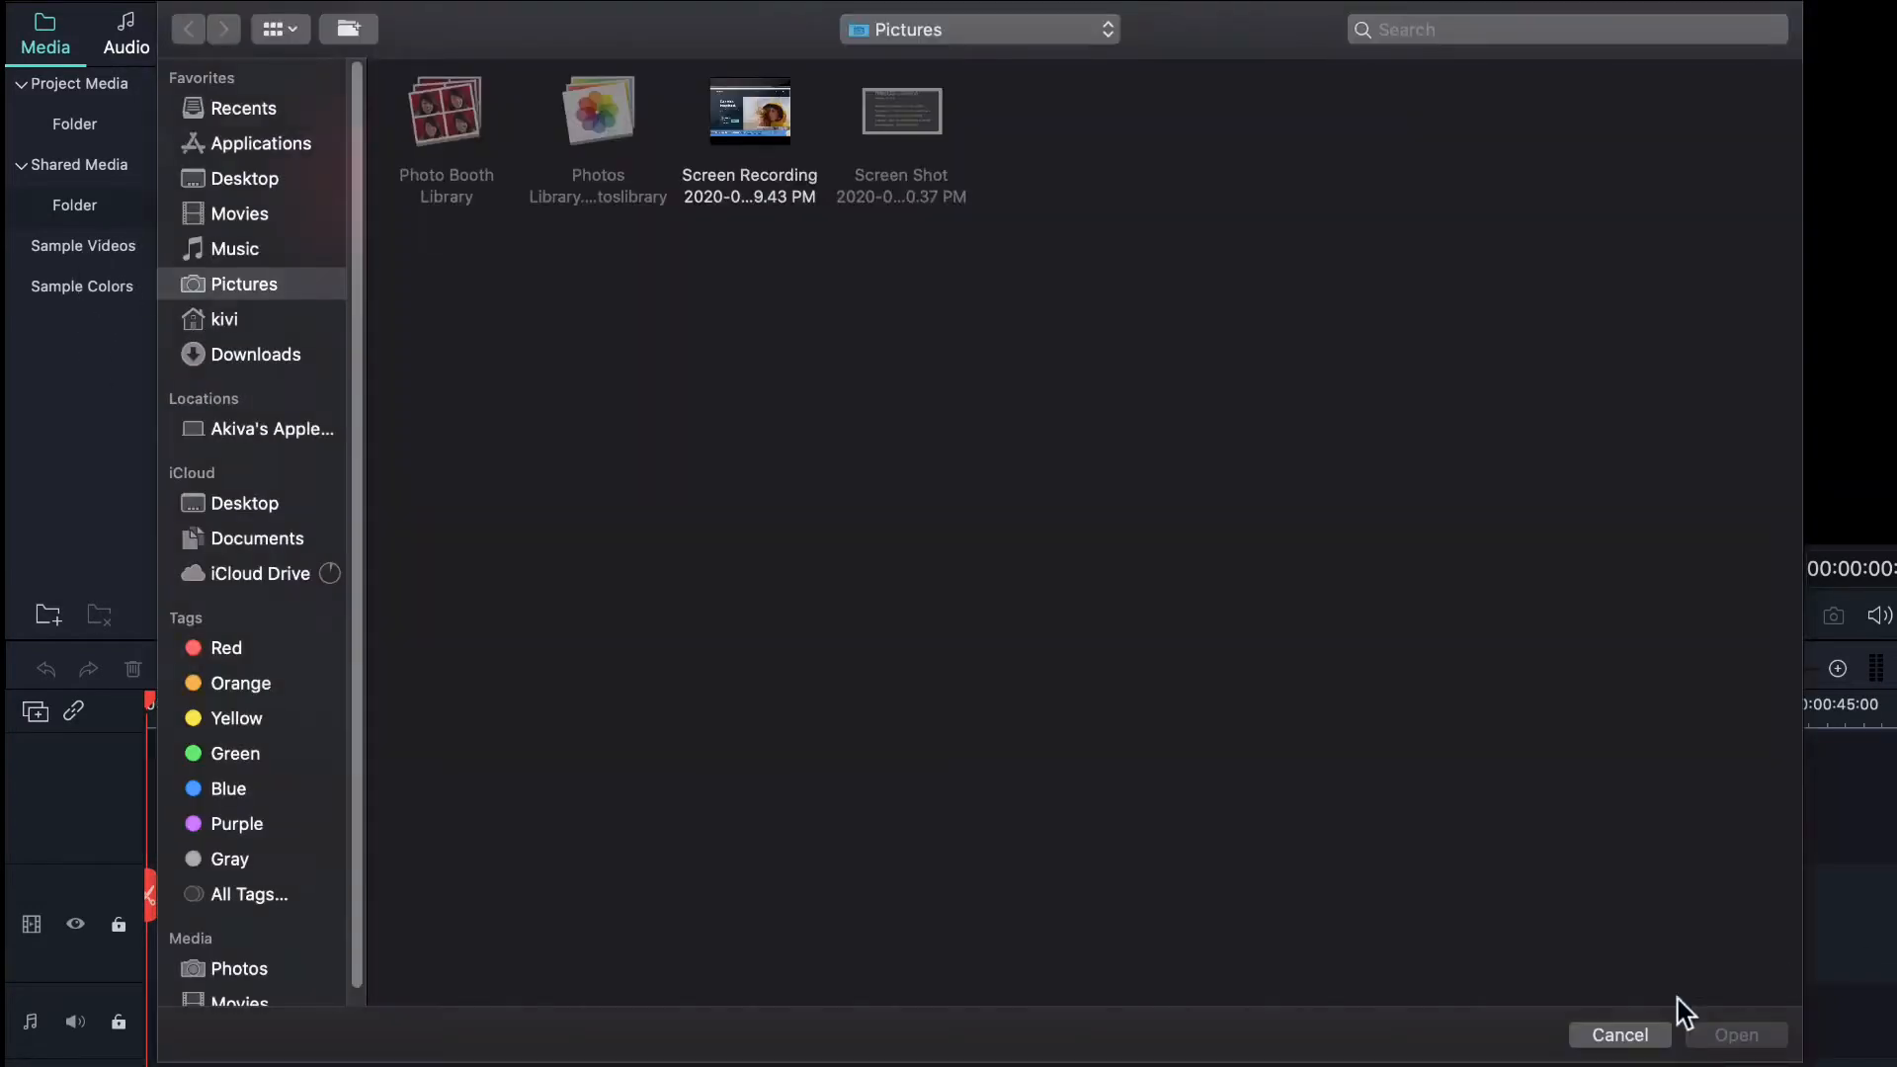
{"action": "left_click", "coordinate": [1621, 1035]}
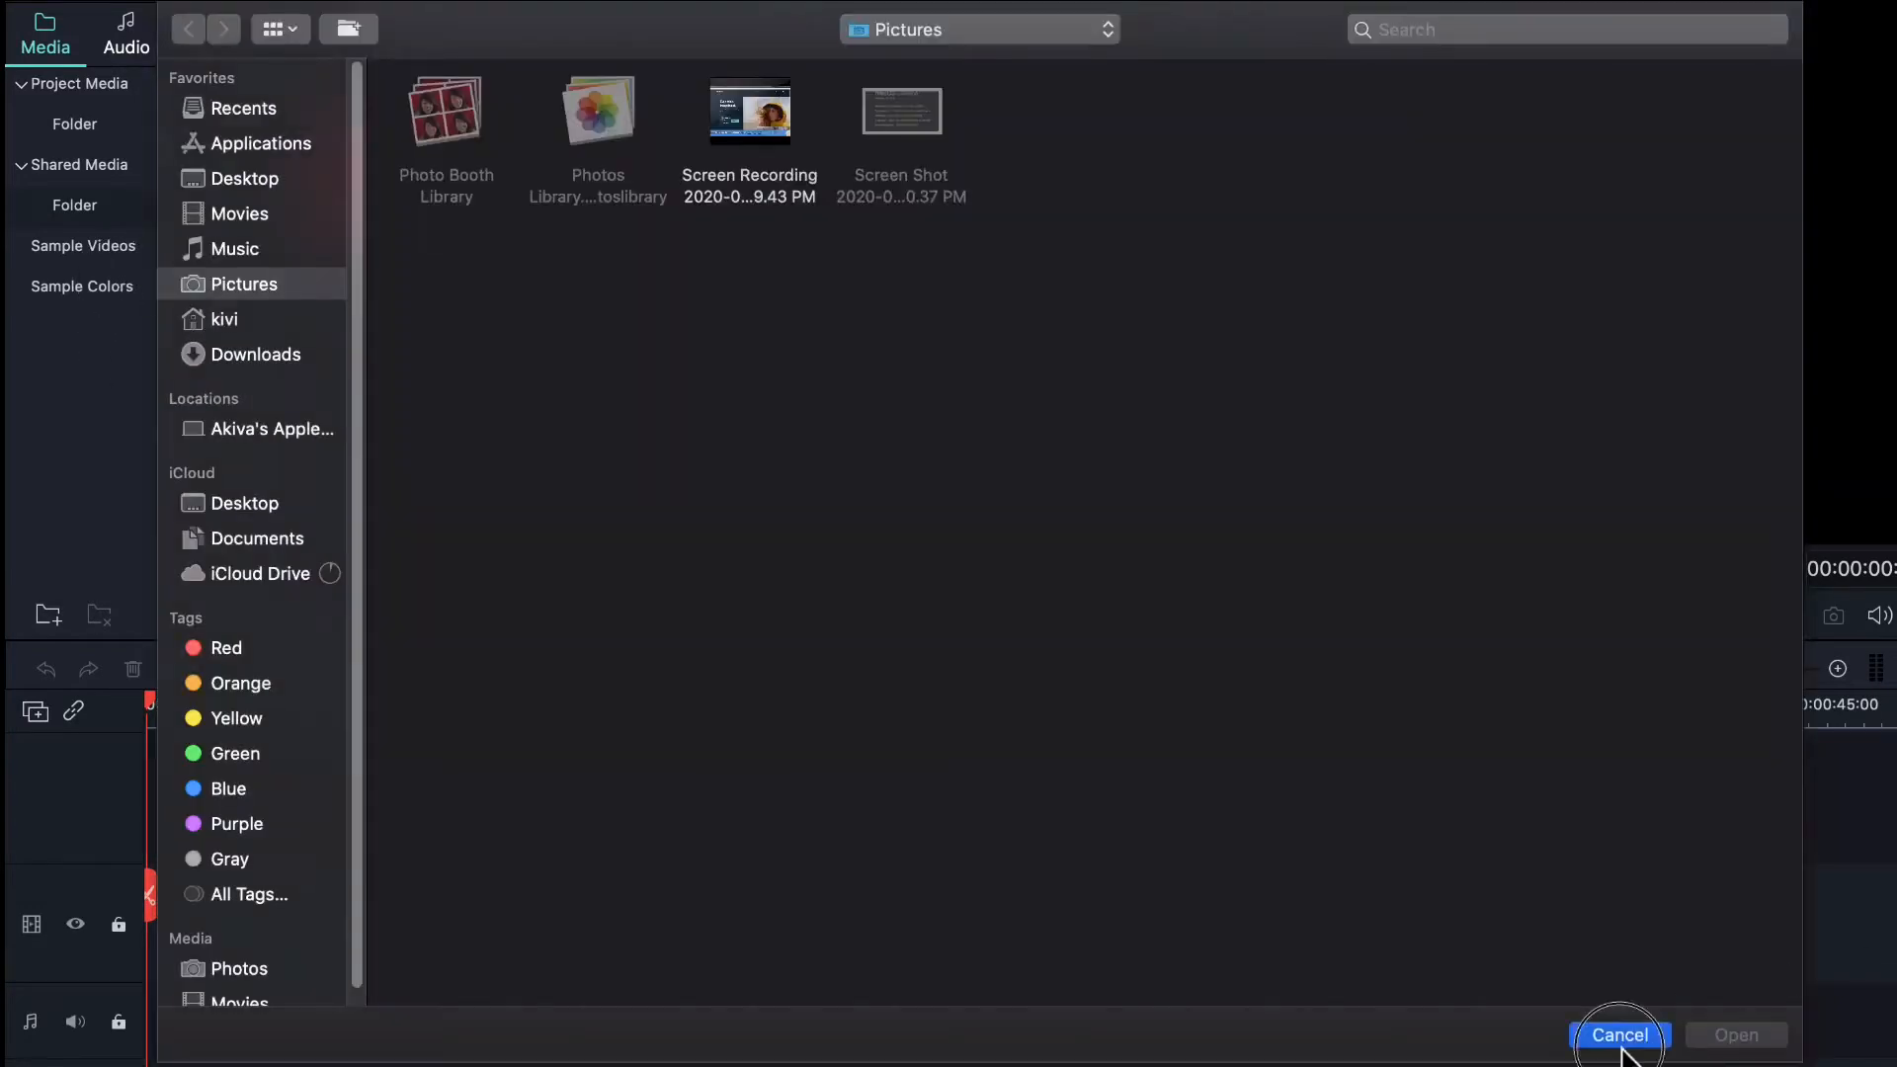
{"action": "left_click", "coordinate": [227, 292]}
{"action": "left_click", "coordinate": [192, 216]}
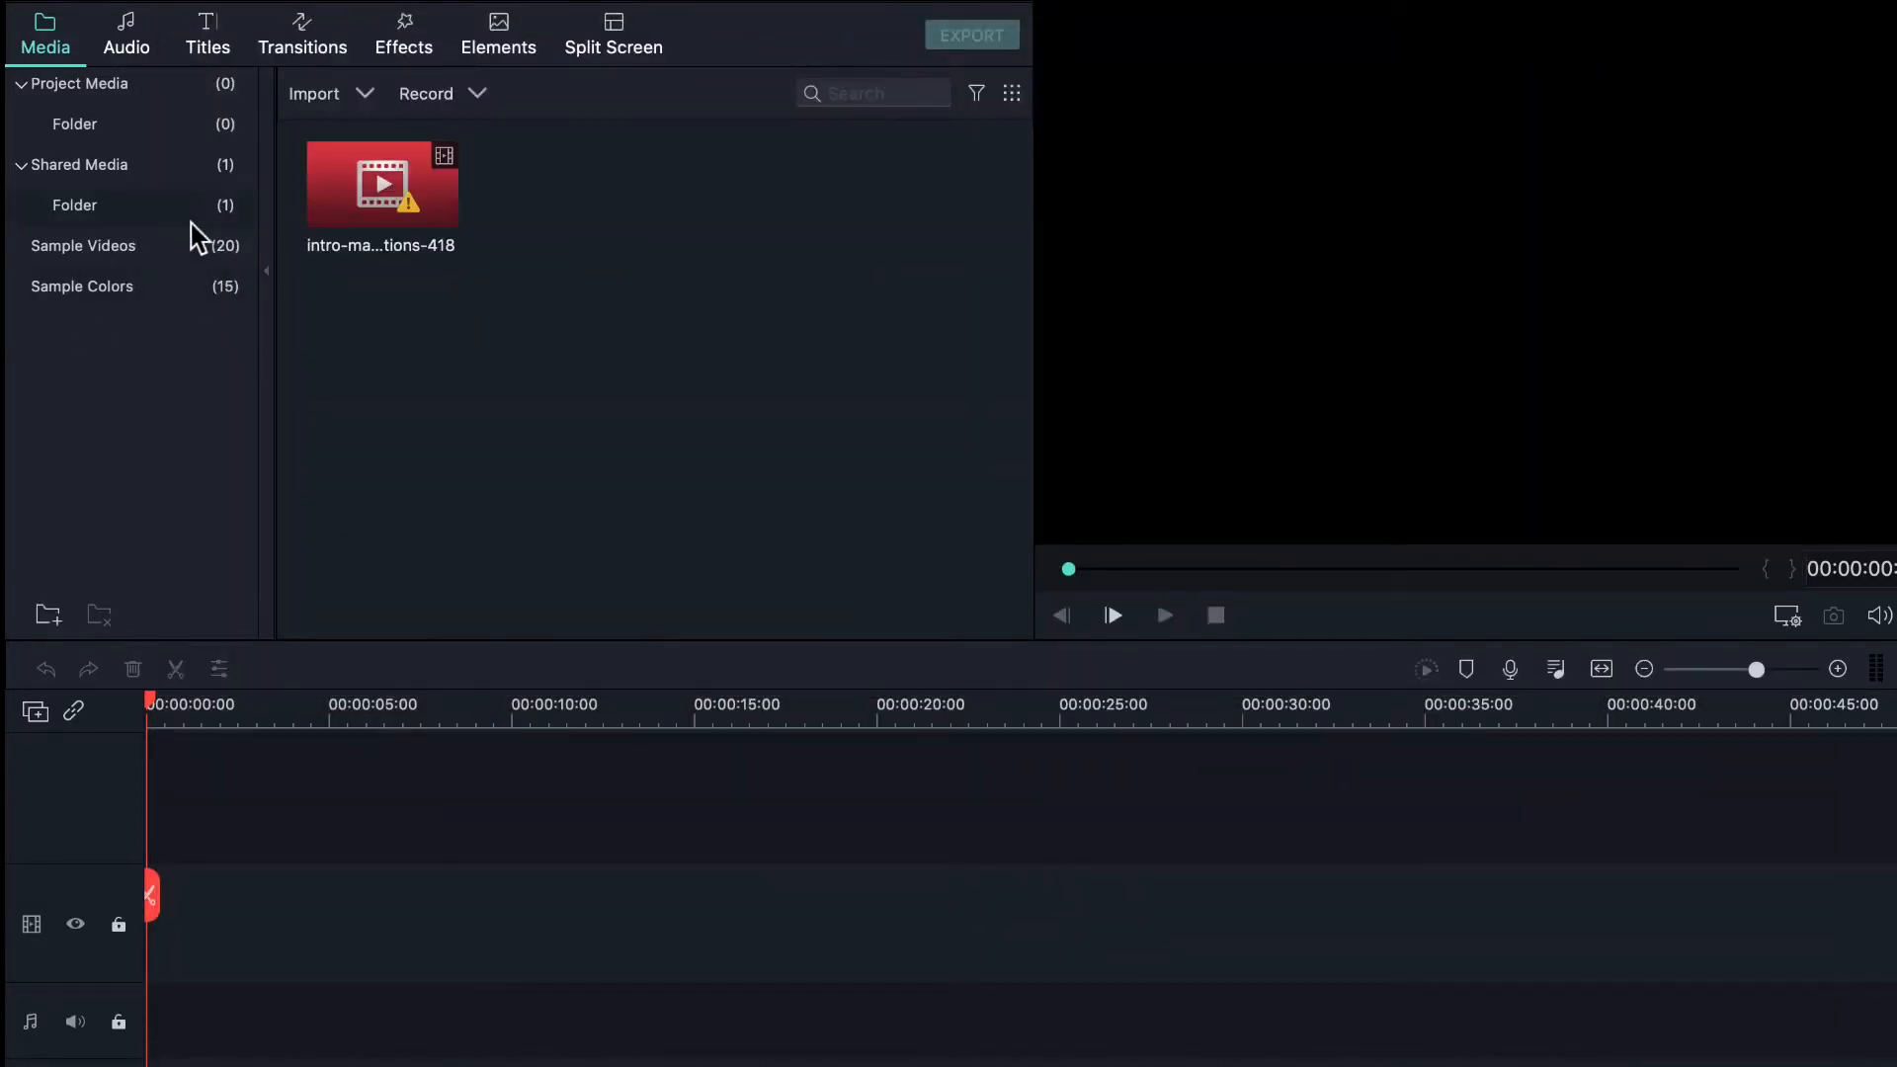
{"action": "left_click", "coordinate": [198, 247]}
- Browse the built-in Audio library and its Filmstock category
{"action": "scroll", "coordinate": [668, 381], "scroll_direction": "down", "scroll_amount": 4}
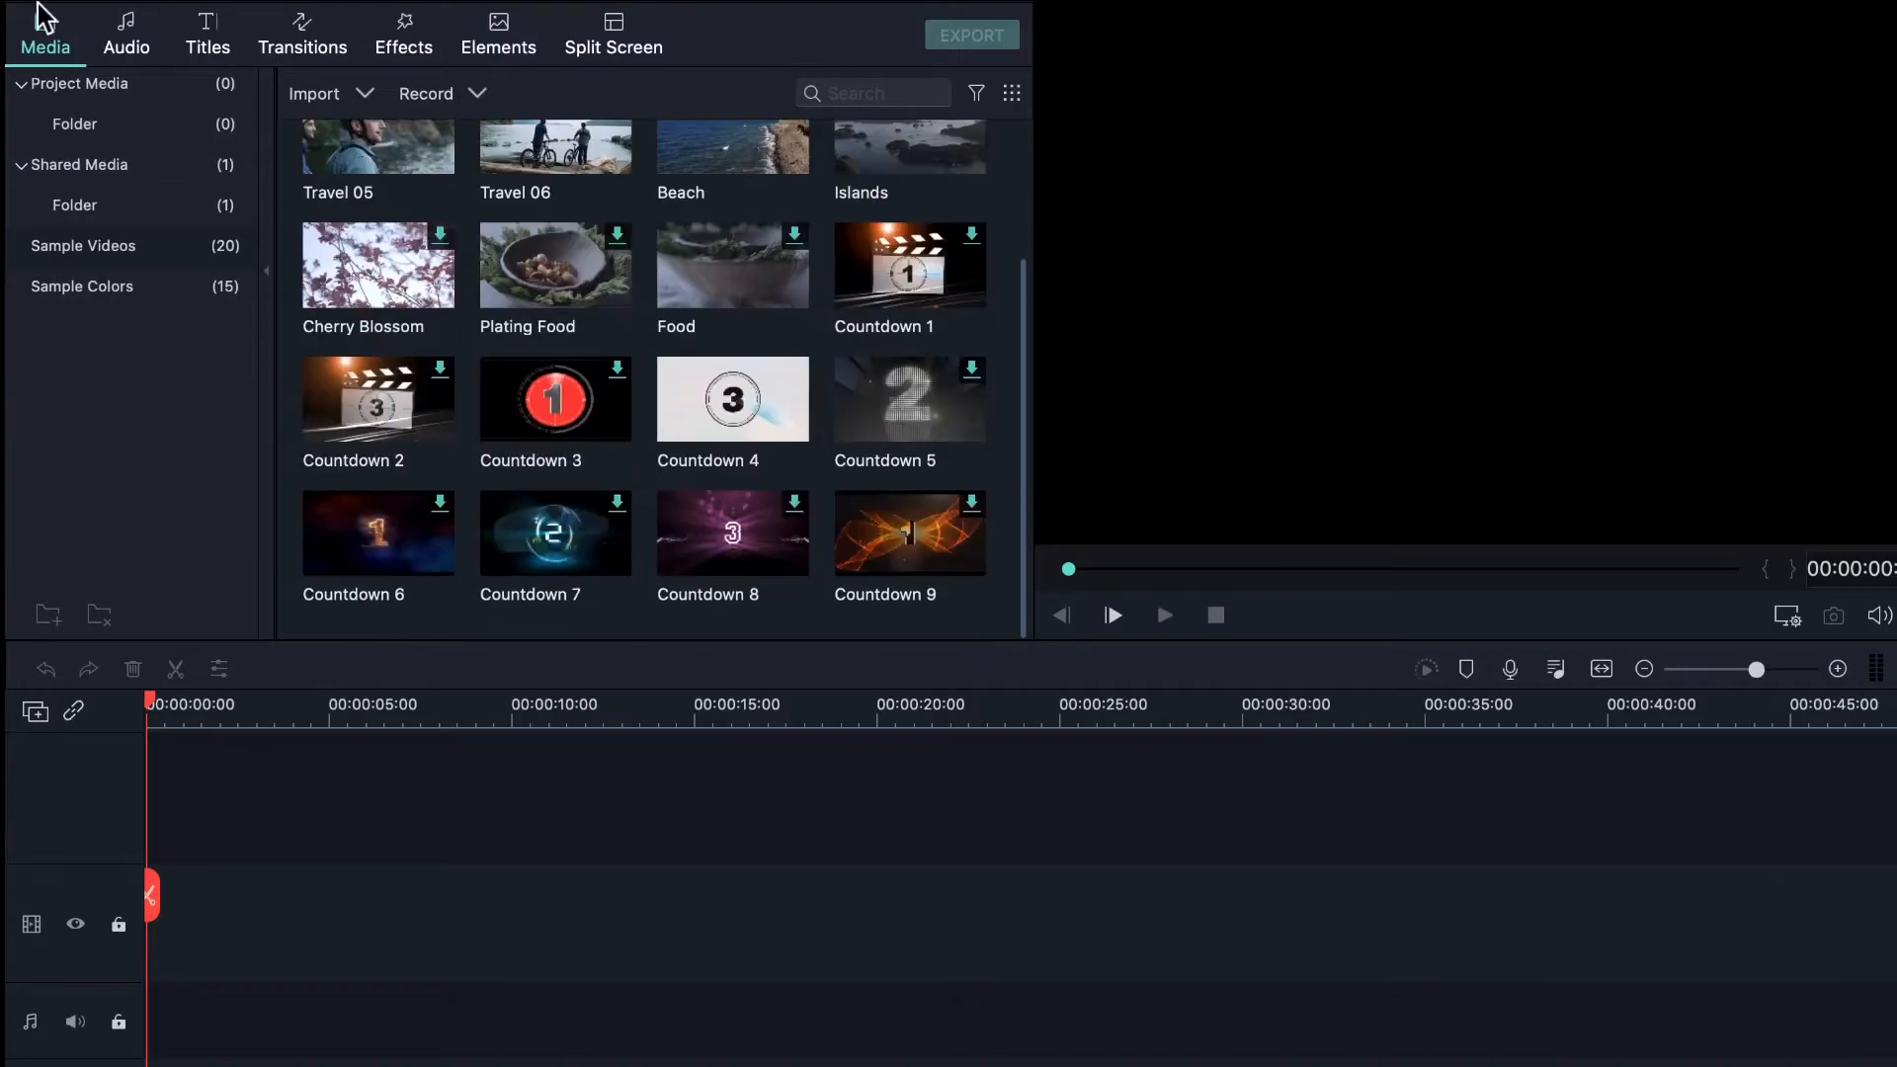
{"action": "left_click", "coordinate": [139, 37]}
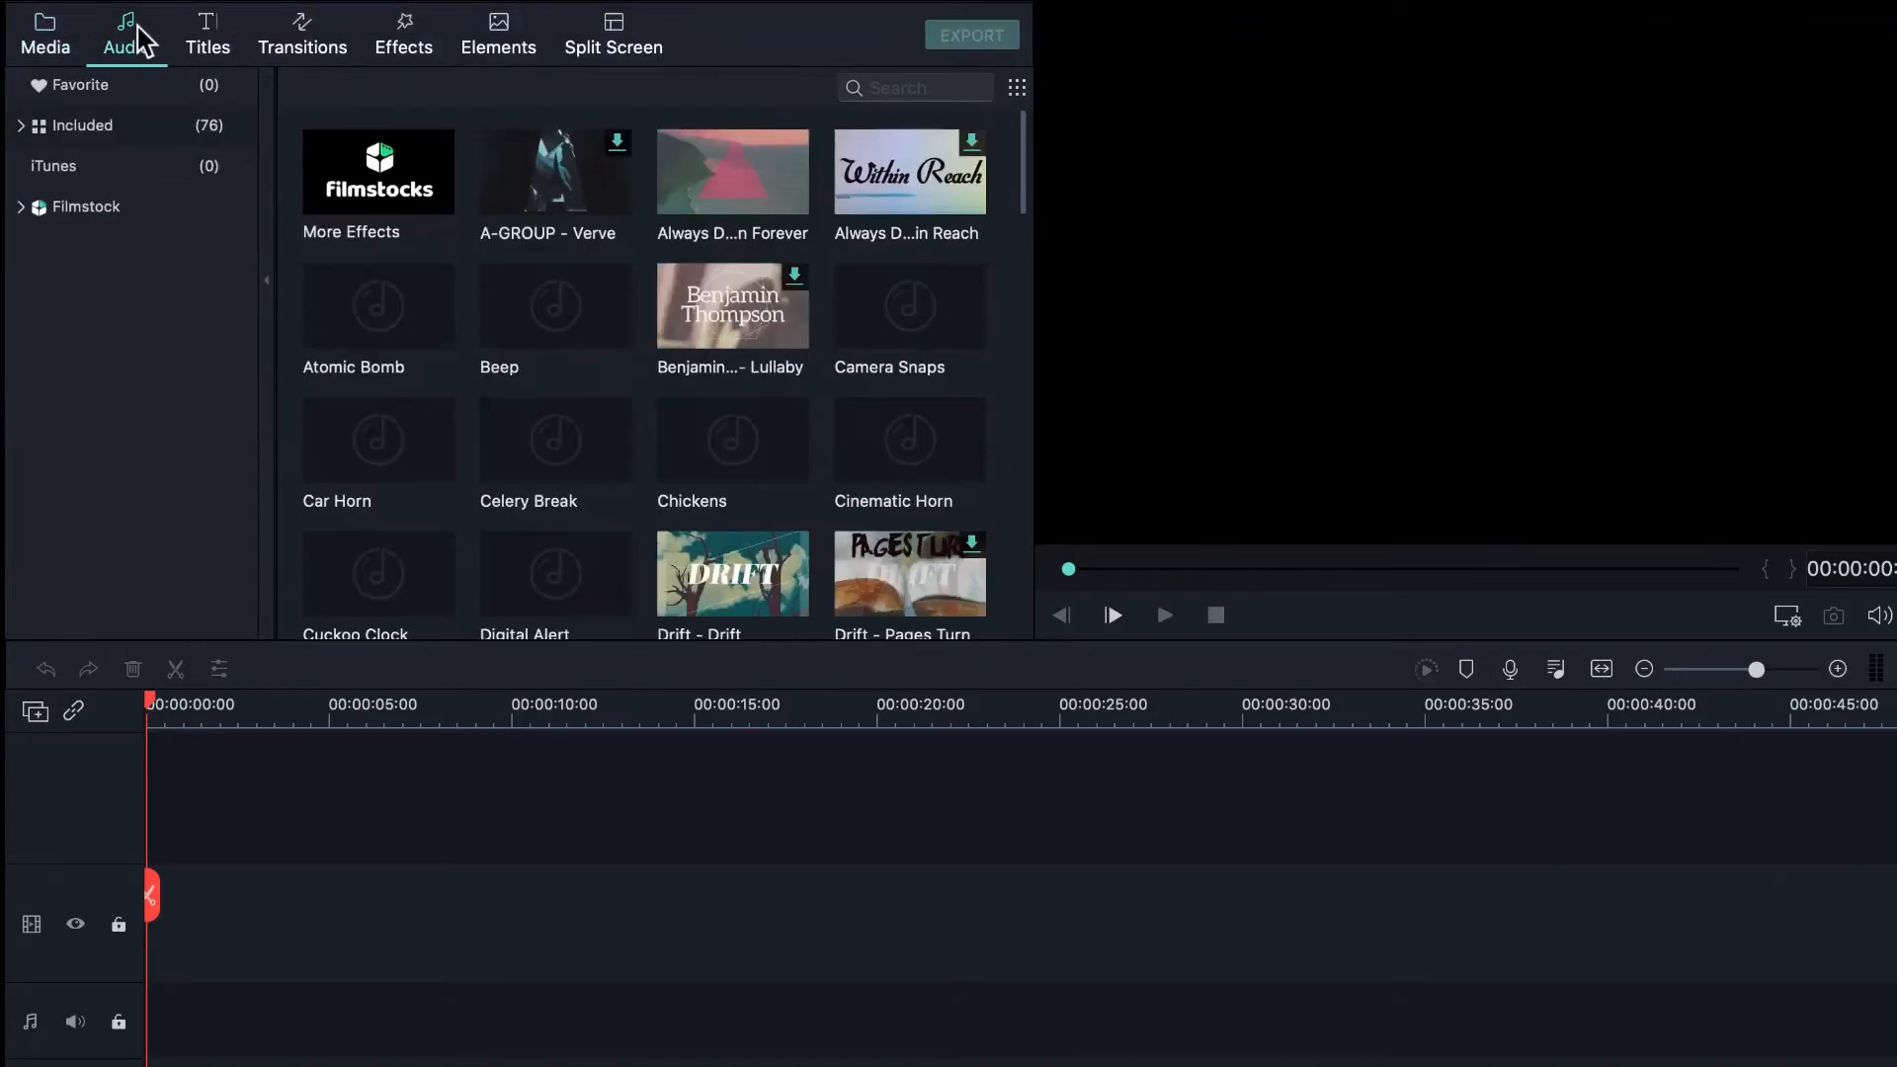
{"action": "scroll", "coordinate": [590, 480], "scroll_direction": "down", "scroll_amount": 2}
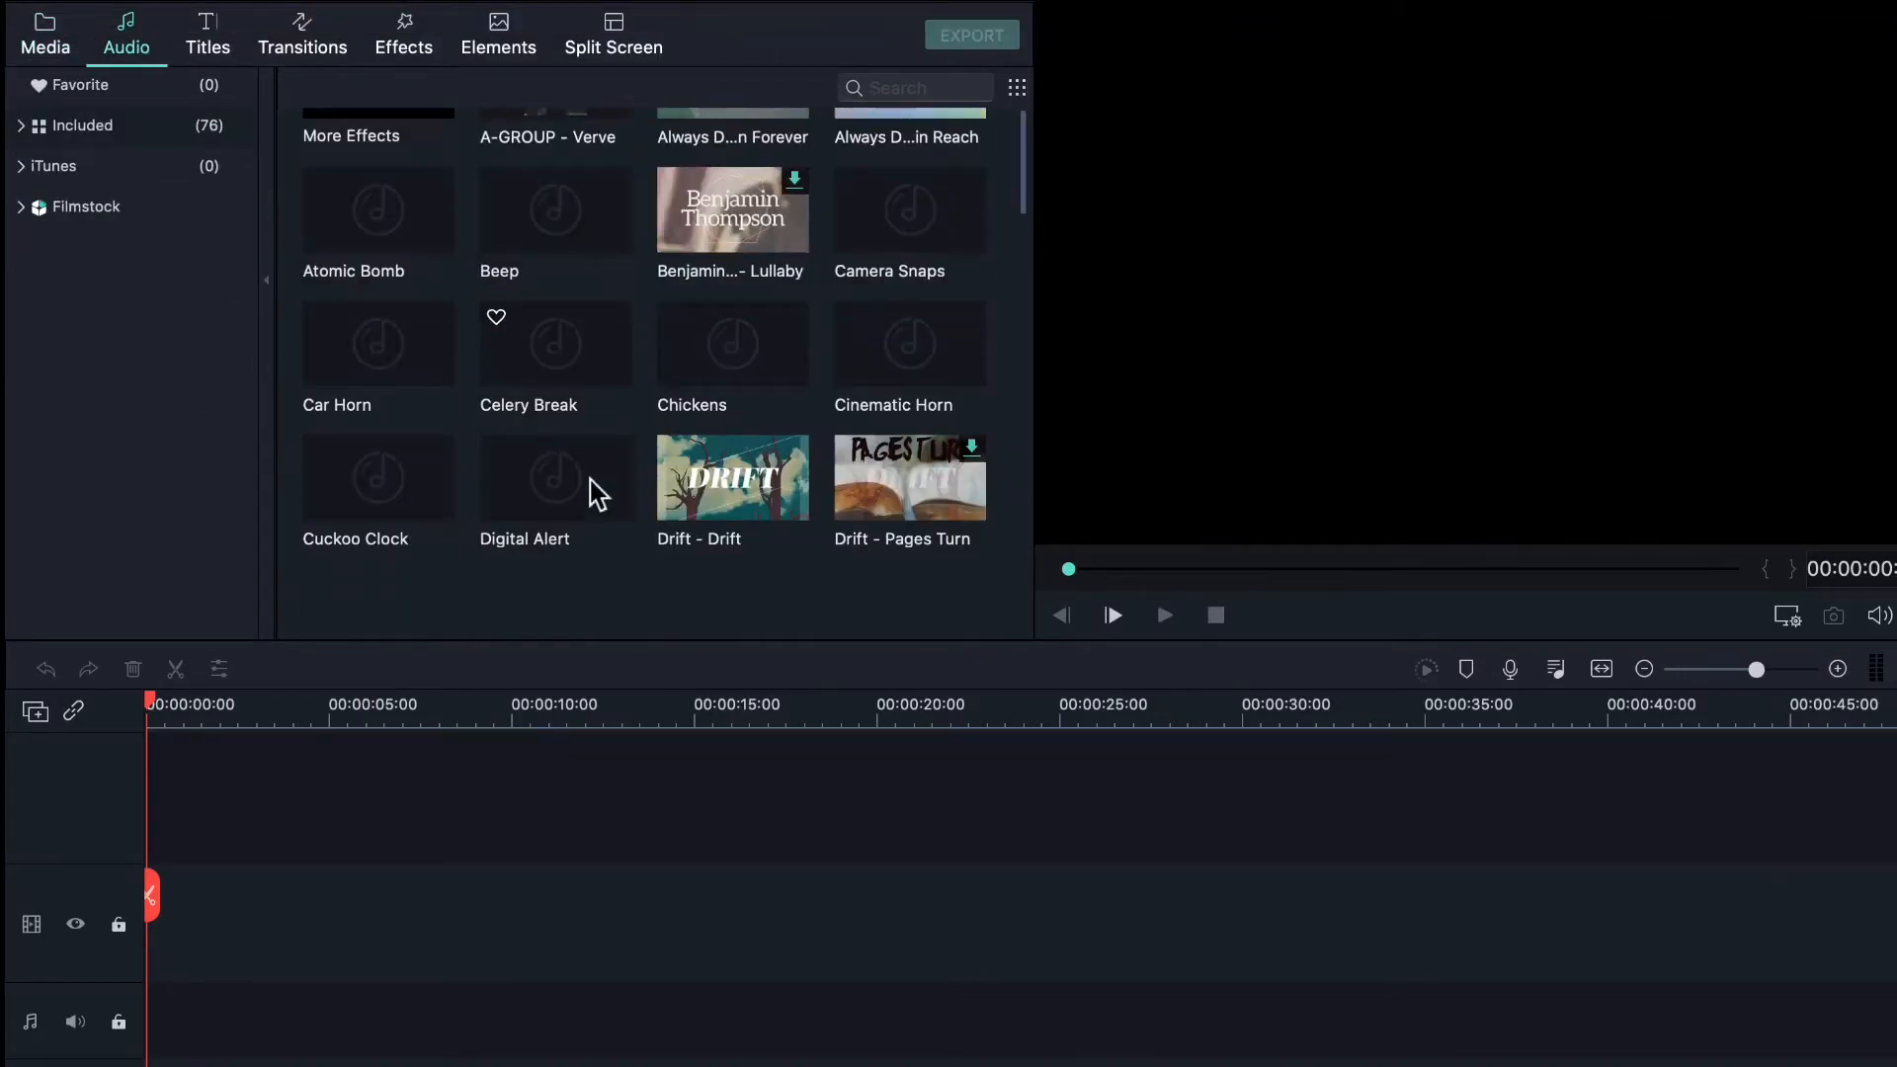
{"action": "left_click", "coordinate": [114, 200]}
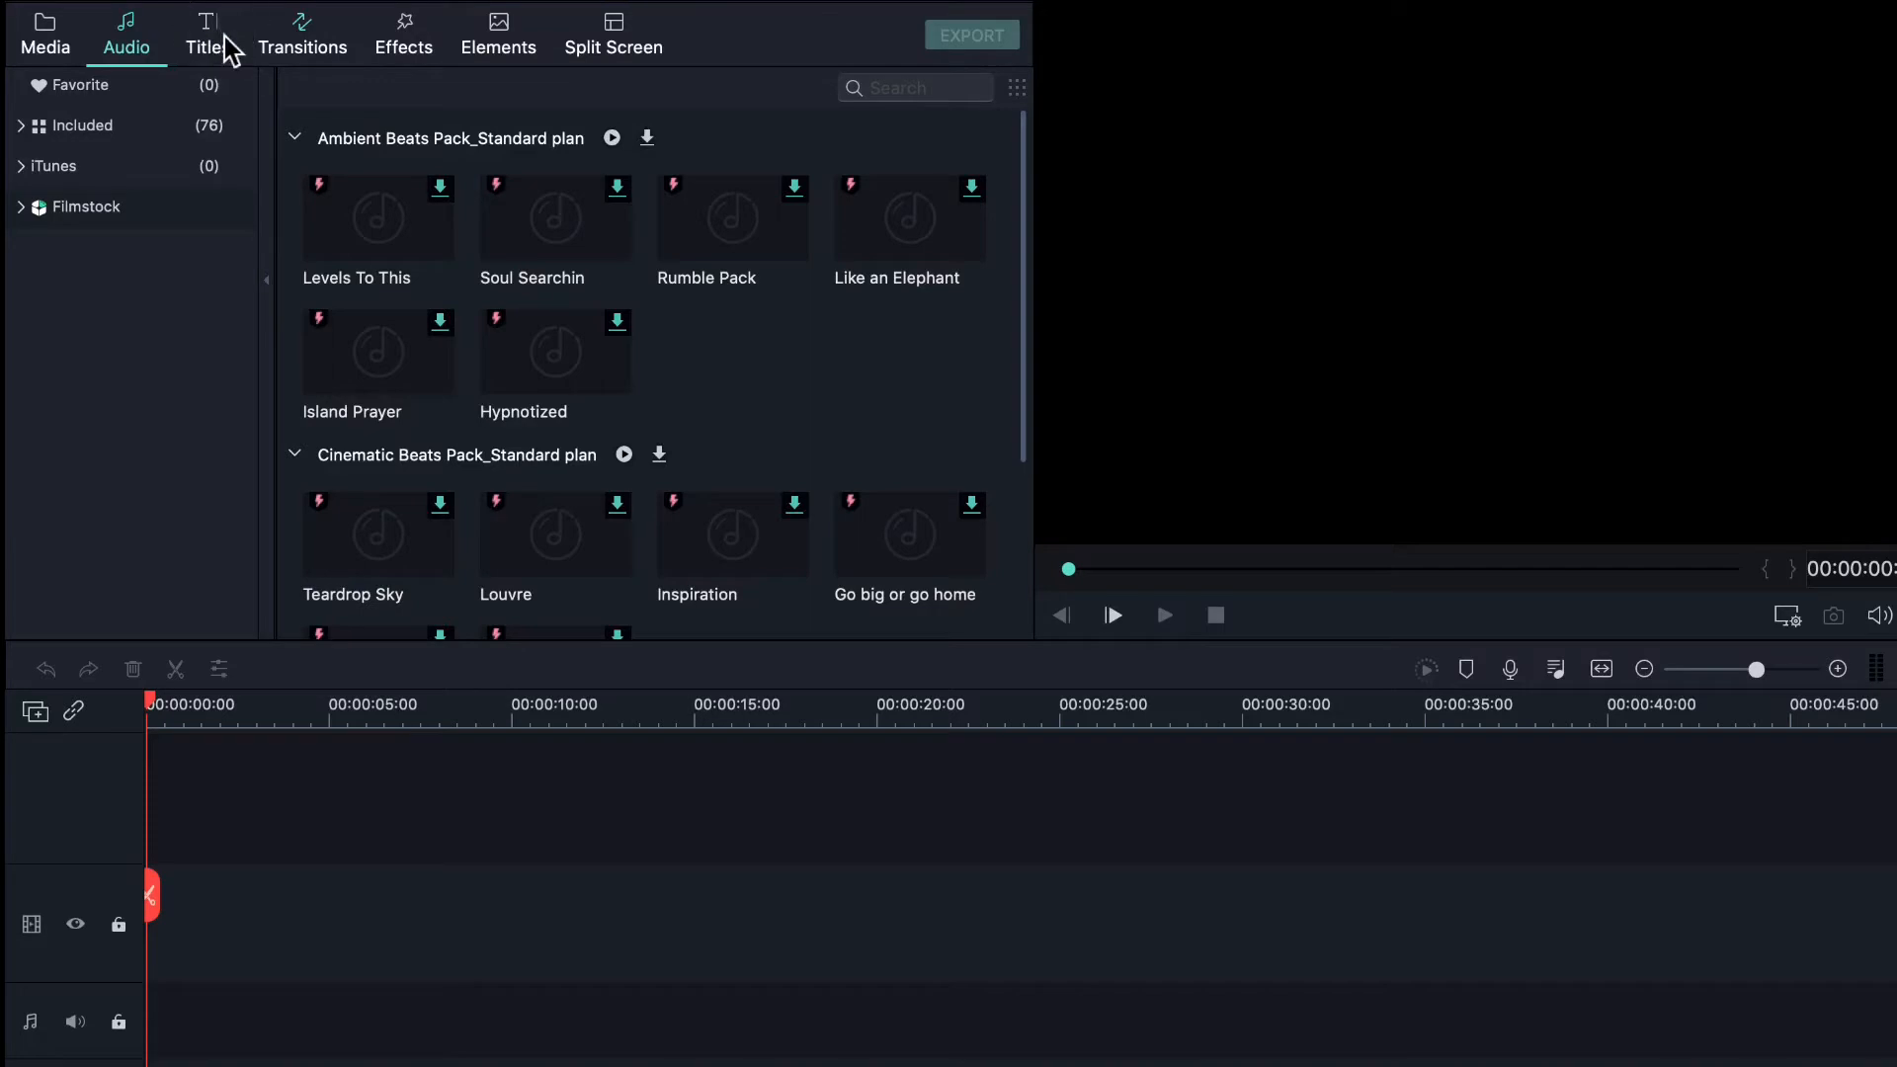
- Look through the Transitions and Split Screen templates, then return to the Sample Videos
{"action": "left_click", "coordinate": [345, 50]}
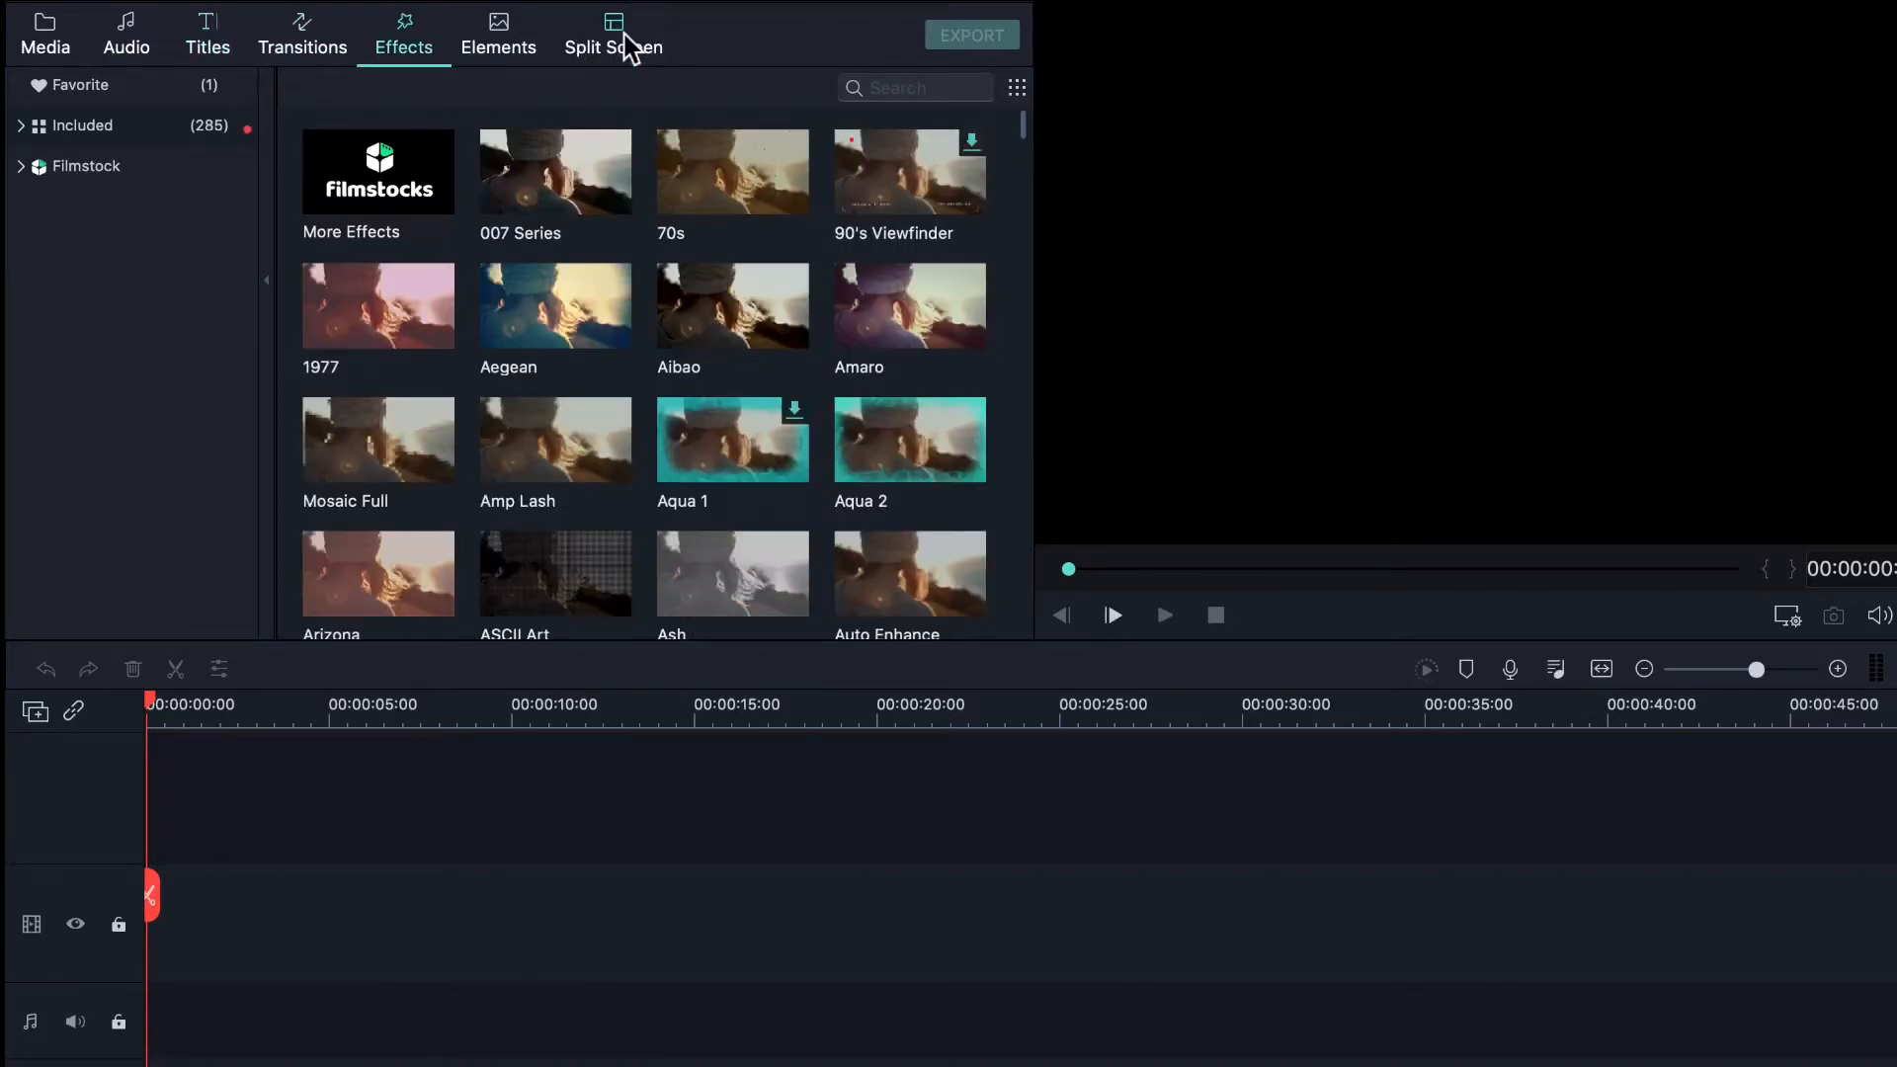
{"action": "left_click", "coordinate": [628, 46]}
{"action": "scroll", "coordinate": [730, 366], "scroll_direction": "down", "scroll_amount": 2}
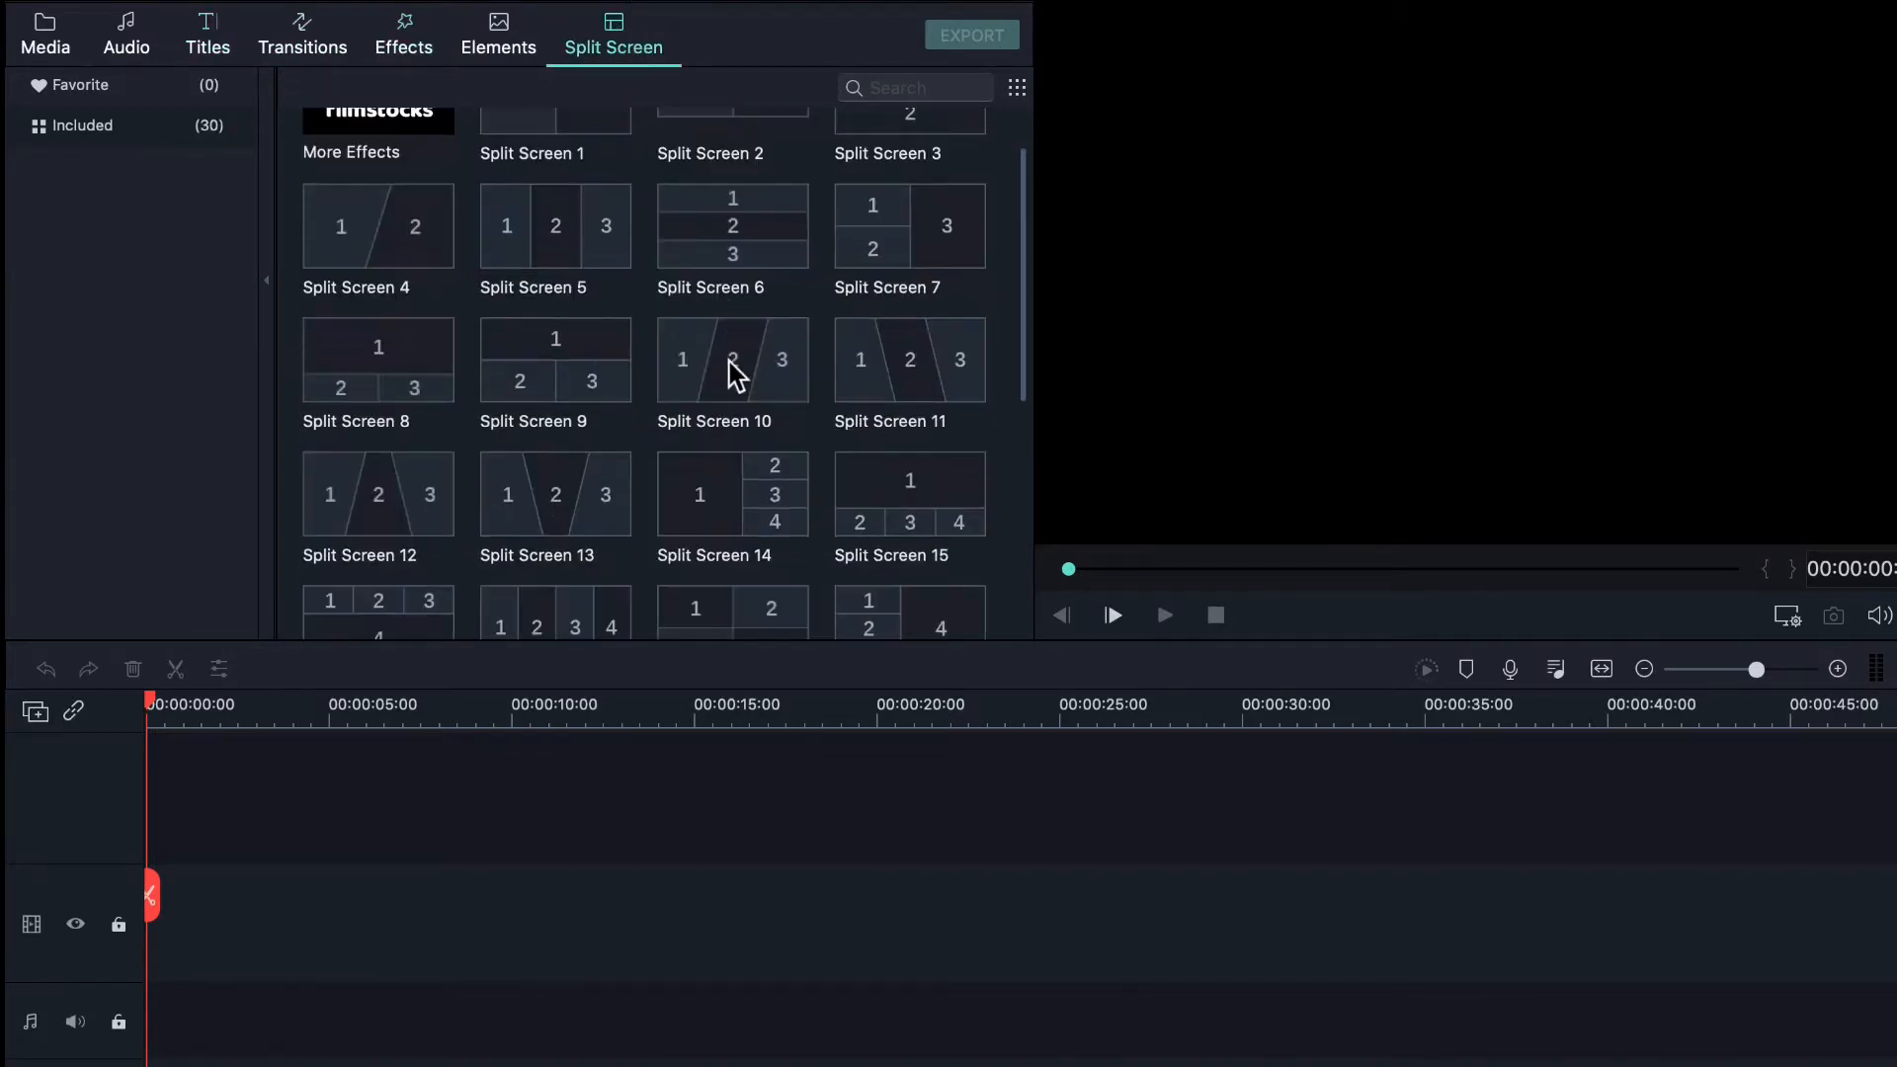
{"action": "scroll", "coordinate": [571, 275], "scroll_direction": "up", "scroll_amount": 2}
{"action": "scroll", "coordinate": [529, 406], "scroll_direction": "down", "scroll_amount": 2}
{"action": "scroll", "coordinate": [529, 391], "scroll_direction": "down", "scroll_amount": 4}
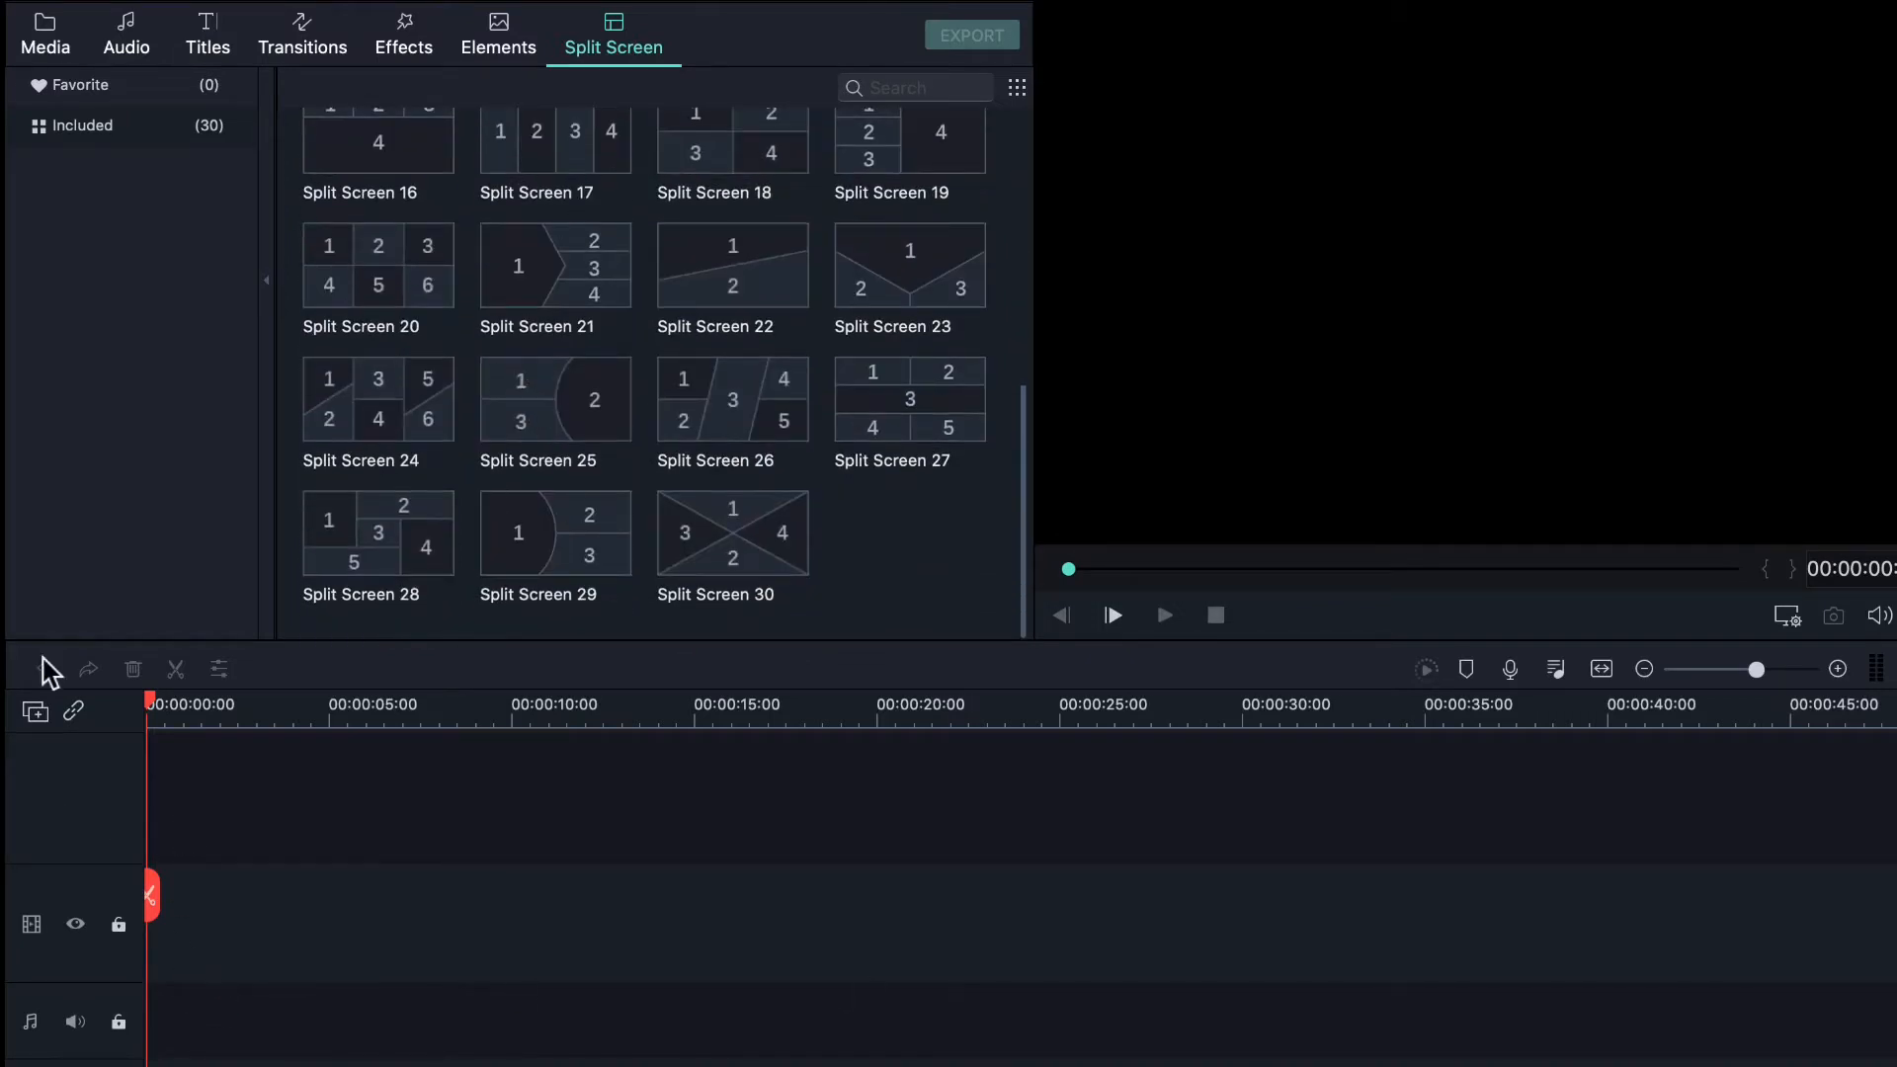
{"action": "left_click", "coordinate": [49, 39]}
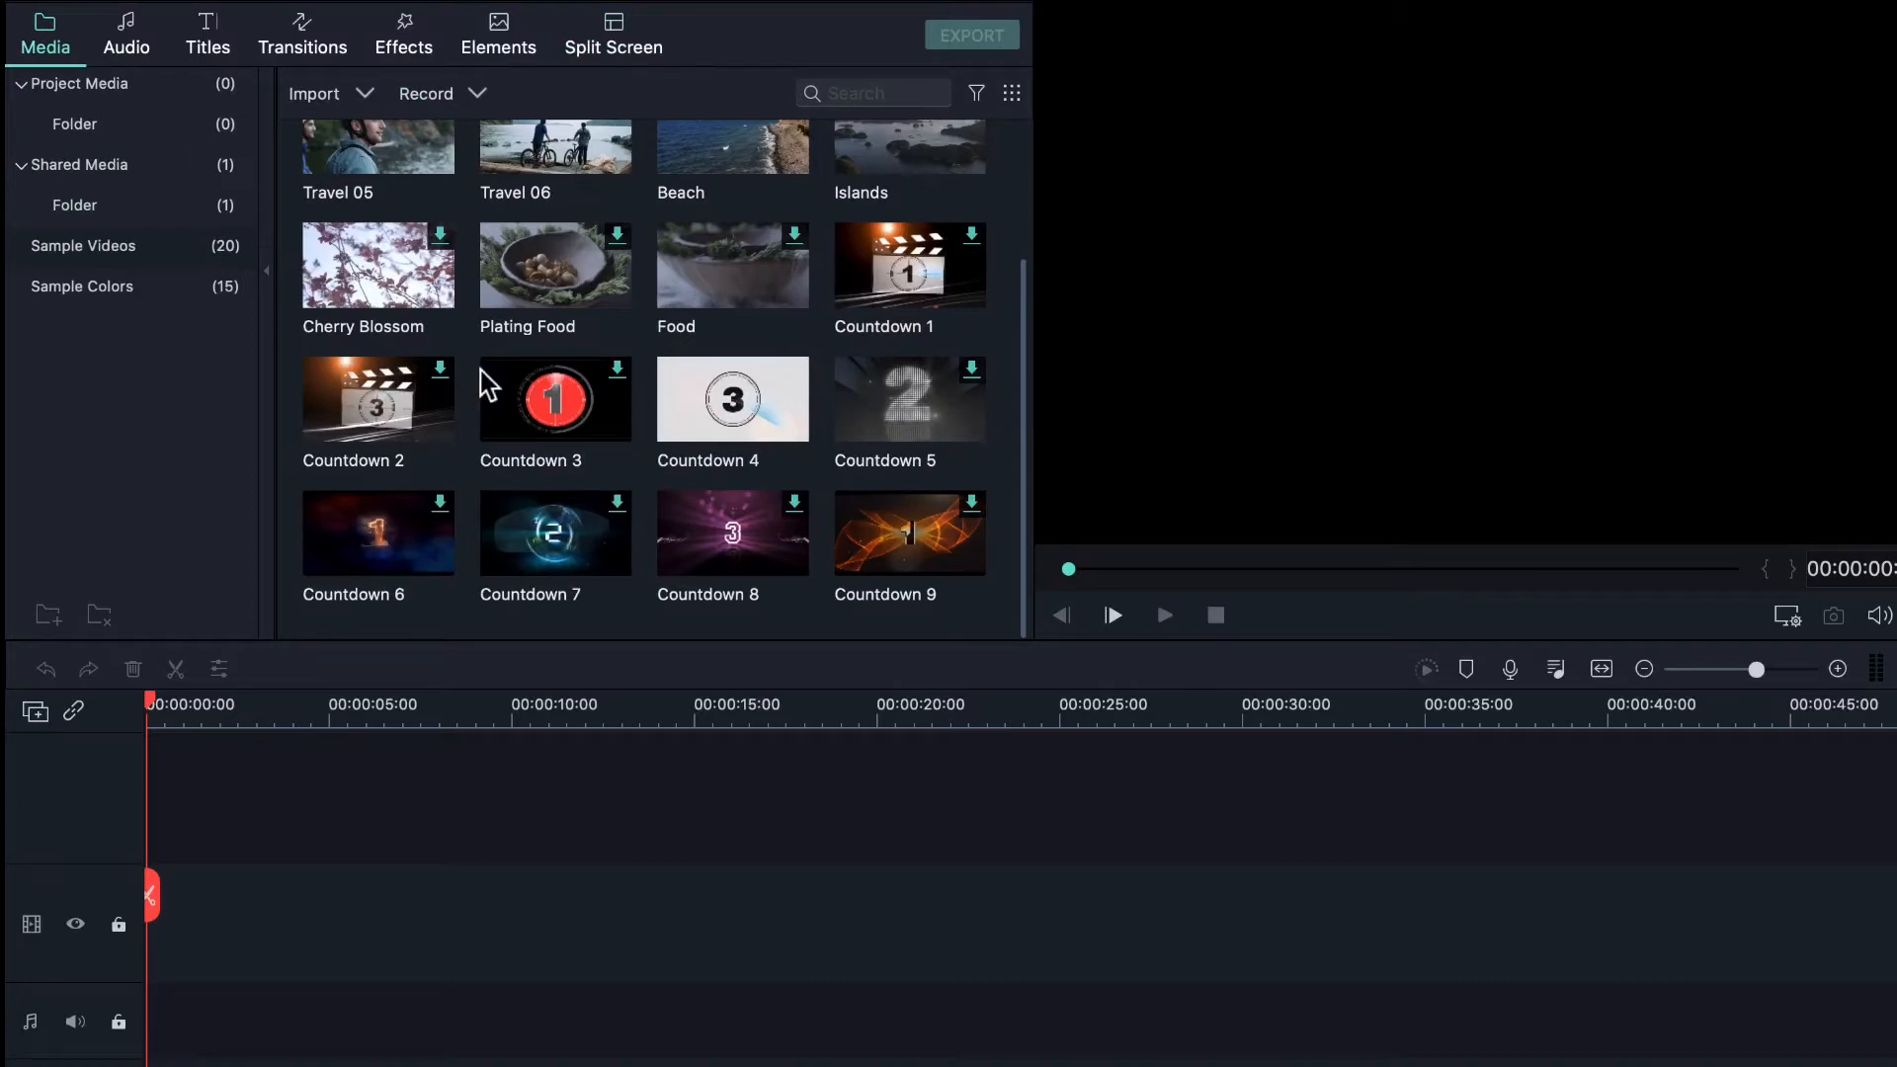
{"action": "scroll", "coordinate": [487, 385], "scroll_direction": "up", "scroll_amount": 3}
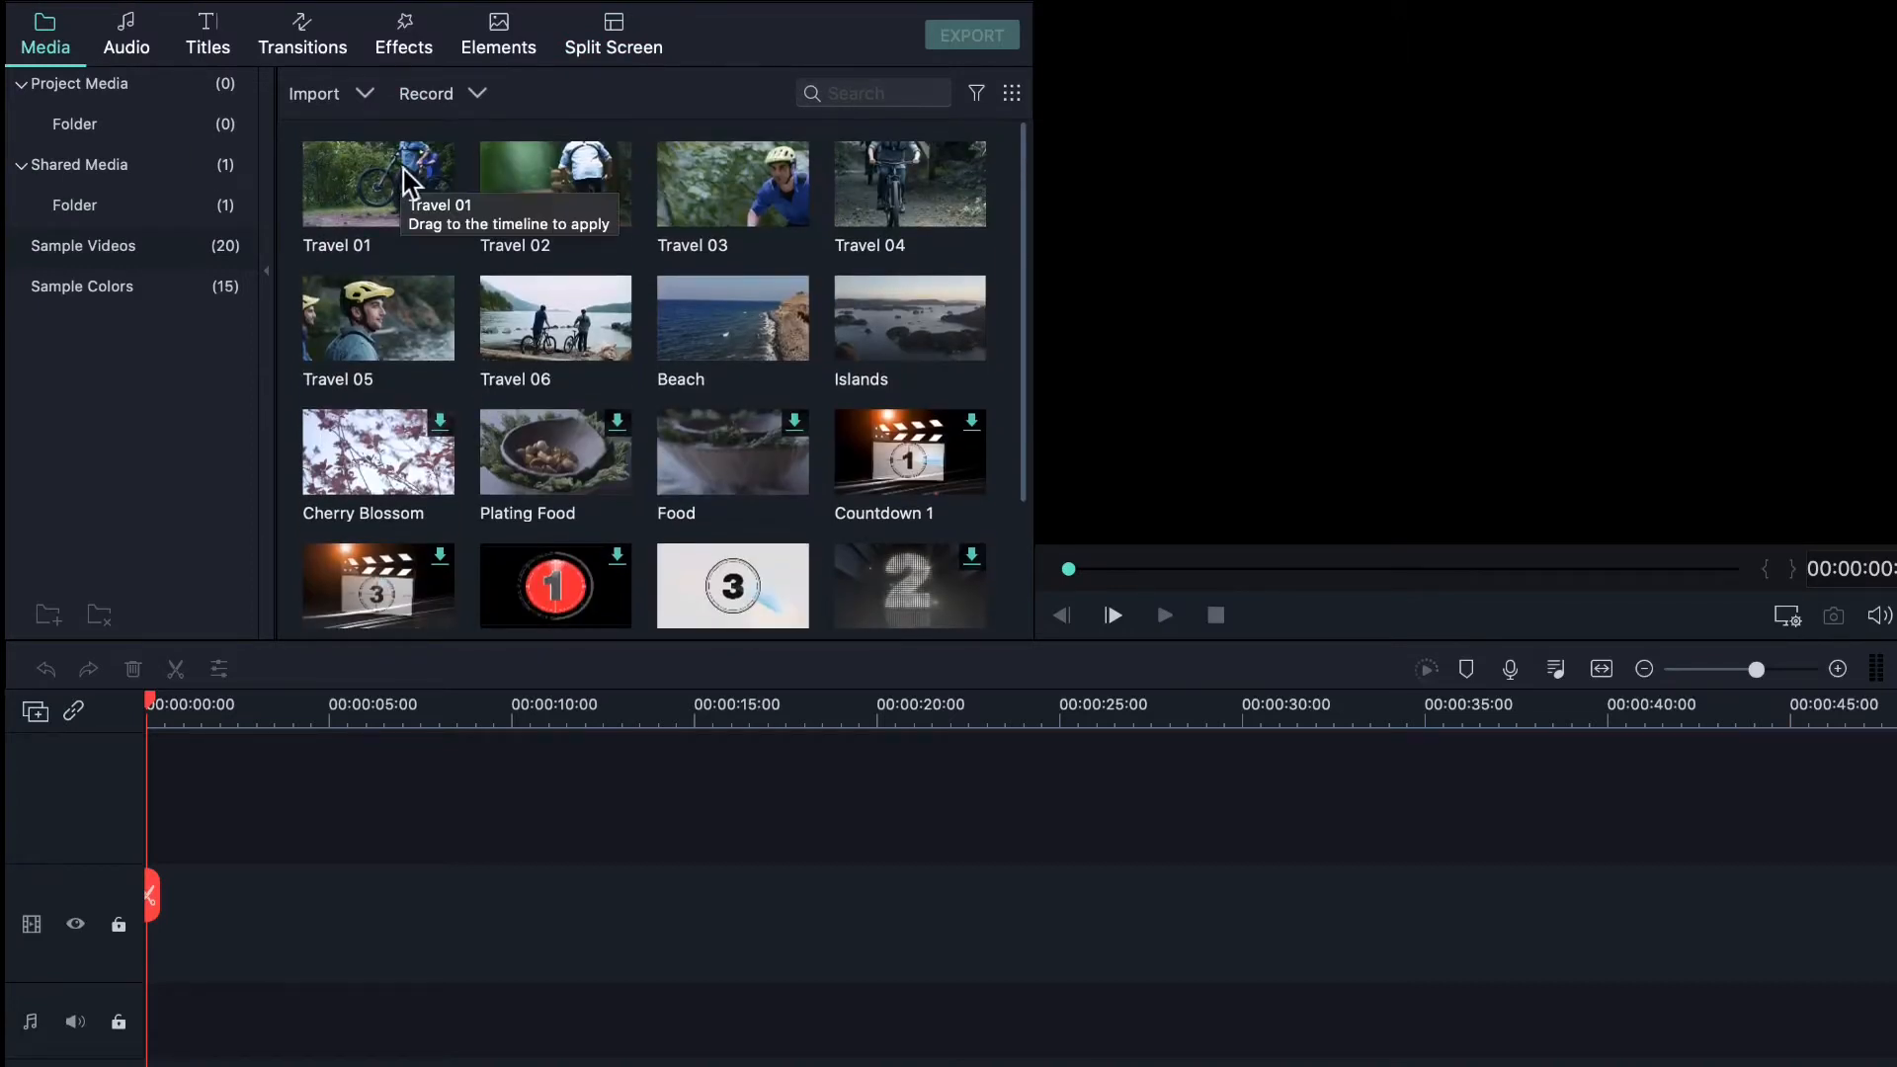
- Place Travel 01 at 0:00 on the video track and add the Beach clip right after it
{"action": "left_click_drag", "start_coordinate": [403, 170], "coordinate": [288, 784]}
{"action": "left_click_drag", "start_coordinate": [336, 877], "coordinate": [235, 995]}
{"action": "left_click", "coordinate": [316, 846]}
{"action": "mouse_move", "coordinate": [316, 846]}
{"action": "left_mouse_down"}
{"action": "mouse_move", "coordinate": [178, 957]}
{"action": "mouse_move", "coordinate": [317, 869]}
{"action": "left_mouse_up"}
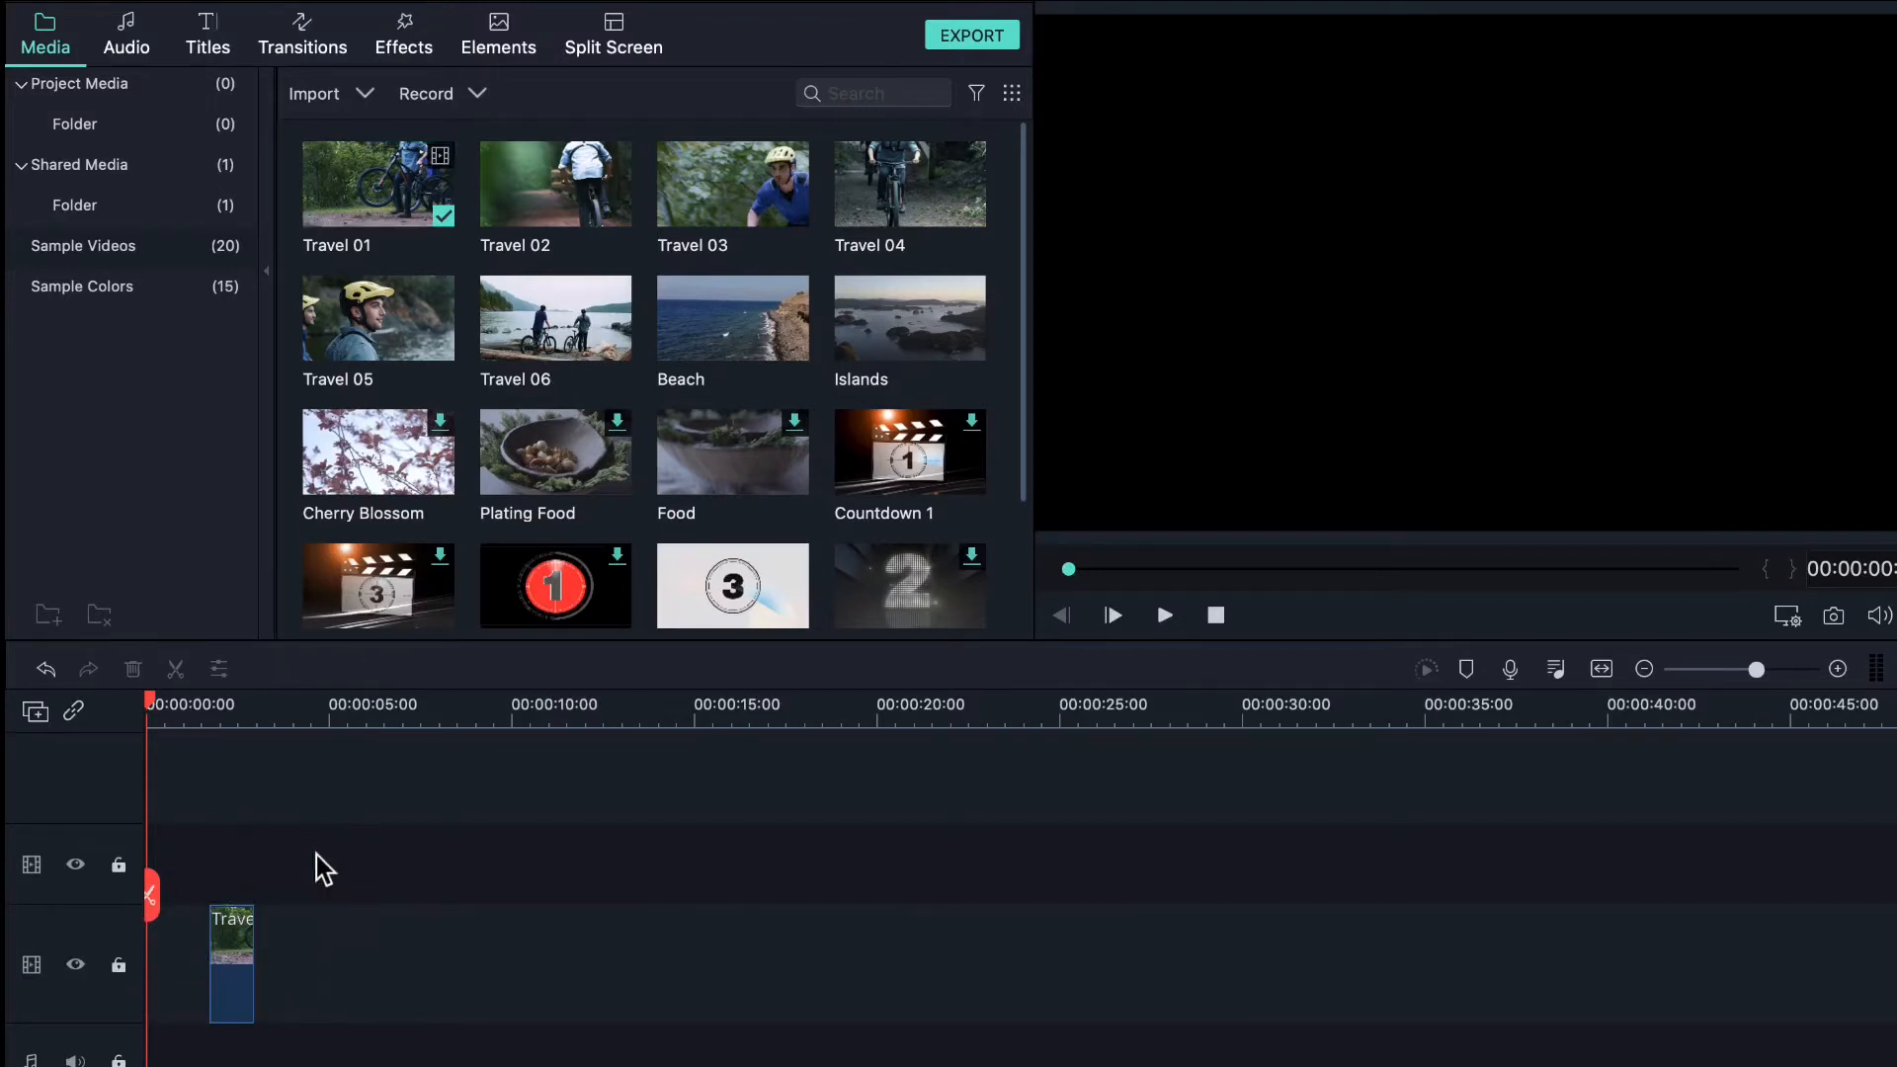
{"action": "left_click", "coordinate": [225, 970]}
{"action": "left_click_drag", "start_coordinate": [226, 971], "coordinate": [183, 988]}
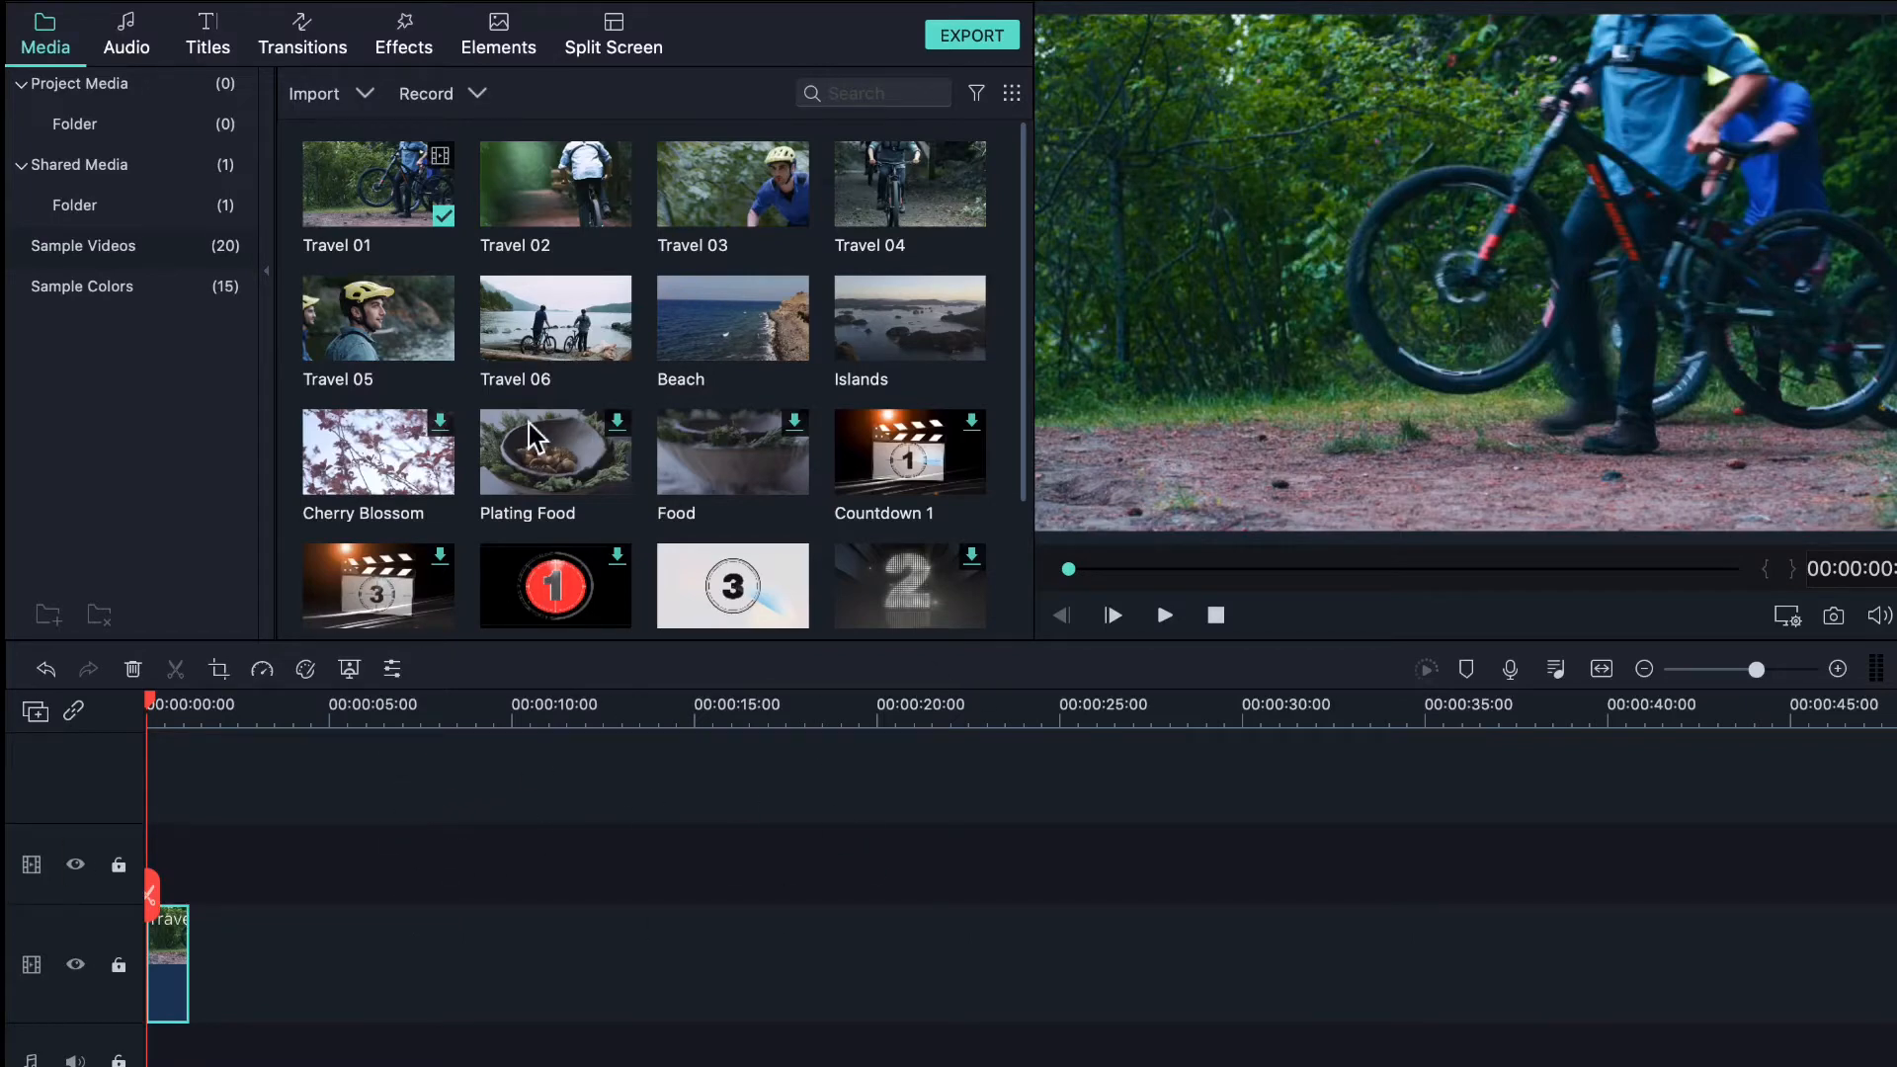
{"action": "left_click_drag", "start_coordinate": [697, 374], "coordinate": [203, 944]}
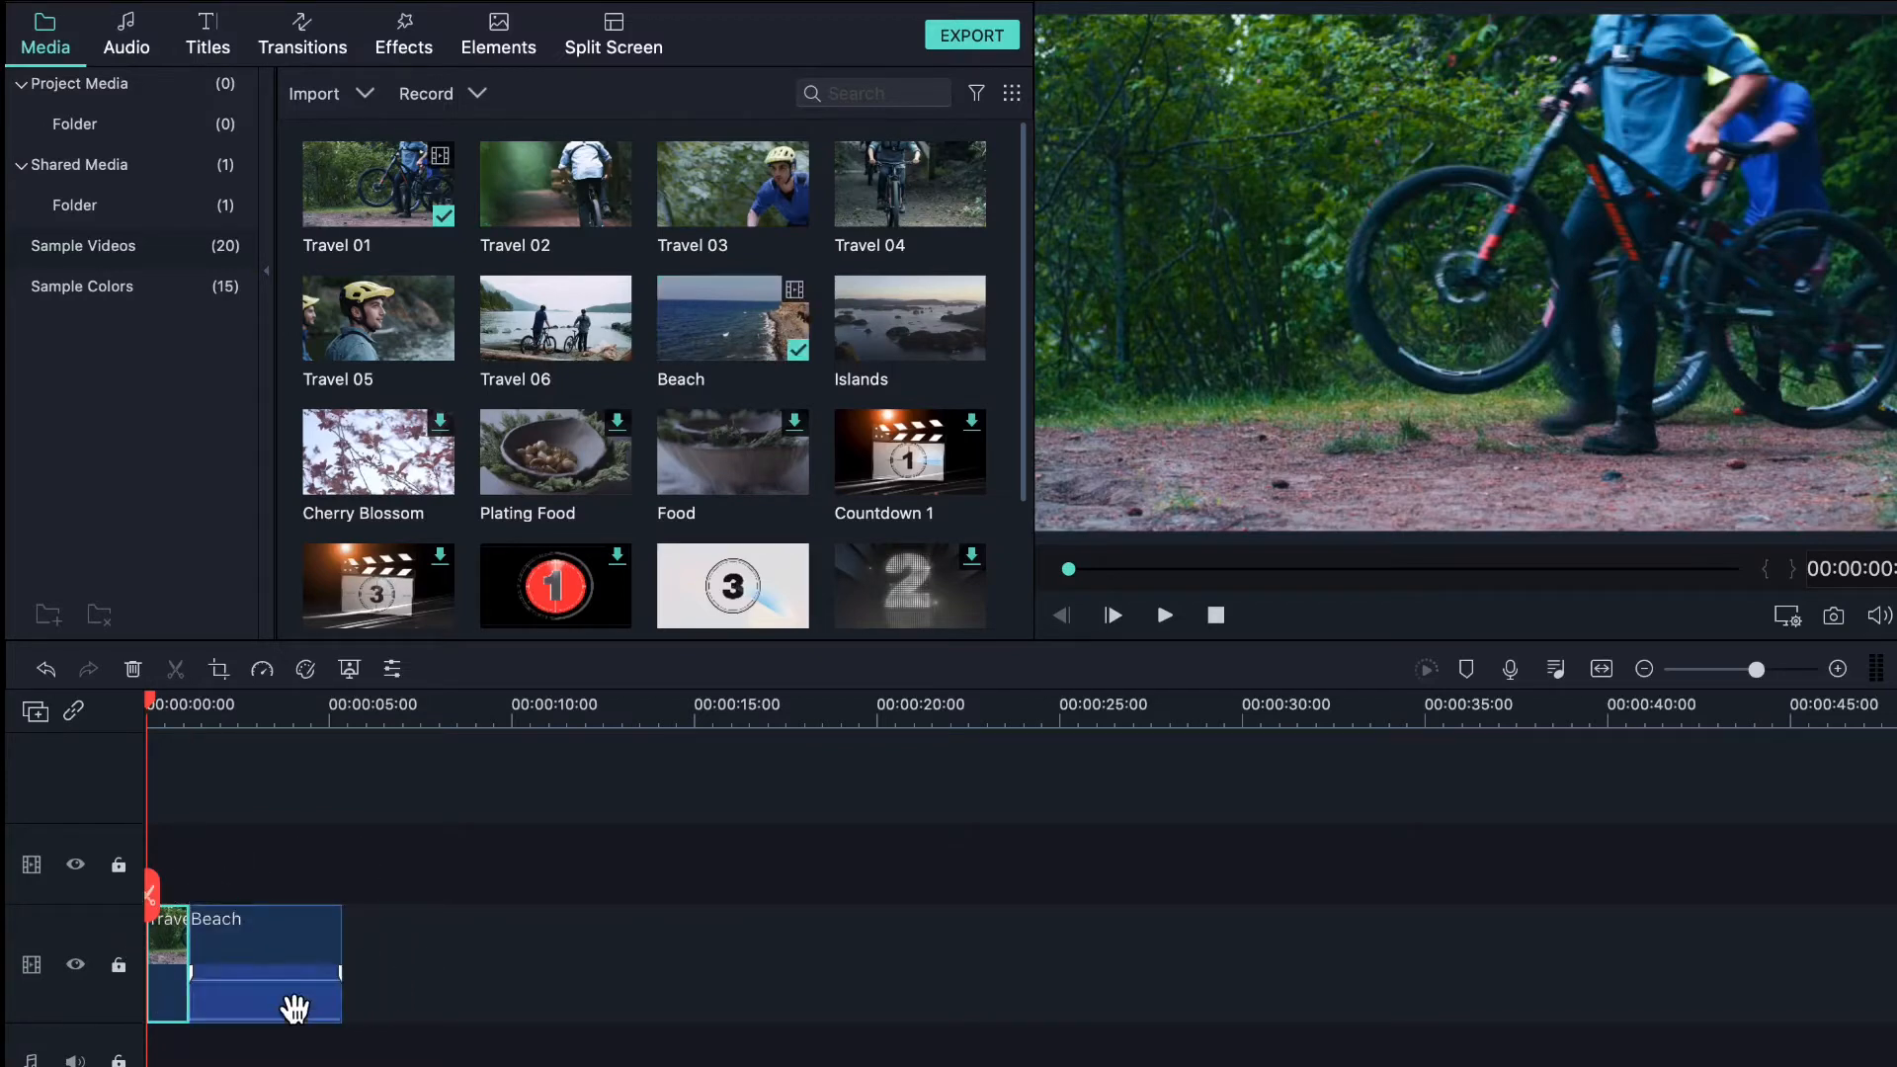
{"action": "right_click", "coordinate": [265, 965]}
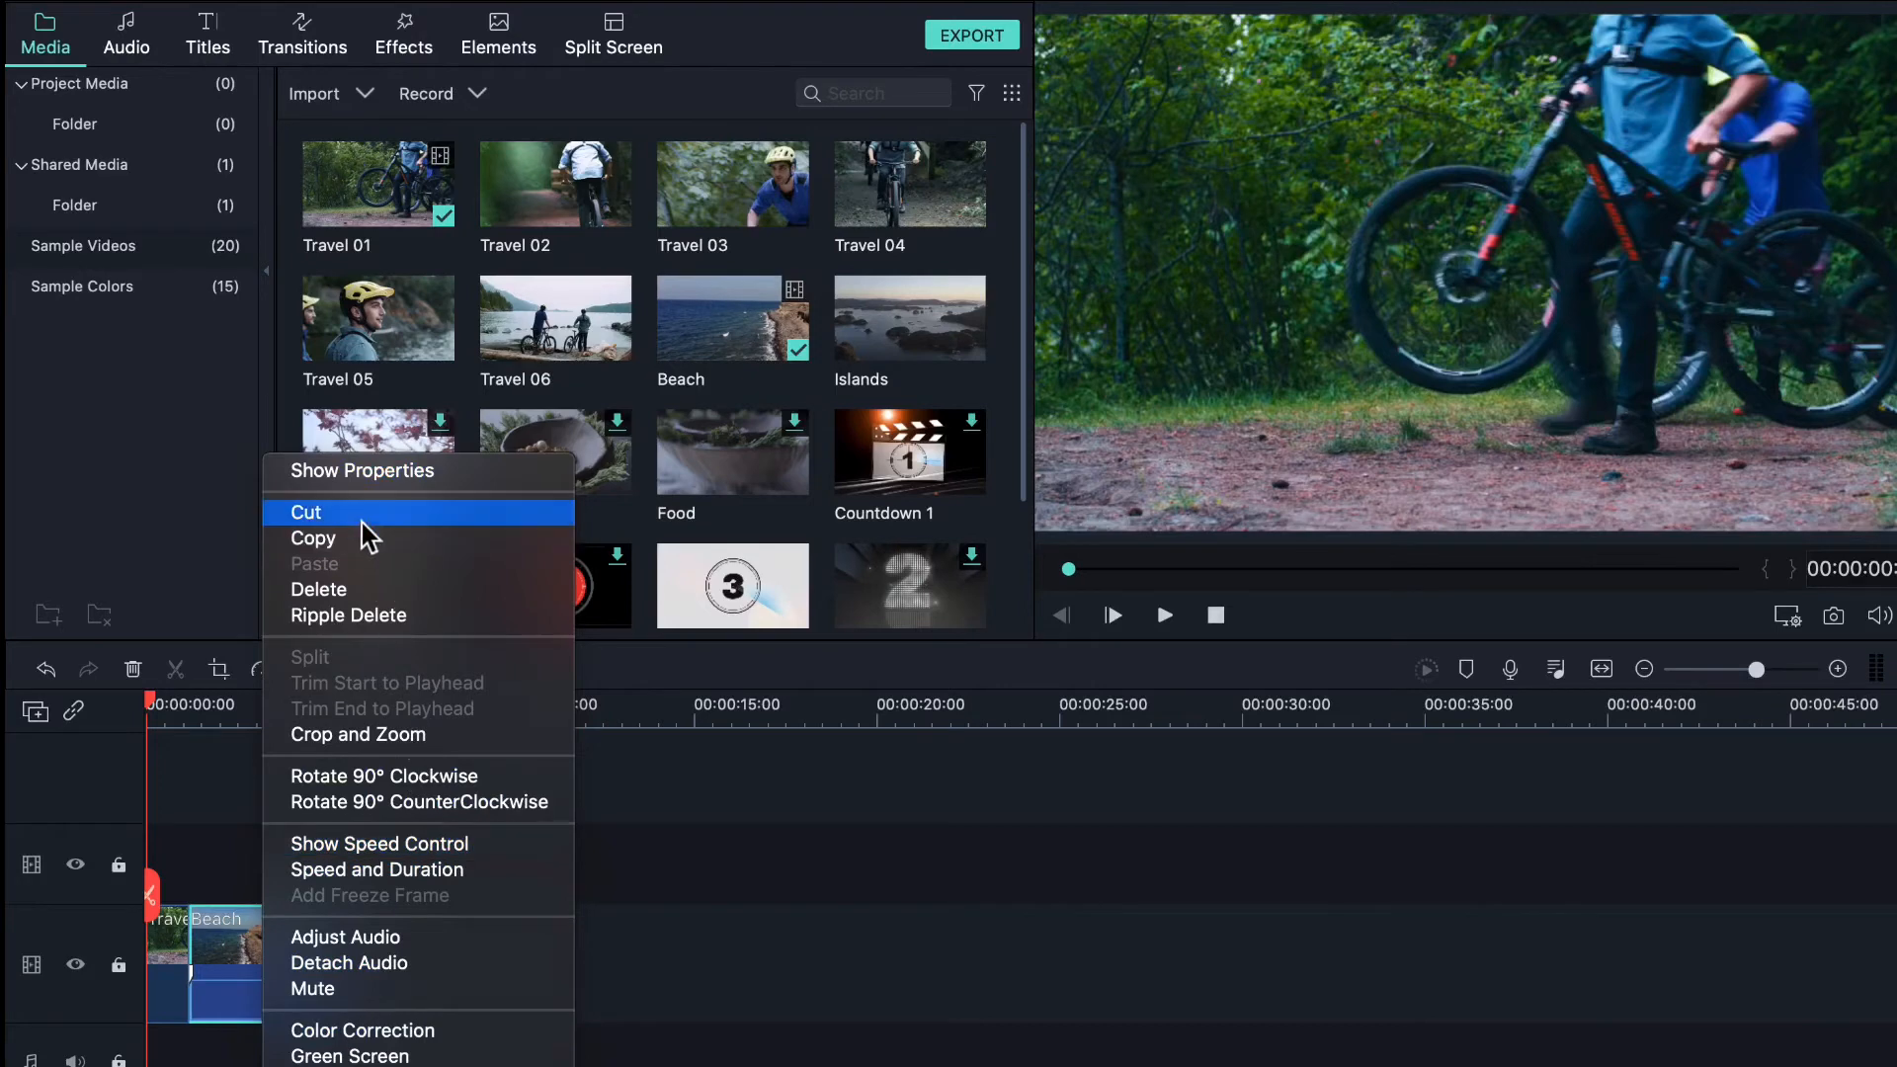
- Open the Beach clip's properties, scale it to fill the preview, and test flips, leaving it unflipped
{"action": "left_click", "coordinate": [326, 476]}
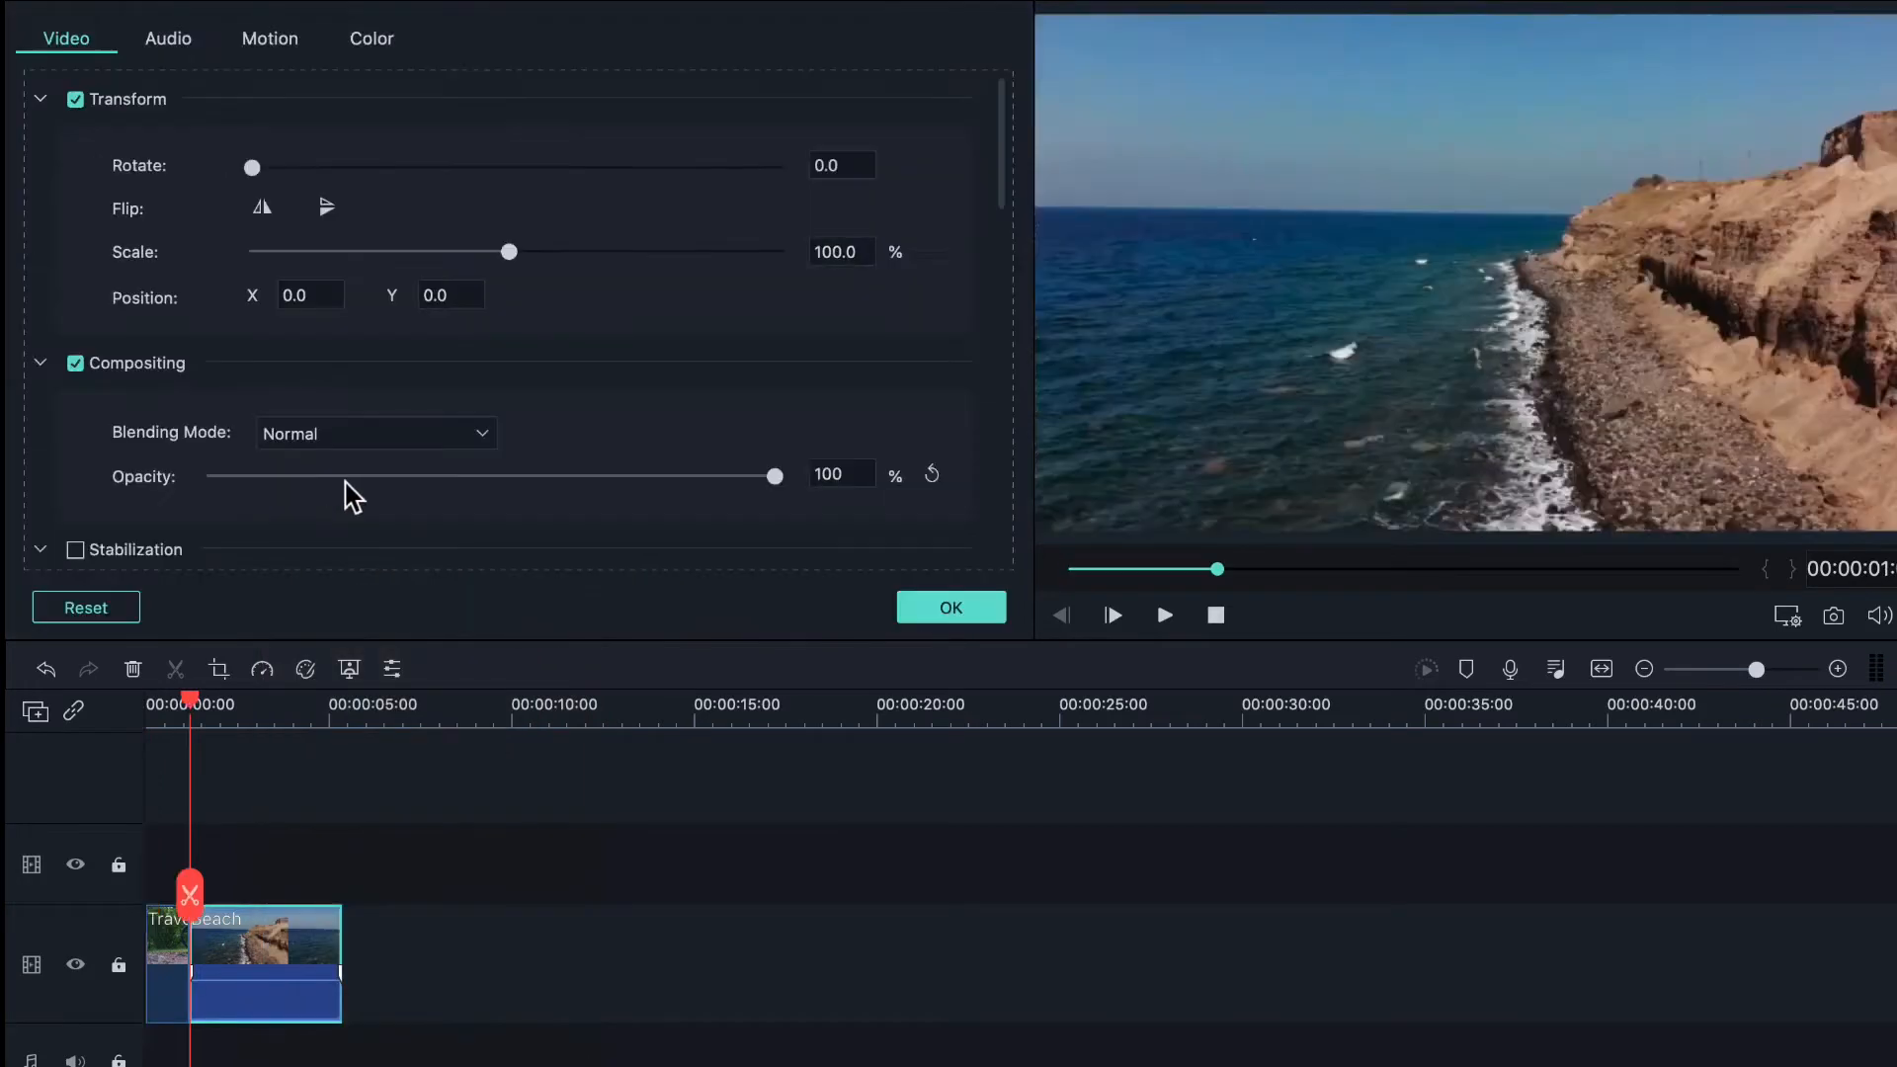
{"action": "scroll", "coordinate": [468, 105], "scroll_direction": "down", "scroll_amount": 2}
{"action": "scroll", "coordinate": [468, 105], "scroll_direction": "down", "scroll_amount": 3}
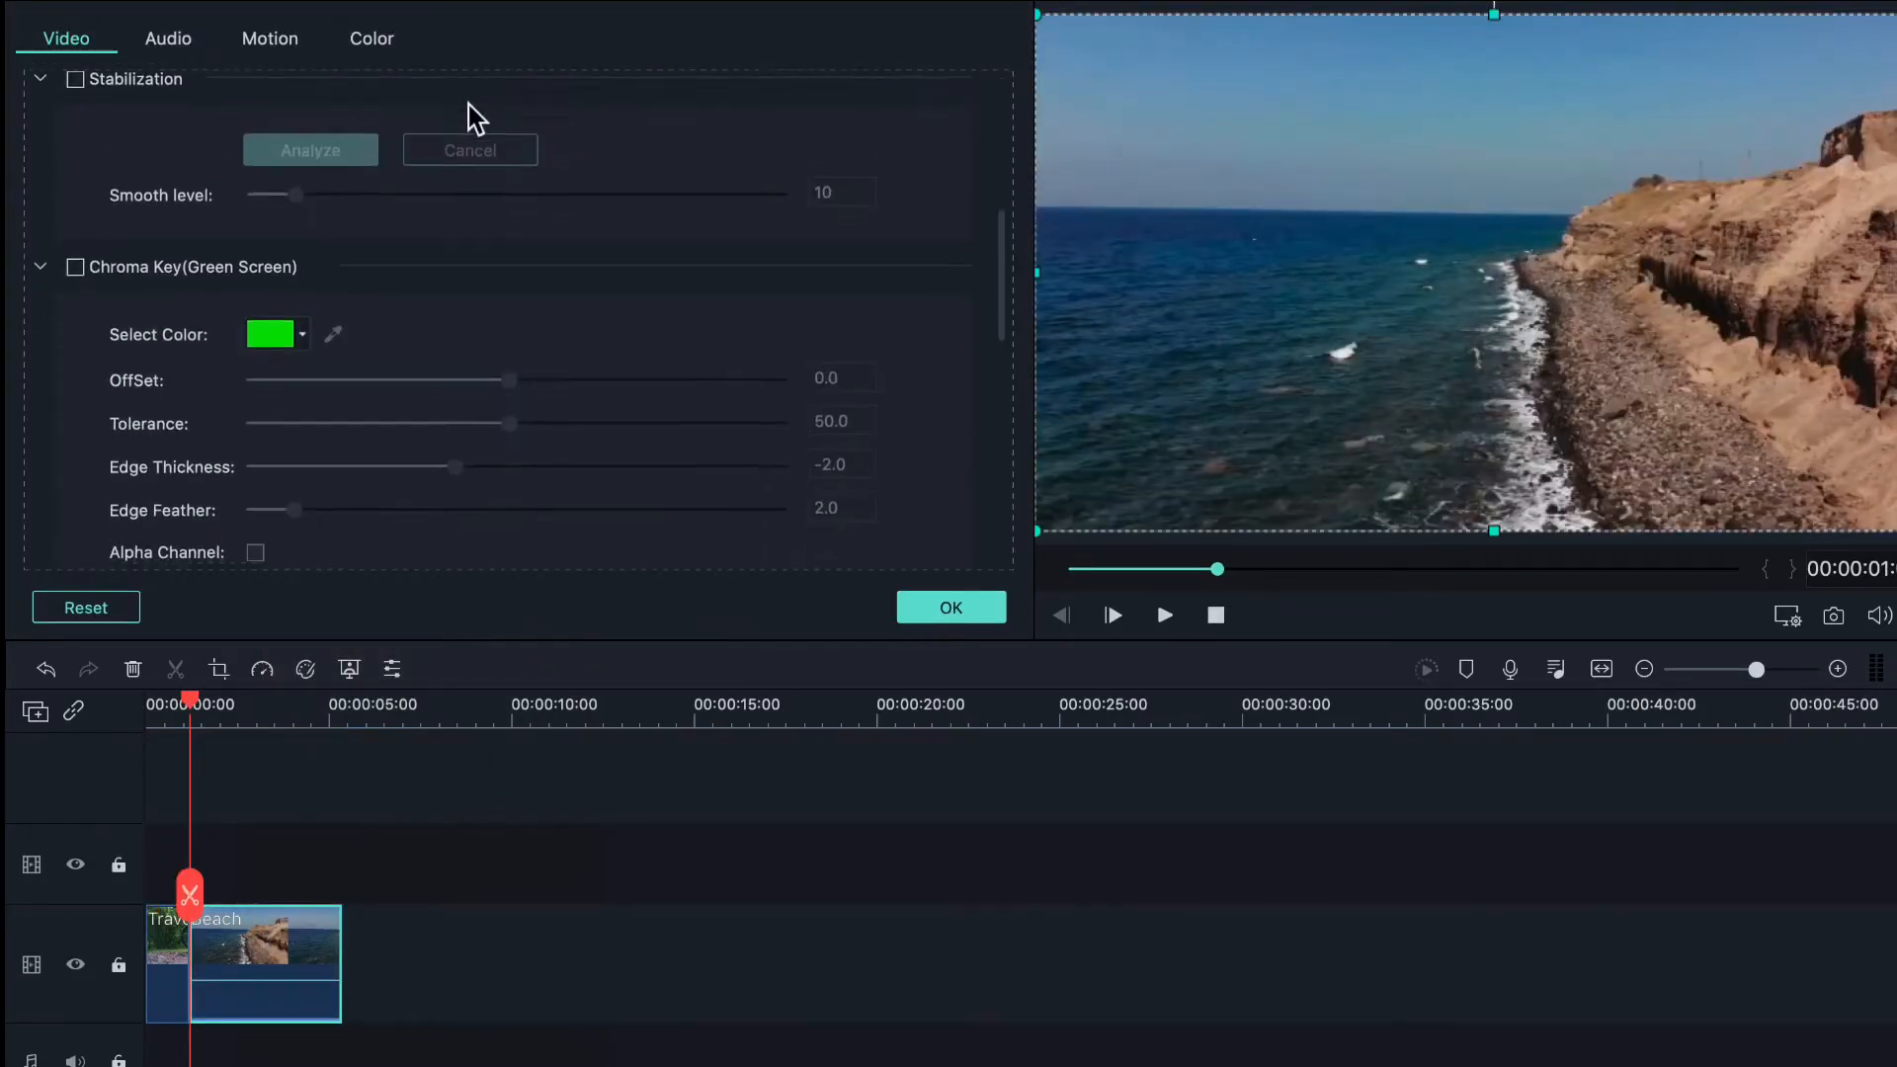
{"action": "scroll", "coordinate": [469, 105], "scroll_direction": "up", "scroll_amount": 5}
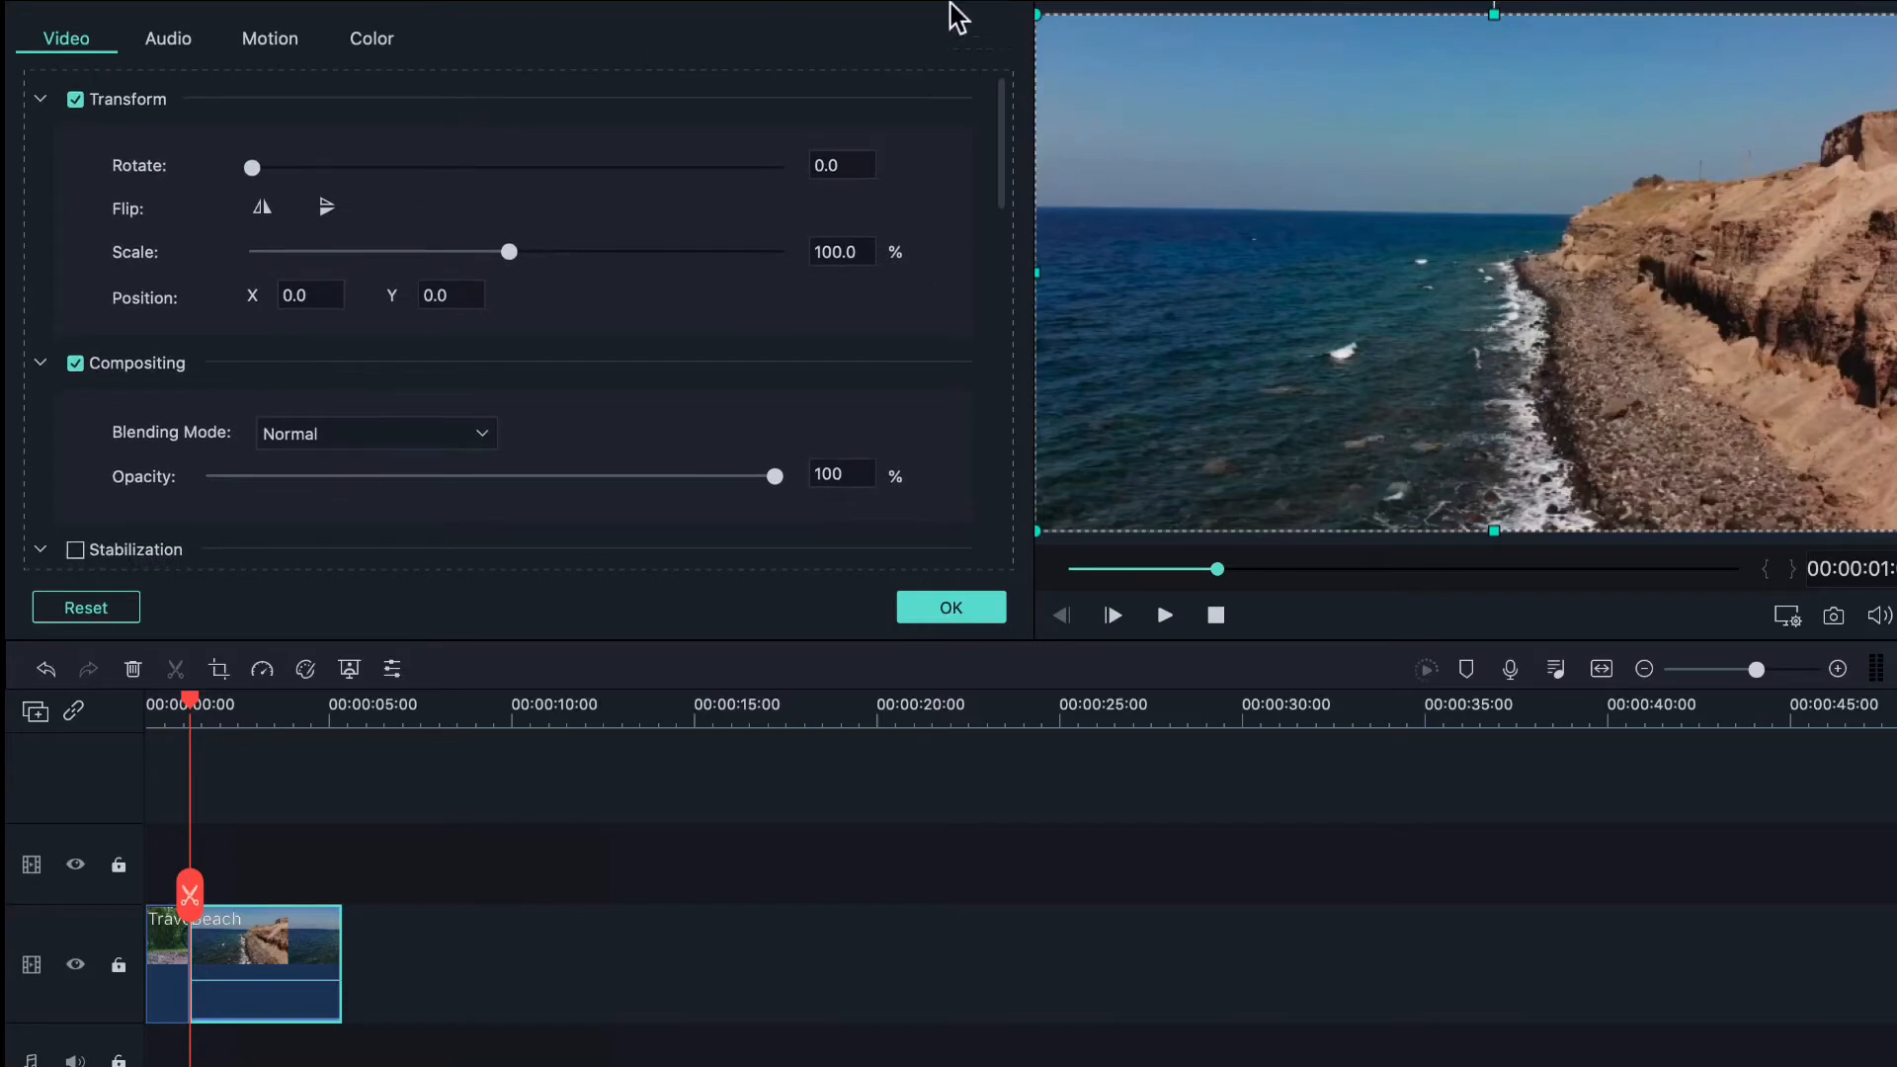
{"action": "left_click_drag", "start_coordinate": [1539, 219], "coordinate": [1031, 79]}
{"action": "left_click_drag", "start_coordinate": [264, 162], "coordinate": [248, 208]}
{"action": "left_click", "coordinate": [324, 206]}
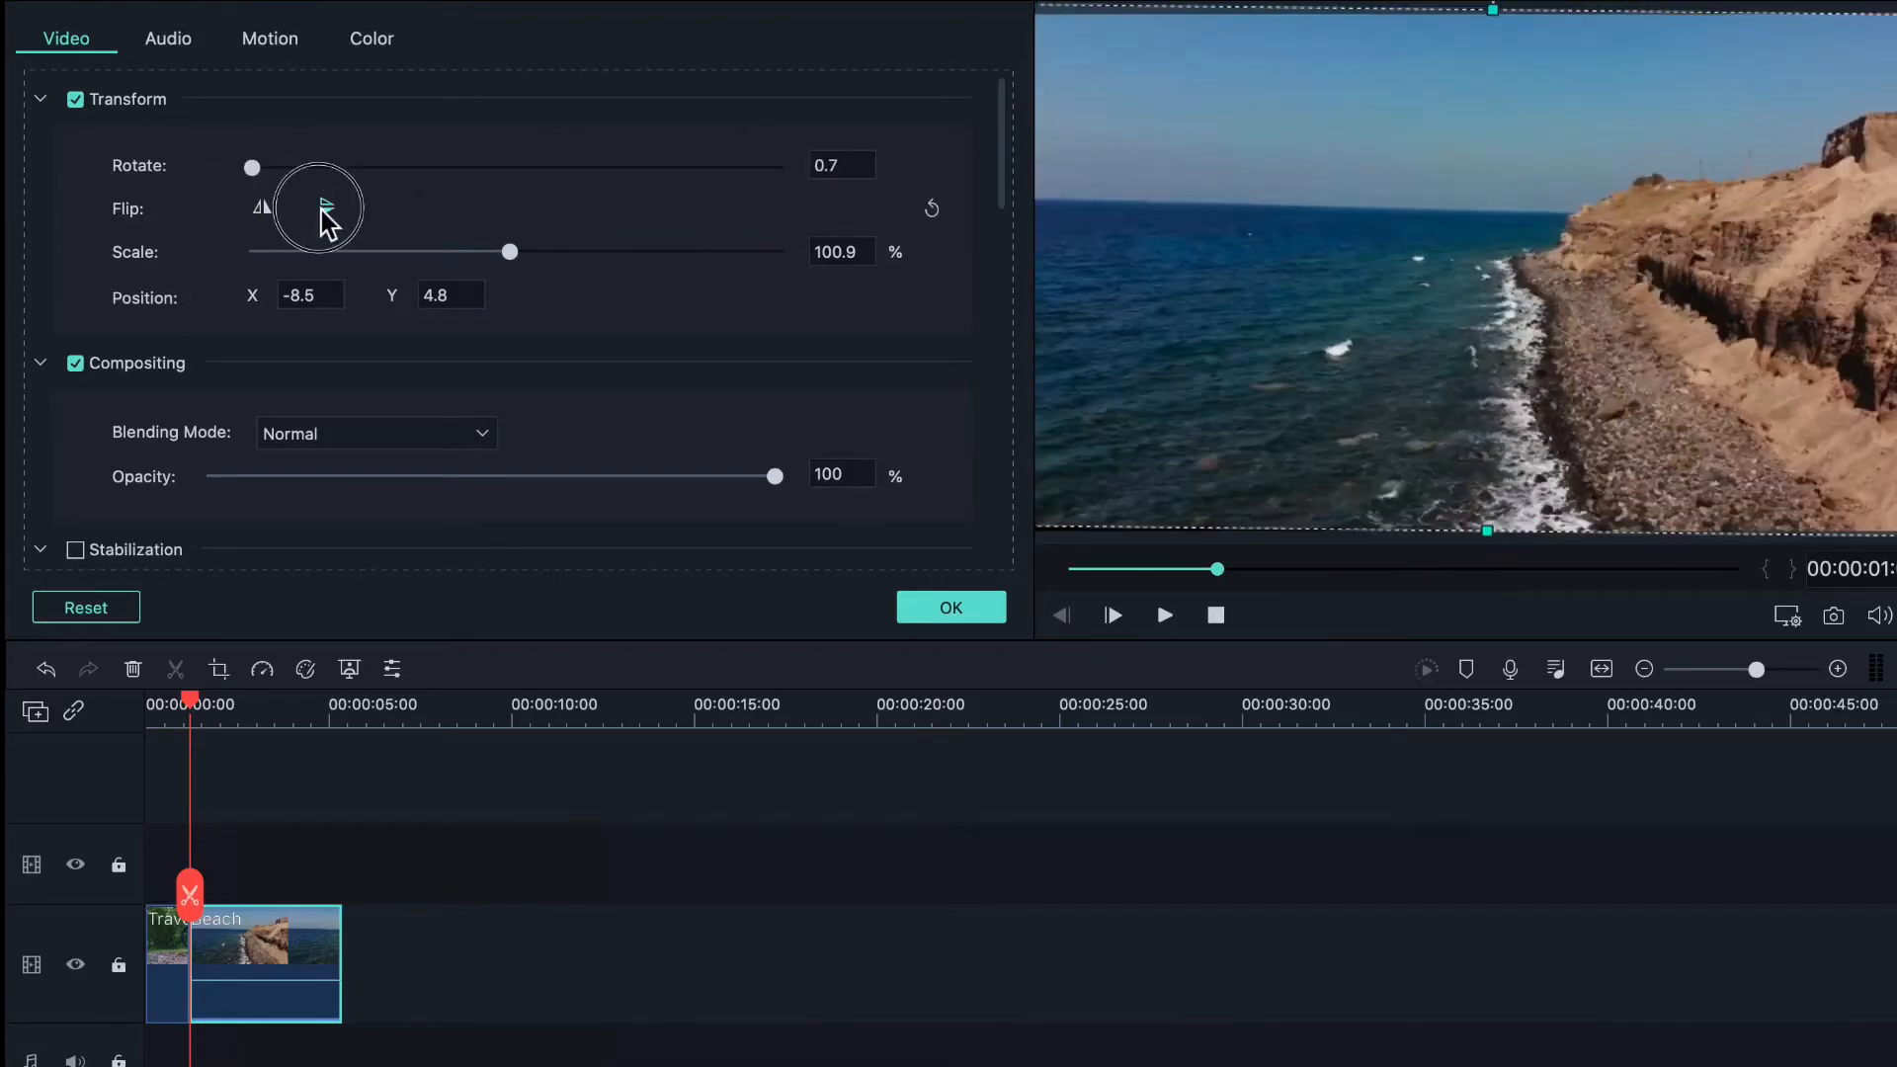
{"action": "left_click", "coordinate": [322, 210]}
{"action": "left_click", "coordinate": [263, 215]}
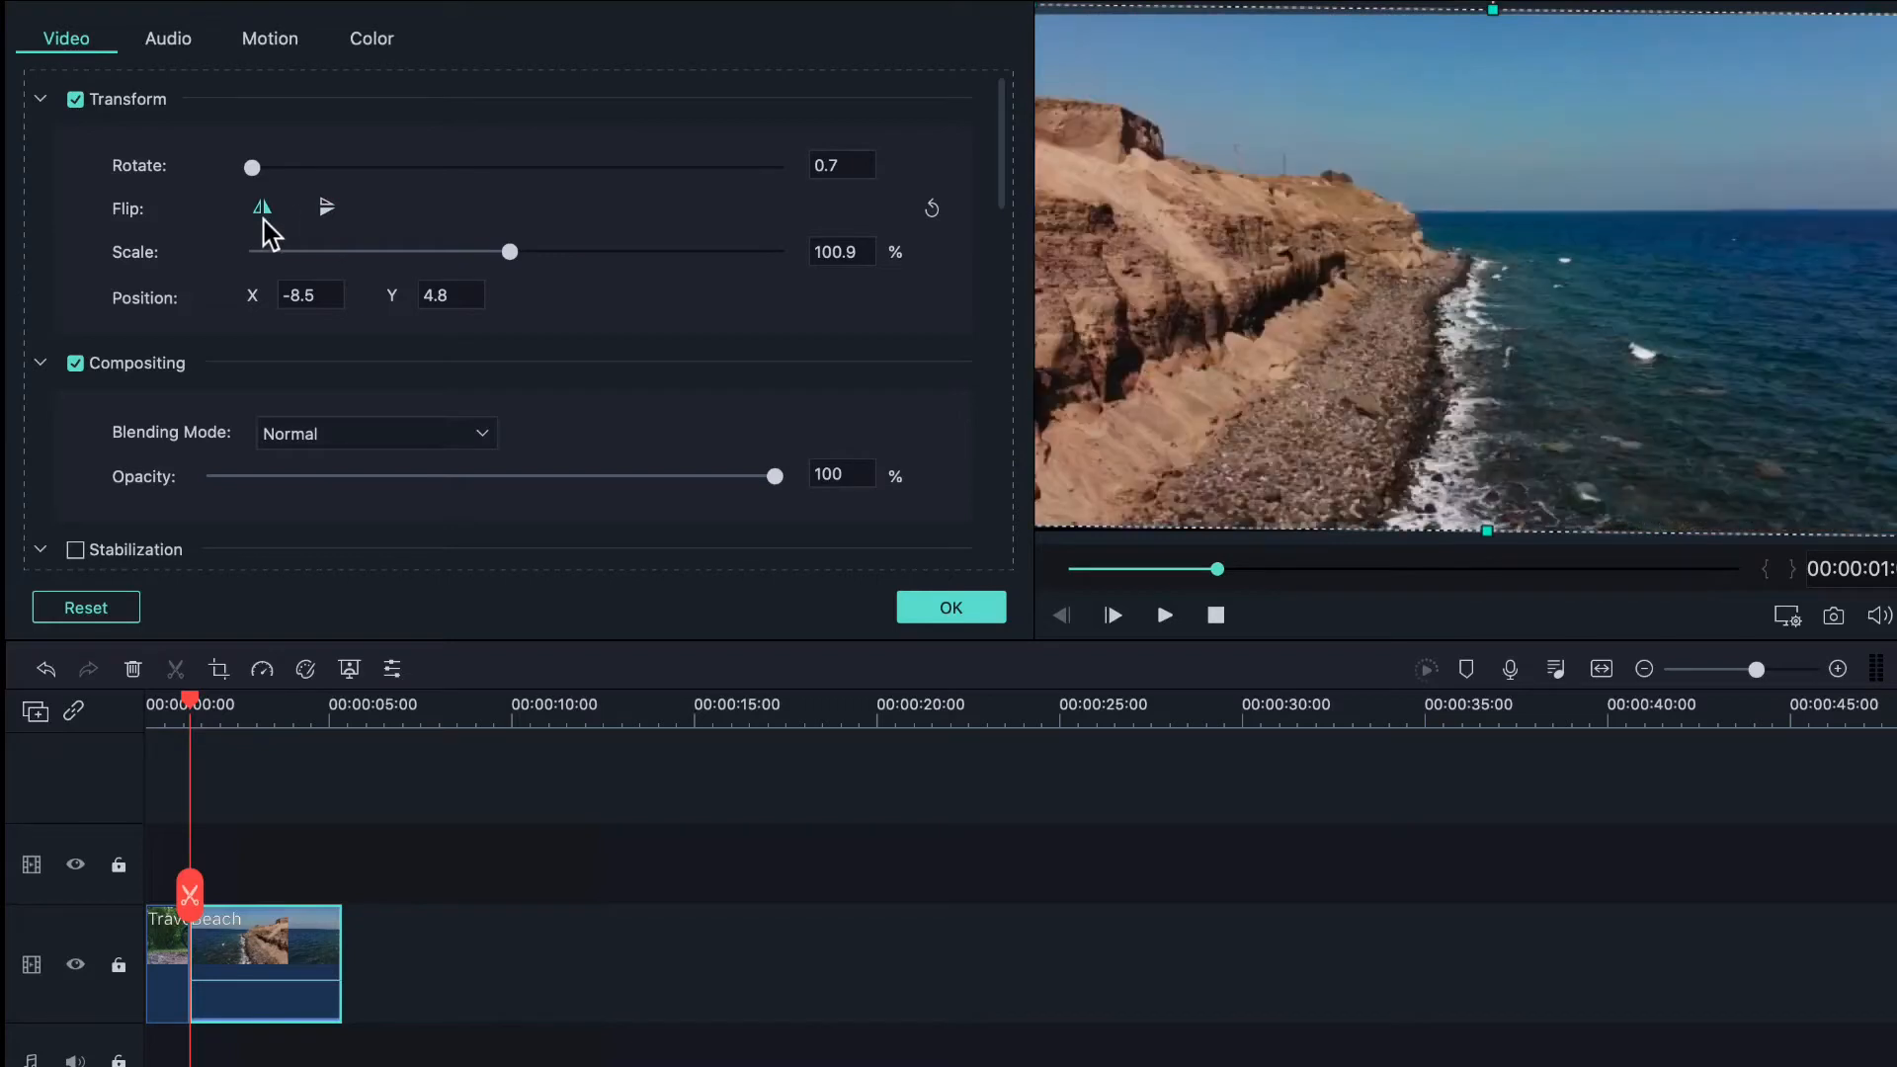
{"action": "left_click", "coordinate": [263, 216]}
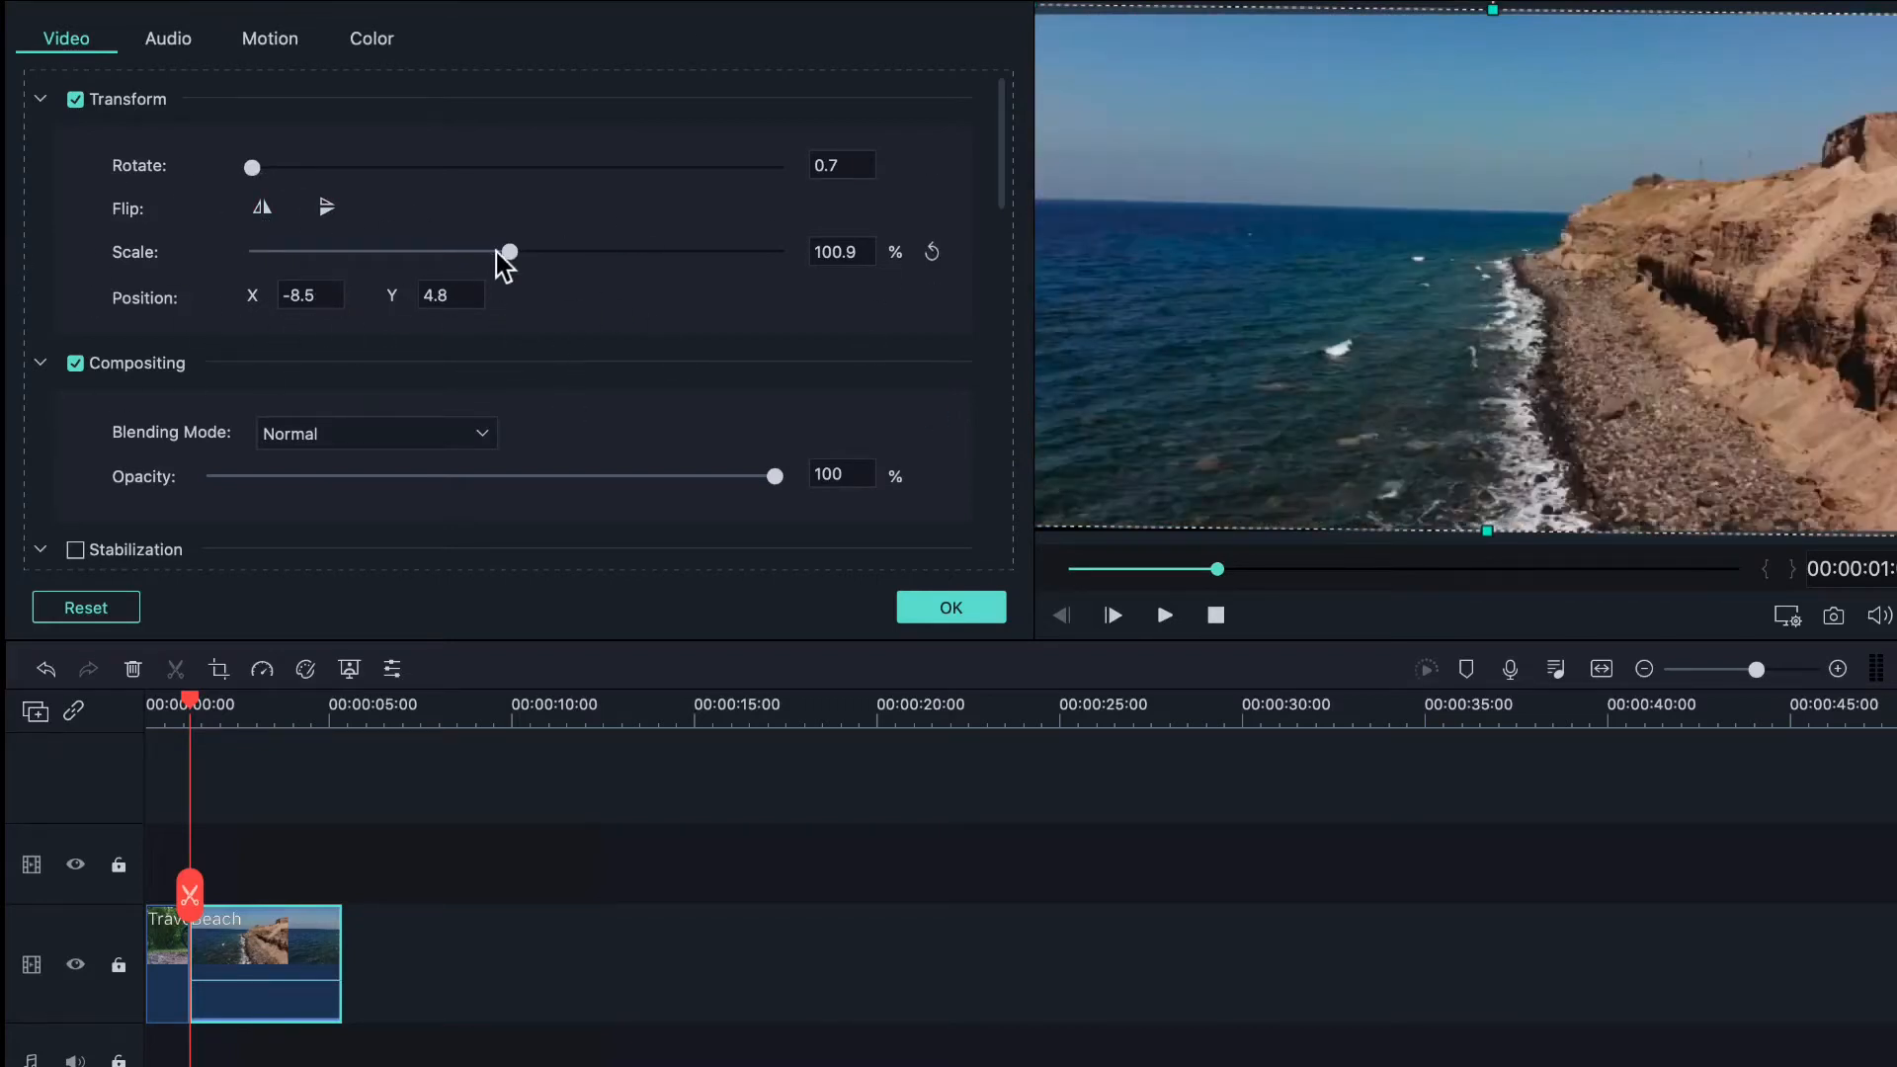
- Turn on Auto Enhance for the Beach clip with an amount of about 45.6
{"action": "scroll", "coordinate": [496, 252], "scroll_direction": "down", "scroll_amount": 3}
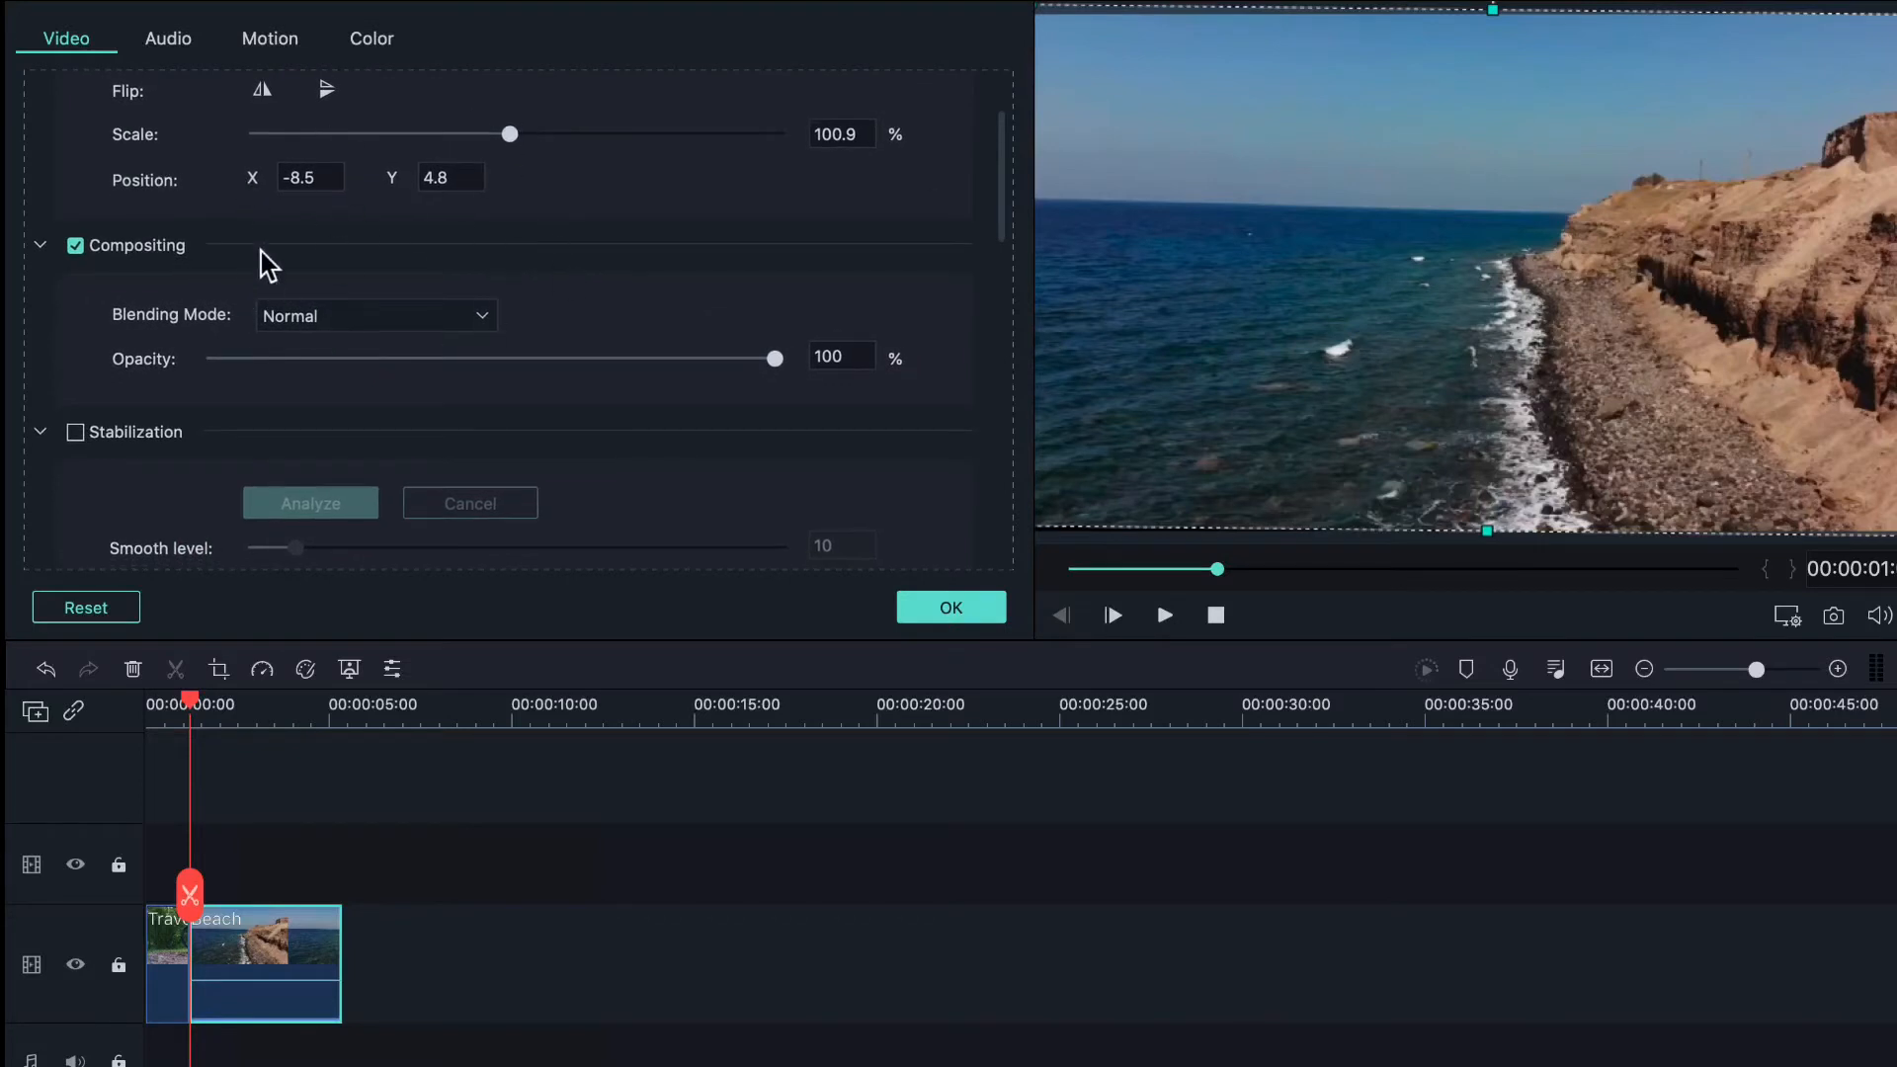
{"action": "scroll", "coordinate": [260, 252], "scroll_direction": "down", "scroll_amount": 3}
{"action": "scroll", "coordinate": [346, 326], "scroll_direction": "down", "scroll_amount": 12}
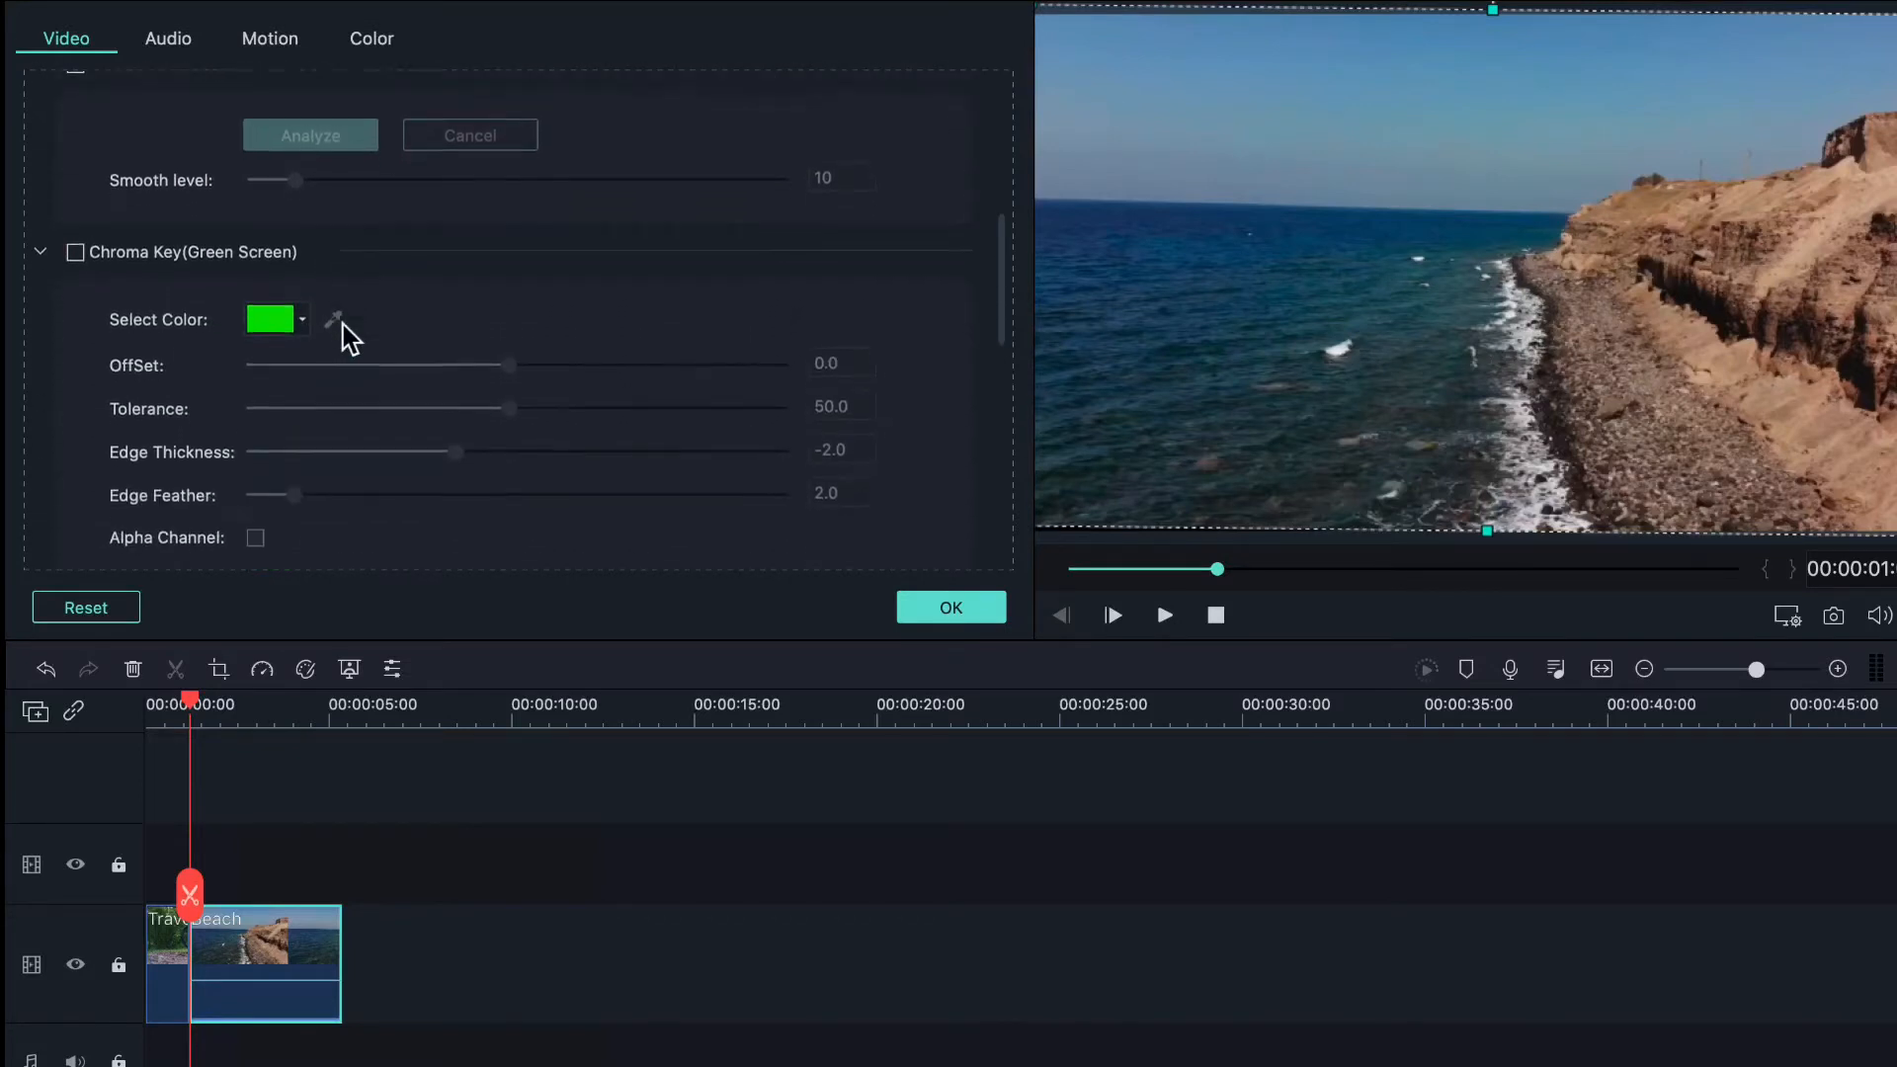
{"action": "scroll", "coordinate": [425, 312], "scroll_direction": "down", "scroll_amount": 13}
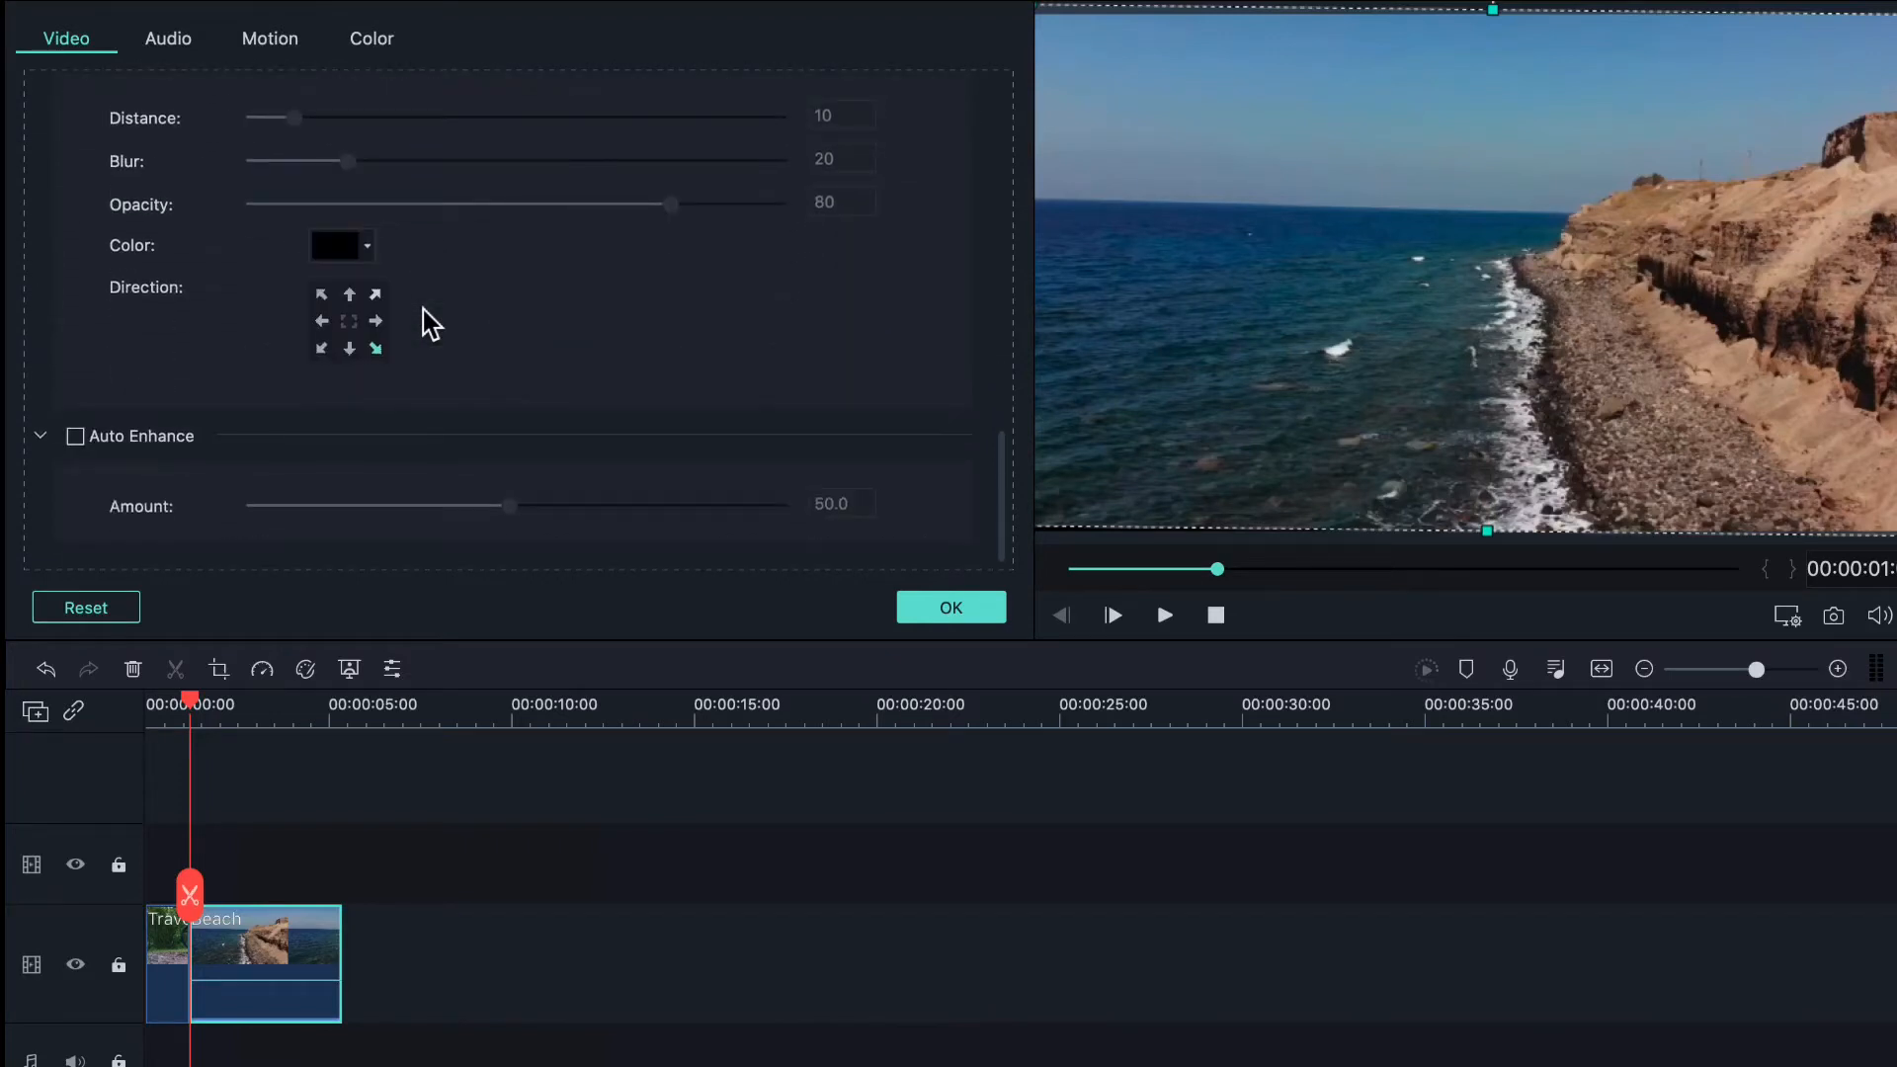
{"action": "left_click", "coordinate": [551, 511]}
{"action": "left_click", "coordinate": [76, 437]}
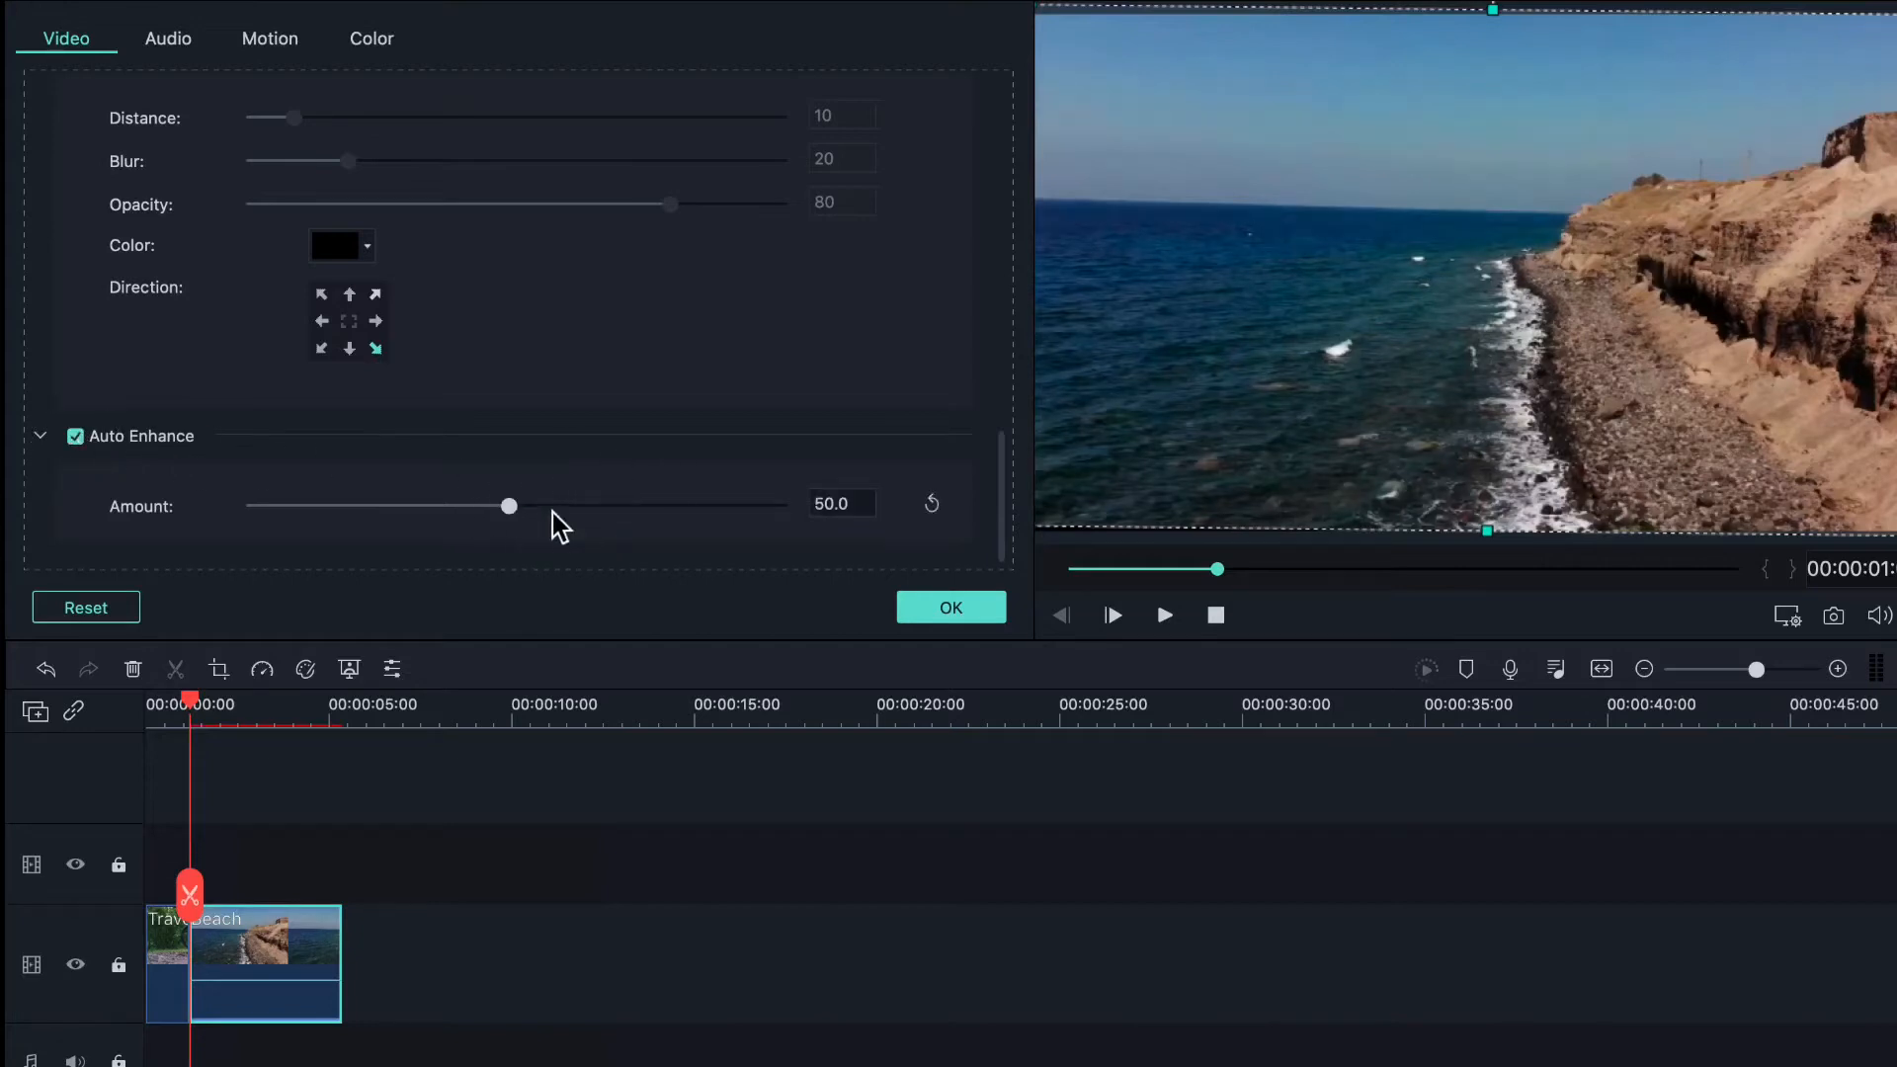
{"action": "left_click", "coordinate": [495, 507]}
{"action": "mouse_move", "coordinate": [499, 523]}
{"action": "left_mouse_down"}
{"action": "mouse_move", "coordinate": [618, 534]}
{"action": "mouse_move", "coordinate": [492, 521]}
{"action": "left_mouse_up"}
- Review the clip's Color and Audio settings, then confirm them with OK
{"action": "left_click", "coordinate": [372, 40]}
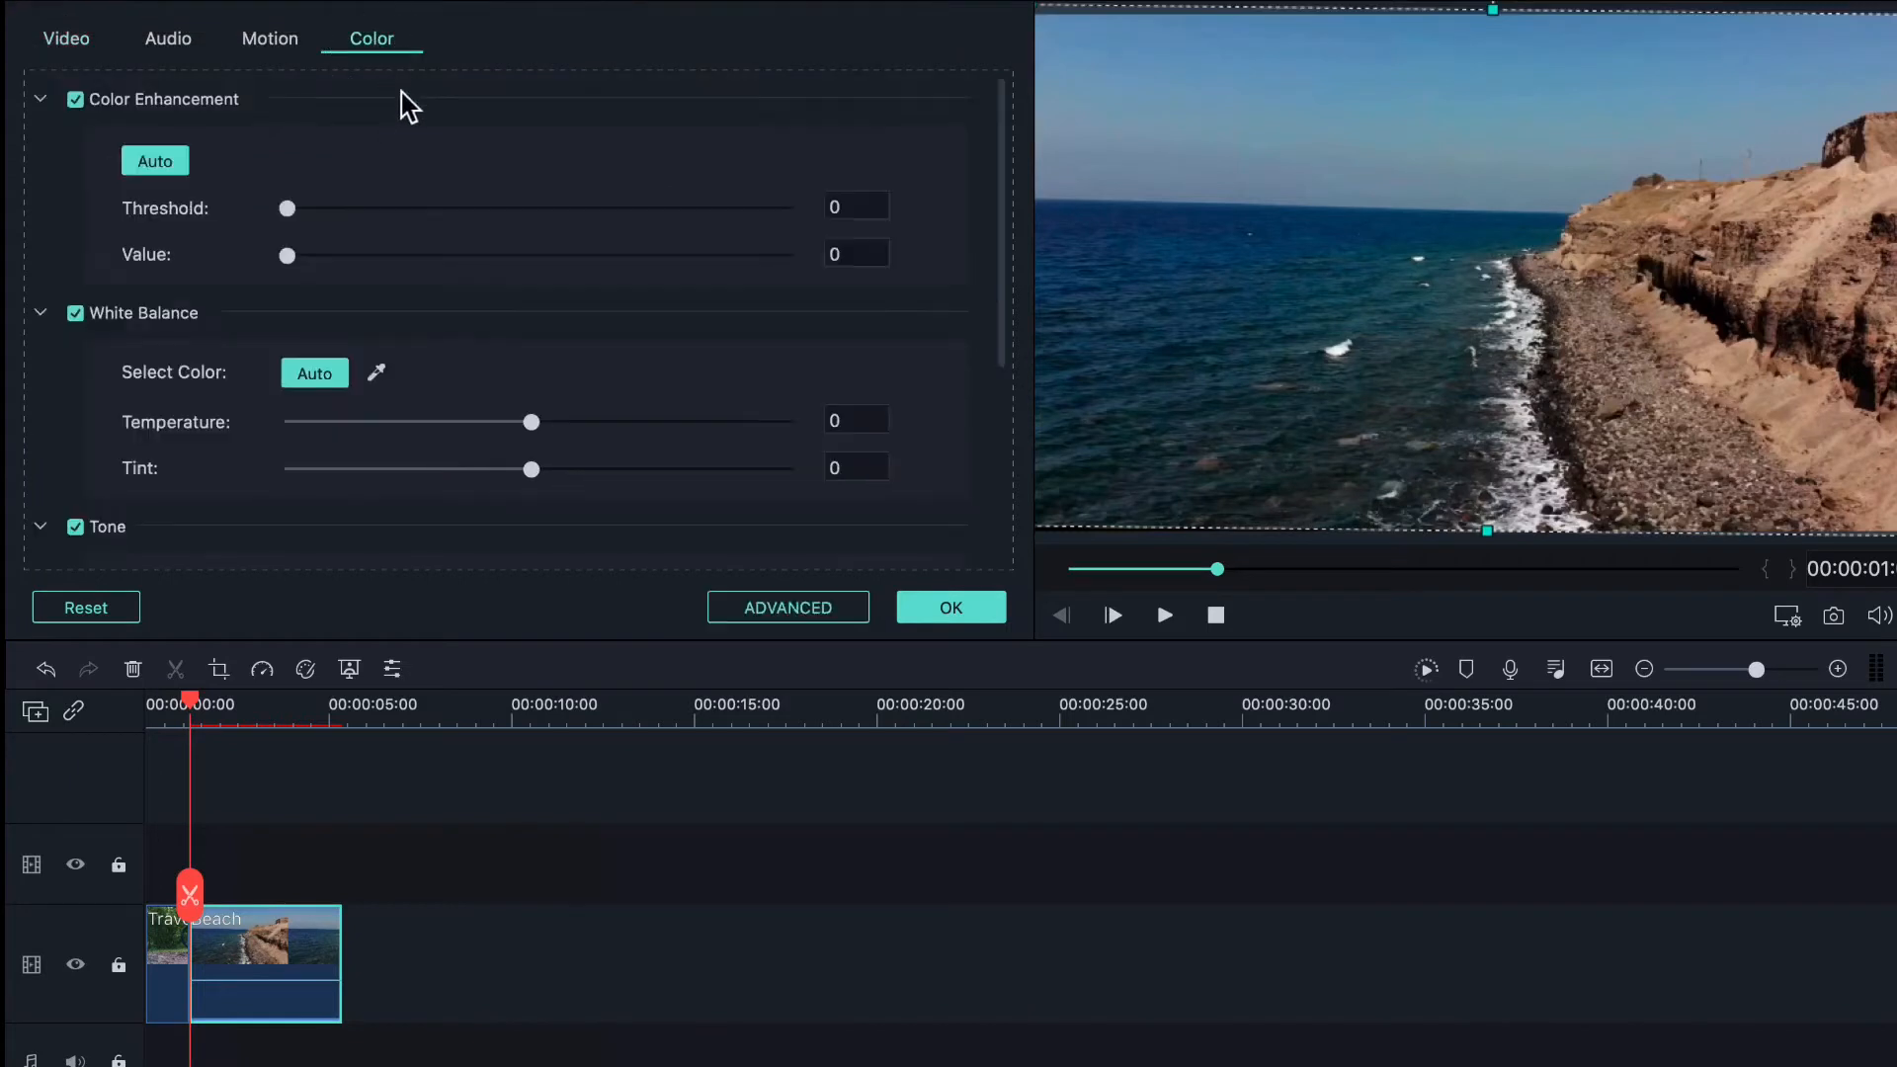
{"action": "scroll", "coordinate": [247, 458], "scroll_direction": "down", "scroll_amount": 3}
{"action": "scroll", "coordinate": [247, 458], "scroll_direction": "up", "scroll_amount": 4}
{"action": "scroll", "coordinate": [247, 458], "scroll_direction": "down", "scroll_amount": 2}
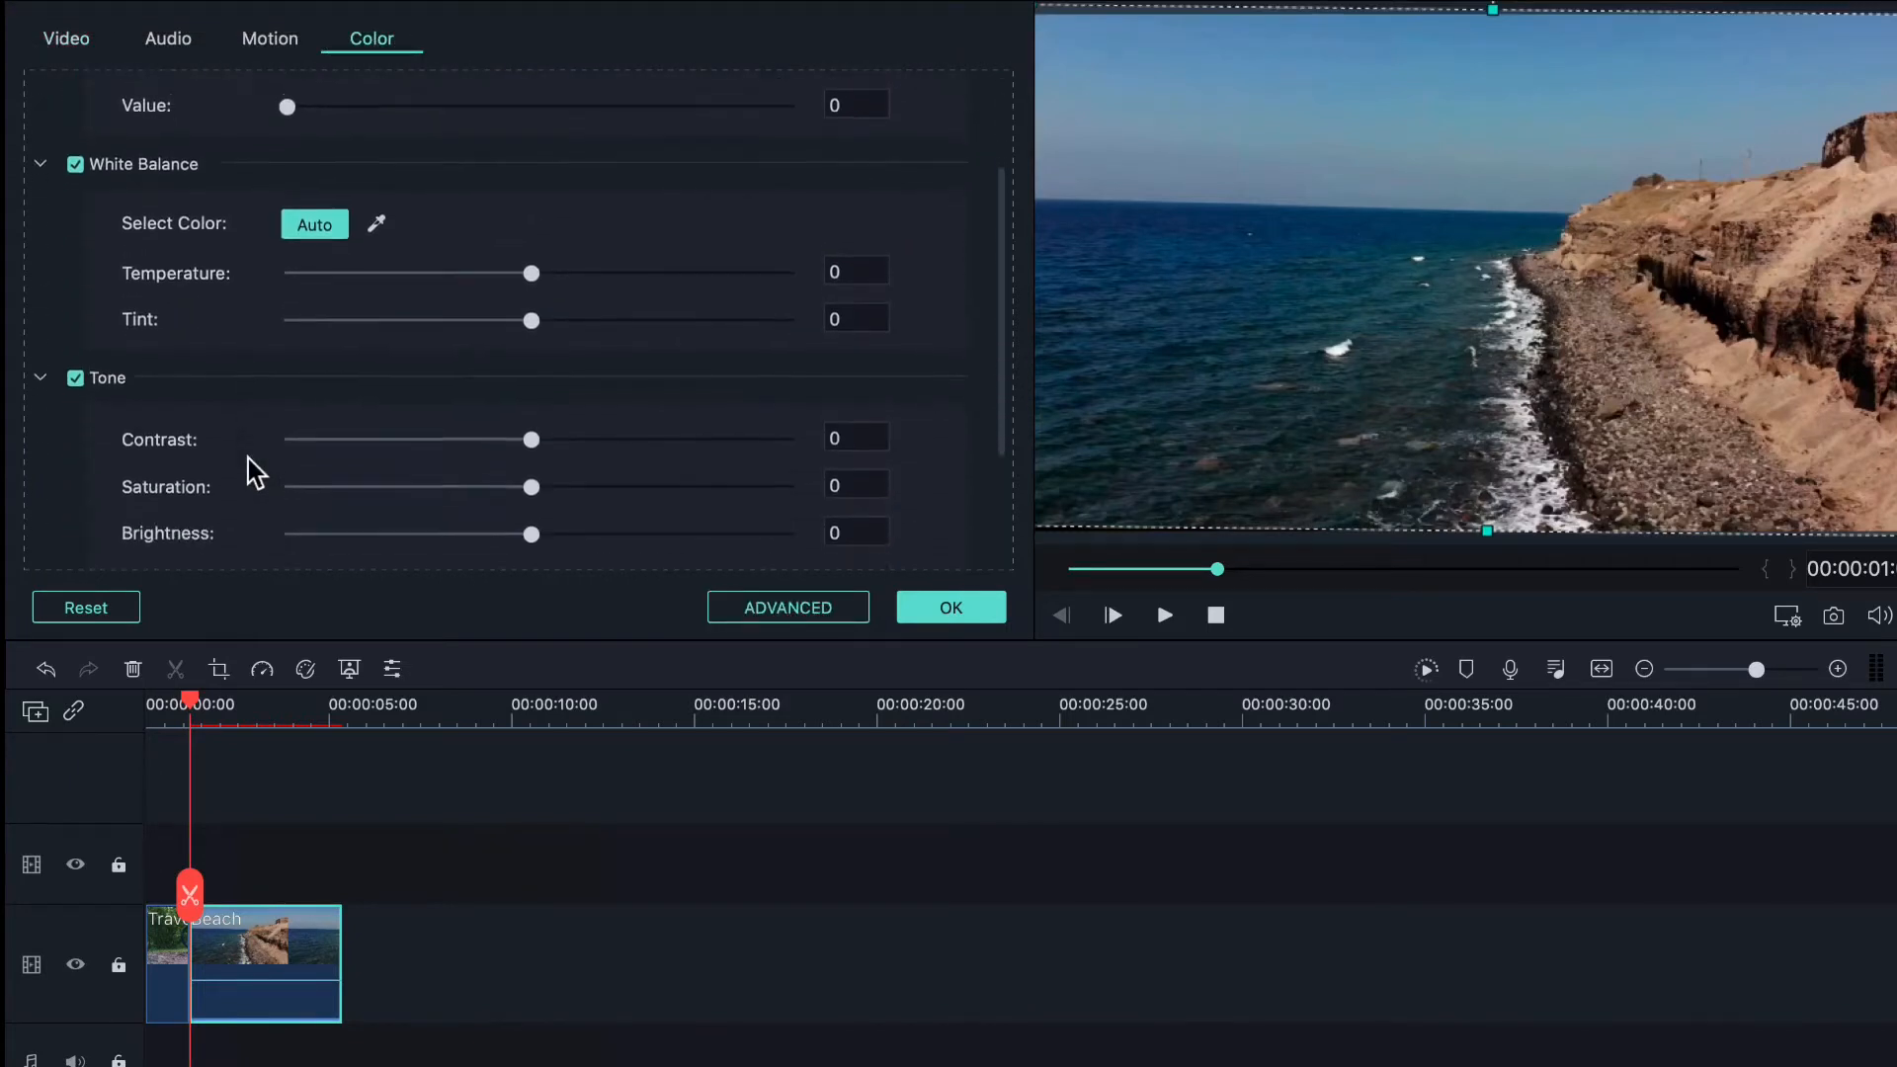
{"action": "scroll", "coordinate": [247, 458], "scroll_direction": "up", "scroll_amount": 2}
{"action": "scroll", "coordinate": [247, 458], "scroll_direction": "down", "scroll_amount": 3}
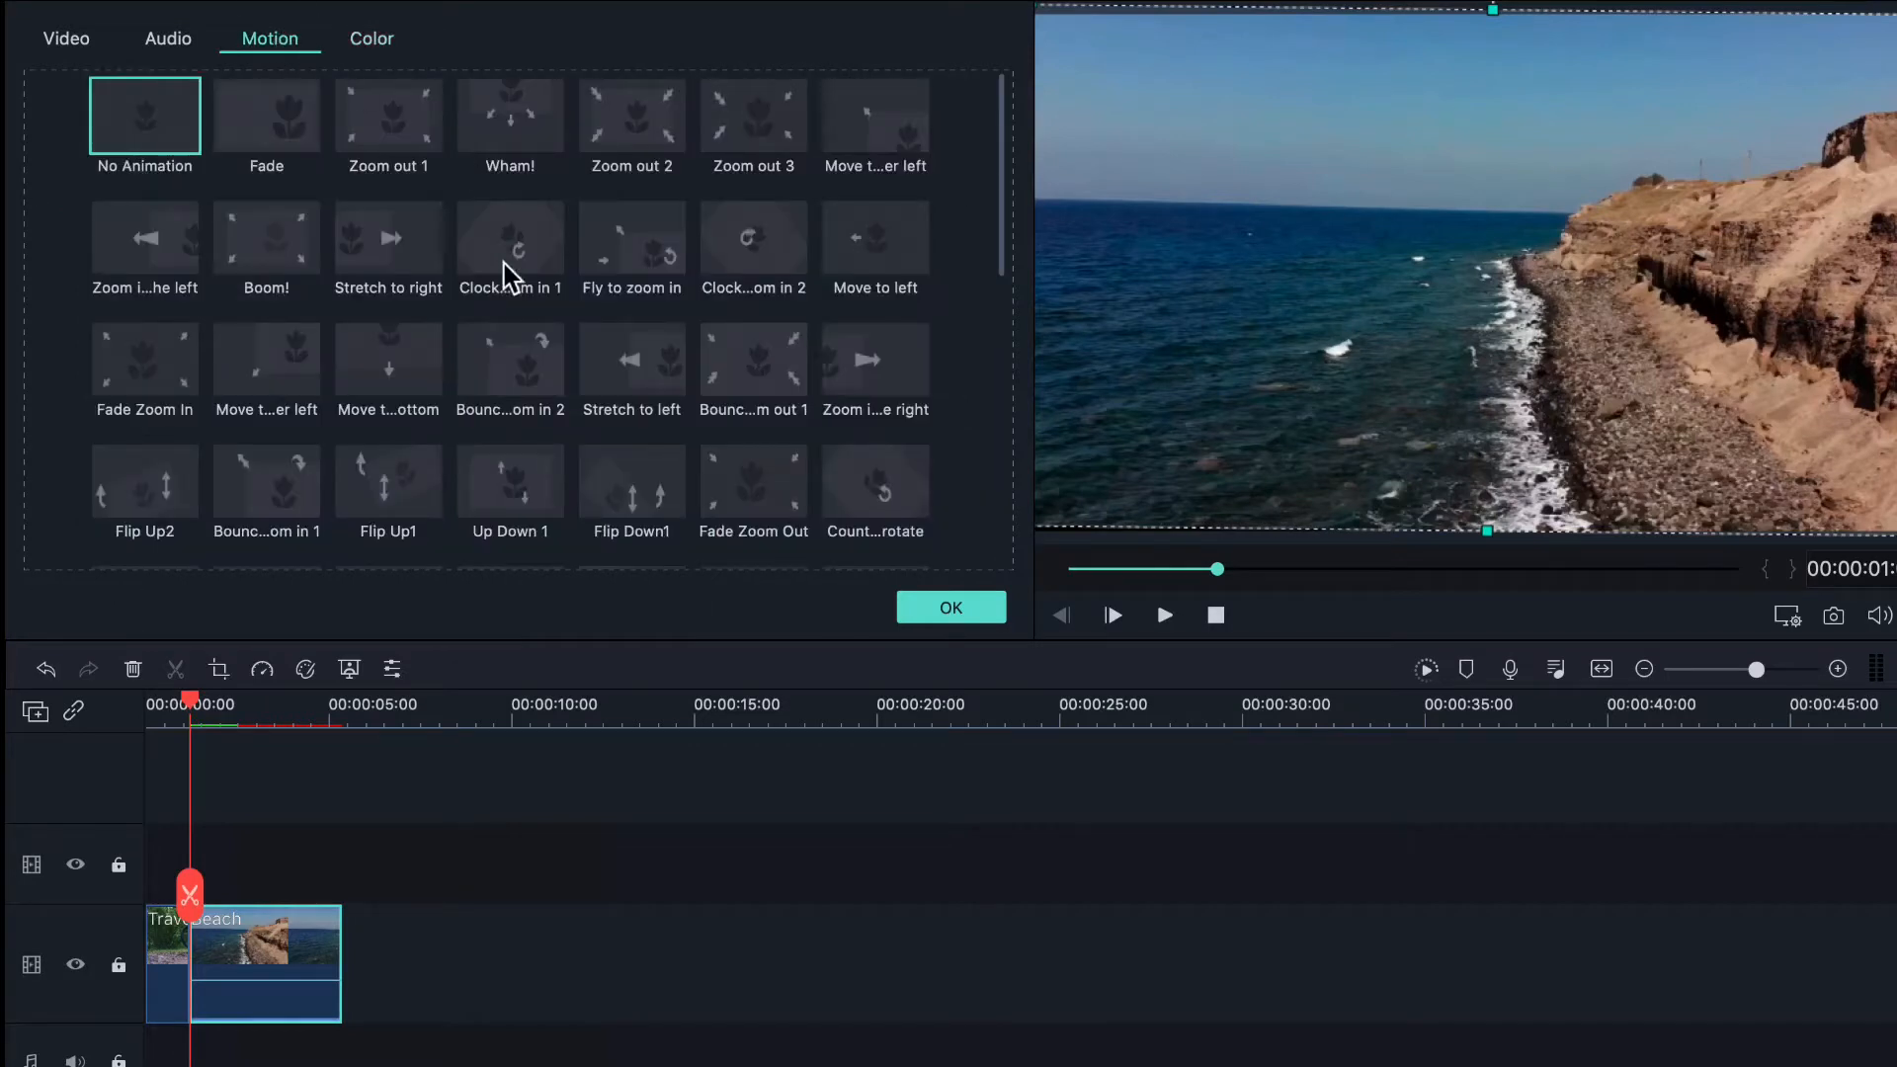
{"action": "mouse_move", "coordinate": [500, 275]}
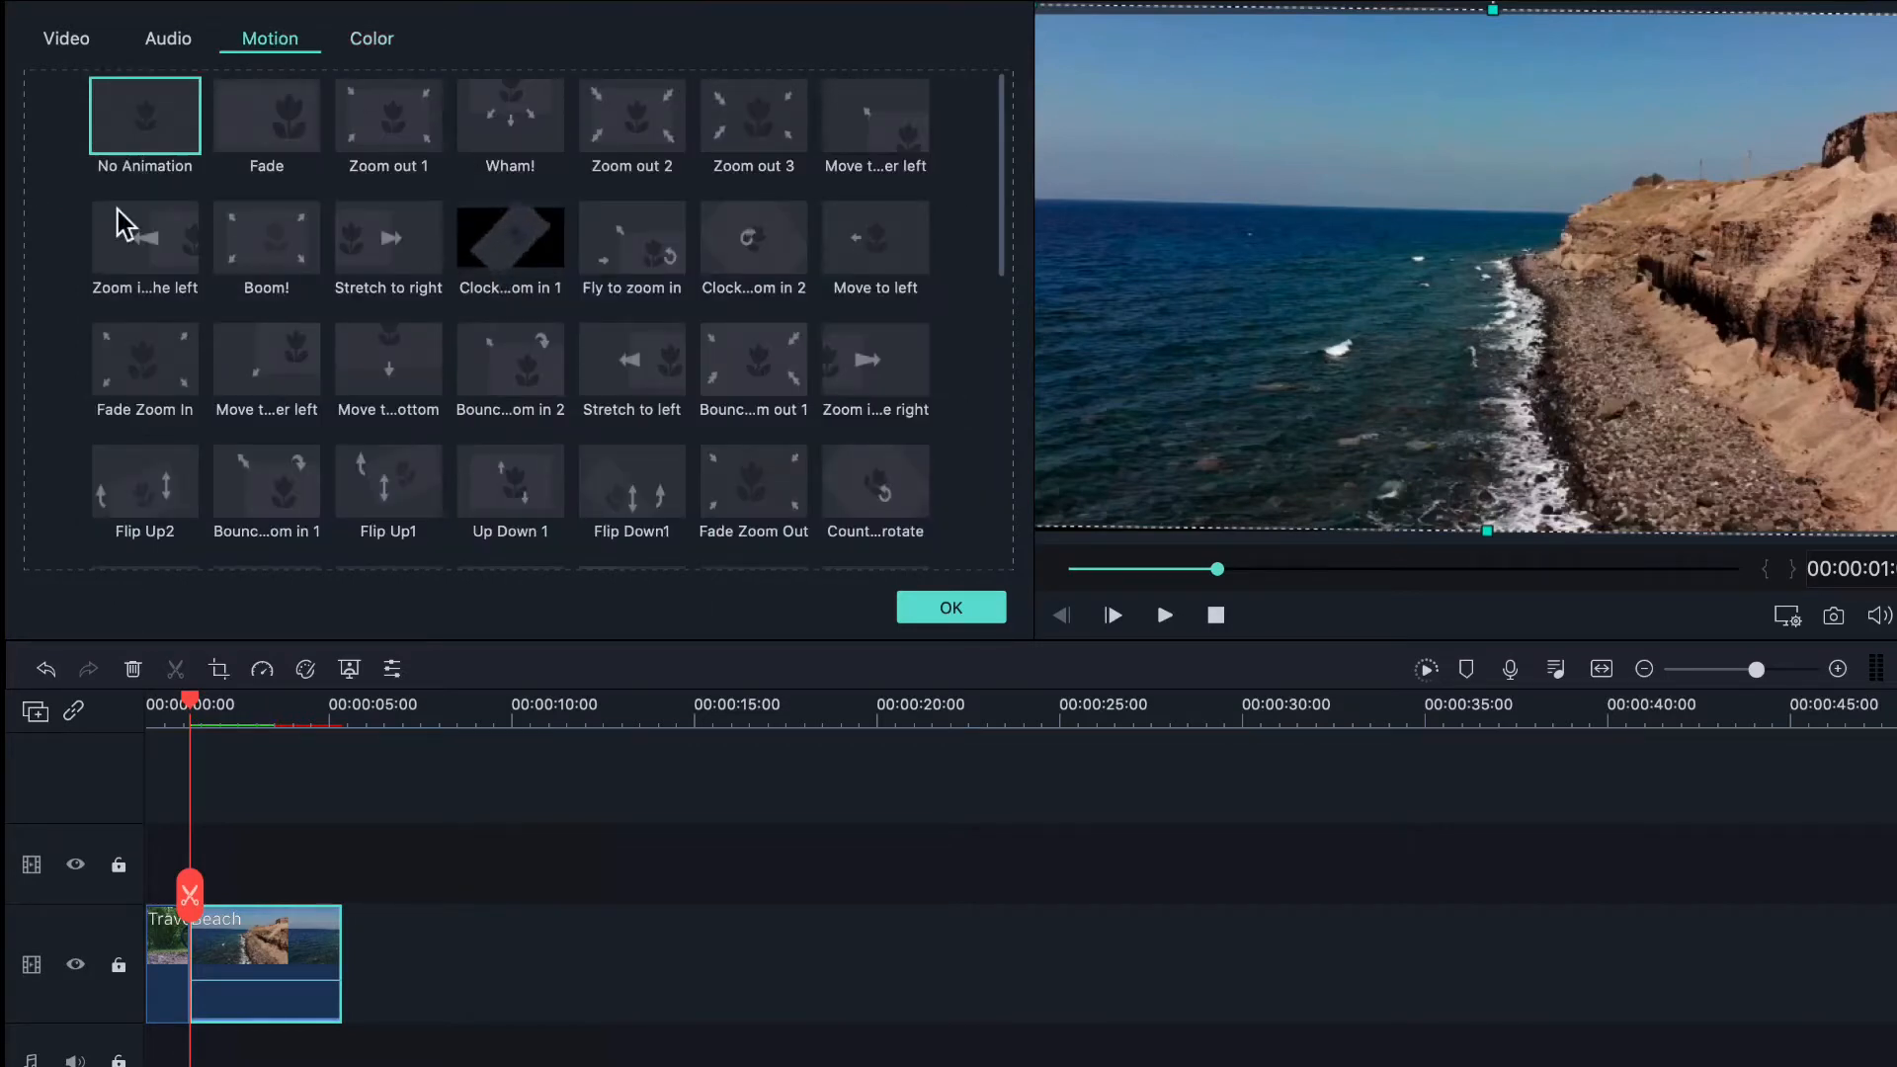
{"action": "left_click", "coordinate": [166, 42]}
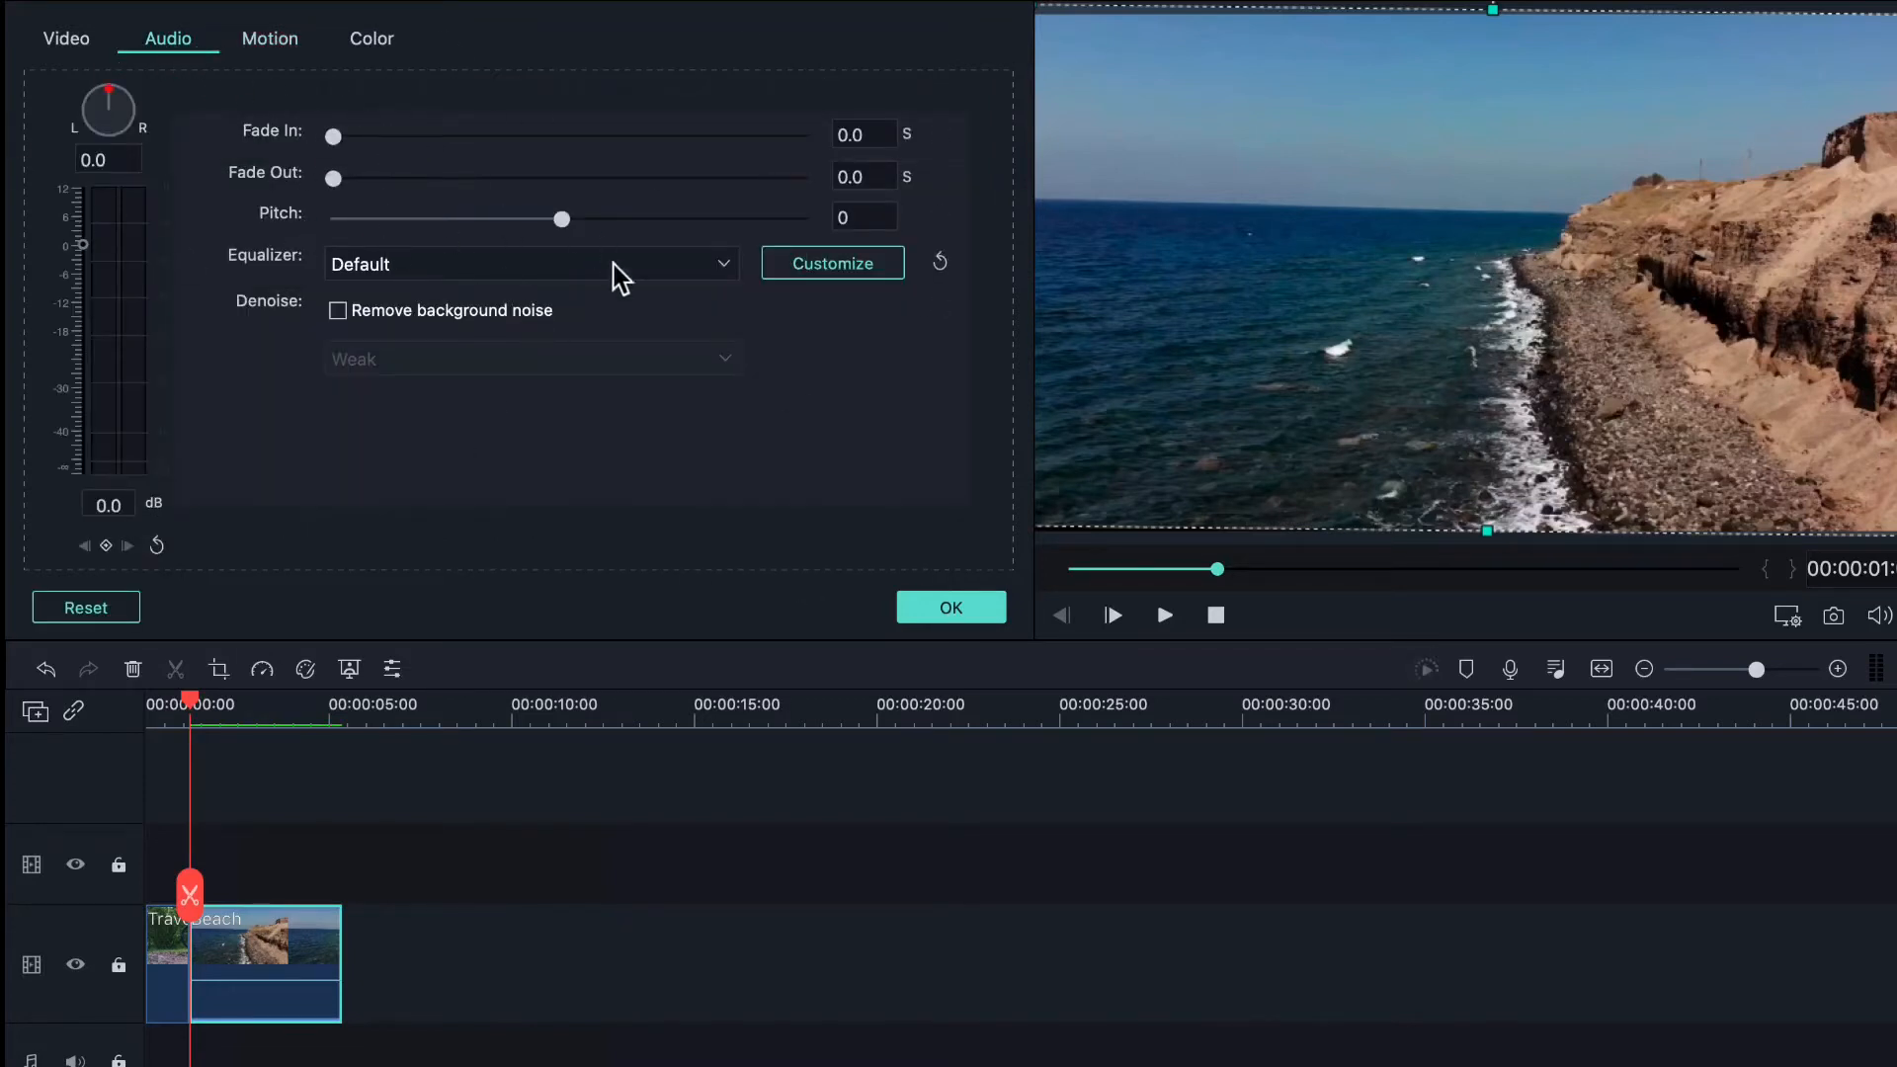
{"action": "left_click", "coordinate": [946, 615]}
{"action": "double_click", "coordinate": [246, 965]}
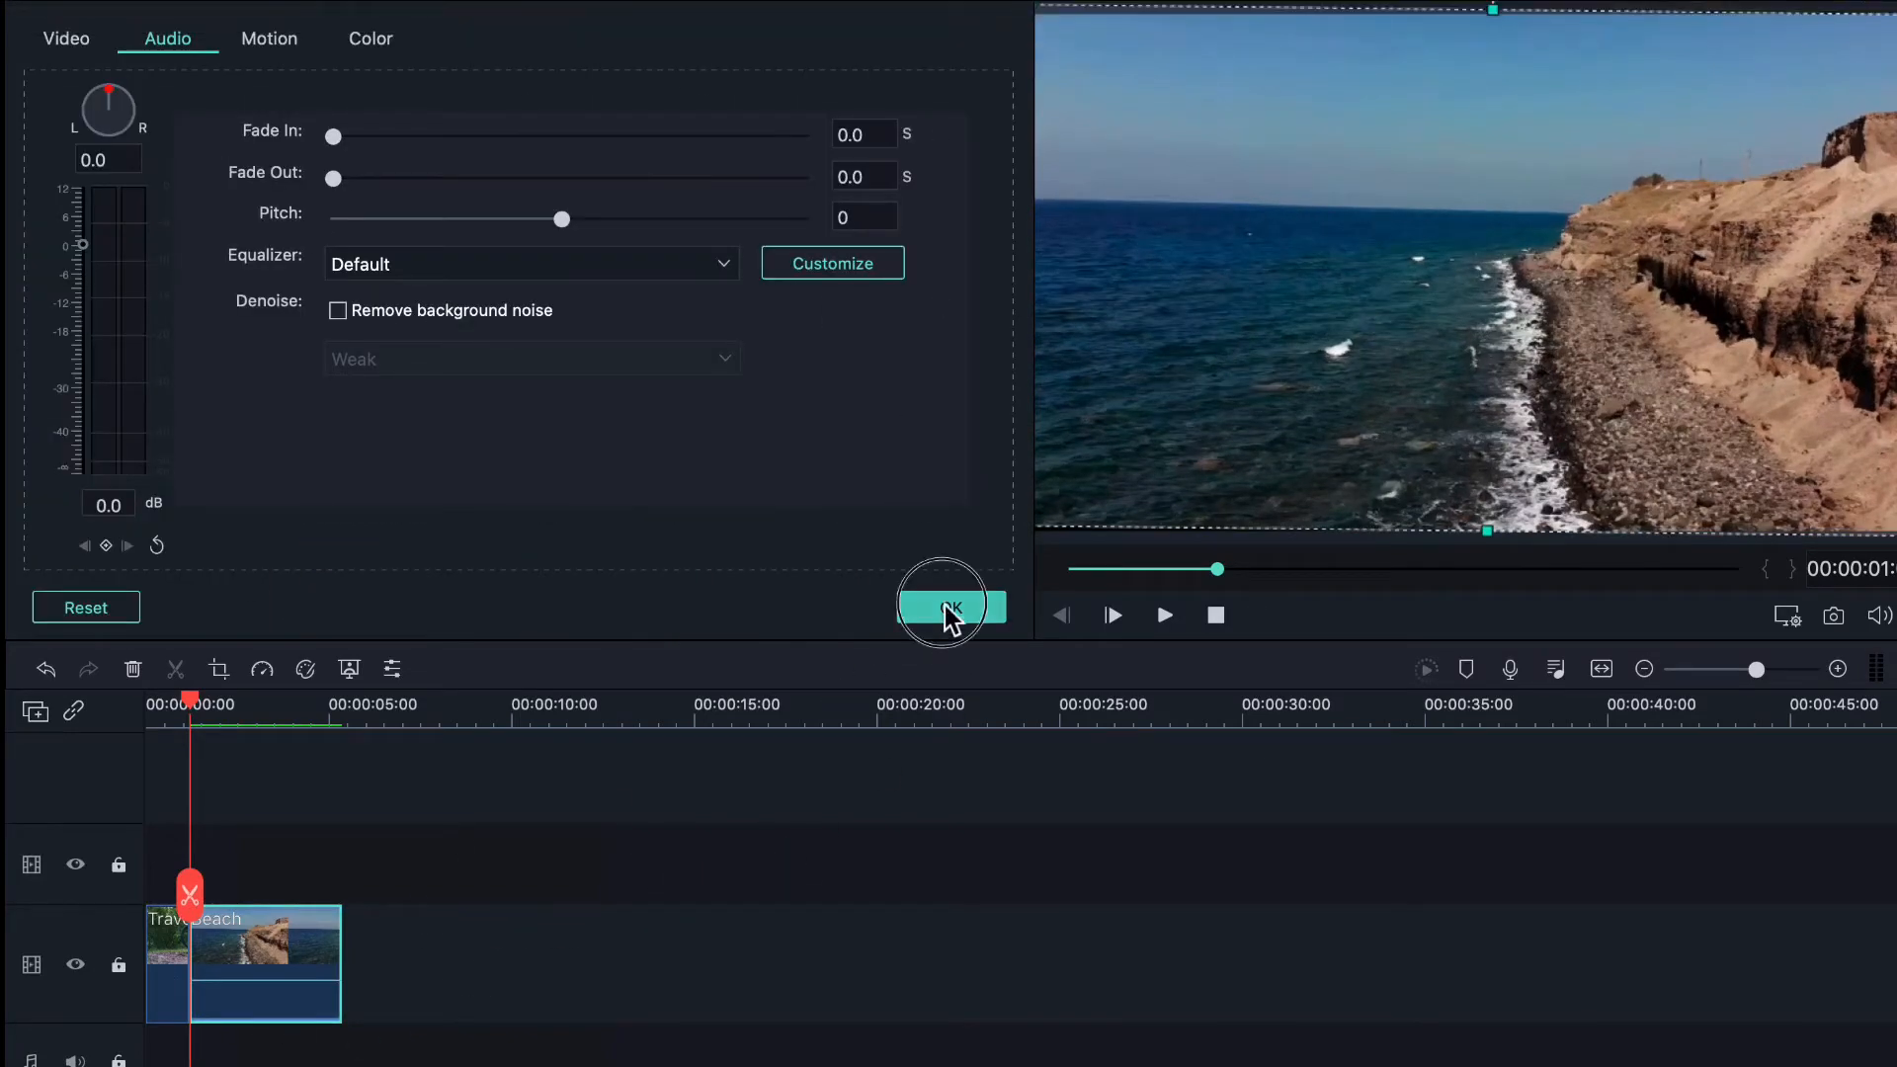
{"action": "left_click", "coordinate": [947, 615]}
- Split the Beach clip at the playhead placed at about 2.5 seconds
{"action": "right_click", "coordinate": [283, 979]}
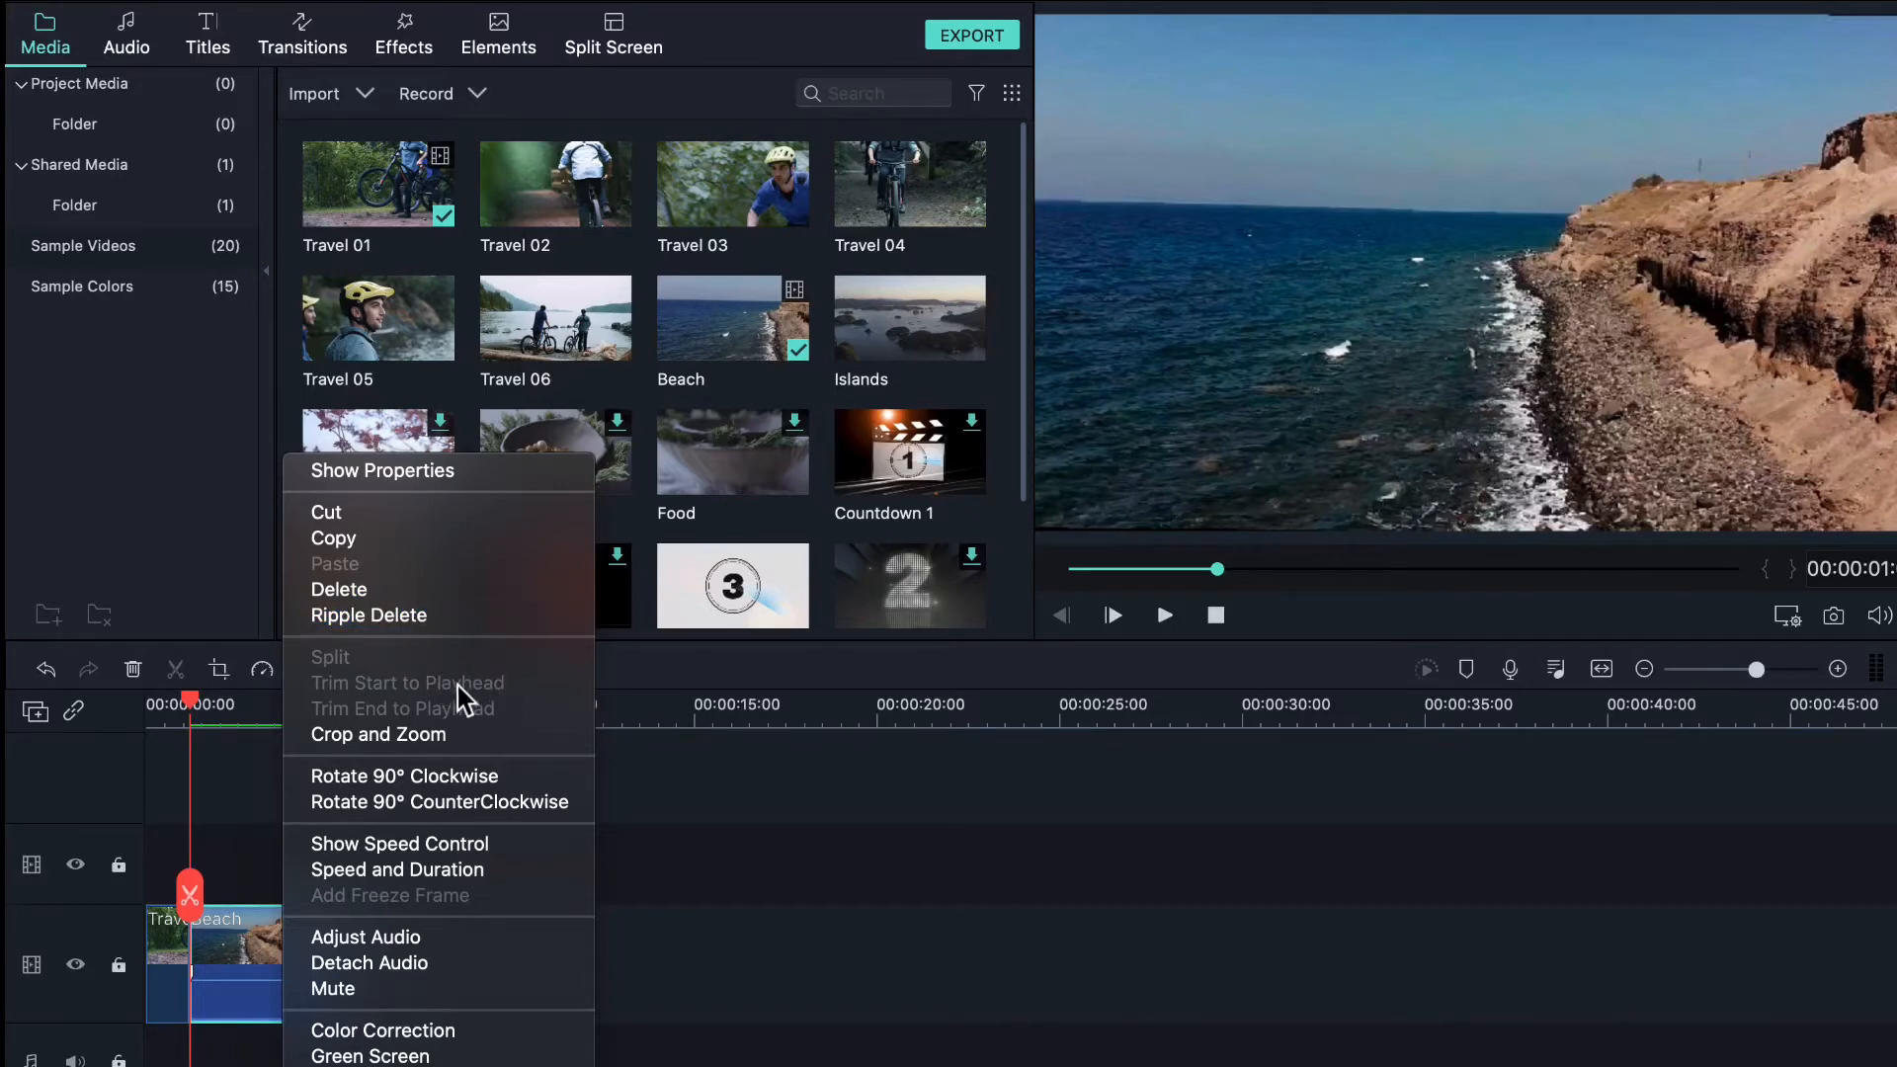
{"action": "left_click", "coordinate": [768, 780]}
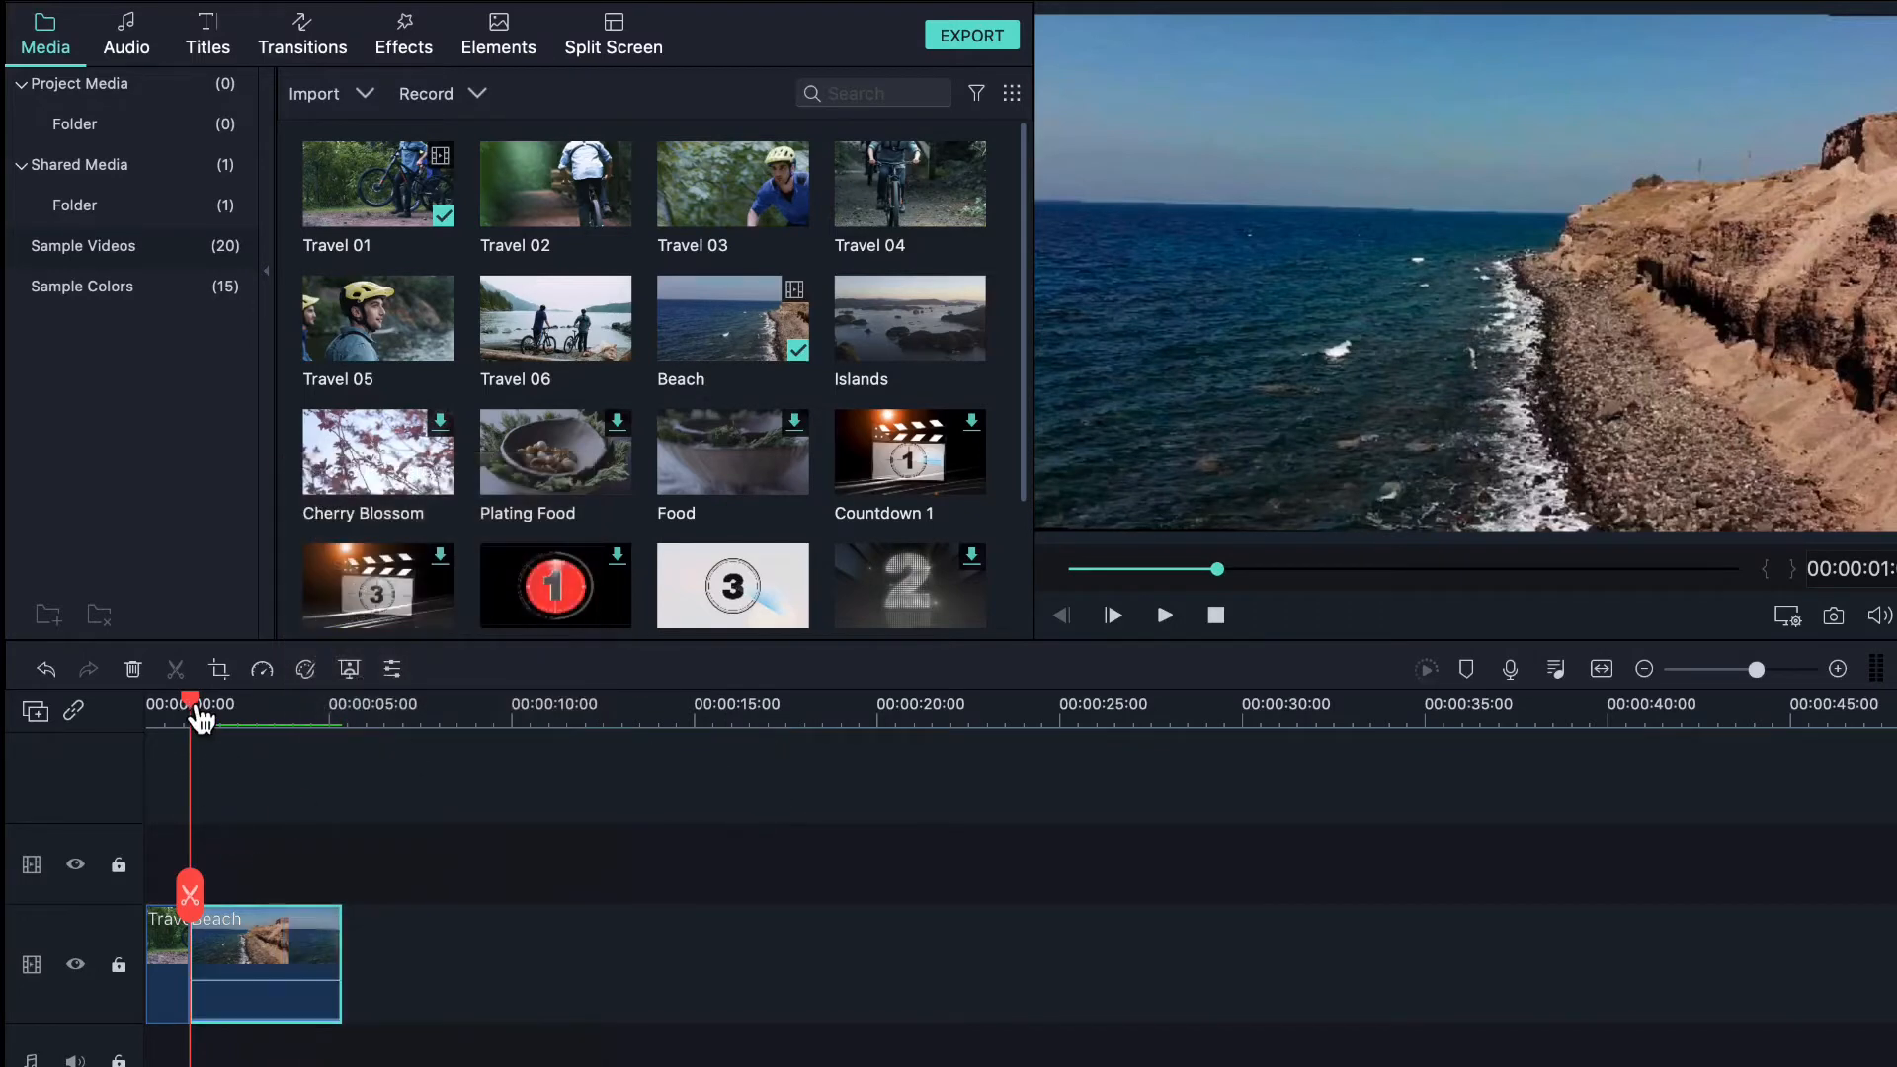
{"action": "left_click_drag", "start_coordinate": [192, 702], "coordinate": [279, 736]}
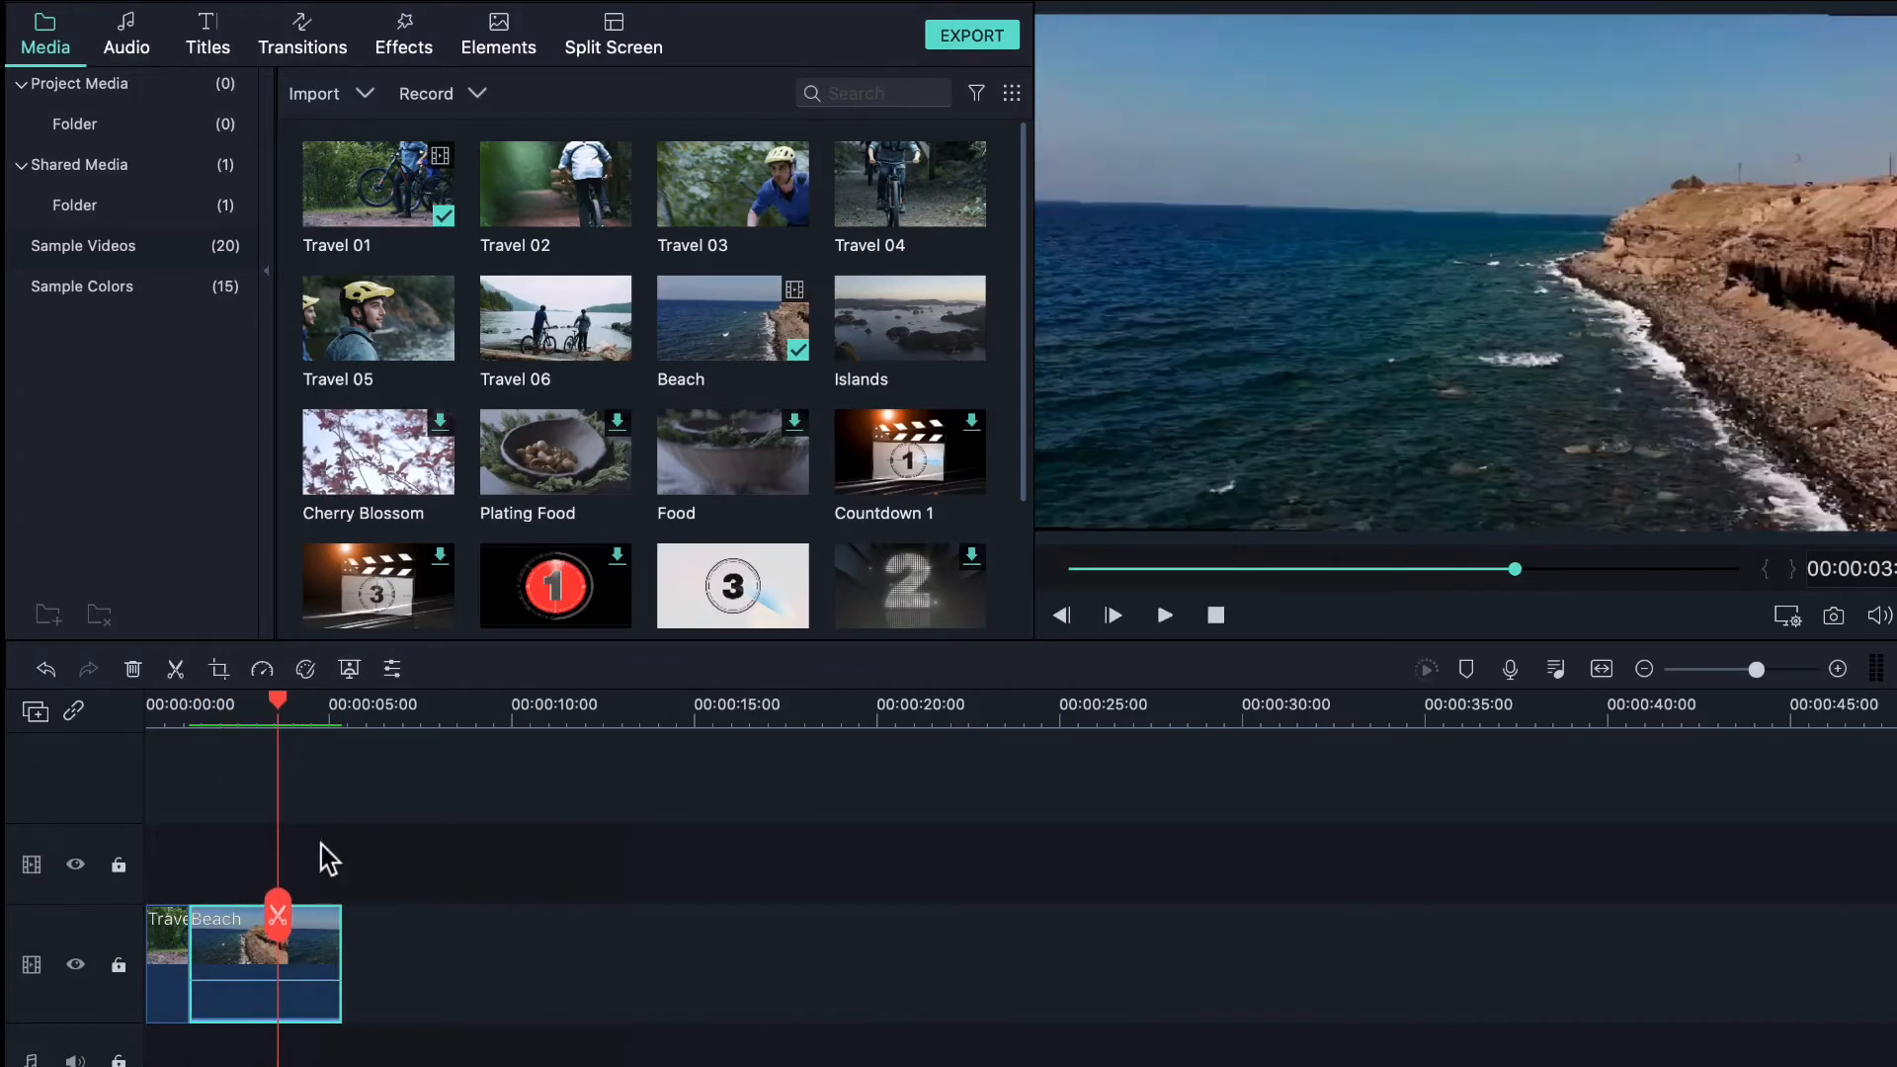
{"action": "right_click", "coordinate": [305, 959]}
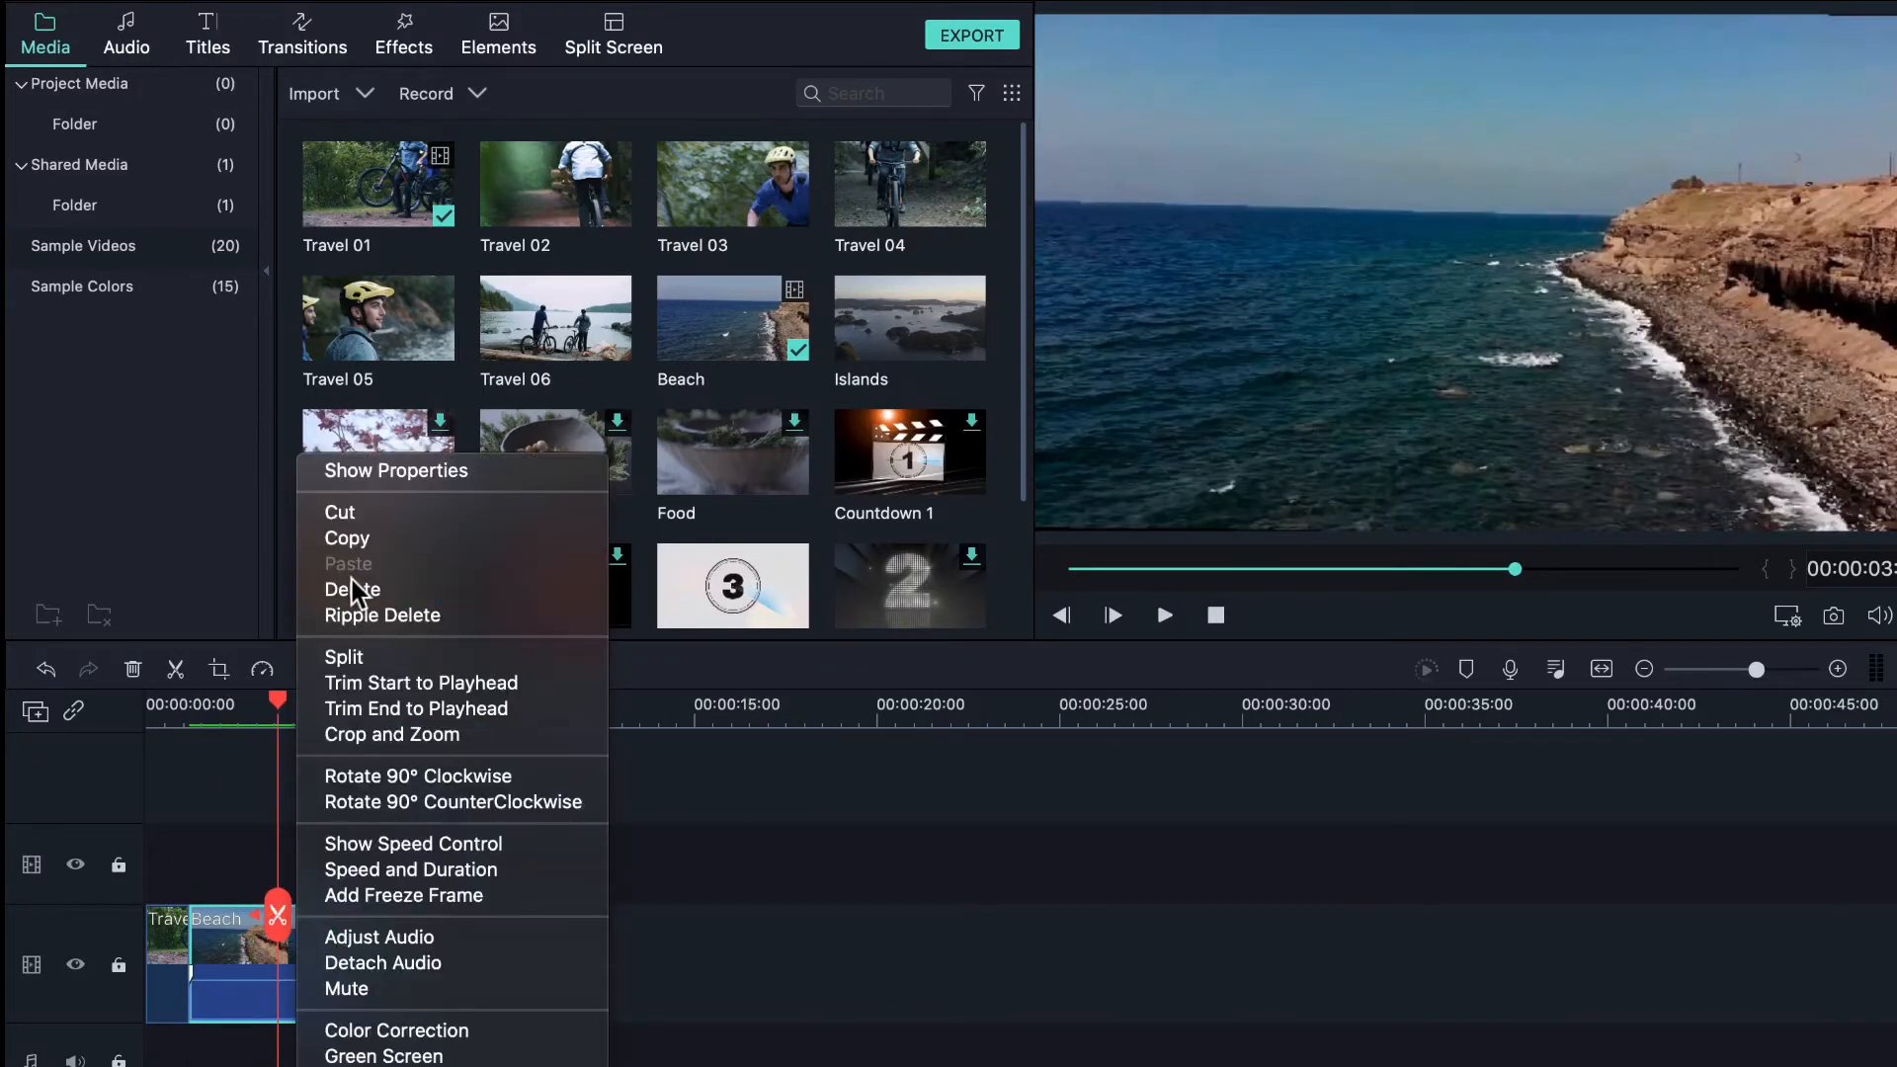
{"action": "left_click", "coordinate": [391, 666]}
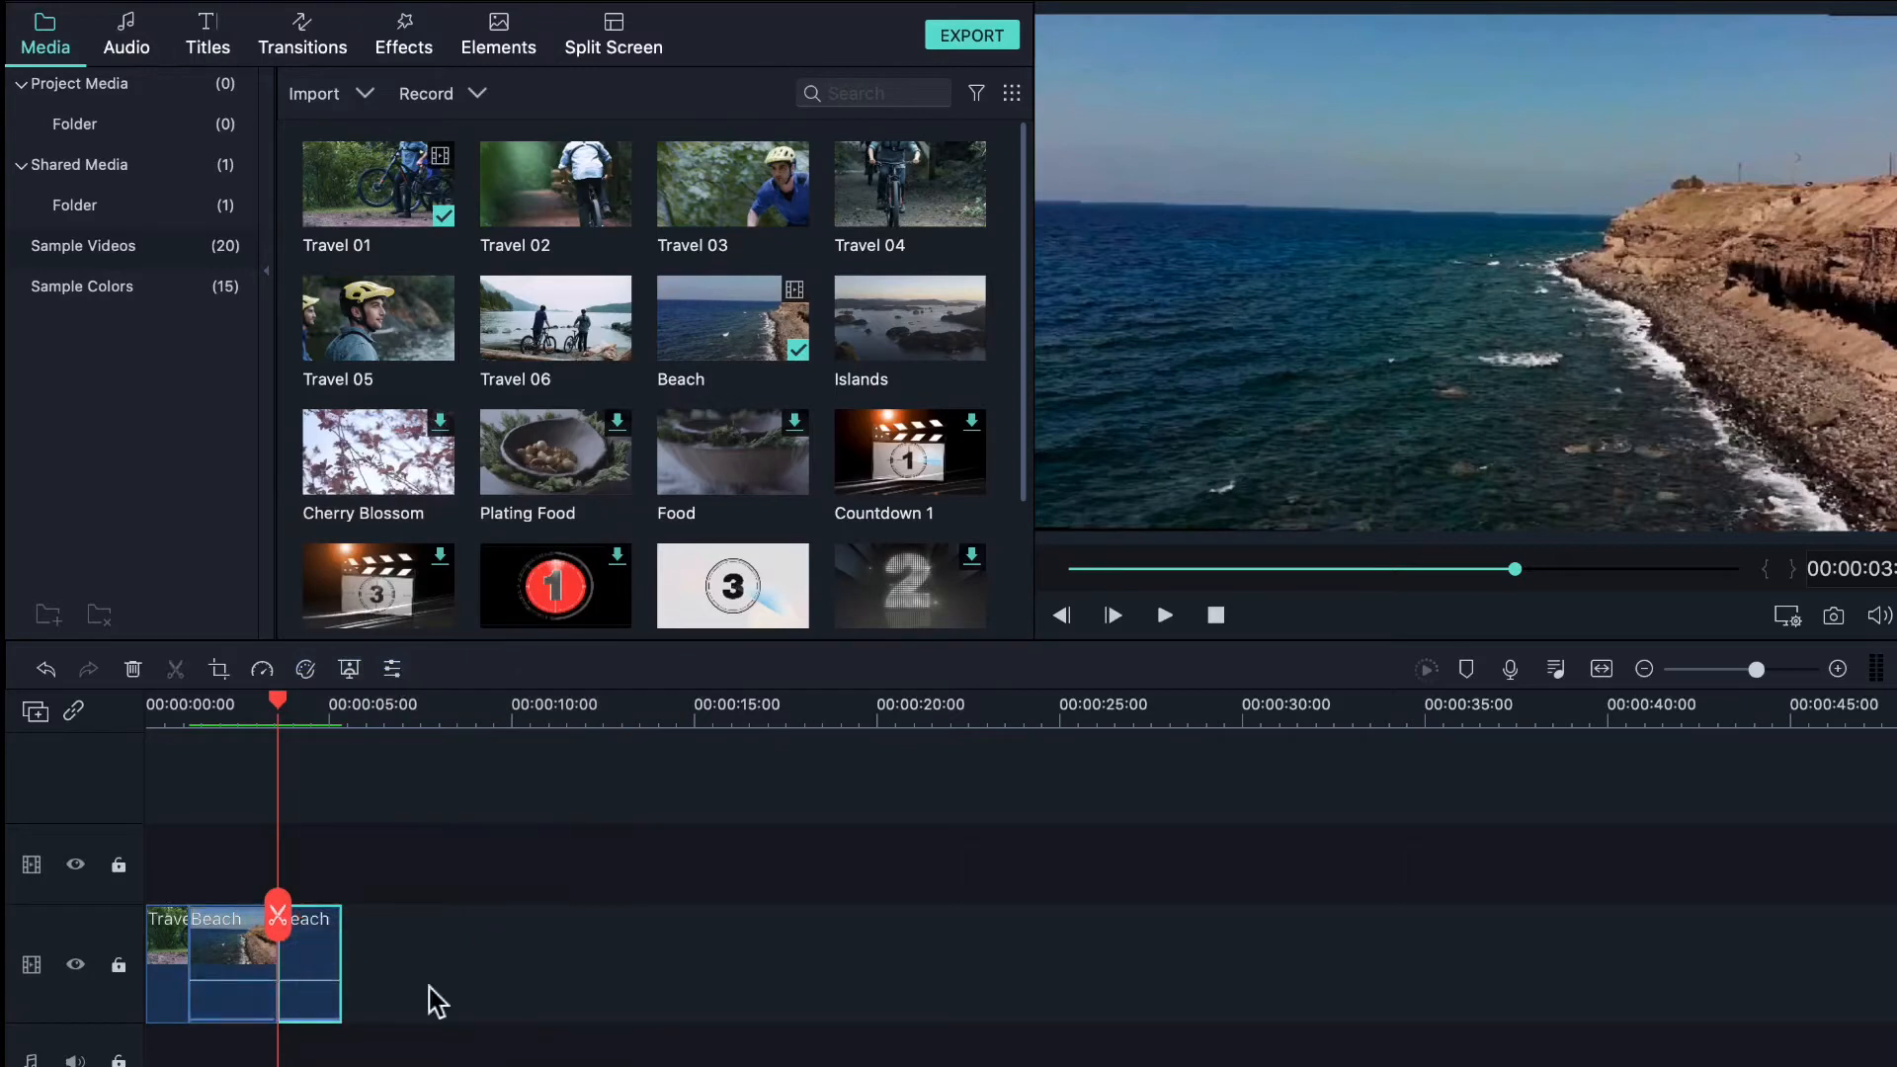
- Trim the first Beach piece's start to the playhead at about one second, then undo it
{"action": "right_click", "coordinate": [309, 982]}
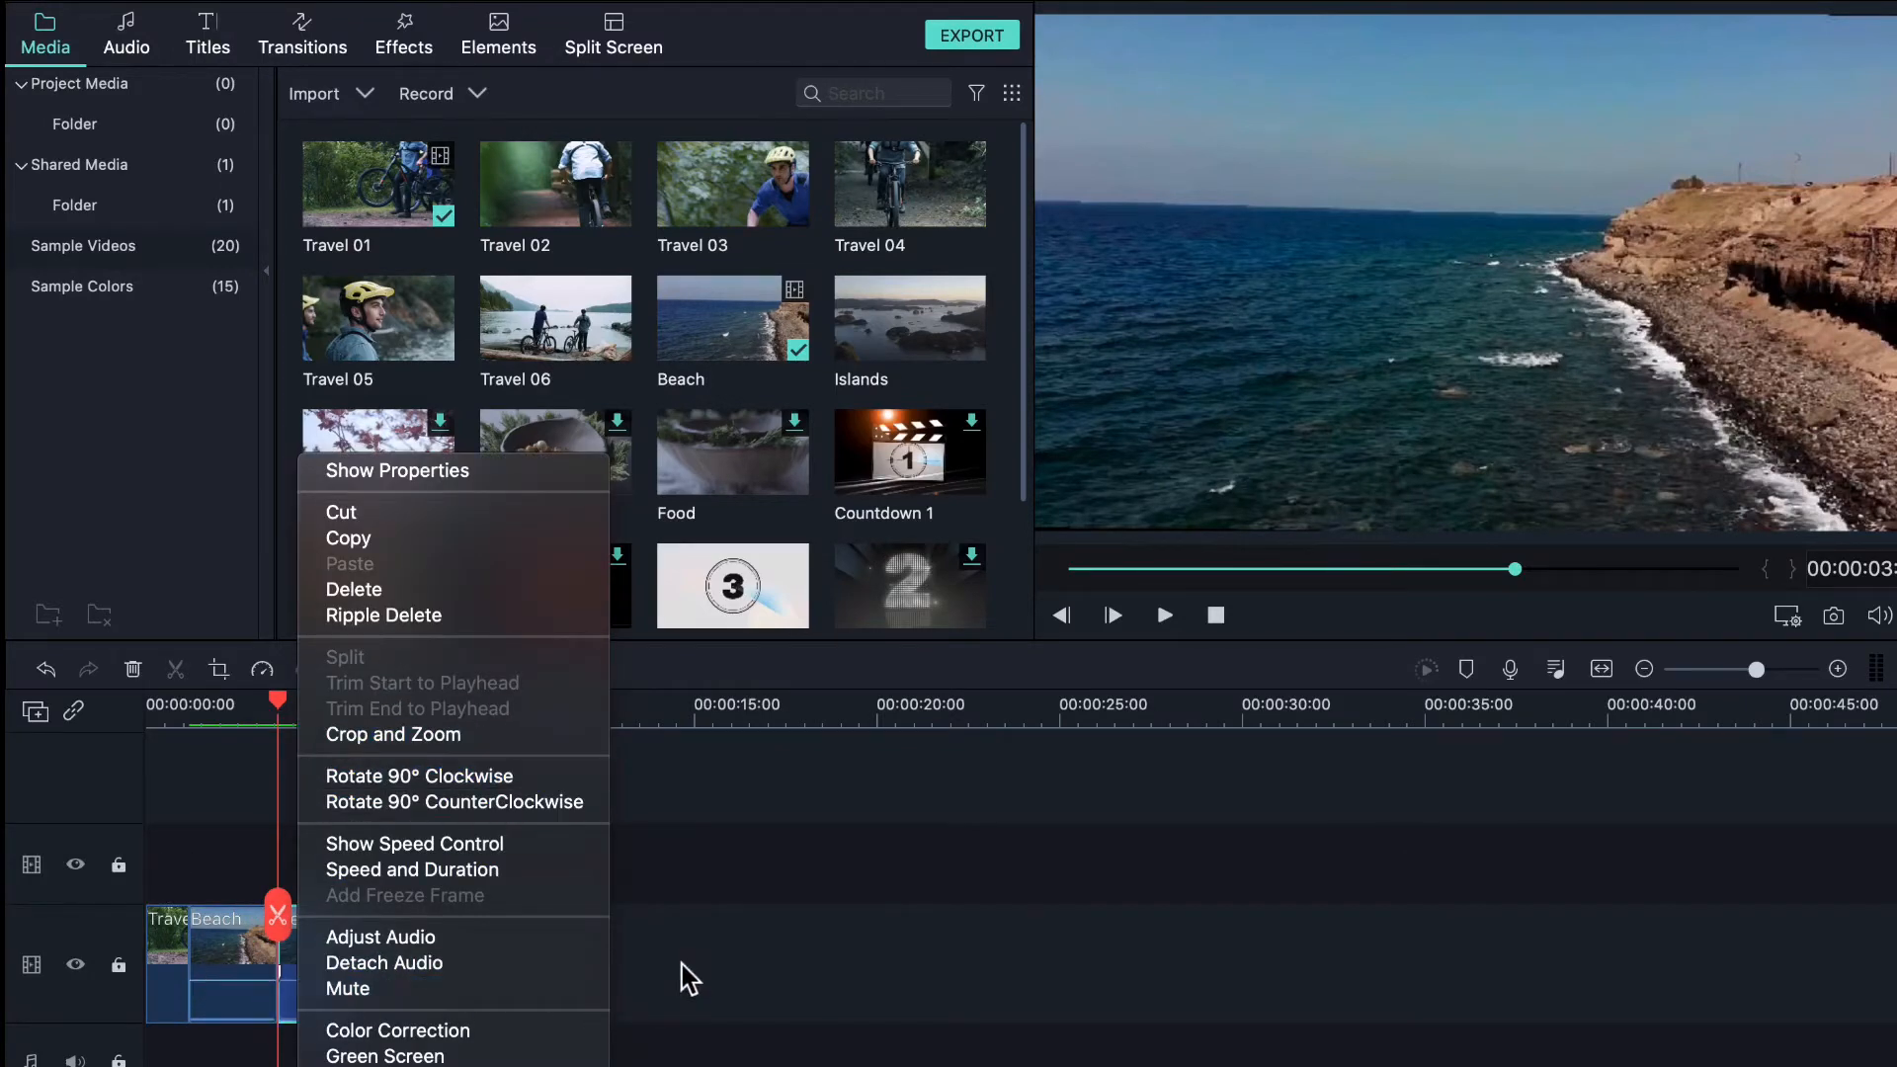
{"action": "left_click", "coordinate": [719, 951]}
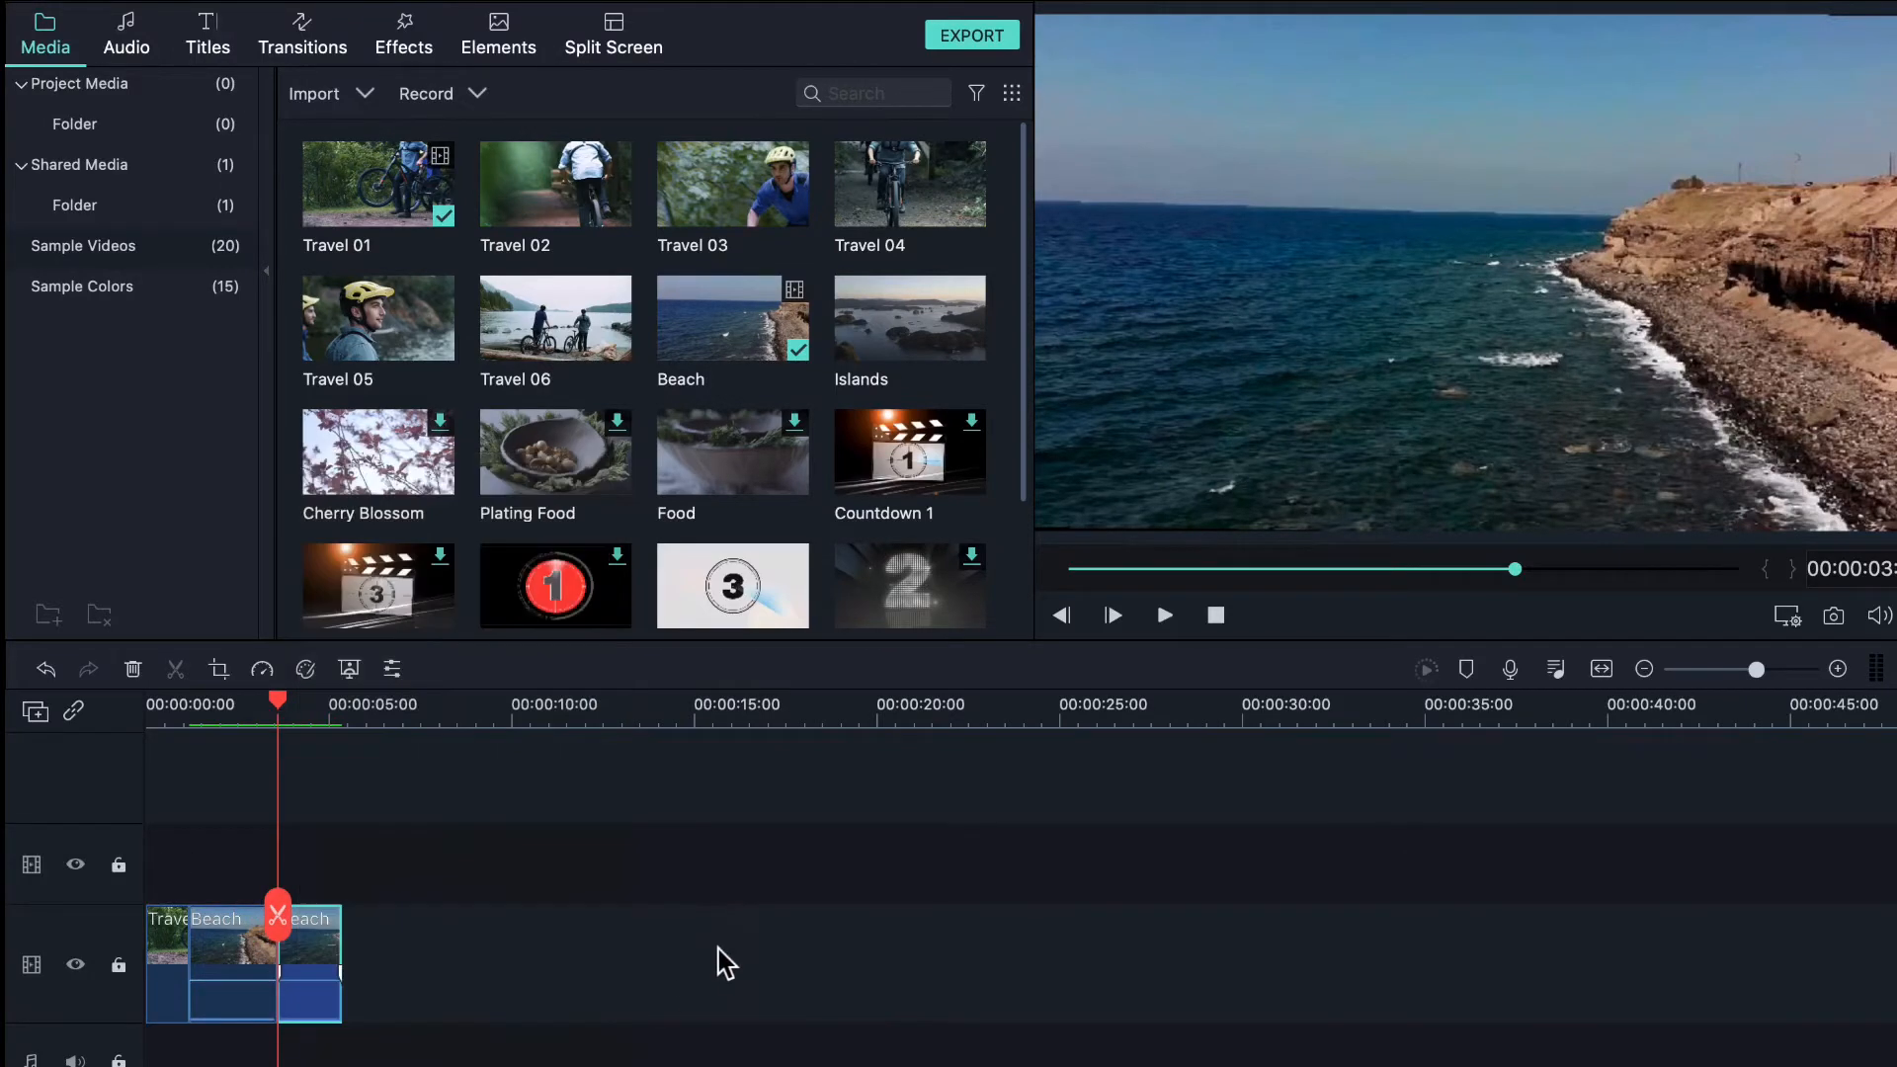
{"action": "left_click", "coordinate": [235, 954]}
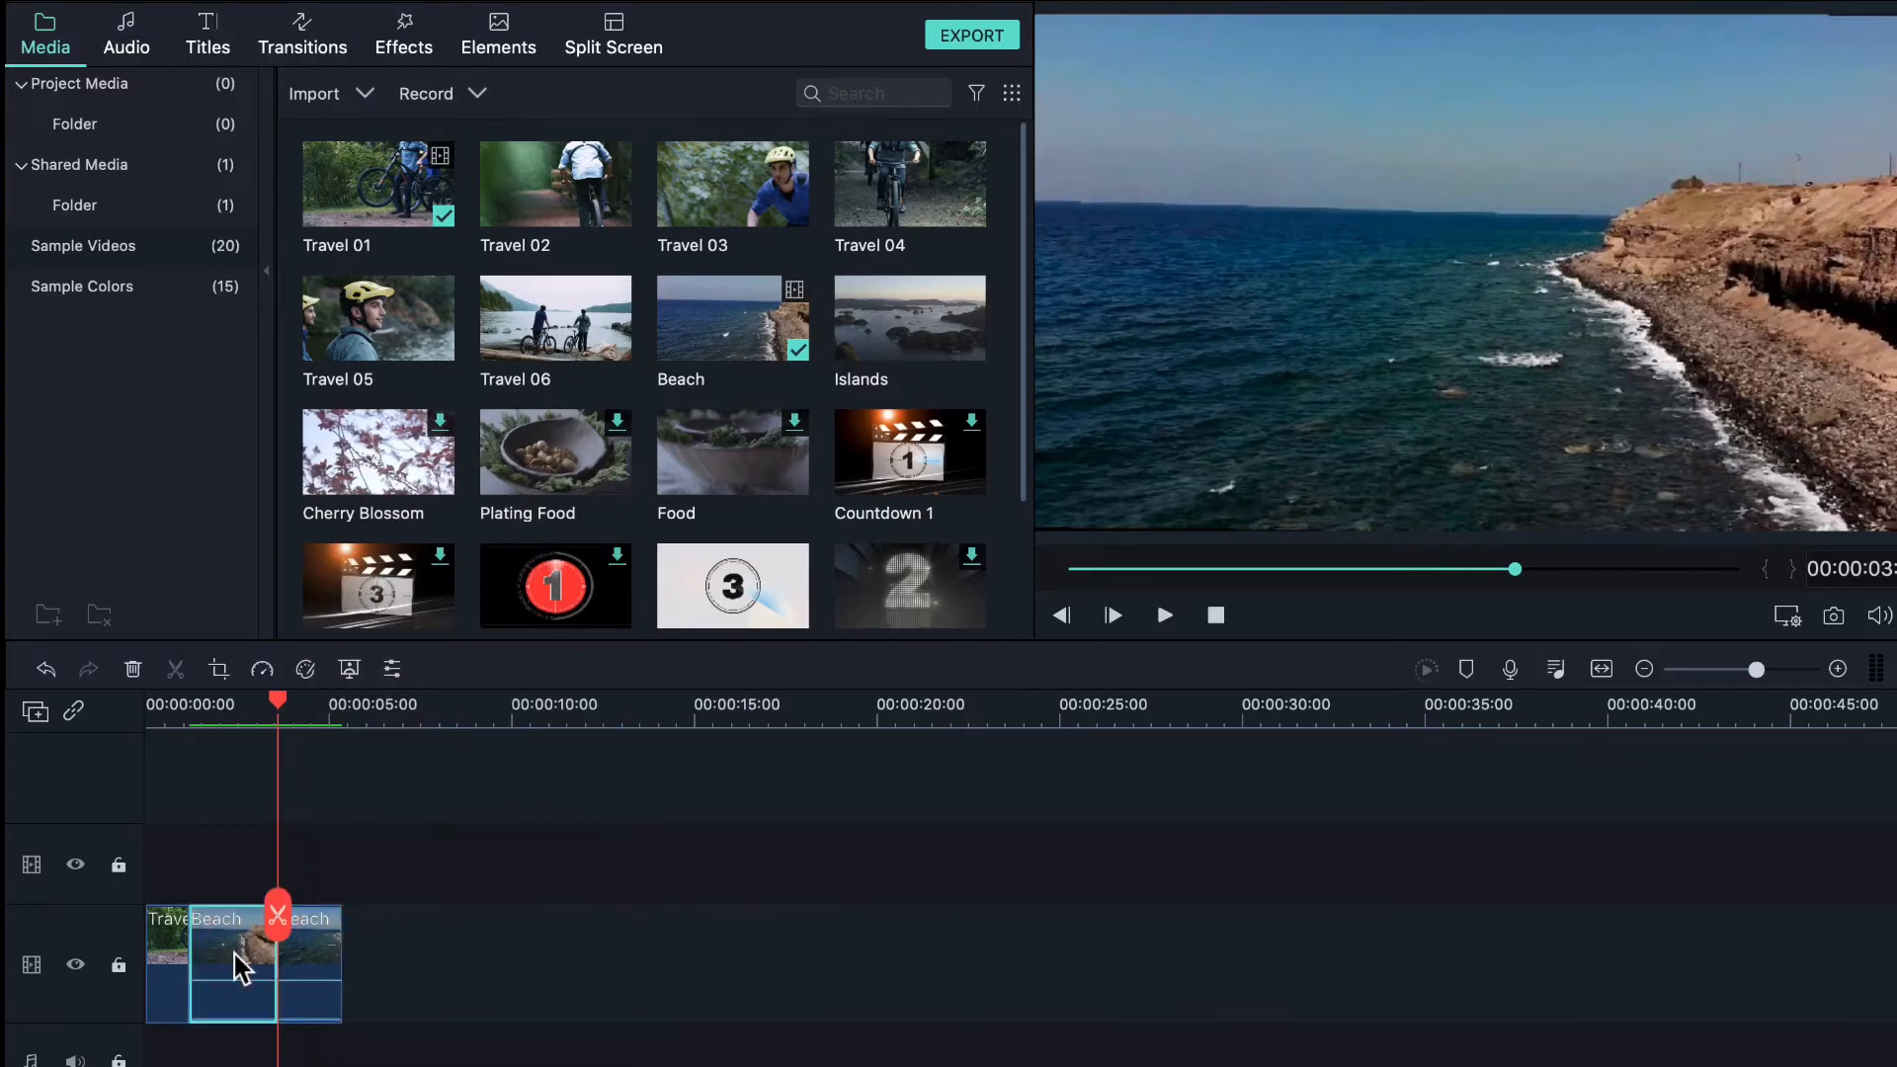
{"action": "left_click", "coordinate": [255, 704]}
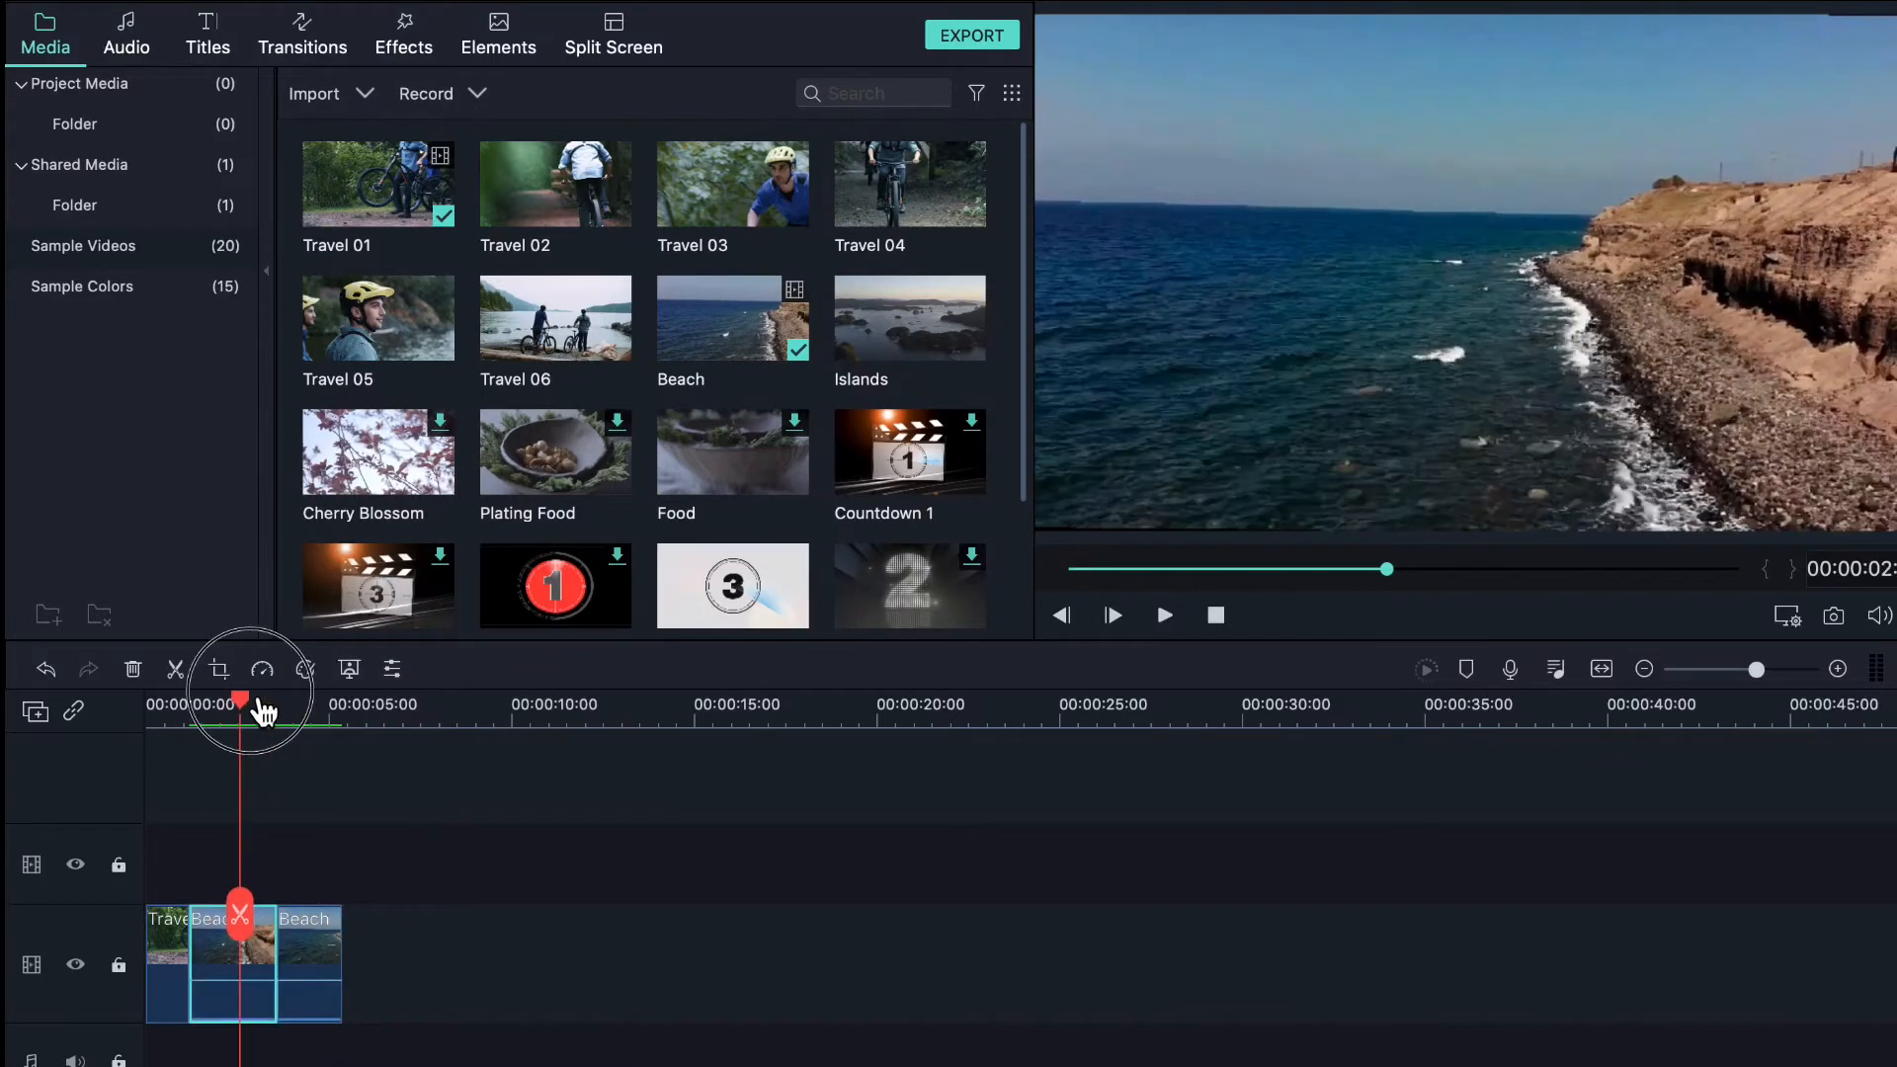
{"action": "right_click", "coordinate": [233, 952]}
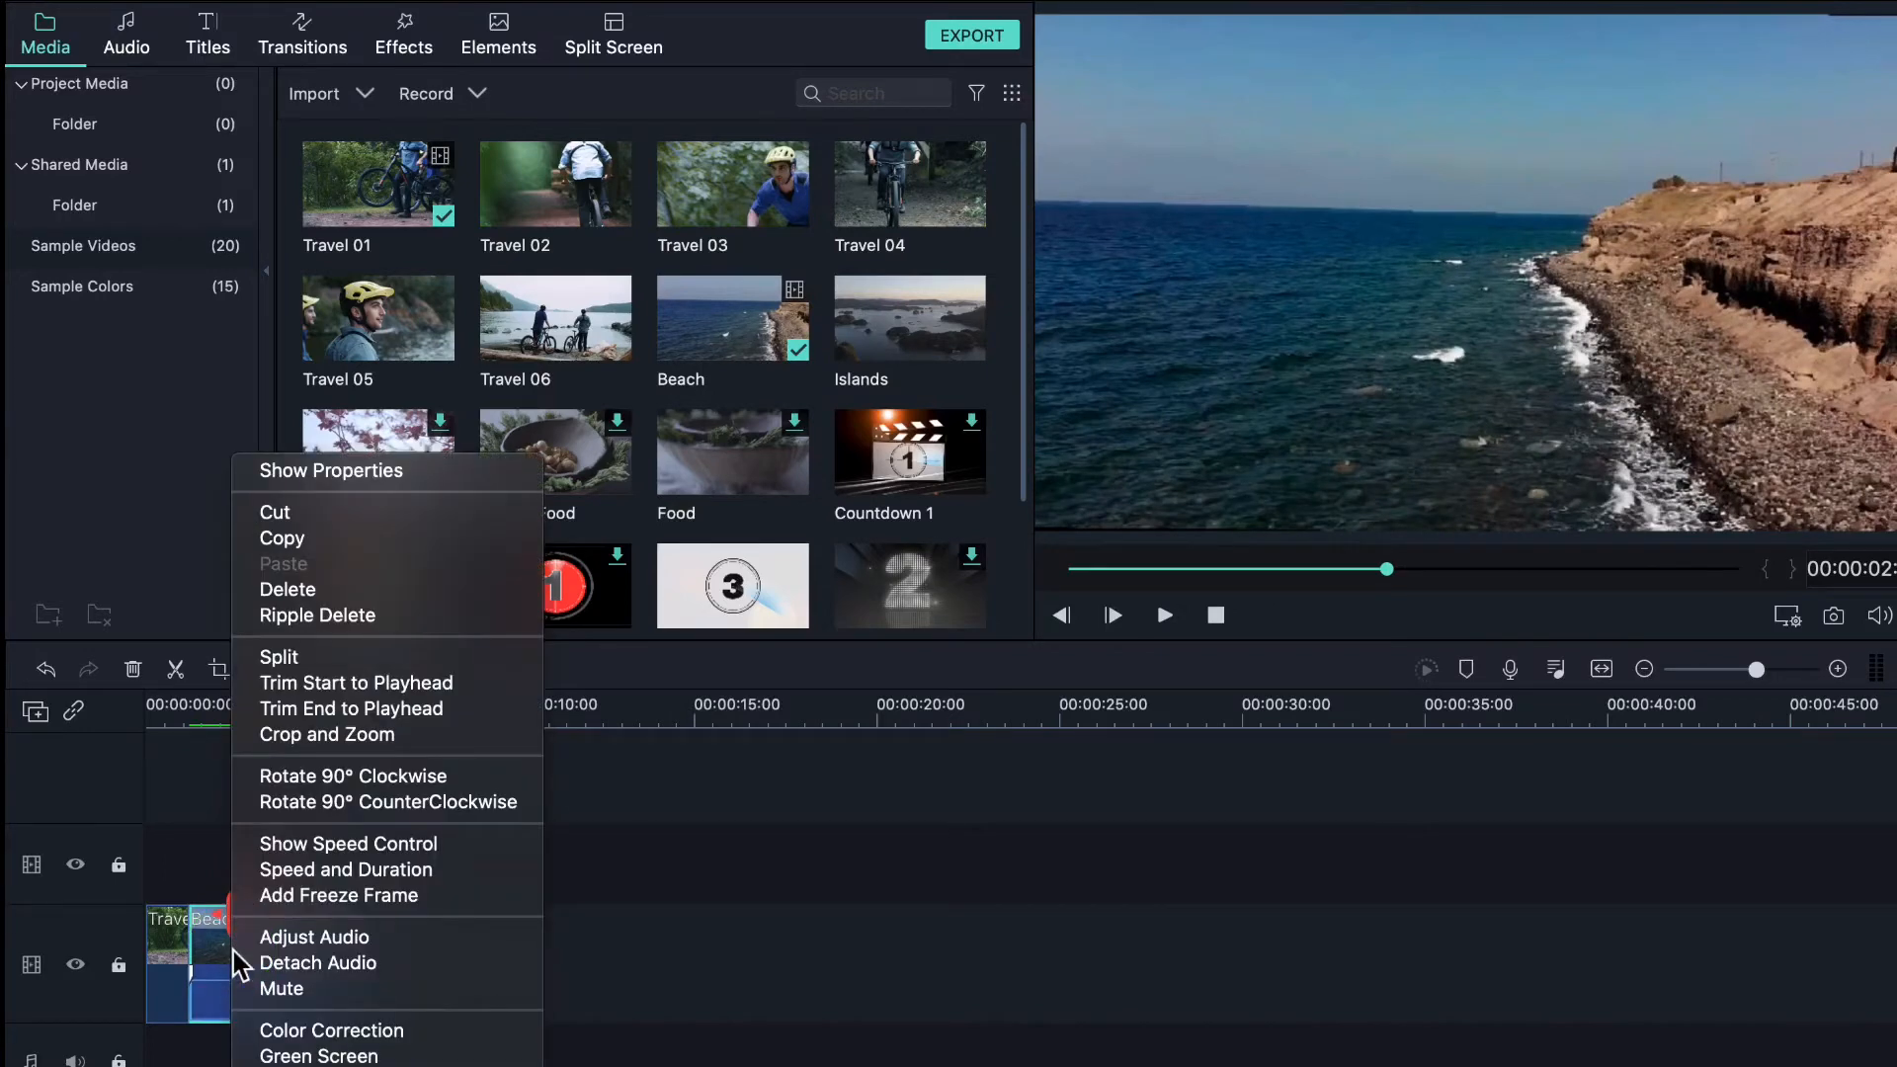
{"action": "left_click", "coordinate": [330, 691]}
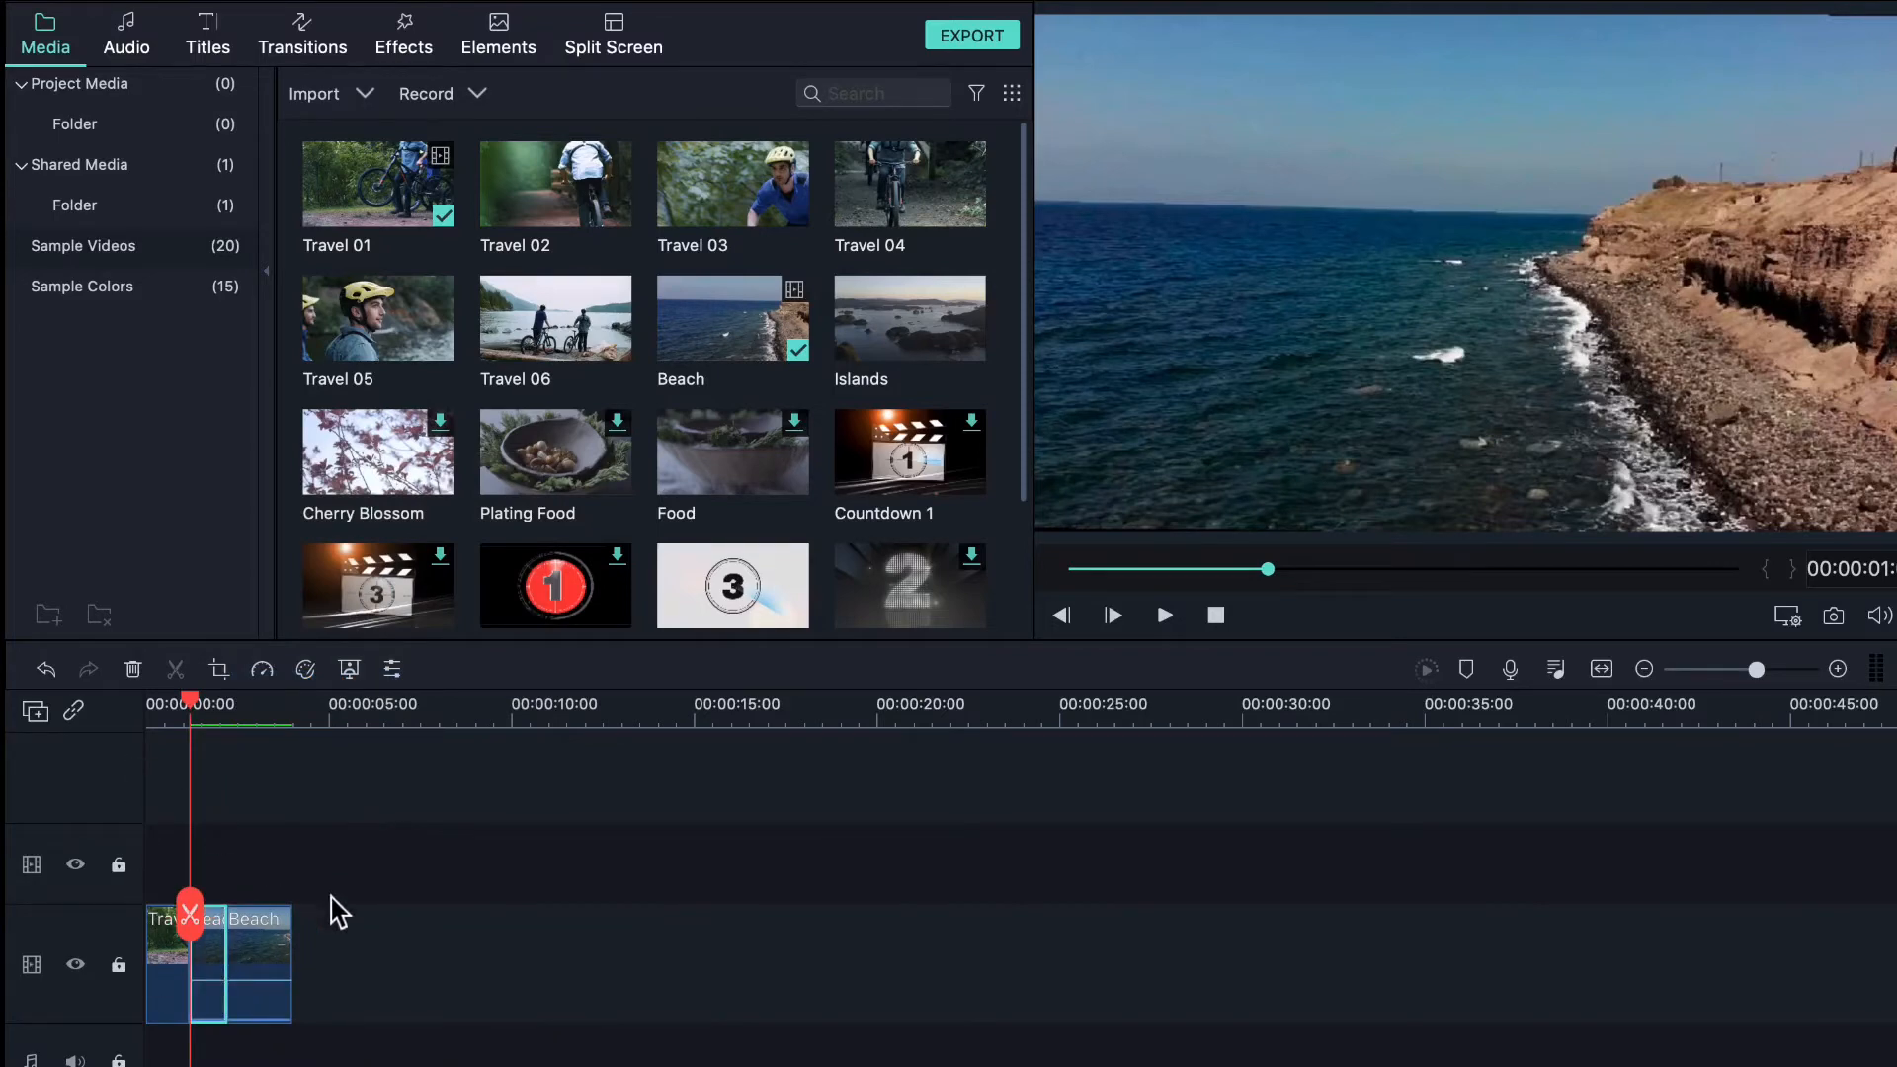
{"action": "left_click", "coordinate": [44, 671]}
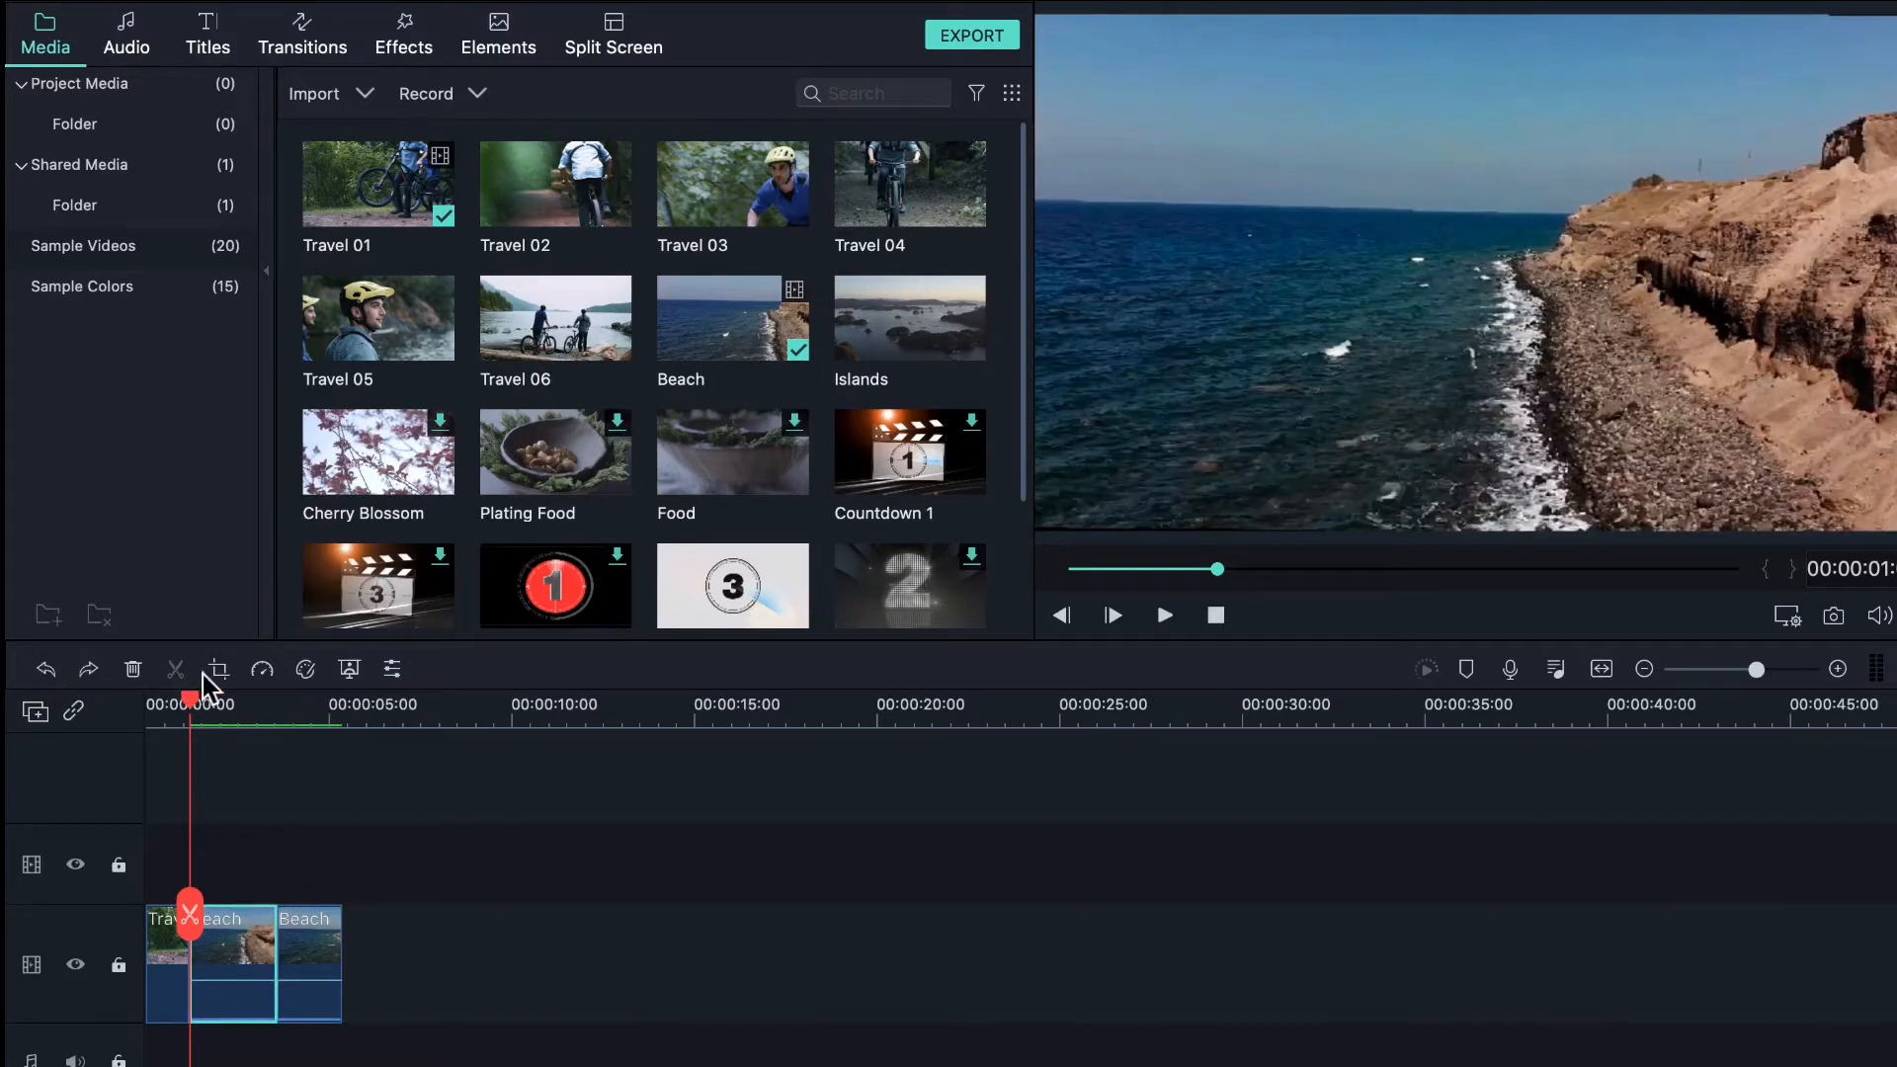
{"action": "right_click", "coordinate": [233, 939]}
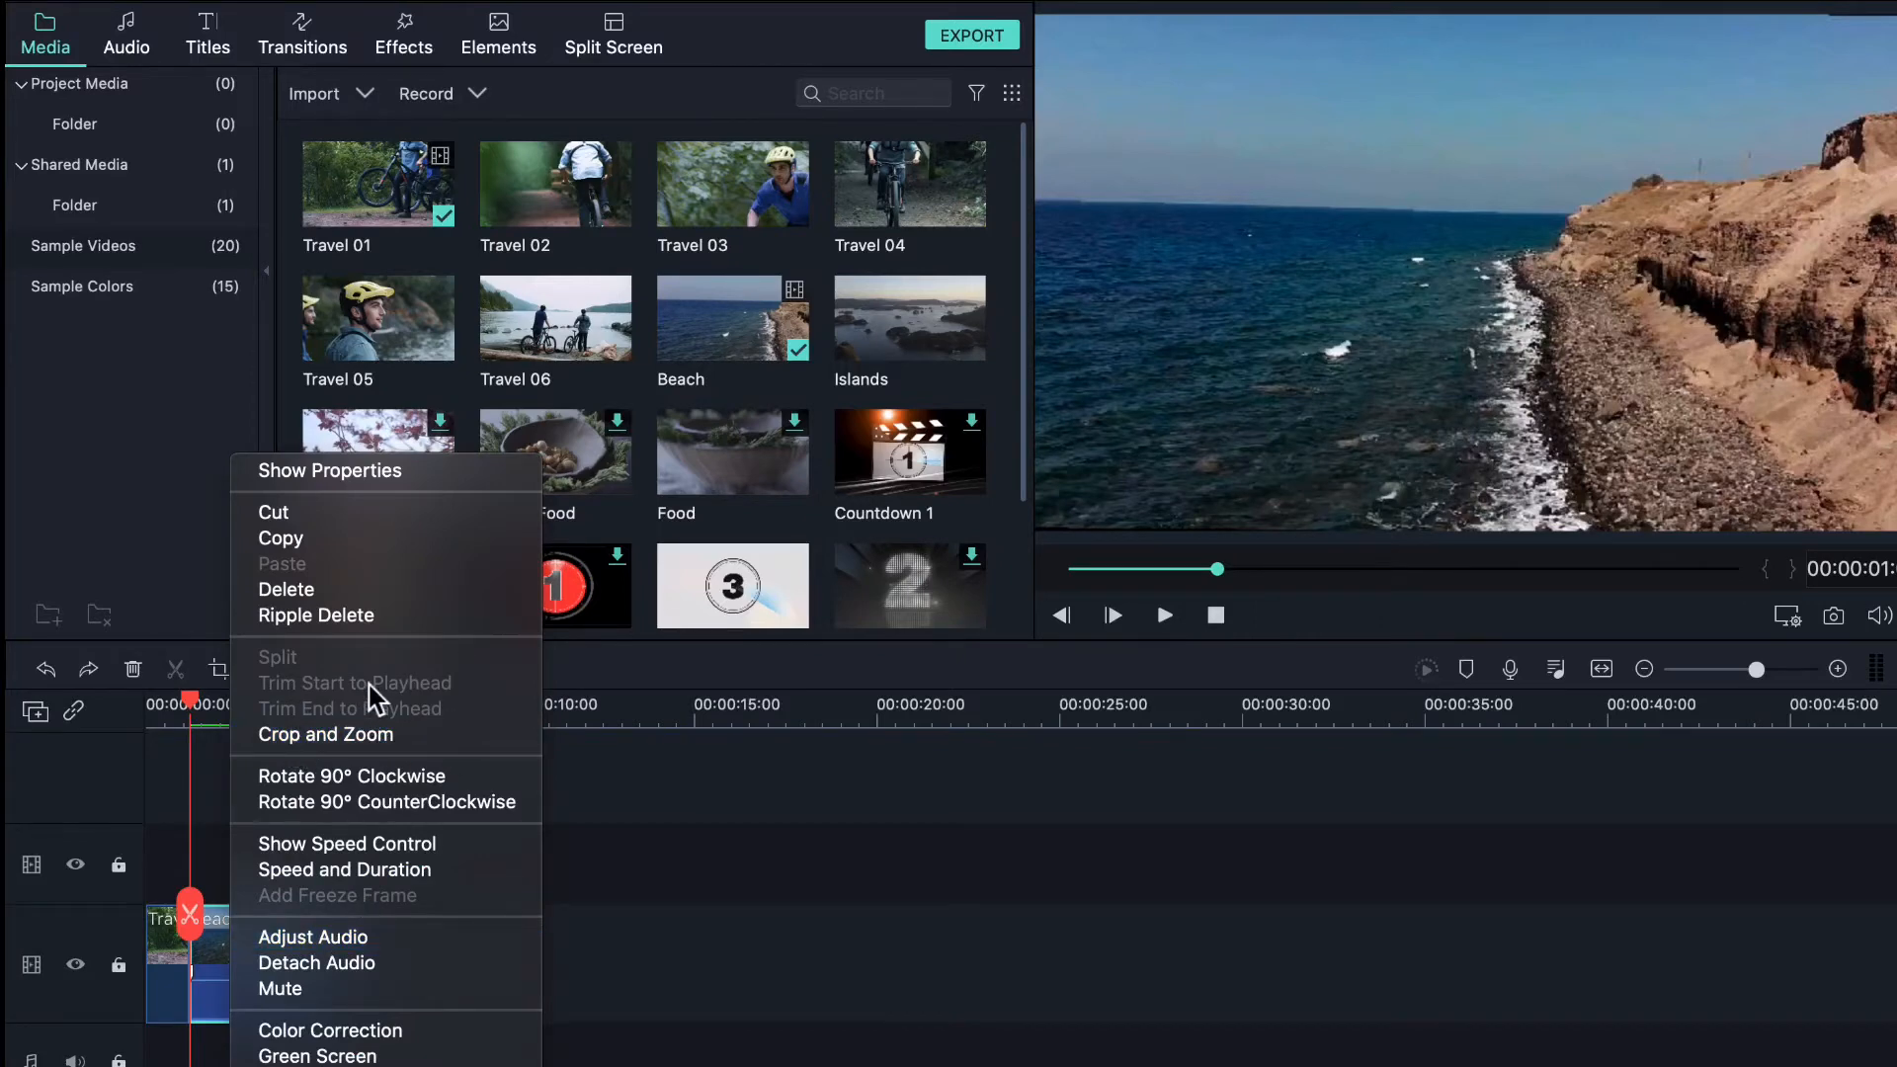
- Apply a Crop and Zoom pan-and-zoom from a near-full 1840x1080 start frame to the sea and horizon
{"action": "left_click", "coordinate": [353, 736]}
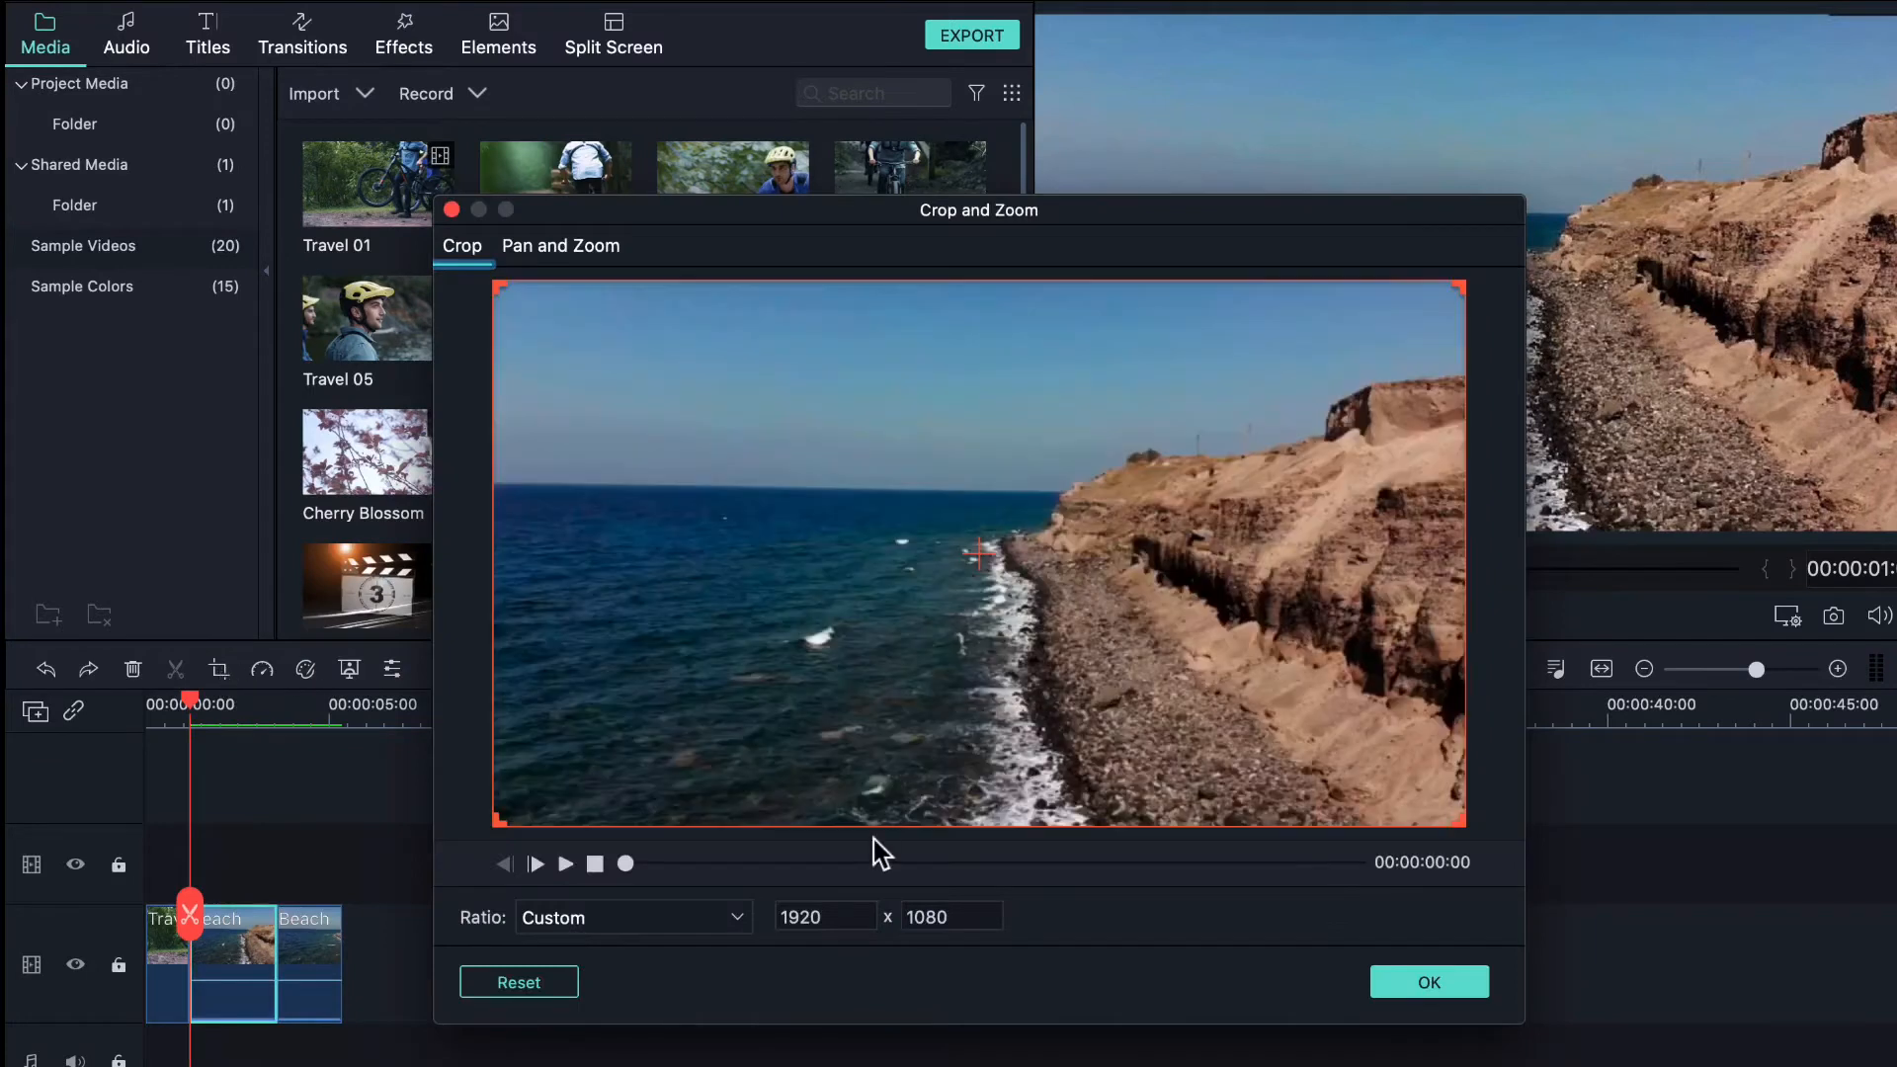
{"action": "left_click_drag", "start_coordinate": [514, 821], "coordinate": [443, 854]}
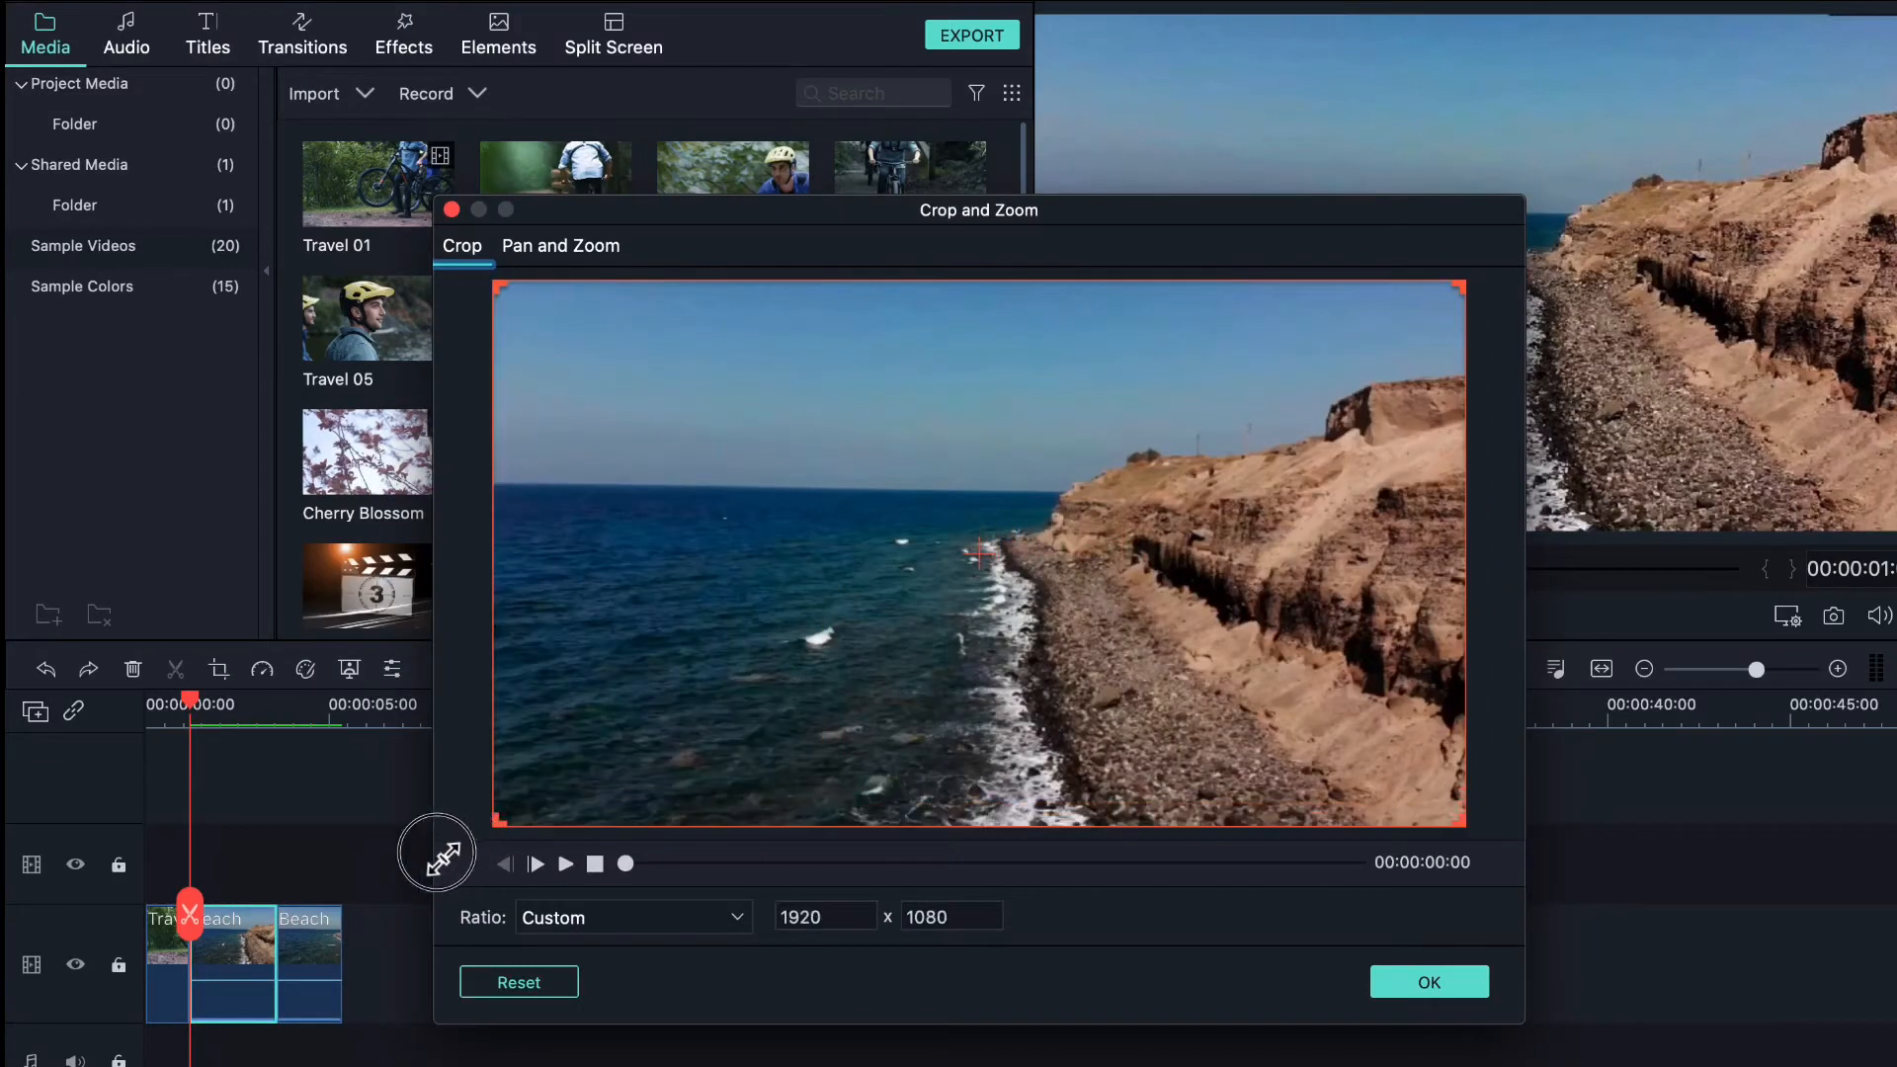
{"action": "left_click", "coordinate": [571, 247]}
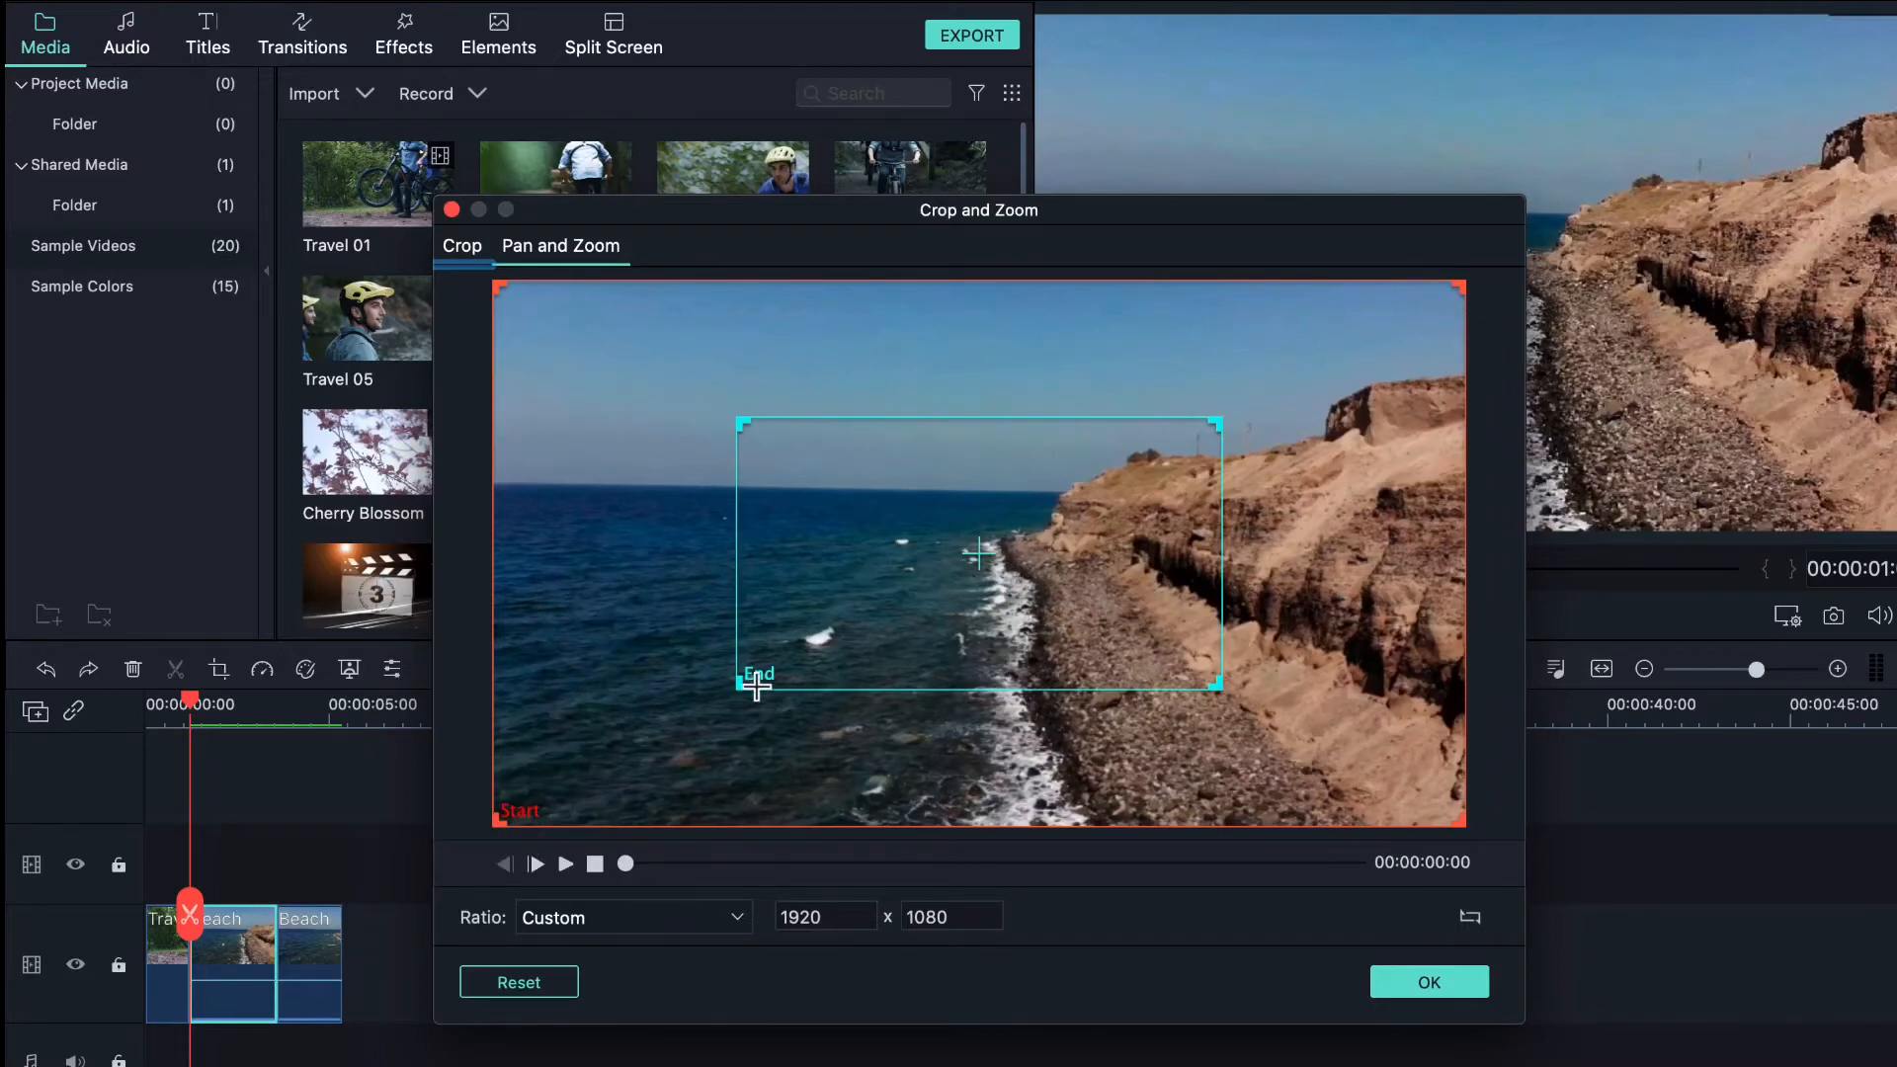
{"action": "left_click_drag", "start_coordinate": [755, 417], "coordinate": [606, 325]}
{"action": "left_click", "coordinate": [500, 818]}
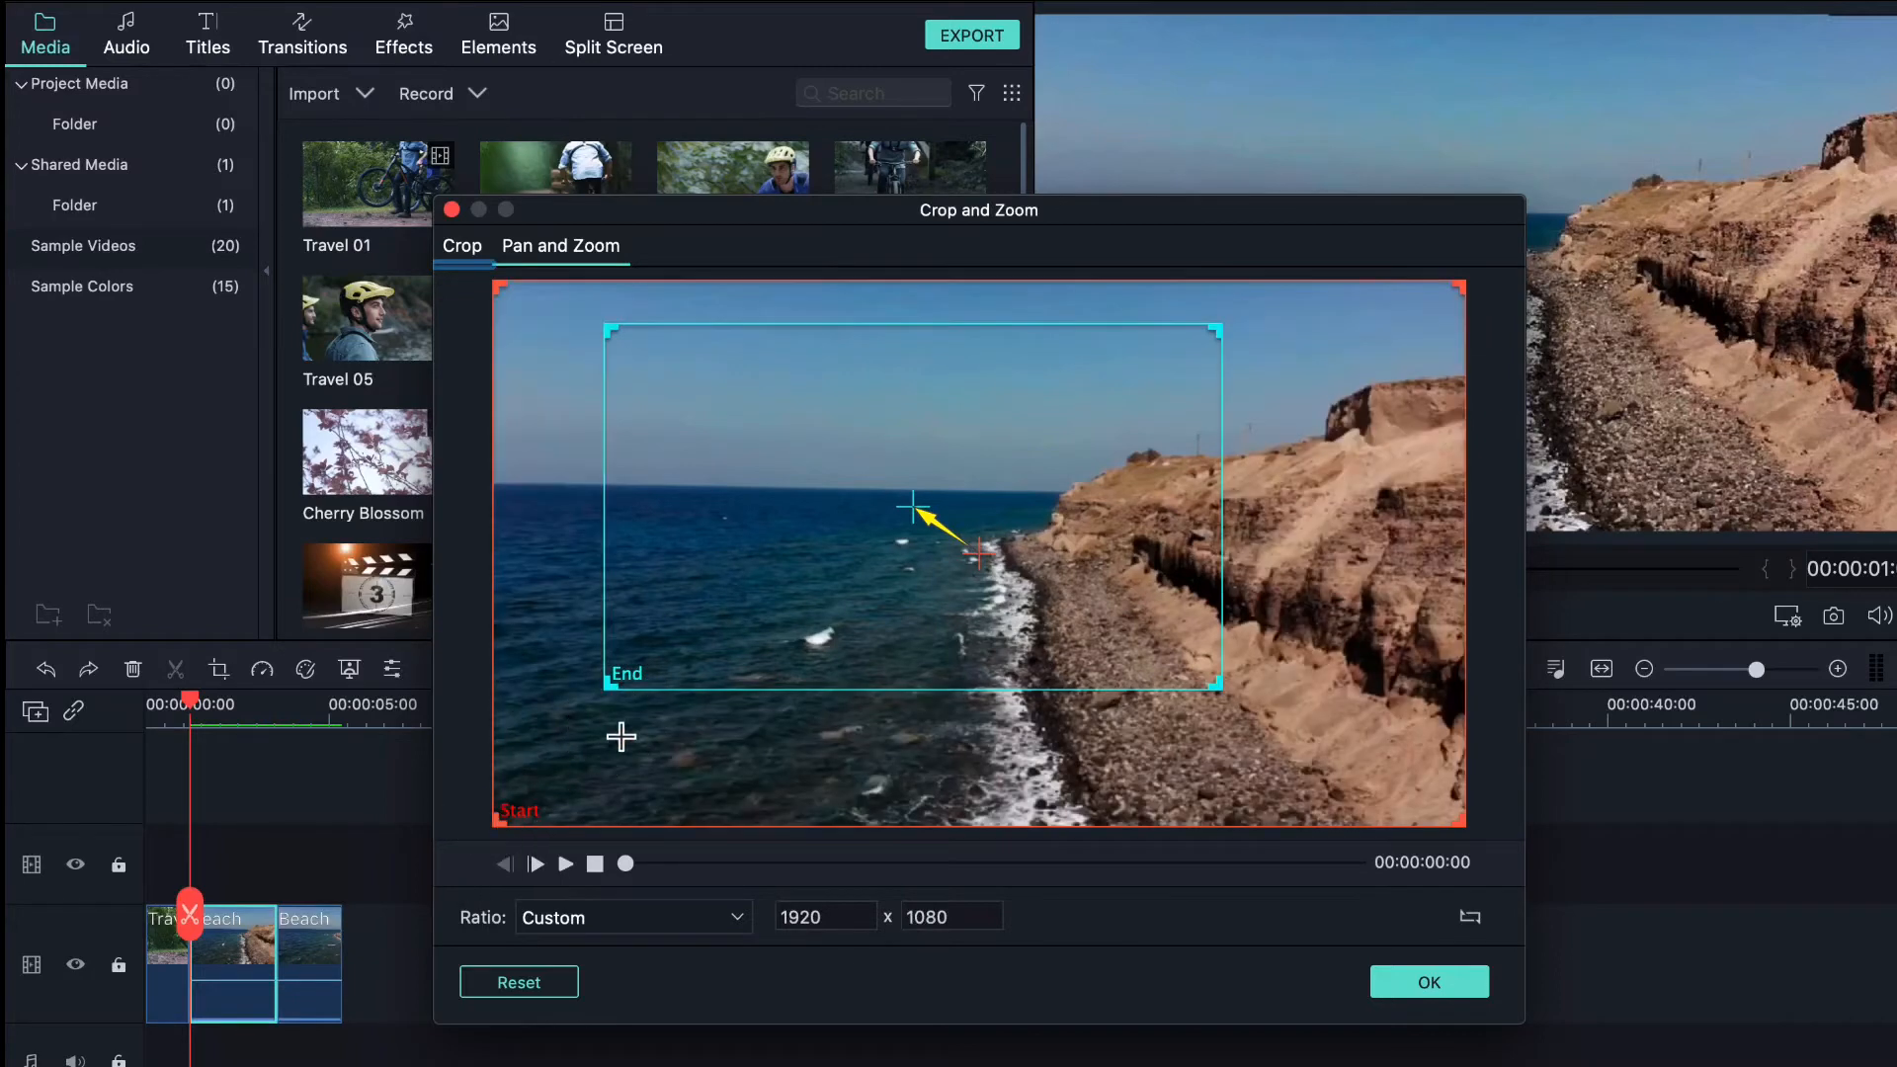
{"action": "mouse_move", "coordinate": [500, 818]}
{"action": "left_mouse_down"}
{"action": "mouse_move", "coordinate": [729, 762]}
{"action": "mouse_move", "coordinate": [533, 830]}
{"action": "left_mouse_up"}
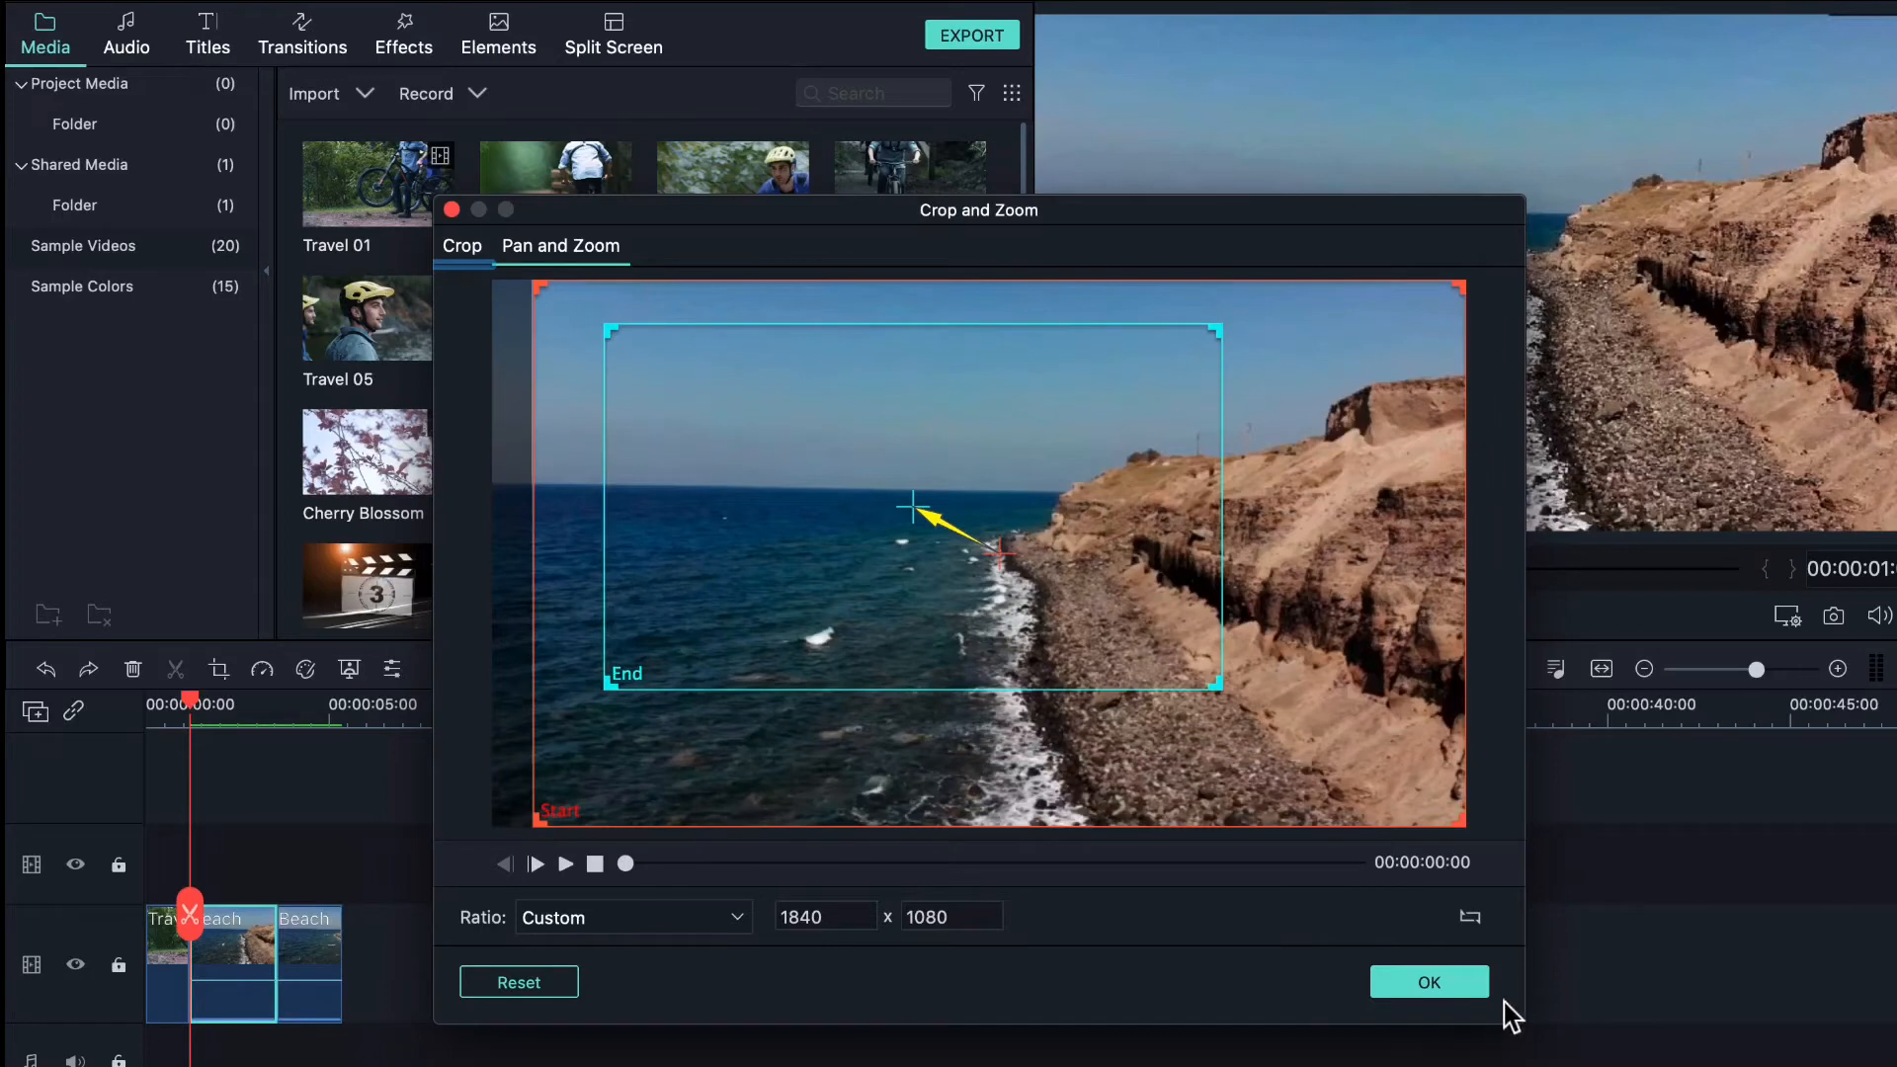
{"action": "left_click", "coordinate": [1427, 996]}
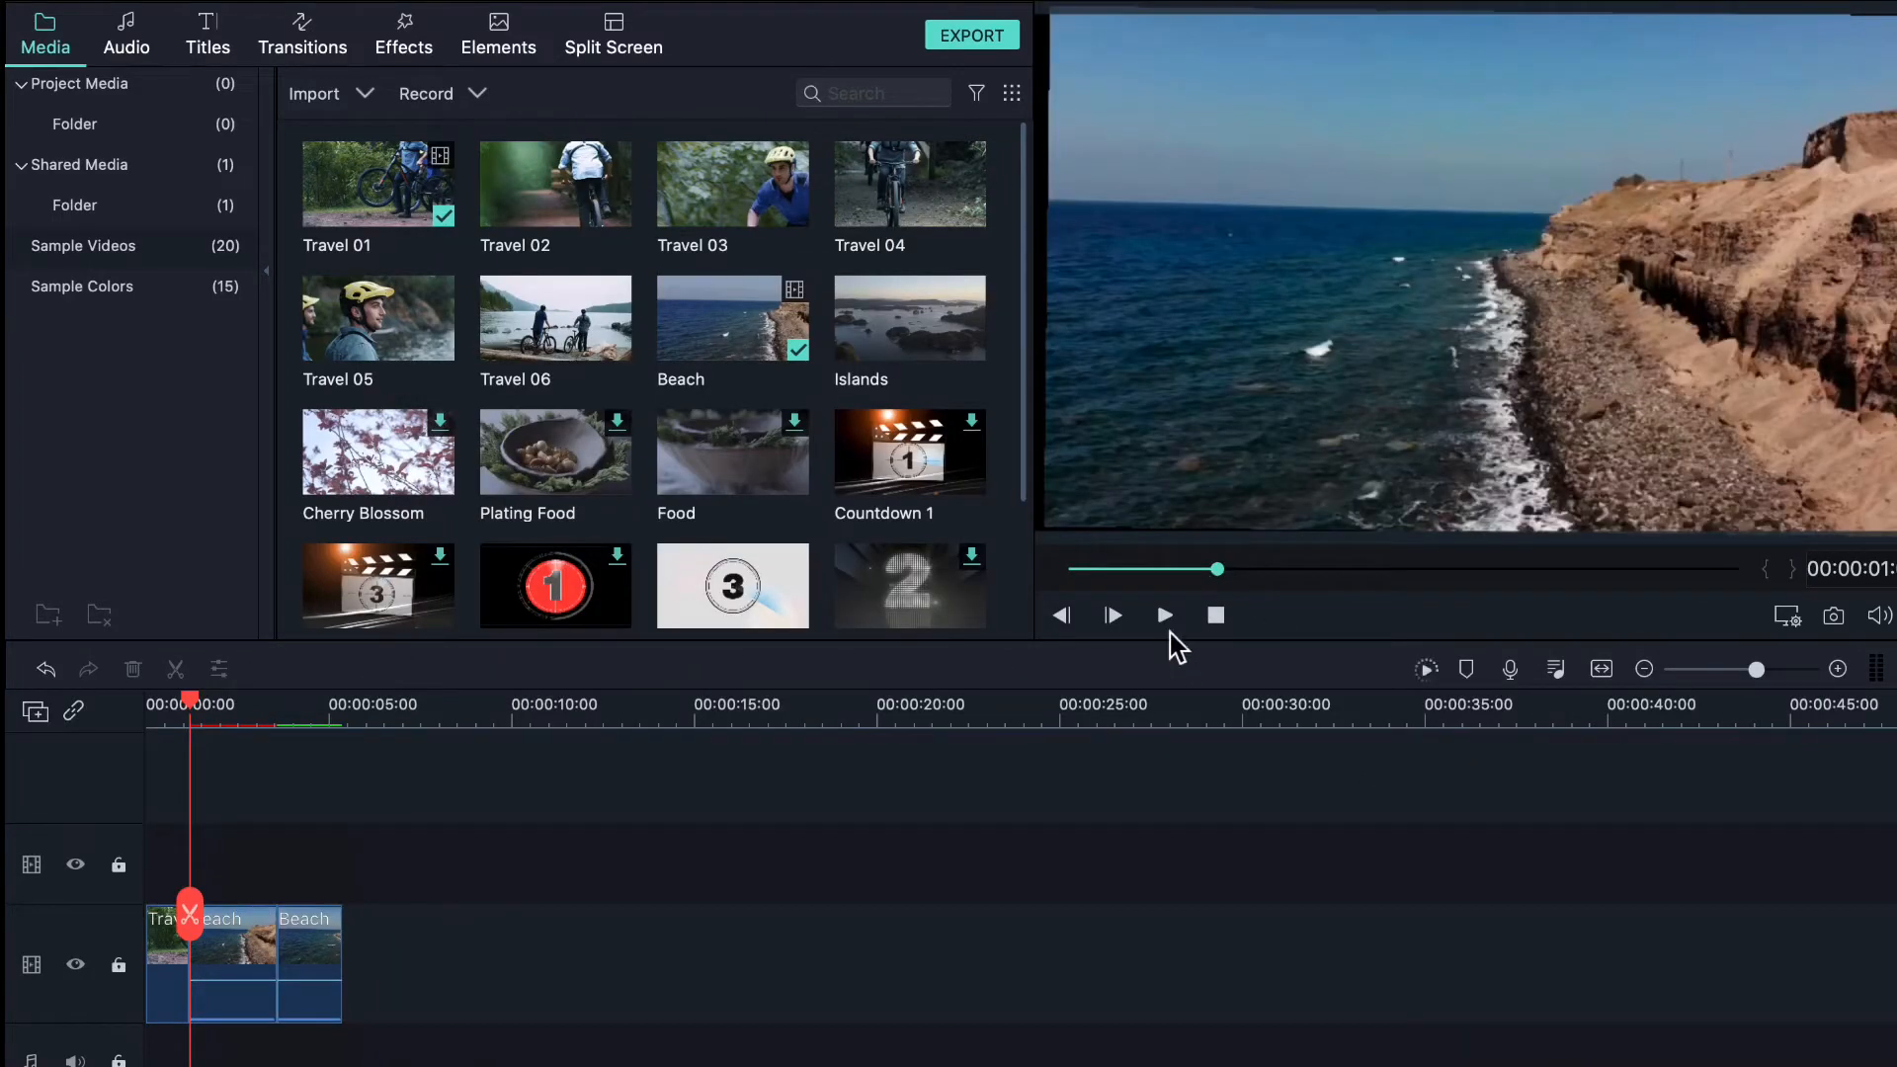
- Play and pause the preview, then split the last Beach clip near the four-second mark
{"action": "left_click", "coordinate": [1167, 621]}
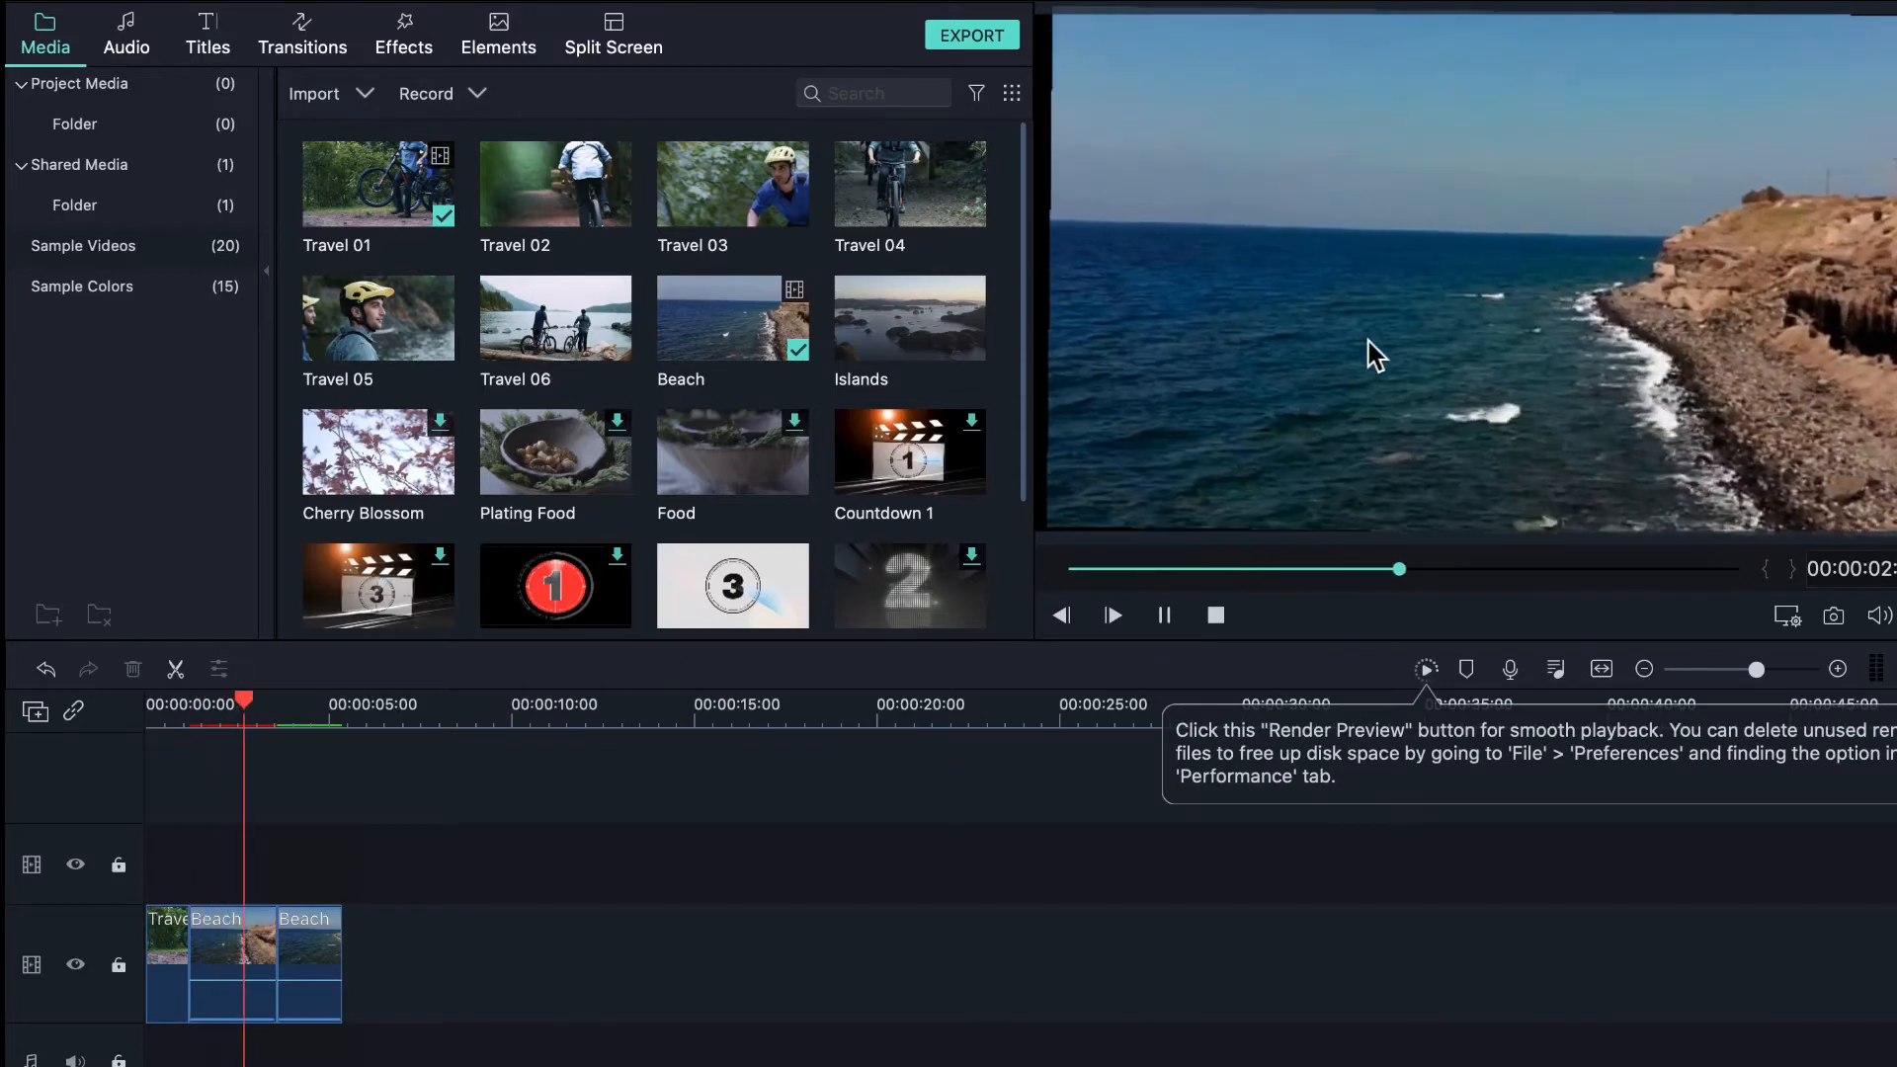
{"action": "left_click", "coordinate": [1162, 627]}
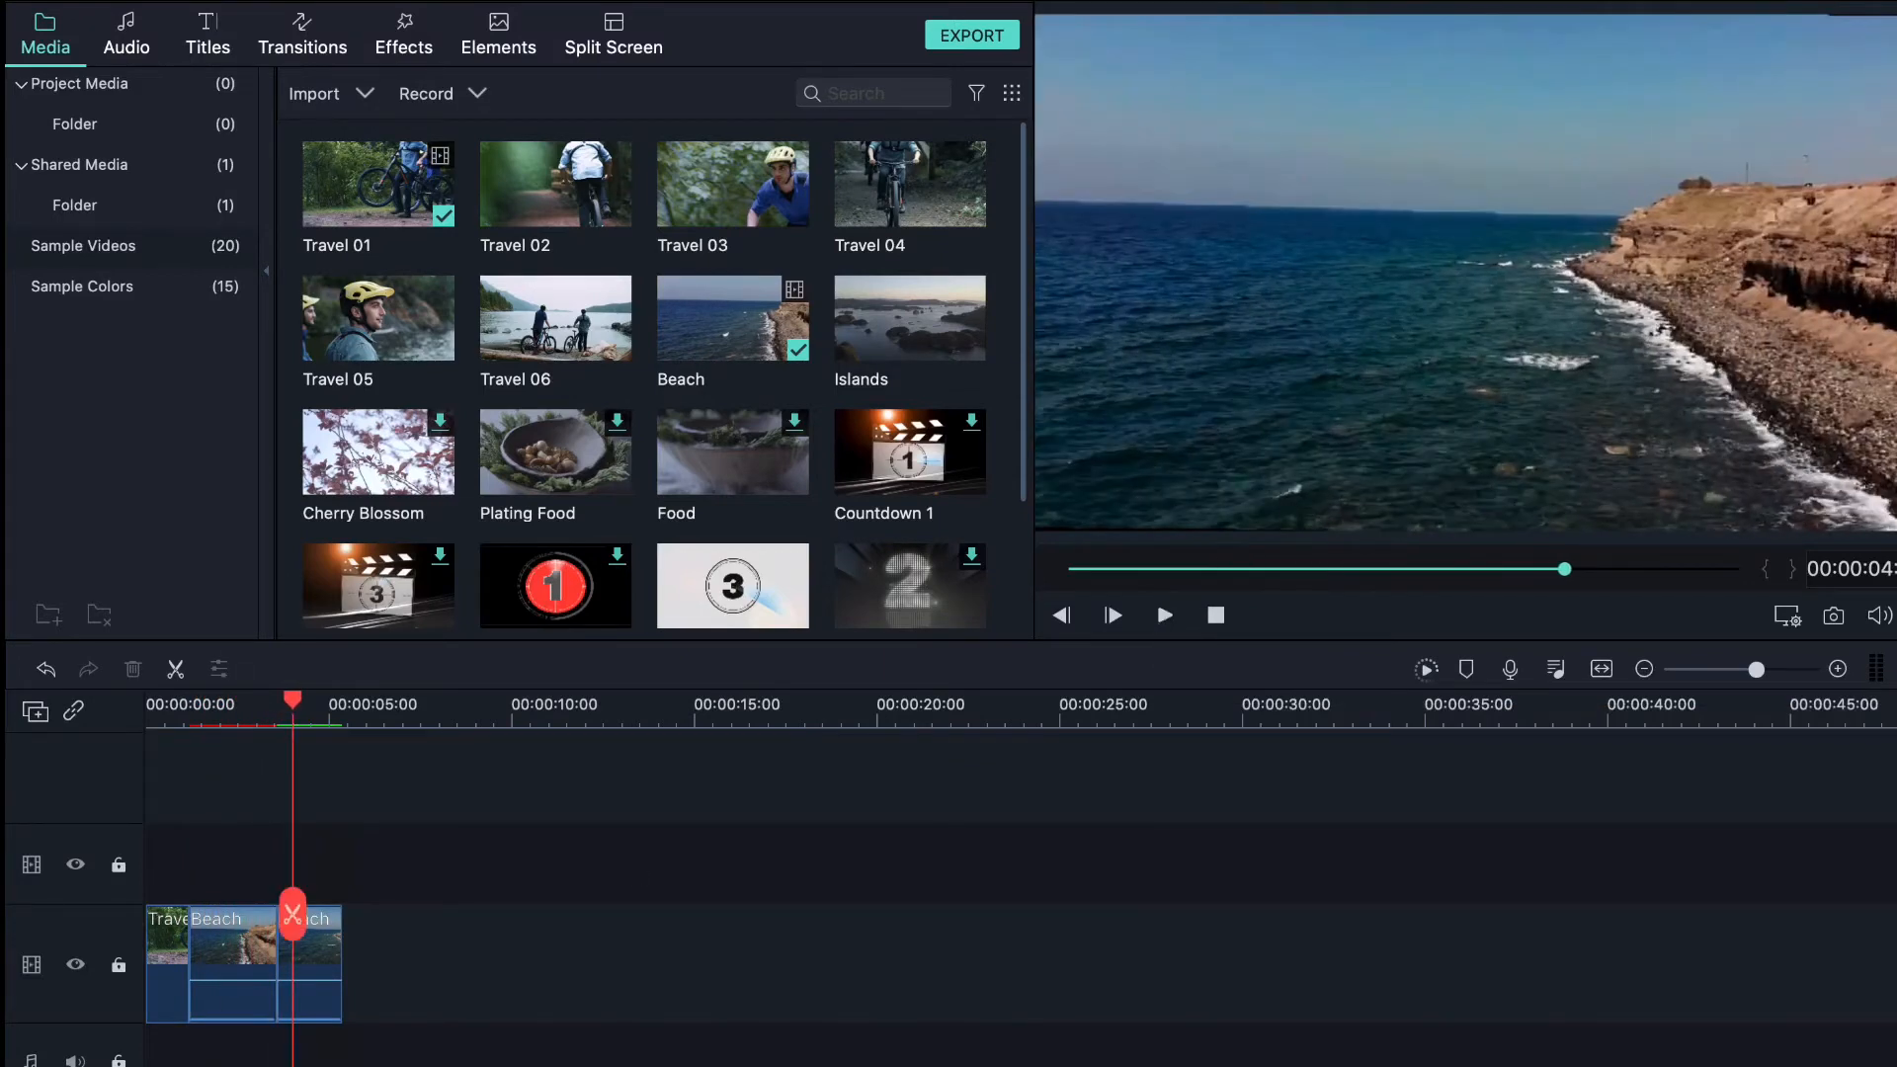
{"action": "right_click", "coordinate": [331, 966]}
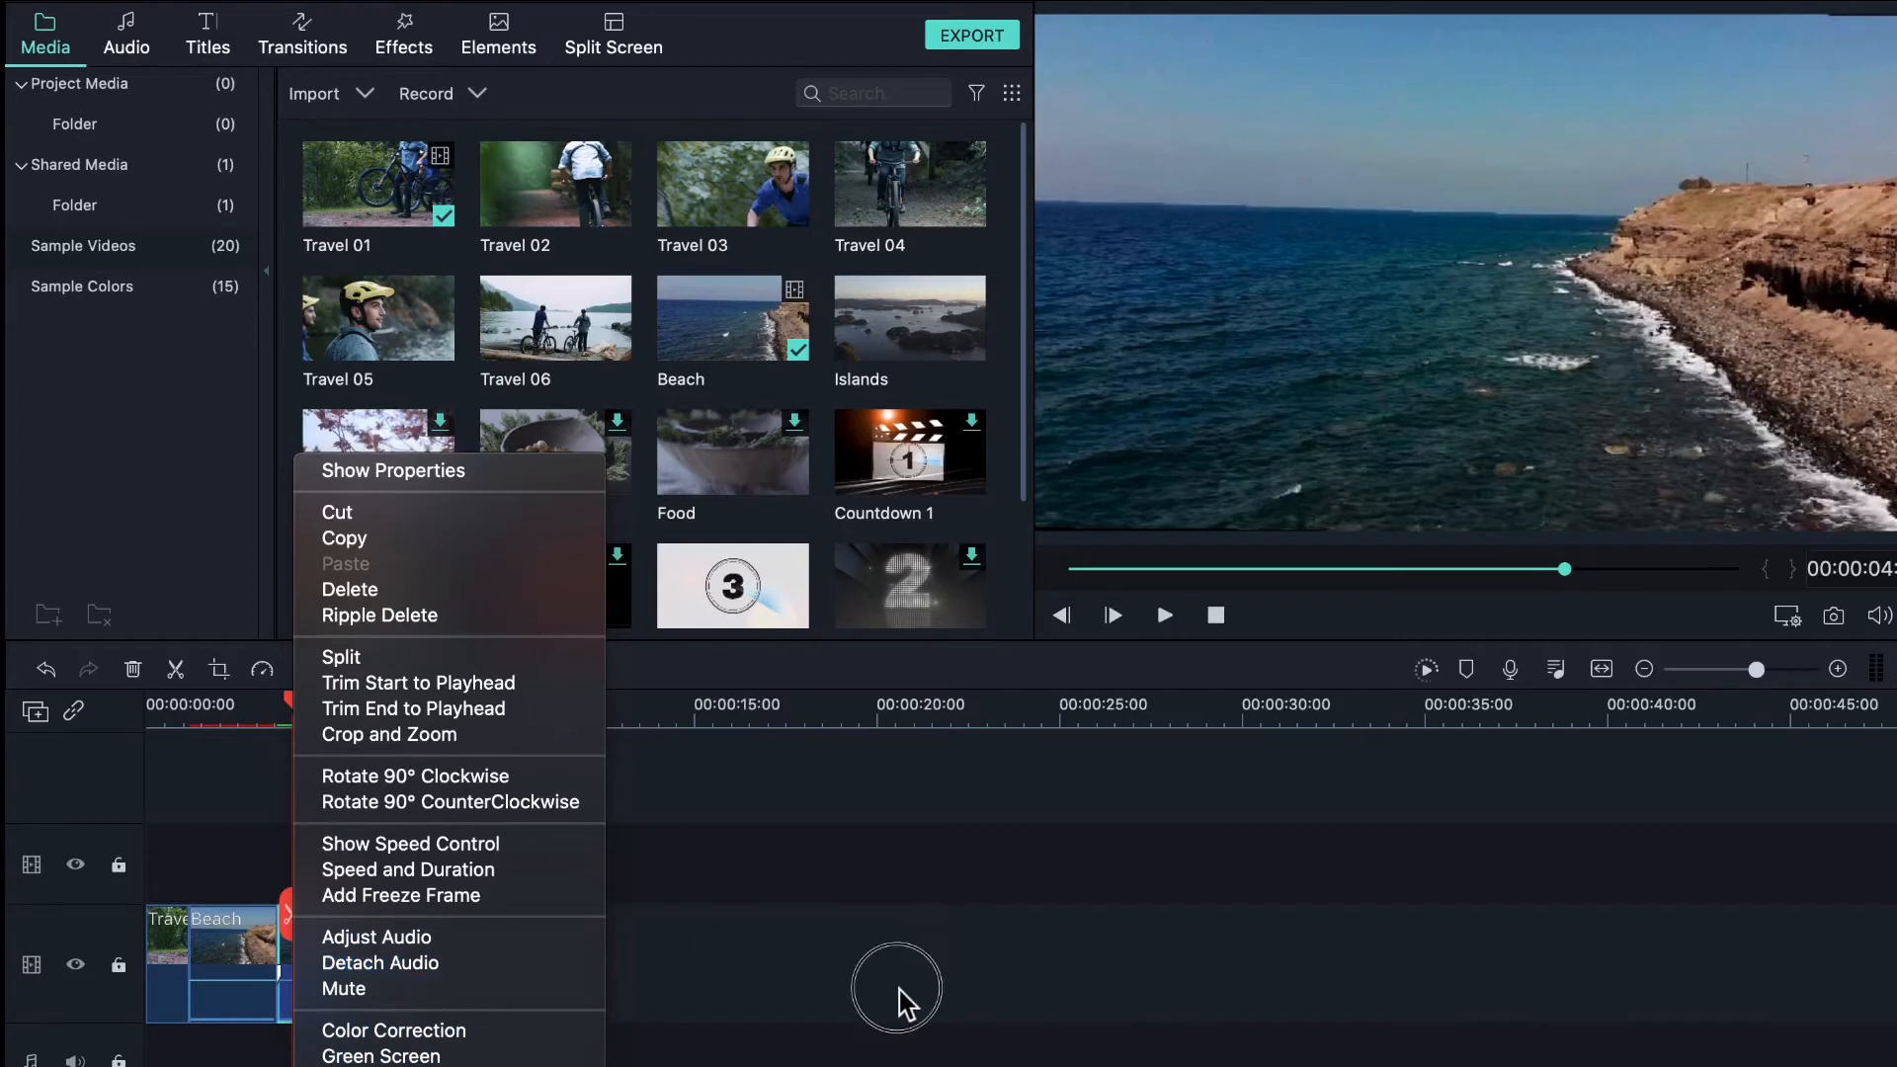
{"action": "left_click", "coordinate": [869, 993]}
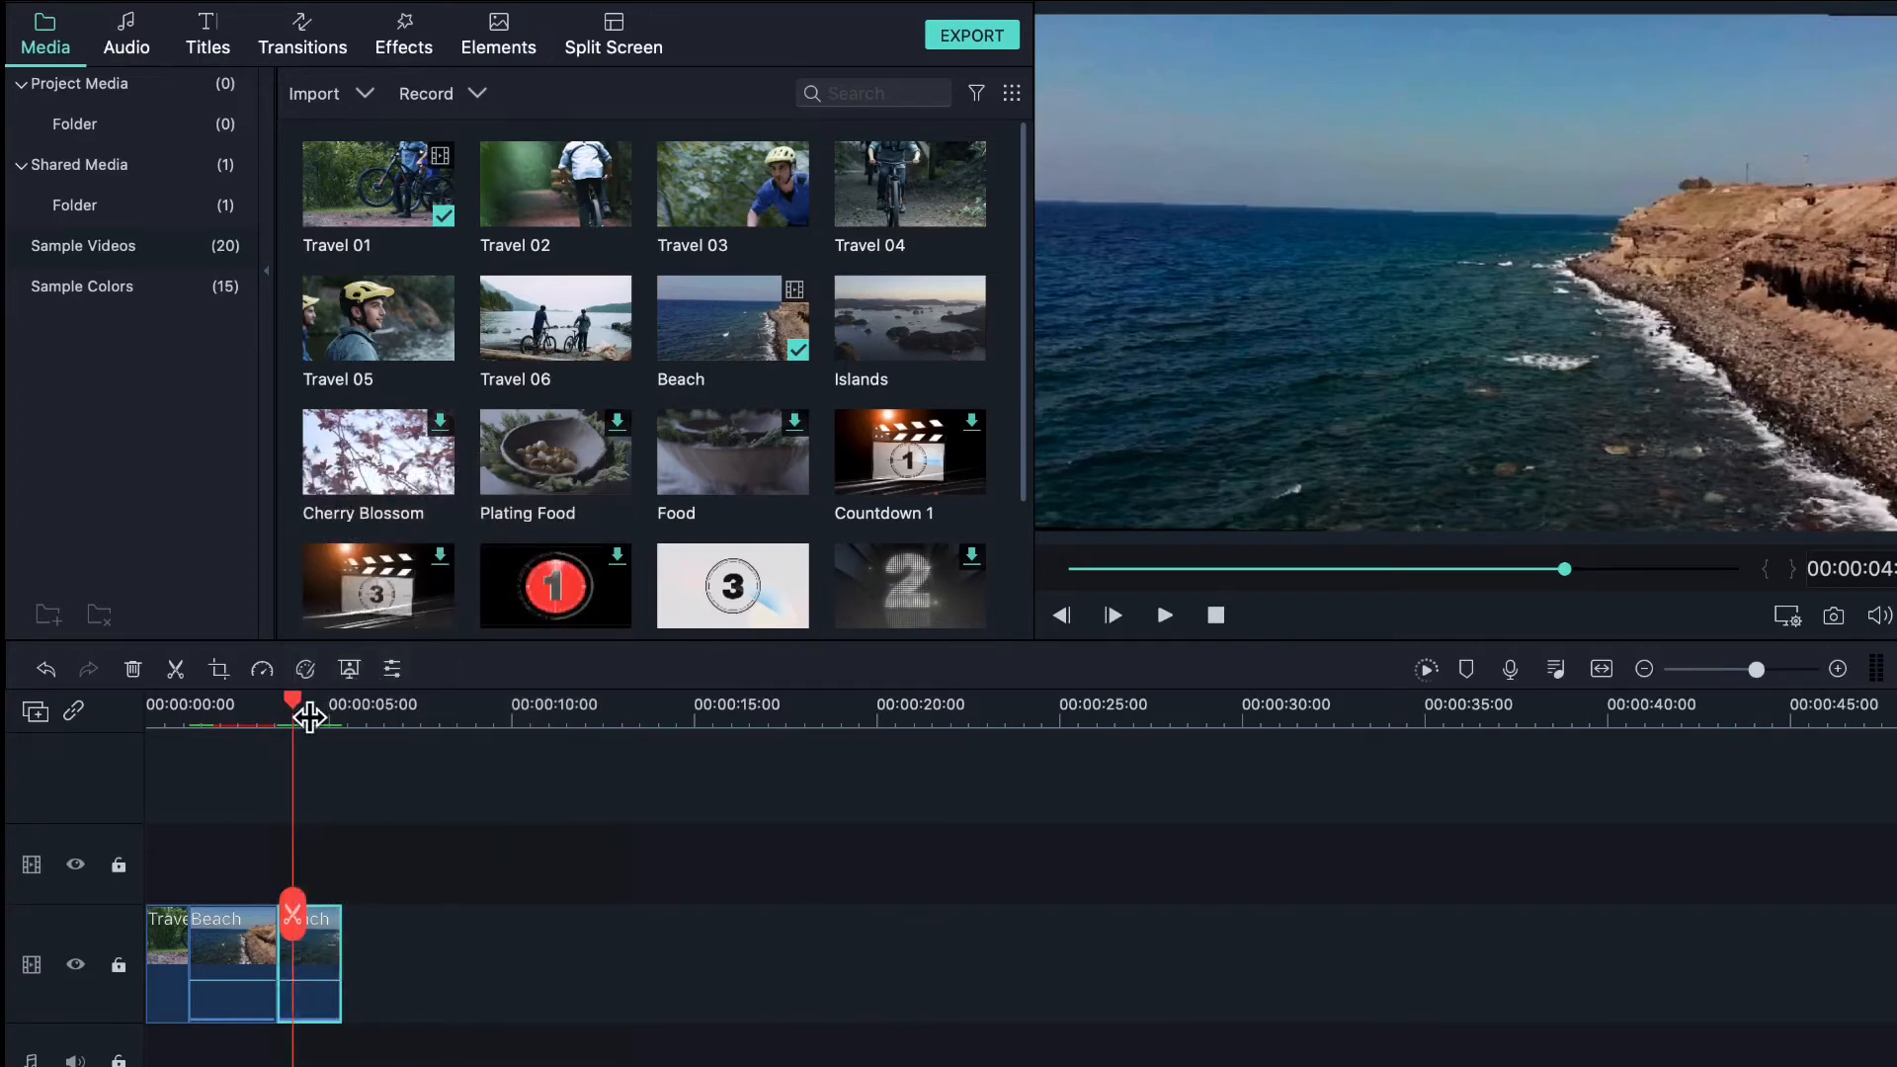
{"action": "left_click", "coordinate": [186, 674]}
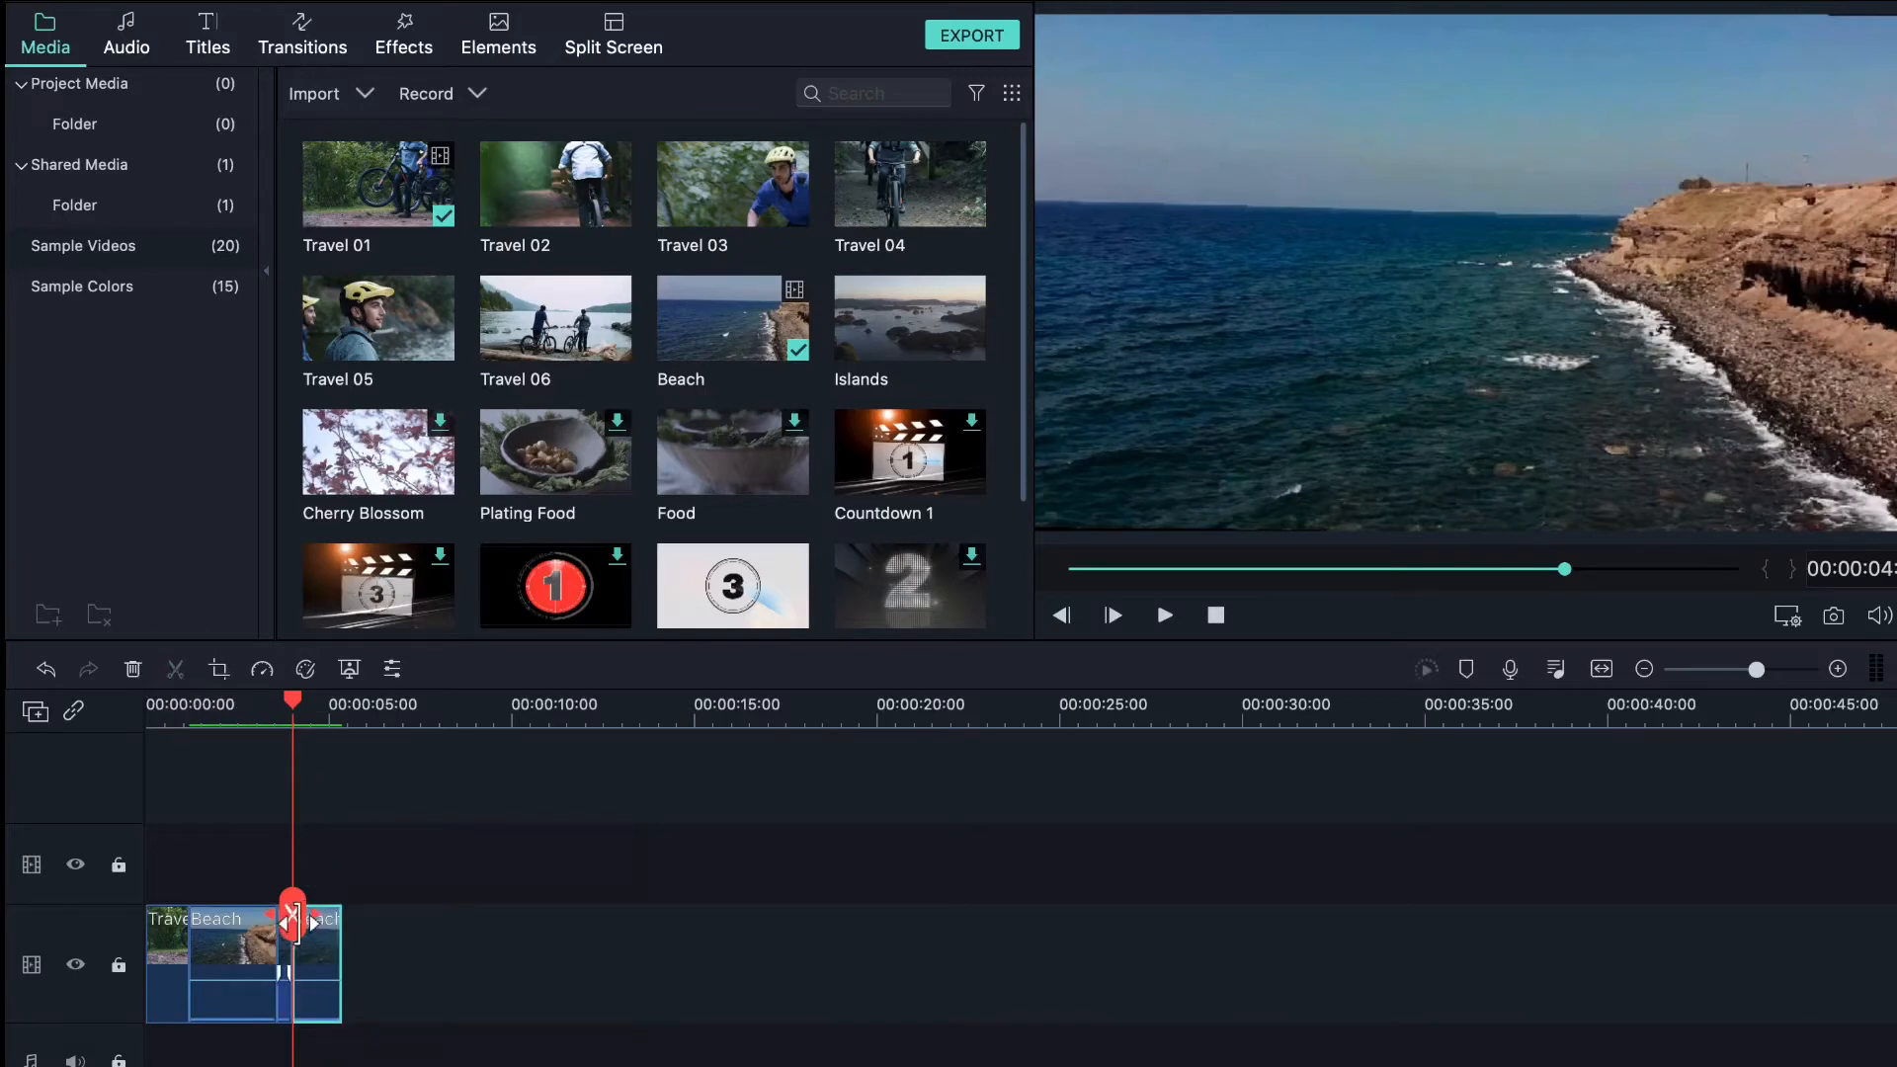
{"action": "mouse_move", "coordinate": [333, 918]}
{"action": "left_mouse_down"}
{"action": "mouse_move", "coordinate": [352, 923]}
{"action": "mouse_move", "coordinate": [320, 908]}
{"action": "left_mouse_up"}
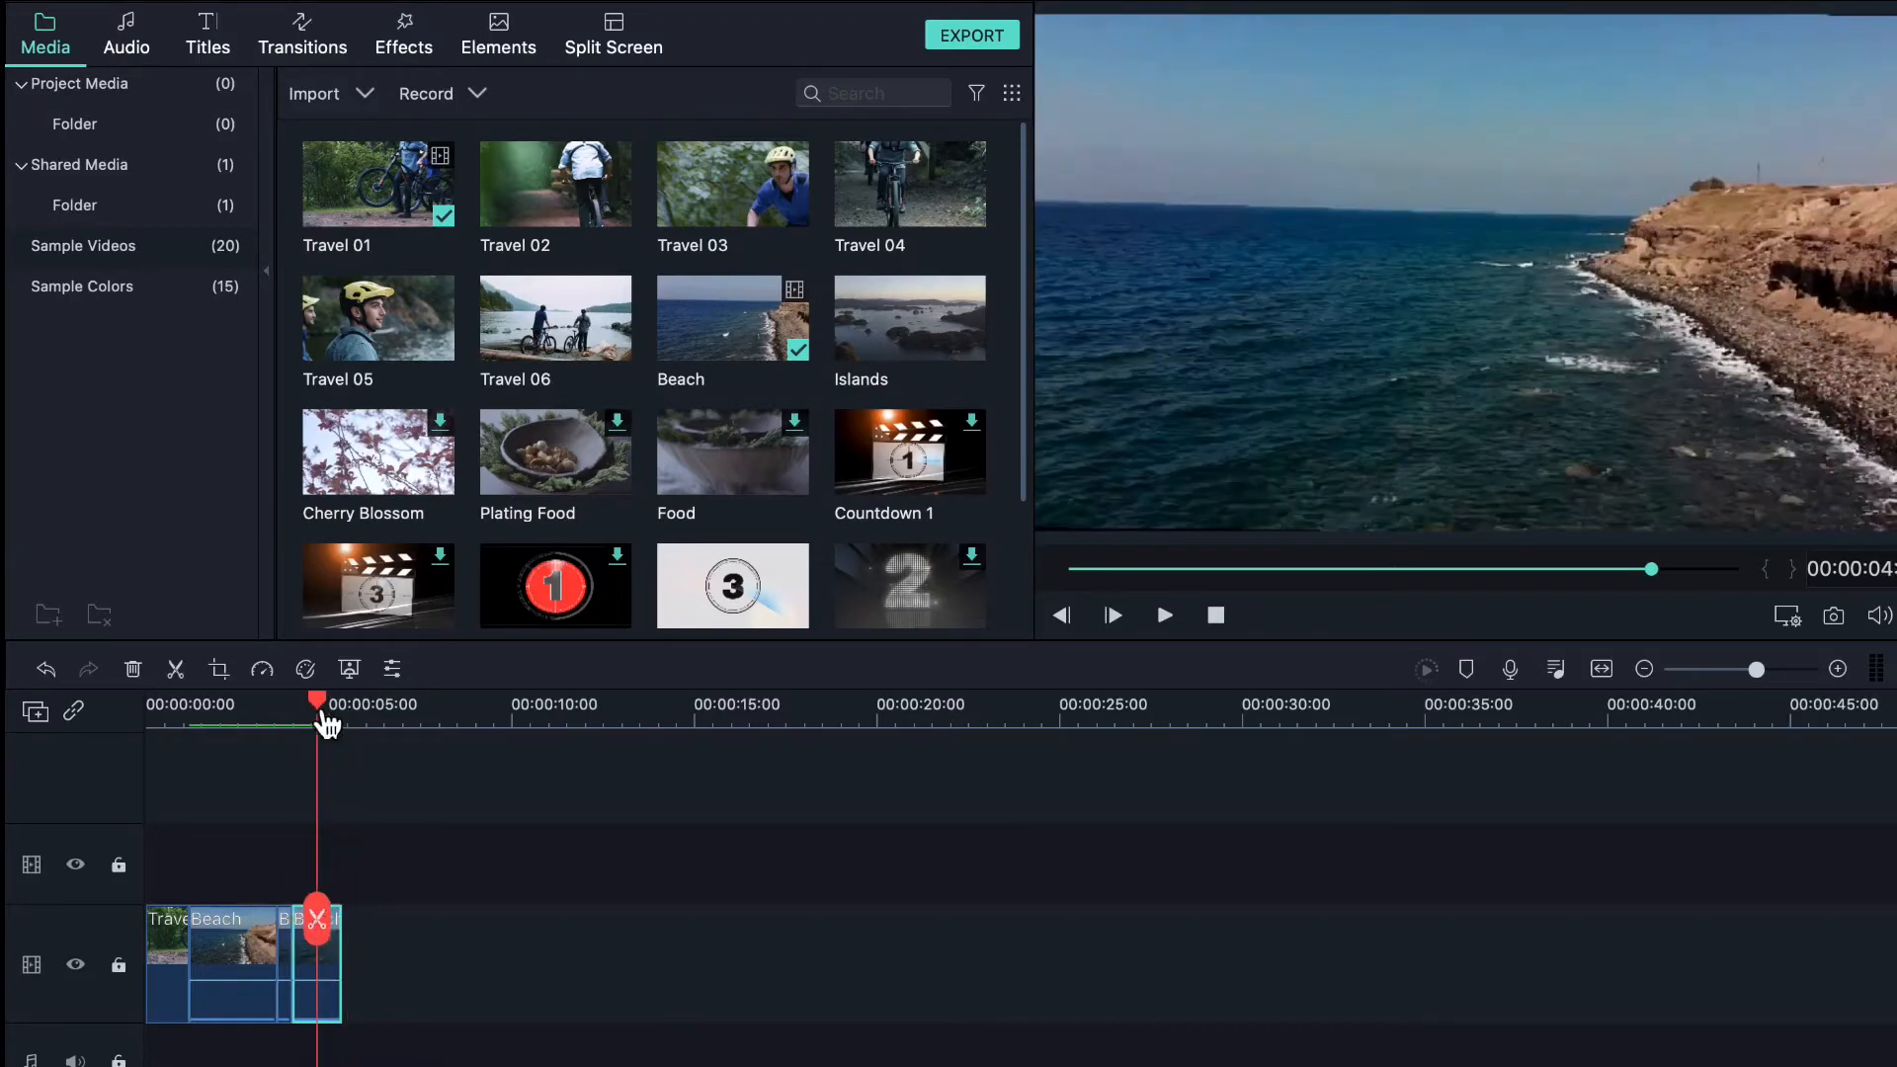
{"action": "left_click_drag", "start_coordinate": [318, 704], "coordinate": [433, 739]}
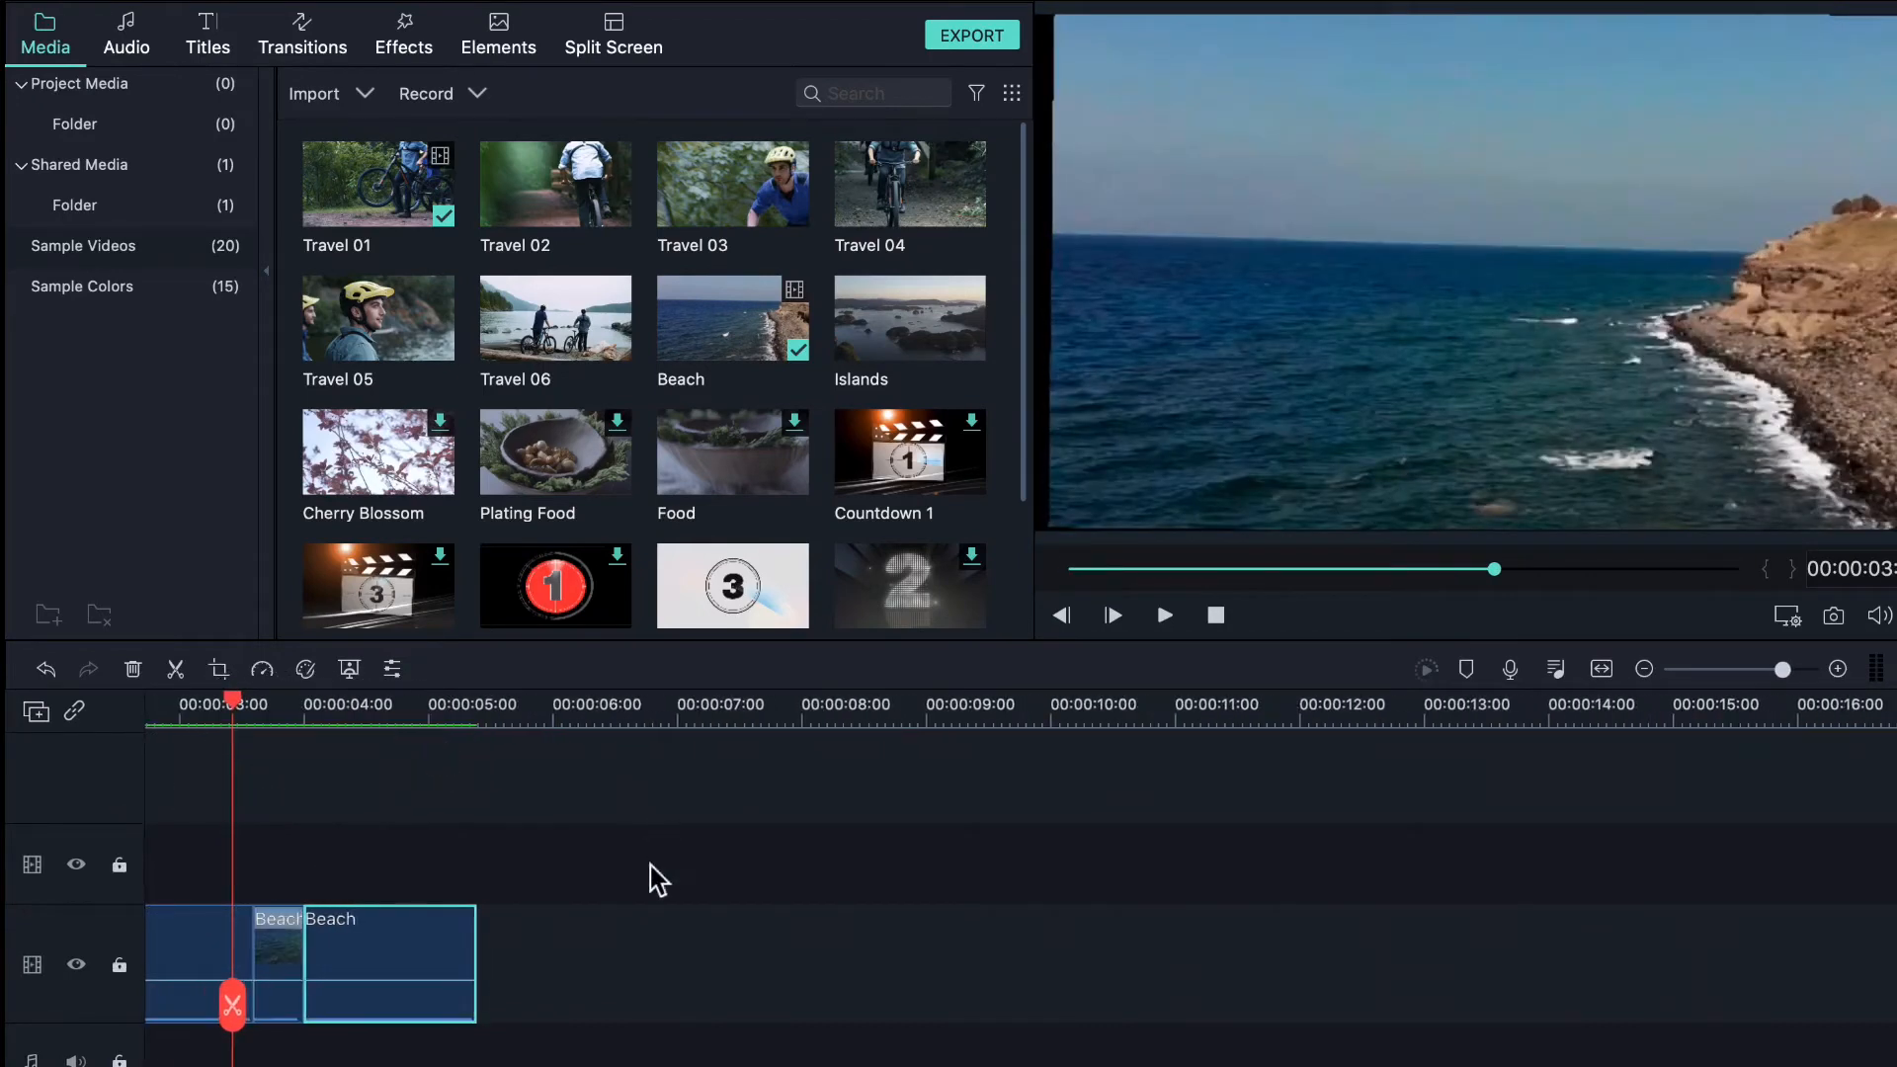
{"action": "scroll", "coordinate": [651, 865], "scroll_direction": "left", "scroll_amount": 2}
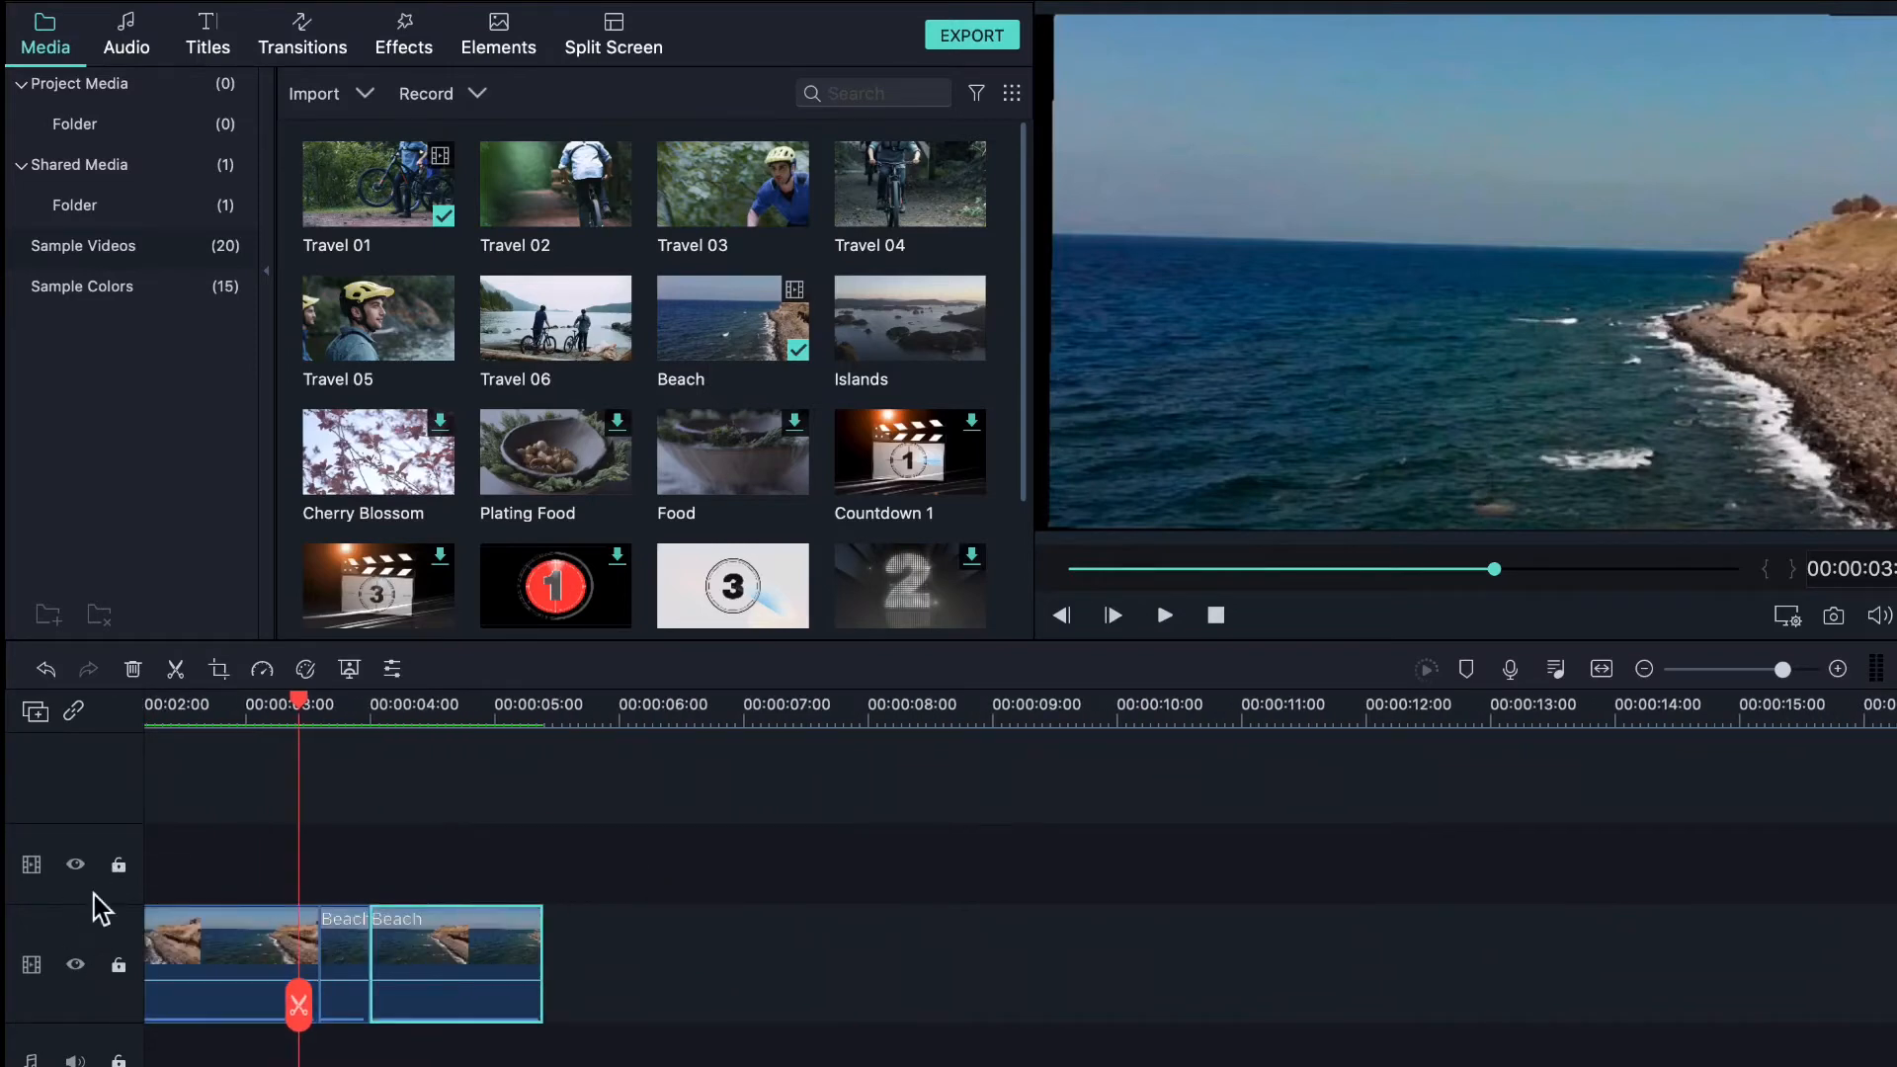
{"action": "left_click", "coordinate": [38, 713]}
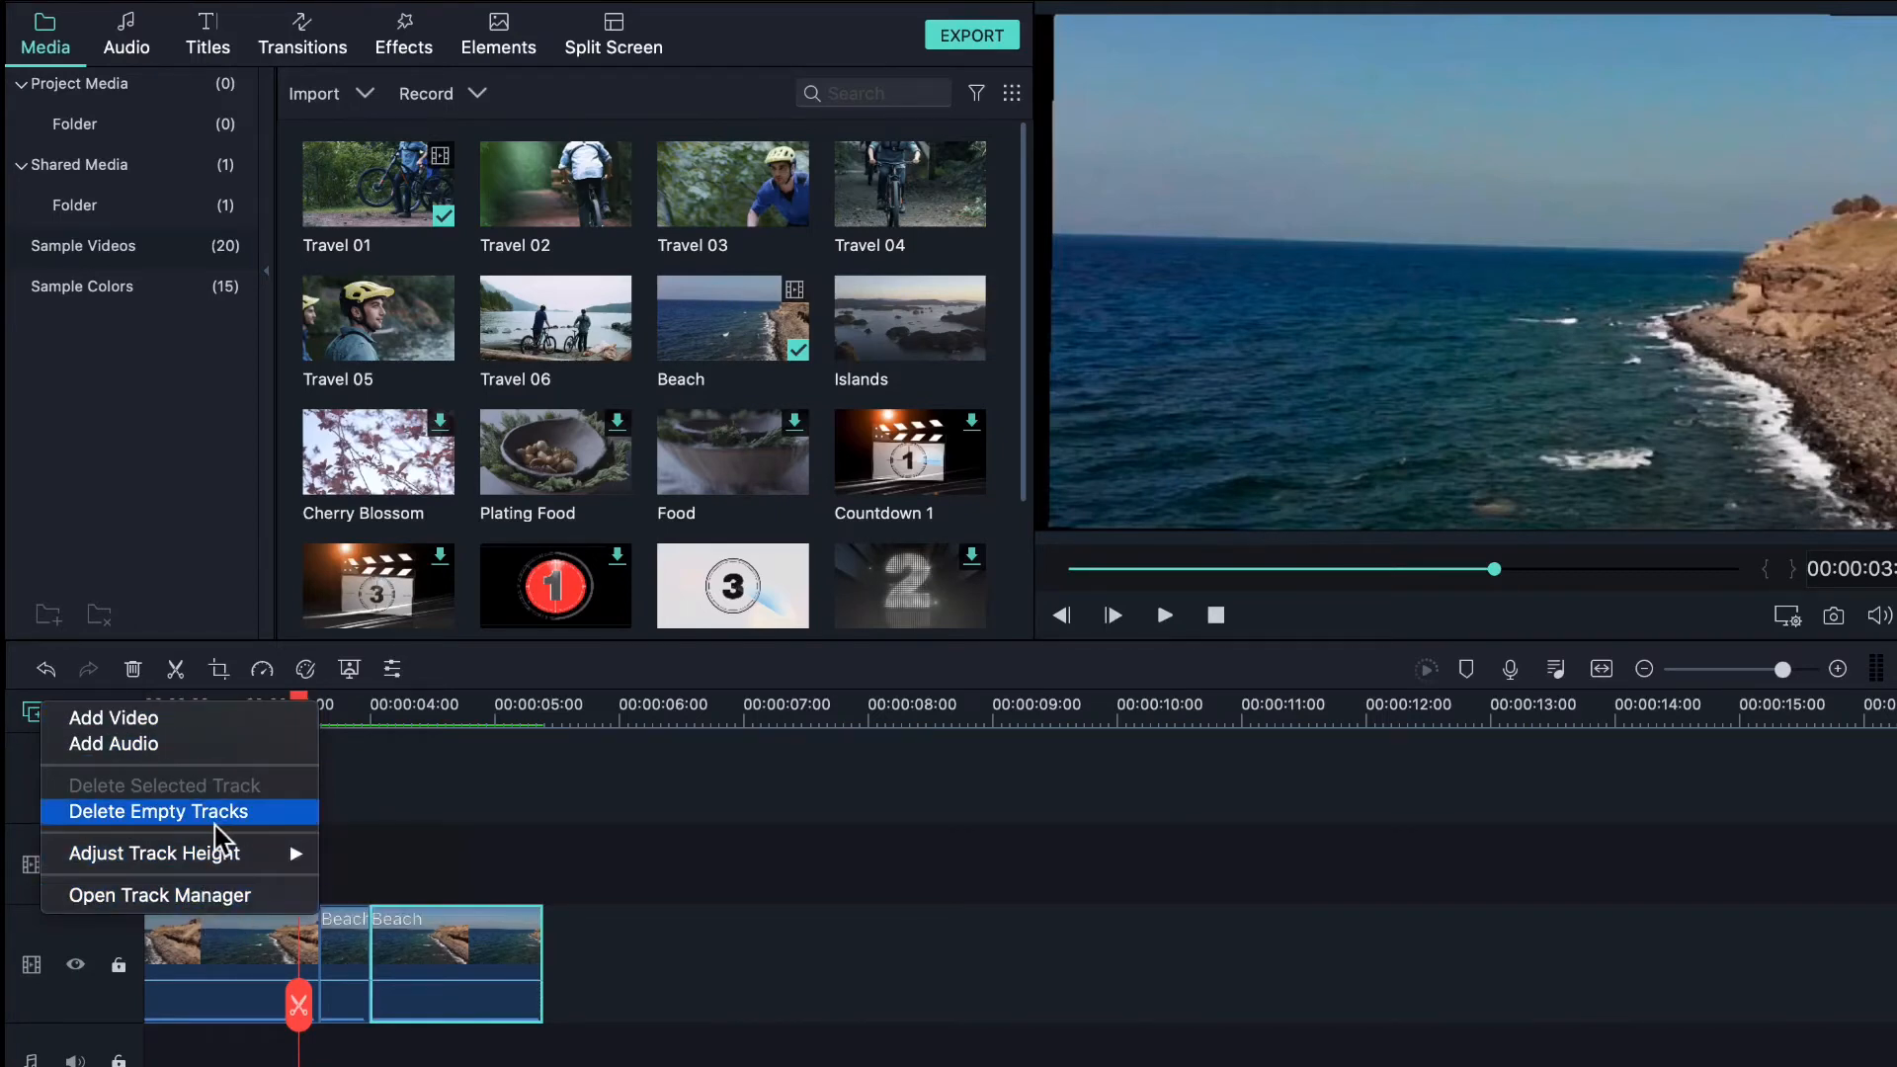
{"action": "left_click", "coordinate": [873, 784]}
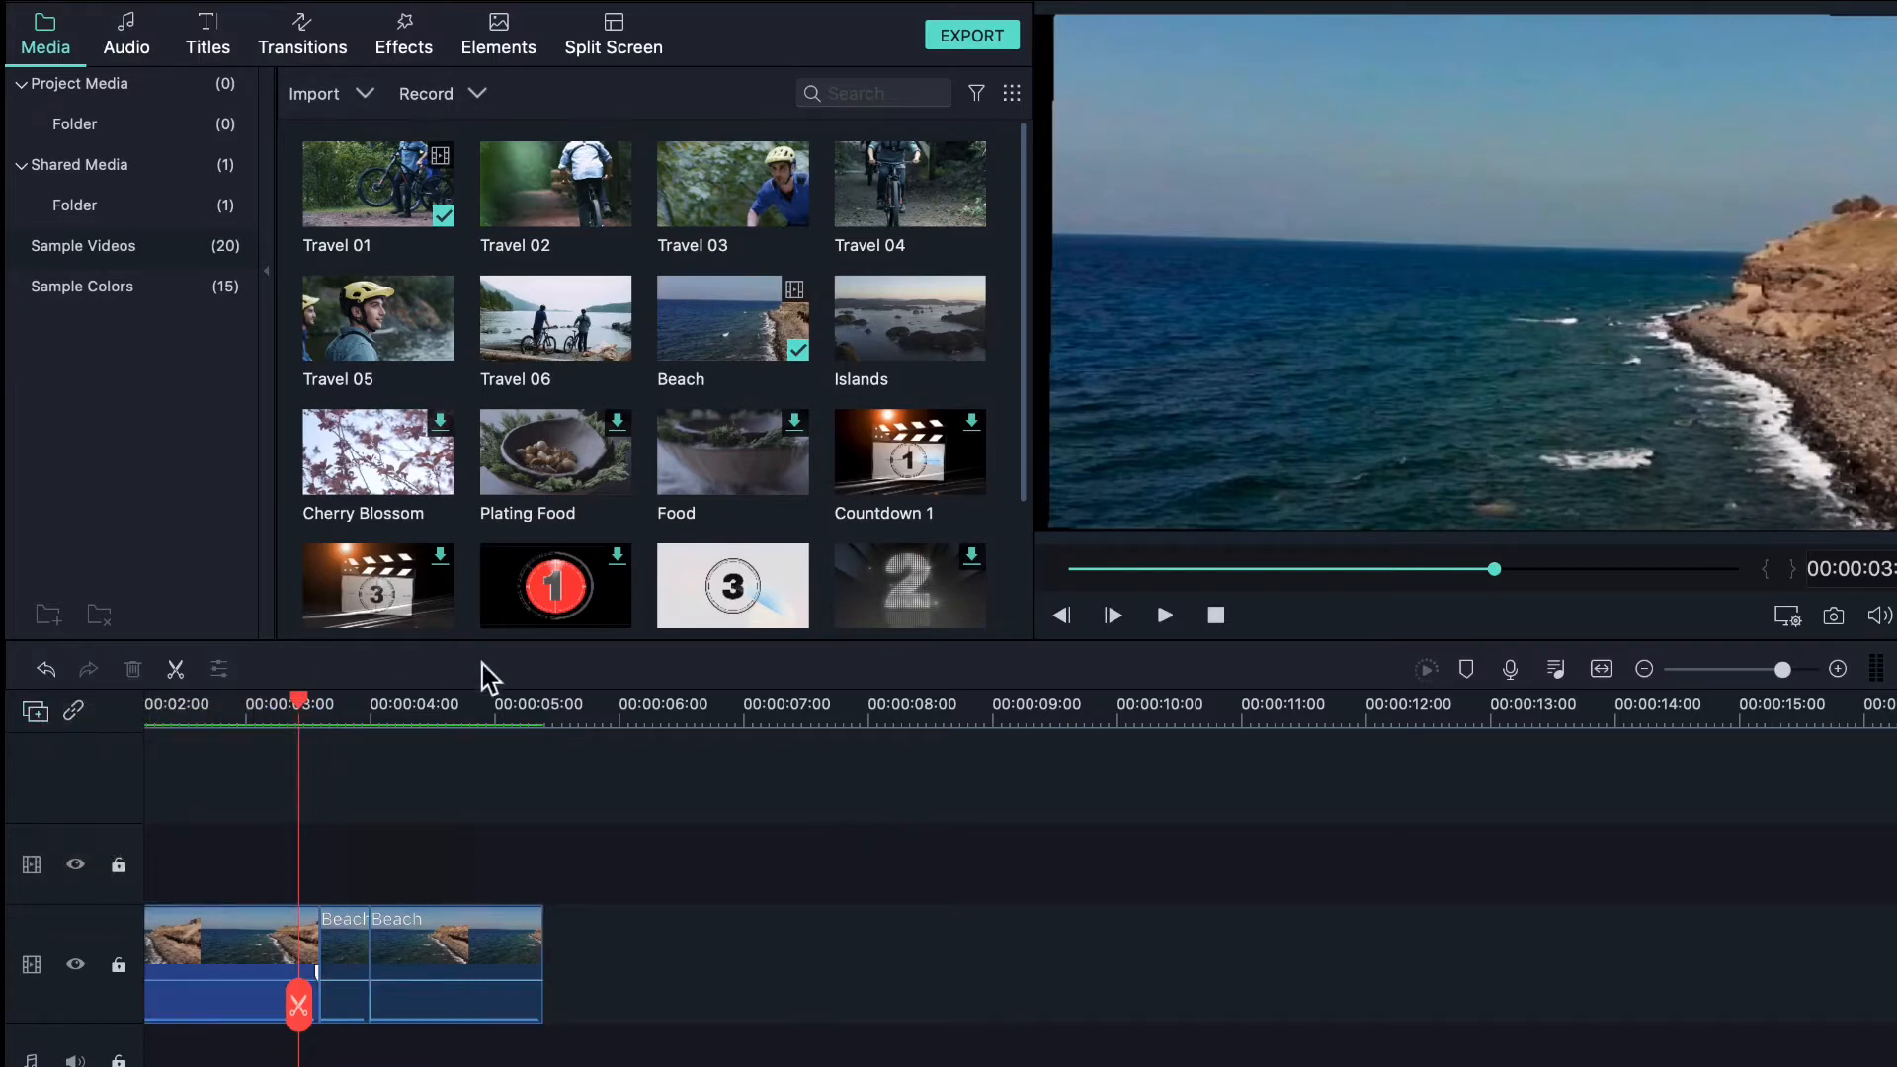
{"action": "left_click", "coordinate": [252, 999]}
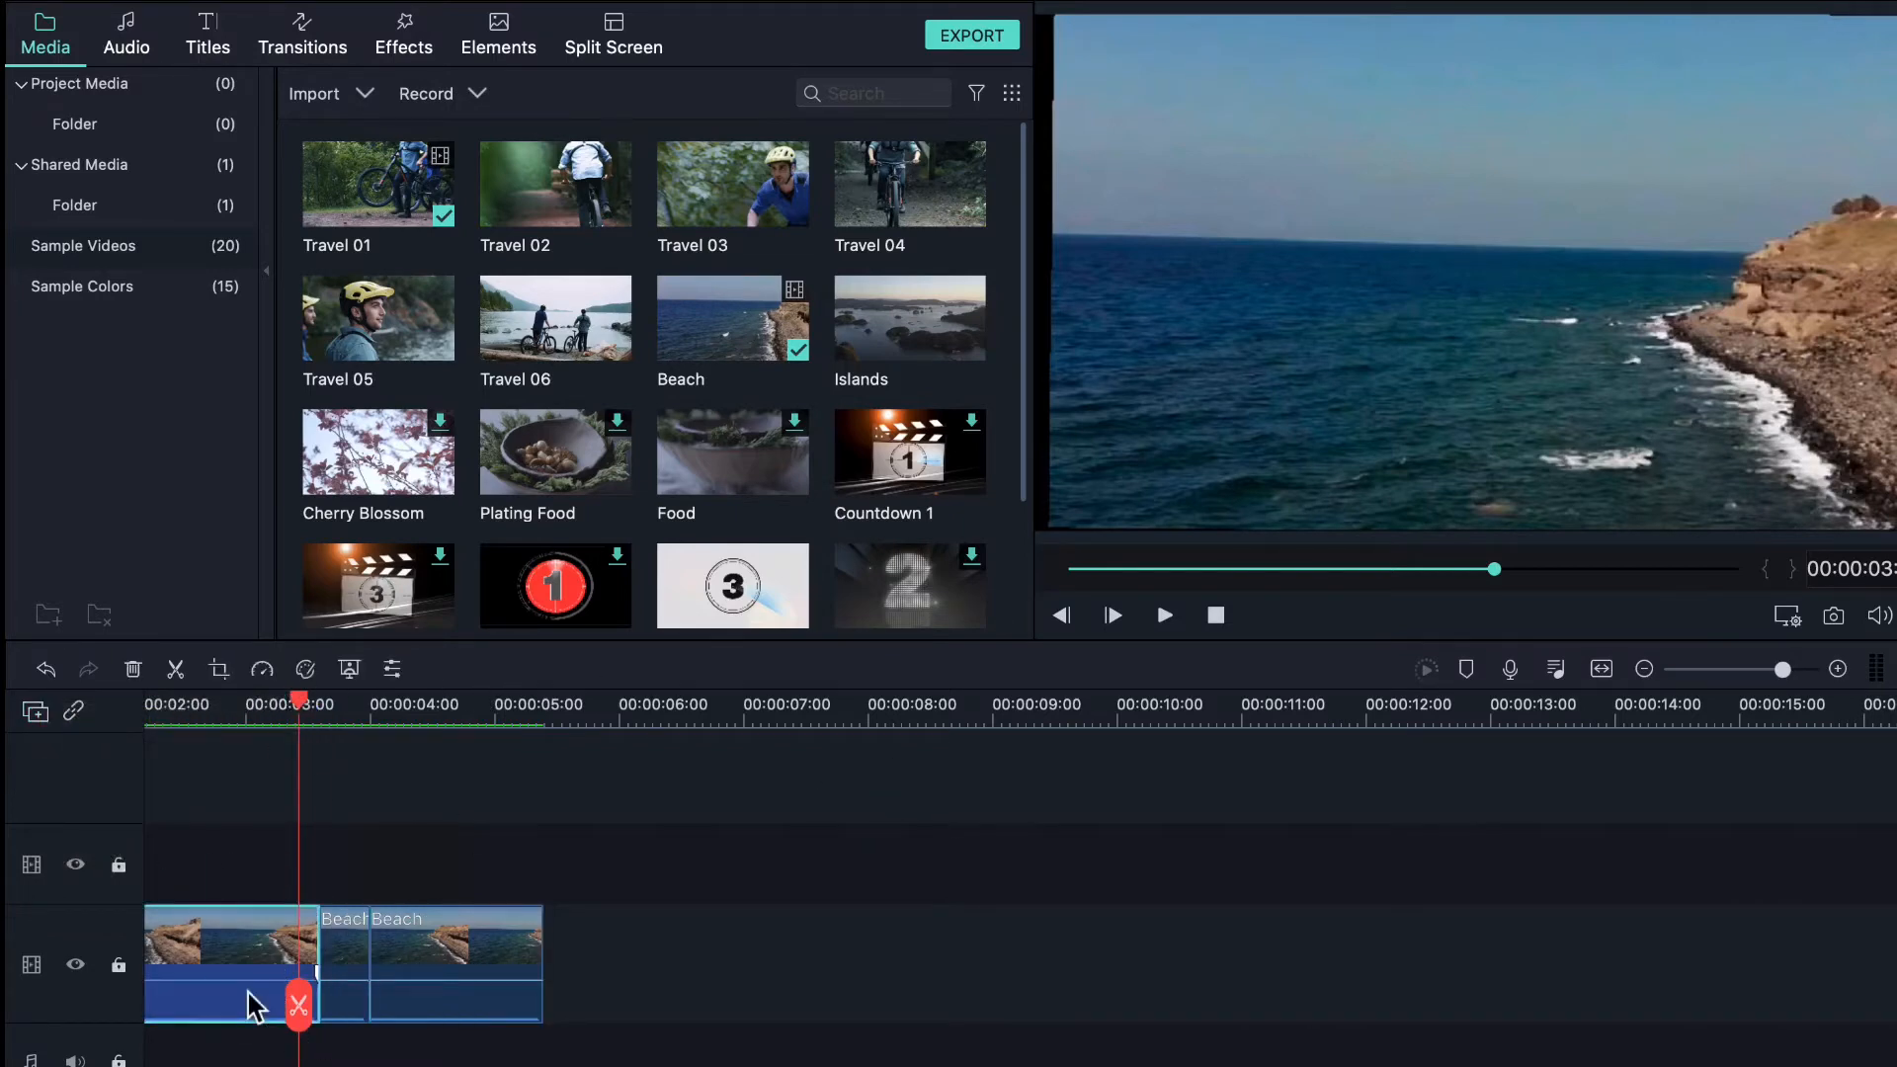
{"action": "left_click", "coordinate": [394, 670]}
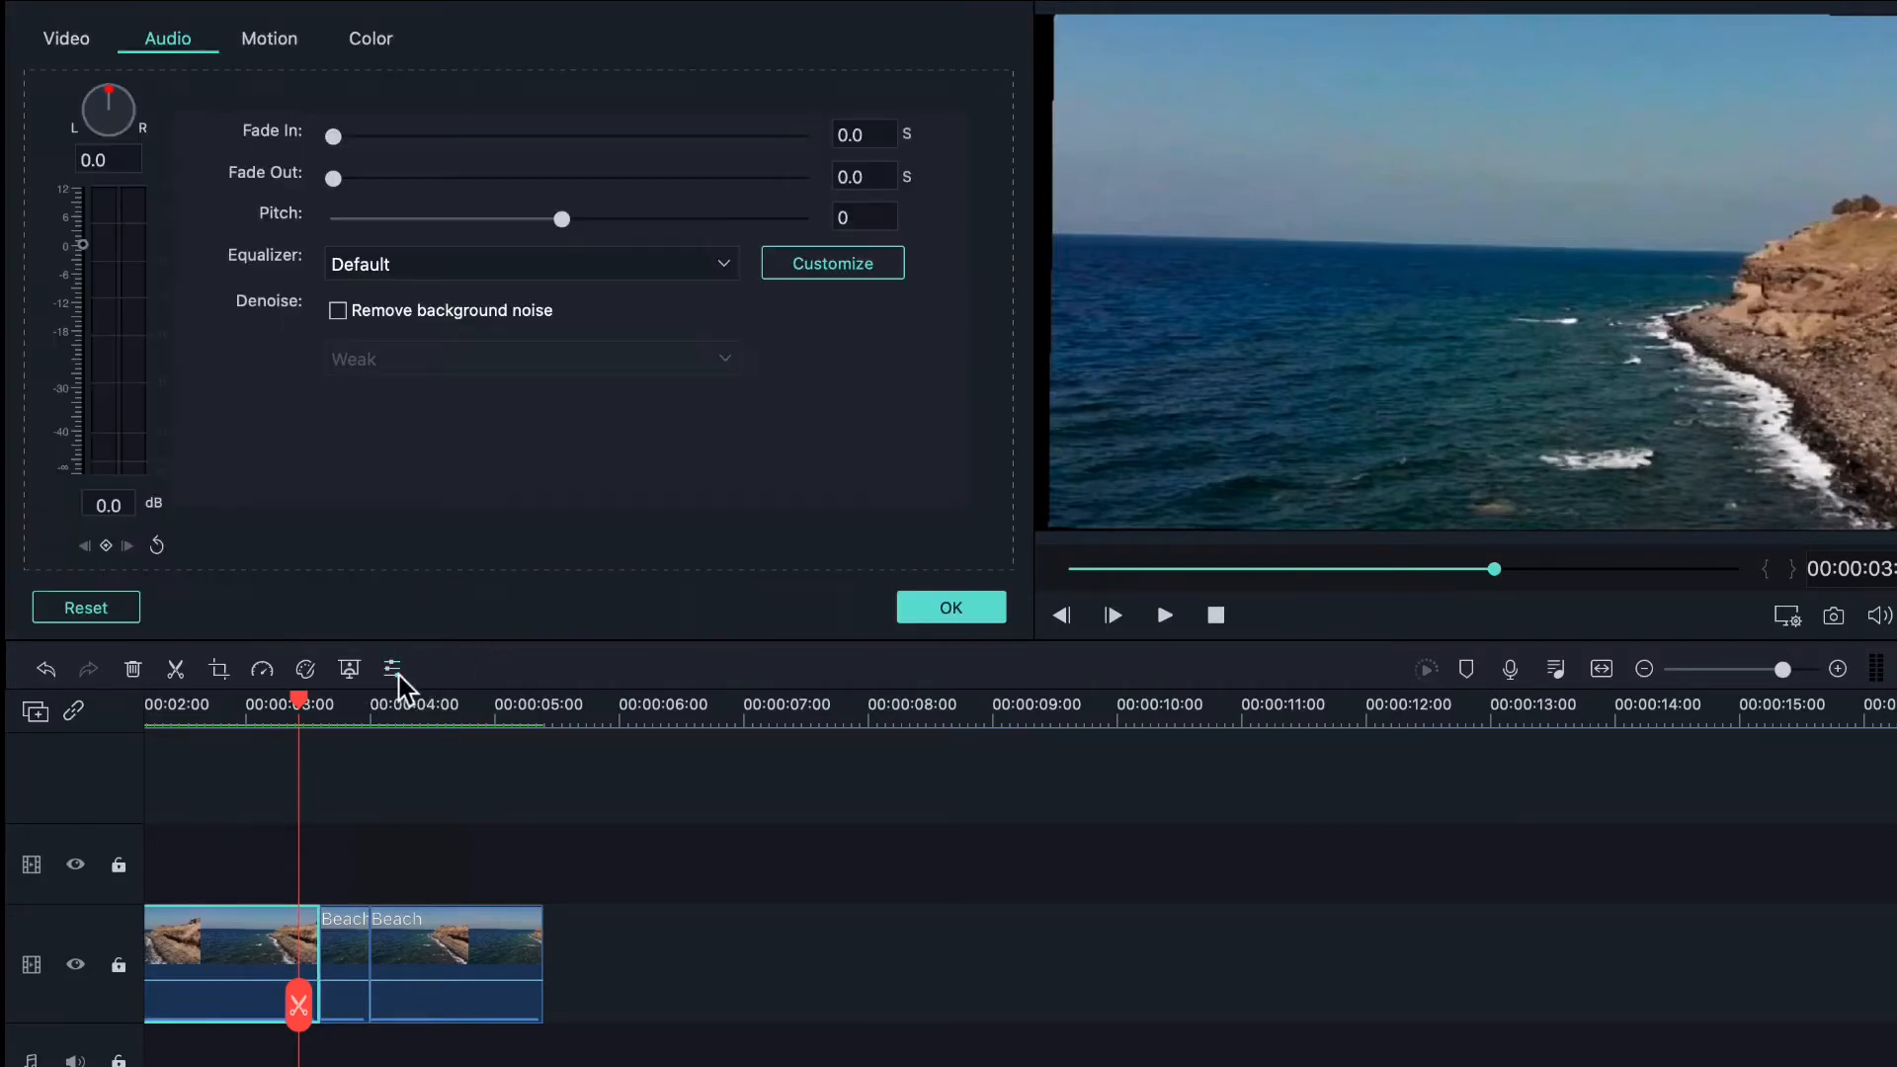
{"action": "left_click", "coordinate": [990, 608]}
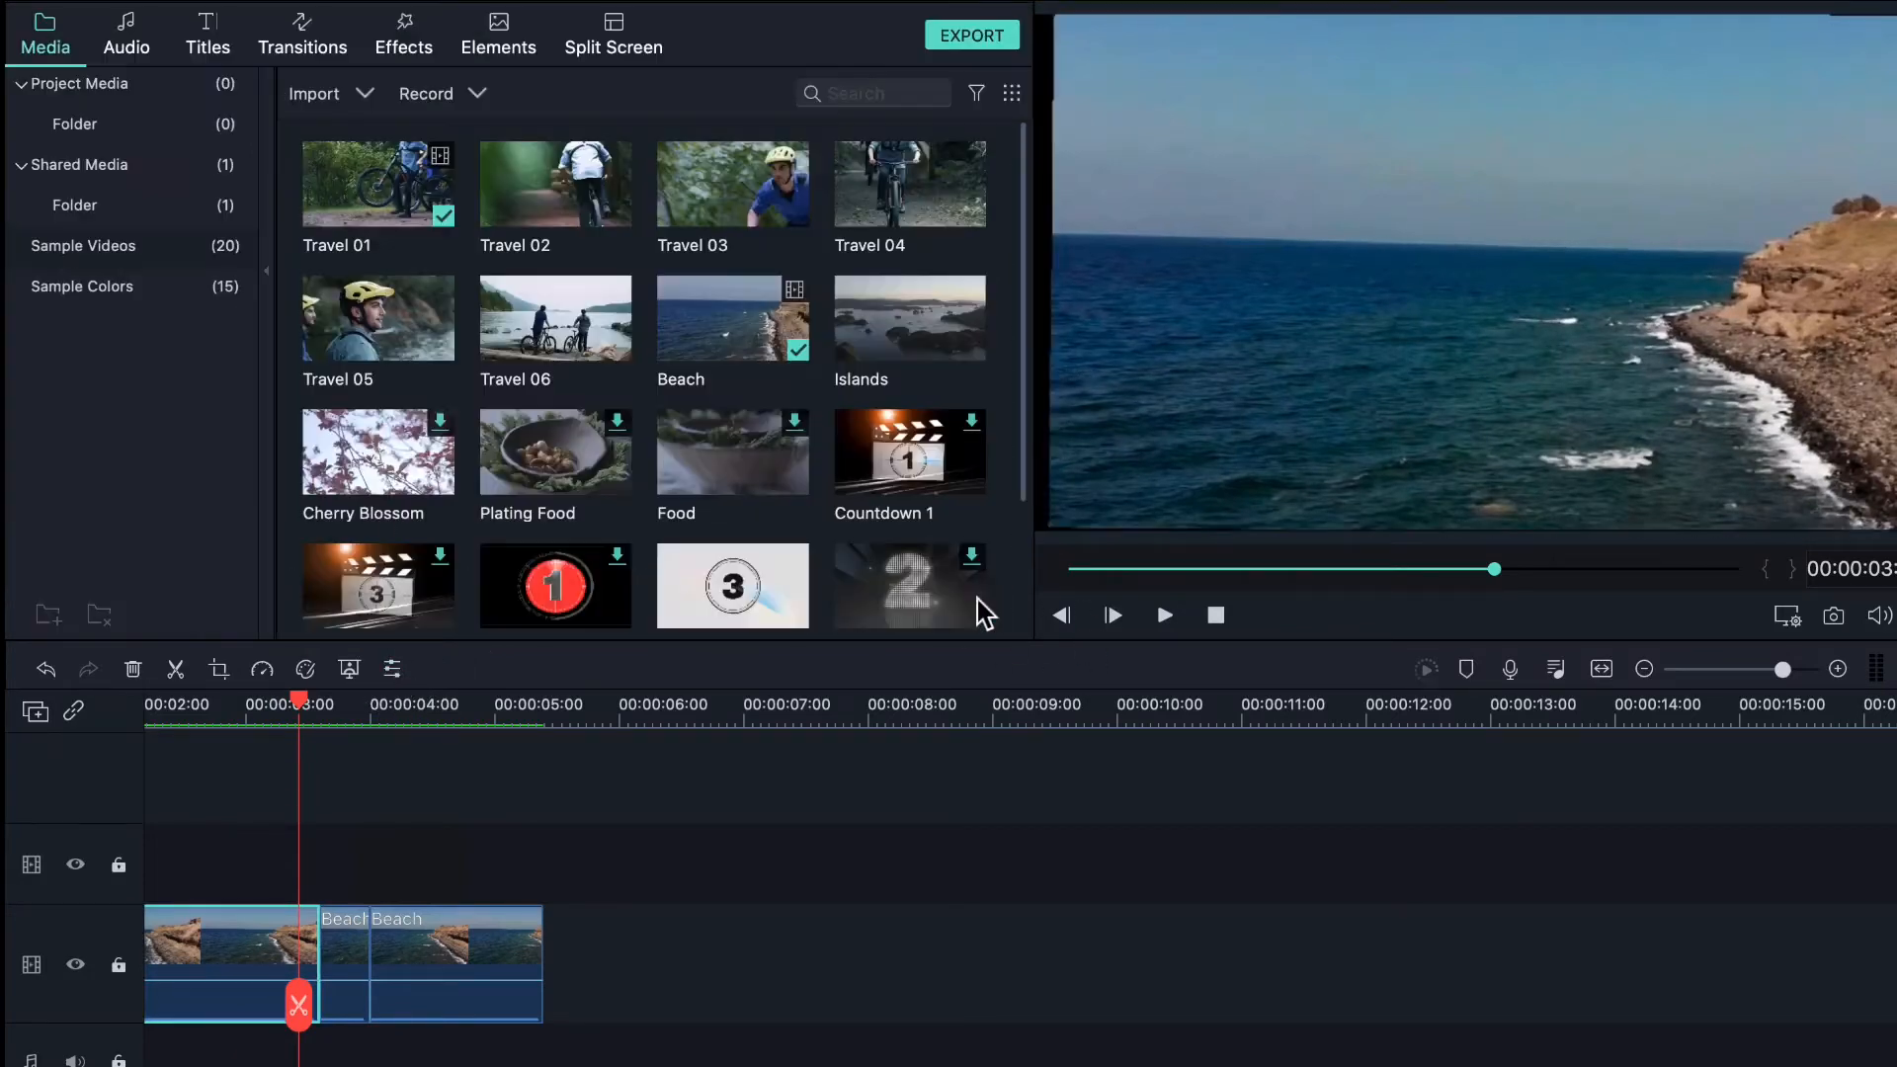
{"action": "left_click", "coordinate": [358, 679]}
{"action": "scroll", "coordinate": [282, 425], "scroll_direction": "down", "scroll_amount": 1}
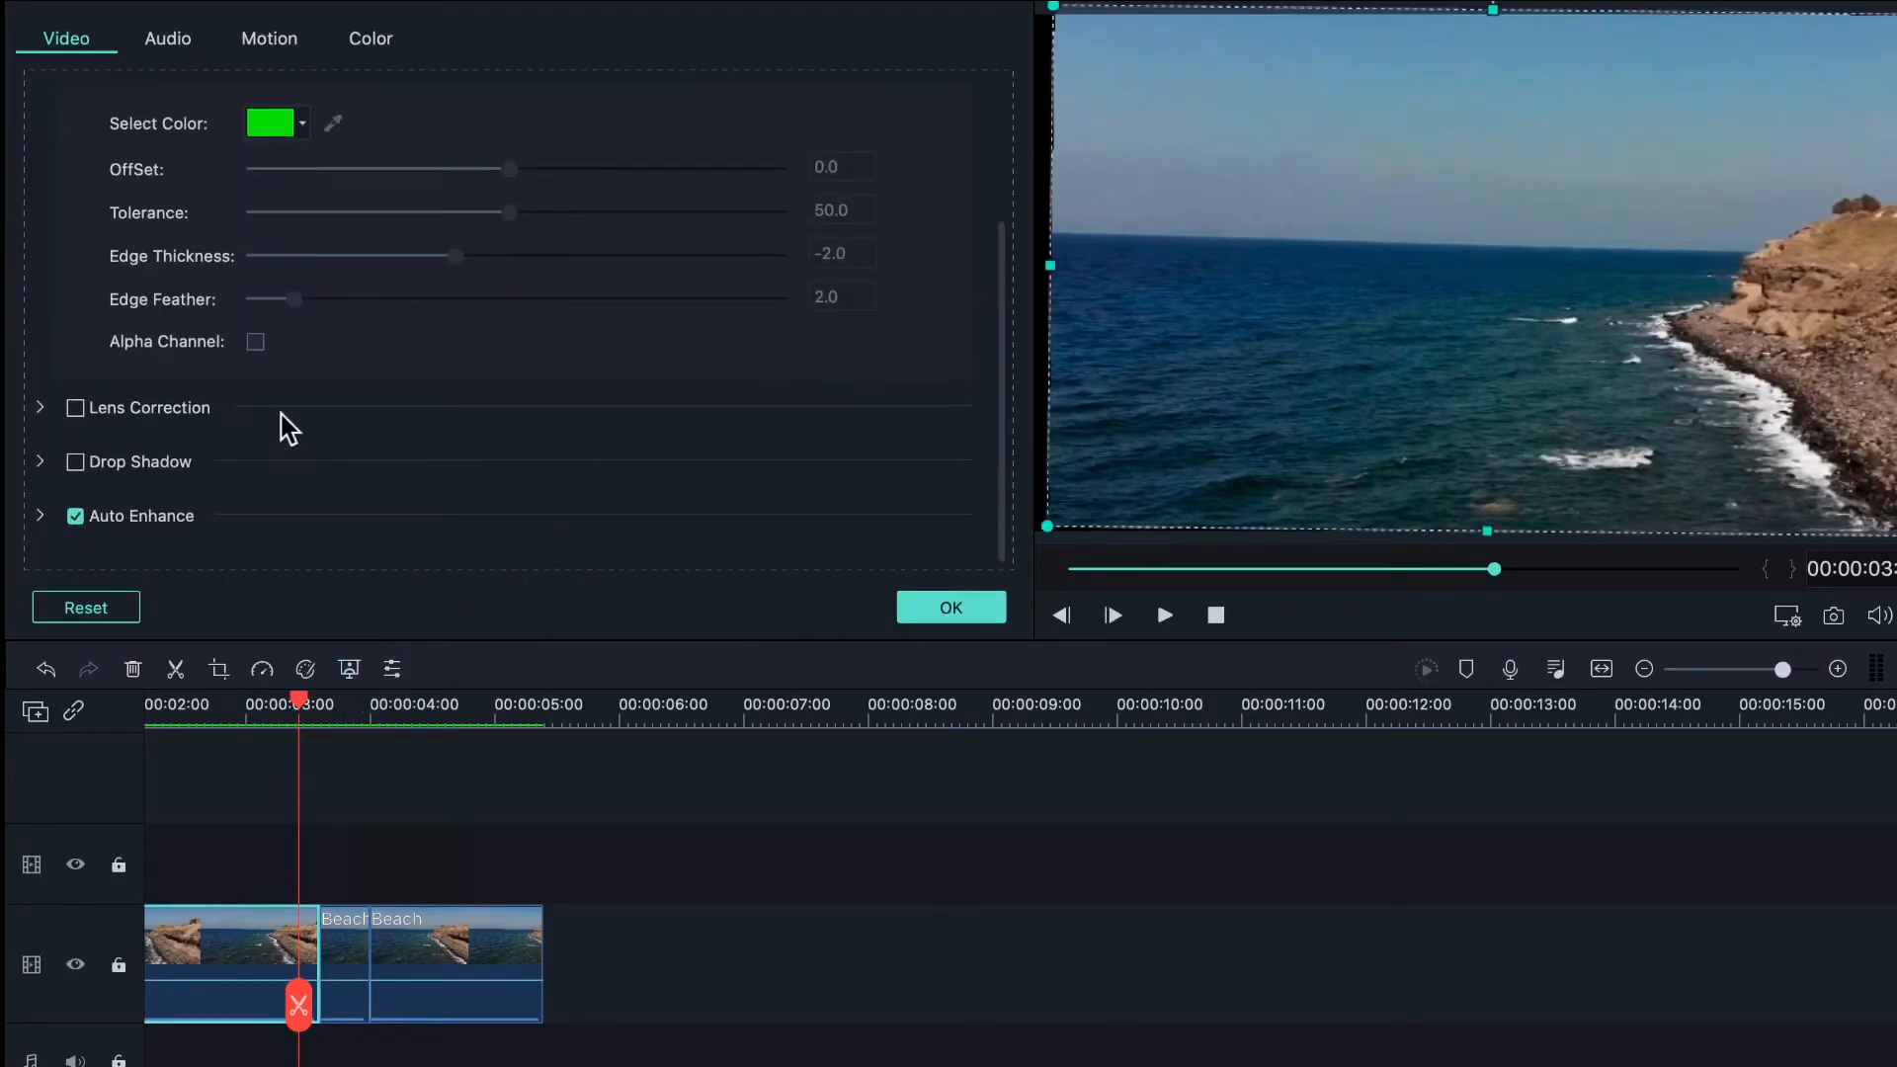
{"action": "left_click", "coordinate": [951, 612]}
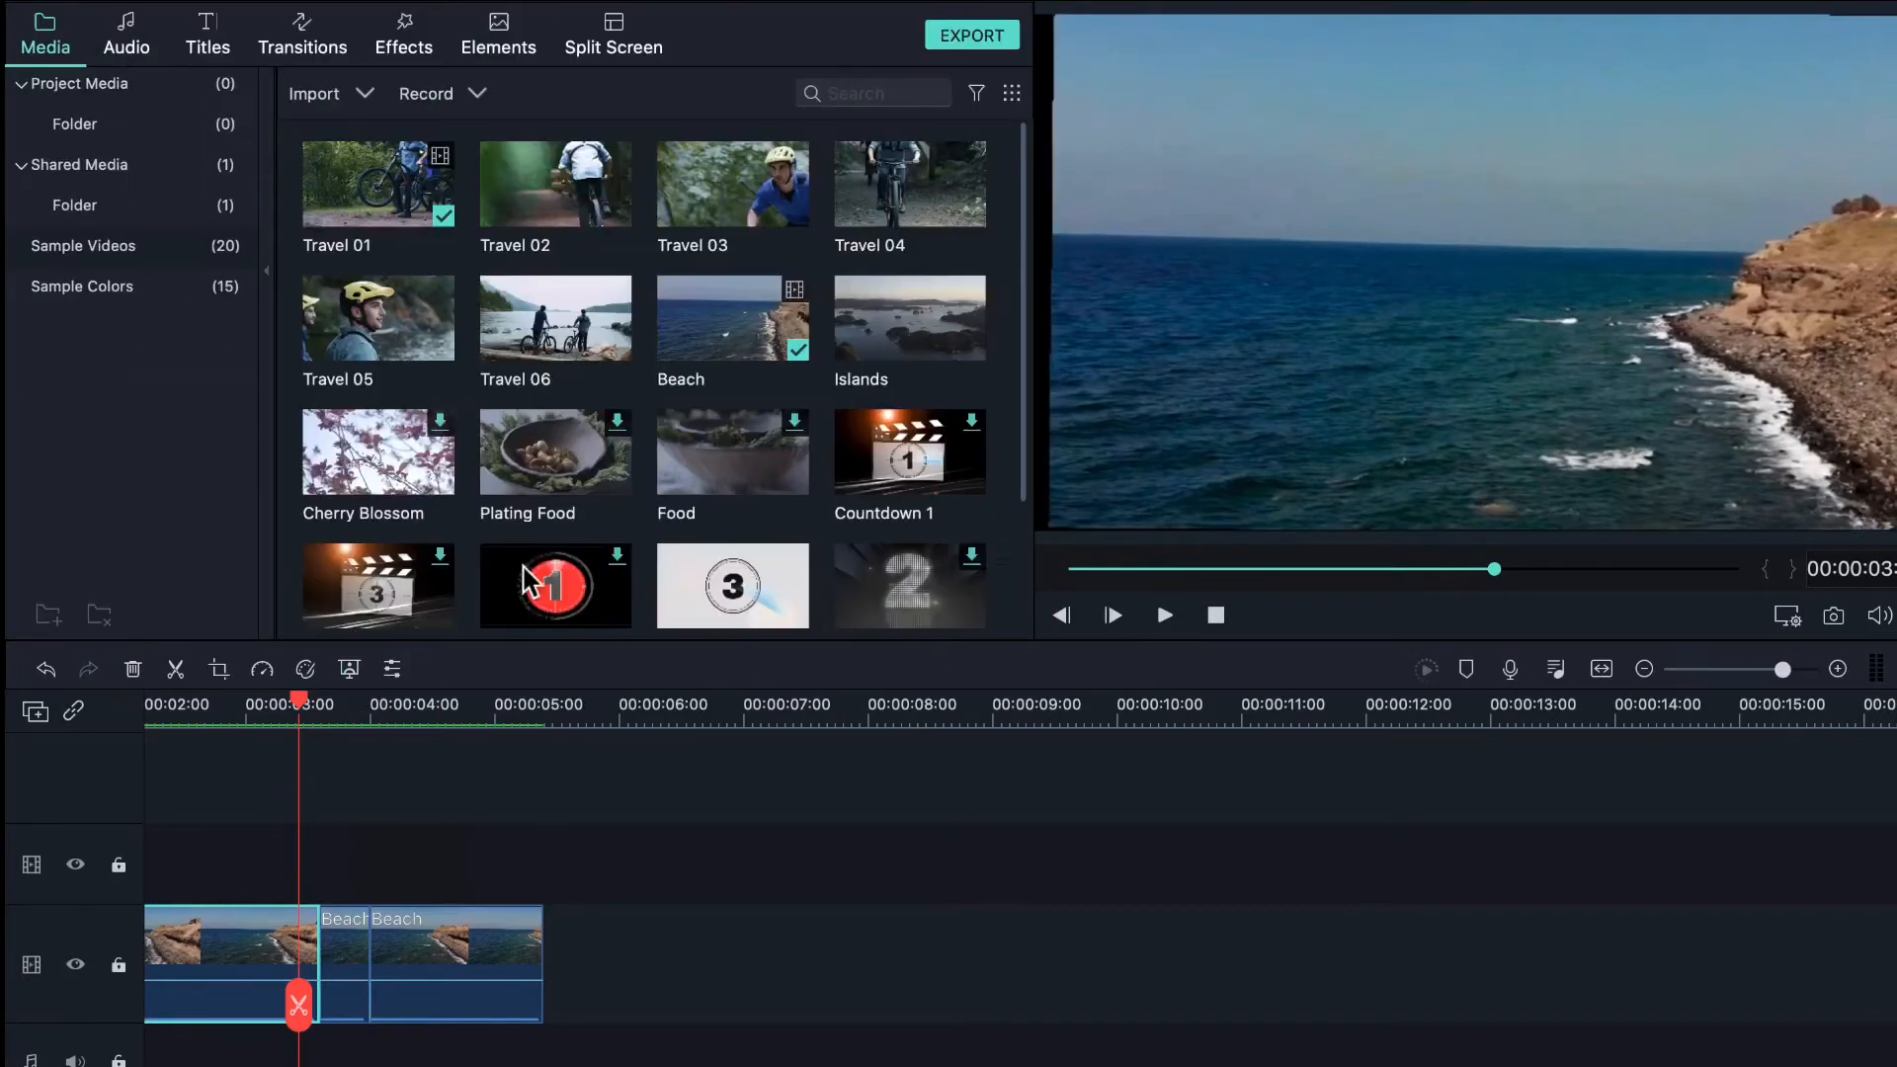
- Browse the colour presets and 3D LUT options without applying any, then delete the selected Beach pieces
{"action": "left_click", "coordinate": [305, 670]}
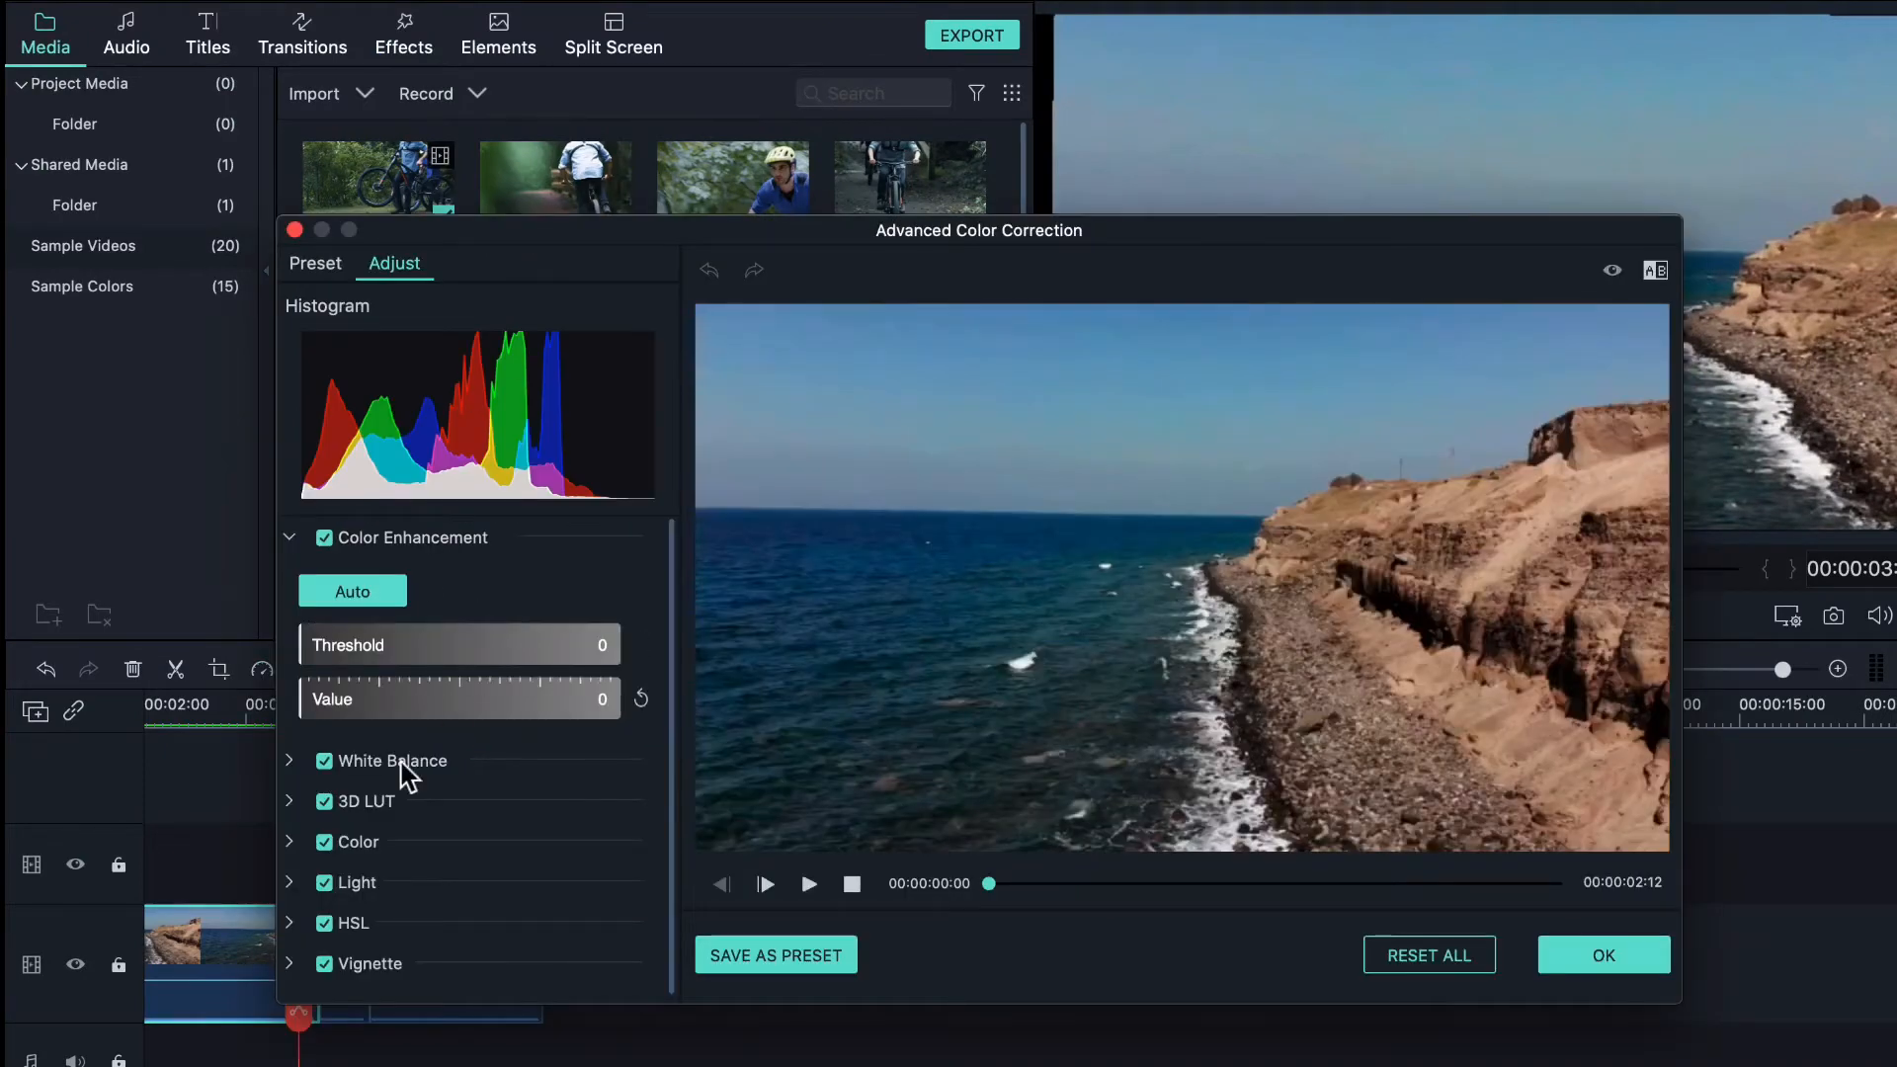
{"action": "left_click", "coordinate": [308, 265]}
{"action": "scroll", "coordinate": [455, 560], "scroll_direction": "down", "scroll_amount": 15}
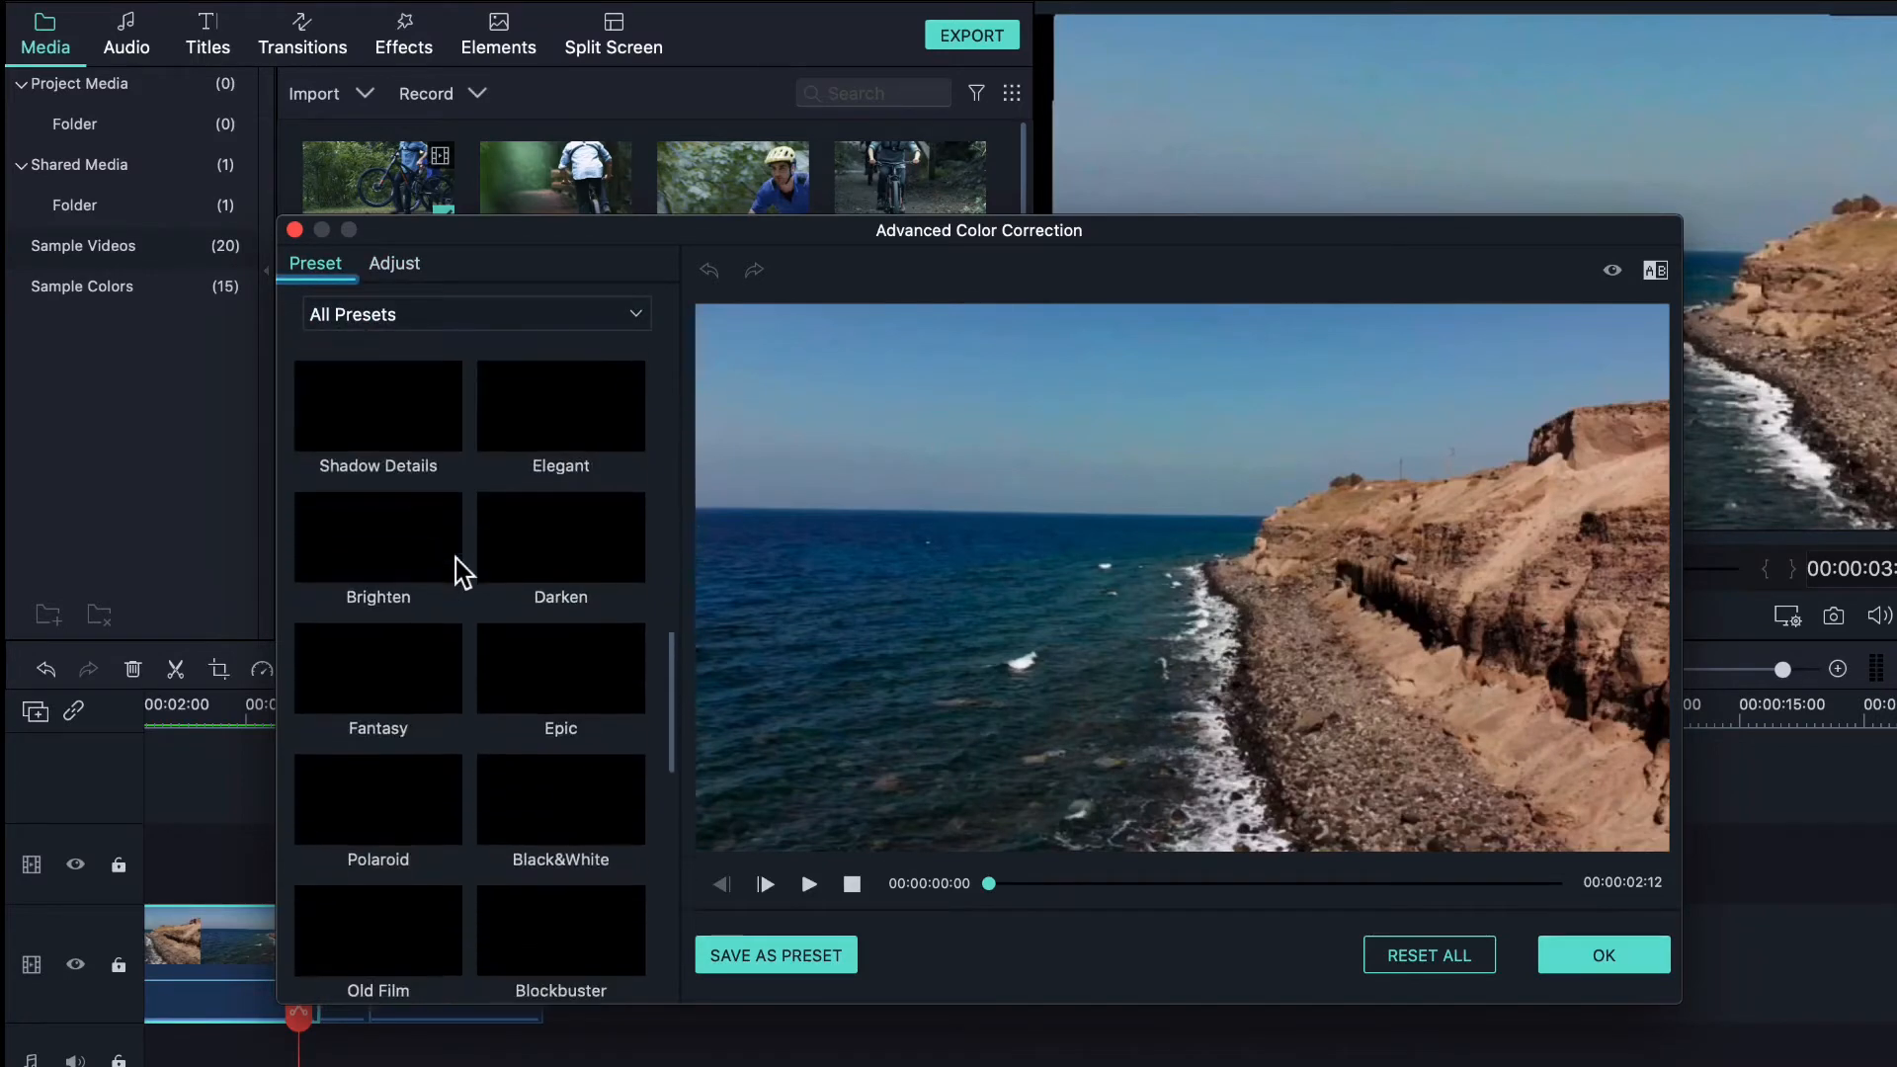
{"action": "scroll", "coordinate": [448, 444], "scroll_direction": "up", "scroll_amount": 5}
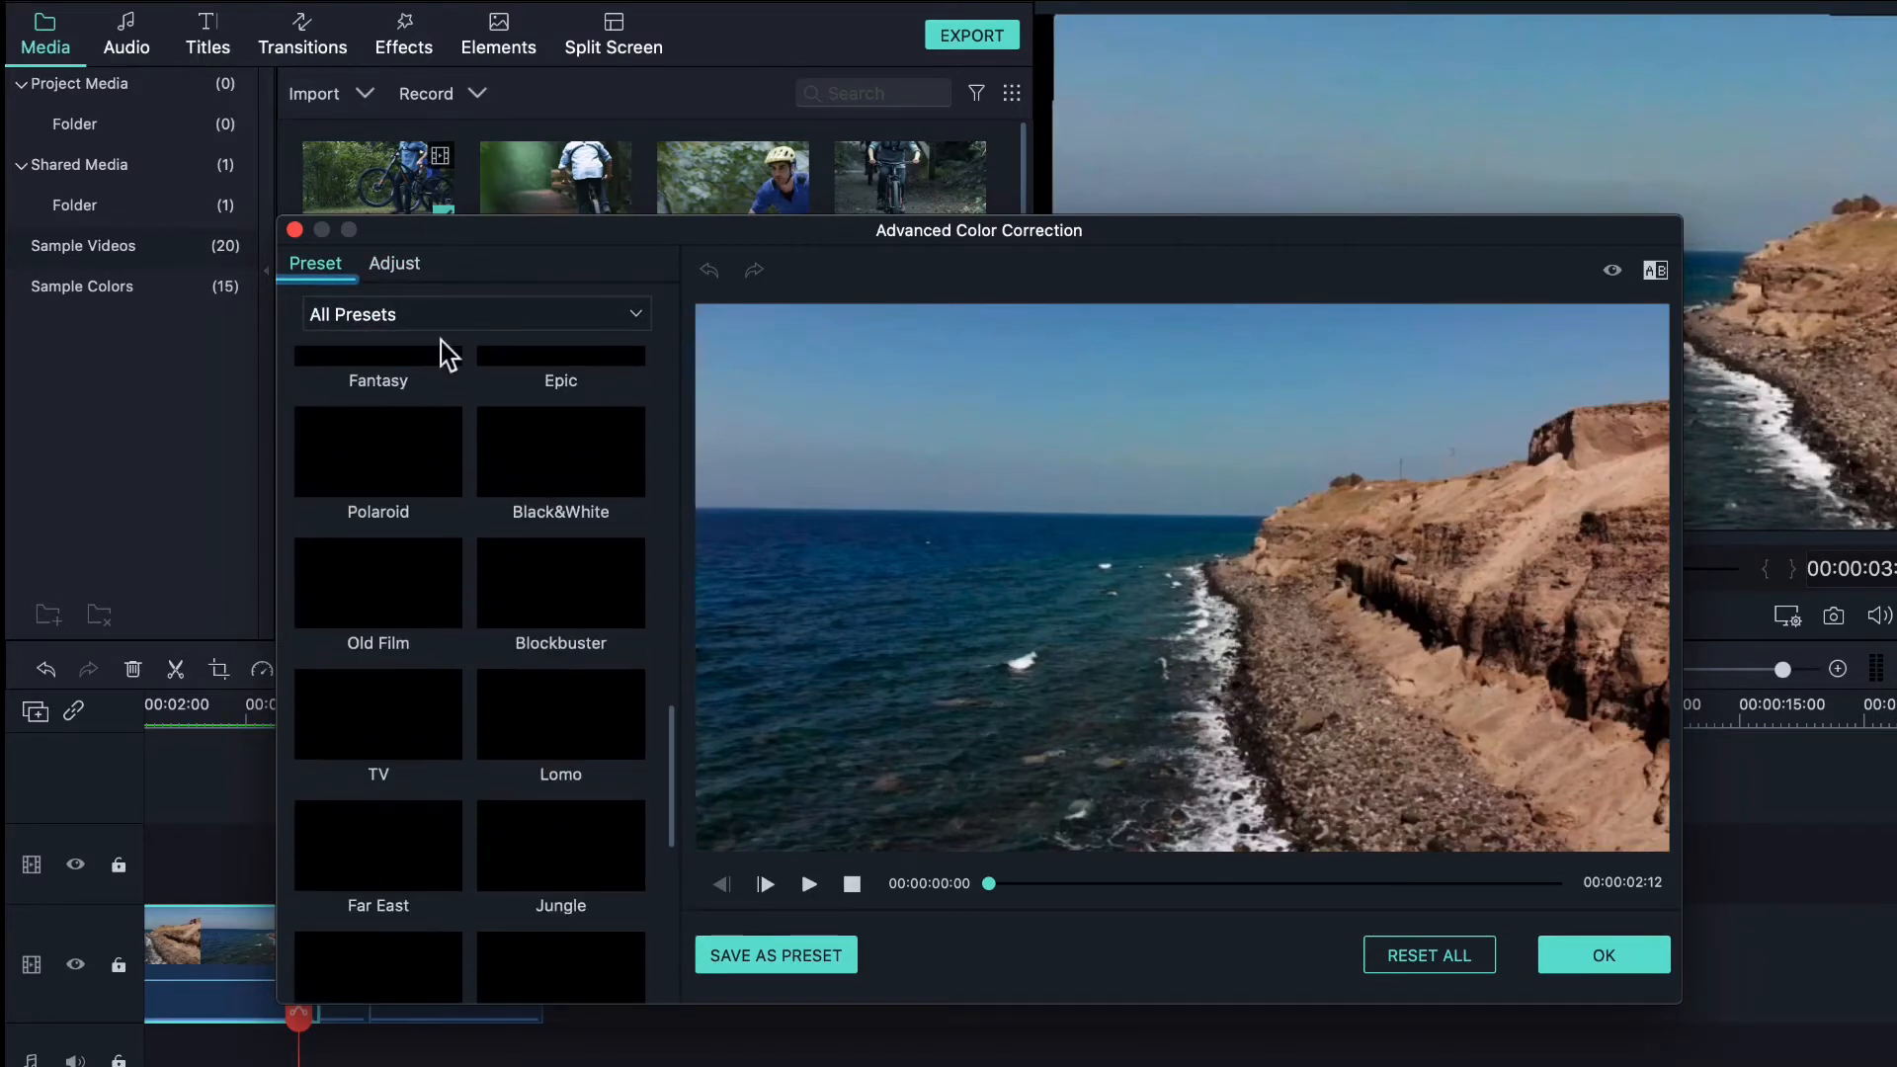
{"action": "left_click", "coordinate": [395, 263]}
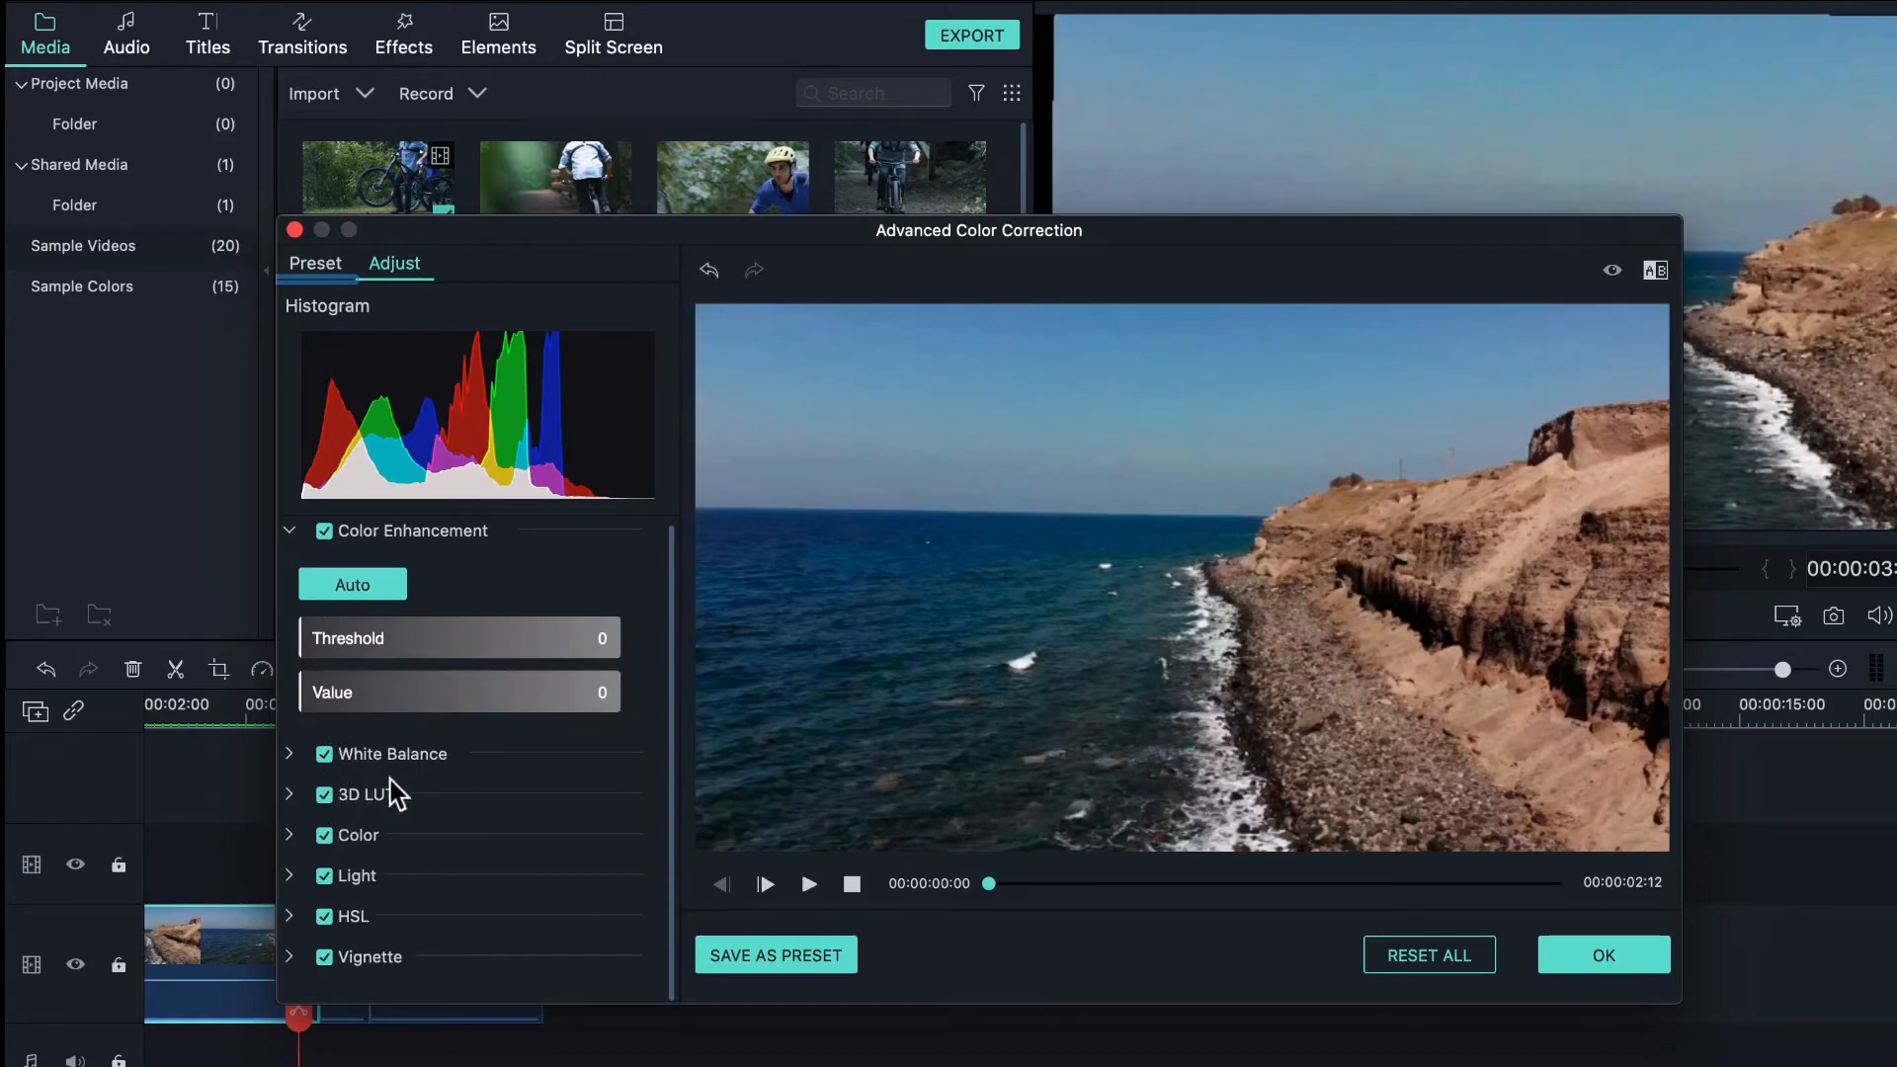
{"action": "left_click", "coordinate": [290, 795]}
{"action": "scroll", "coordinate": [453, 887], "scroll_direction": "down", "scroll_amount": 2}
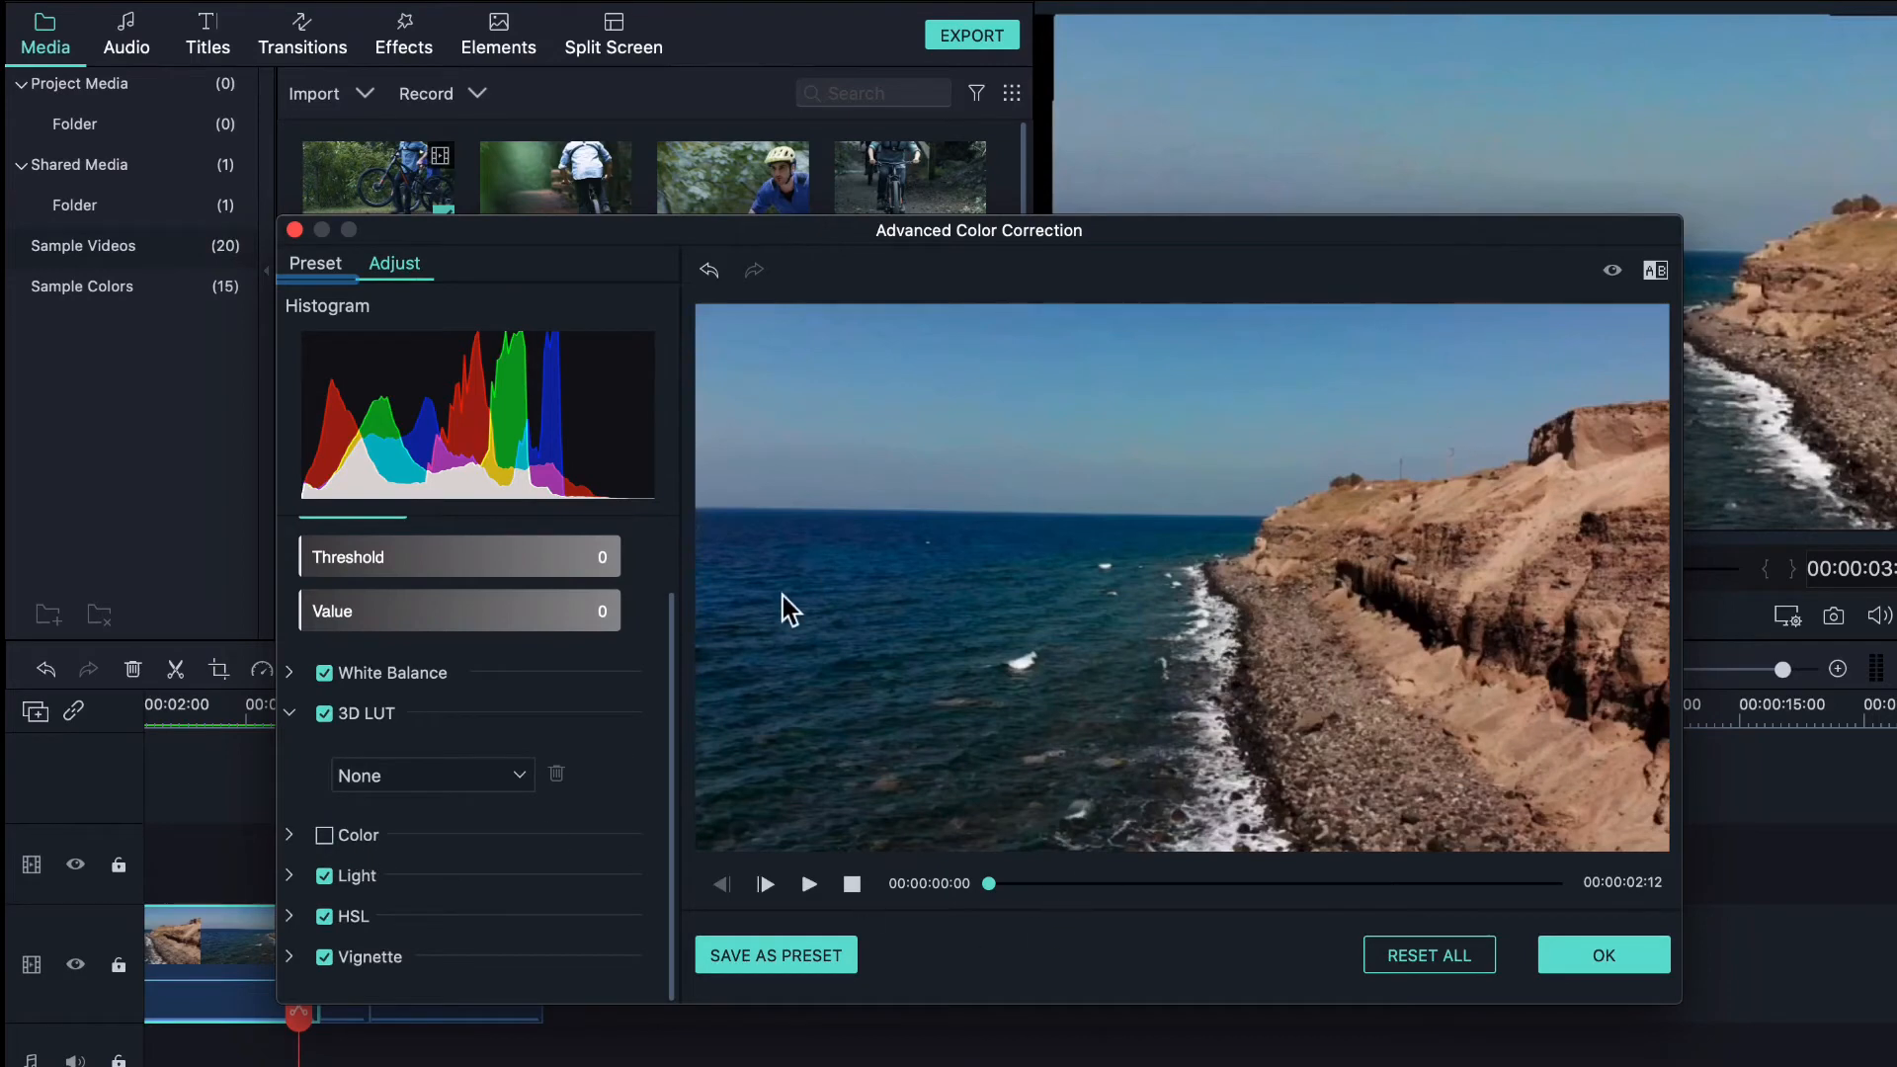
{"action": "left_click", "coordinate": [292, 229]}
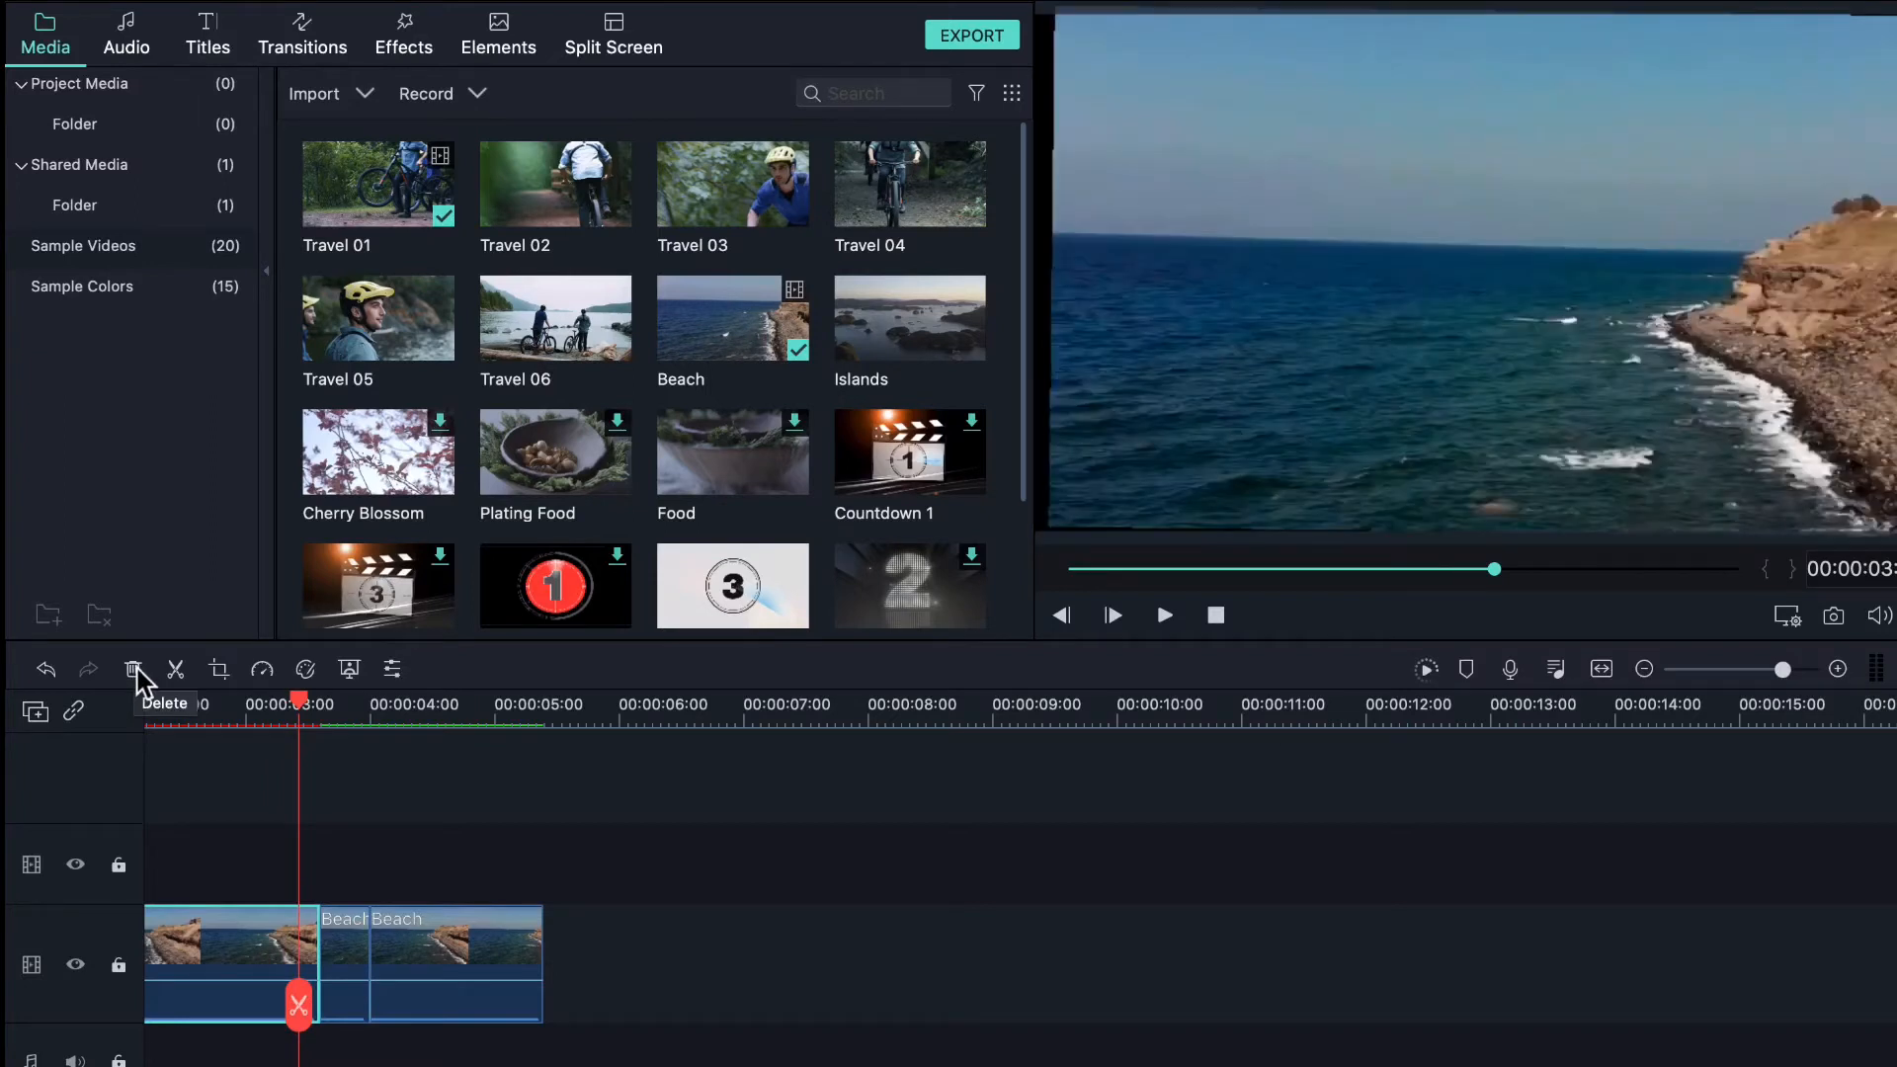
{"action": "left_click", "coordinate": [135, 671]}
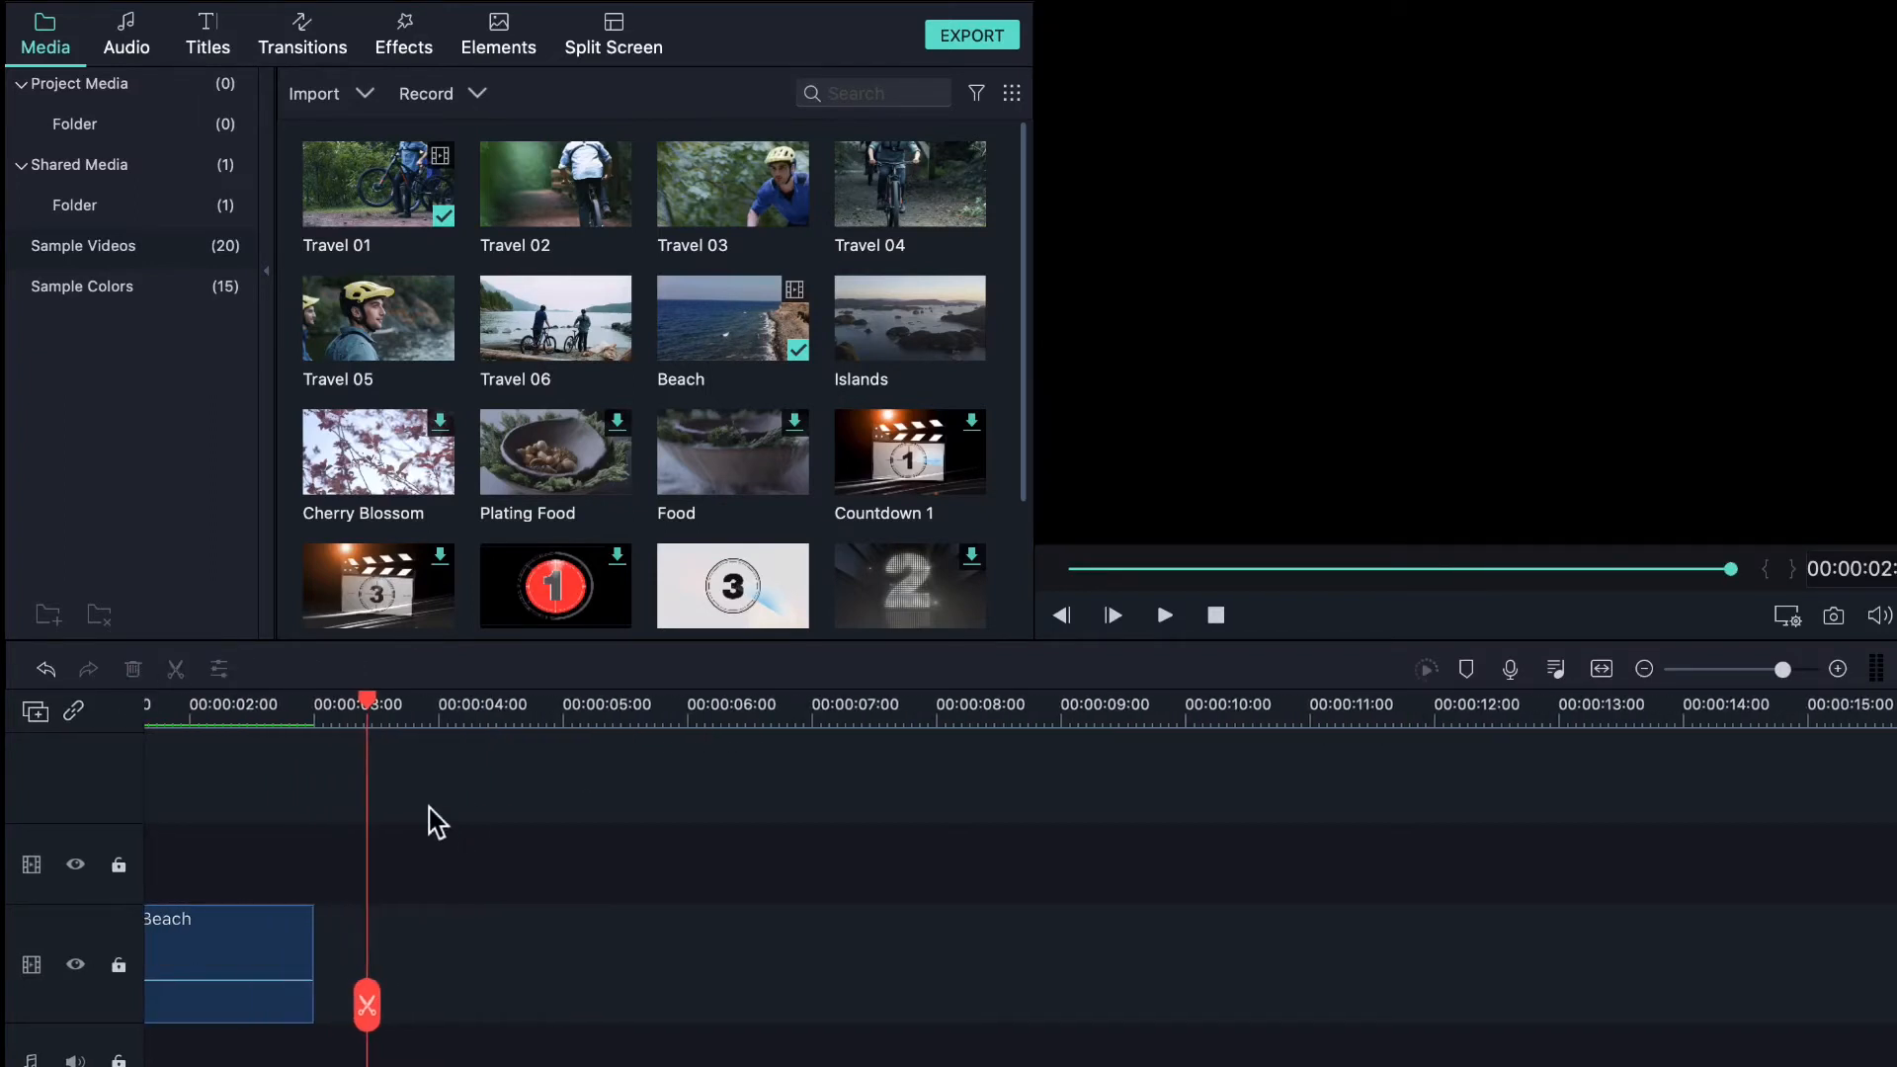
- Undo the deletion to restore the Beach clips, then play the opening bike shot from the start
{"action": "left_click", "coordinate": [45, 670]}
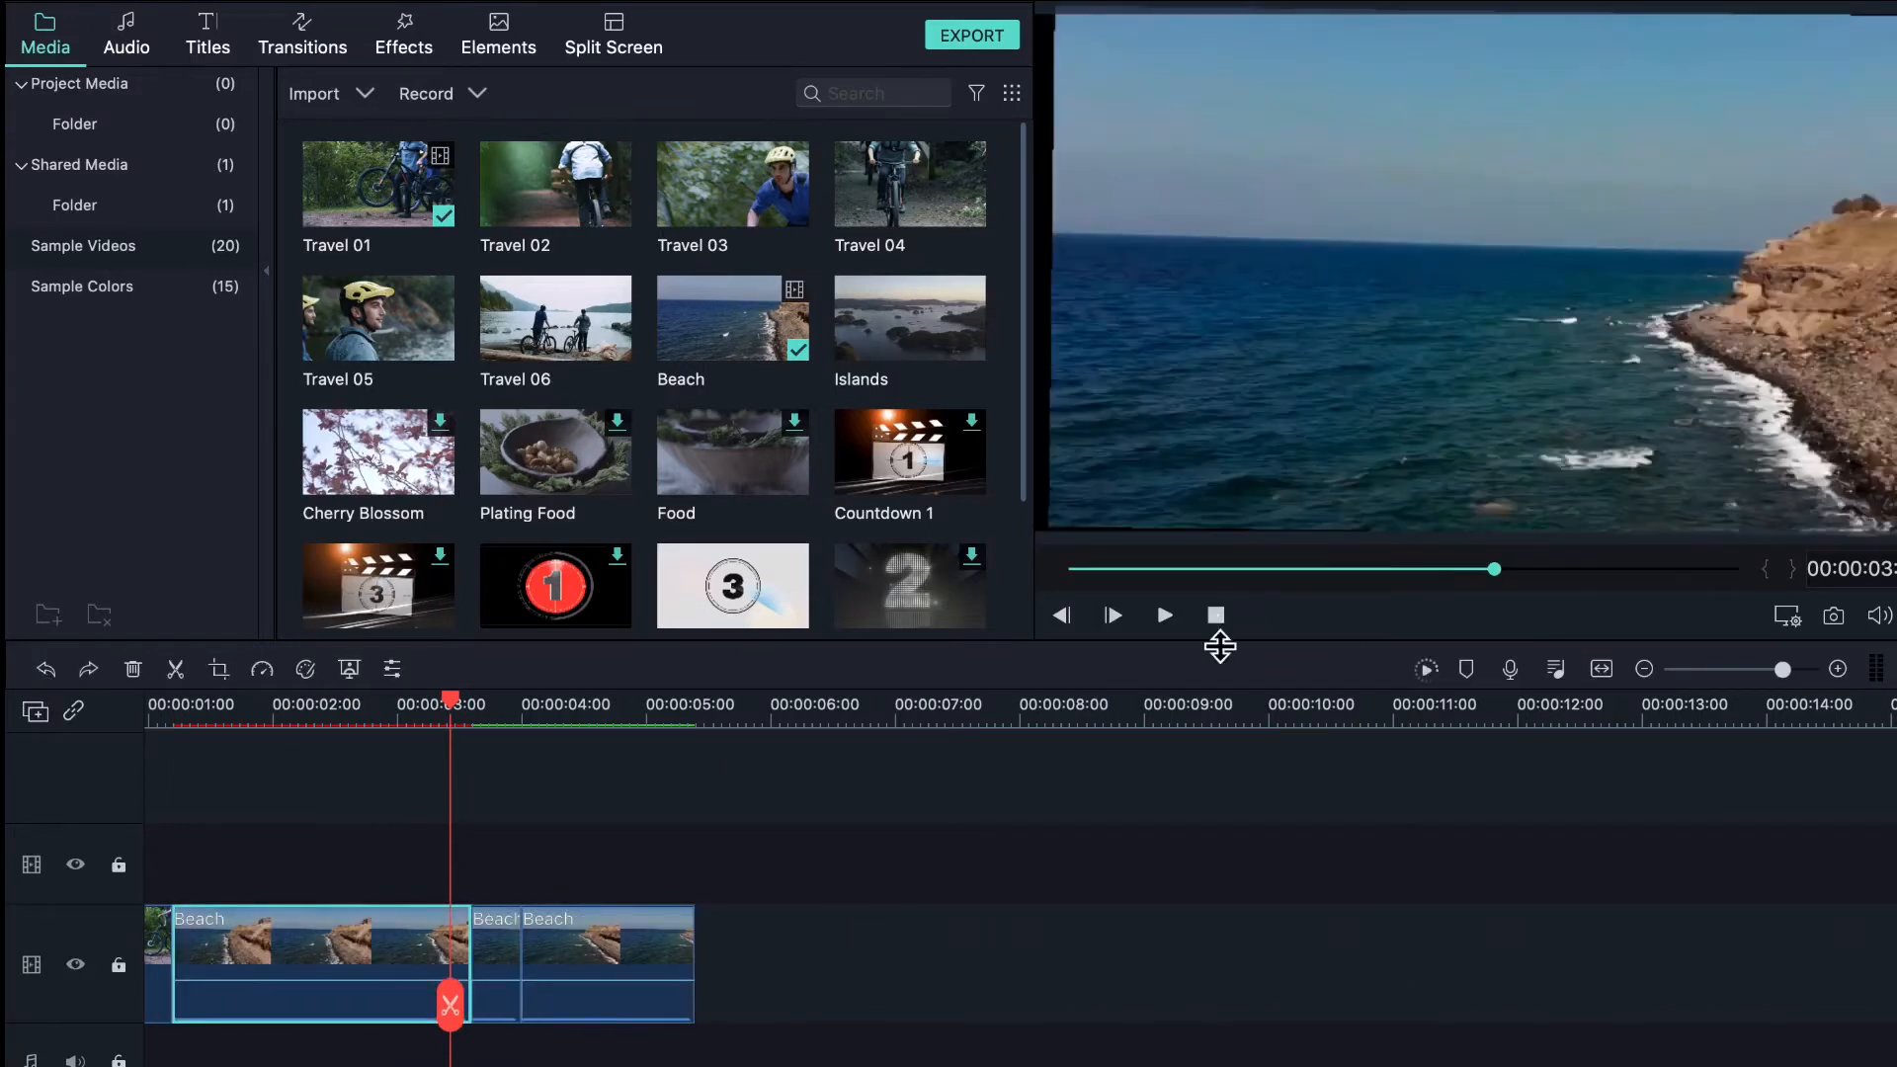
{"action": "left_click", "coordinate": [1215, 617]}
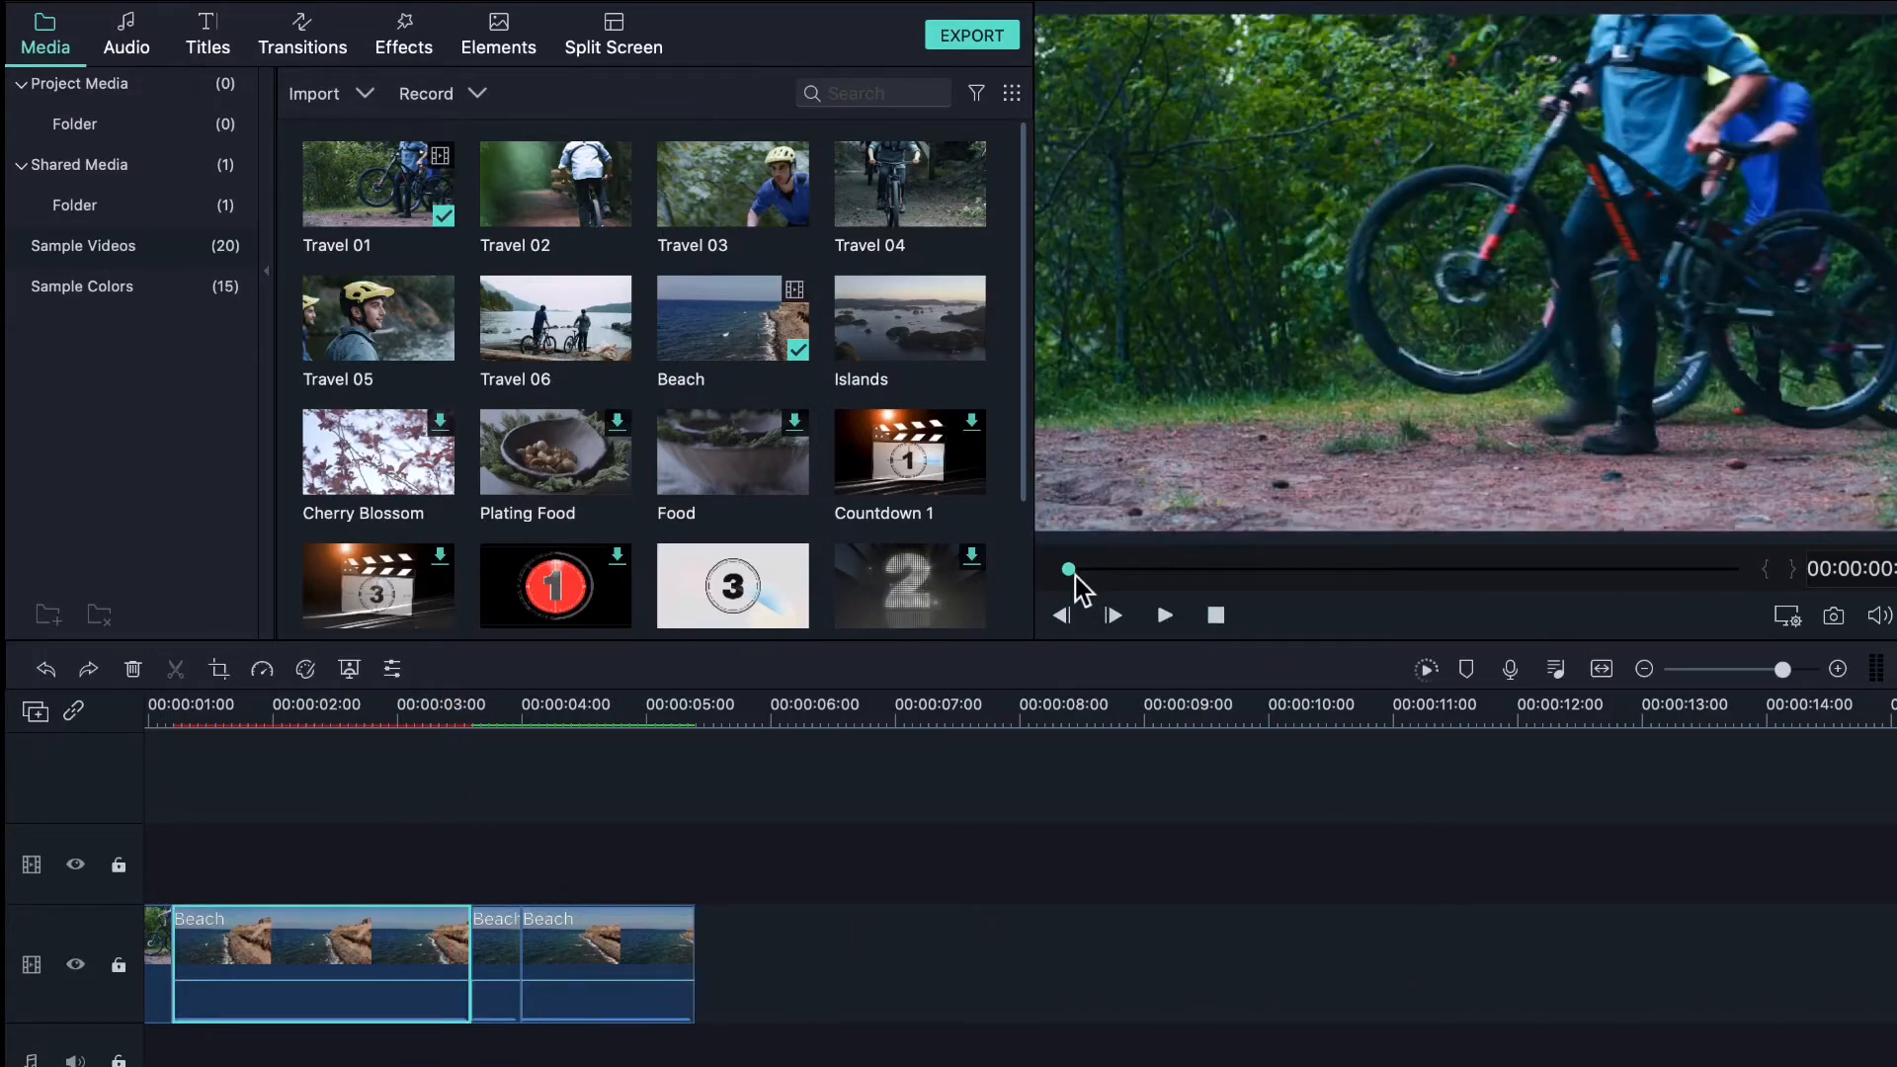
{"action": "left_click_drag", "start_coordinate": [1071, 574], "coordinate": [1046, 618]}
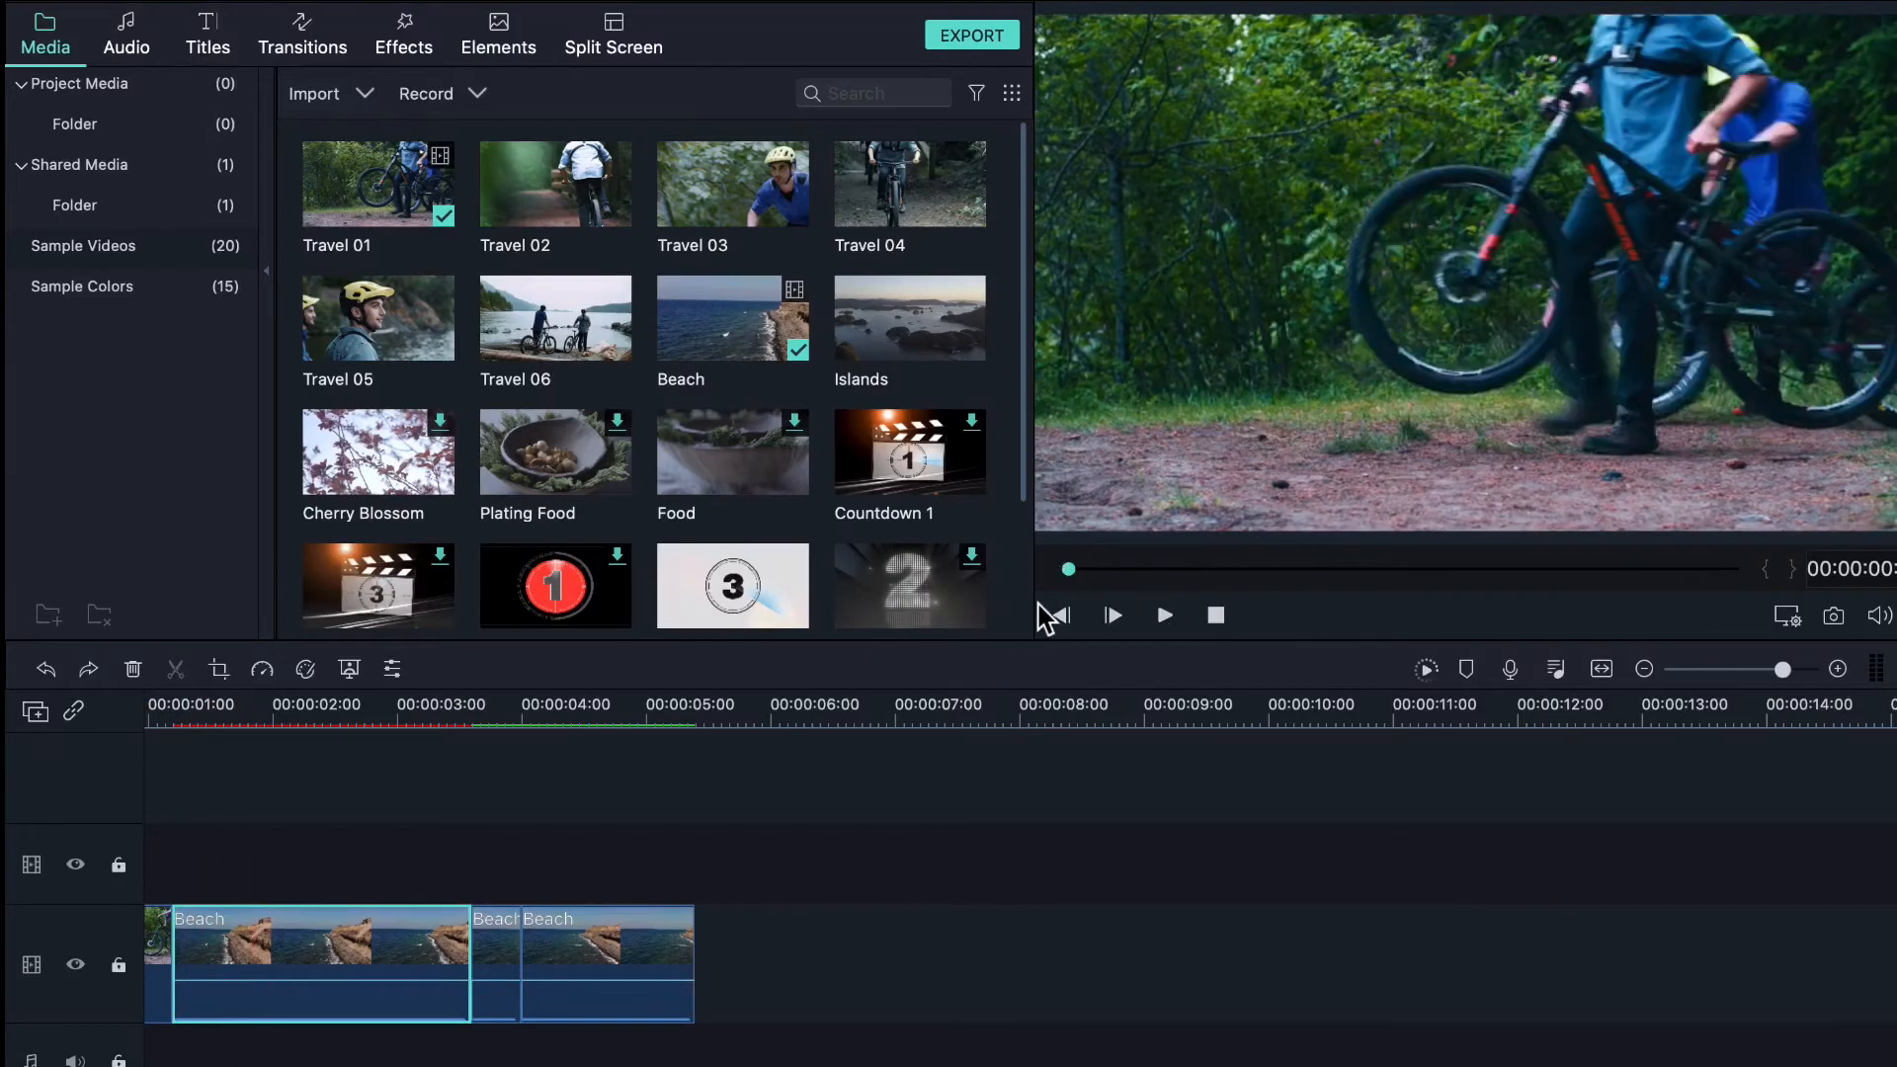
{"action": "left_click", "coordinate": [1108, 619]}
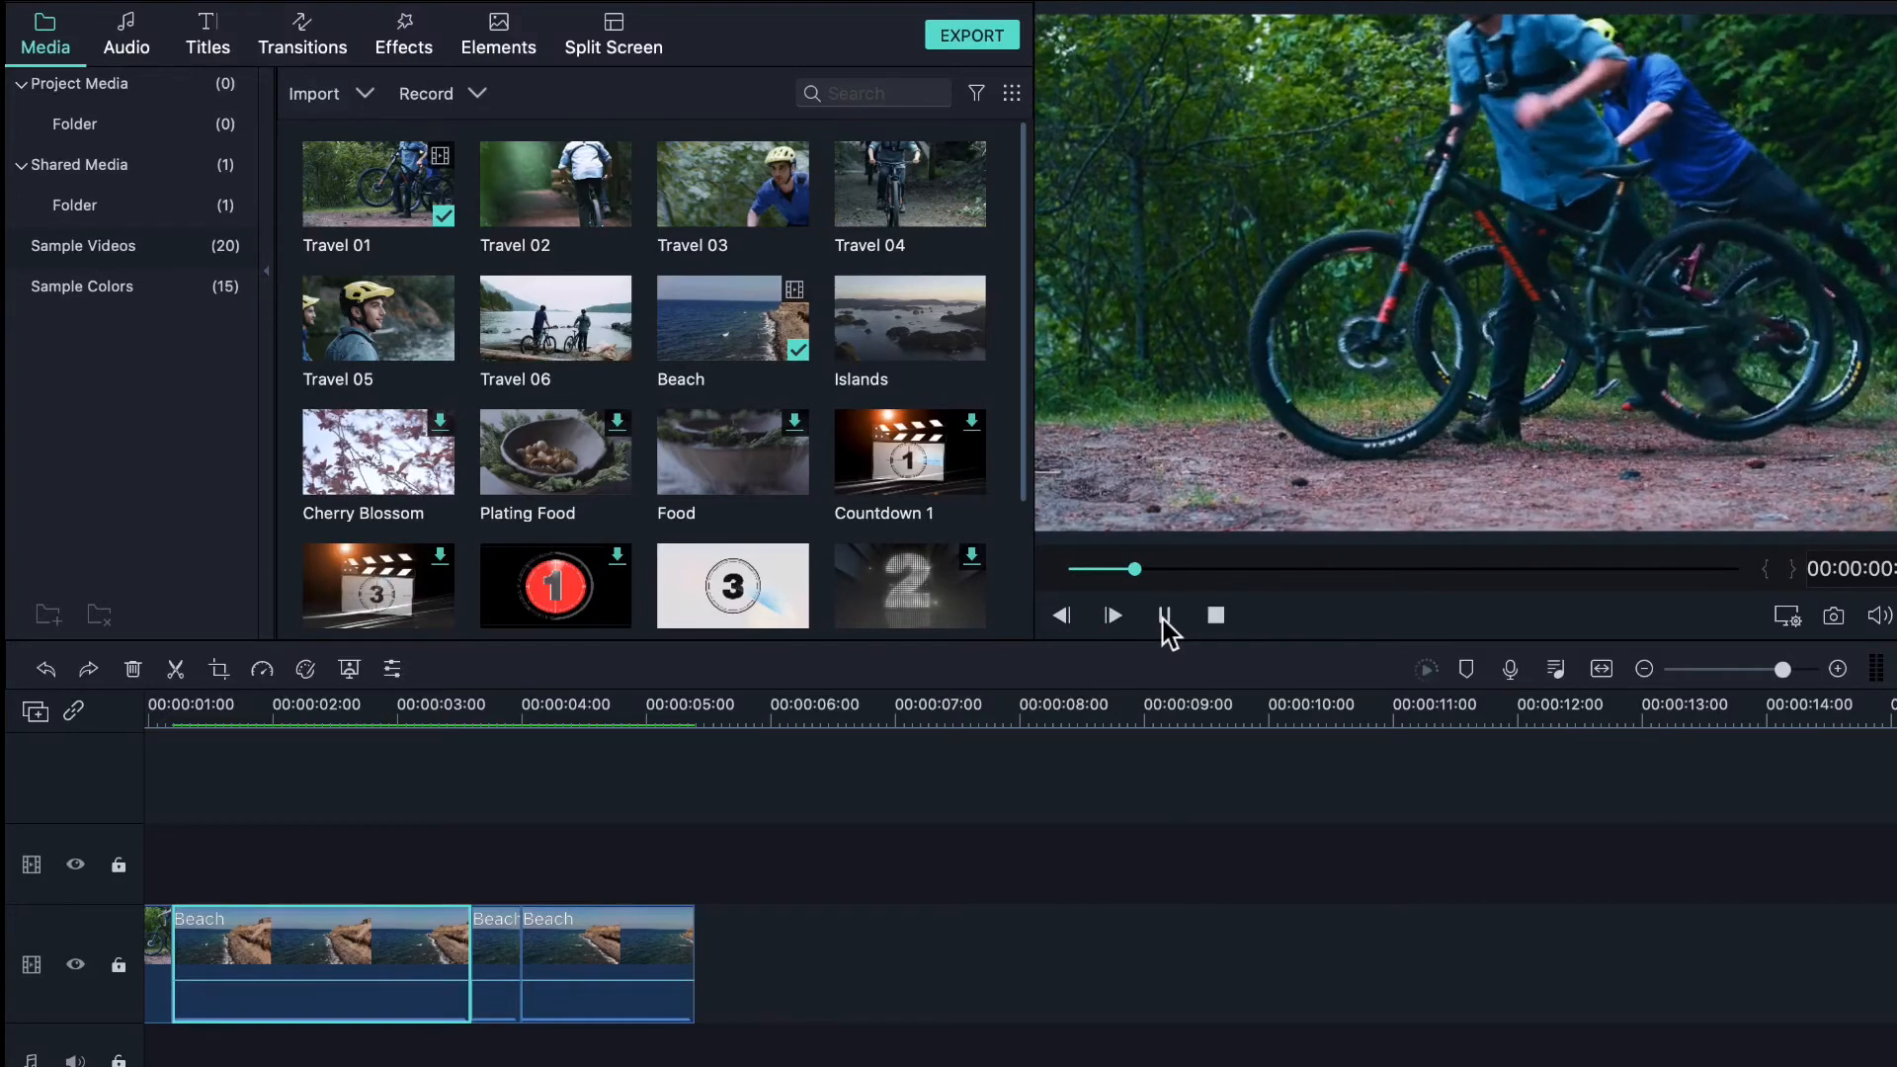
{"action": "left_click", "coordinate": [1164, 618]}
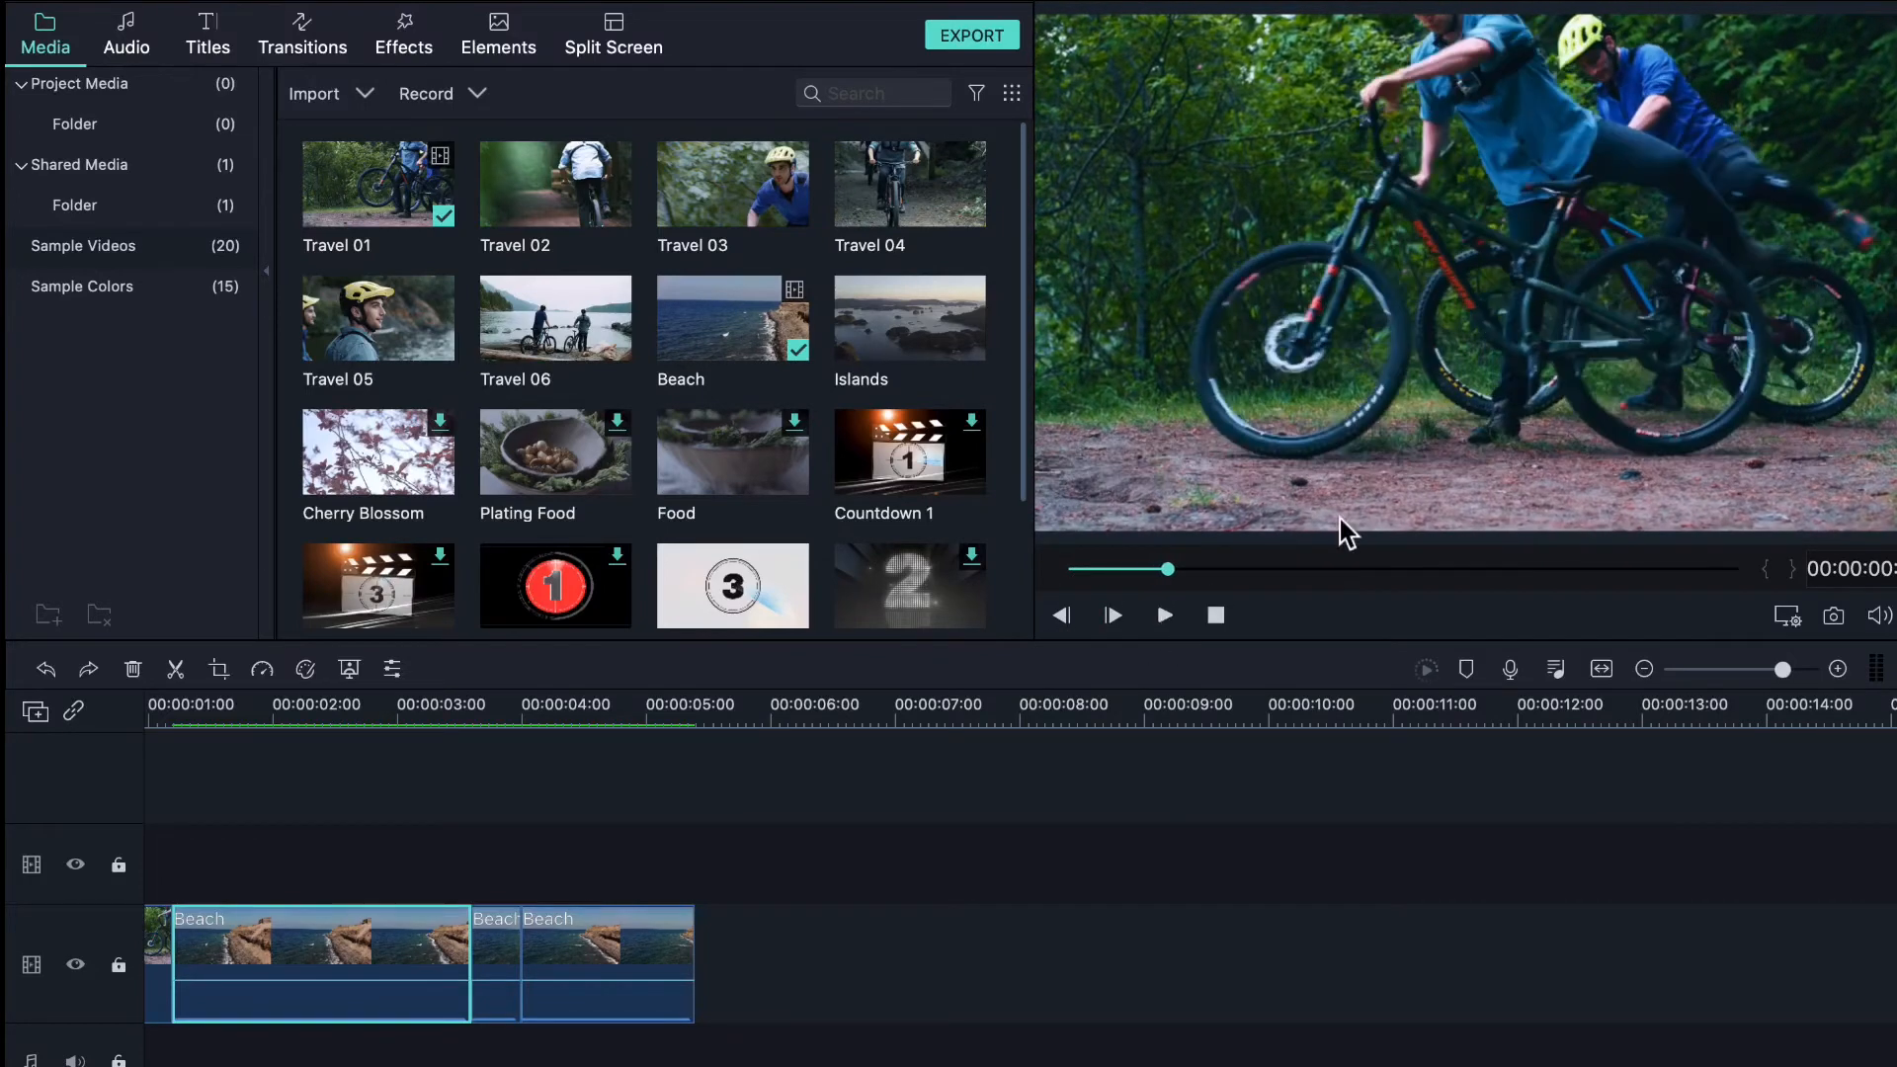
- Raise the preview's Zoom Level to magnify the Travel 01 cycling footage
{"action": "left_click", "coordinate": [1789, 616]}
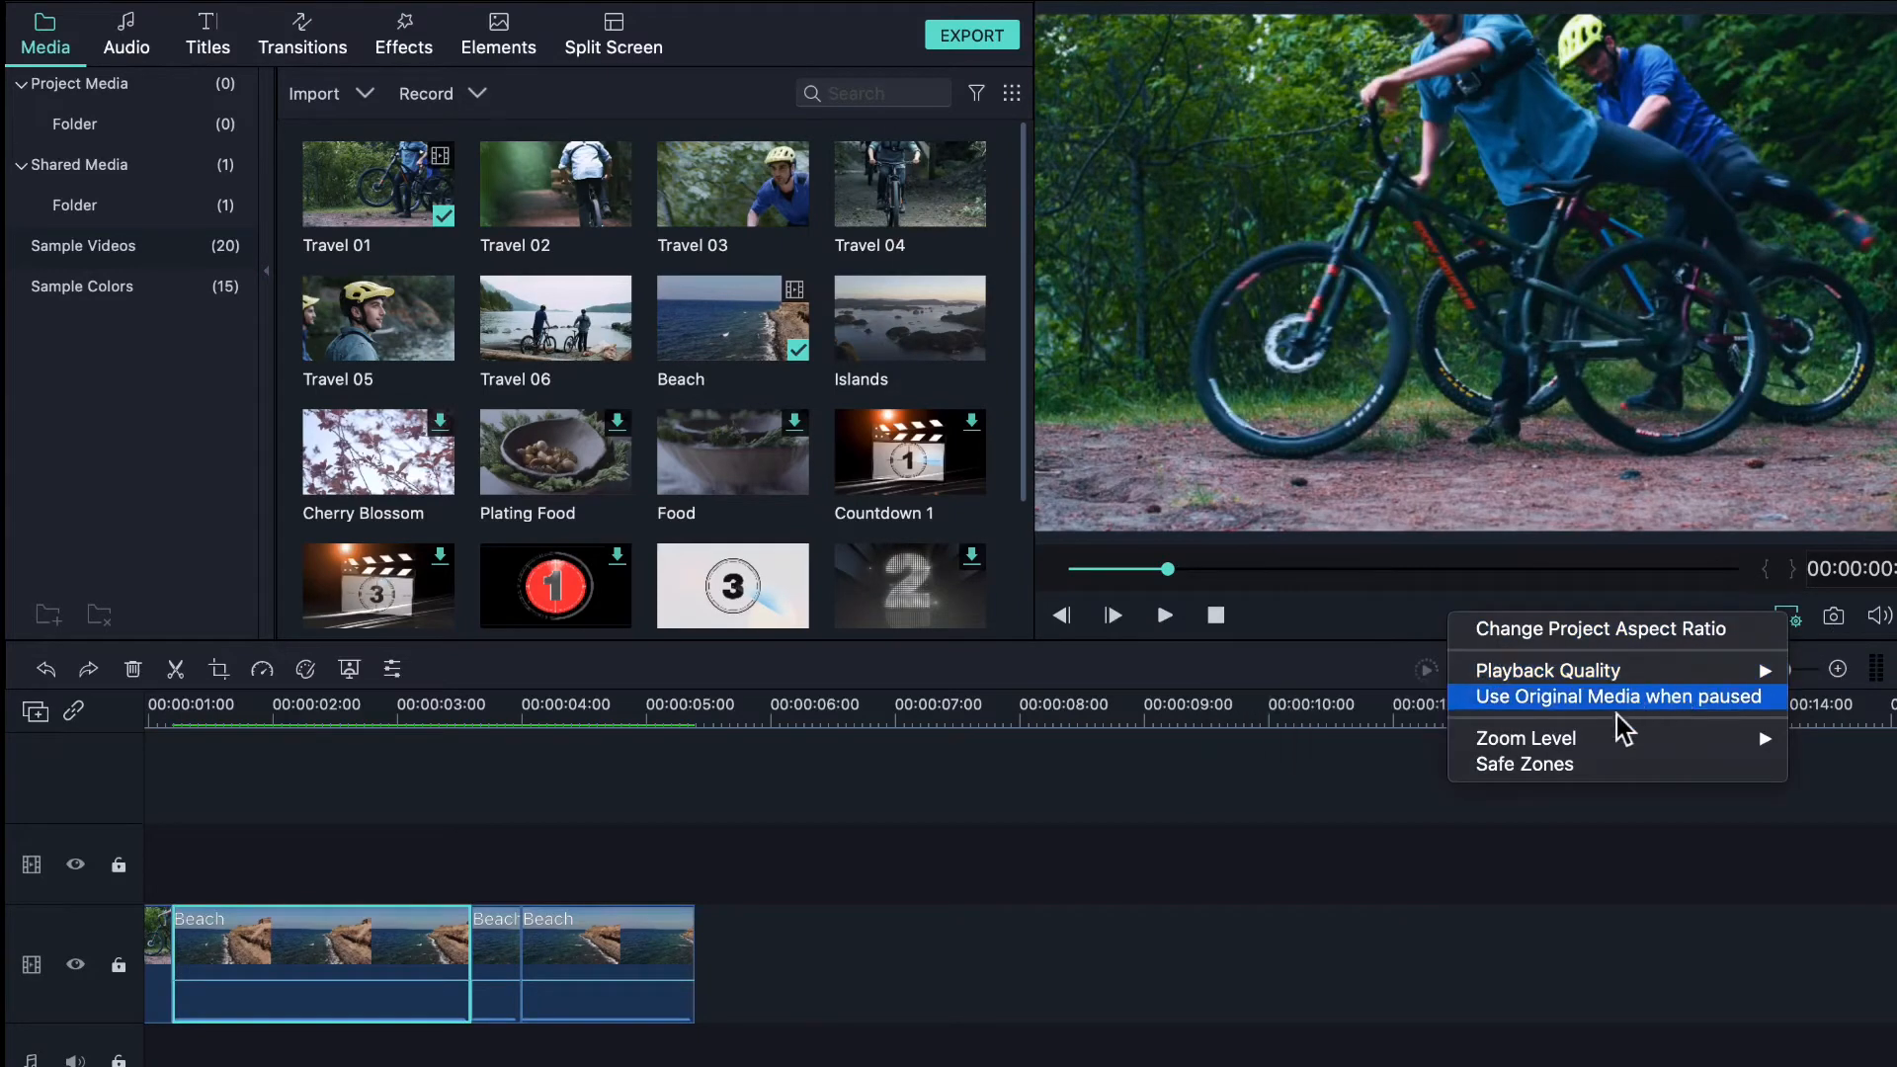
{"action": "mouse_move", "coordinate": [1581, 684]}
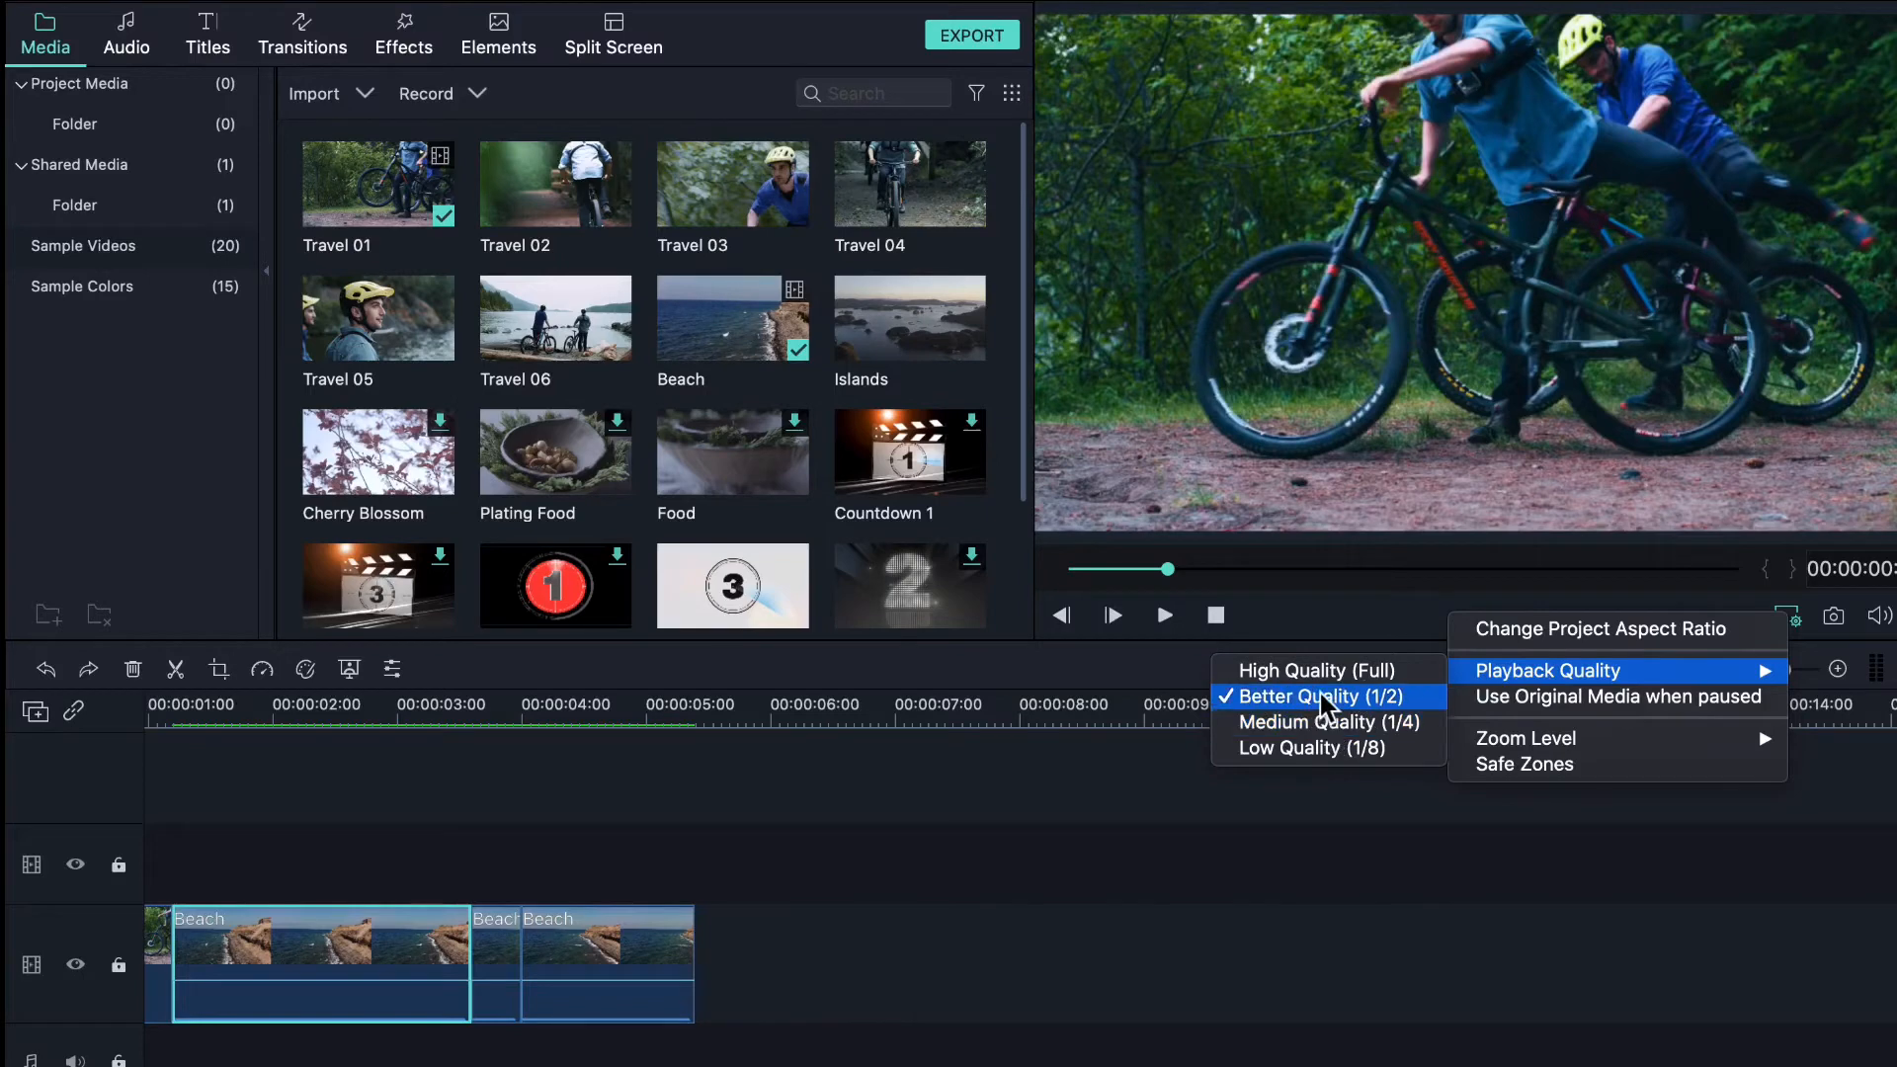
{"action": "mouse_move", "coordinate": [1554, 737]}
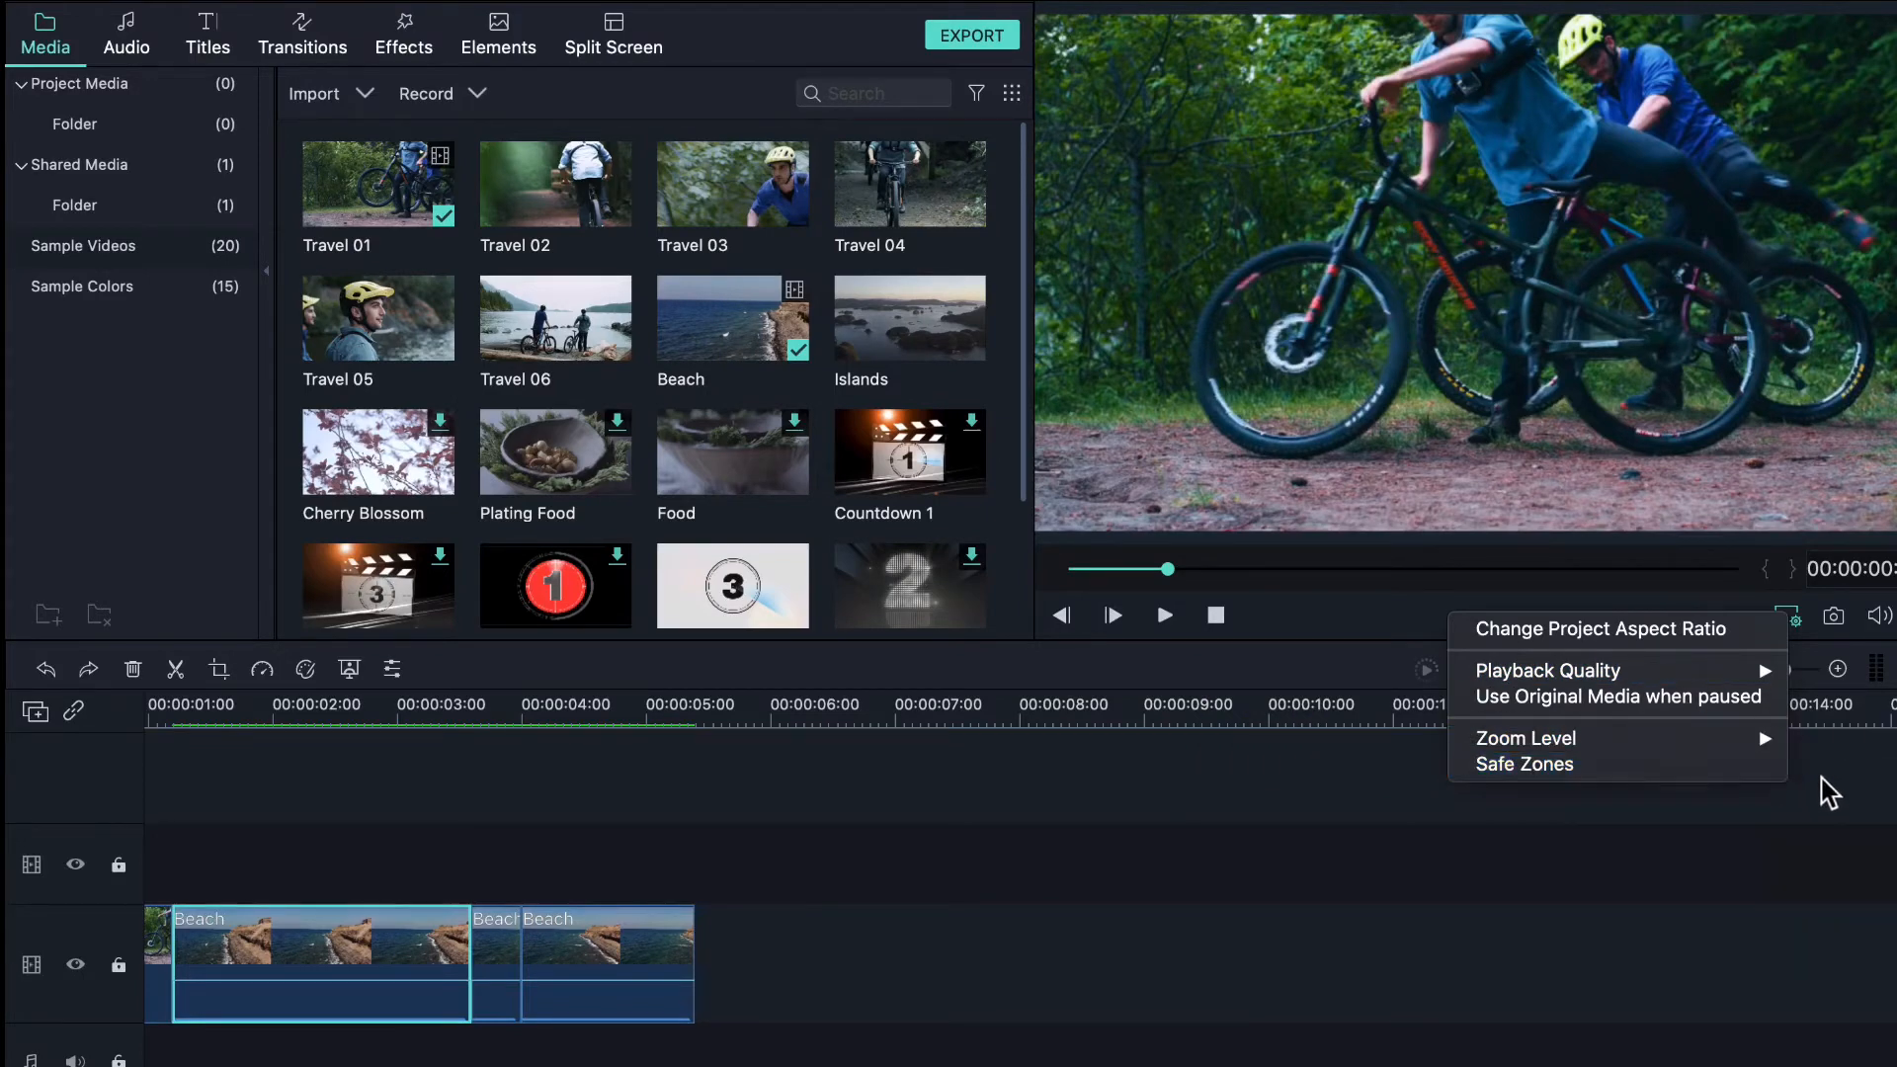
{"action": "left_click", "coordinate": [1858, 840]}
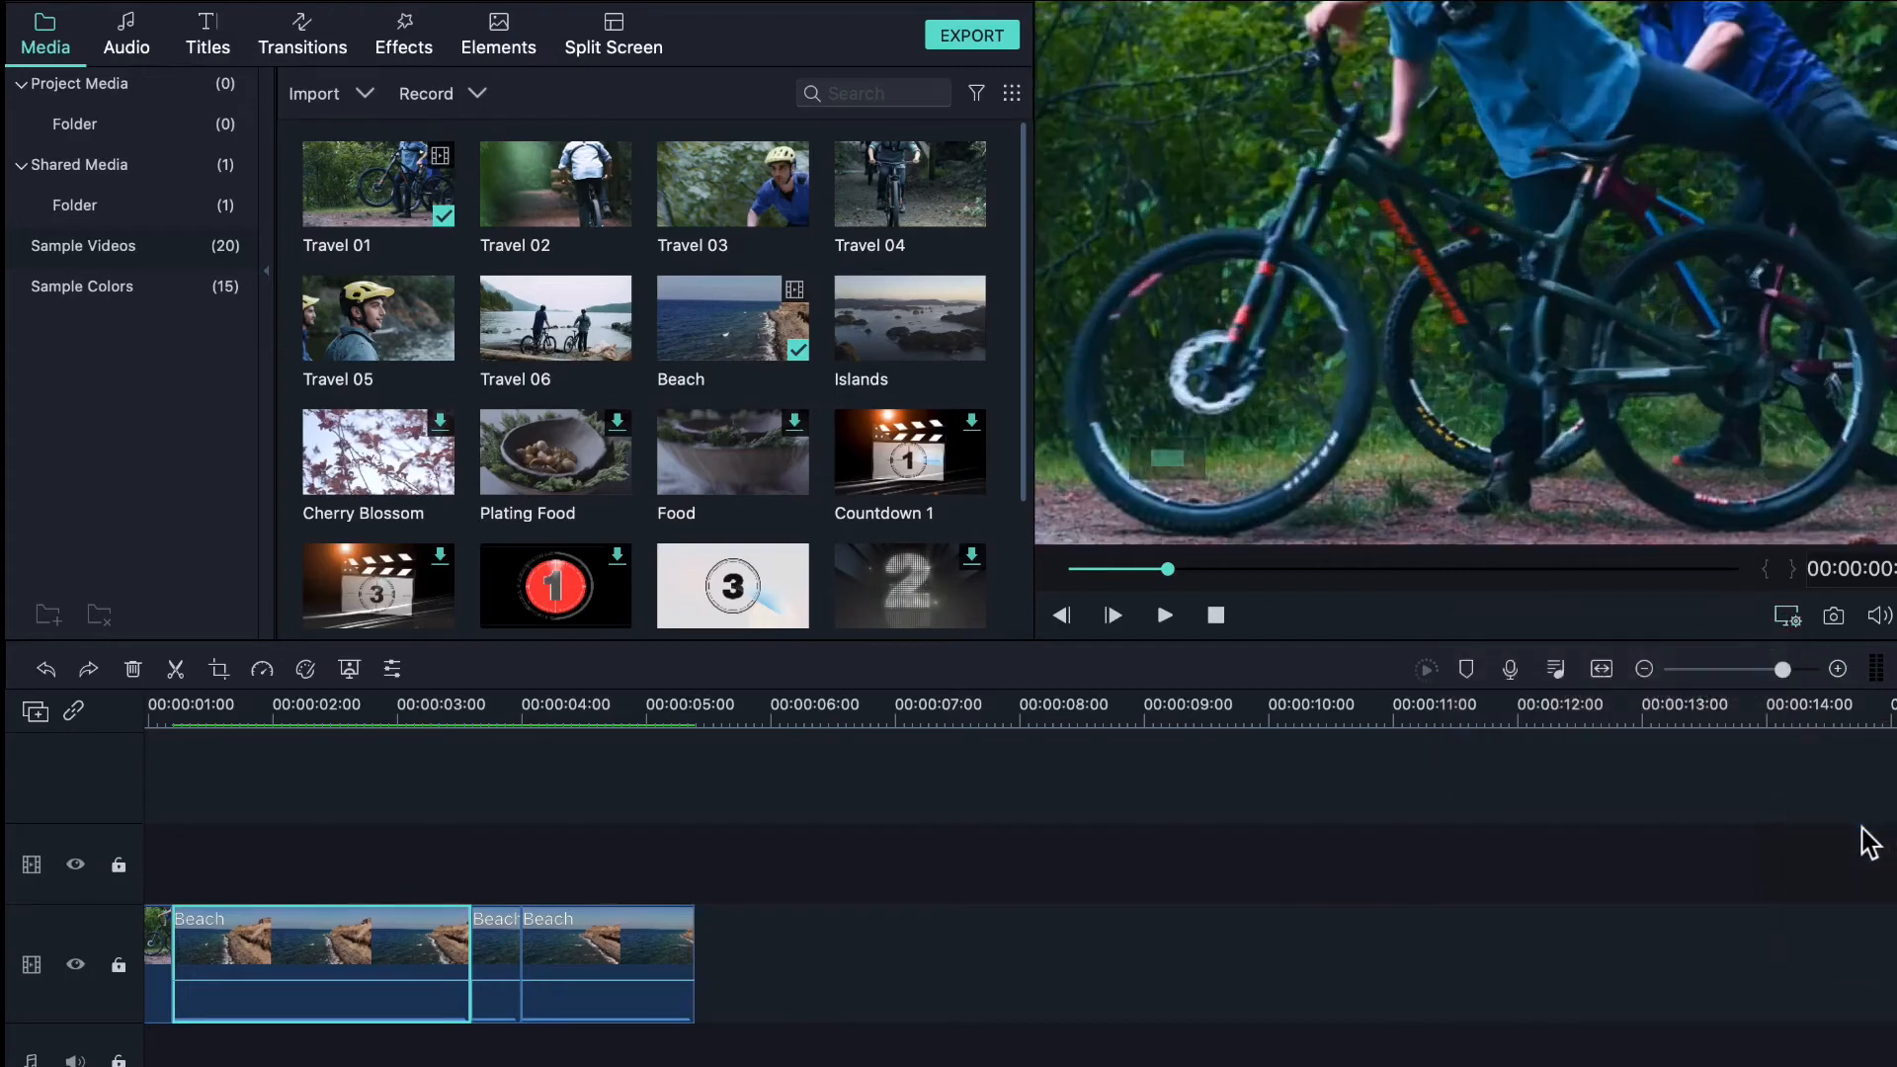
- Leave the preview settings unchanged and switch to the Project Media library
{"action": "left_click", "coordinate": [1776, 612]}
{"action": "left_click", "coordinate": [1777, 827]}
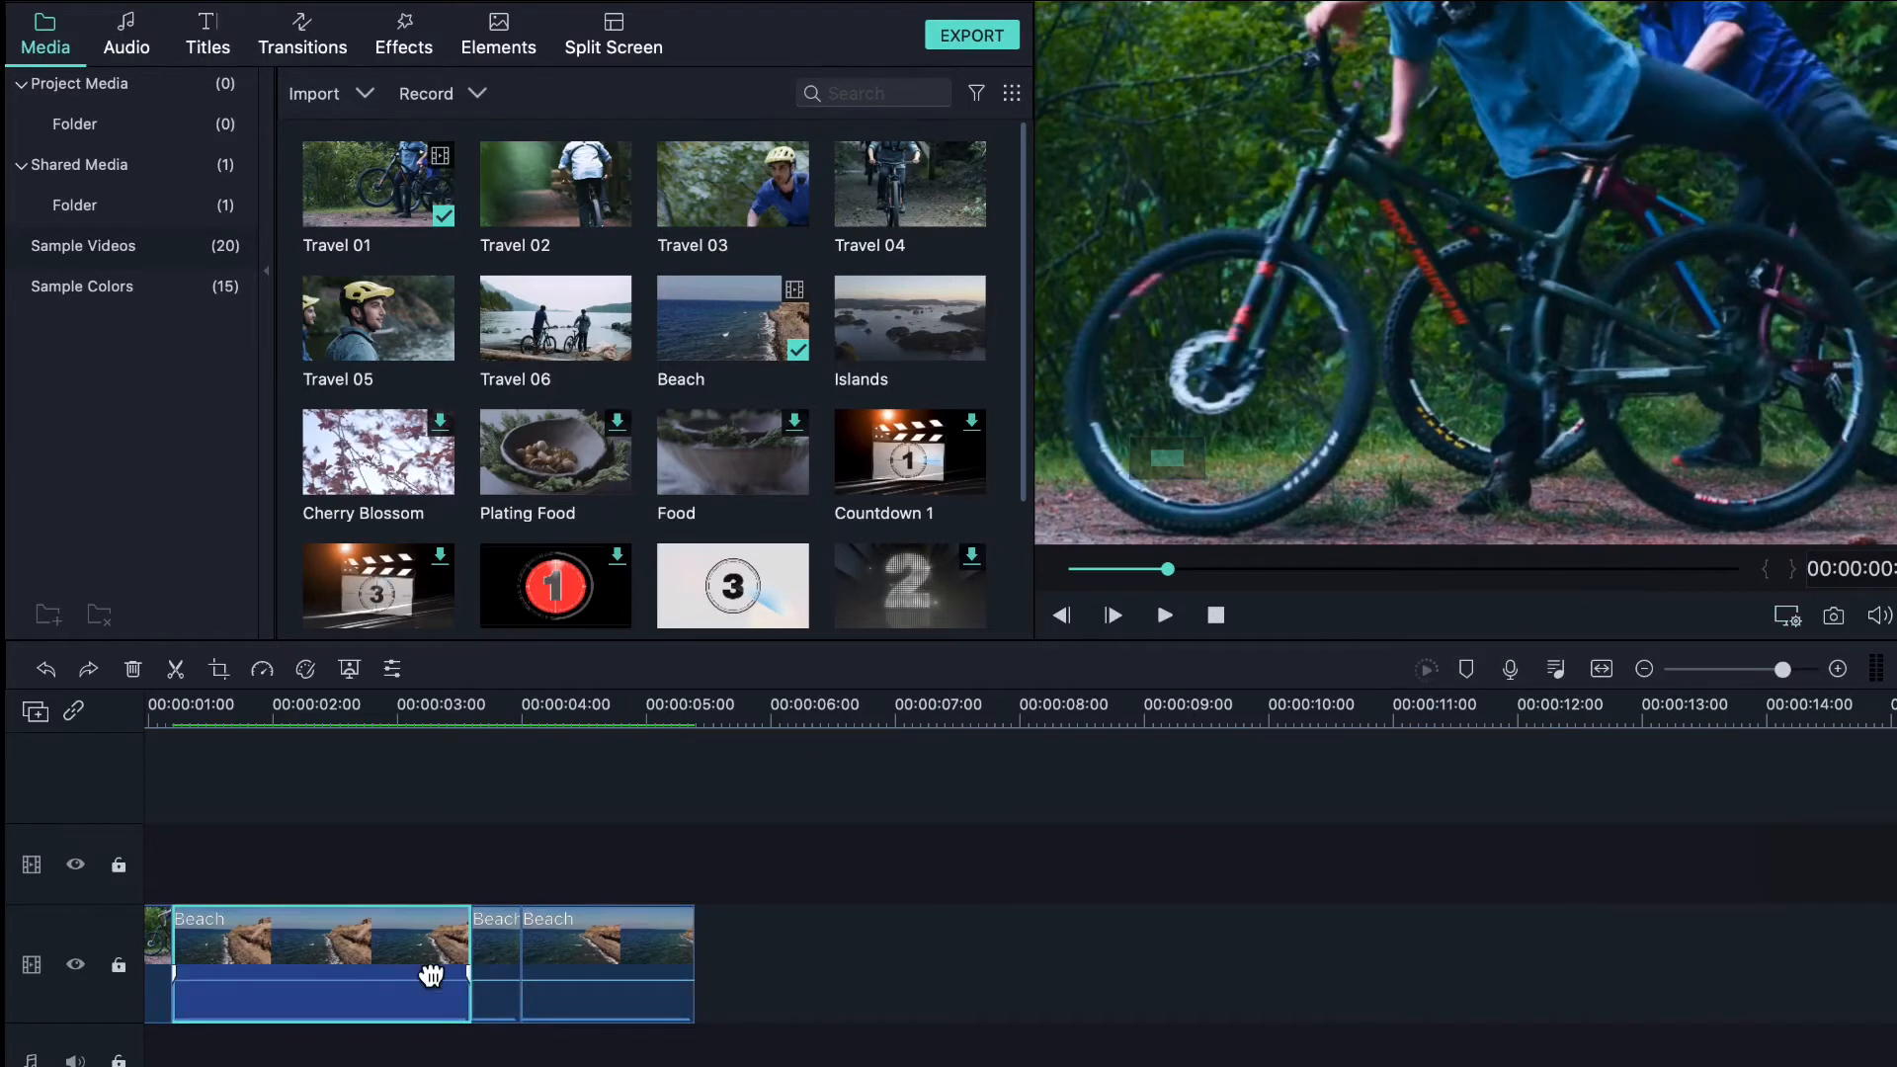
{"action": "scroll", "coordinate": [428, 971], "scroll_direction": "left", "scroll_amount": 3}
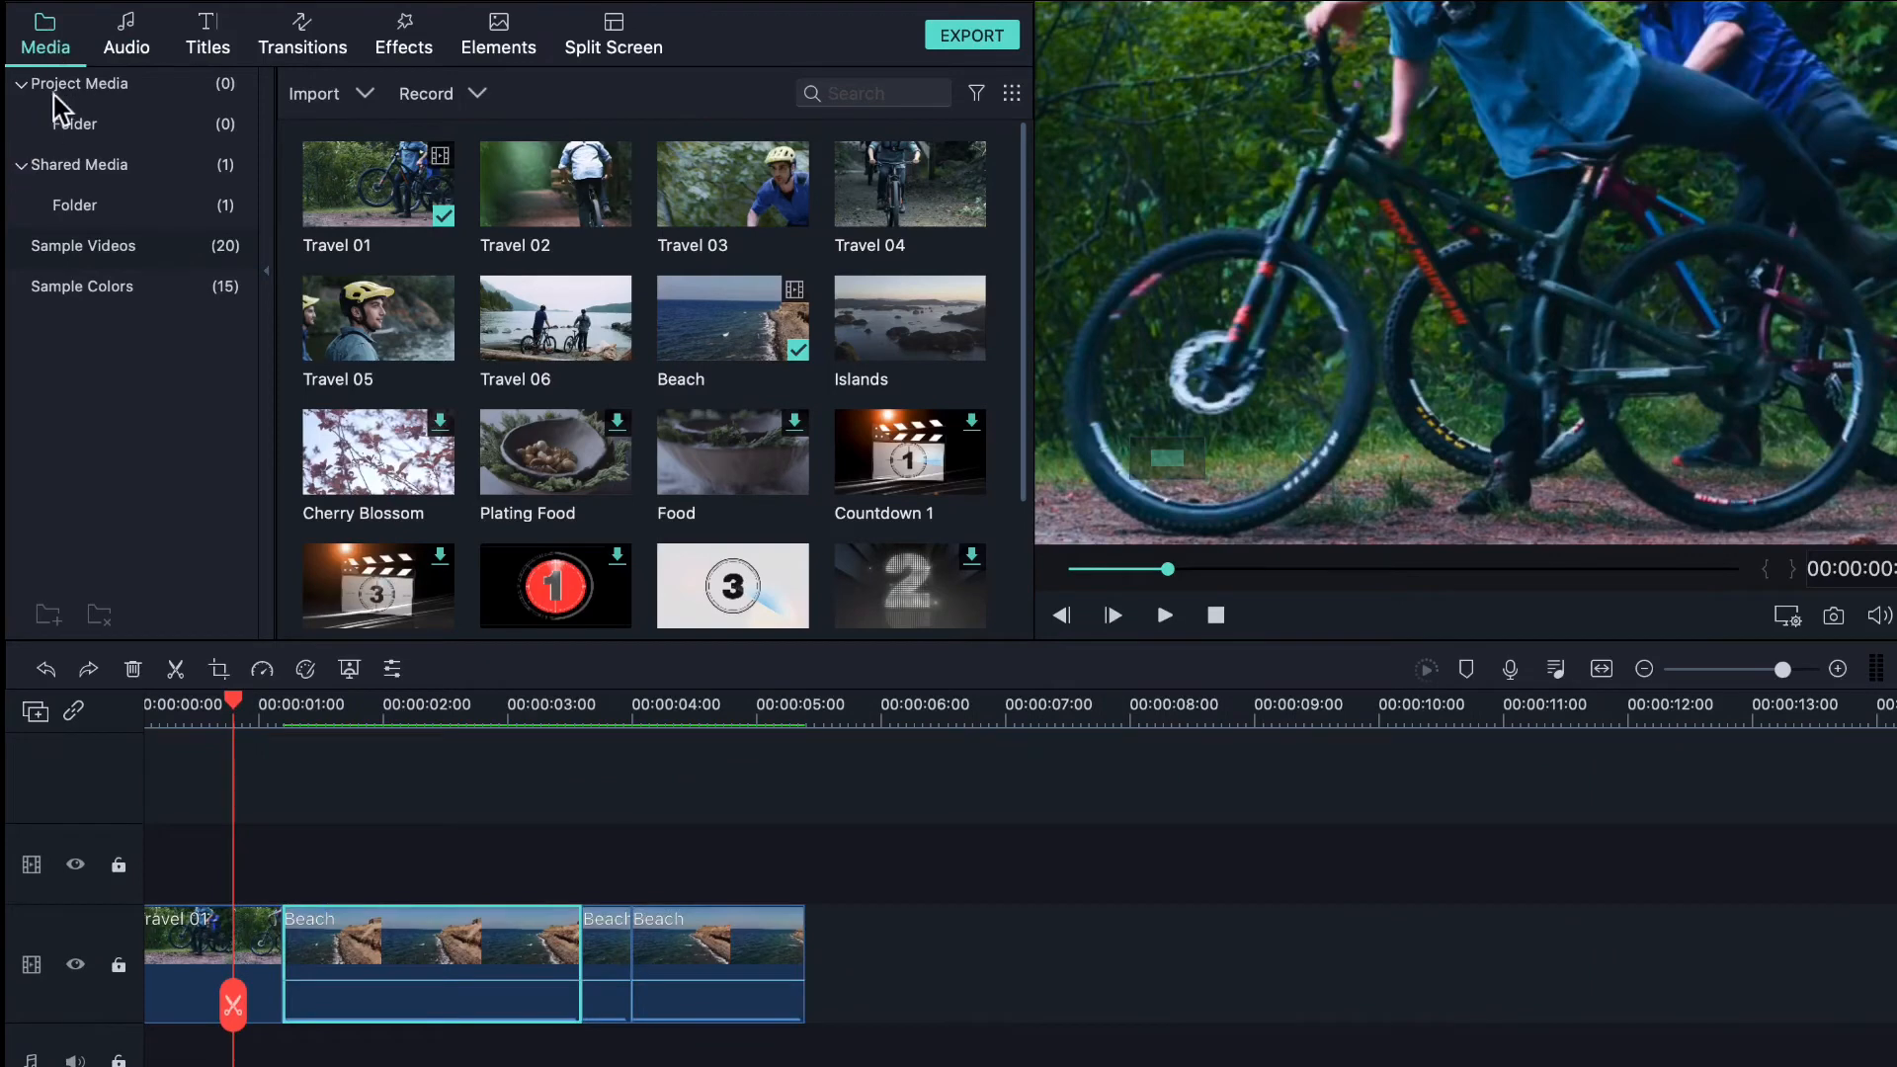
{"action": "left_click", "coordinate": [58, 88]}
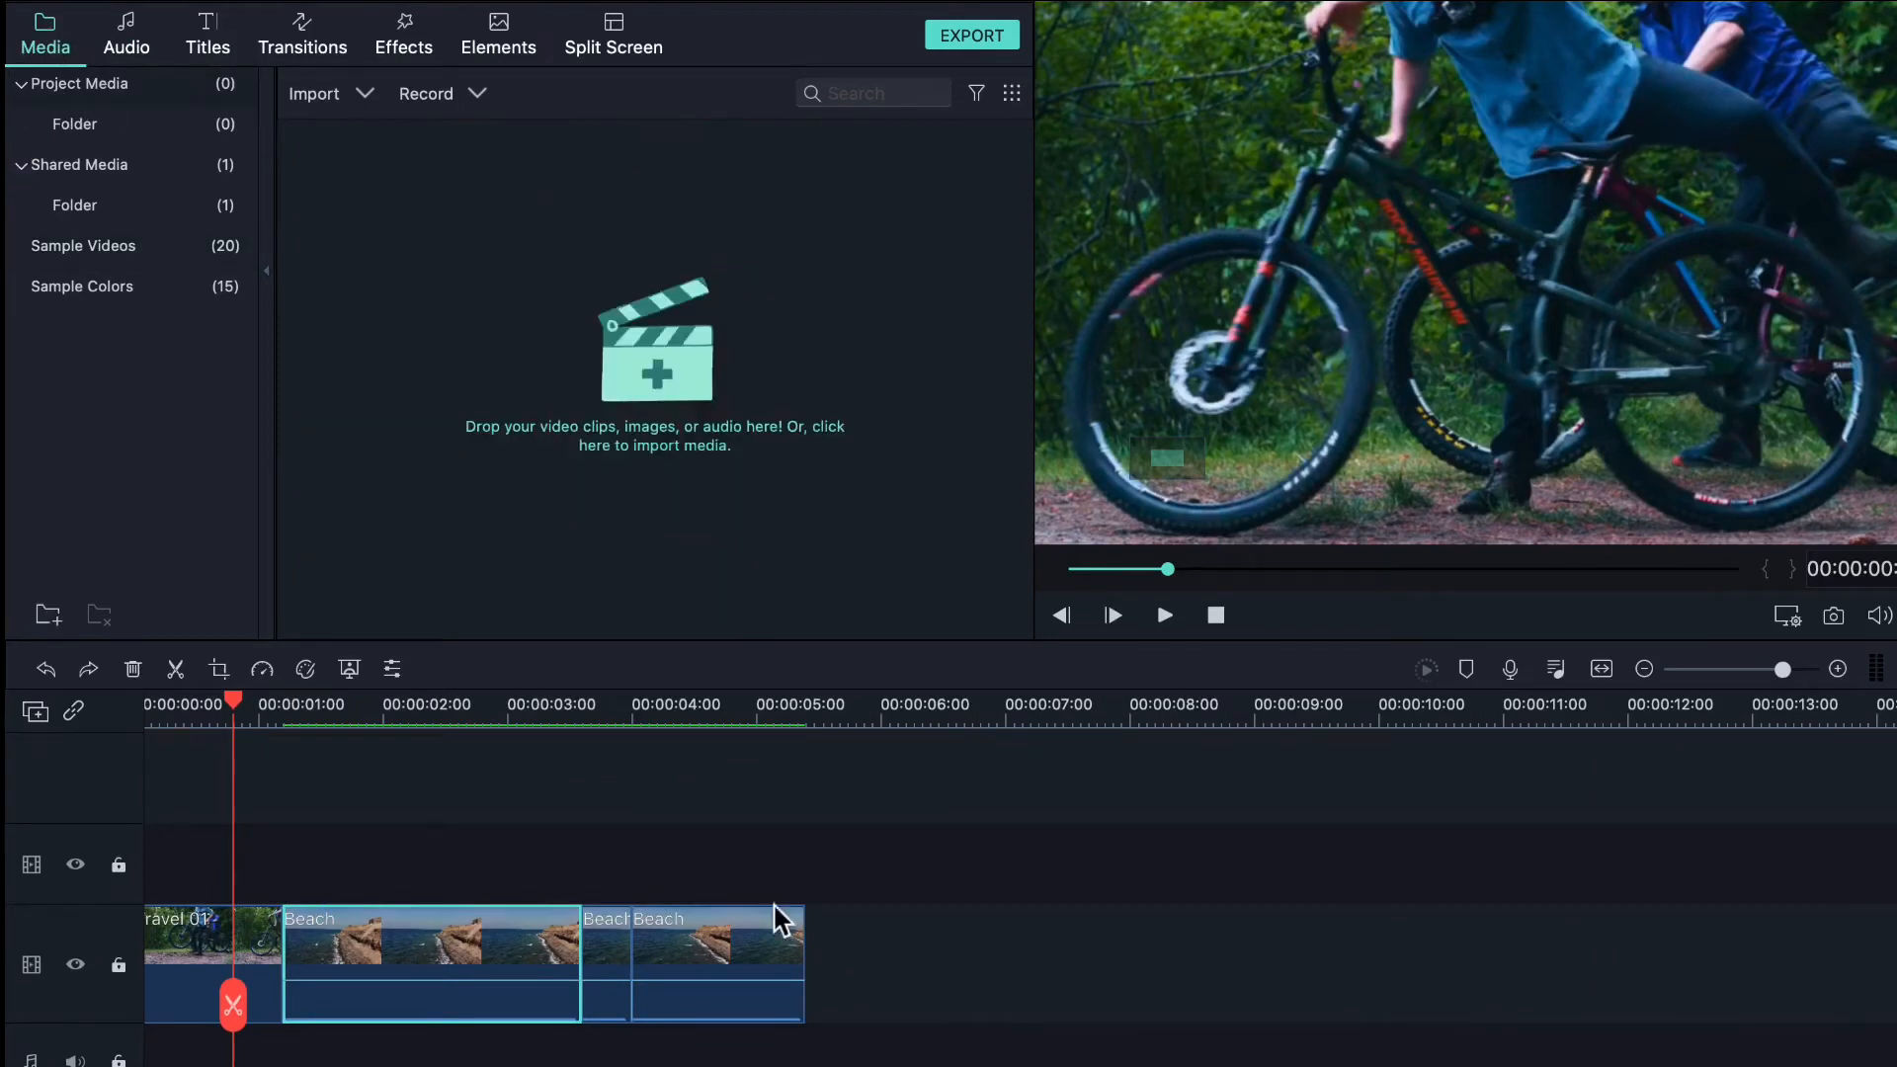
- Snapshot the Beach frame at about 00:00:01:20 and select the new Snapshot in Project Media
{"action": "left_click_drag", "start_coordinate": [237, 704], "coordinate": [371, 717]}
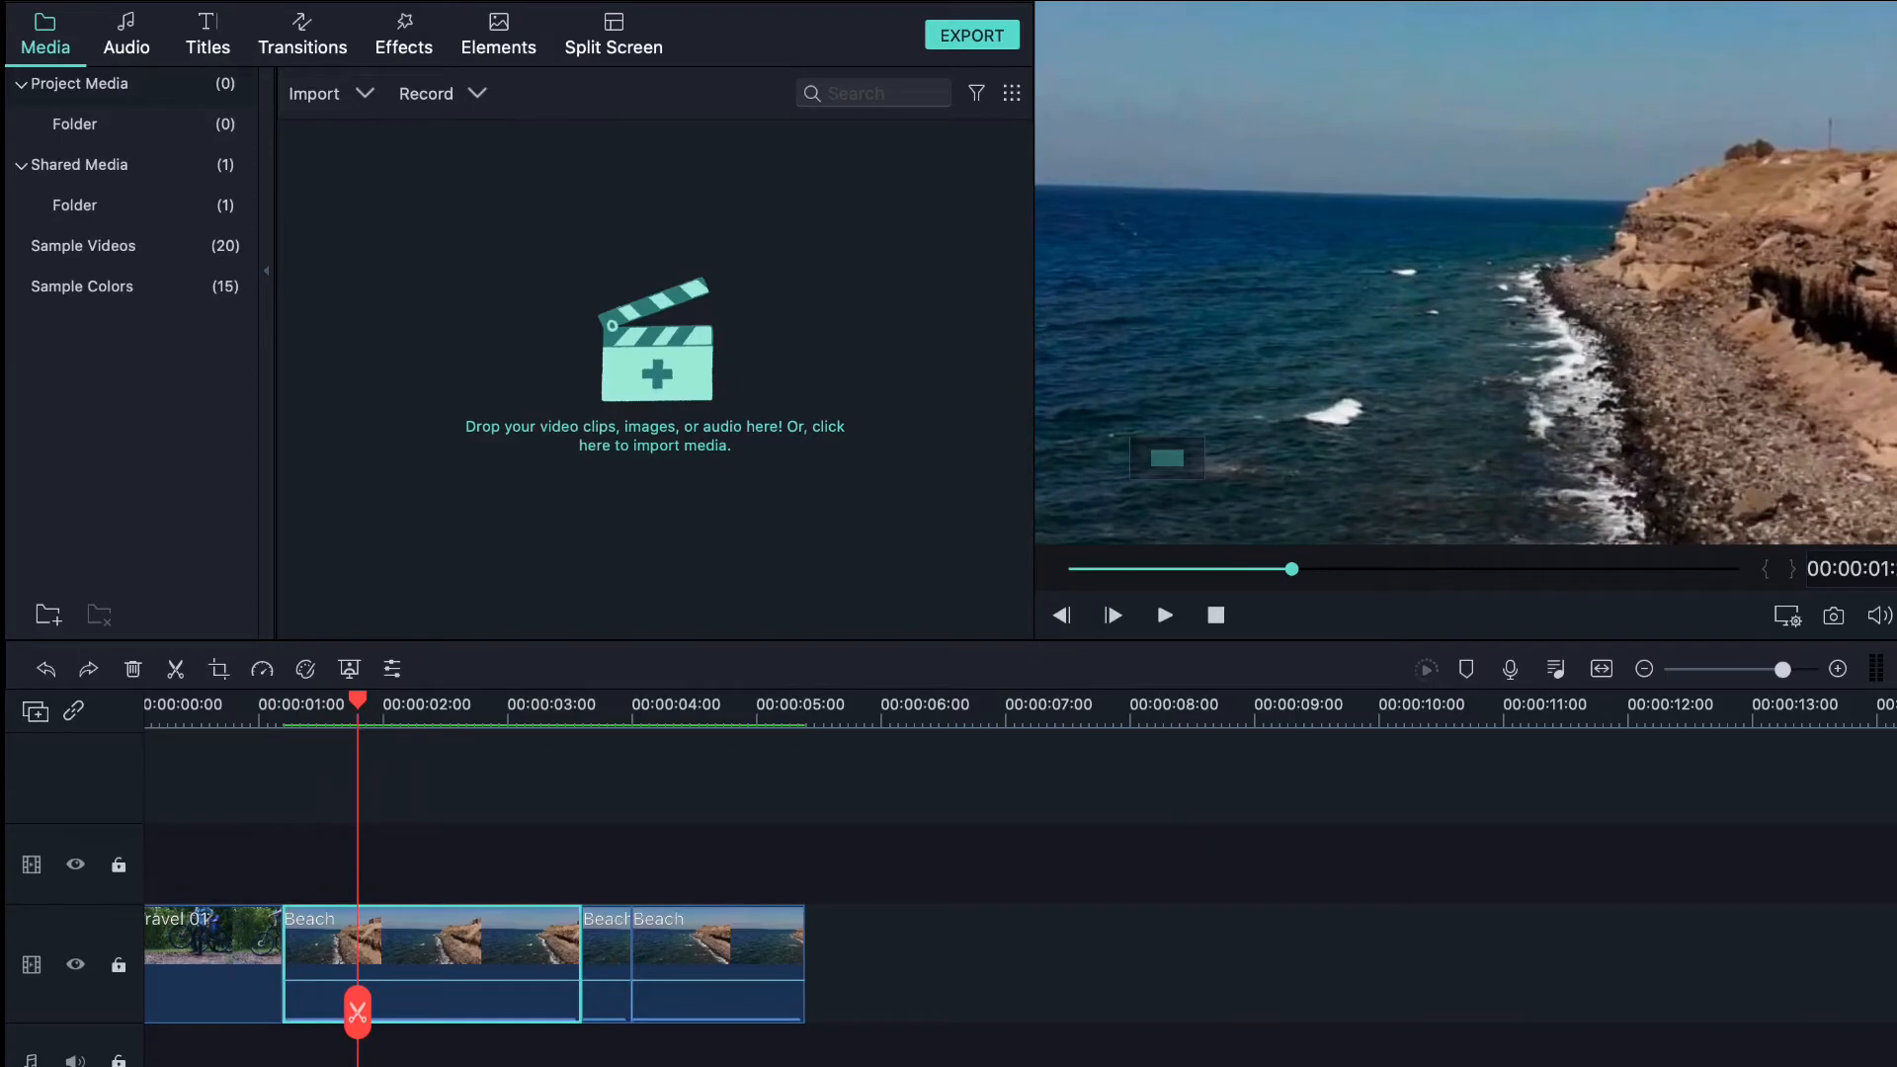
{"action": "left_click", "coordinate": [1832, 617]}
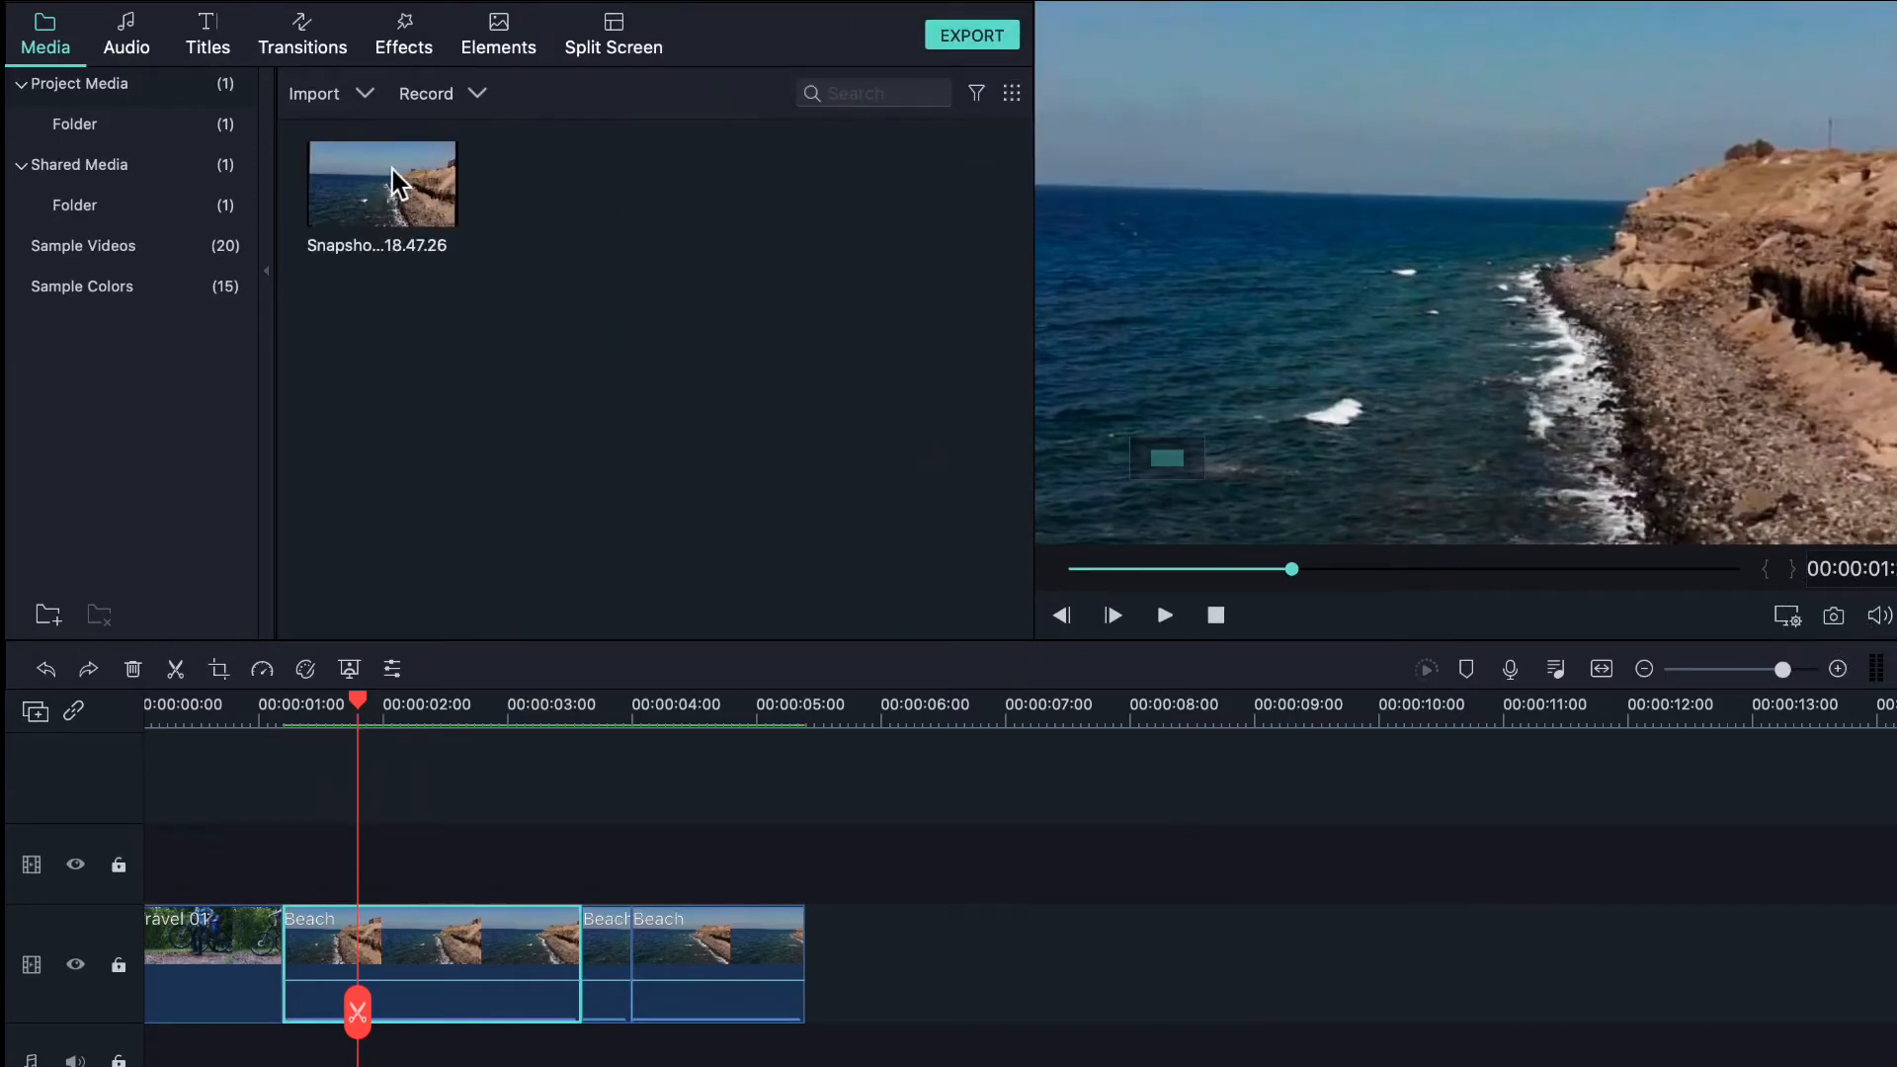
{"action": "left_click", "coordinate": [394, 170]}
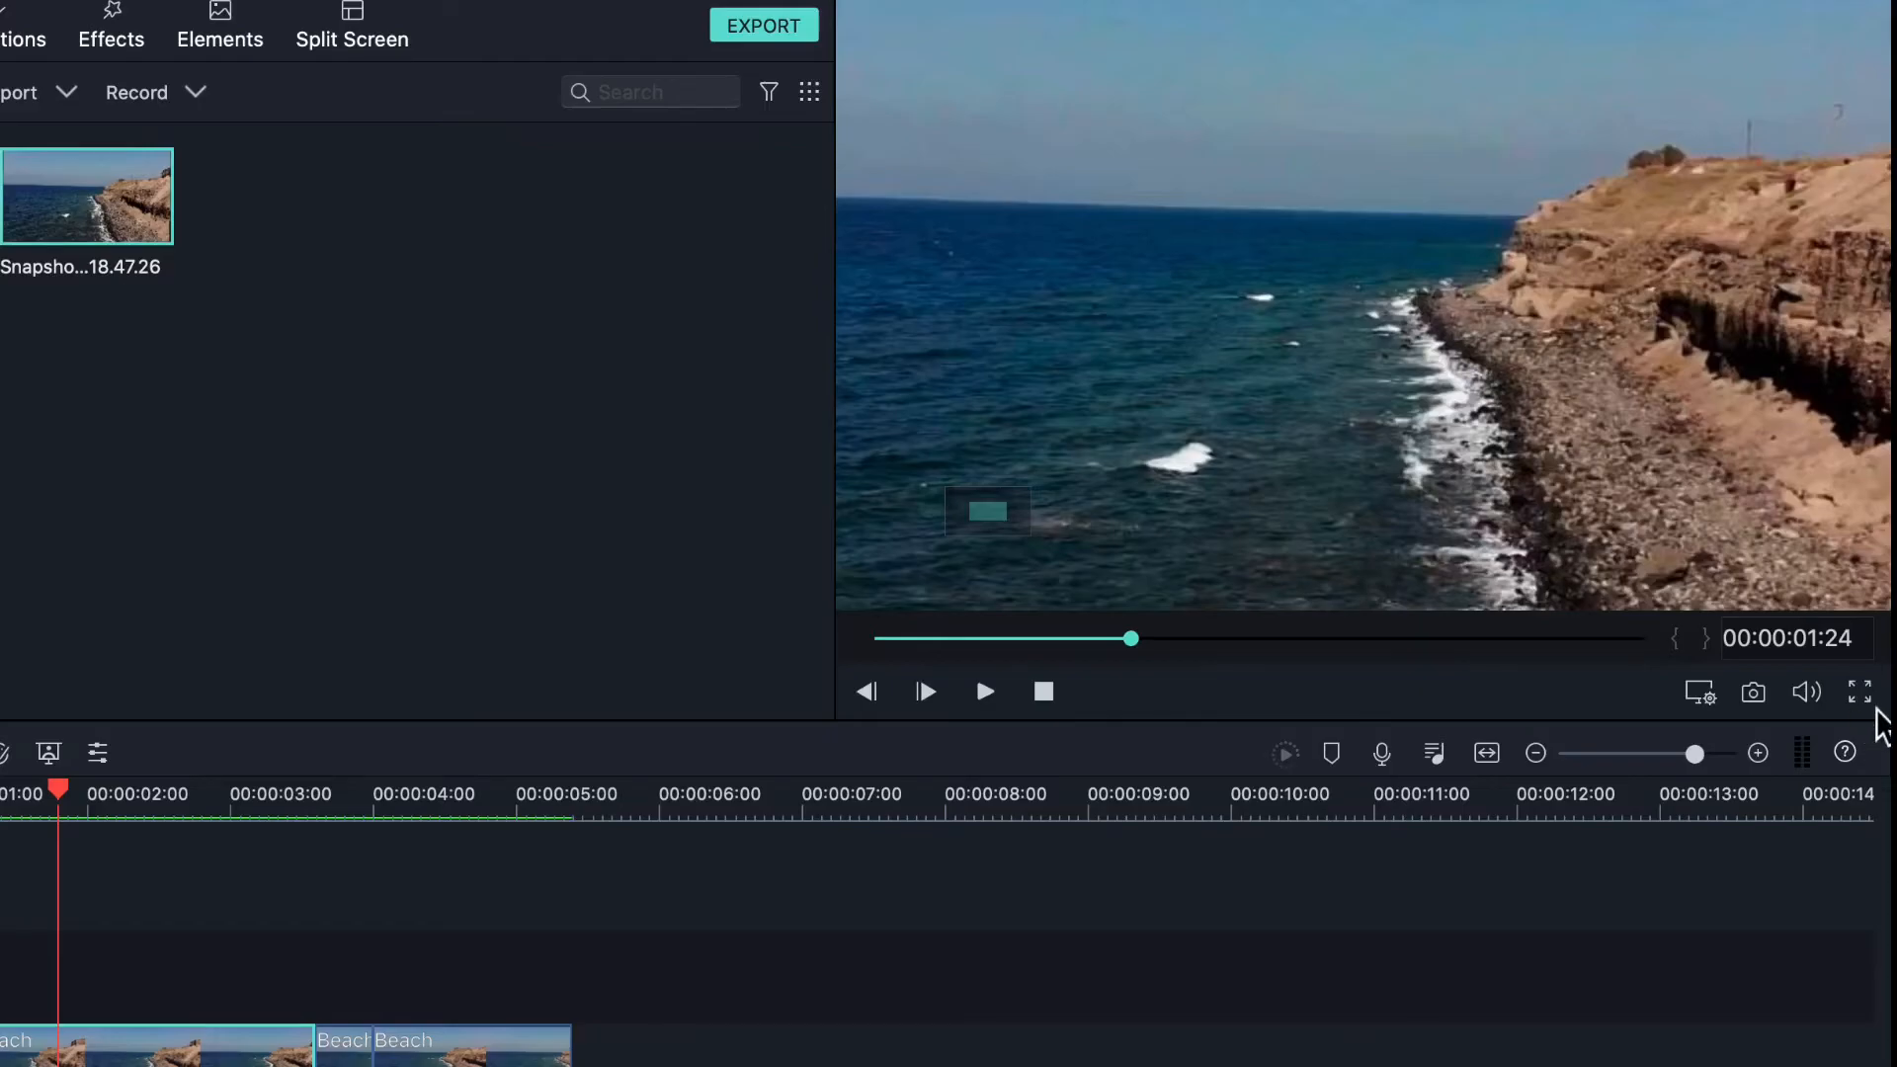
- Watch the beach footage full screen, then bring up the voiceover Record Audio window
{"action": "left_click", "coordinate": [1861, 694]}
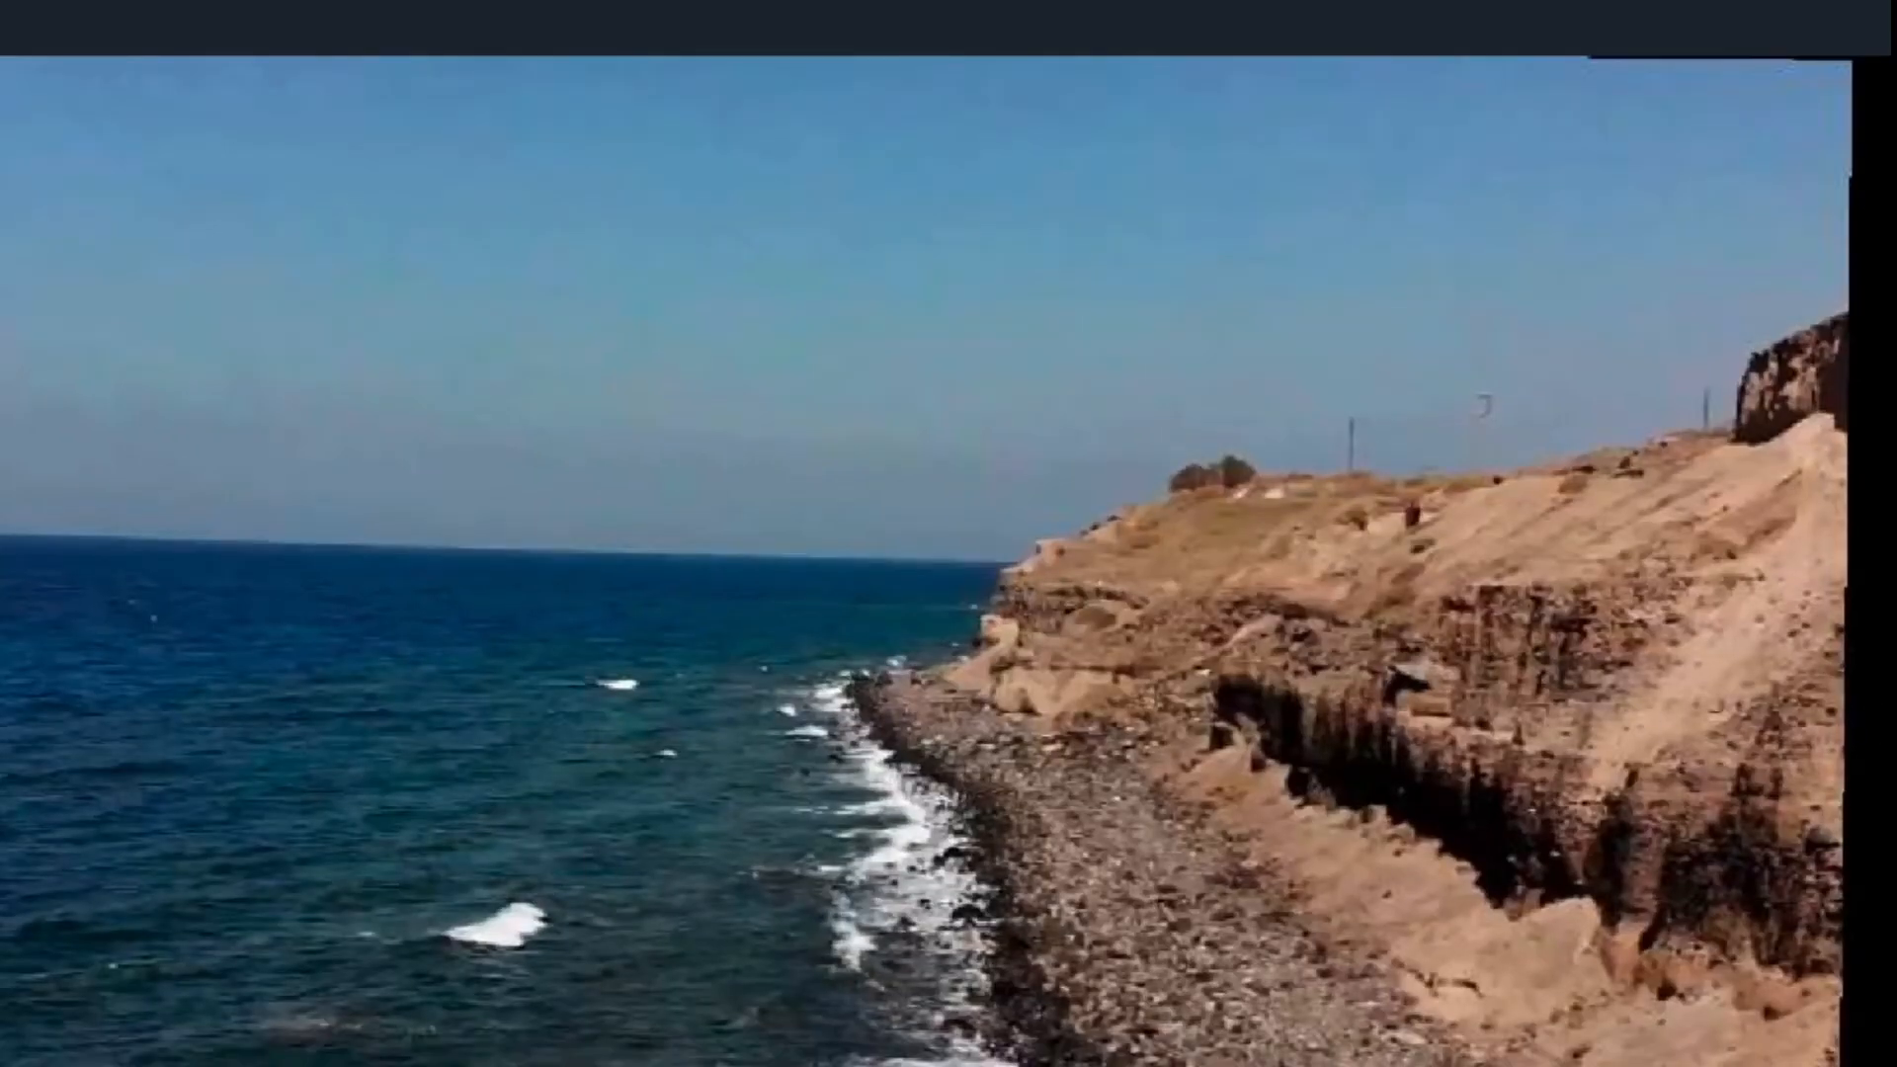
{"action": "key", "text": "Escape"}
{"action": "left_click", "coordinate": [1382, 755]}
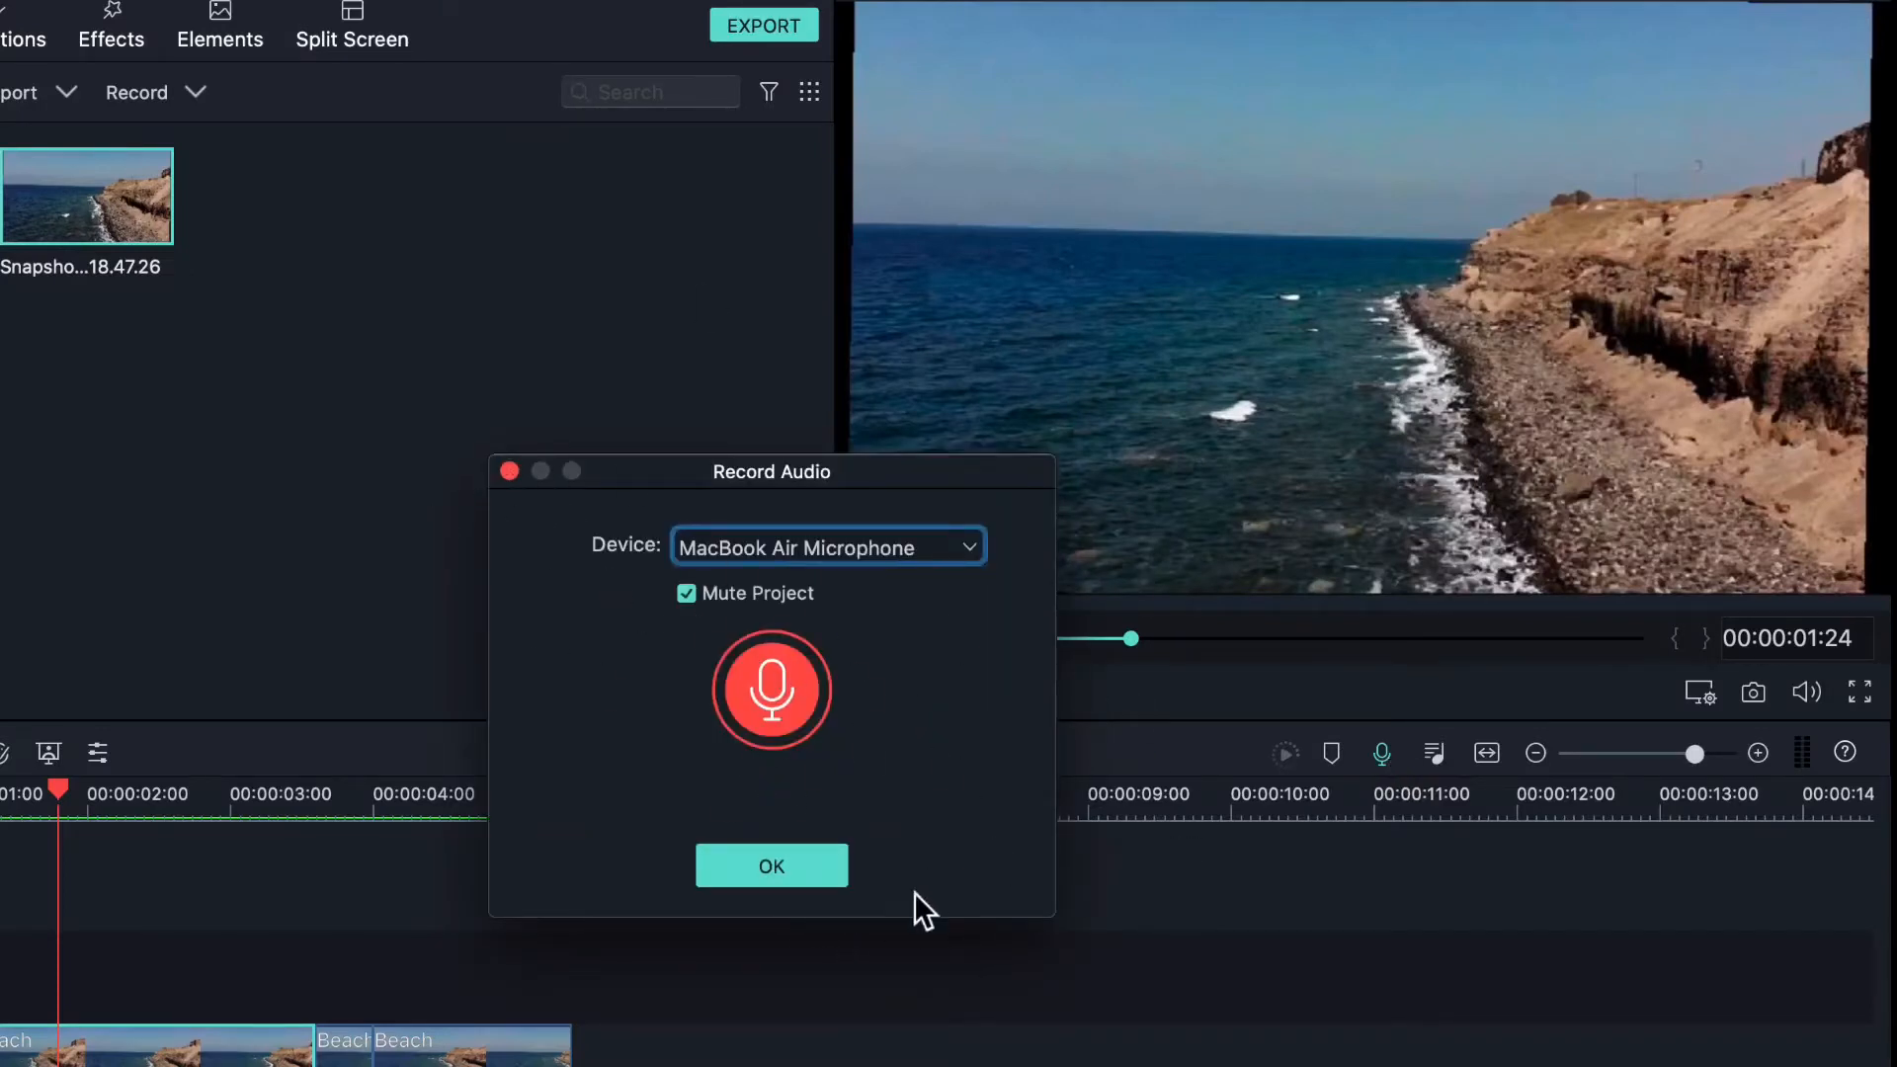
- Record a short voiceover using the MacBook Air Microphone and add it to the project
{"action": "left_click", "coordinate": [808, 545]}
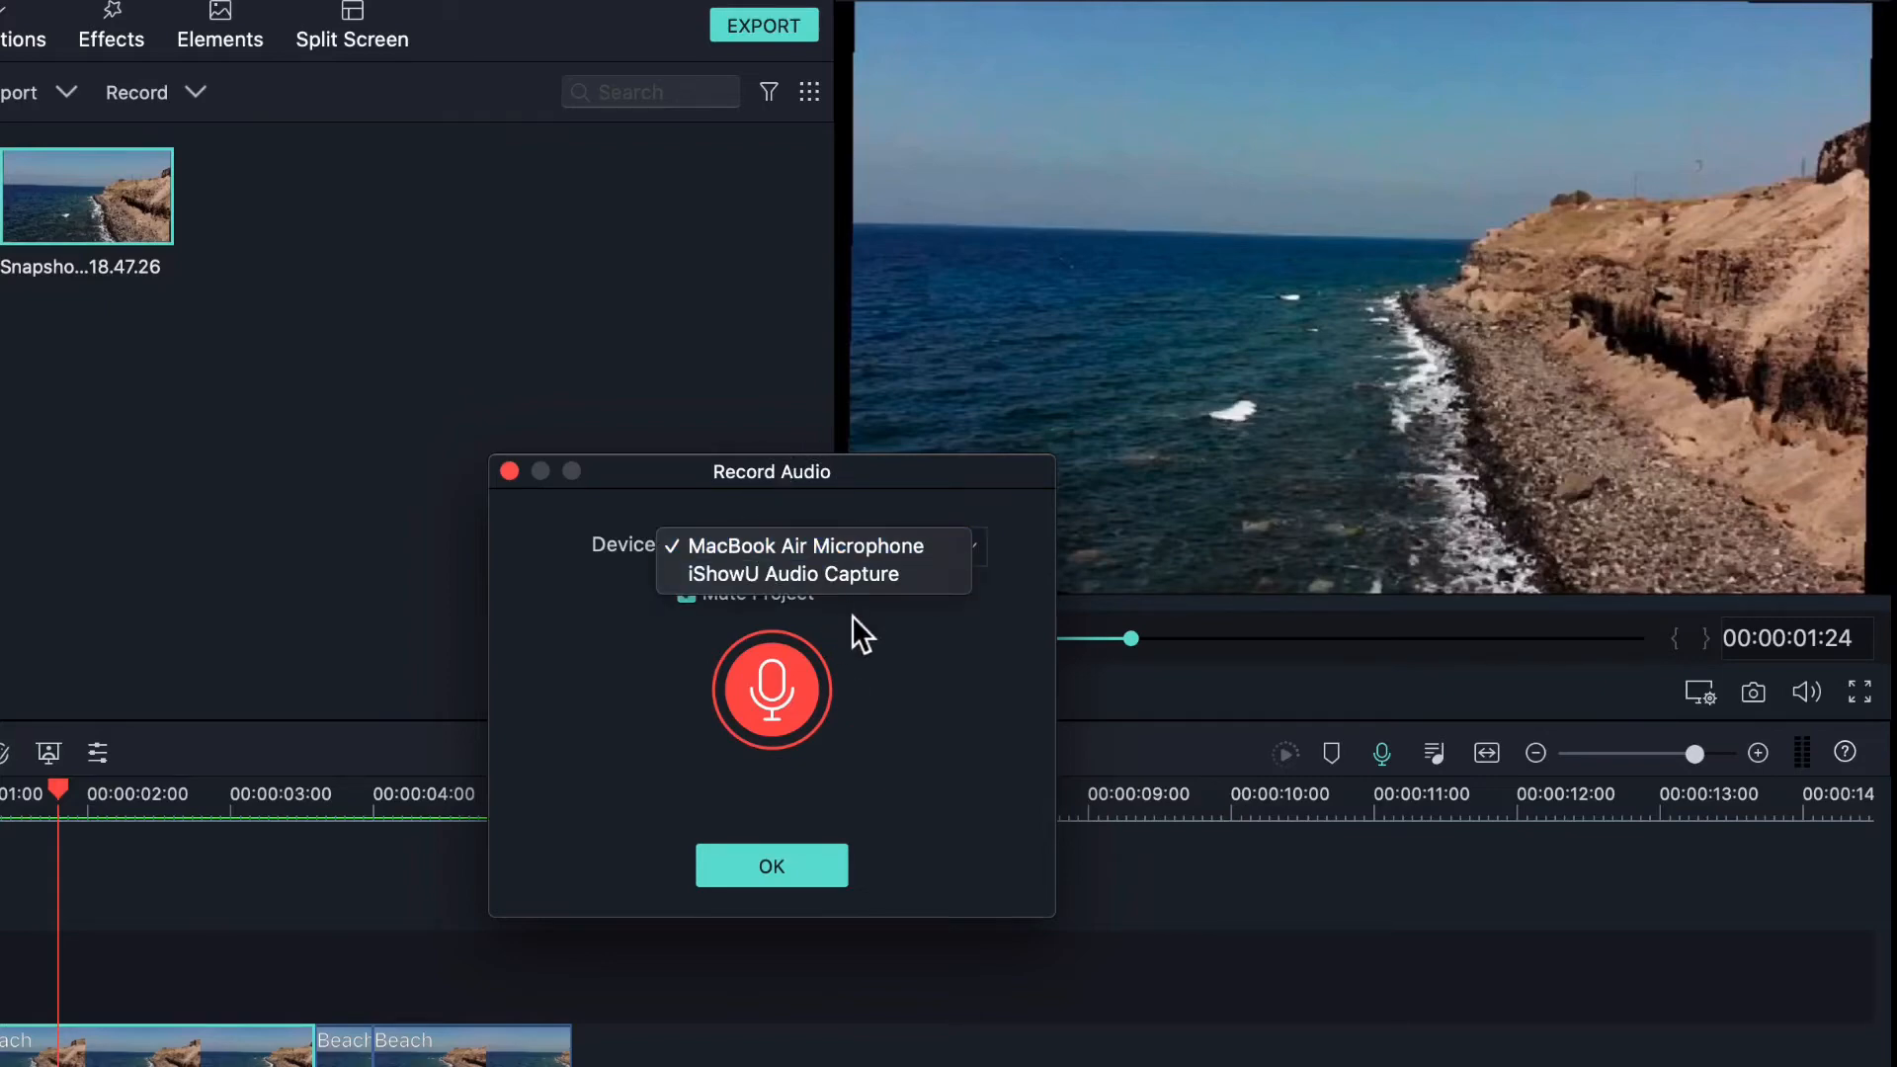
{"action": "left_click", "coordinate": [879, 621]}
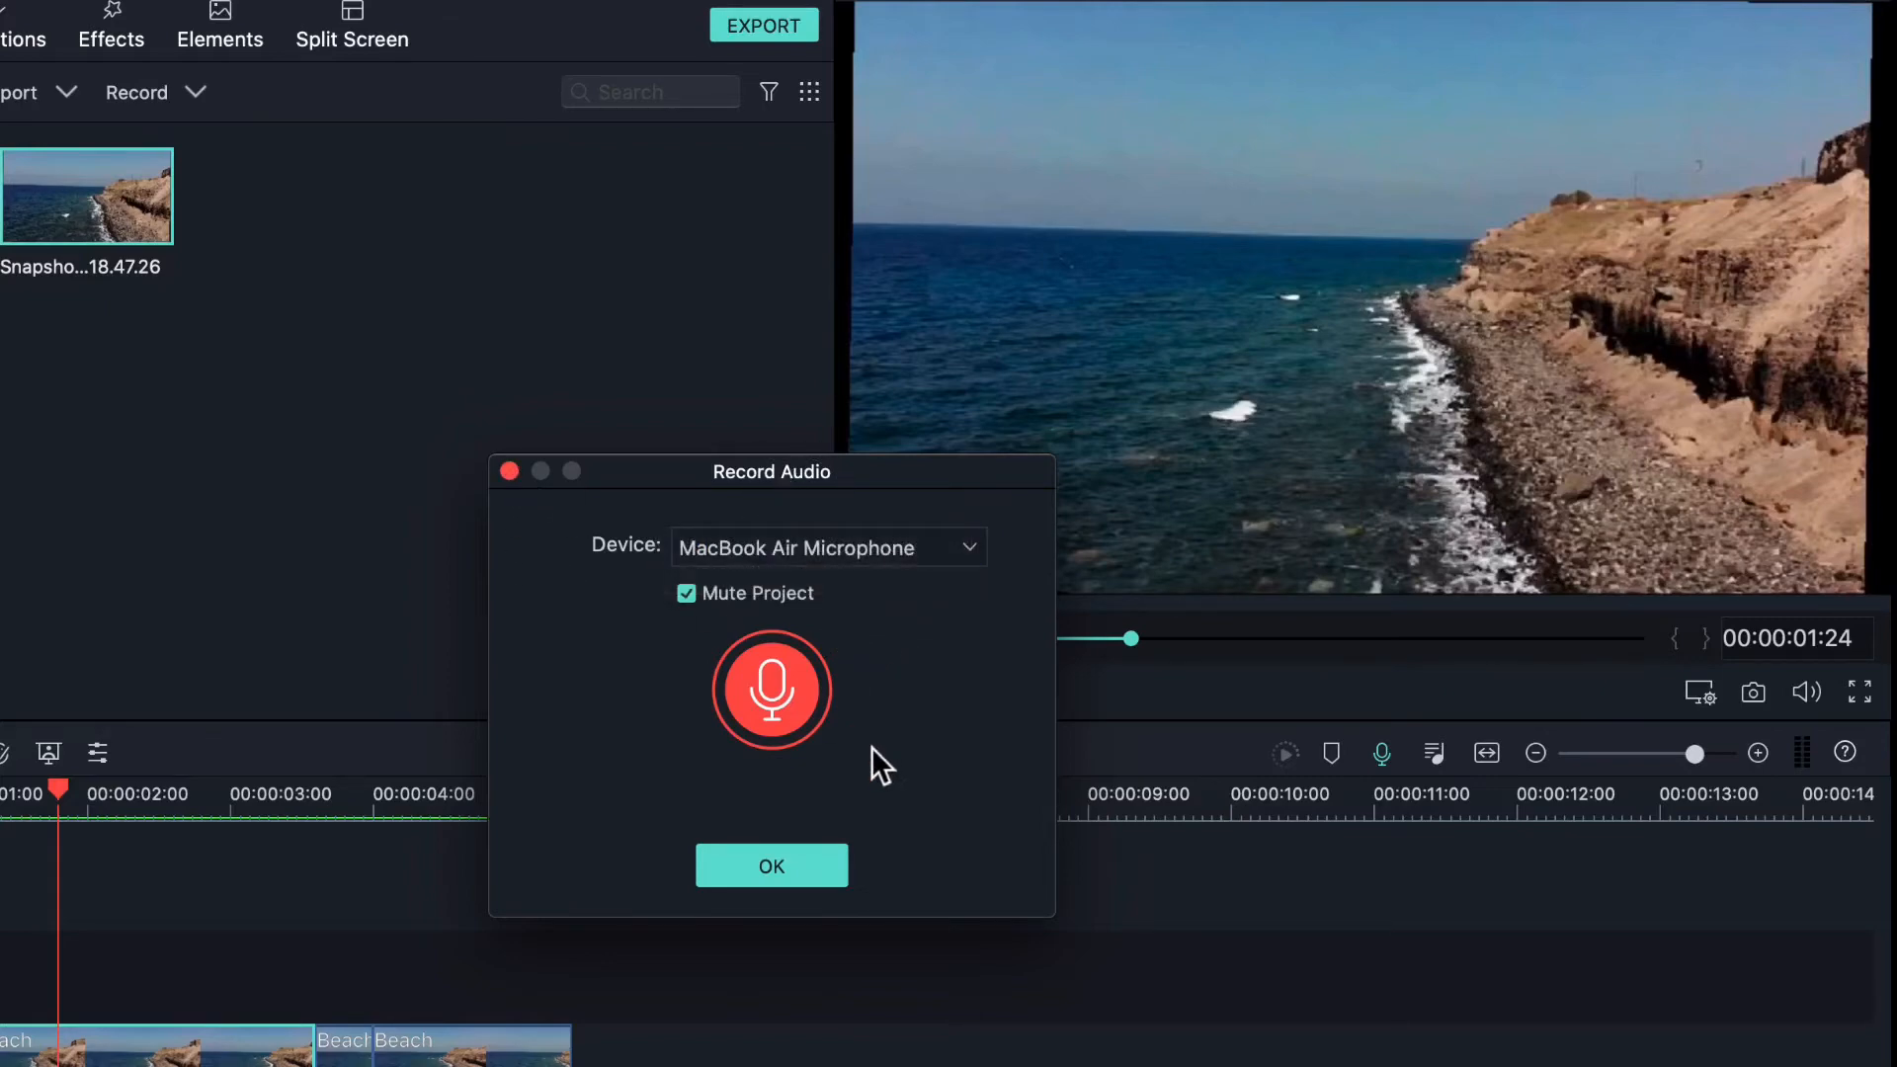
{"action": "left_click", "coordinate": [788, 682]}
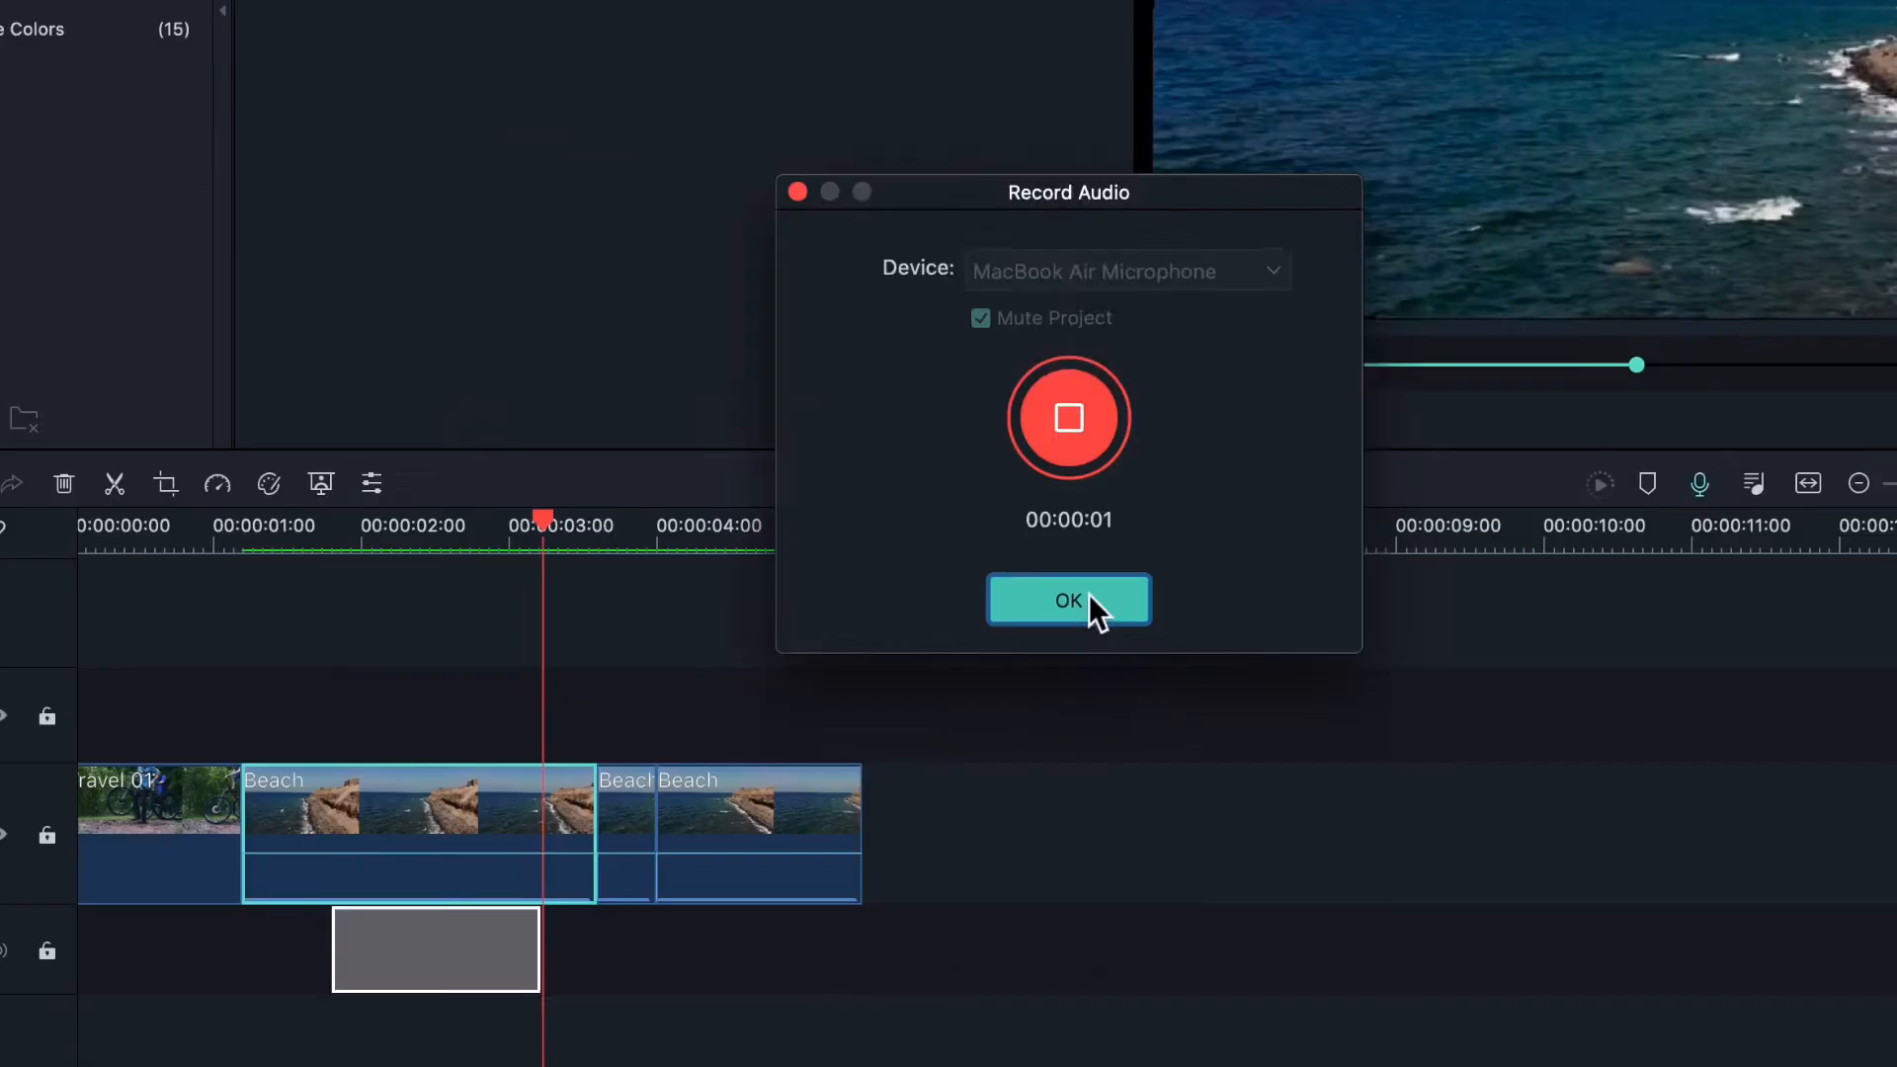
{"action": "left_click", "coordinate": [790, 862]}
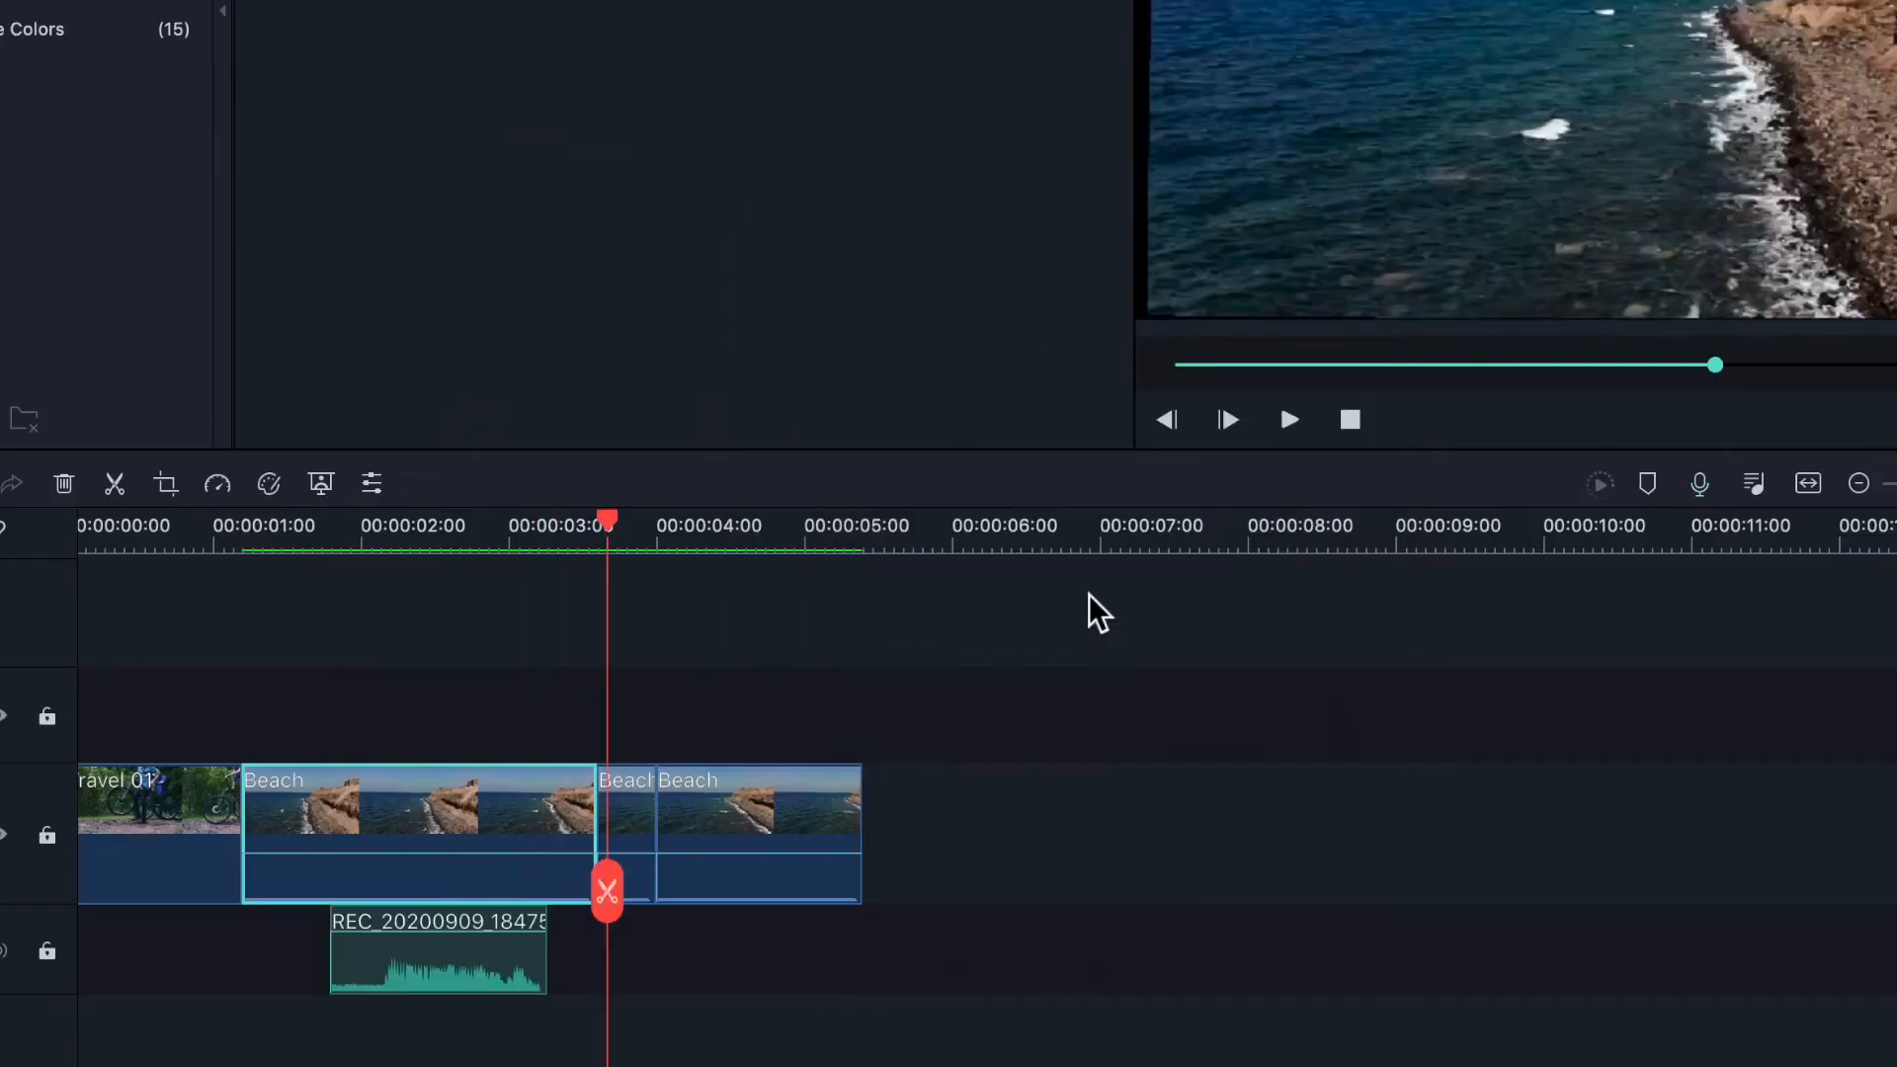
- Play back from about 1 second to about 3 seconds to hear the new voiceover
{"action": "left_click_drag", "start_coordinate": [606, 539], "coordinate": [293, 583]}
{"action": "left_click", "coordinate": [1290, 420]}
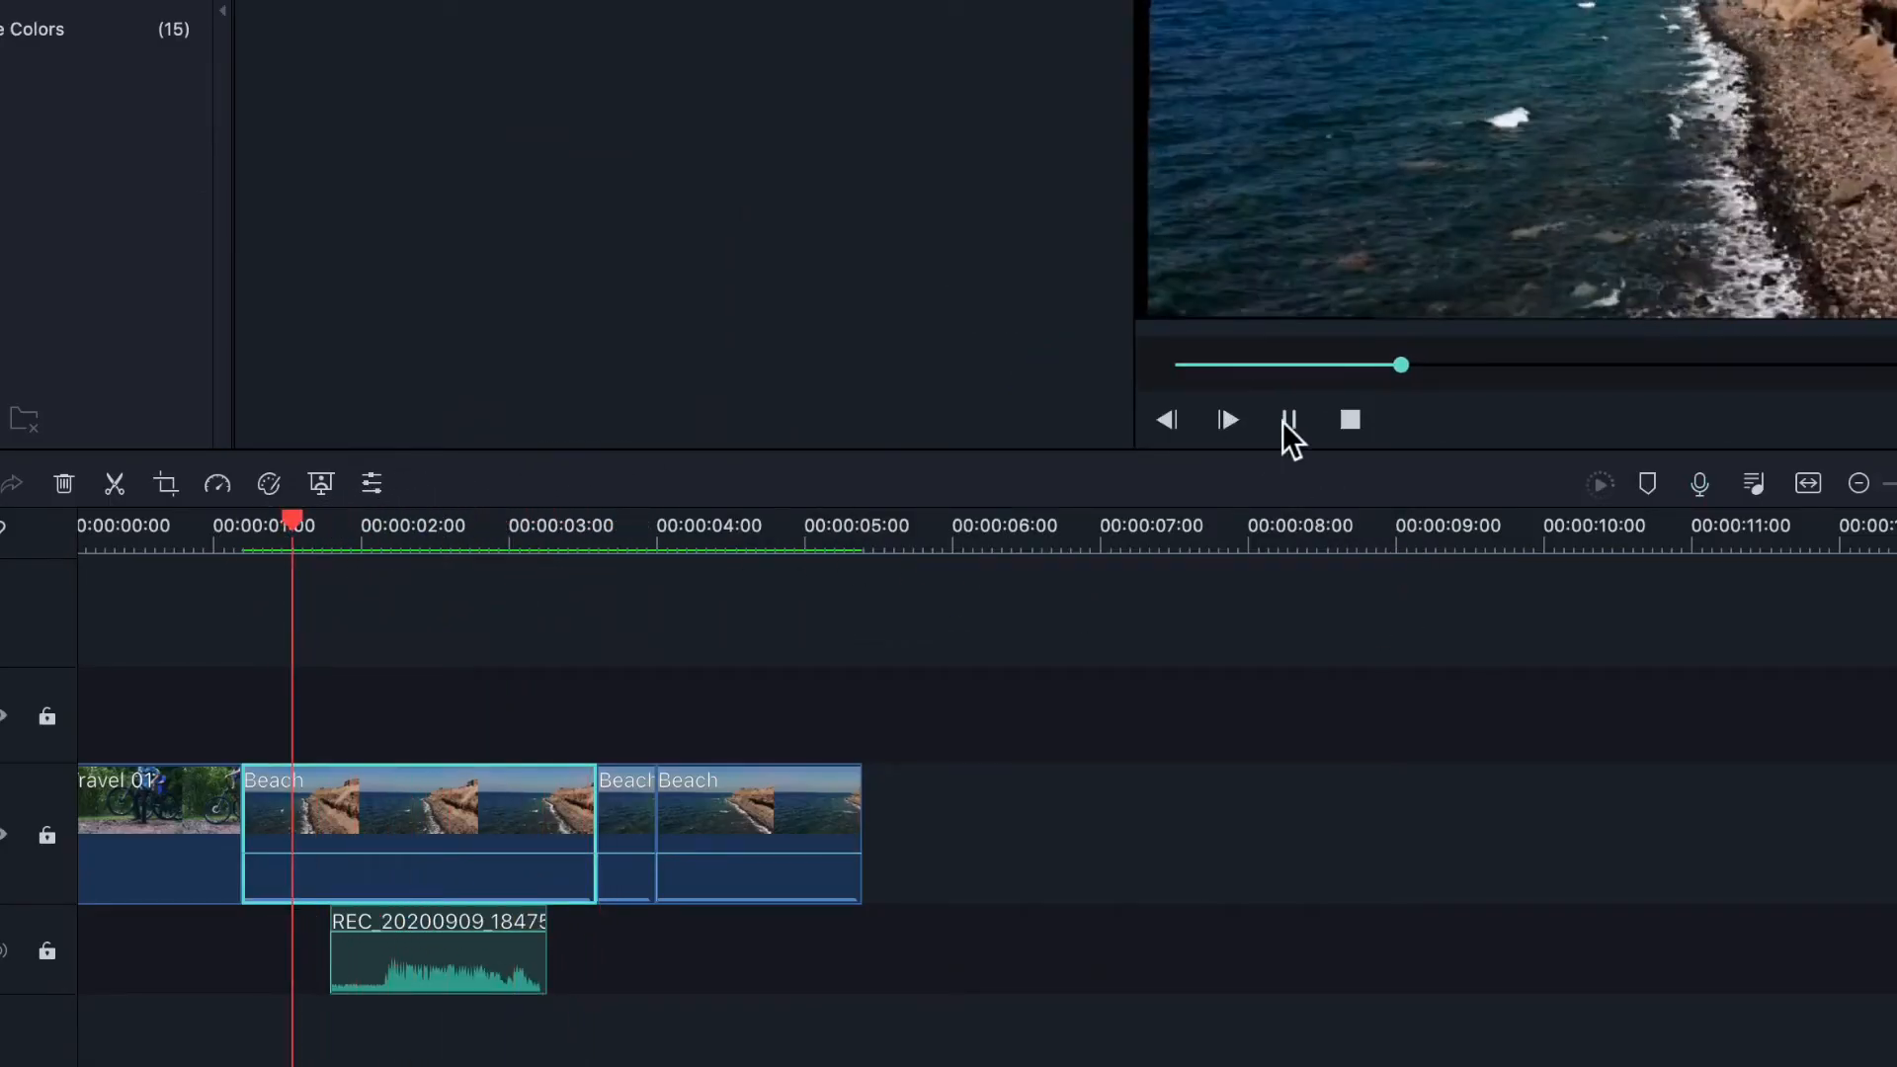
{"action": "left_click", "coordinate": [1290, 420]}
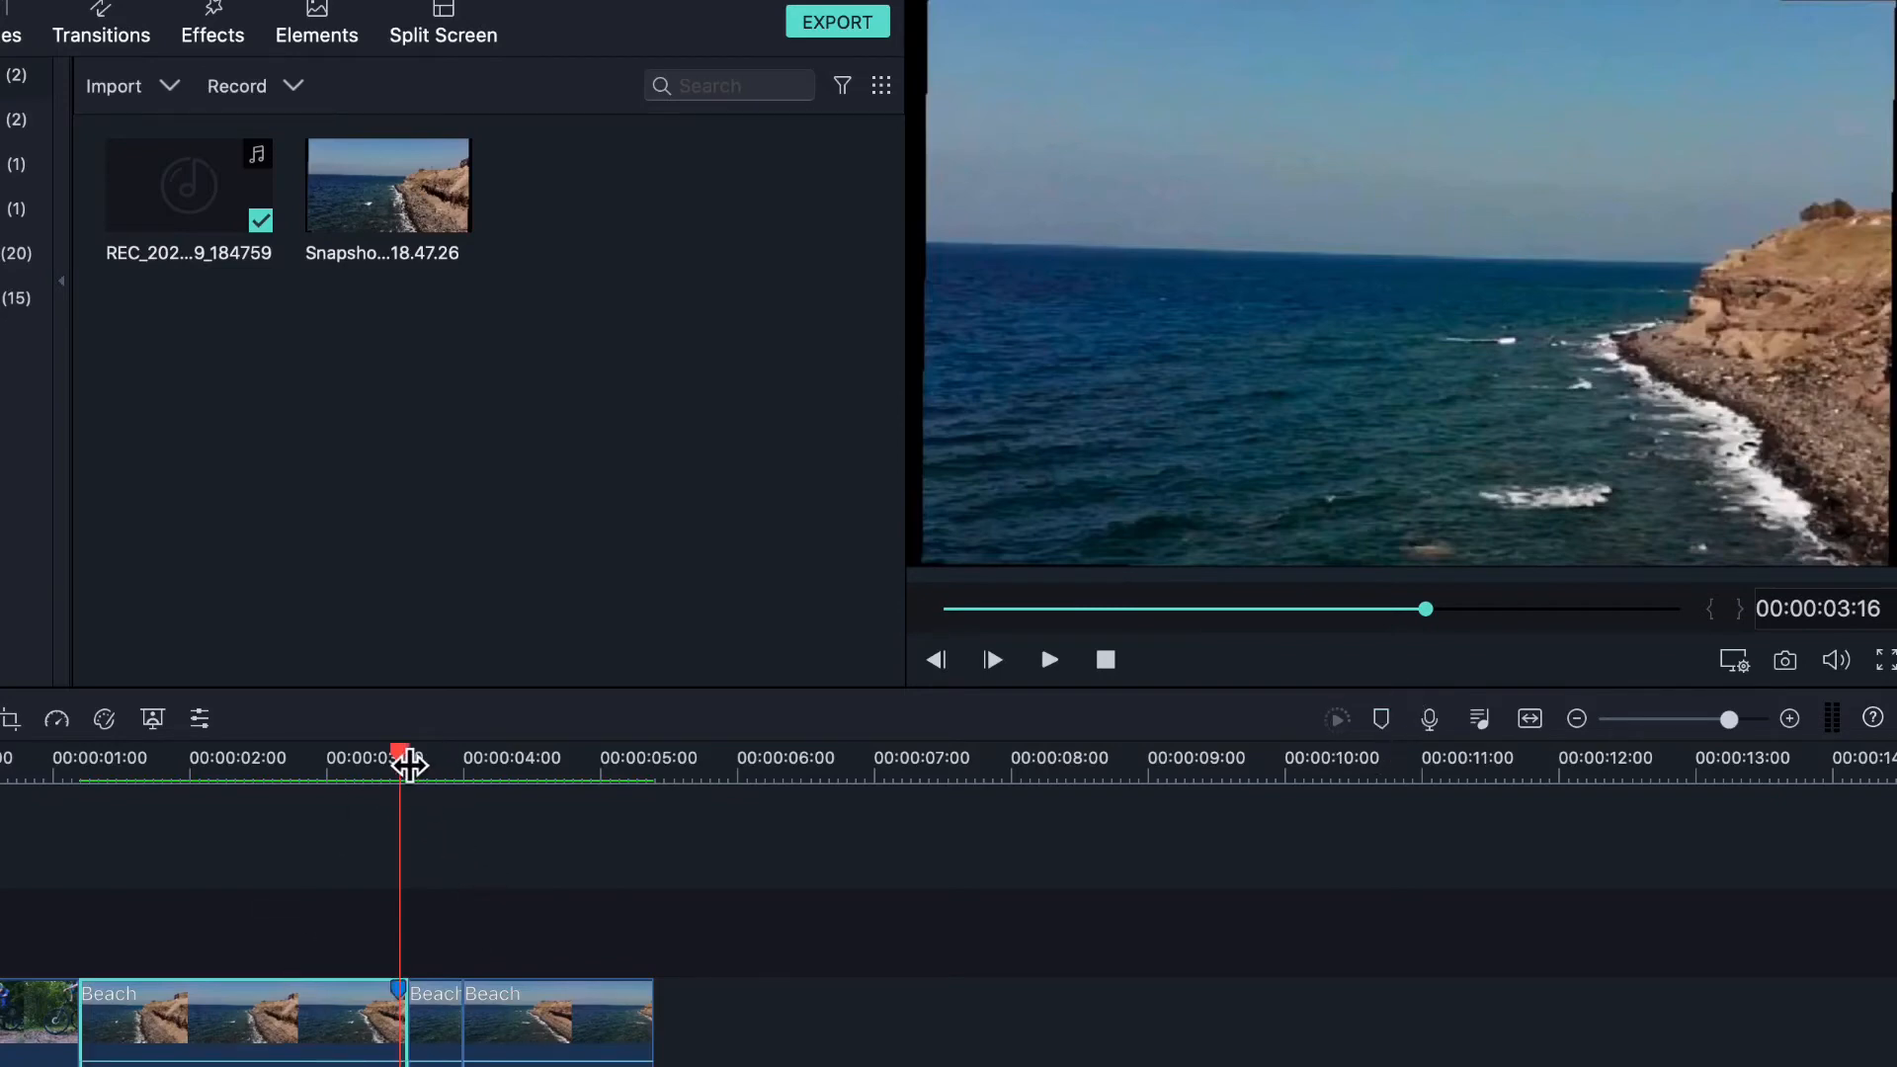
- Set the Beach clip's speed to Fast > 100 X
{"action": "left_click", "coordinate": [396, 763]}
{"action": "left_click_drag", "start_coordinate": [403, 776], "coordinate": [78, 786]}
{"action": "left_click", "coordinate": [56, 719]}
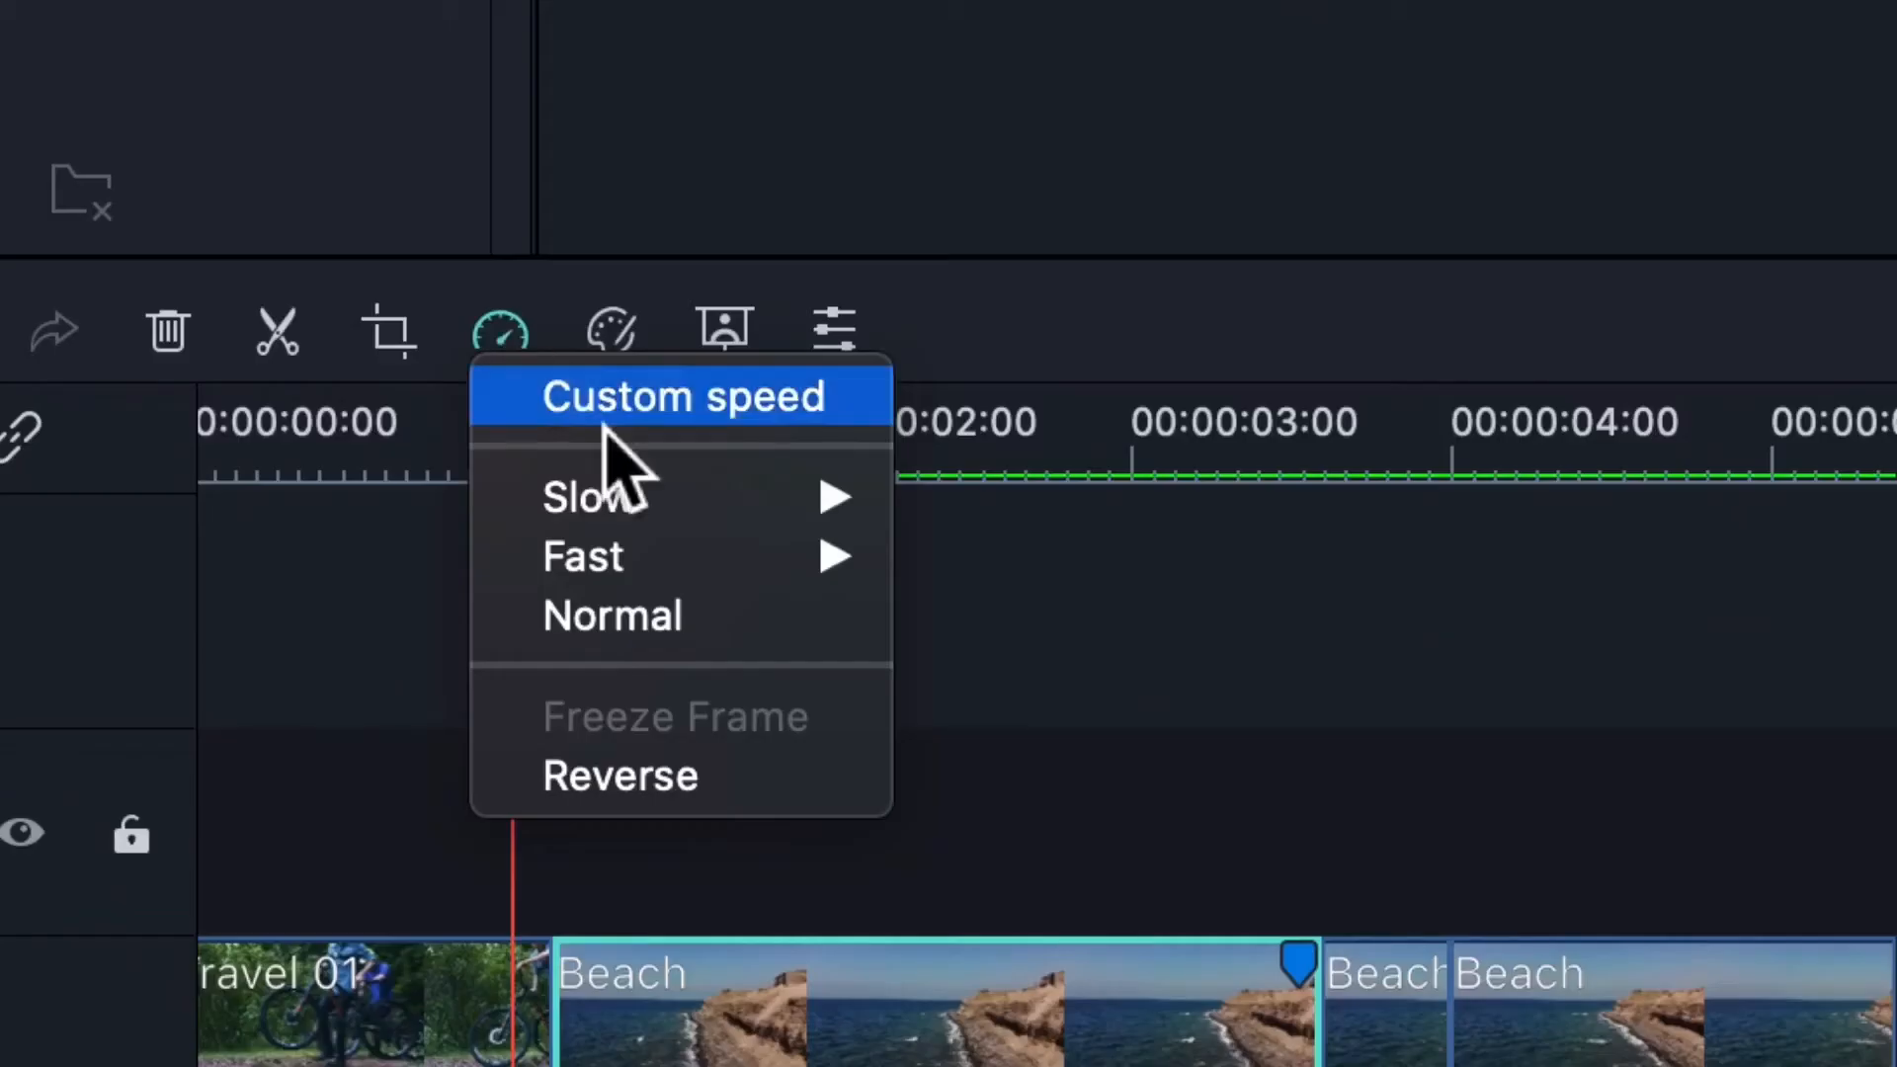
{"action": "mouse_move", "coordinate": [121, 818]}
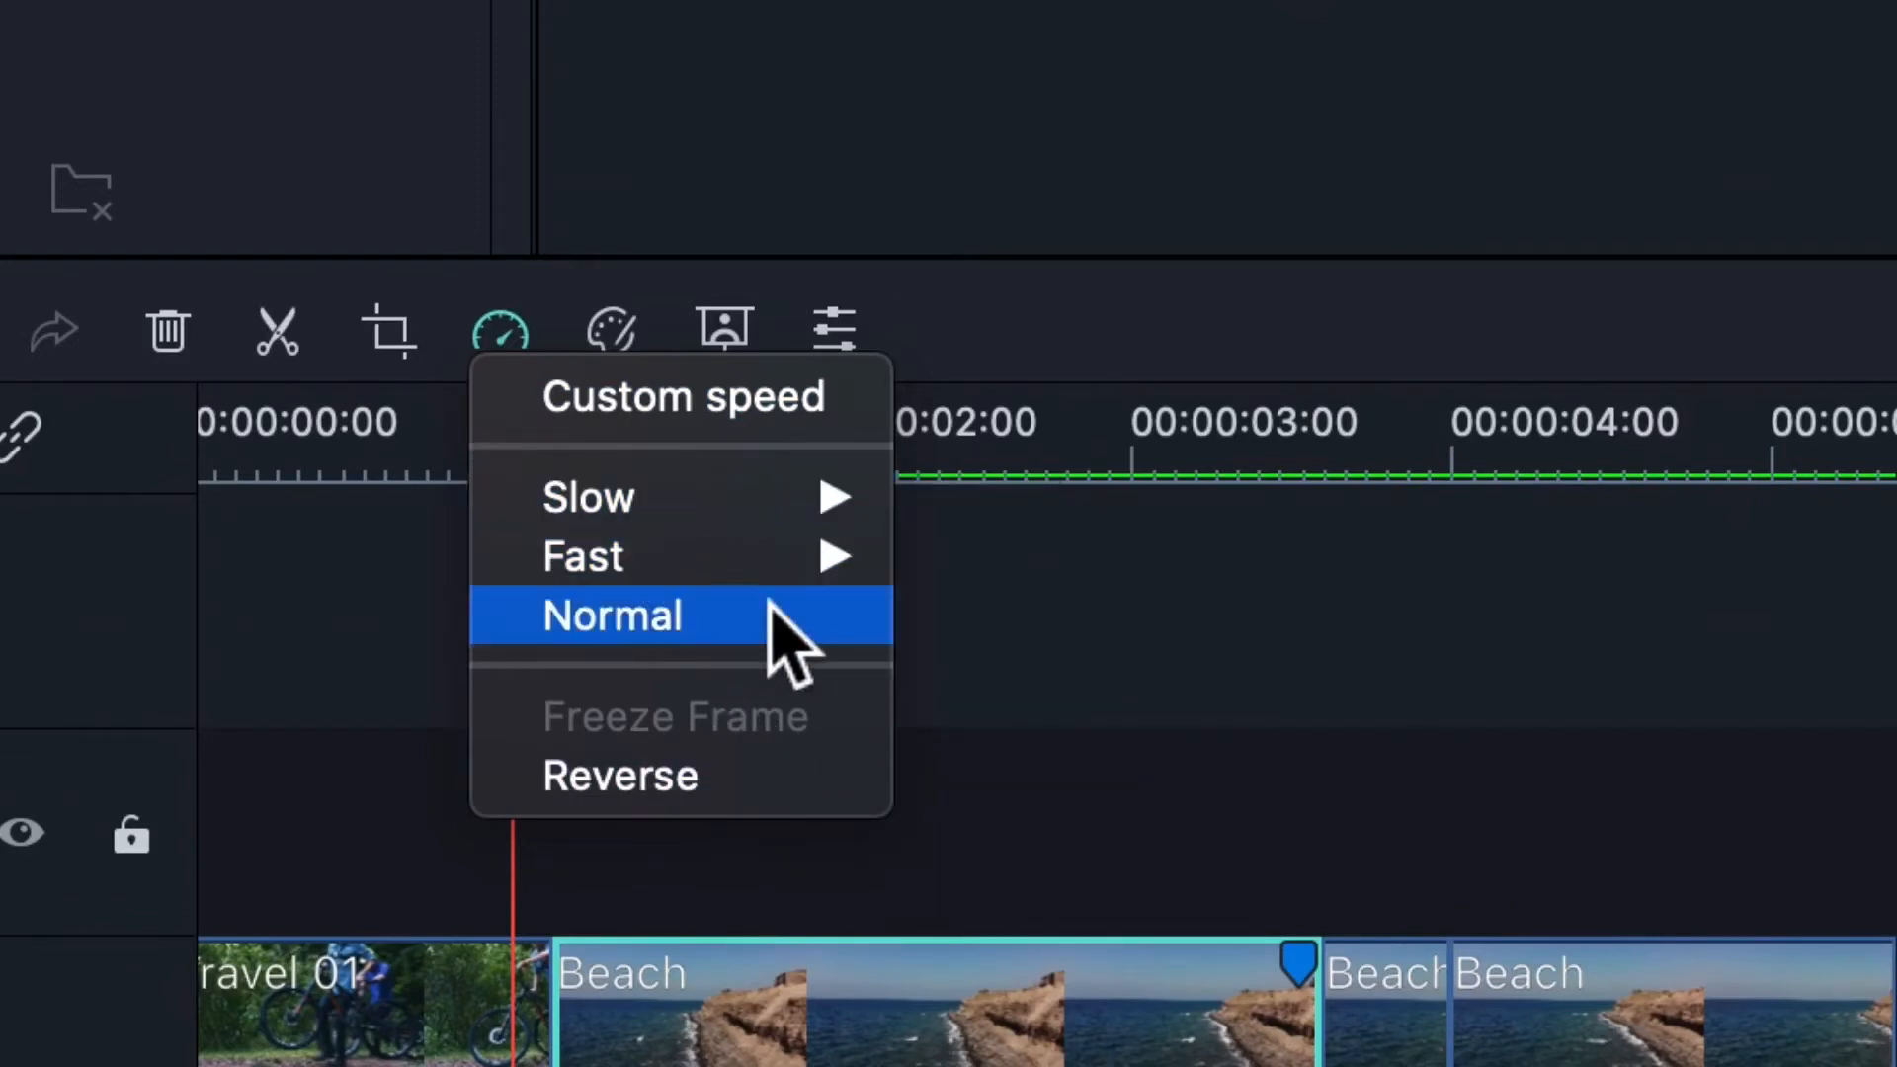
{"action": "mouse_move", "coordinate": [796, 583]}
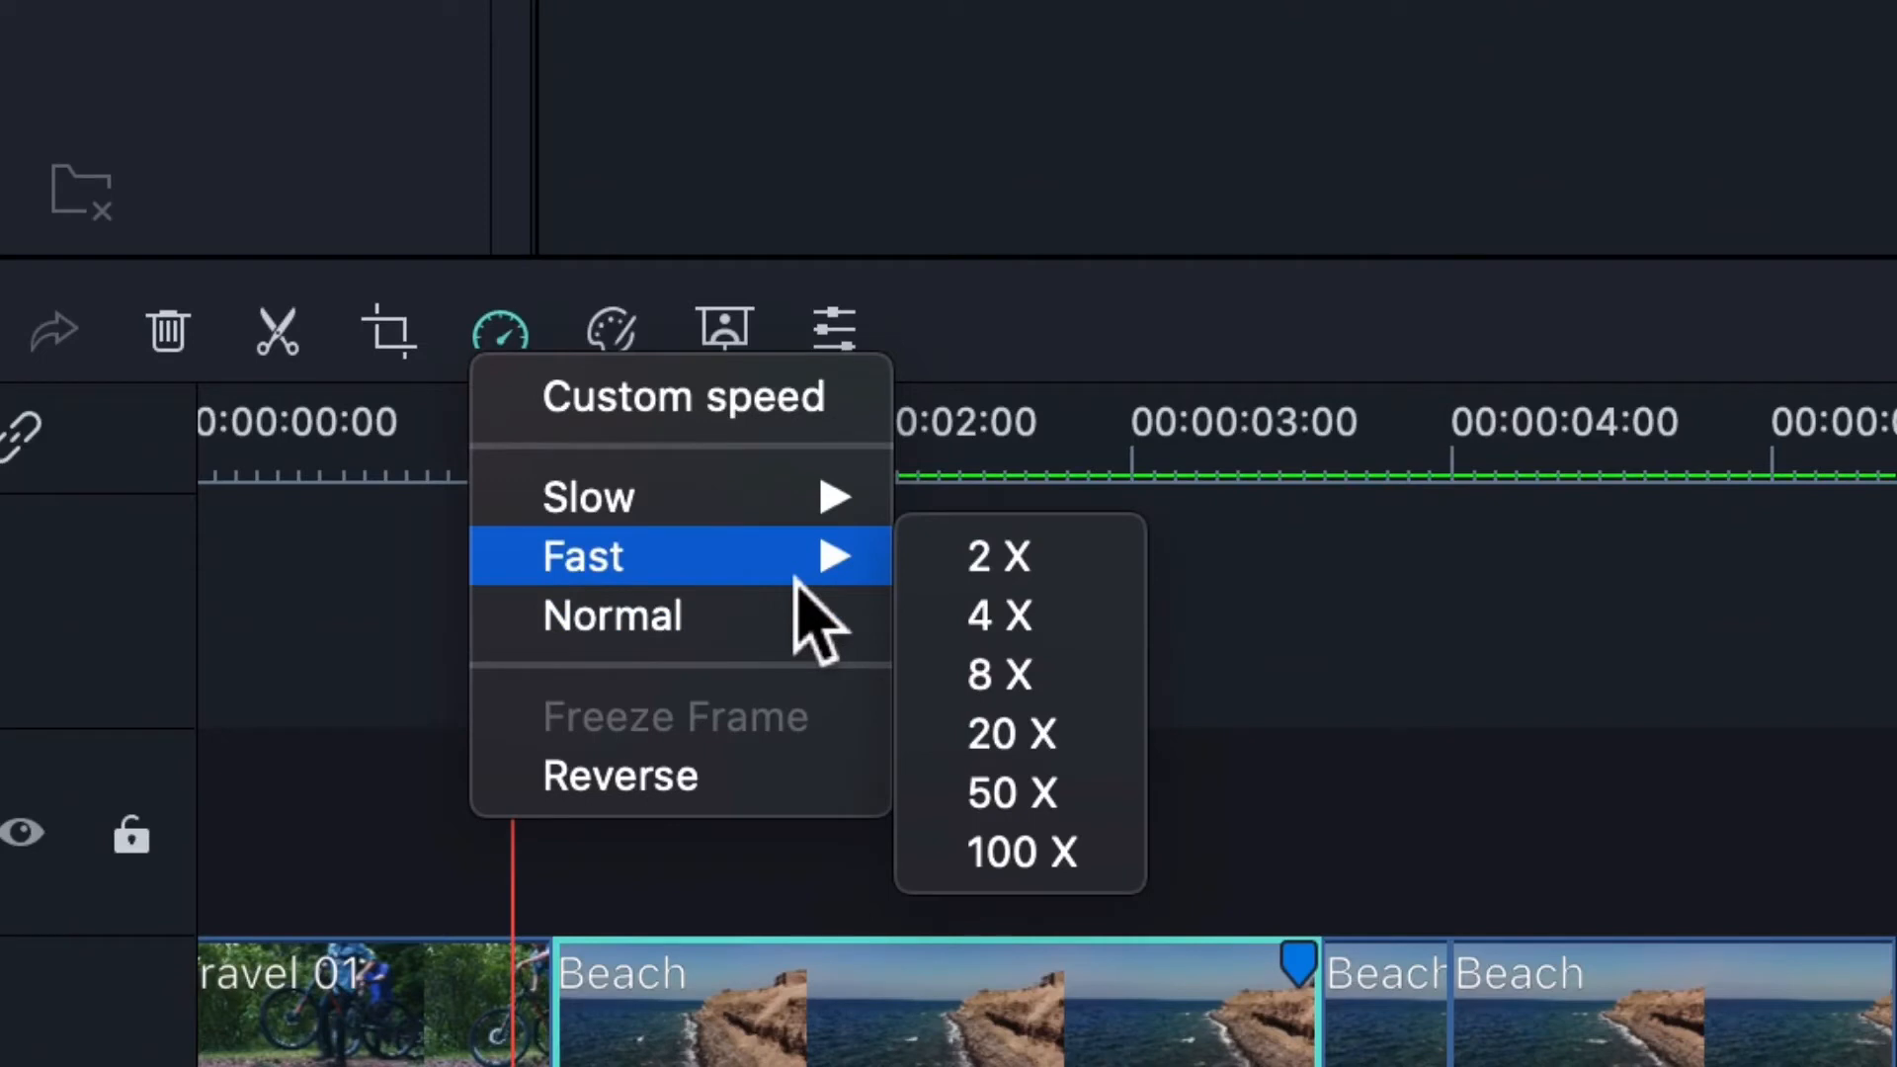
{"action": "mouse_move", "coordinate": [808, 509]}
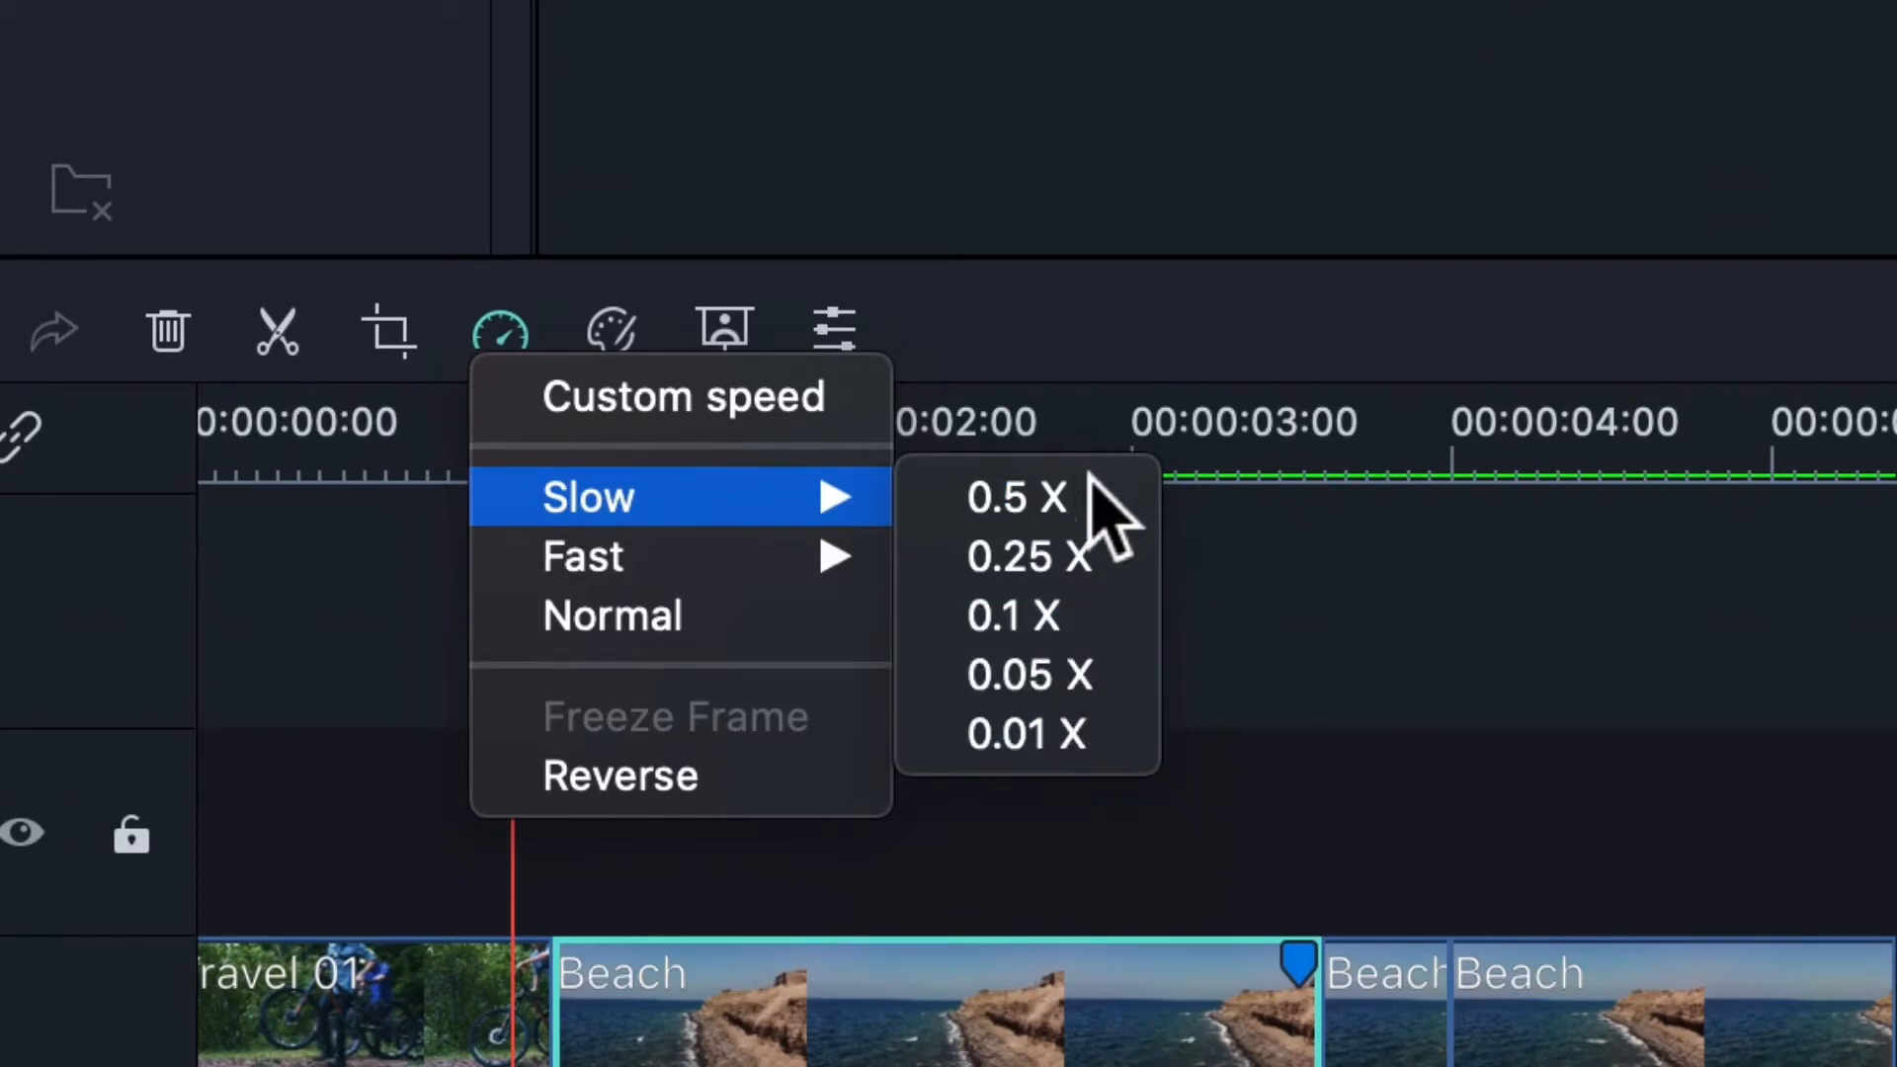
{"action": "mouse_move", "coordinate": [770, 542]}
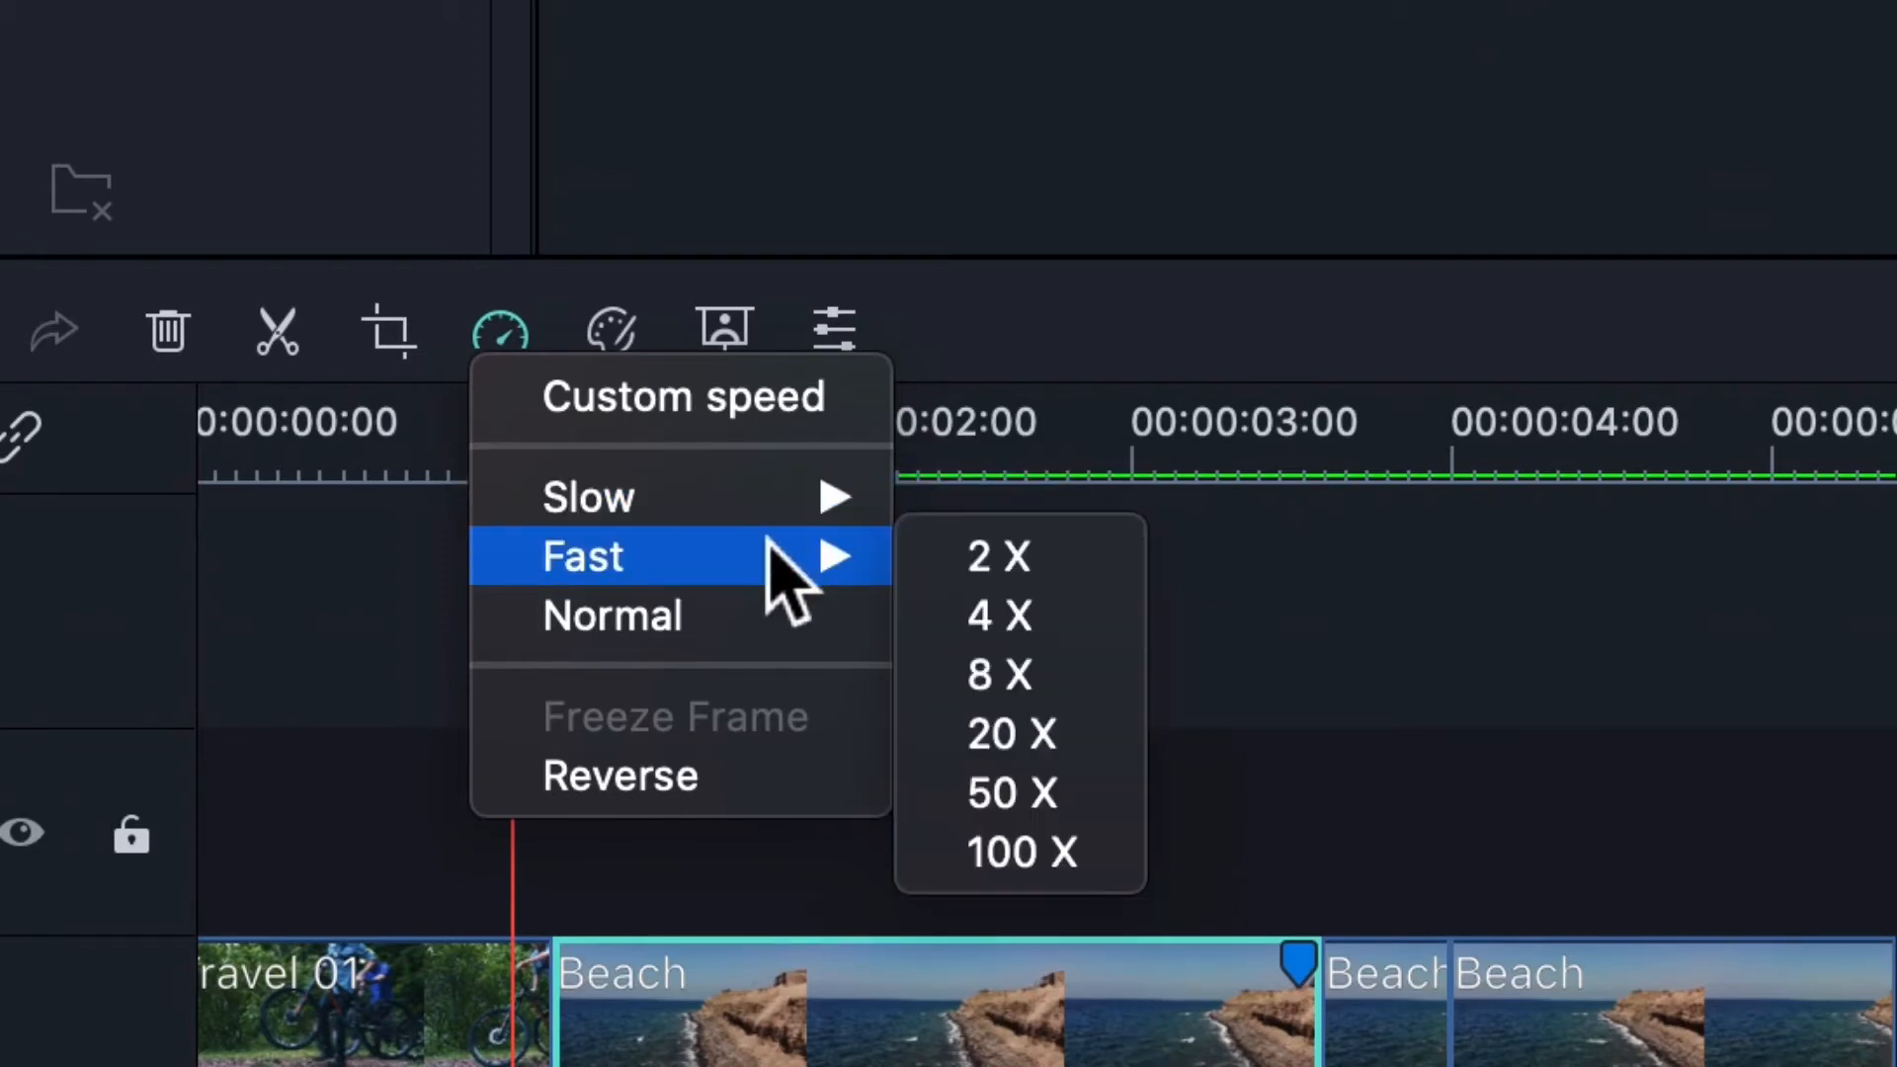
{"action": "left_click", "coordinate": [1055, 855]}
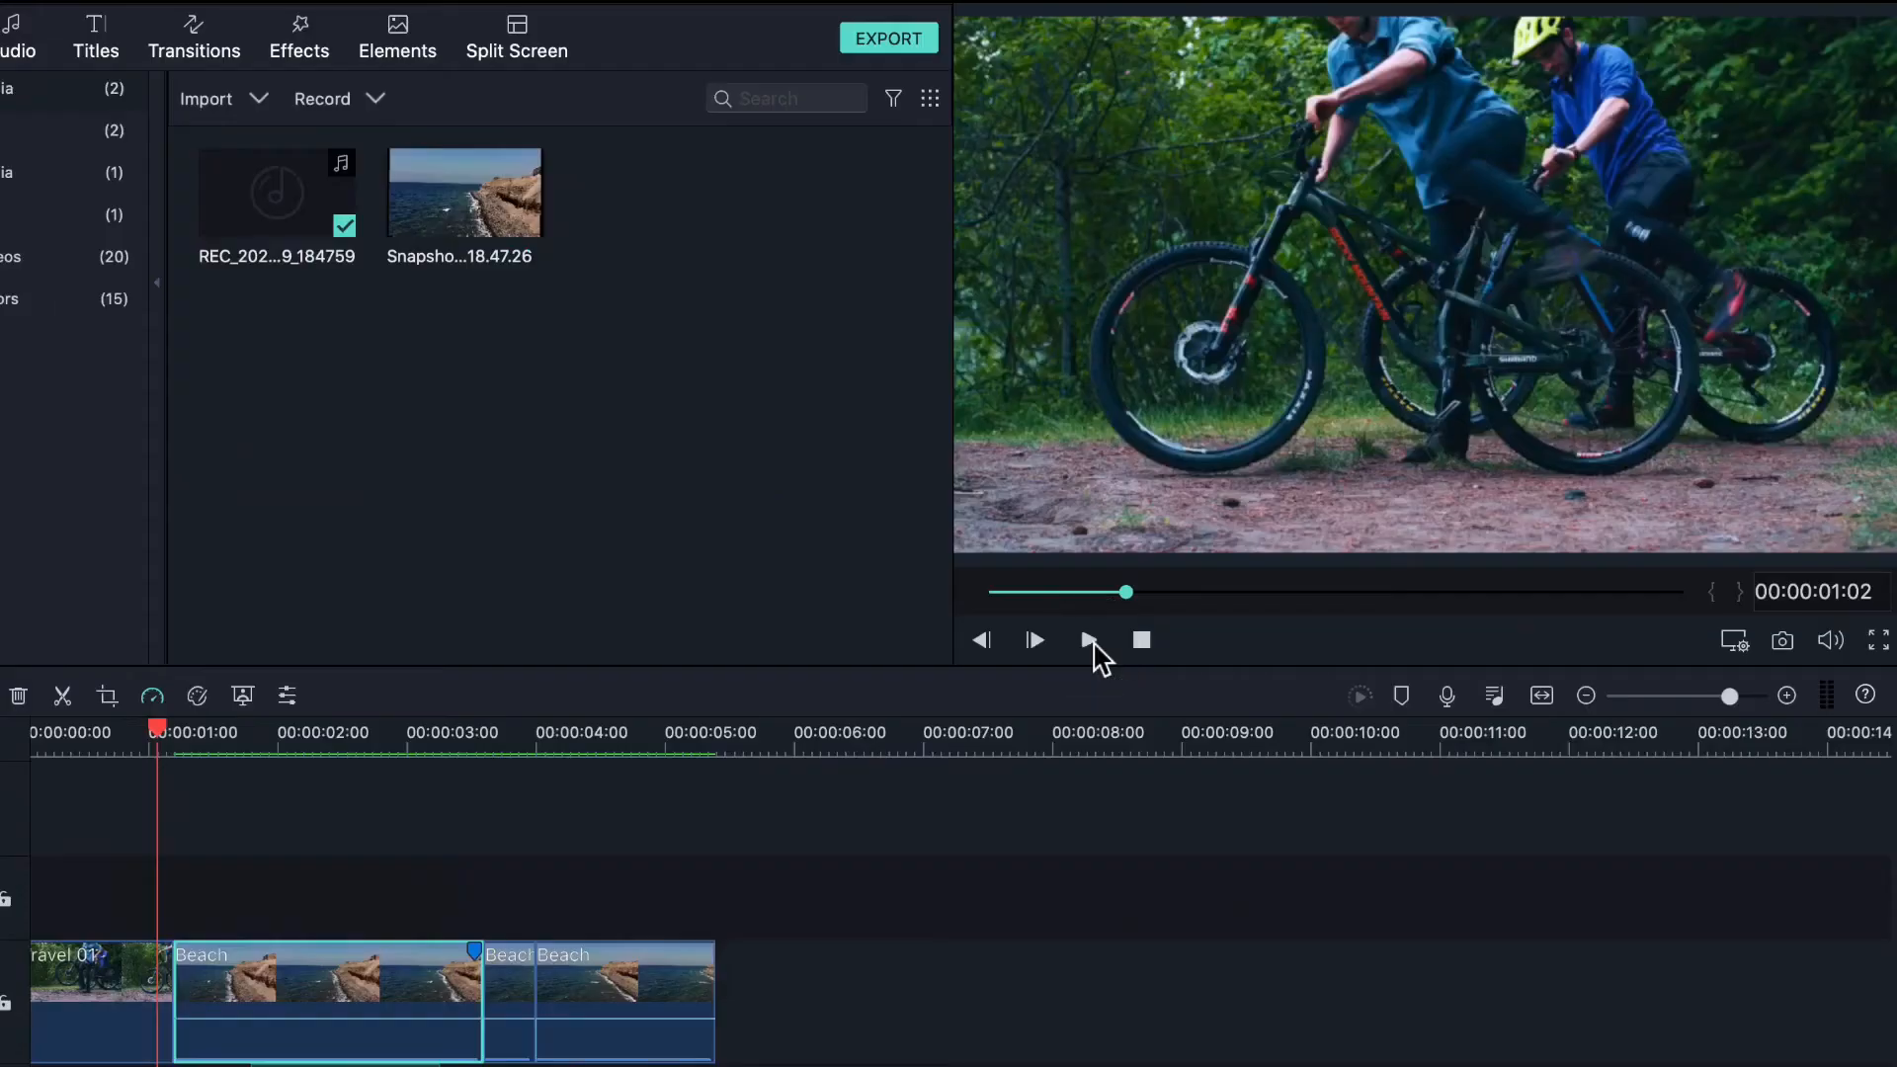
- Preview the sped-up result and return playback to the Beach clip
{"action": "left_click", "coordinate": [1091, 640]}
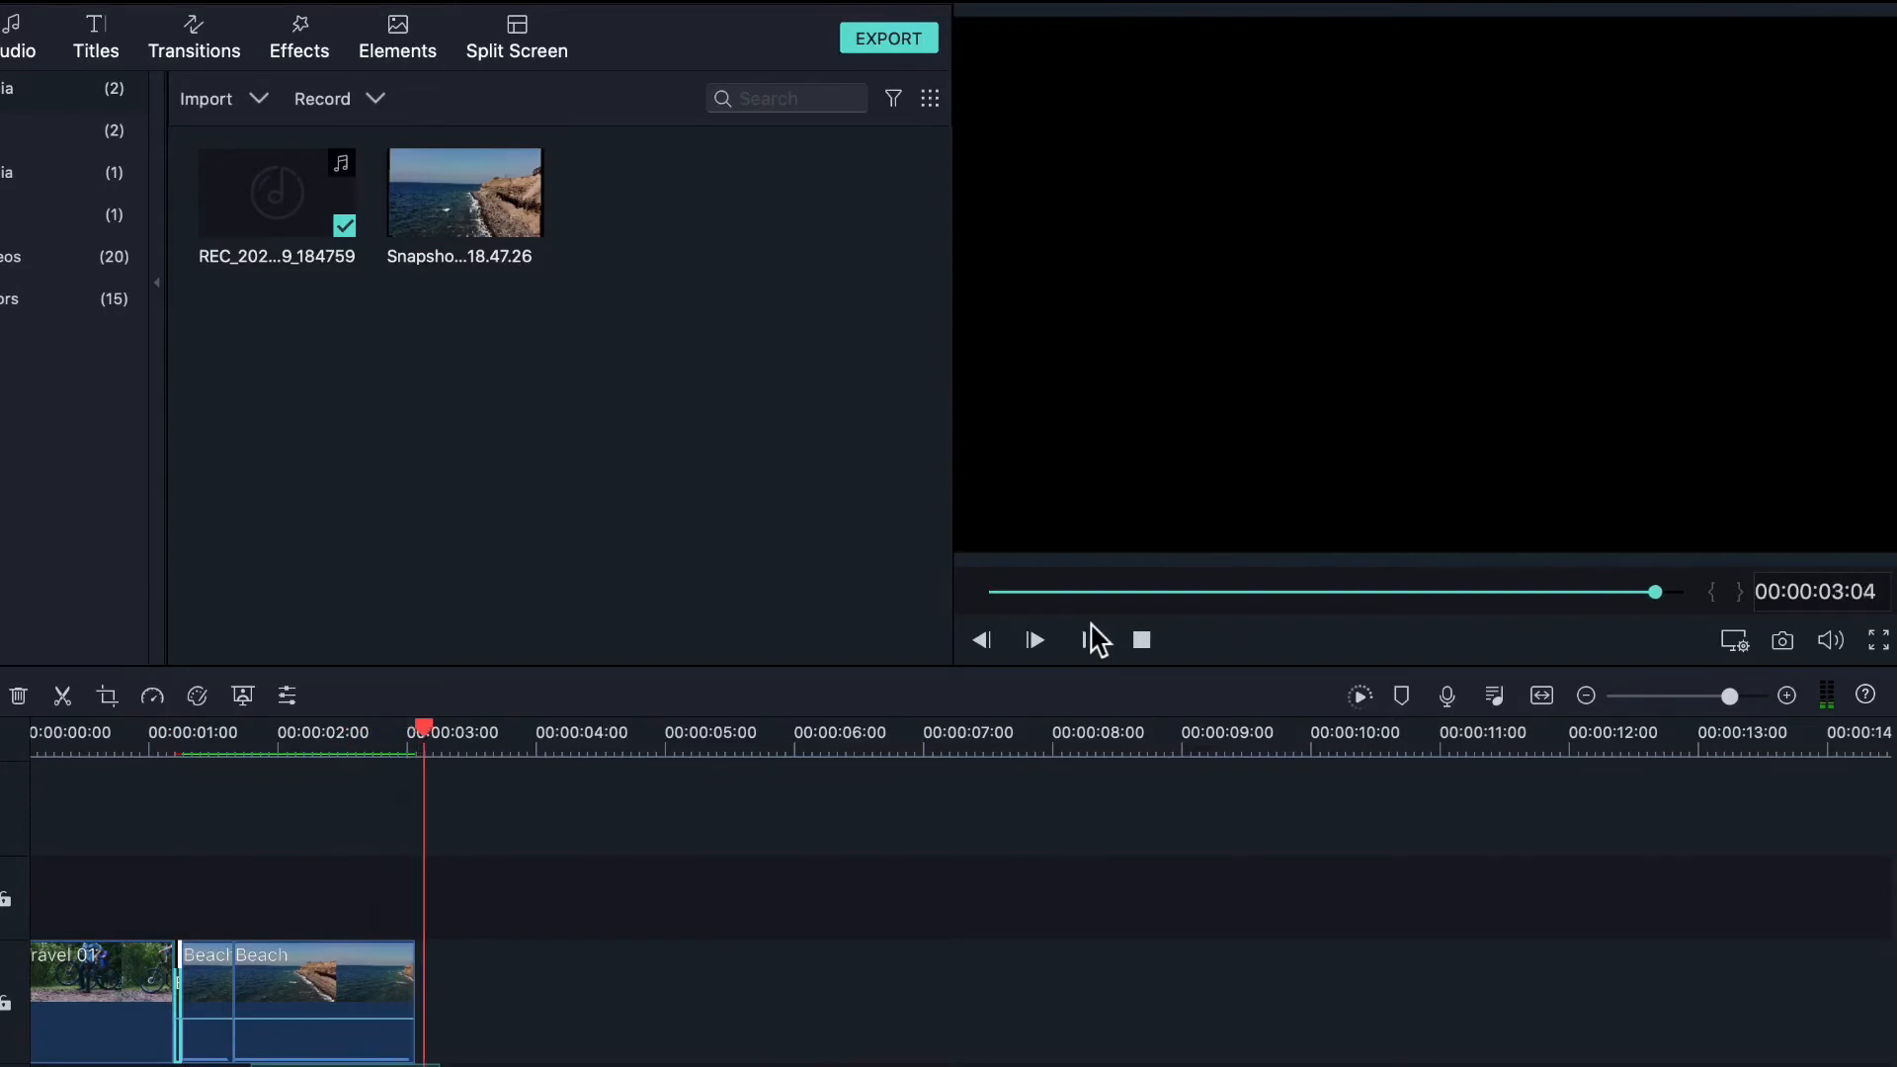
{"action": "left_click", "coordinate": [1090, 641]}
{"action": "left_click_drag", "start_coordinate": [1685, 592], "coordinate": [1262, 669]}
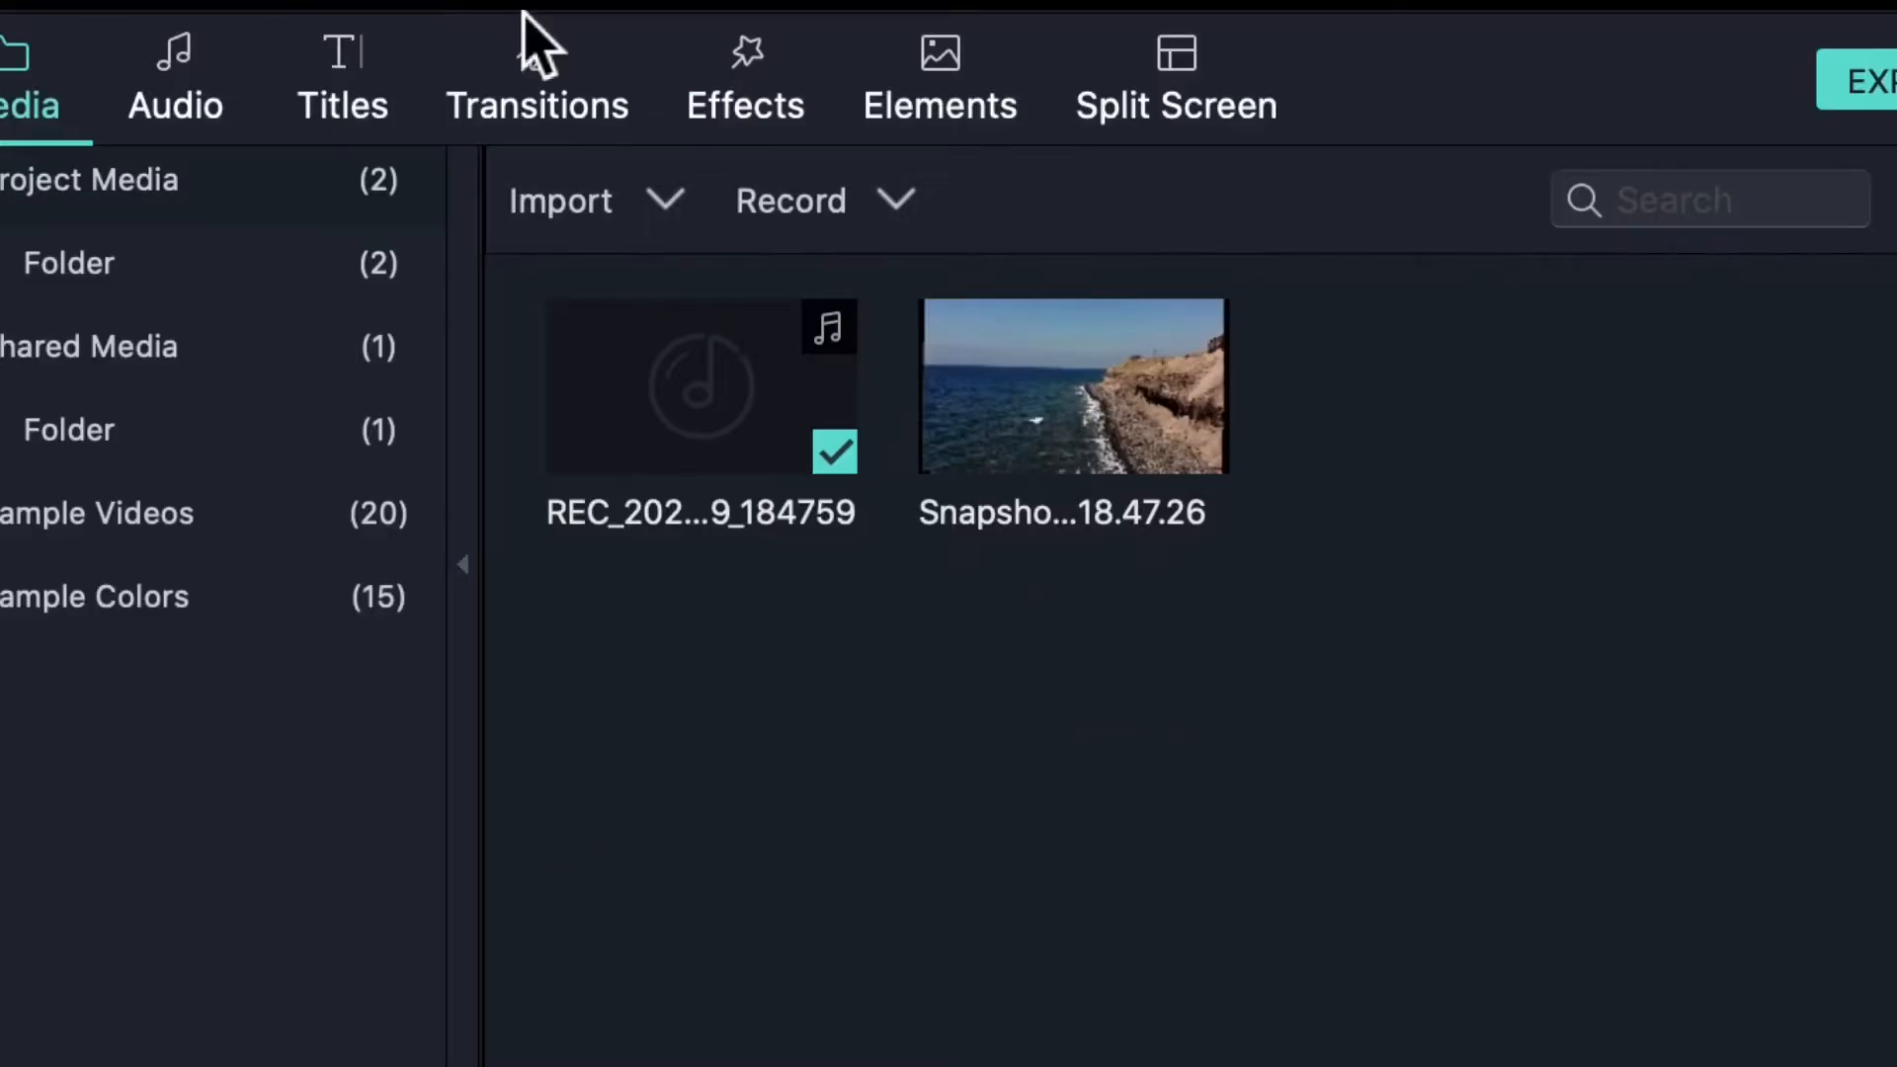
- Browse the Included audio categories through to the Sound Effect collection
{"action": "left_click", "coordinate": [196, 94]}
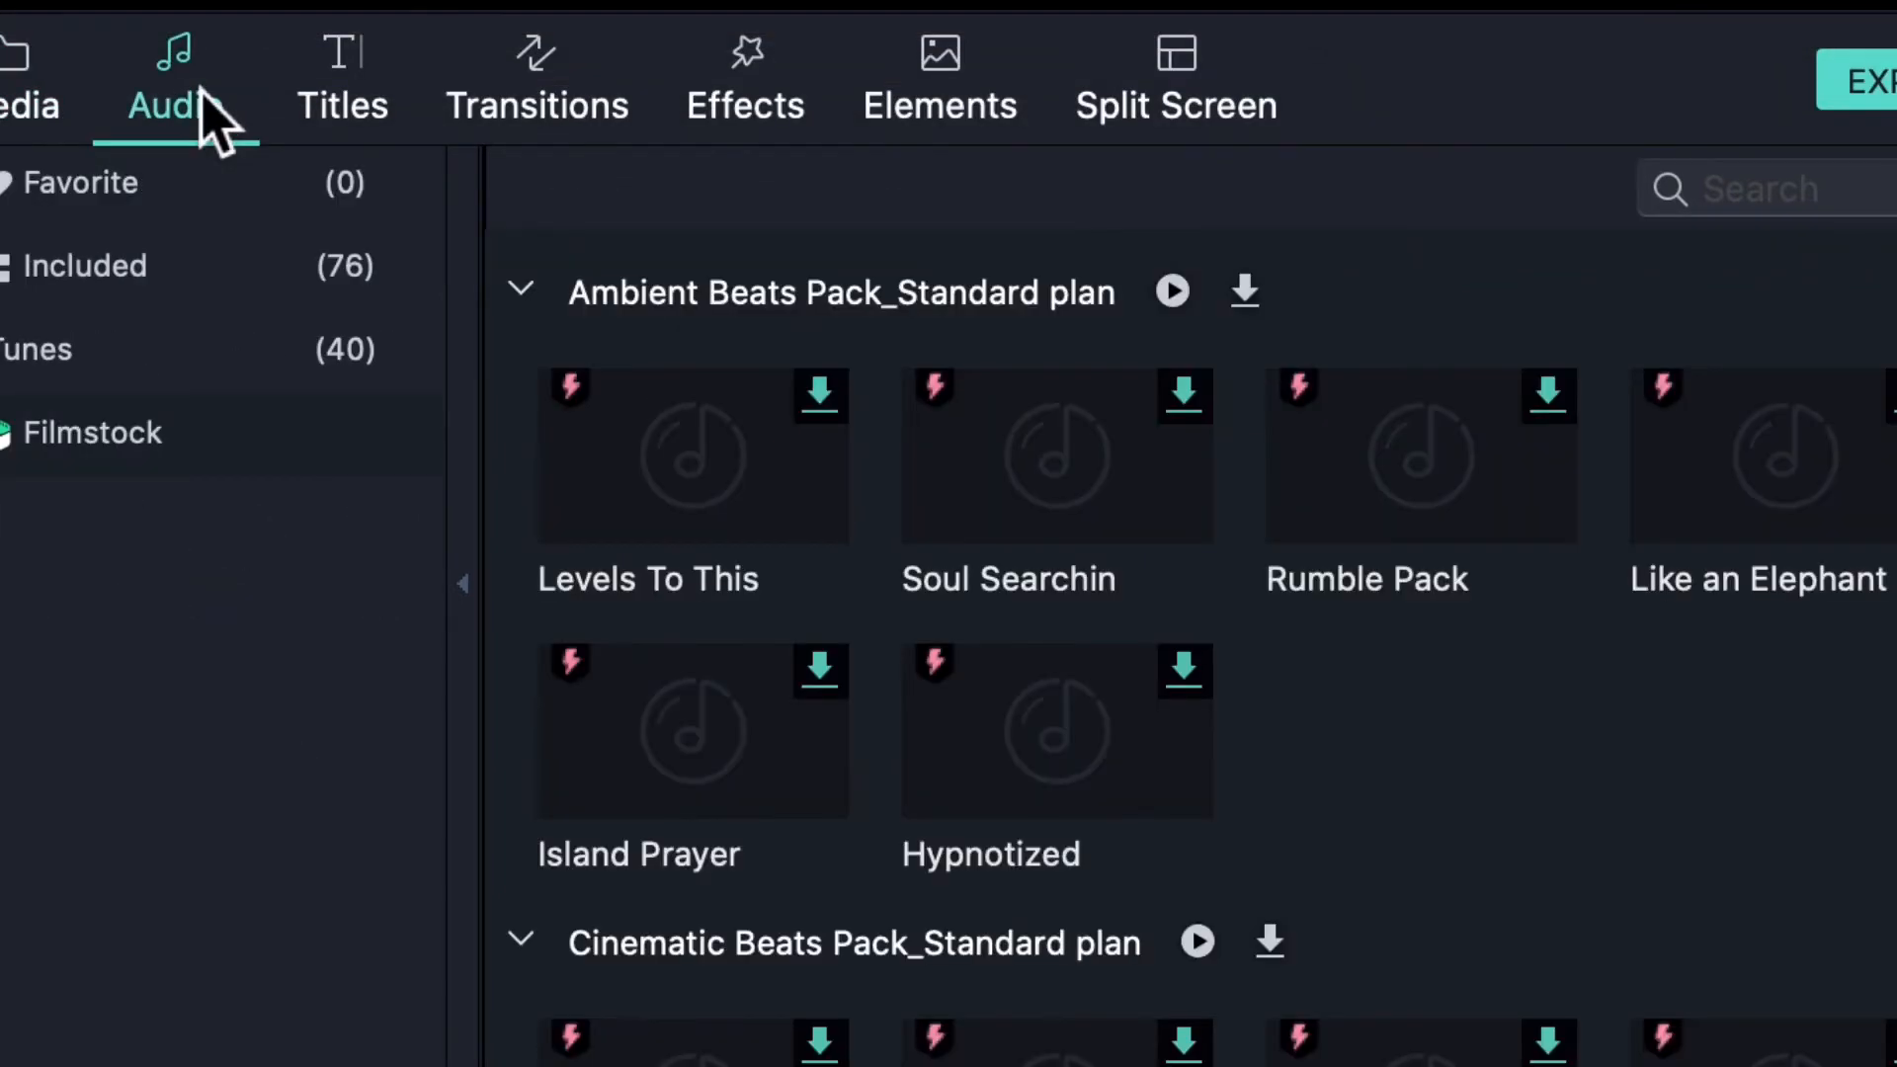
{"action": "left_click", "coordinate": [54, 350]}
{"action": "left_click", "coordinate": [29, 265]}
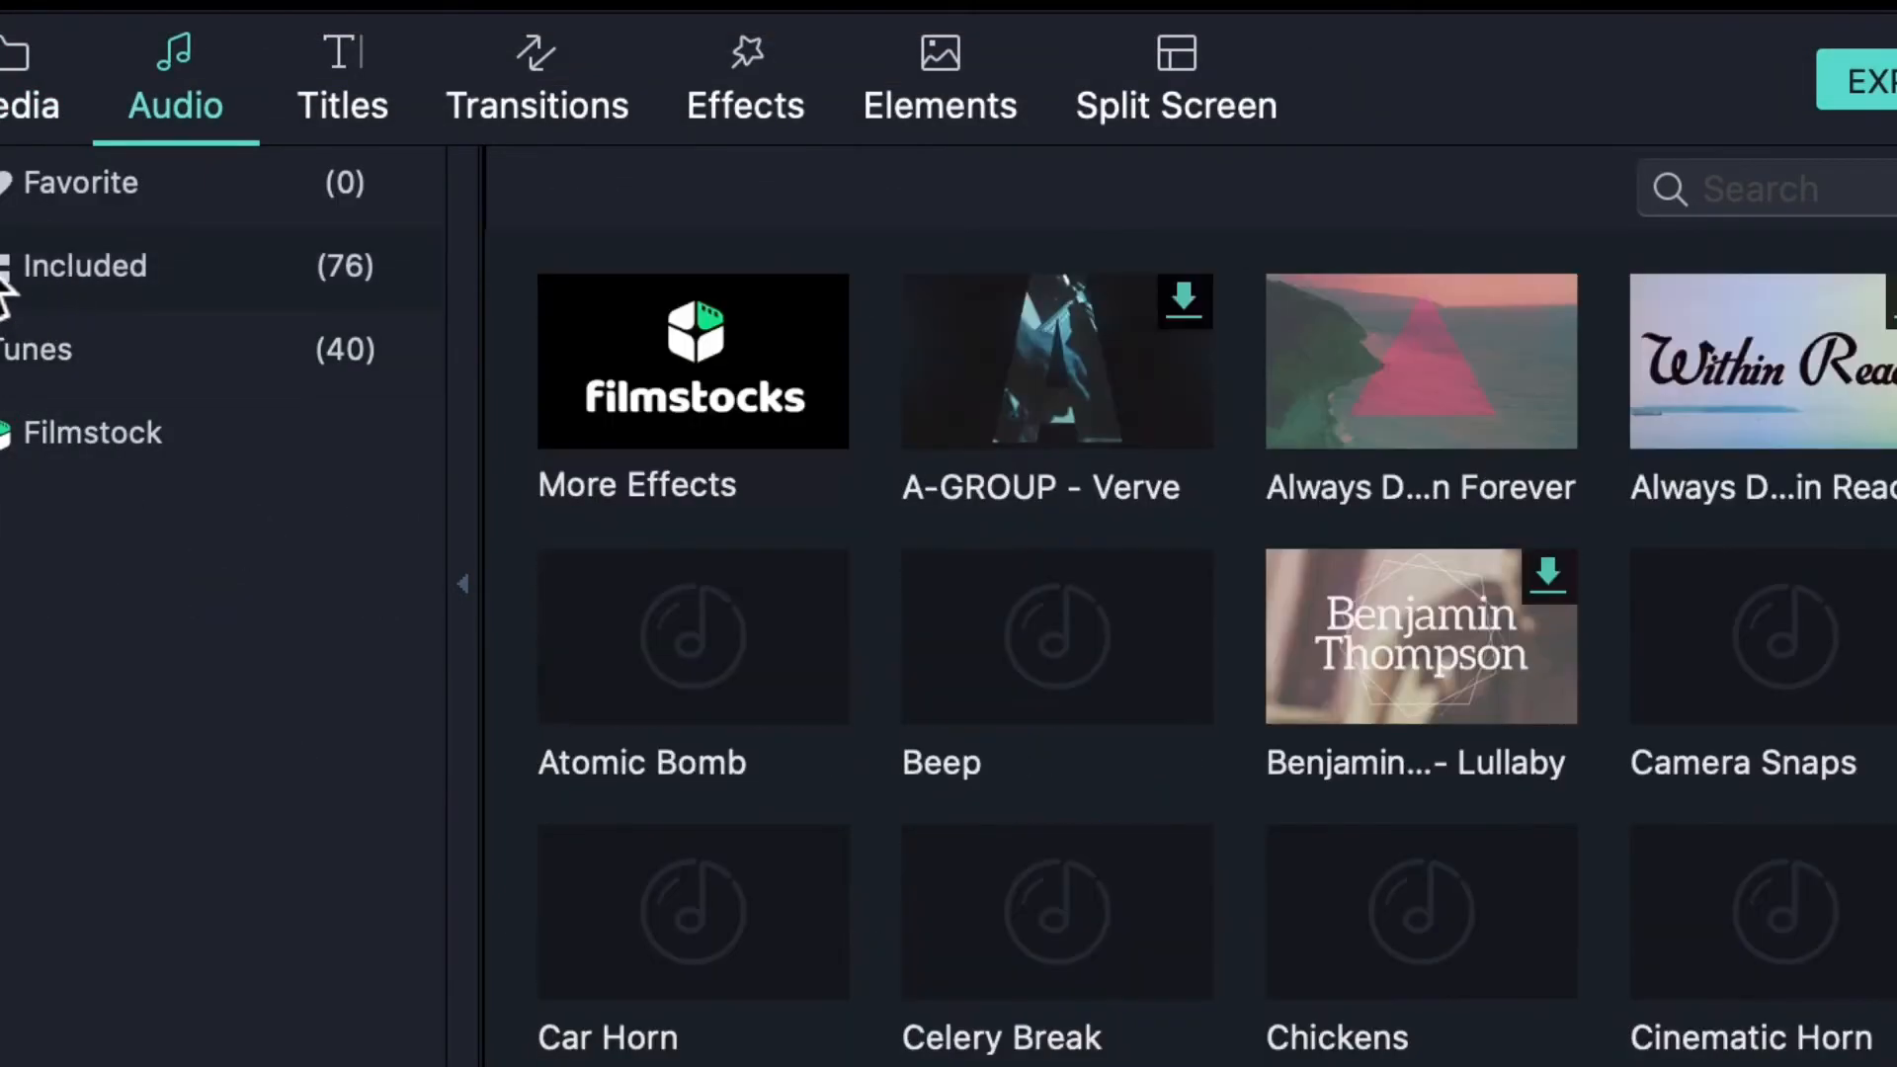
{"action": "left_click", "coordinate": [150, 361]}
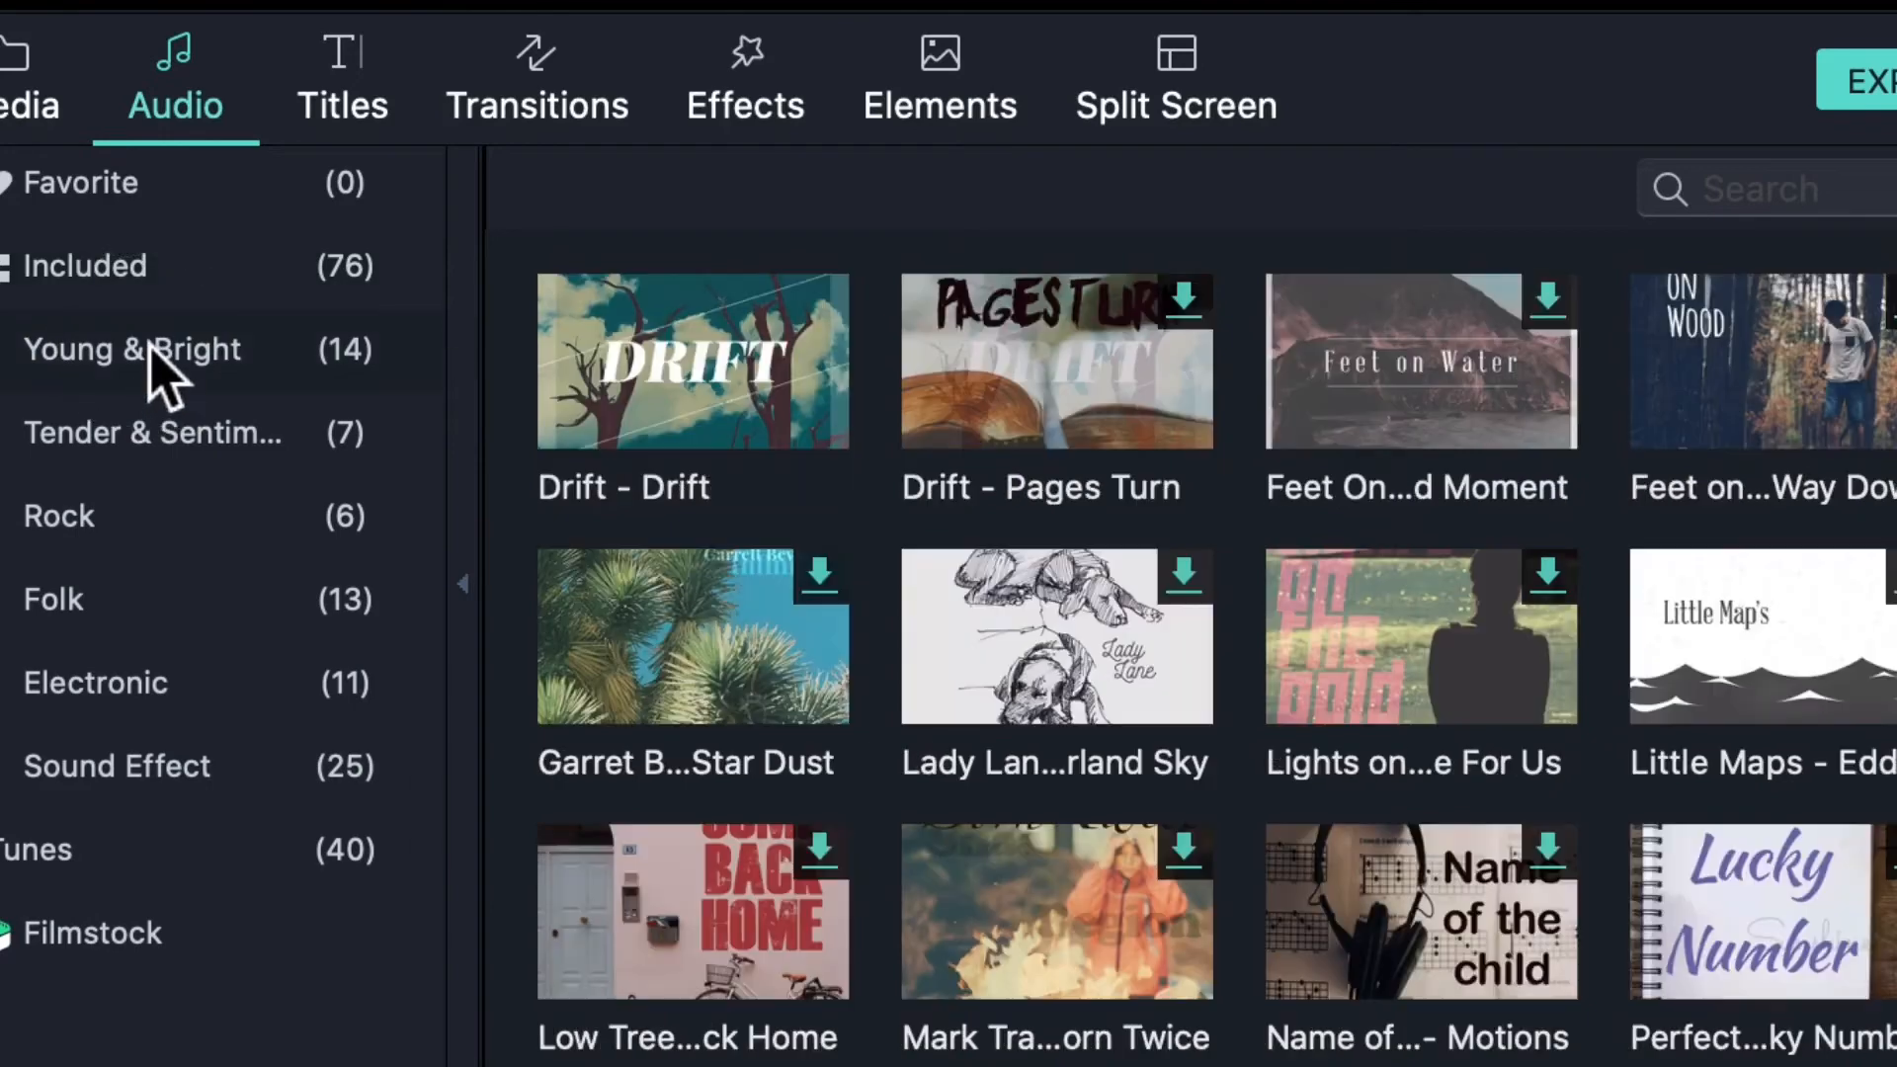
{"action": "left_click", "coordinate": [183, 508]}
{"action": "left_click", "coordinate": [131, 703]}
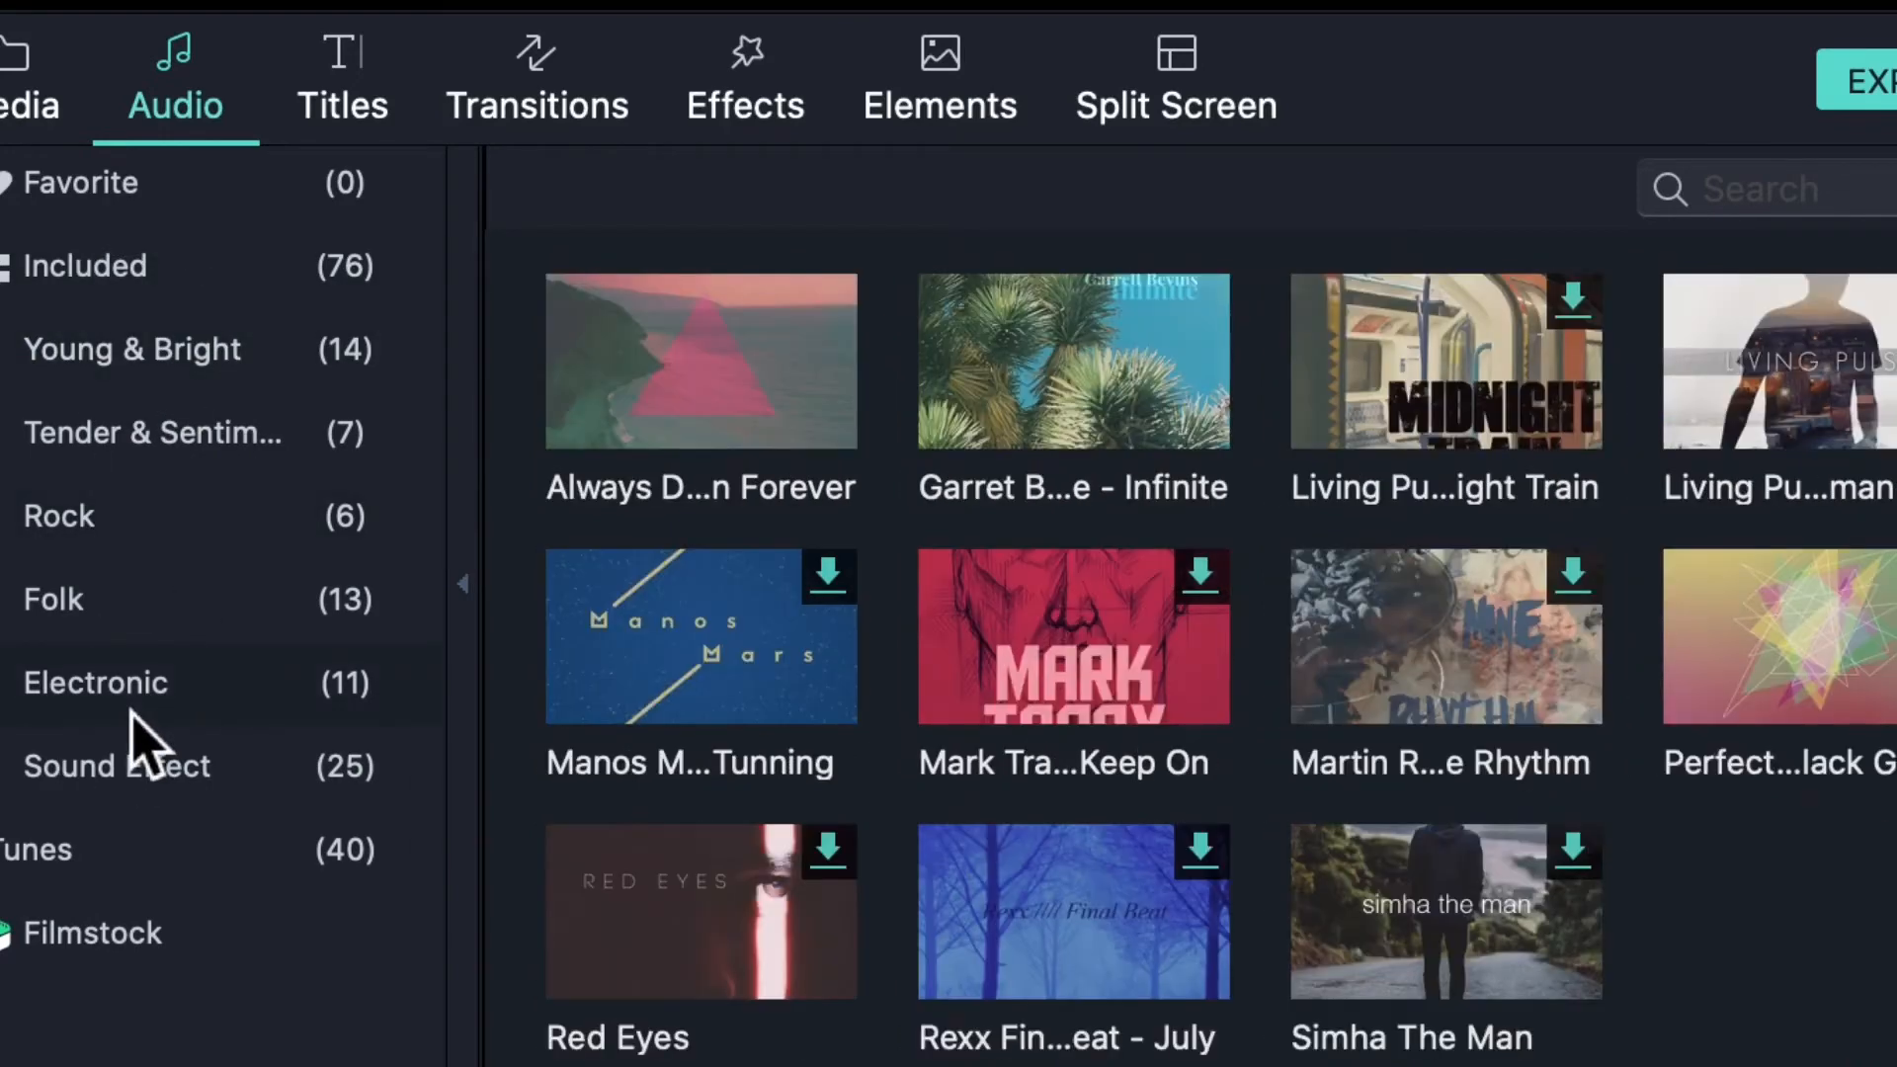
{"action": "left_click", "coordinate": [148, 789]}
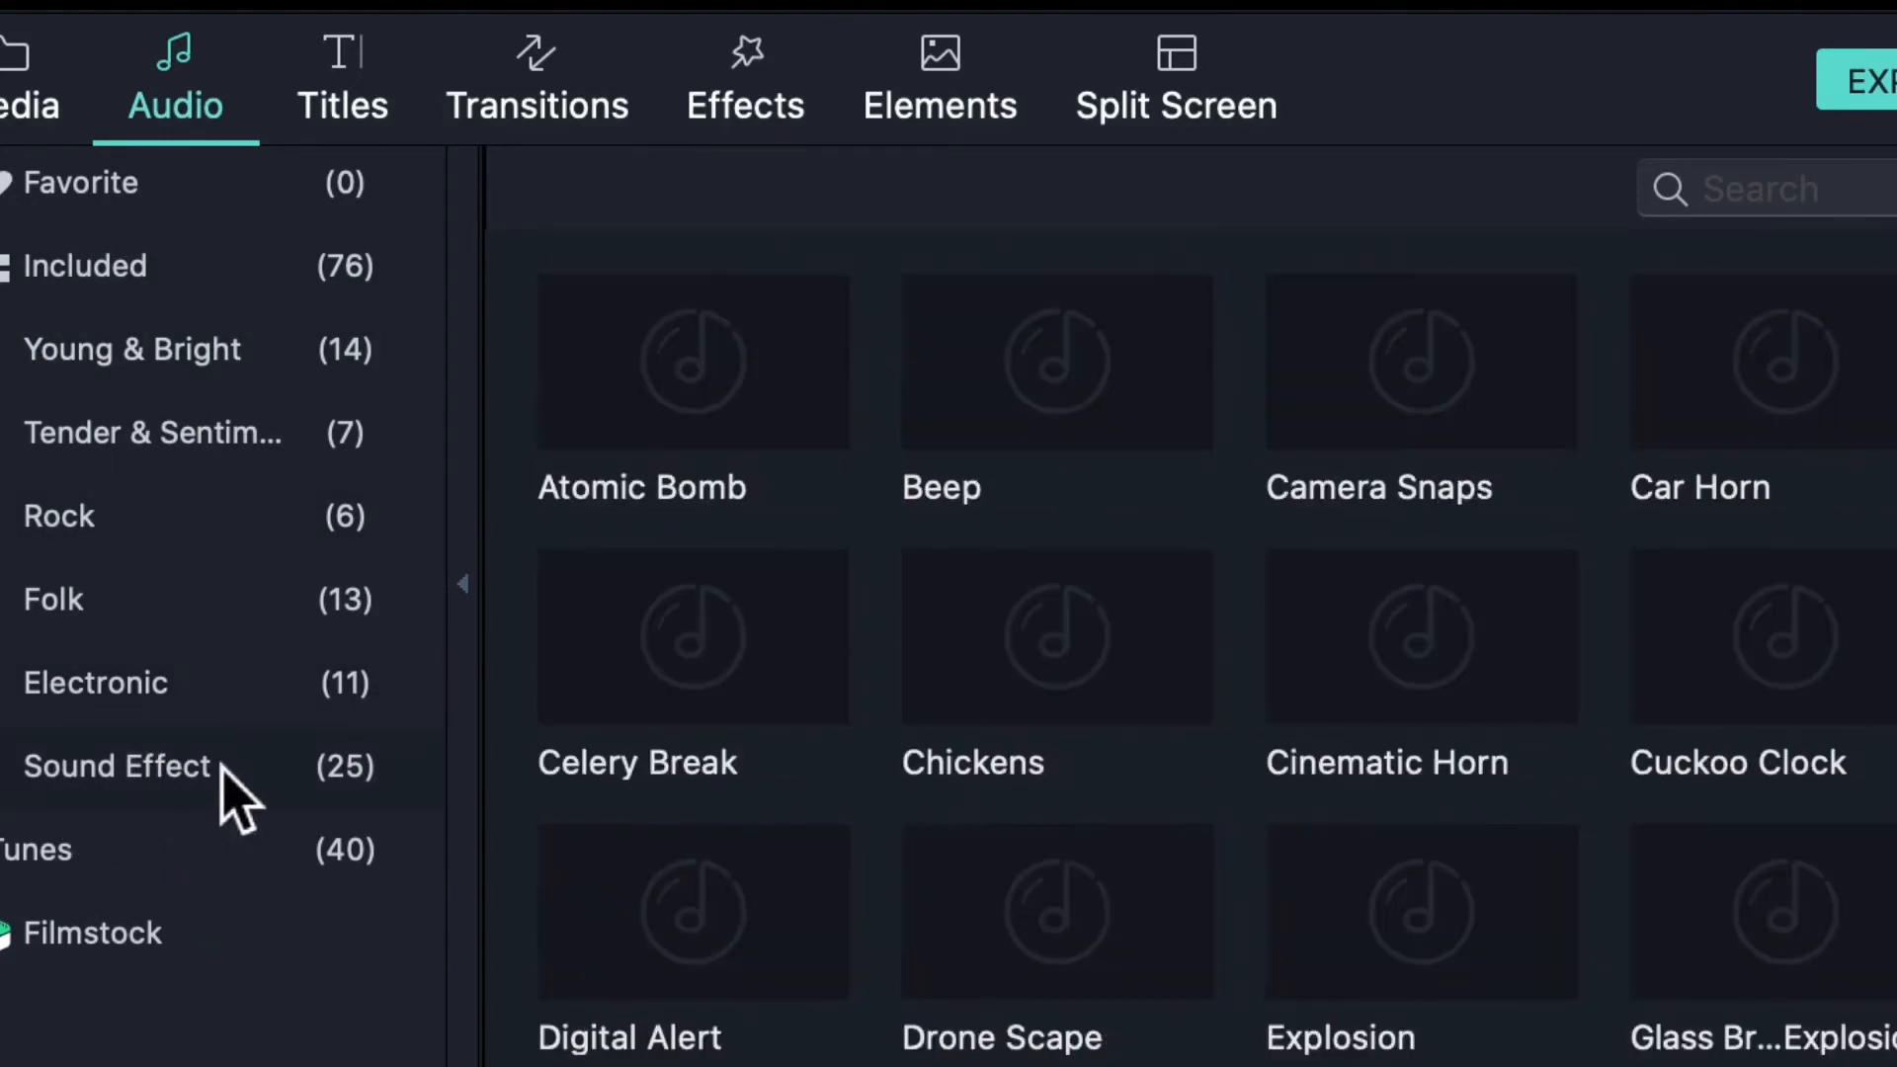
- Scroll through the sound effects, then delete the REC voiceover clip from the timeline
{"action": "scroll", "coordinate": [949, 583], "scroll_direction": "down", "scroll_amount": 10}
{"action": "scroll", "coordinate": [949, 583], "scroll_direction": "up", "scroll_amount": 10}
{"action": "scroll", "coordinate": [949, 583], "scroll_direction": "down", "scroll_amount": 1}
{"action": "scroll", "coordinate": [953, 581], "scroll_direction": "up", "scroll_amount": 1}
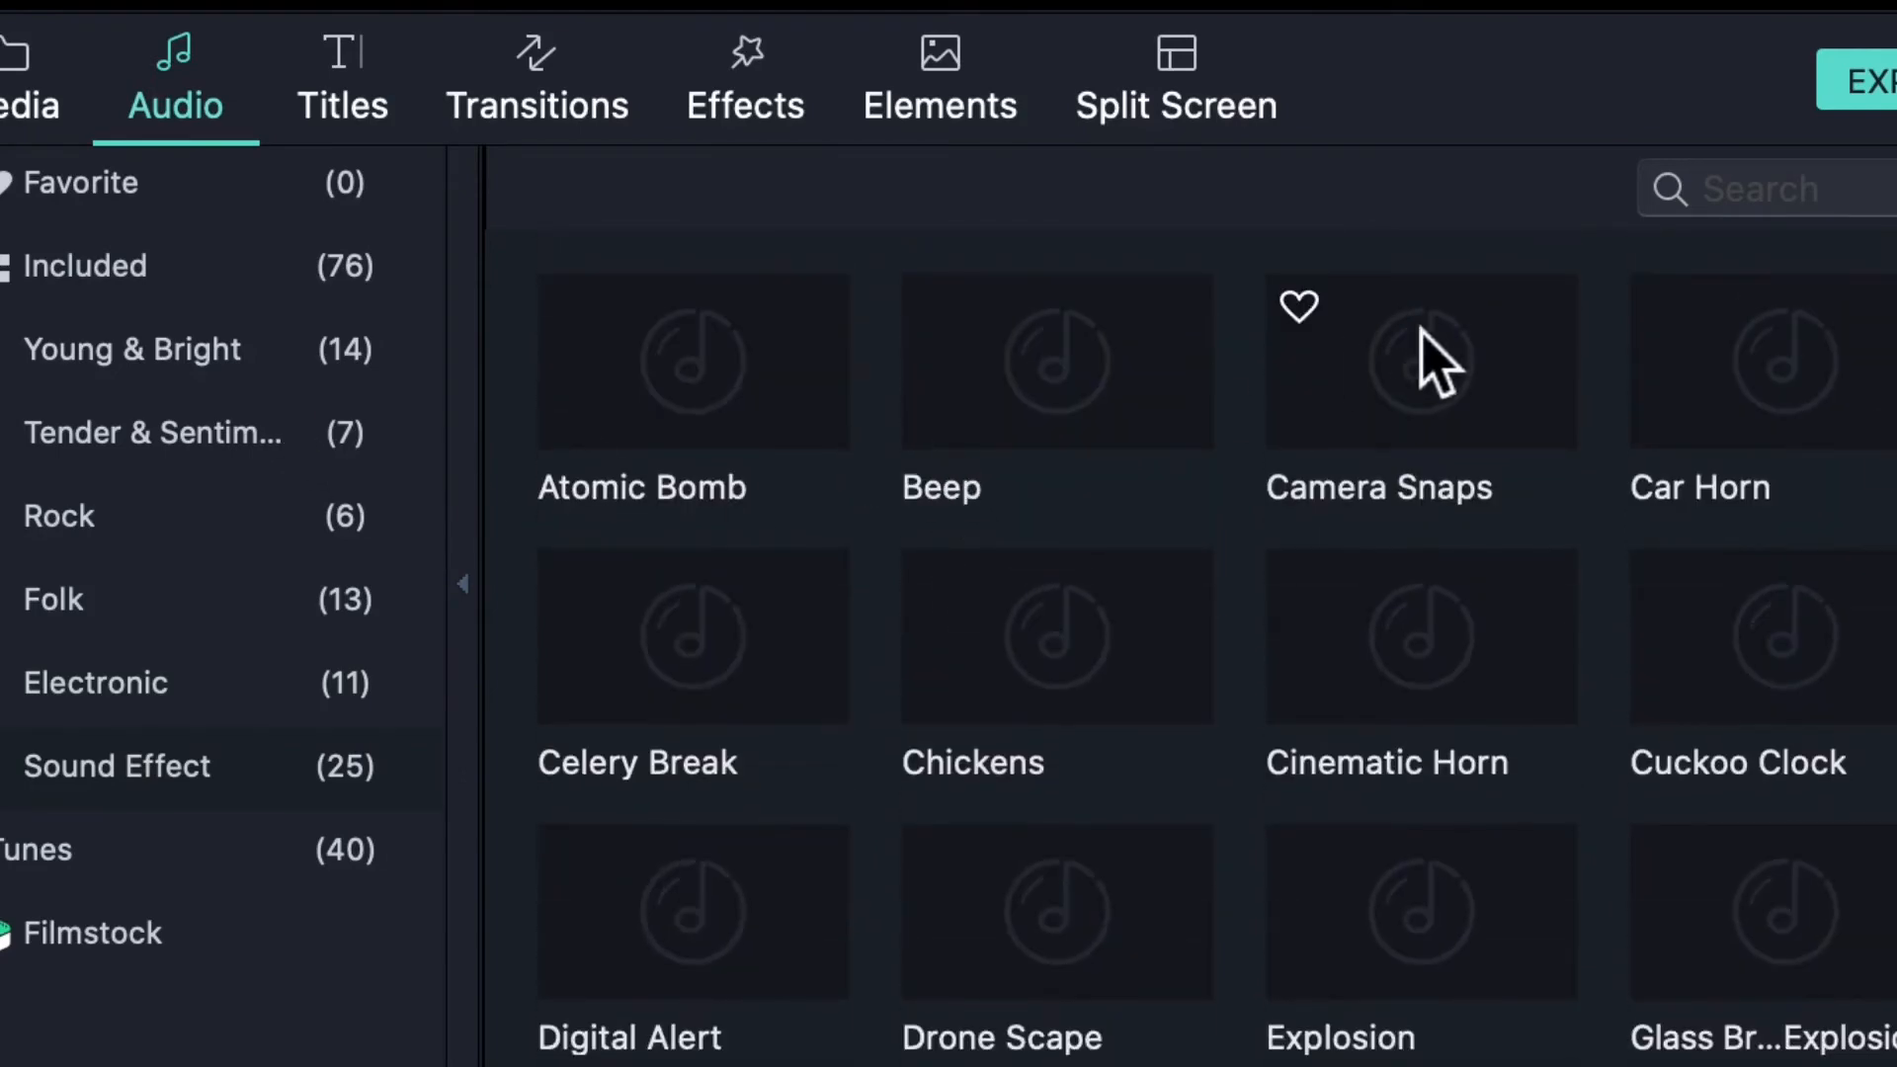
{"action": "scroll", "coordinate": [1185, 573], "scroll_direction": "down", "scroll_amount": 8}
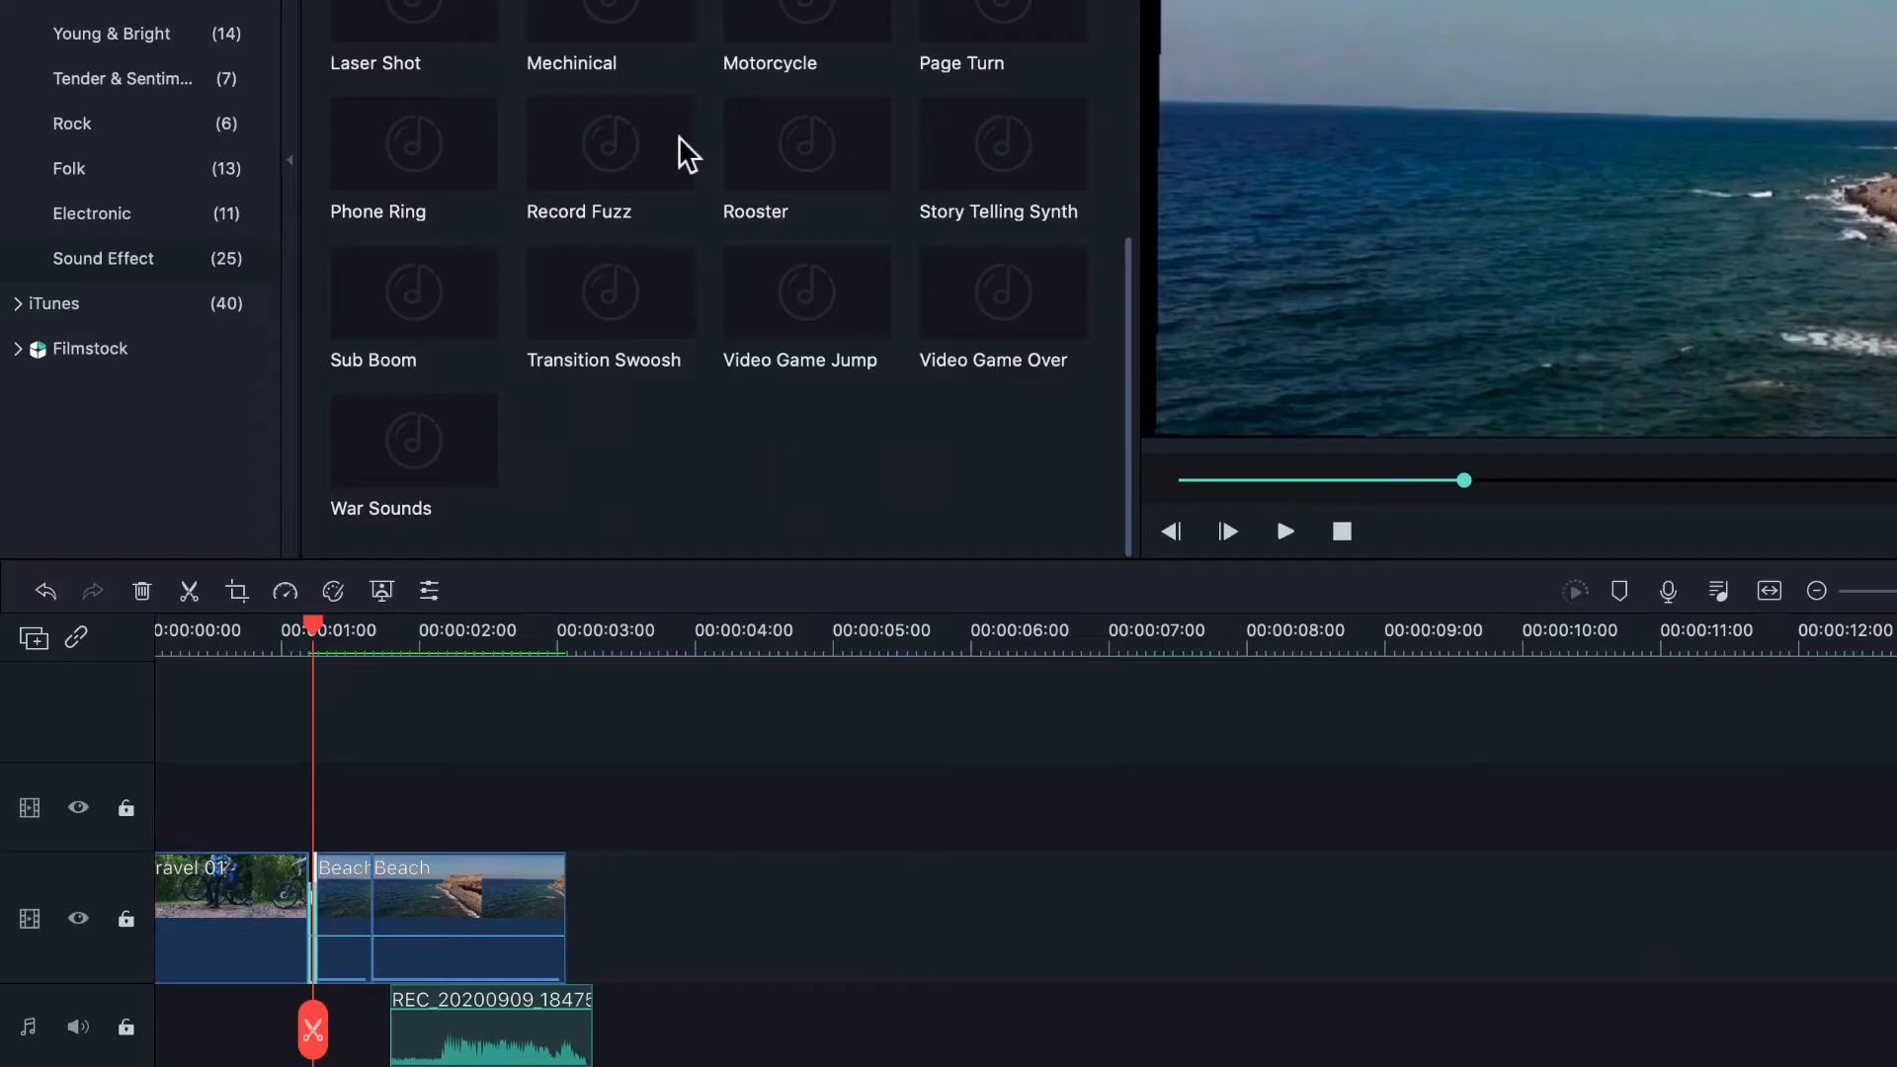
{"action": "left_click", "coordinate": [457, 1031]}
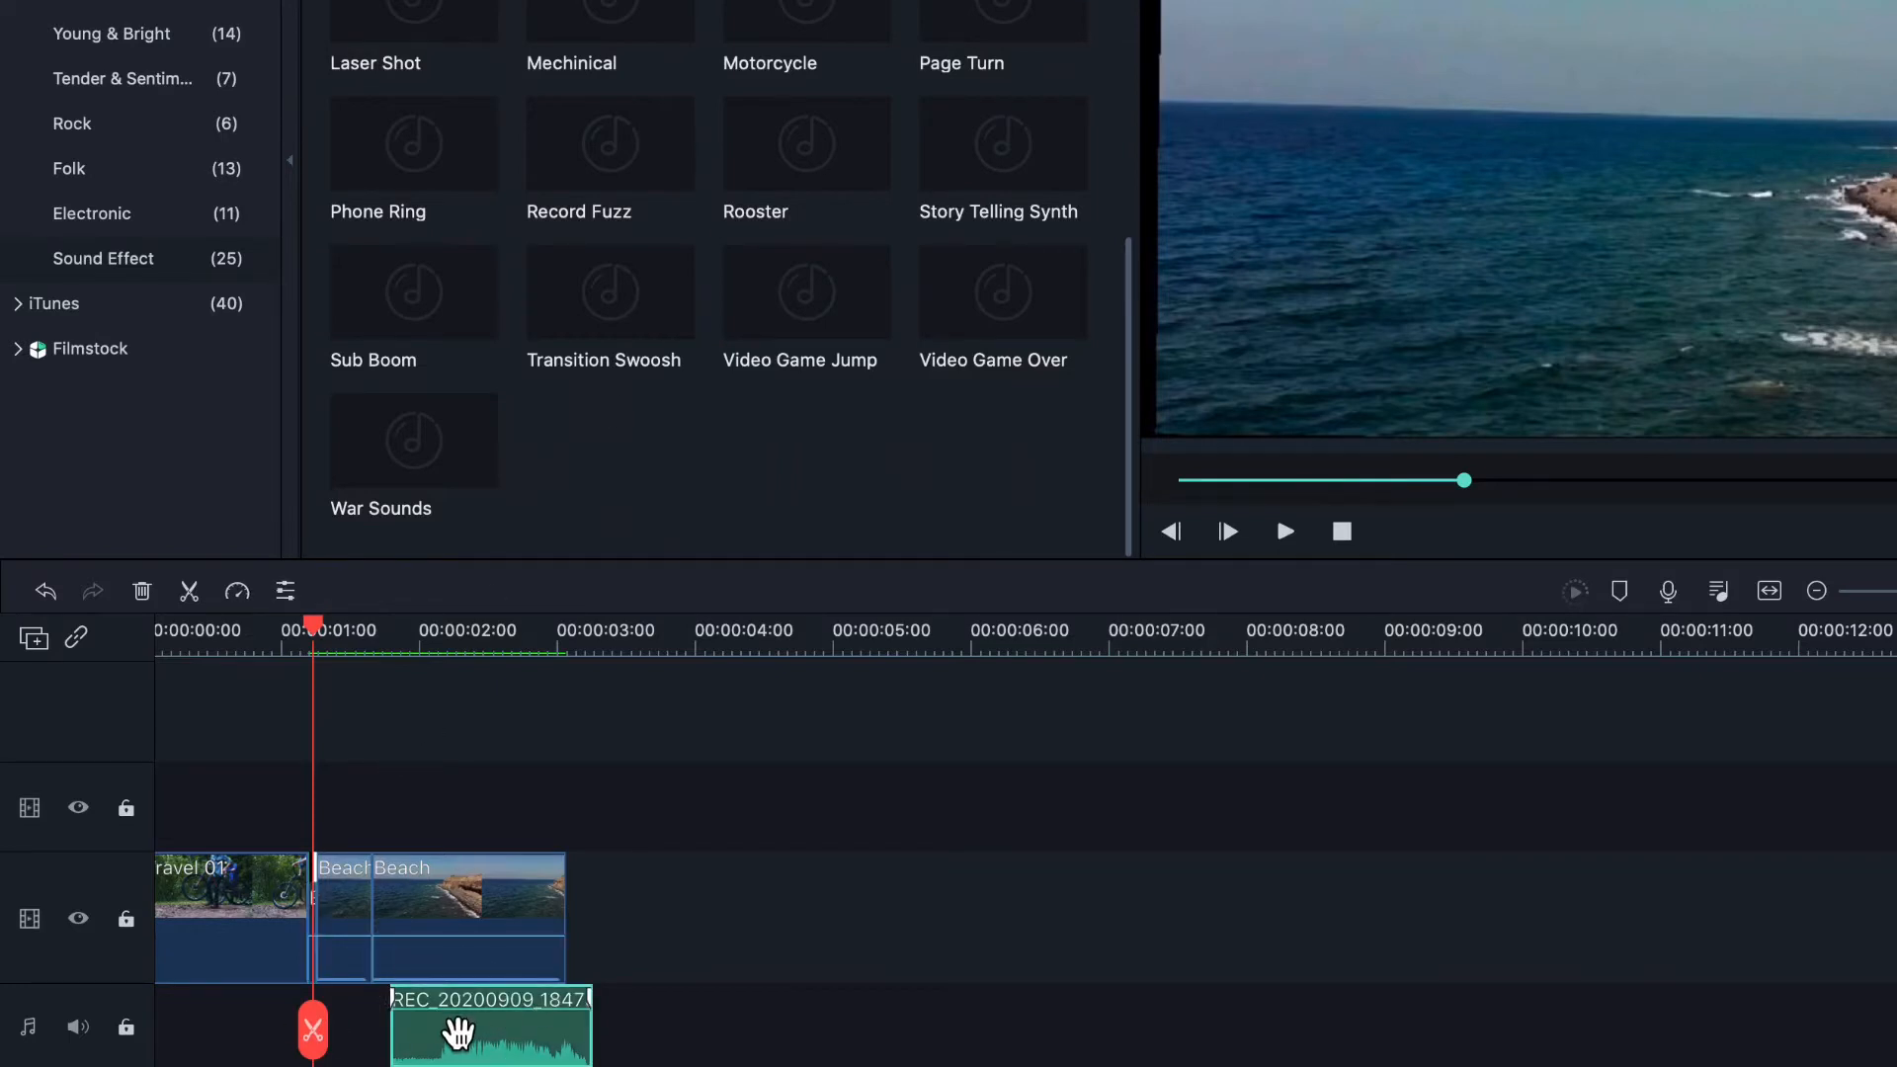
{"action": "key", "text": "Delete"}
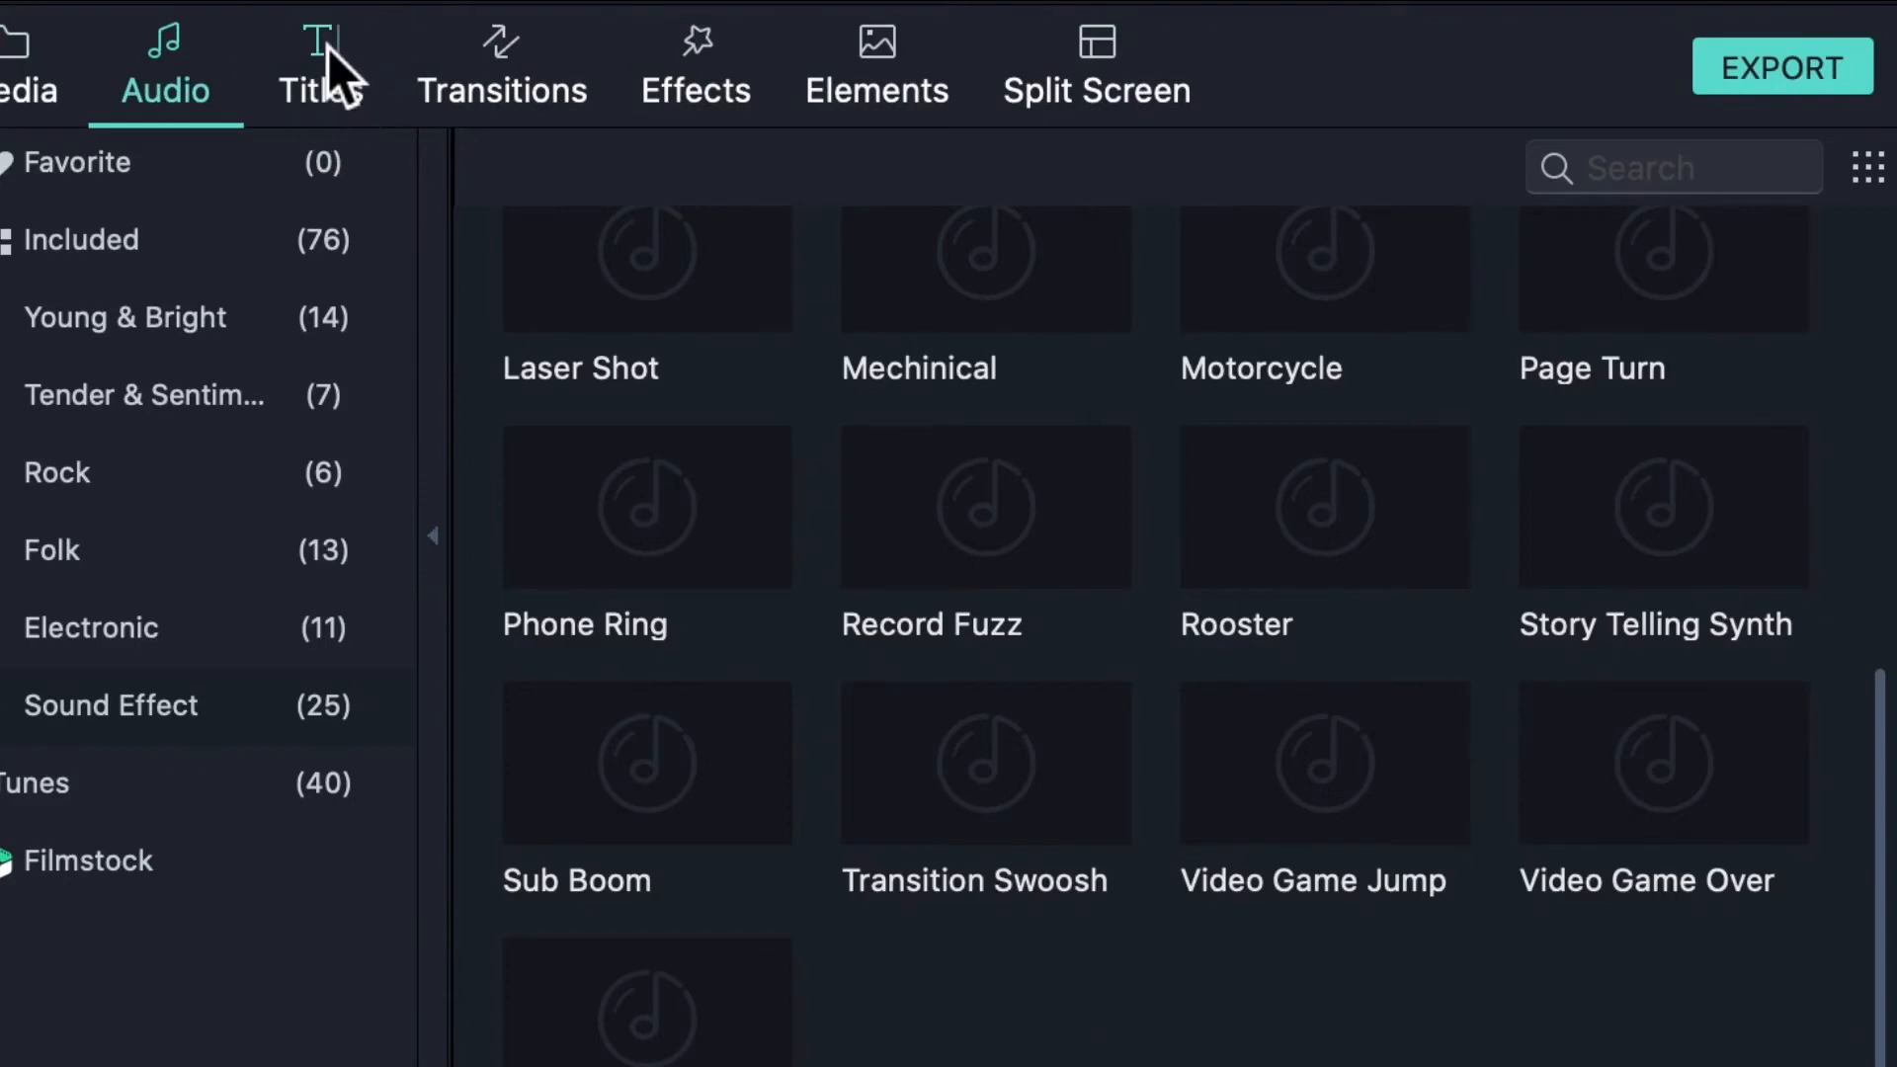
- Show all Included titles in the Titles library and scroll through them
{"action": "left_click", "coordinate": [328, 47]}
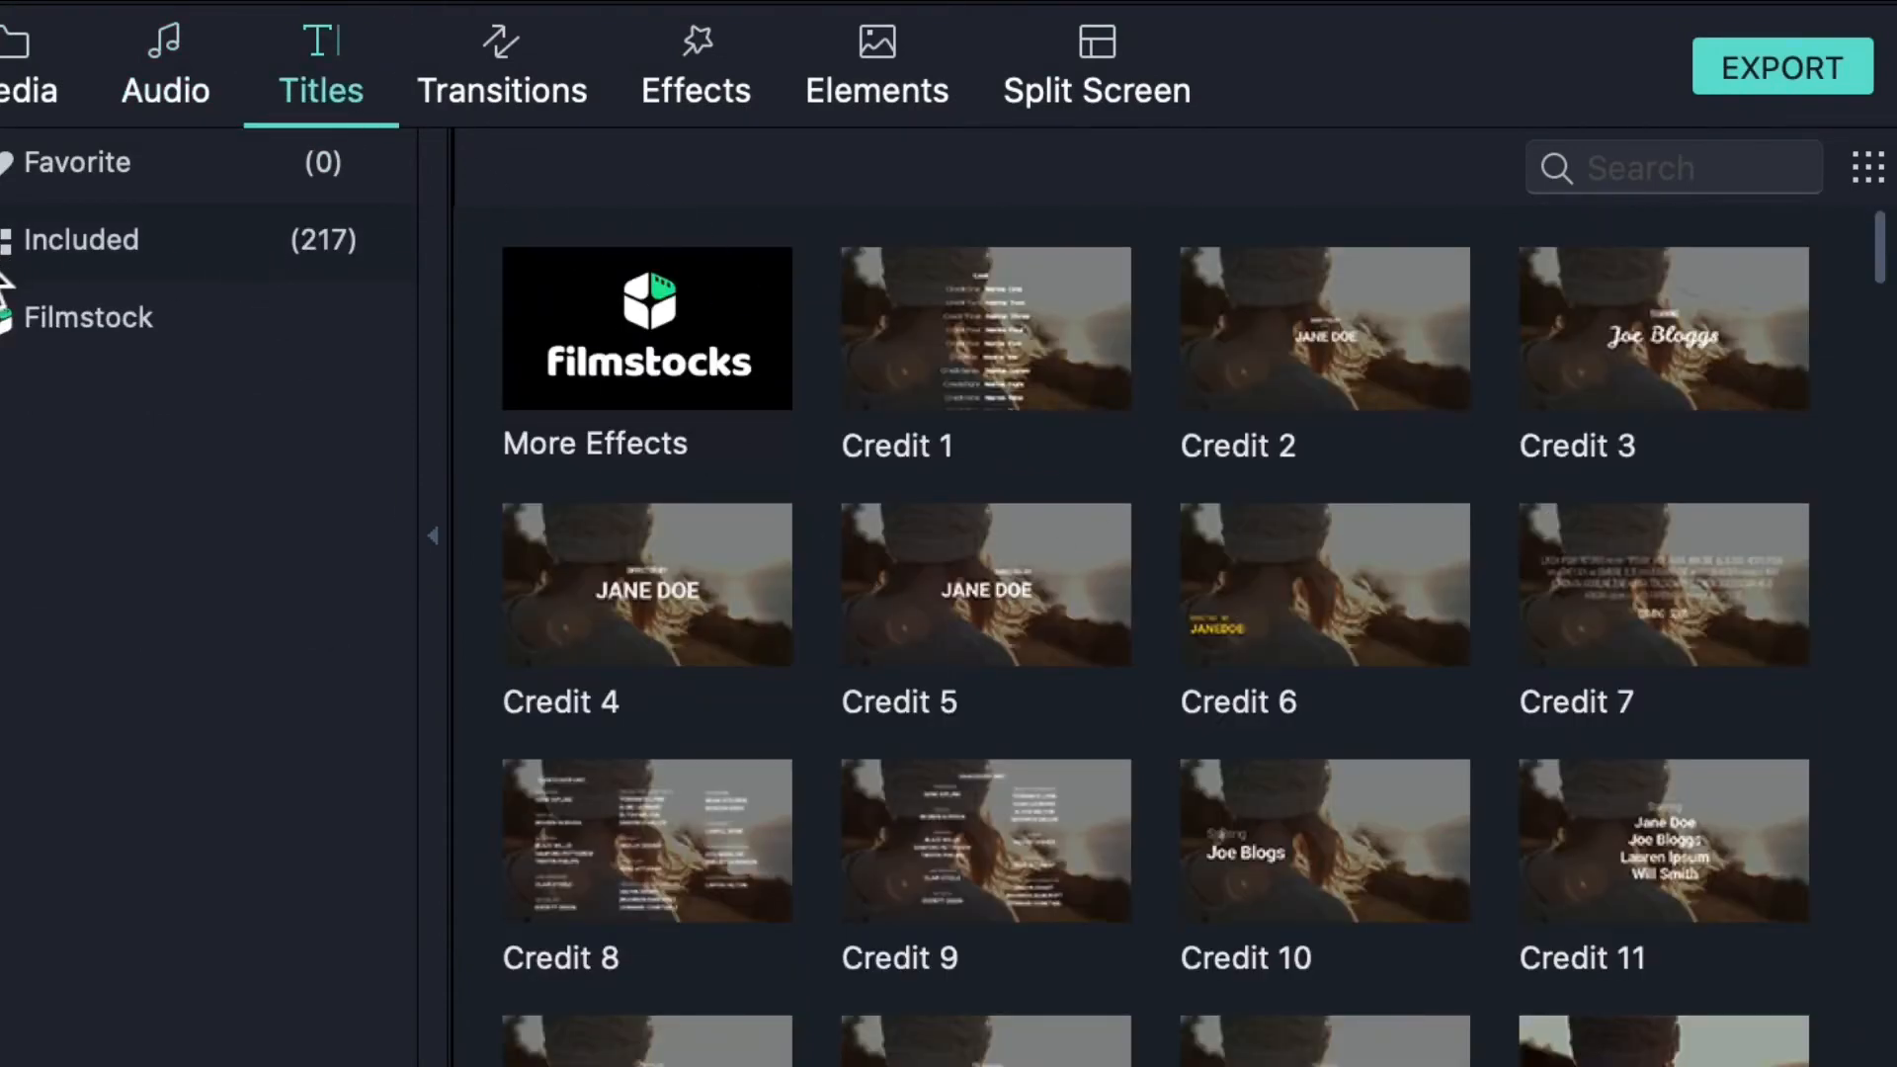
{"action": "left_click", "coordinate": [5, 240]}
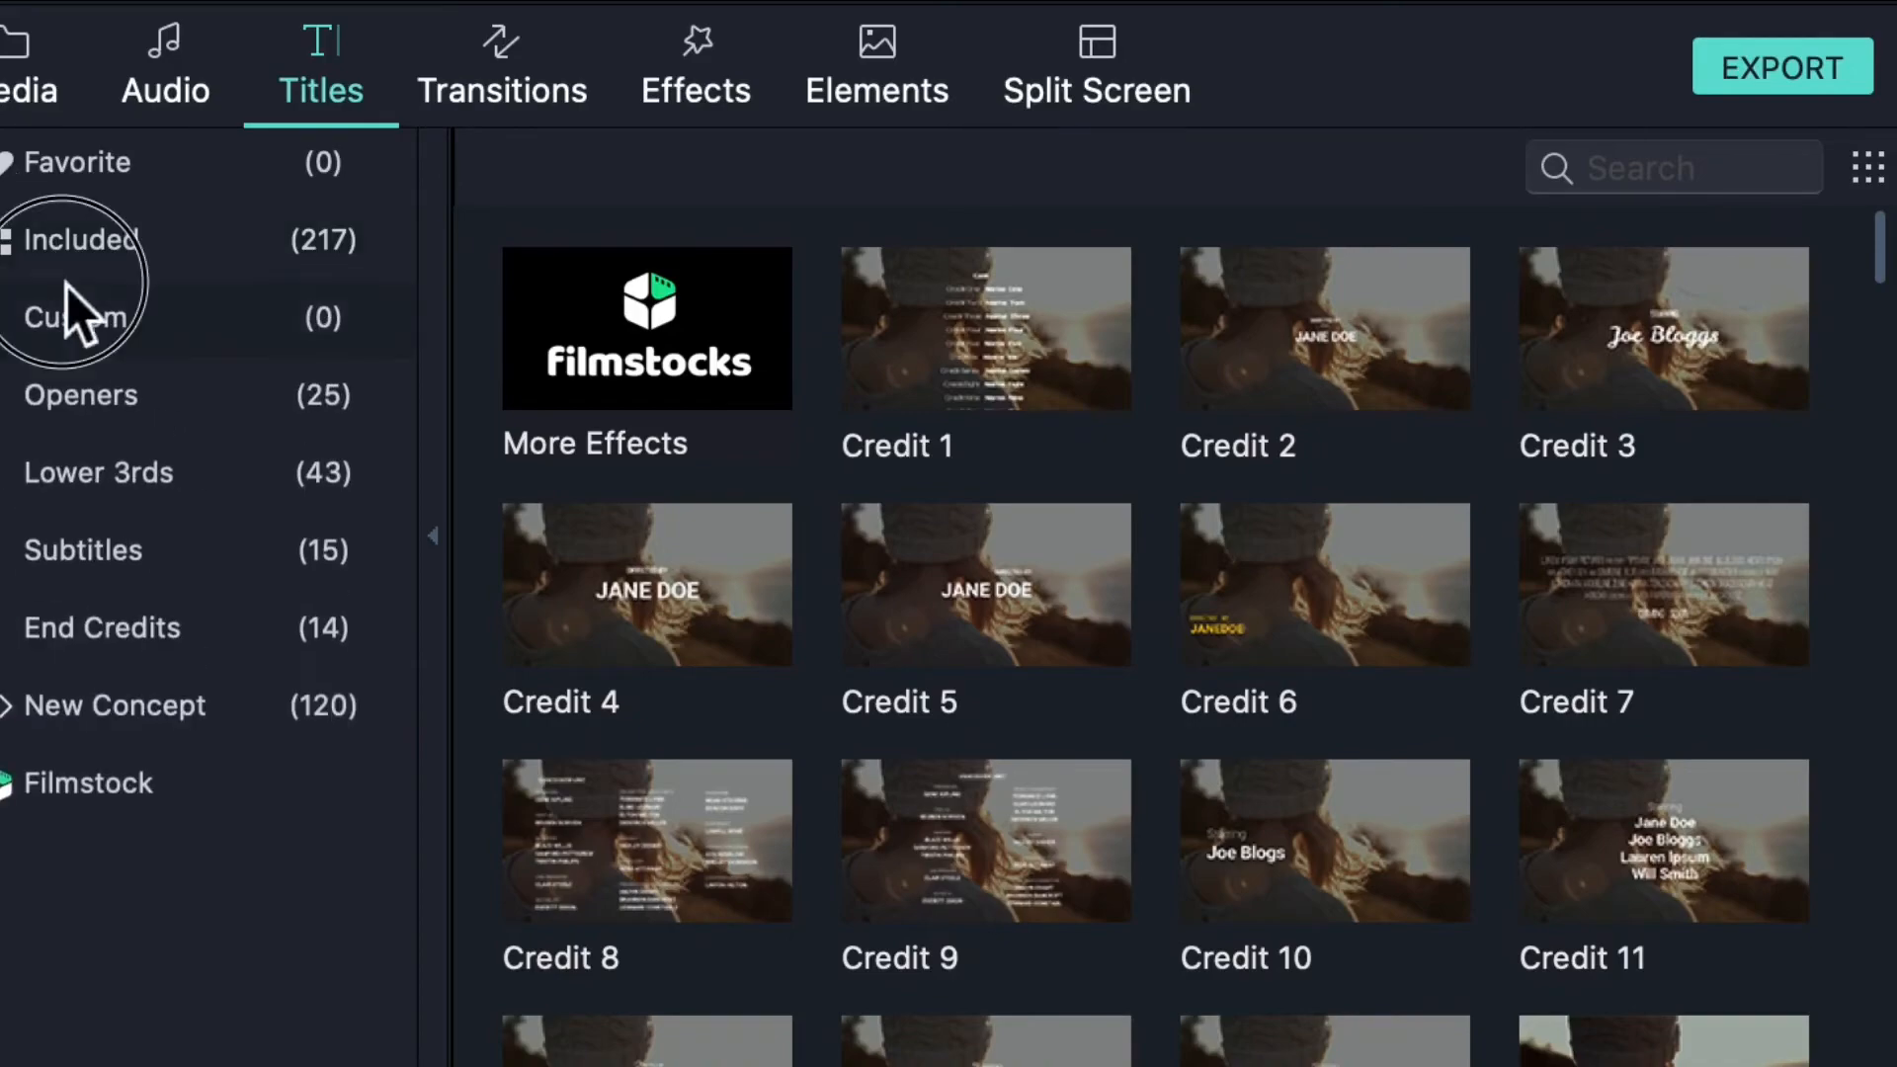
{"action": "left_click", "coordinate": [65, 306]}
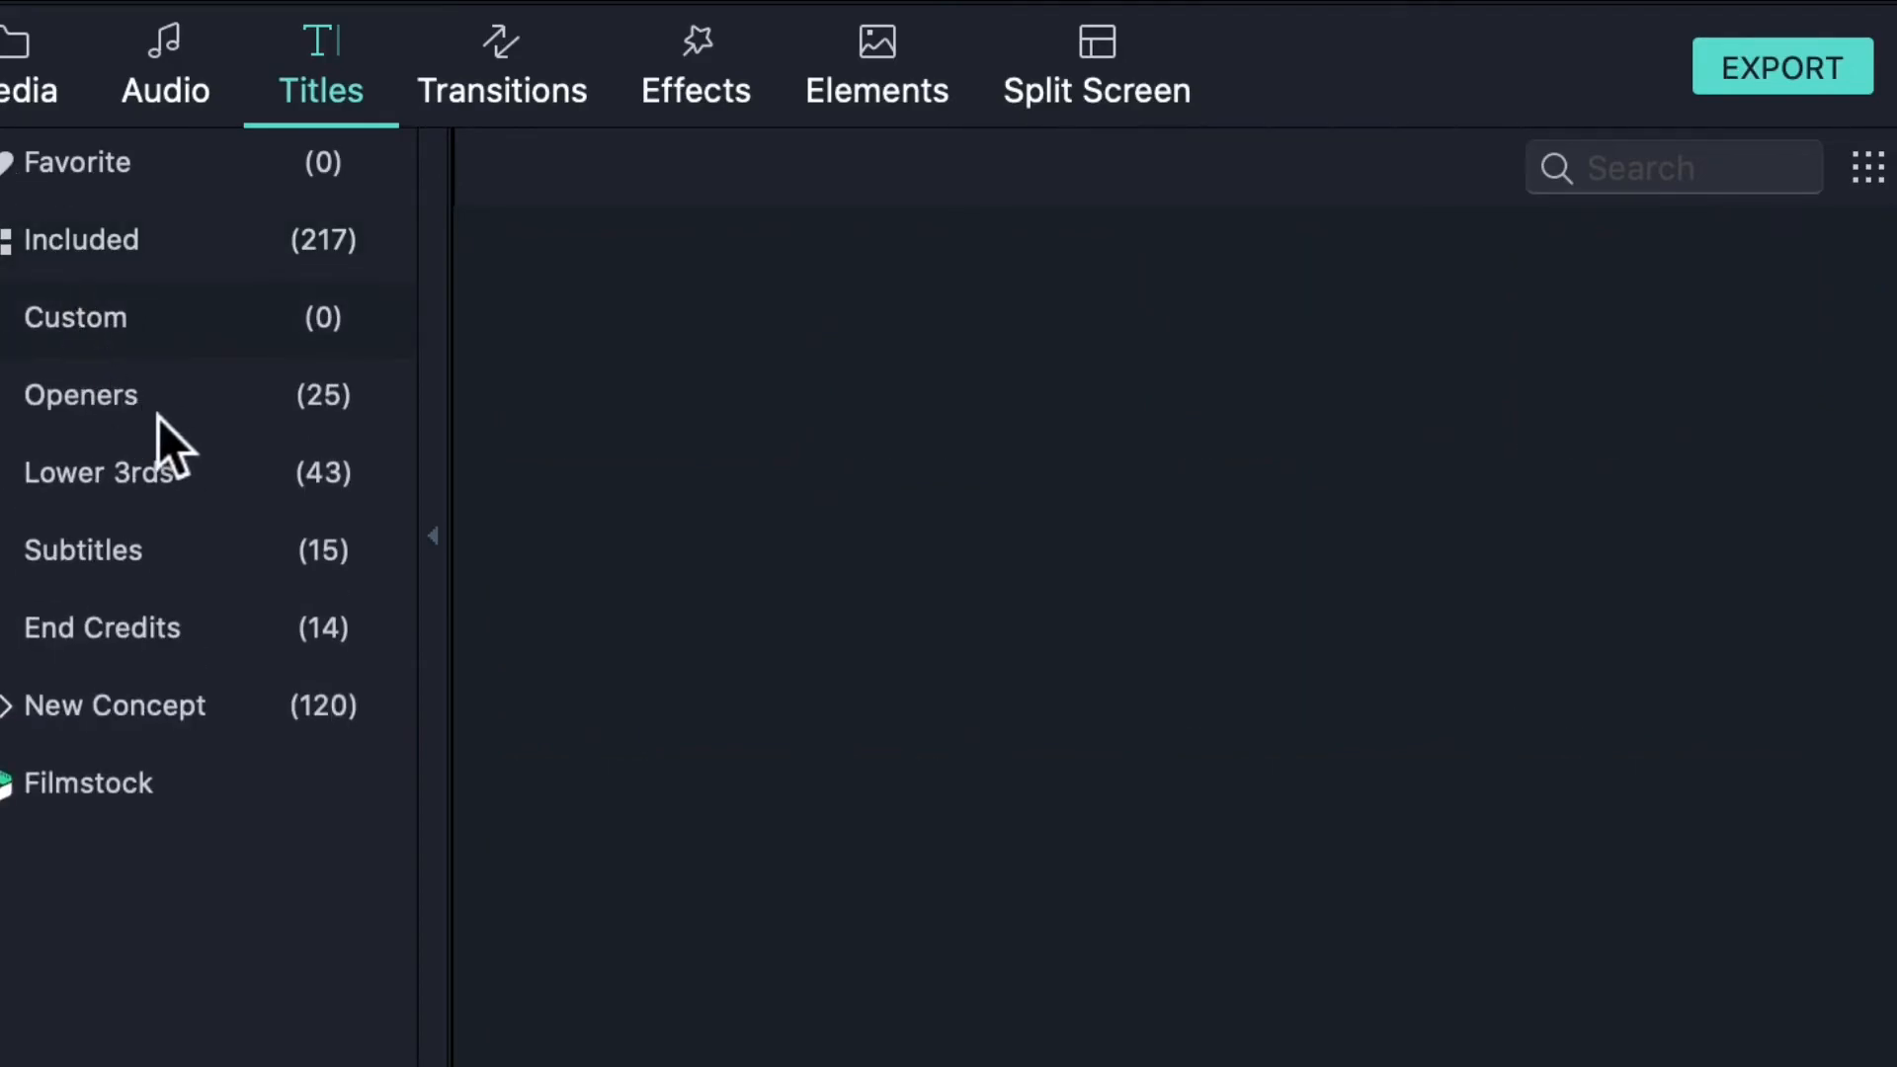
{"action": "left_click", "coordinate": [204, 240]}
{"action": "scroll", "coordinate": [1302, 657], "scroll_direction": "down", "scroll_amount": 5}
{"action": "scroll", "coordinate": [1302, 656], "scroll_direction": "down", "scroll_amount": 10}
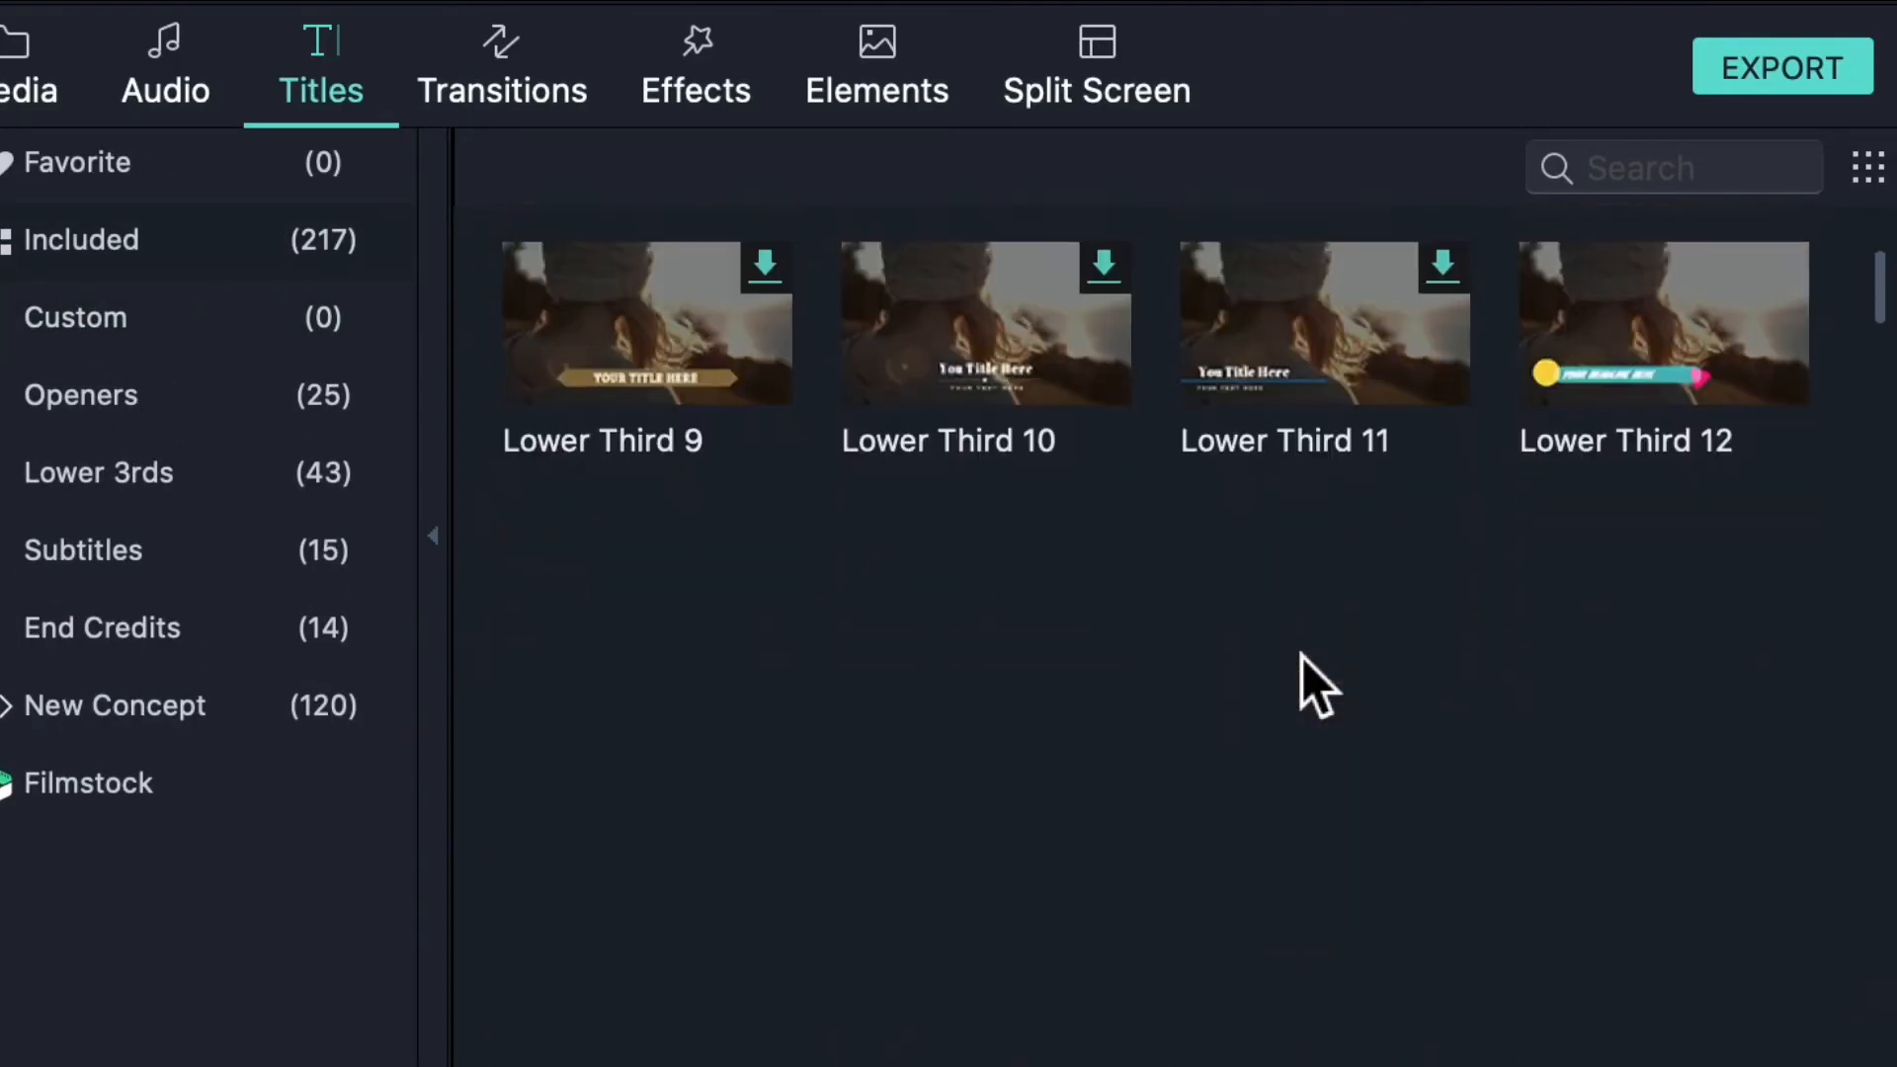
{"action": "scroll", "coordinate": [1344, 622], "scroll_direction": "up", "scroll_amount": 2}
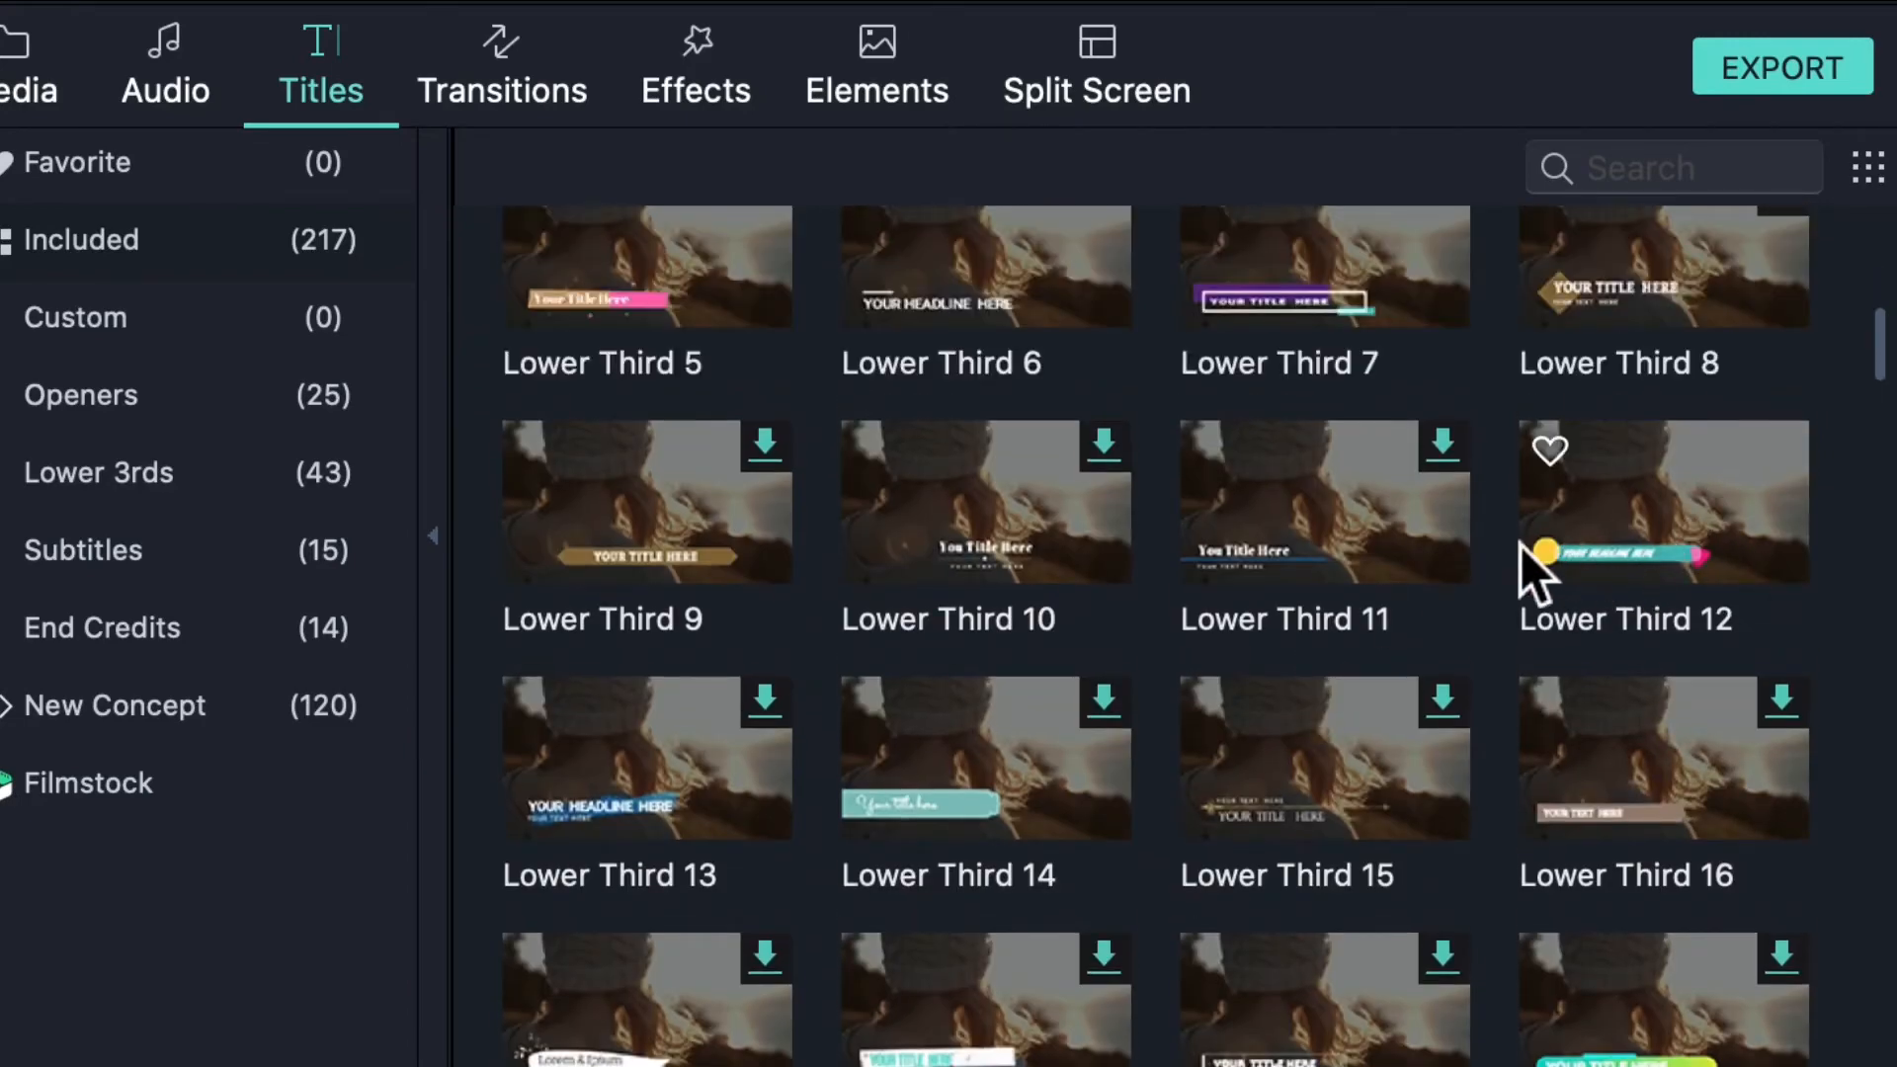
{"action": "scroll", "coordinate": [830, 791], "scroll_direction": "down", "scroll_amount": 8}
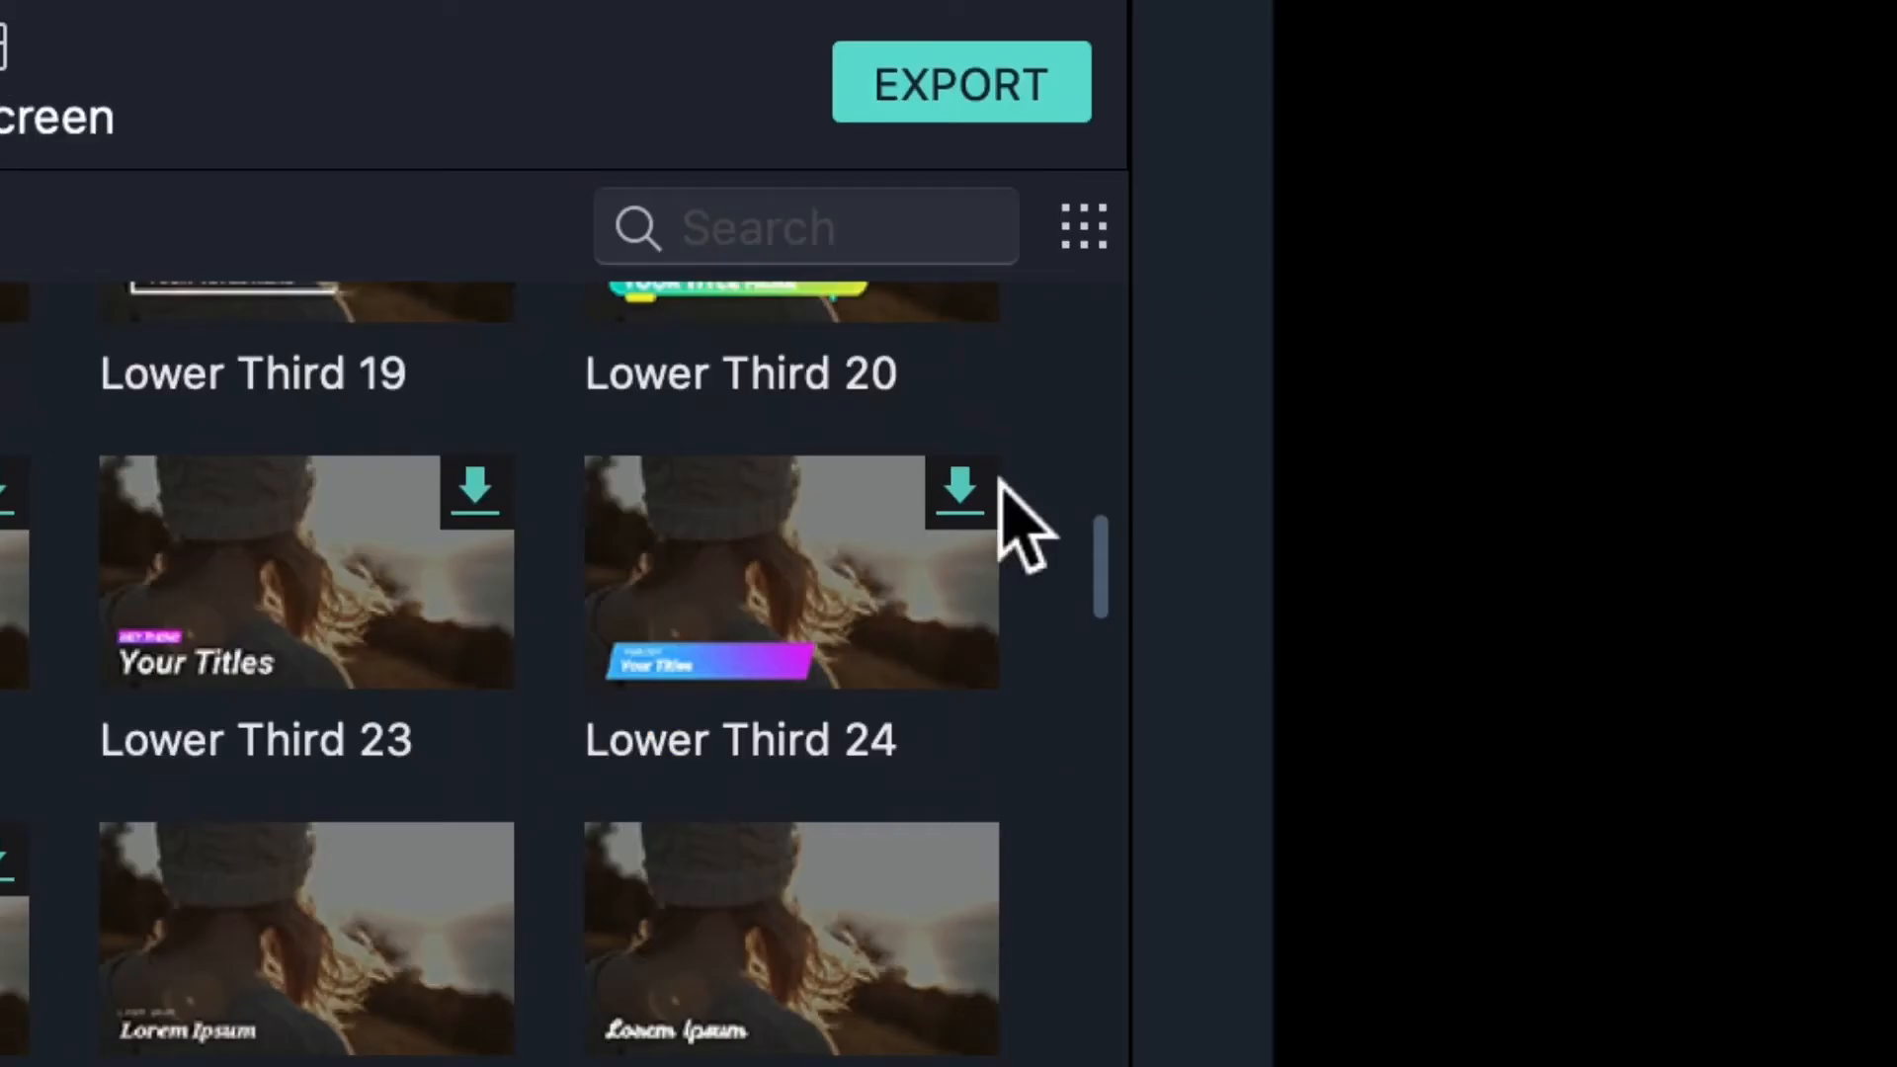
- Switch the titles library display to small thumbnails
{"action": "left_click", "coordinate": [1084, 227]}
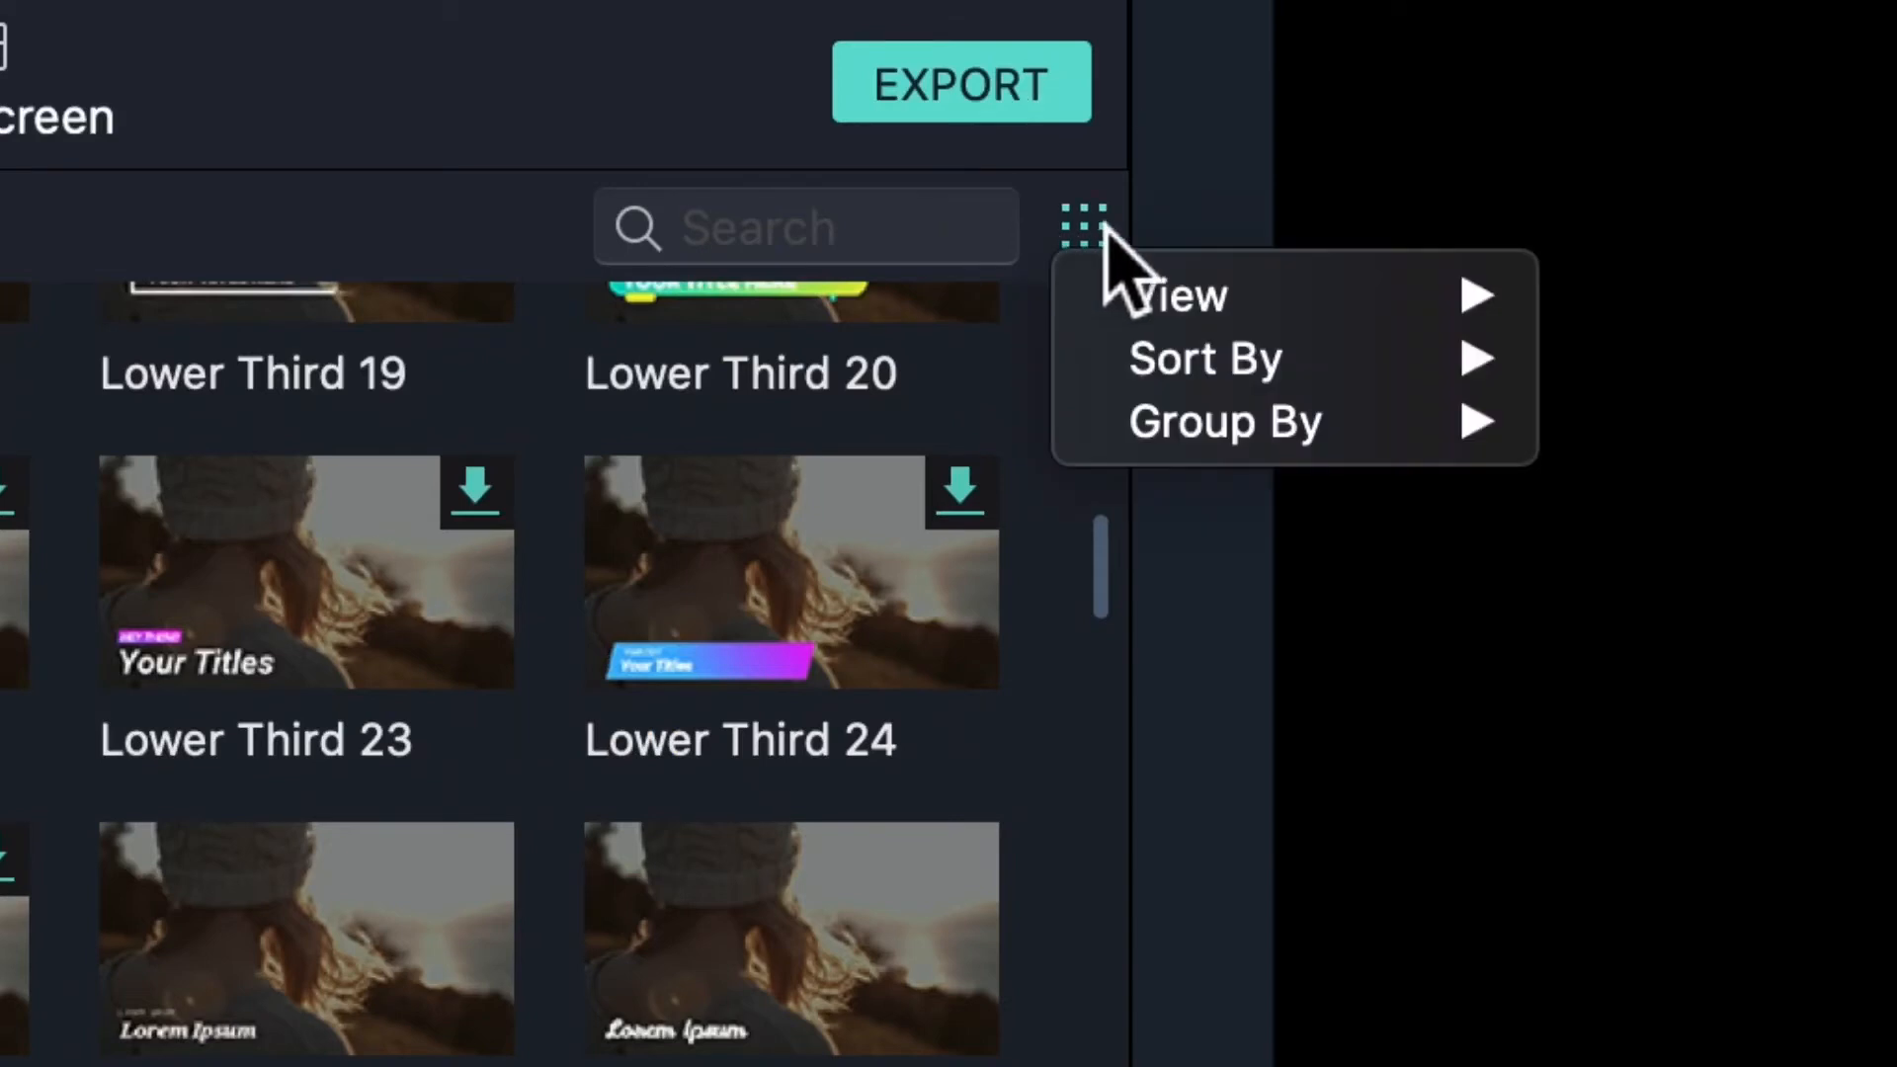
{"action": "mouse_move", "coordinate": [1225, 376]}
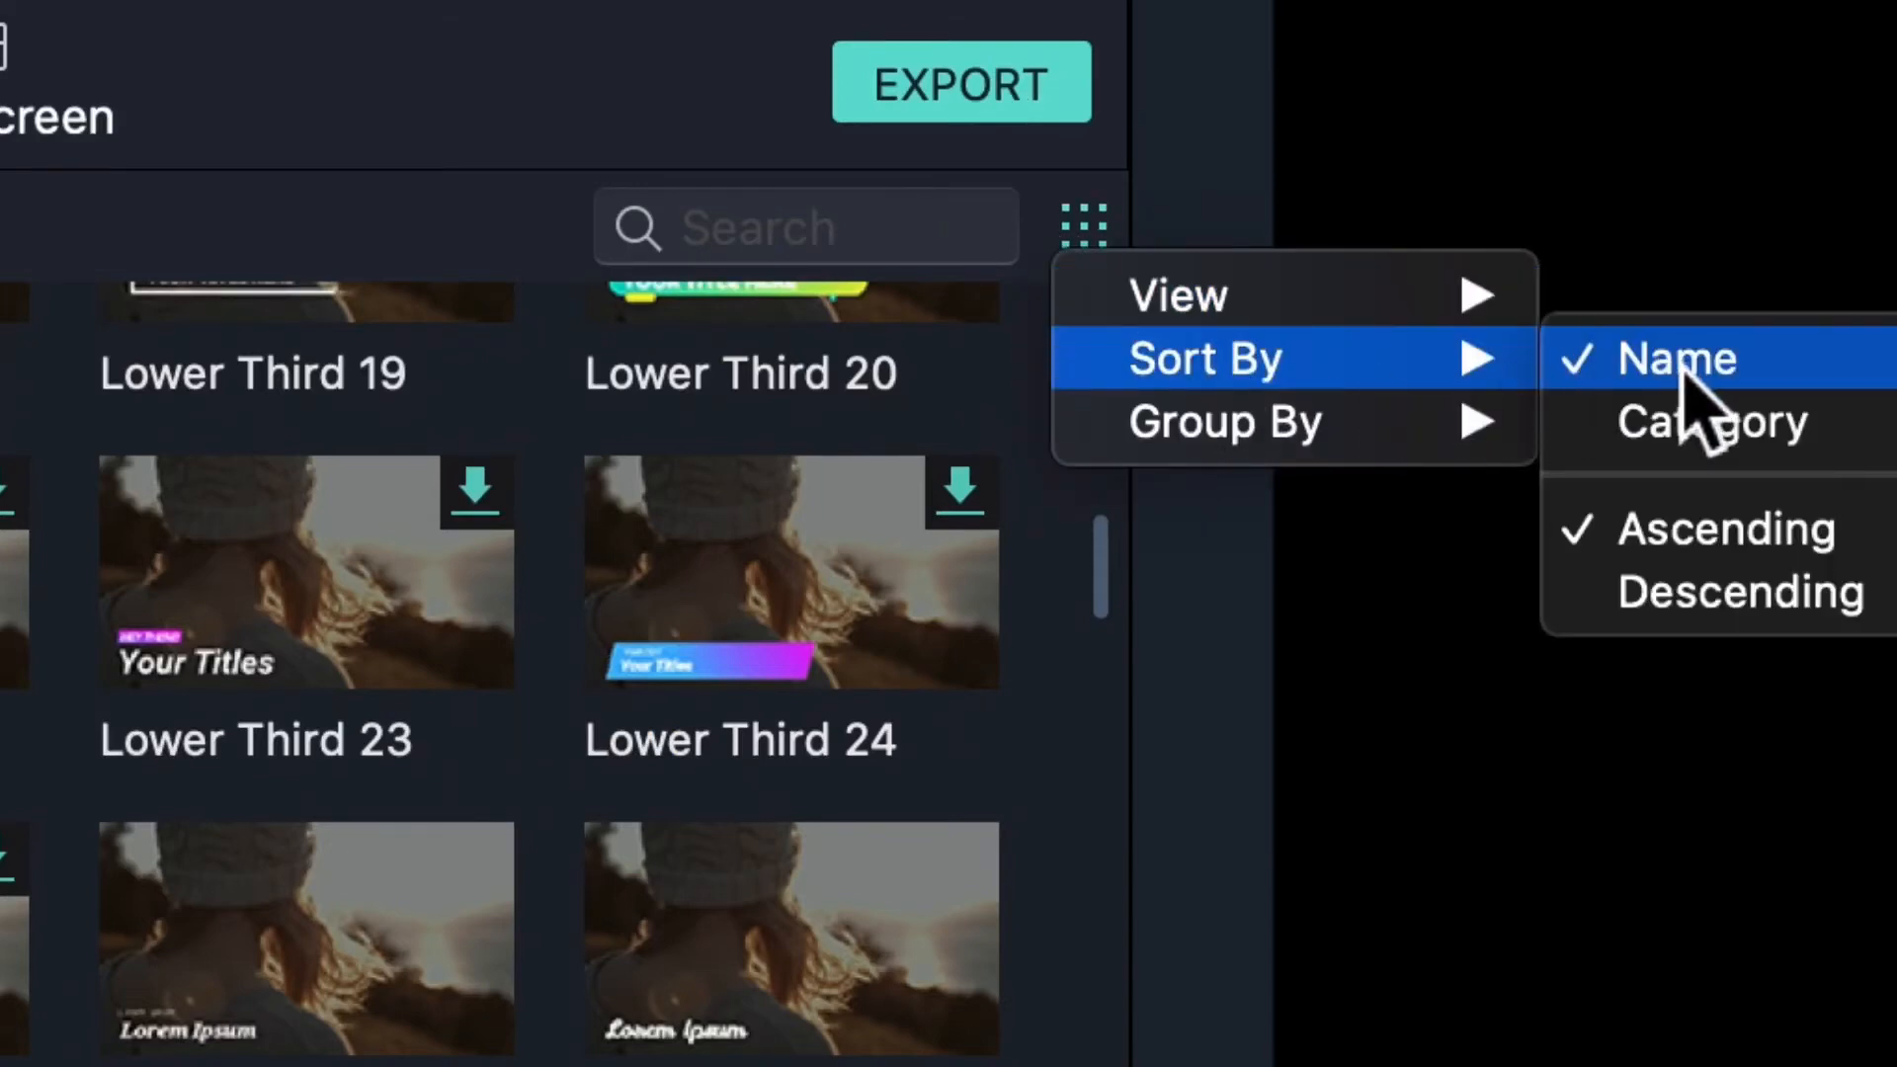
{"action": "mouse_move", "coordinate": [1466, 286]}
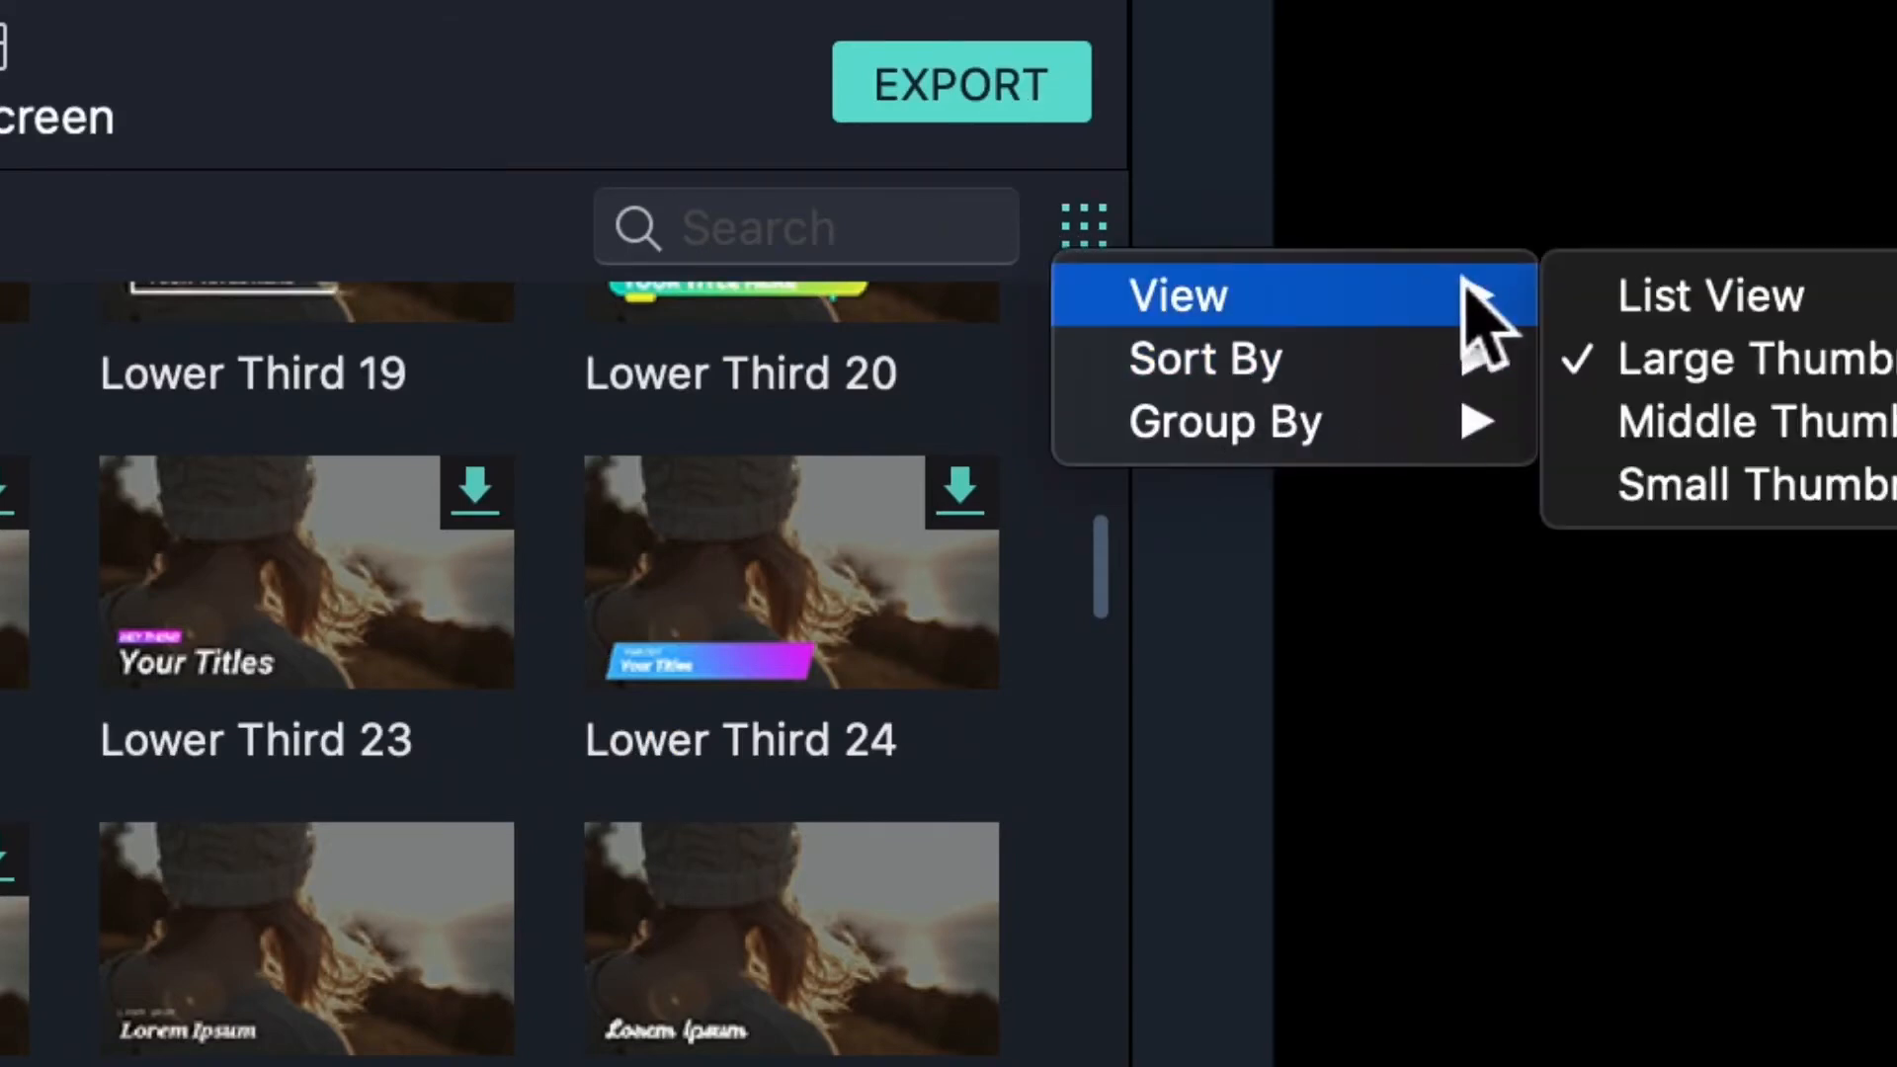
{"action": "left_click", "coordinate": [1803, 485]}
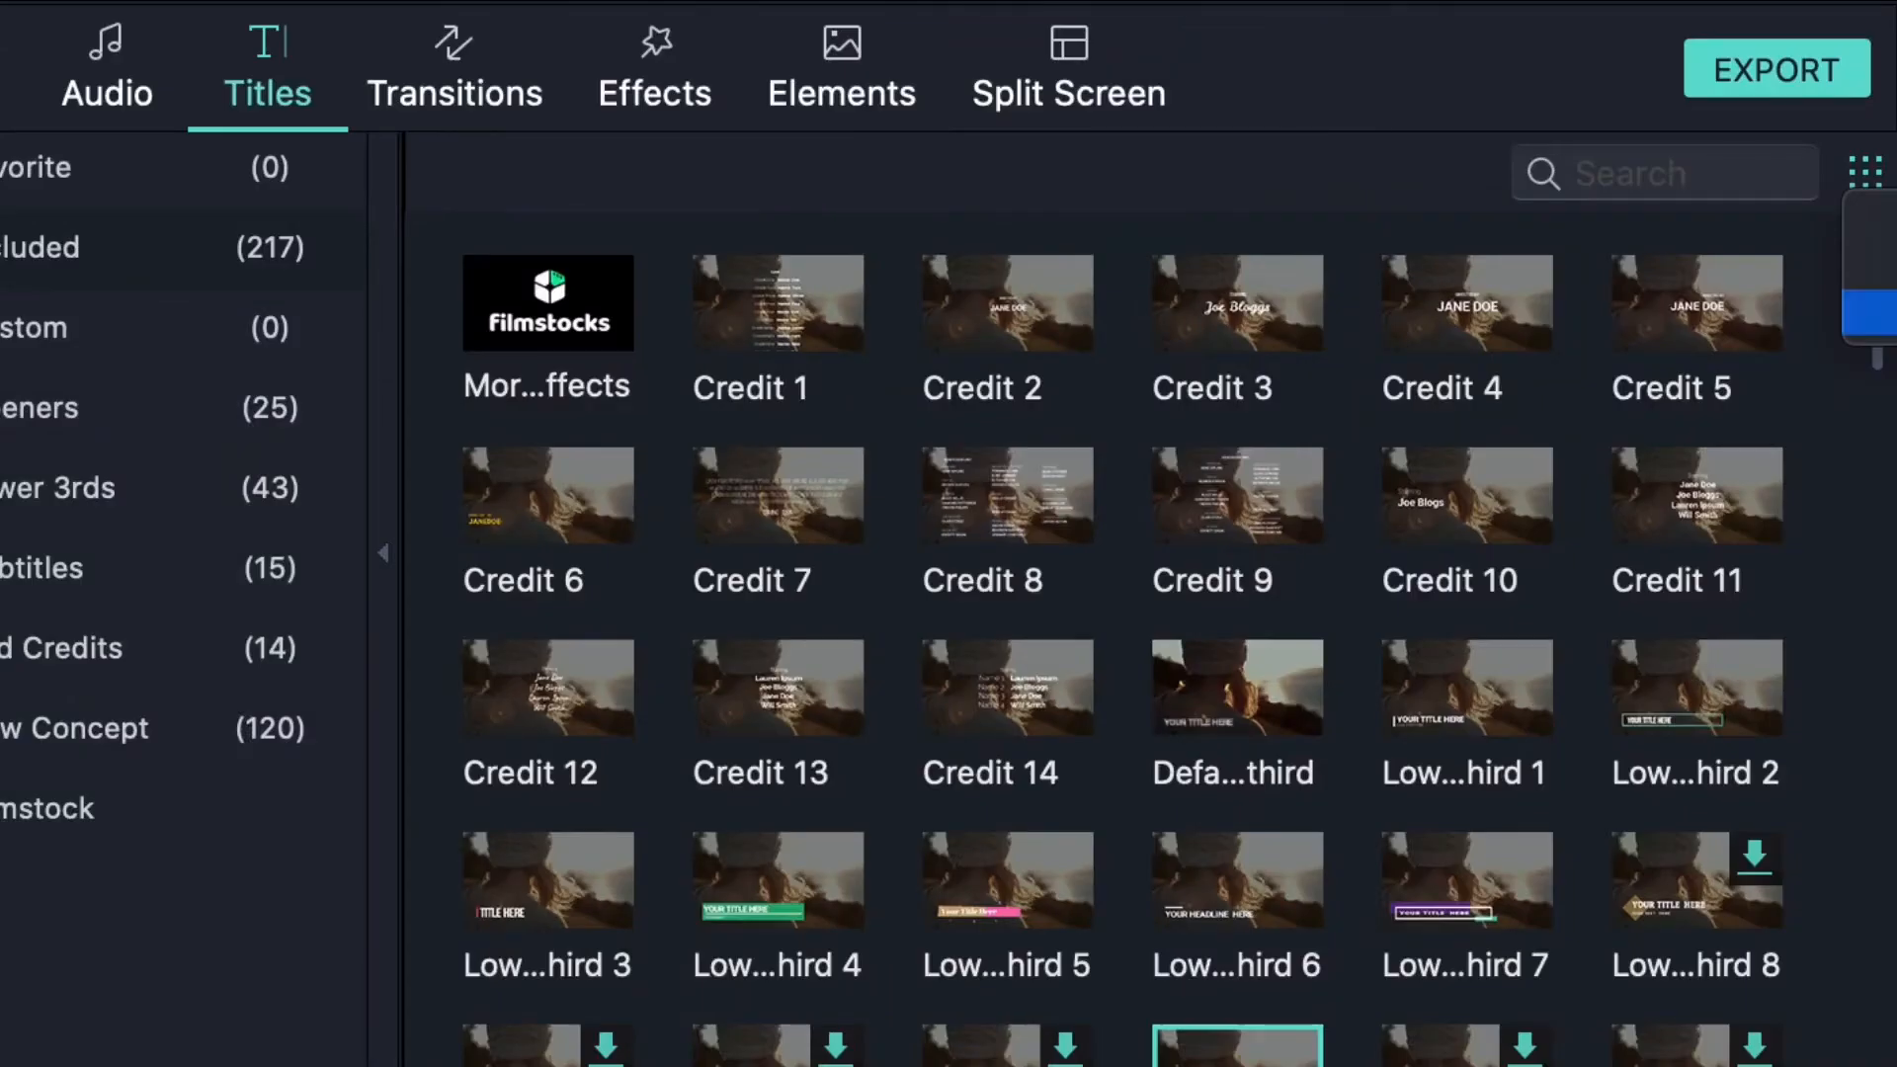
{"action": "key", "text": "Escape"}
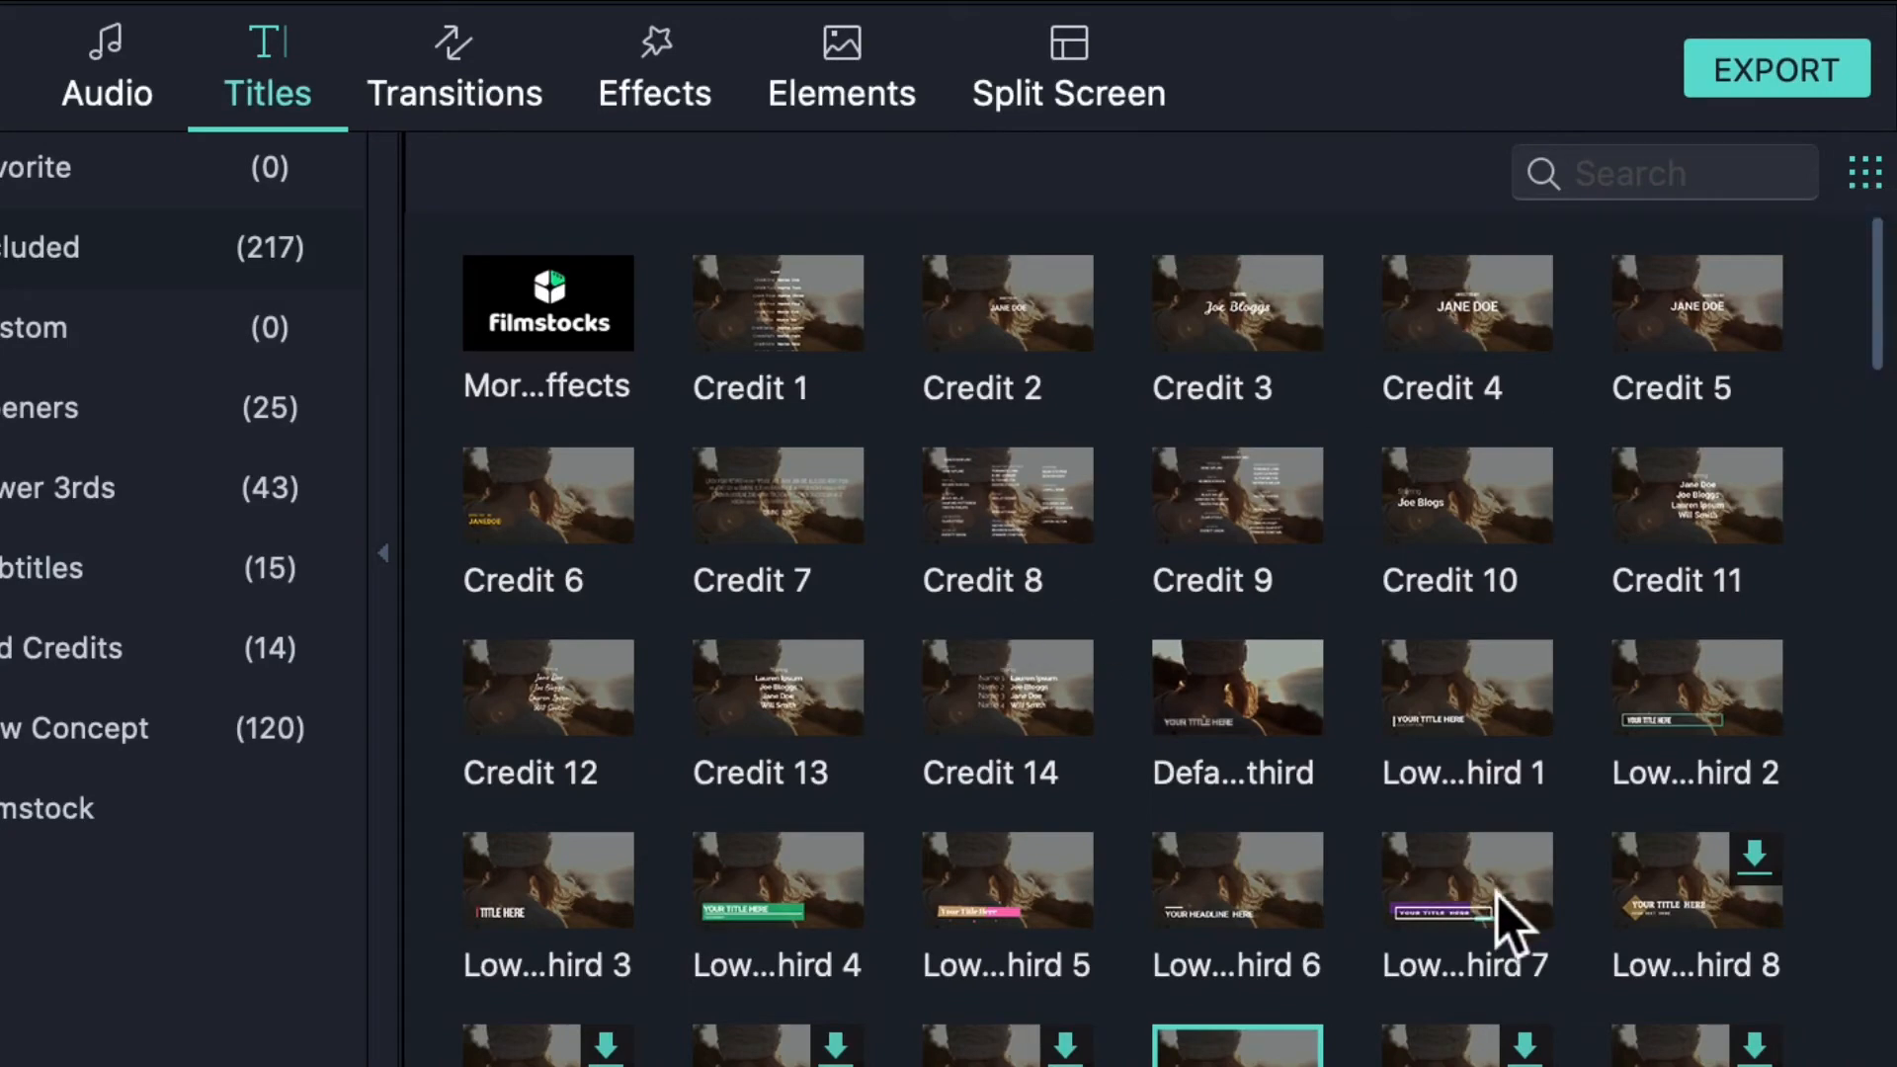
- Scroll the Included titles past the Openers to the New LowerThirds presets
{"action": "scroll", "coordinate": [1512, 914], "scroll_direction": "up", "scroll_amount": 2}
{"action": "scroll", "coordinate": [1497, 894], "scroll_direction": "down", "scroll_amount": 15}
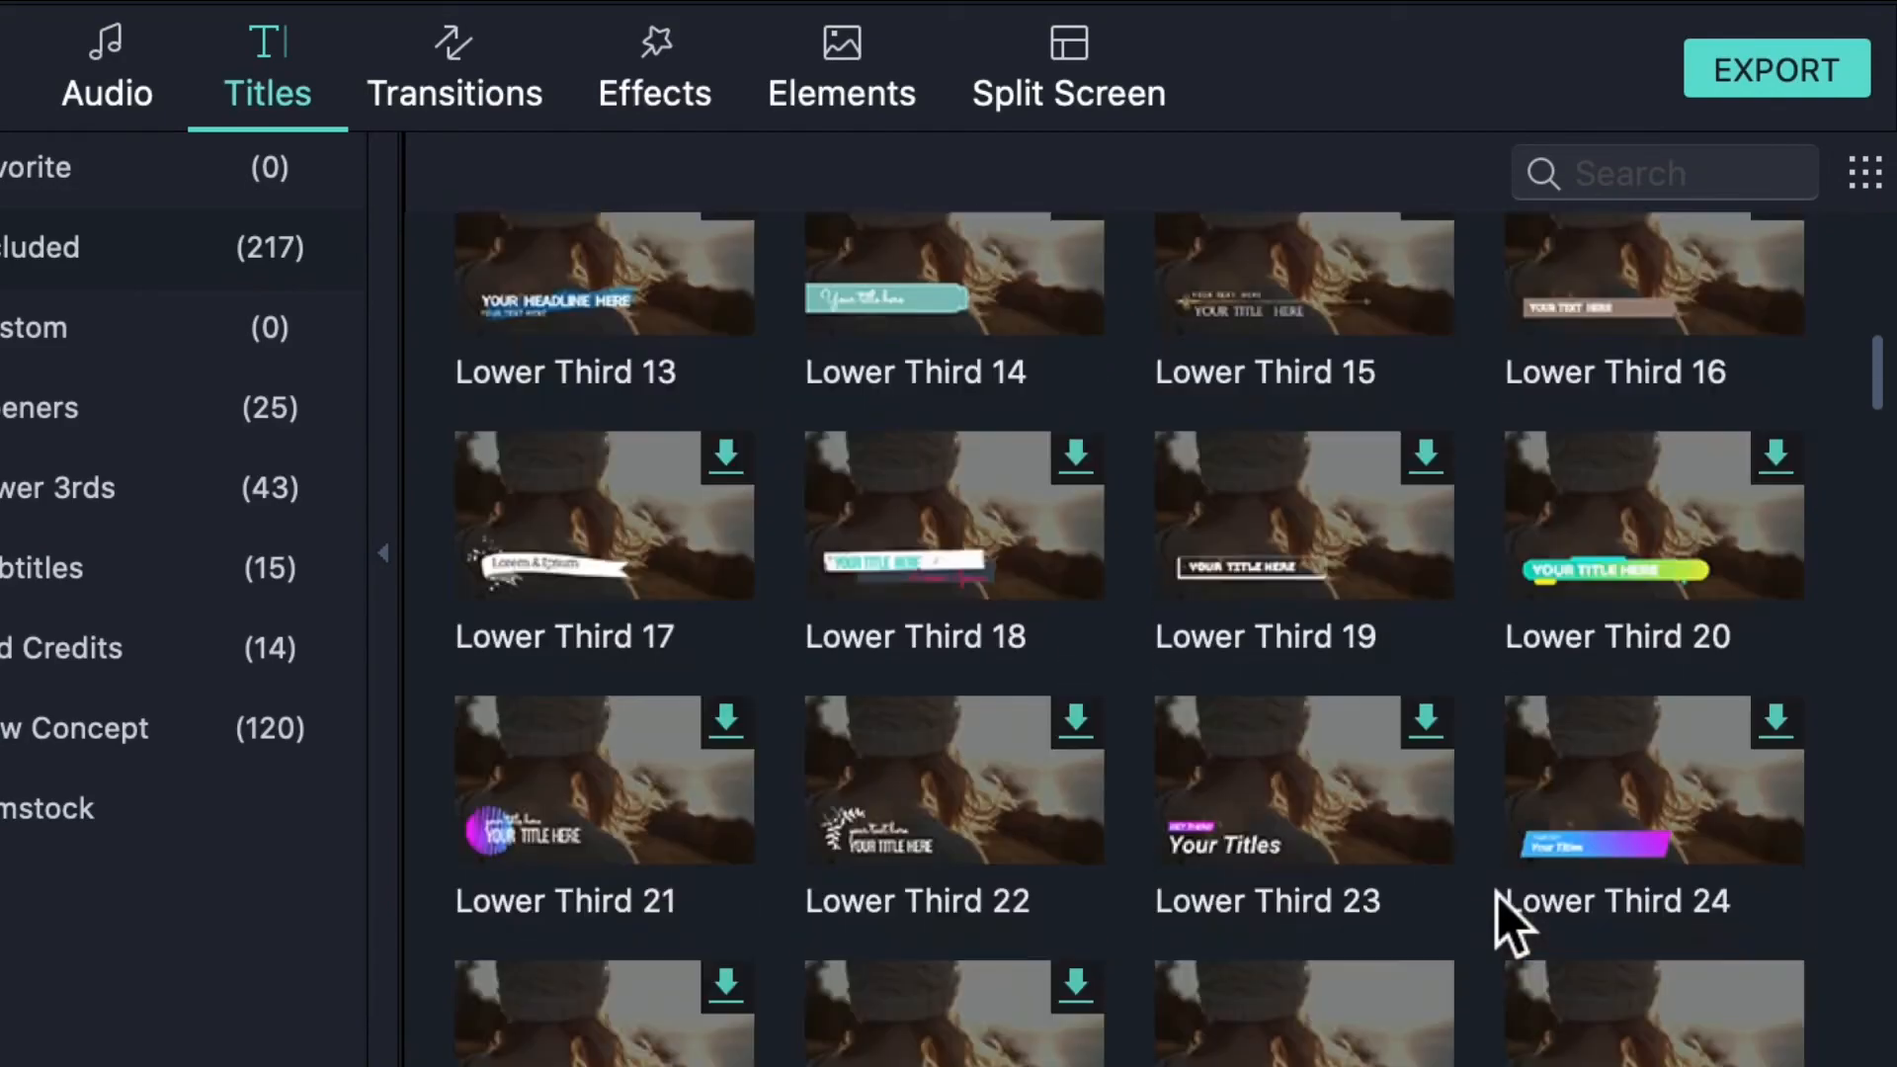
{"action": "scroll", "coordinate": [1511, 924], "scroll_direction": "down", "scroll_amount": 15}
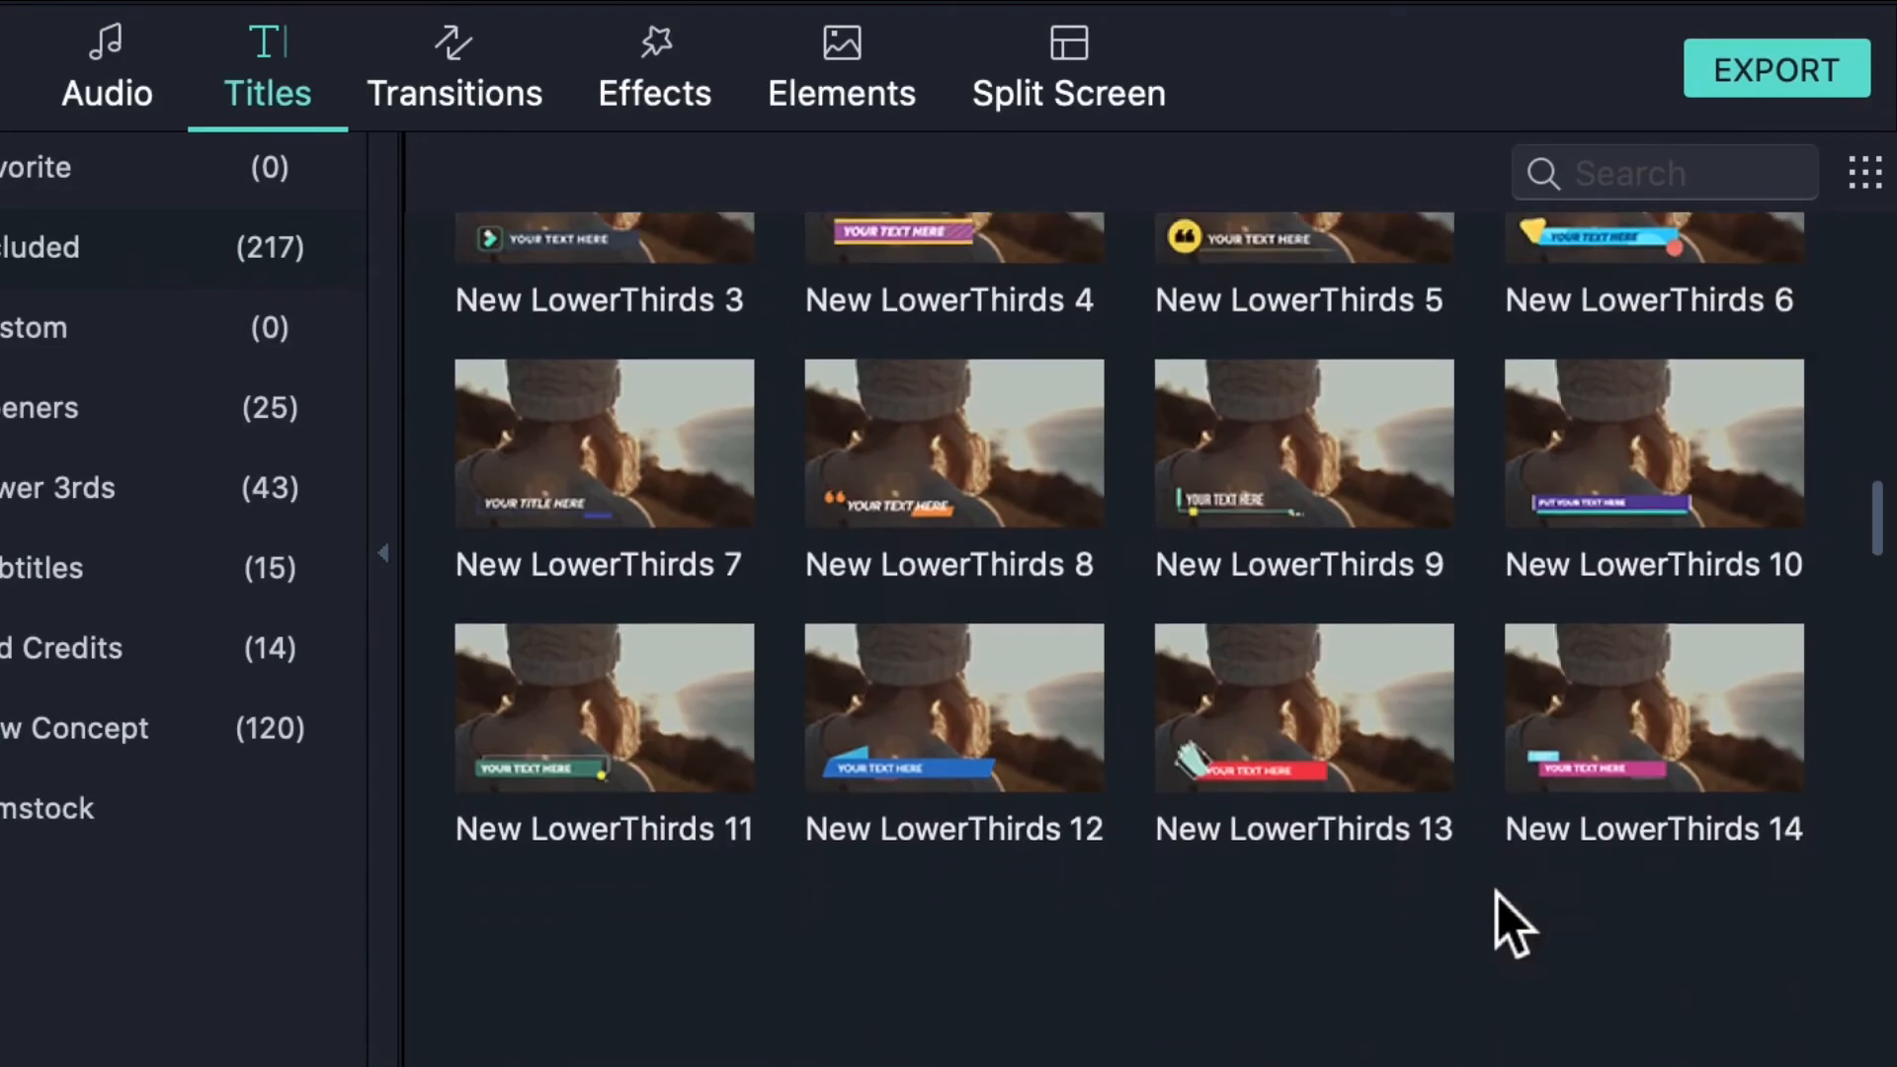
{"action": "scroll", "coordinate": [1512, 924], "scroll_direction": "down", "scroll_amount": 5}
{"action": "scroll", "coordinate": [1511, 919], "scroll_direction": "down", "scroll_amount": 10}
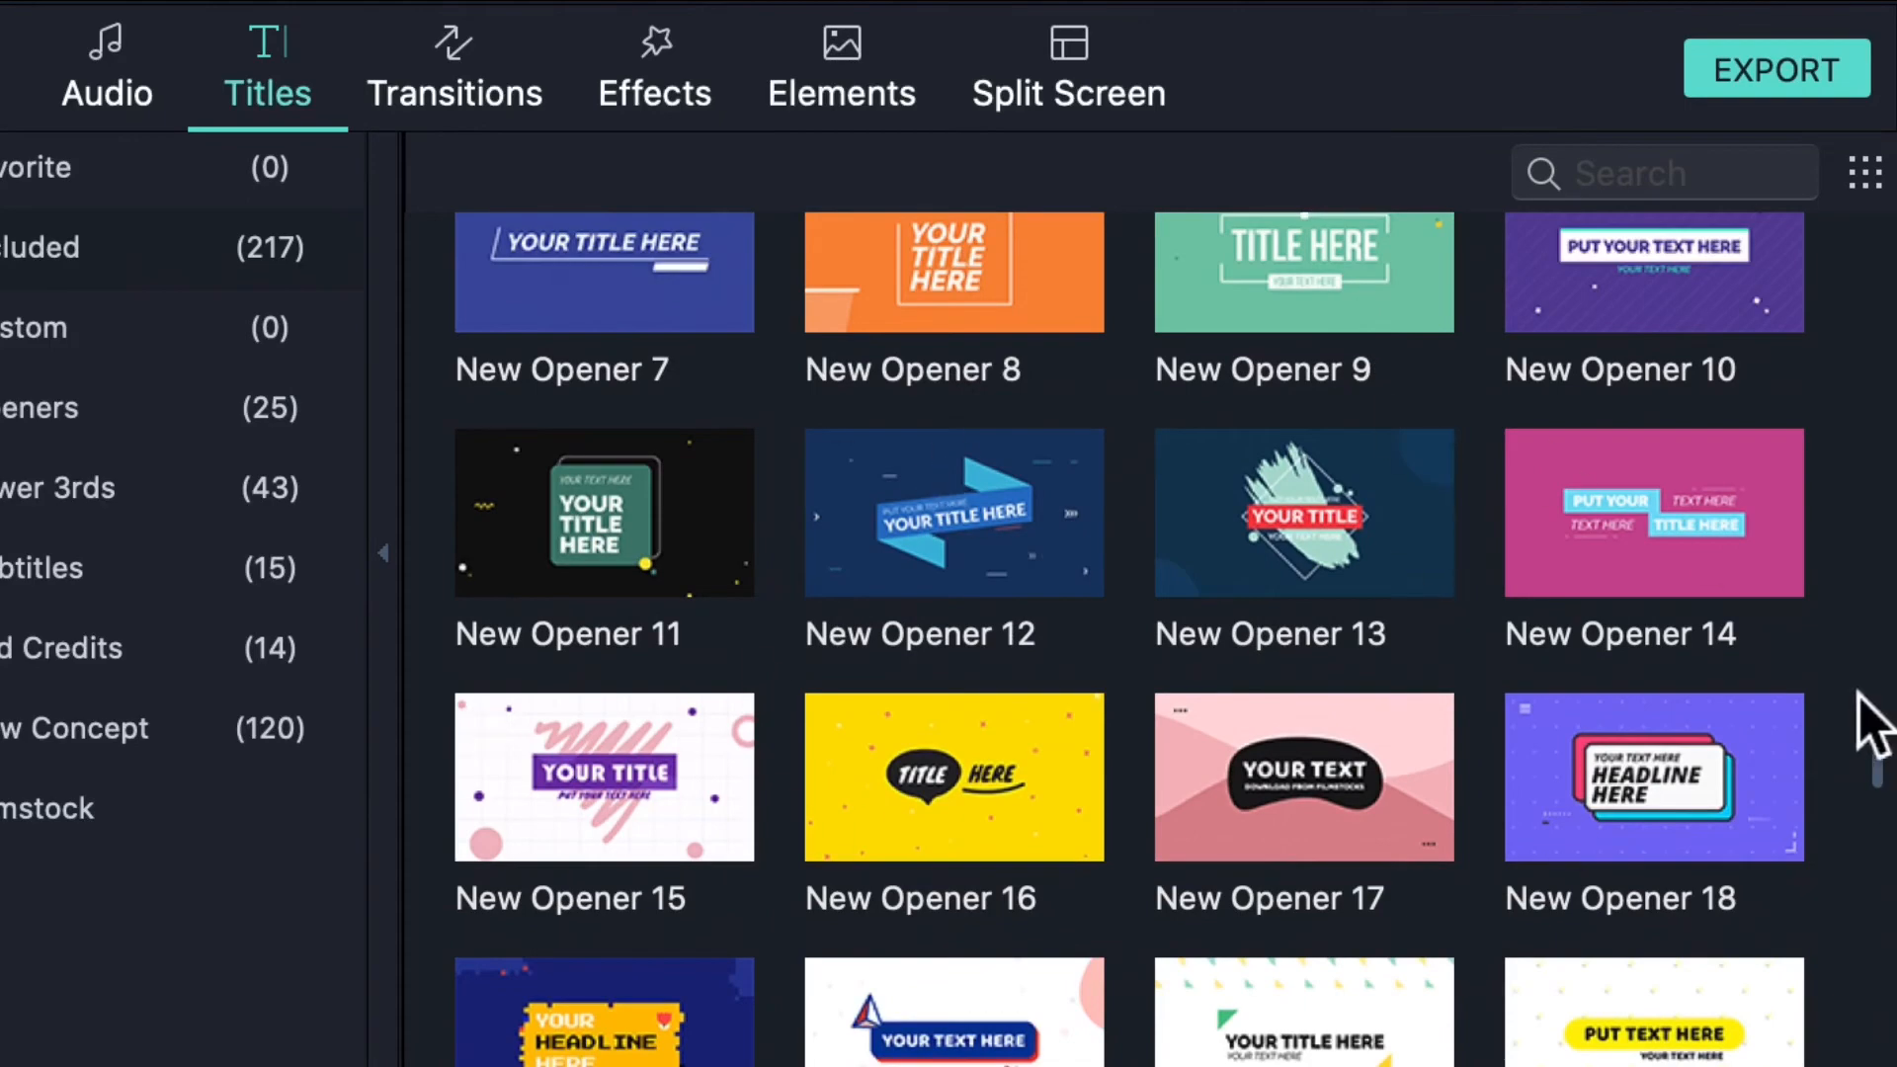
{"action": "scroll", "coordinate": [1453, 763], "scroll_direction": "down", "scroll_amount": 3}
{"action": "scroll", "coordinate": [1453, 763], "scroll_direction": "down", "scroll_amount": 1}
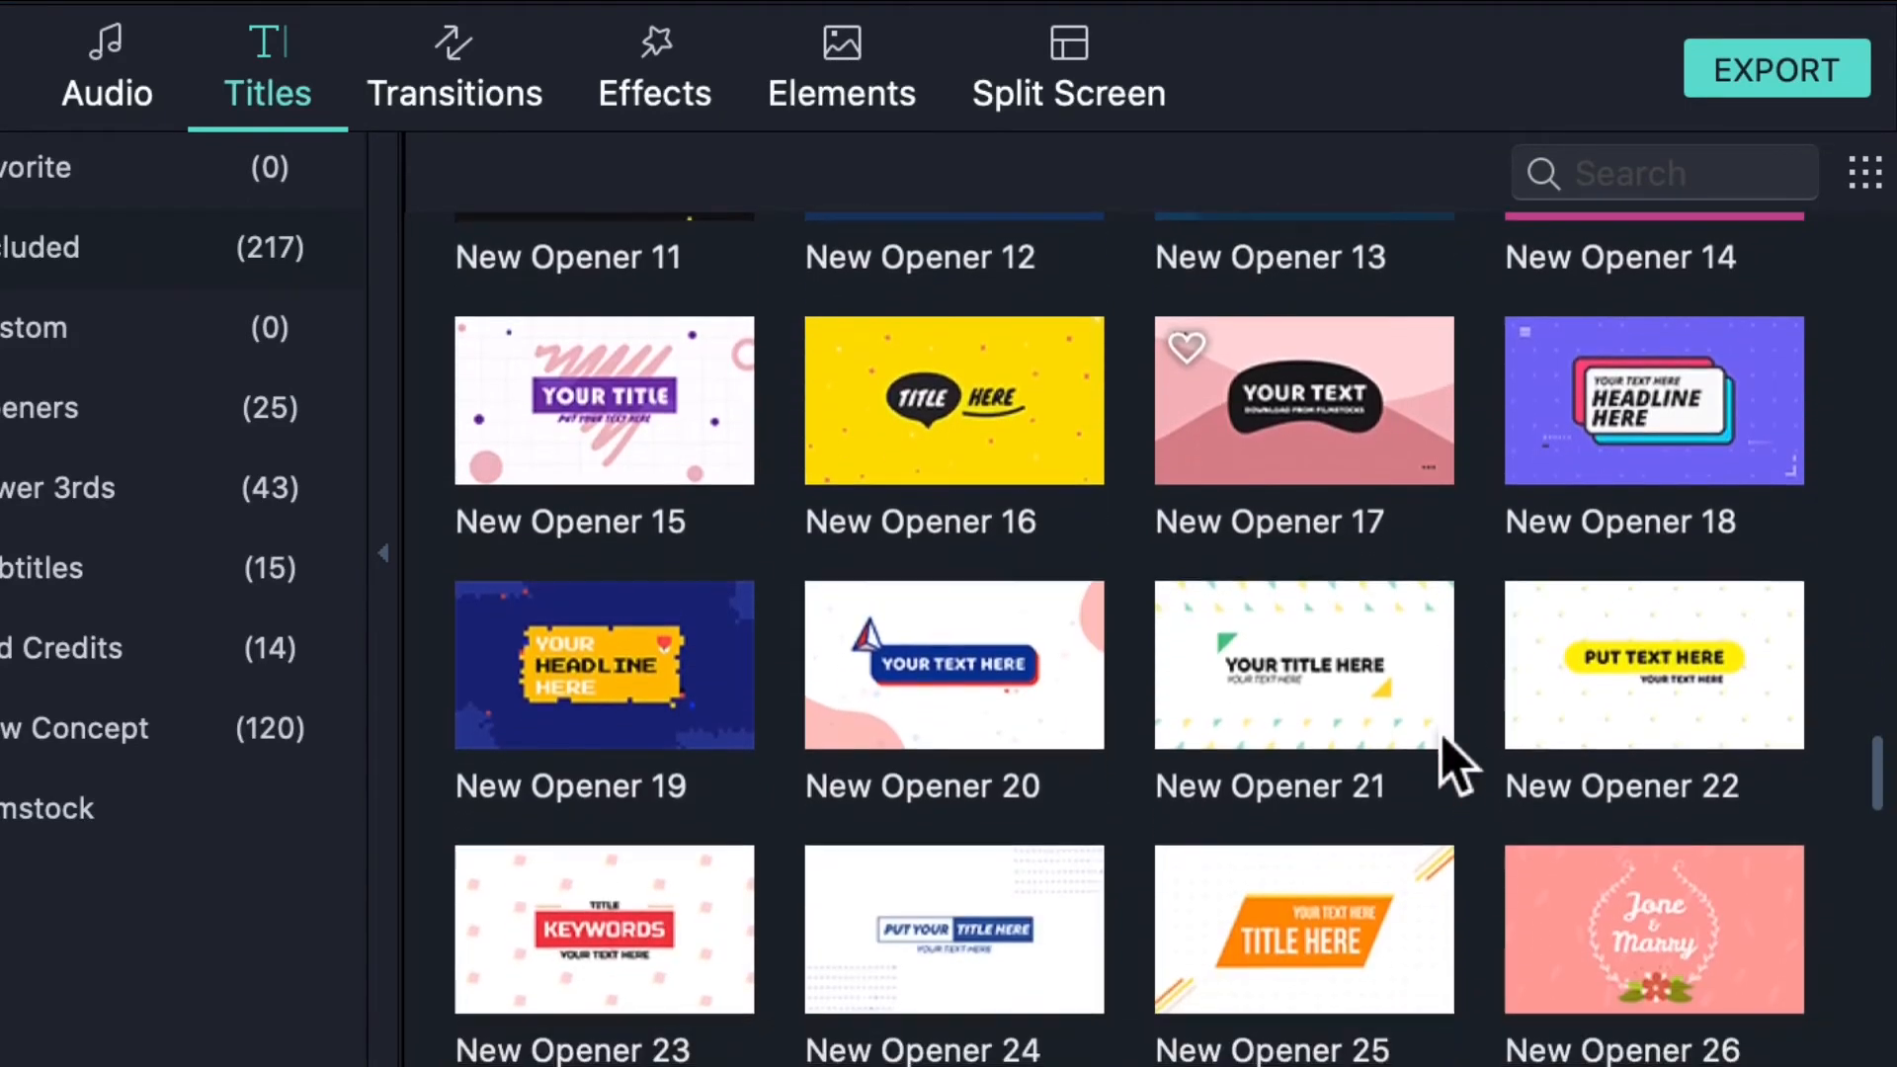
{"action": "scroll", "coordinate": [1452, 763], "scroll_direction": "up", "scroll_amount": 6}
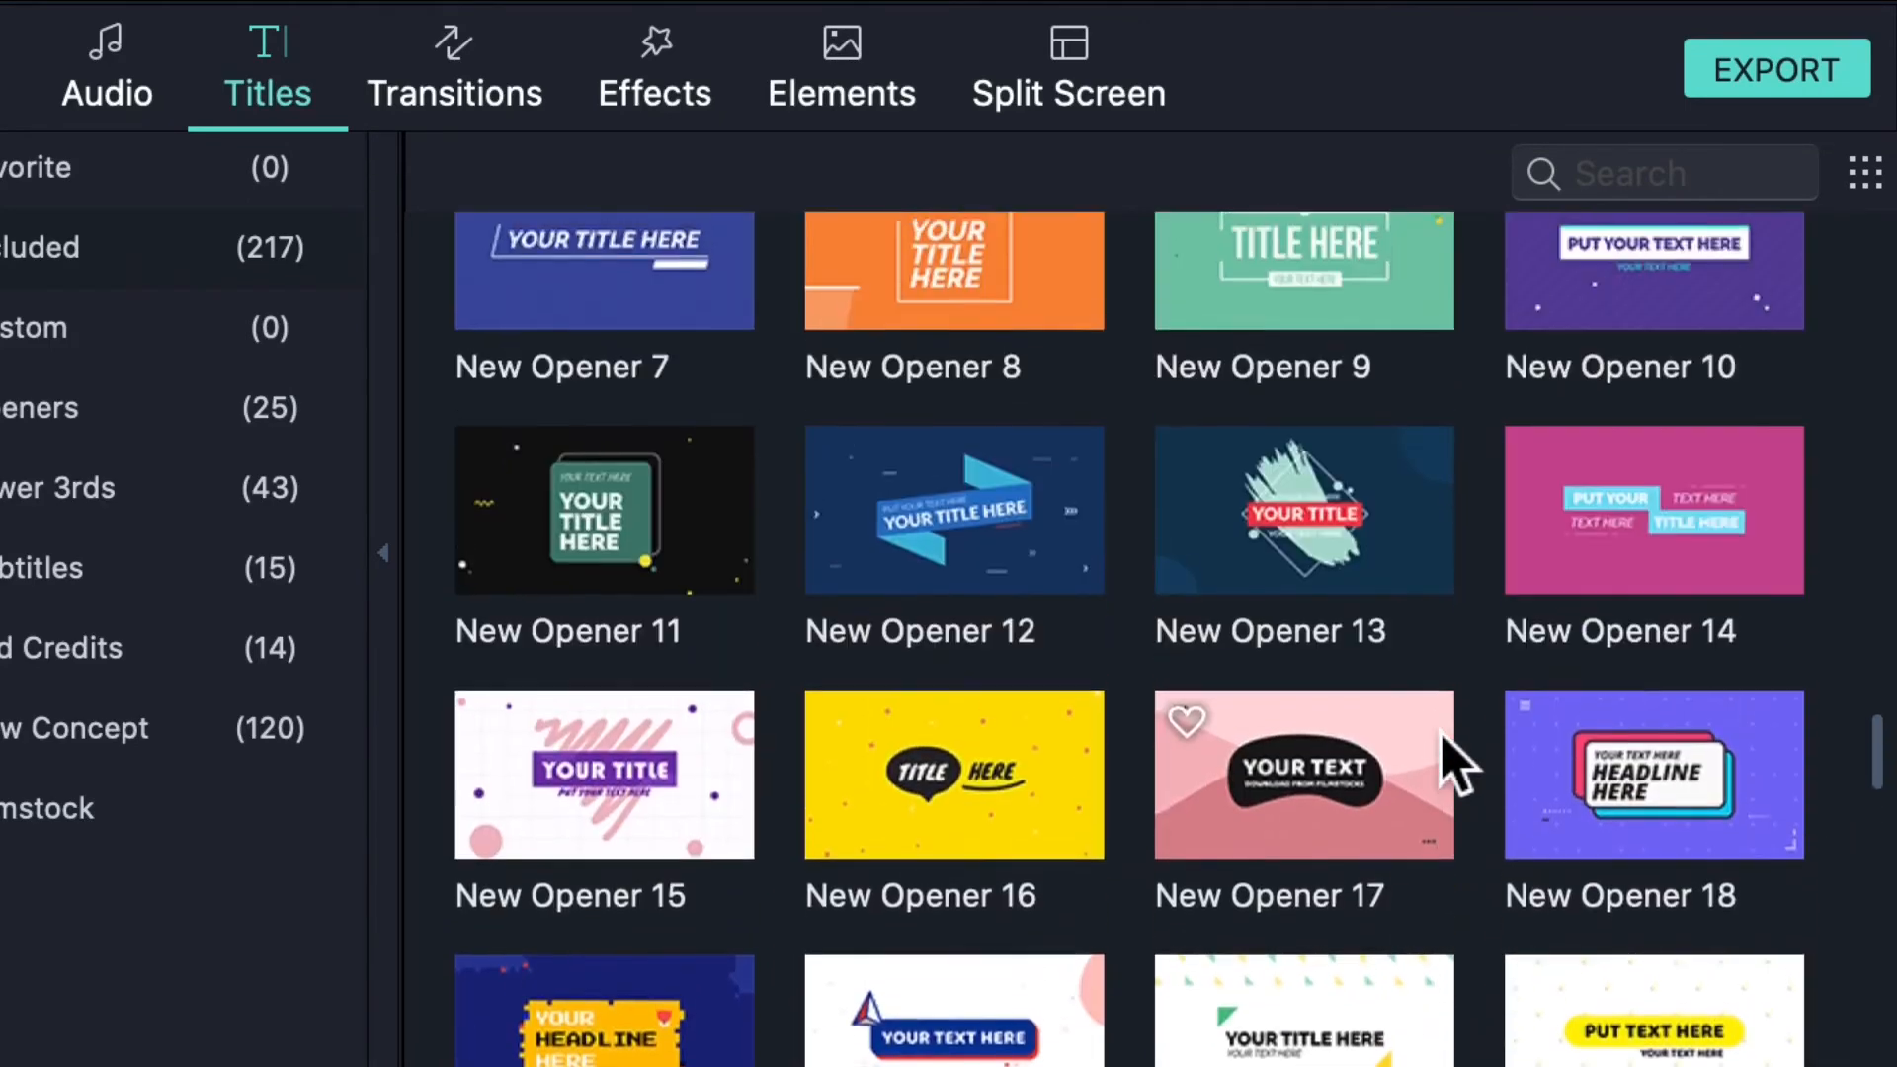
{"action": "scroll", "coordinate": [1453, 763], "scroll_direction": "up", "scroll_amount": 12}
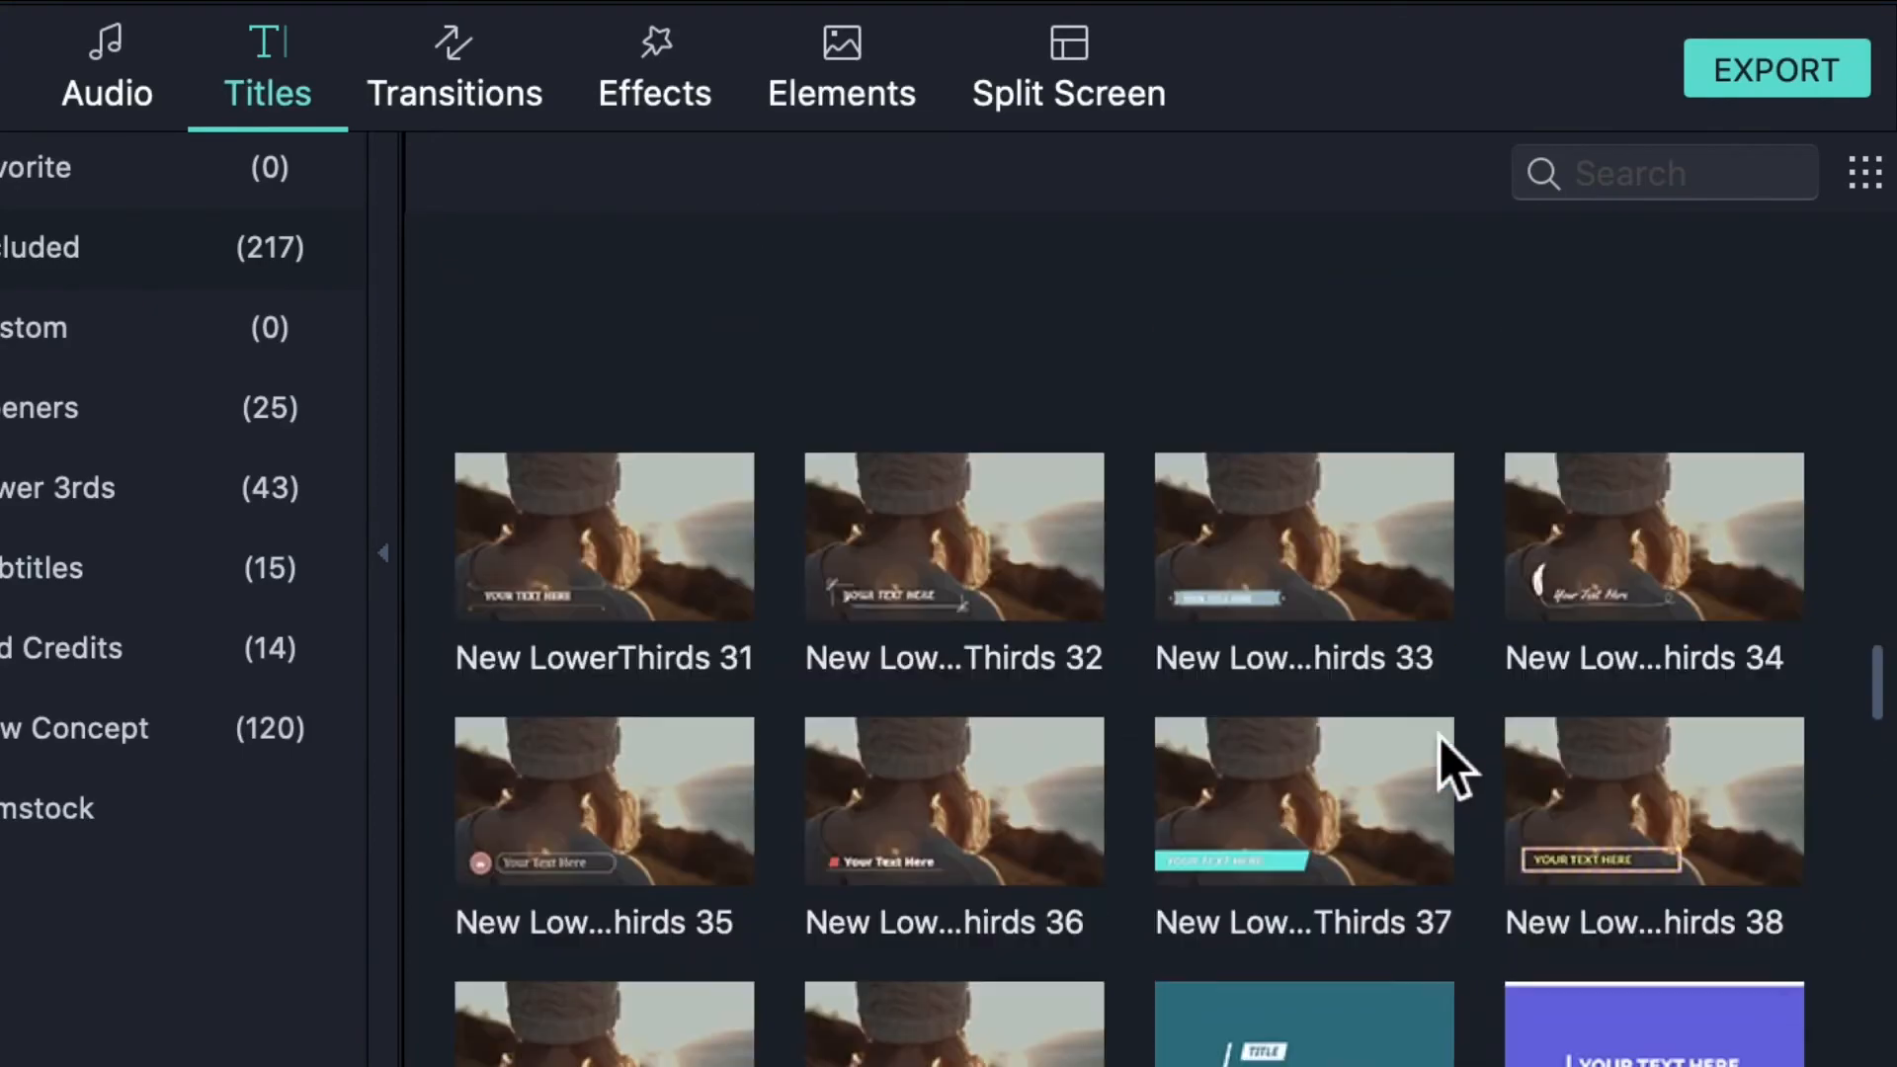
{"action": "scroll", "coordinate": [1453, 763], "scroll_direction": "up", "scroll_amount": 5}
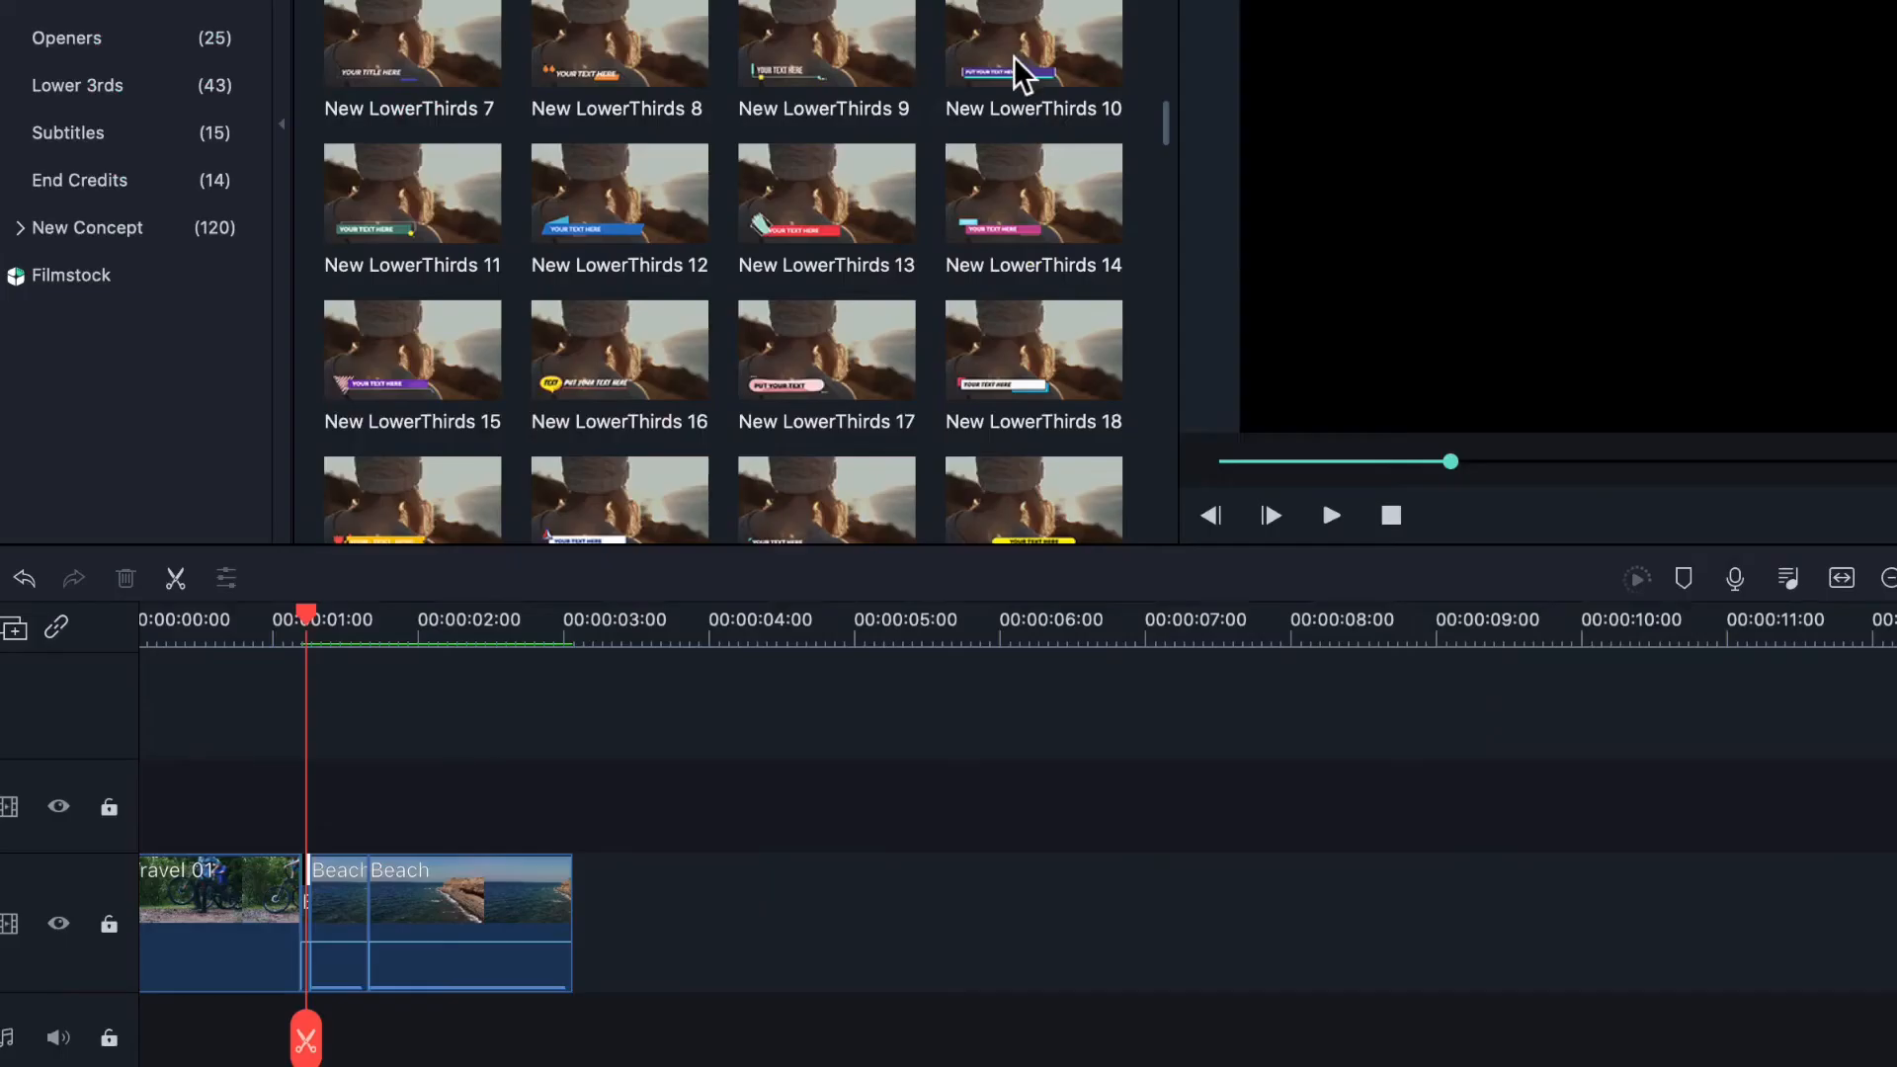
{"action": "left_click_drag", "start_coordinate": [1625, 459], "coordinate": [326, 826]}
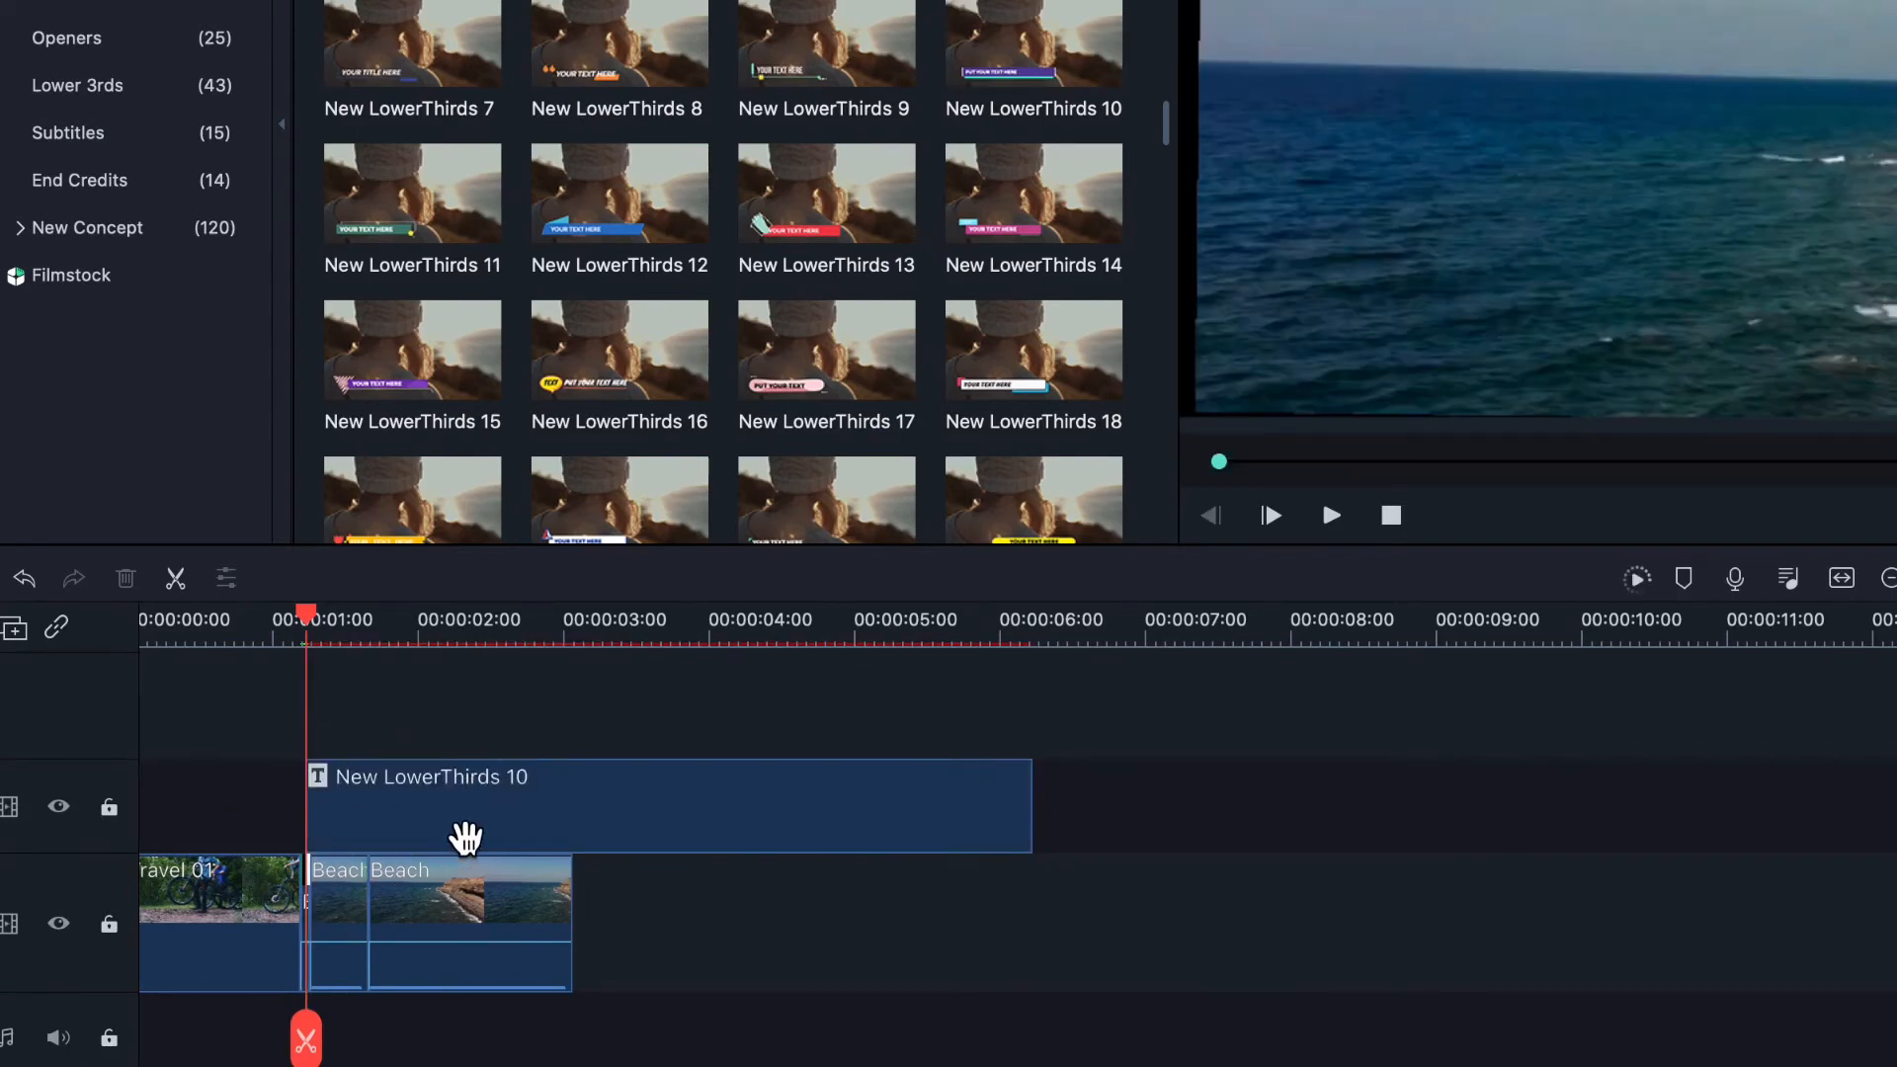
{"action": "left_click", "coordinate": [447, 840]}
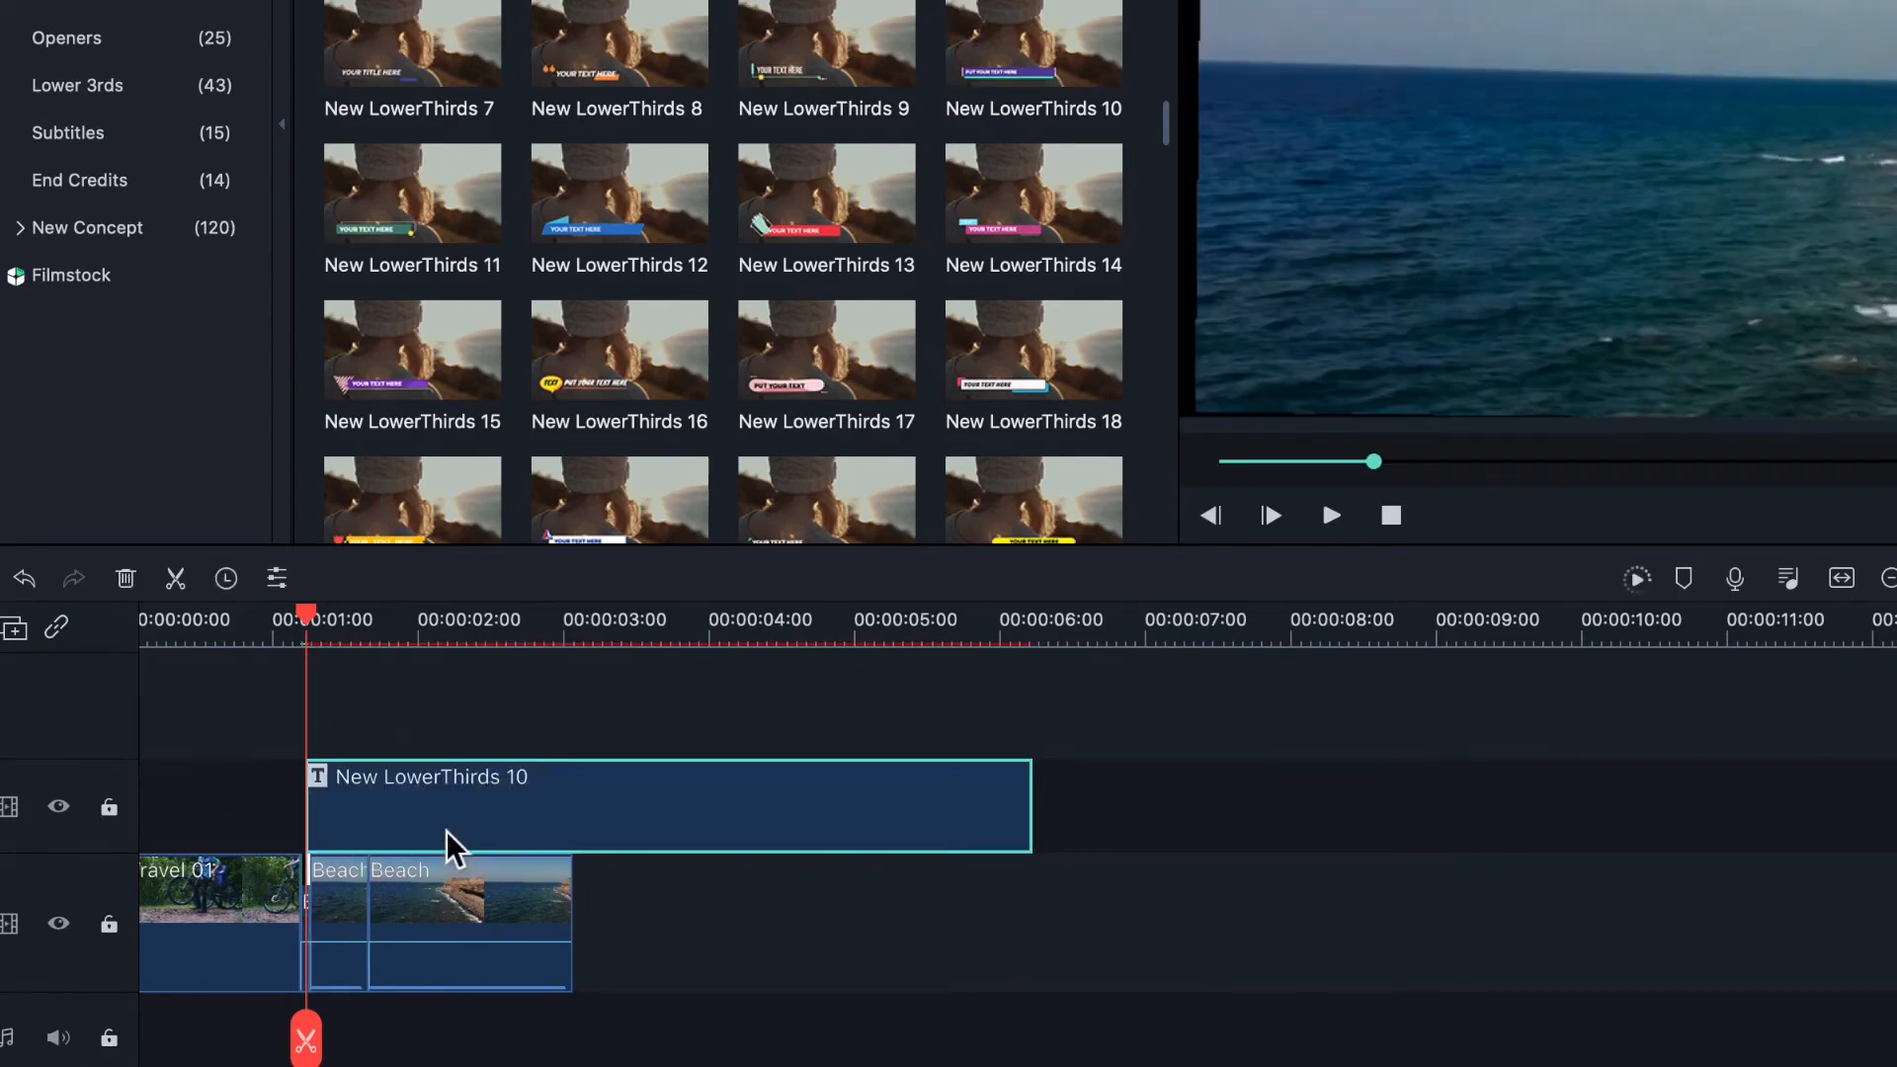
{"action": "double_click", "coordinate": [447, 832]}
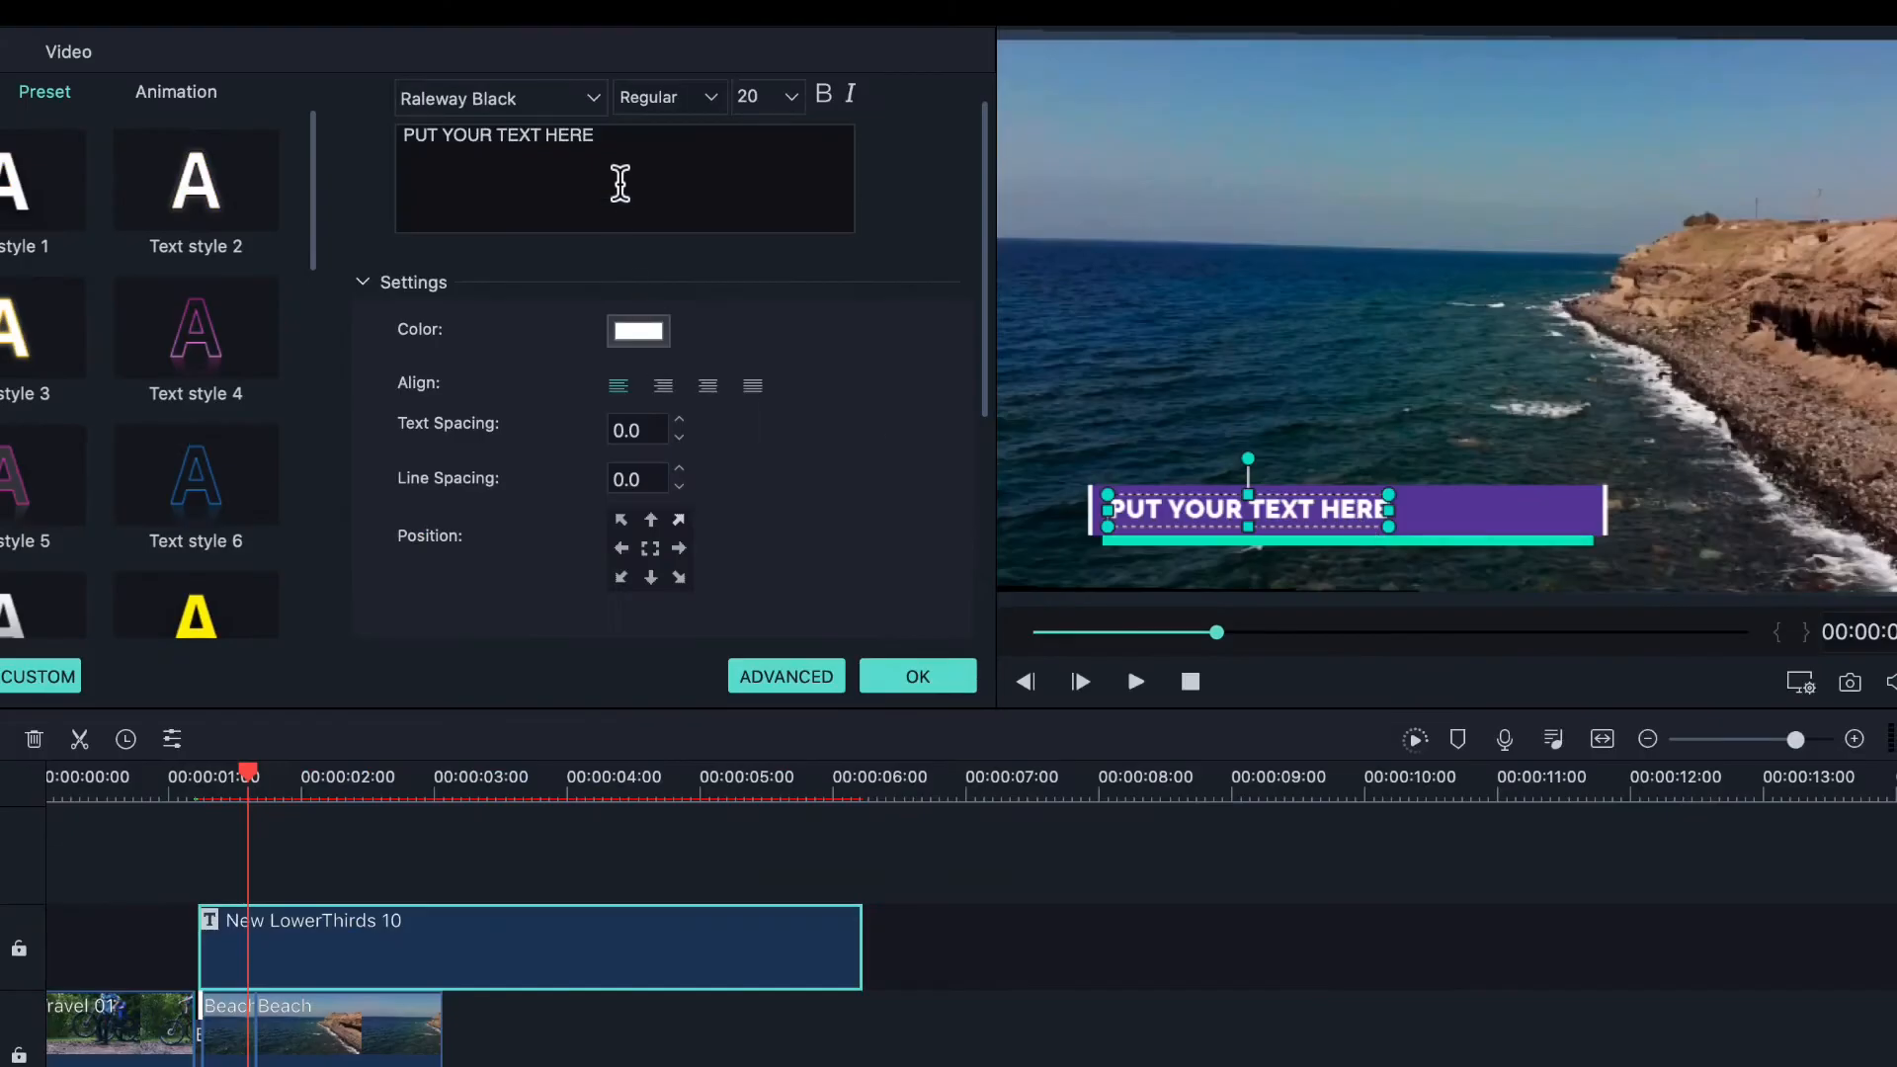
{"action": "key", "text": "BackSpace"}
{"action": "key", "text": "BackSpace"}
{"action": "key", "text": "BackSpace"}
{"action": "key", "text": "BackSpace"}
{"action": "key", "text": "BackSpace"}
{"action": "key", "text": "BackSpace"}
{"action": "key", "text": "BackSpace"}
{"action": "key", "text": "BackSpace"}
{"action": "key", "text": "BackSpace"}
{"action": "key", "text": "BackSpace"}
{"action": "key", "text": "BackSpace"}
{"action": "key", "text": "BackSpace"}
{"action": "key", "text": "BackSpace"}
{"action": "key", "text": "BackSpace"}
{"action": "key", "text": "BackSpace"}
{"action": "key", "text": "BackSpace"}
{"action": "key", "text": "BackSpace"}
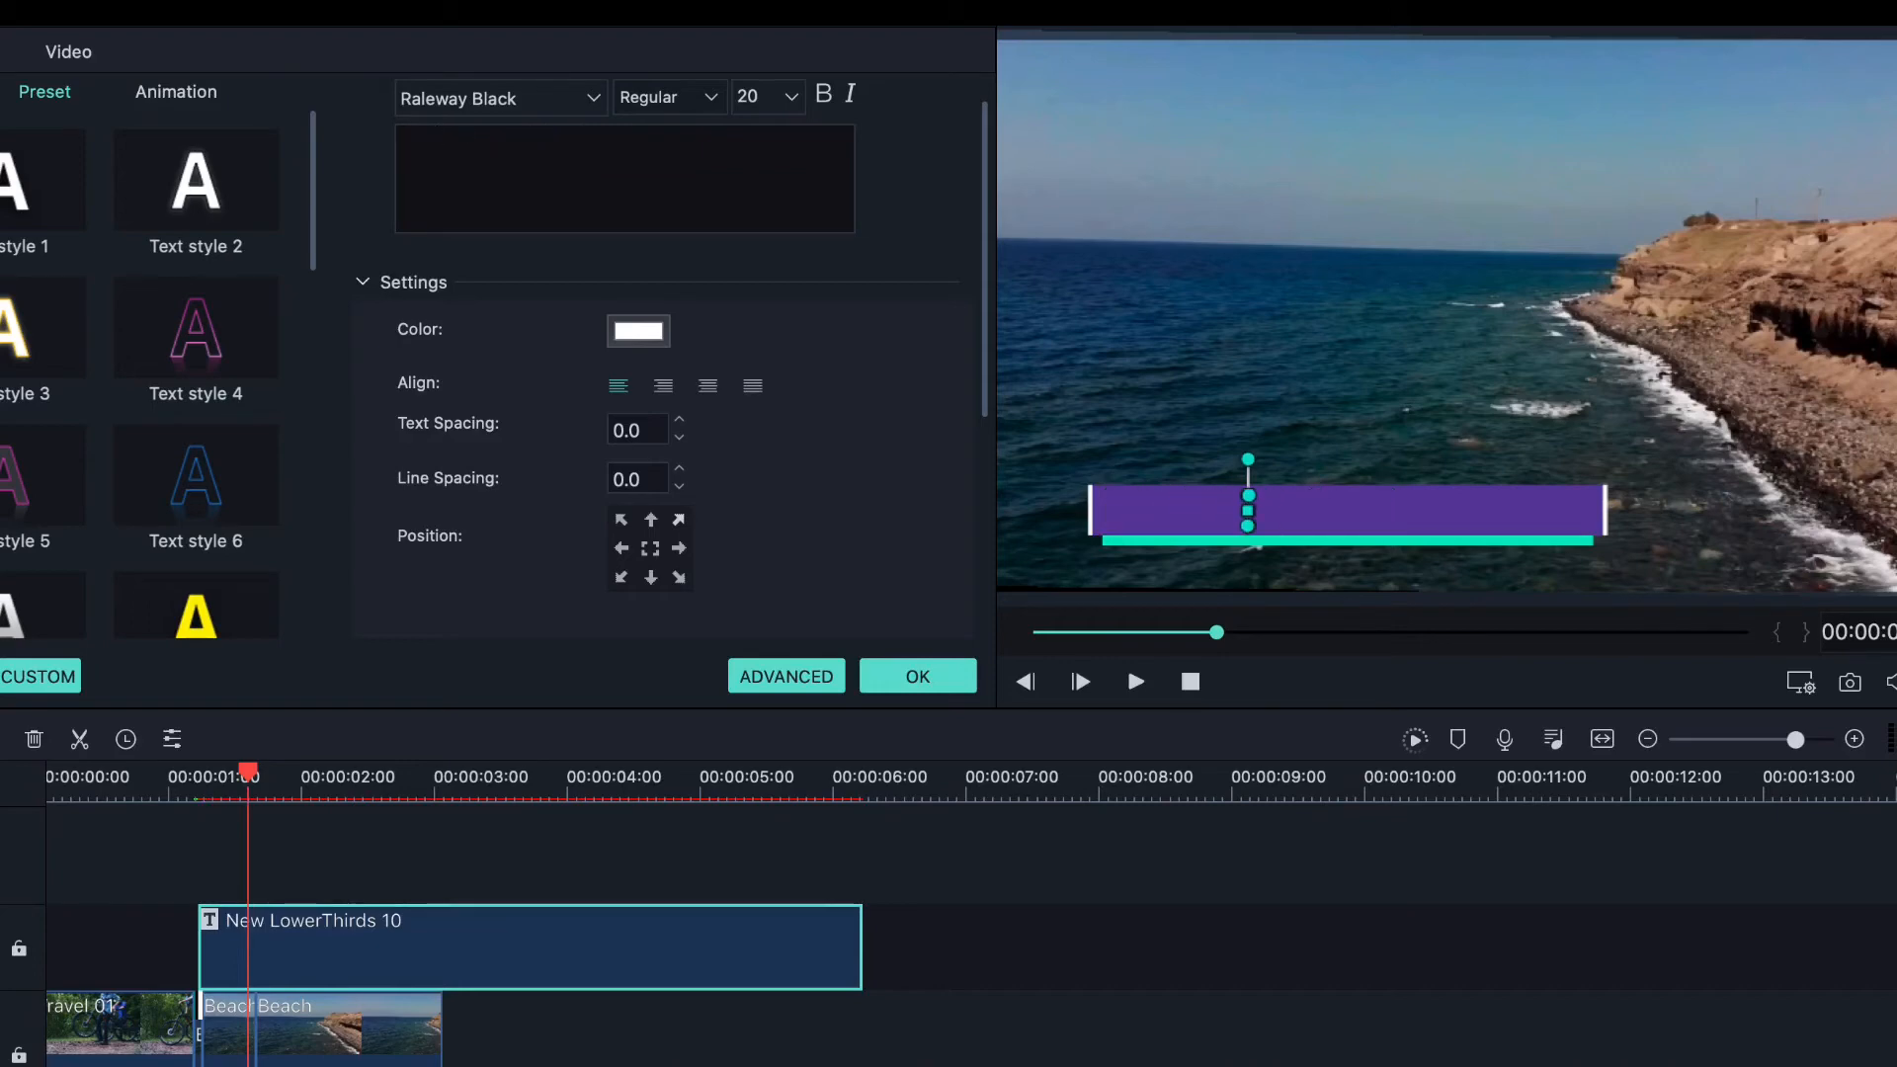
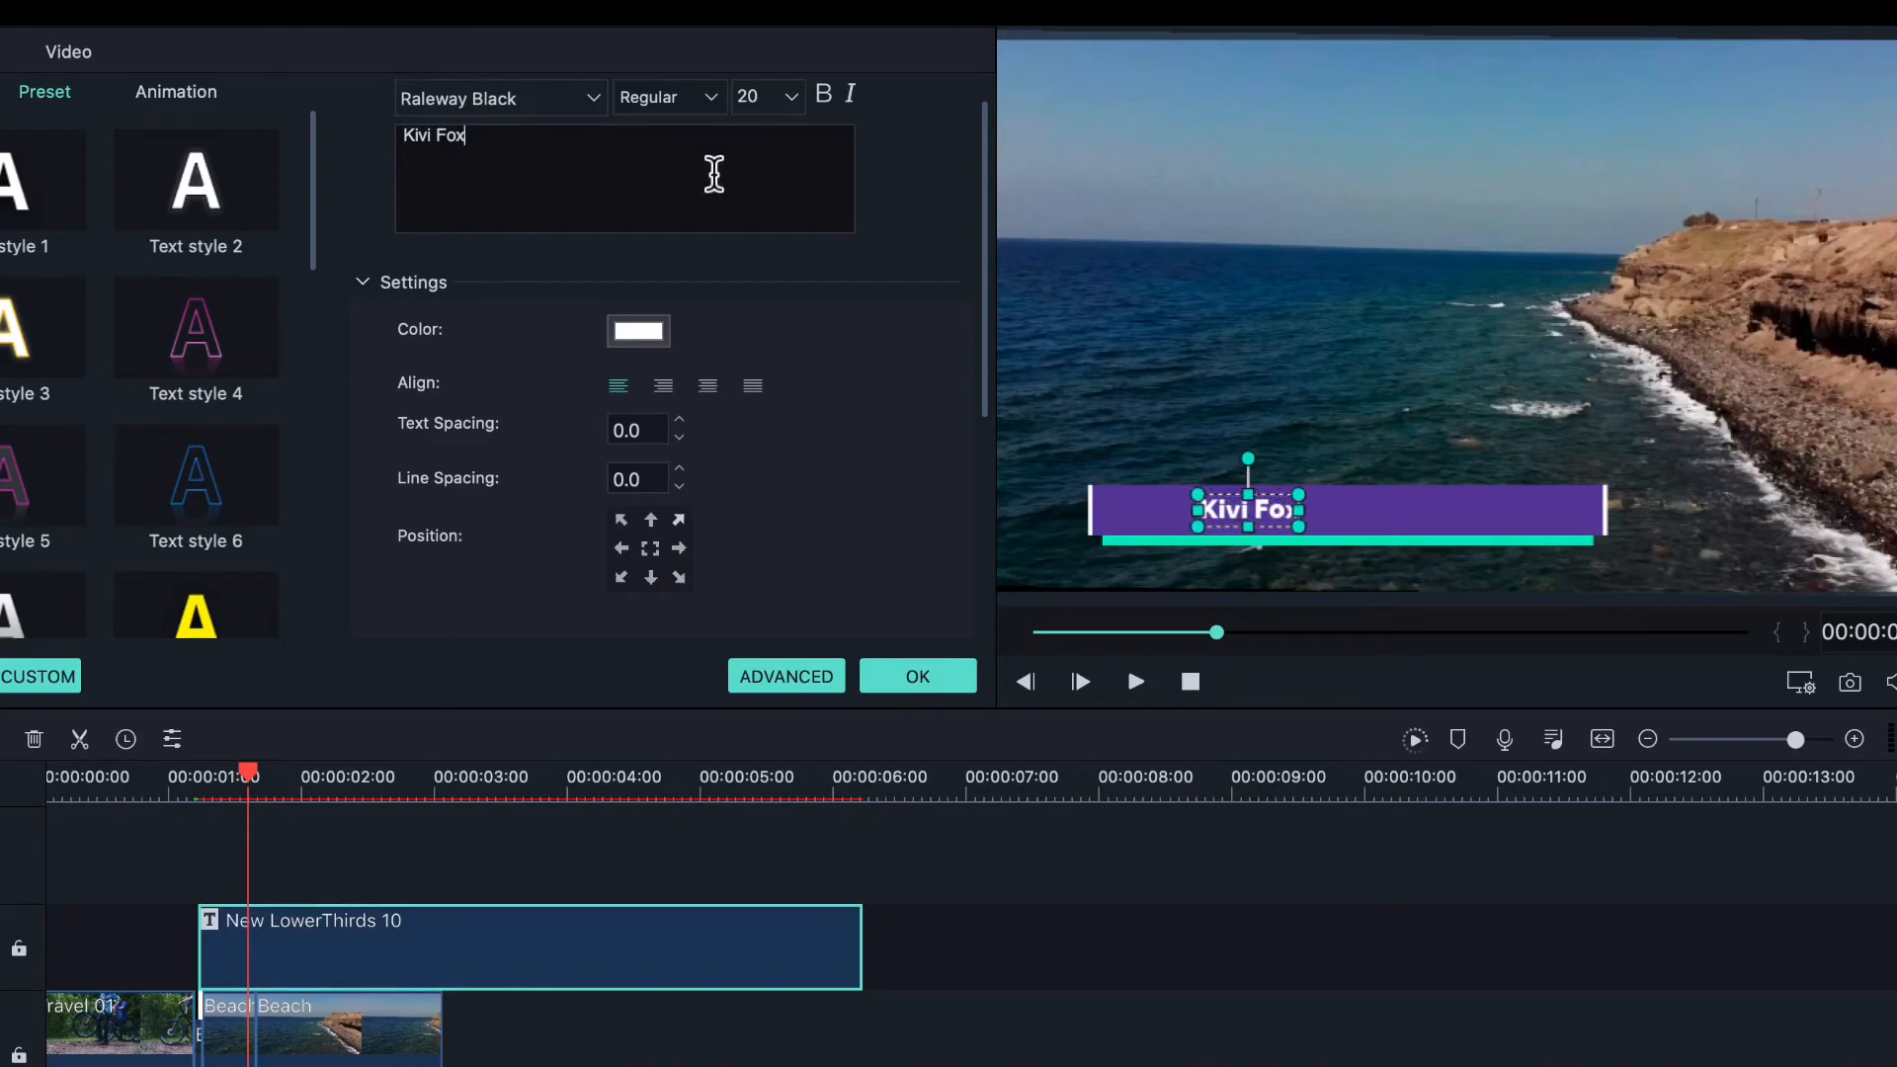
{"action": "left_click", "coordinate": [638, 332]}
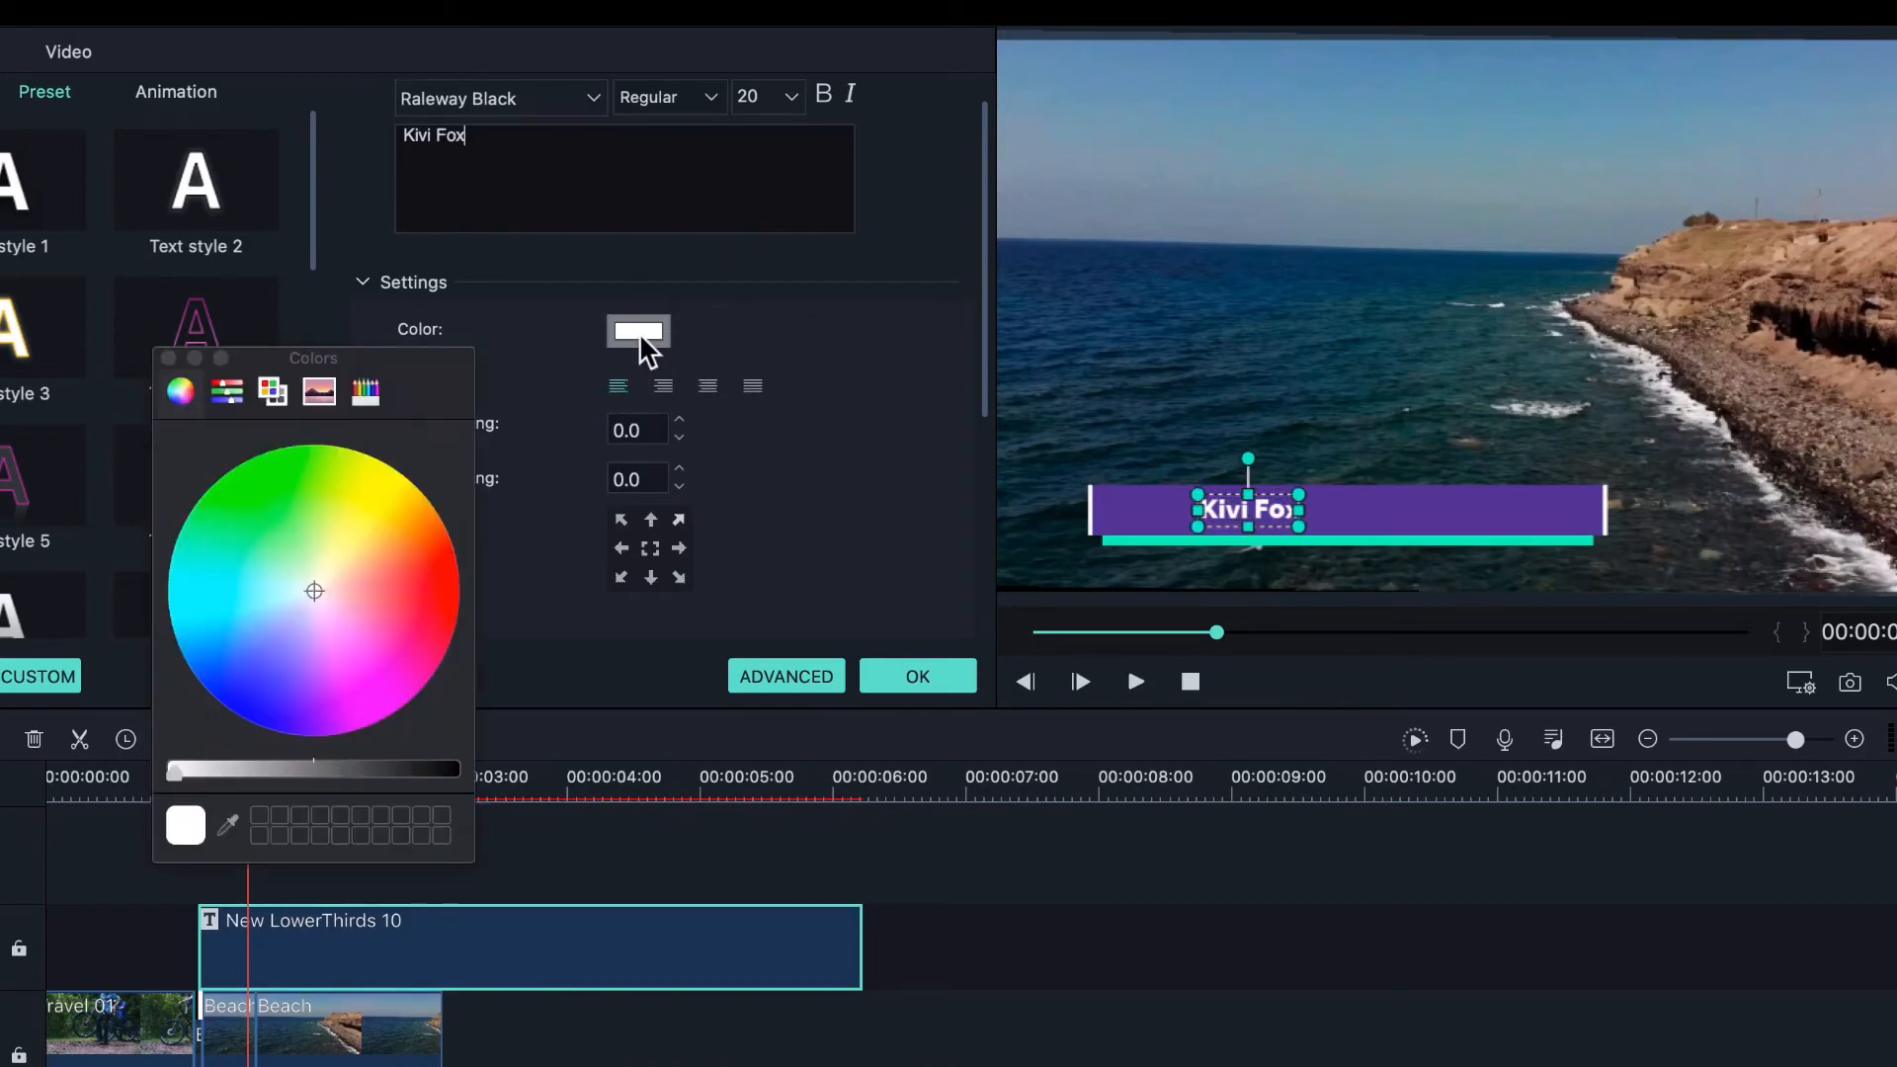
{"action": "left_click_drag", "start_coordinate": [287, 622], "coordinate": [331, 623]}
{"action": "mouse_move", "coordinate": [238, 558]}
{"action": "left_mouse_down"}
{"action": "mouse_move", "coordinate": [224, 549]}
{"action": "mouse_move", "coordinate": [212, 656]}
{"action": "mouse_move", "coordinate": [235, 668]}
{"action": "left_mouse_up"}
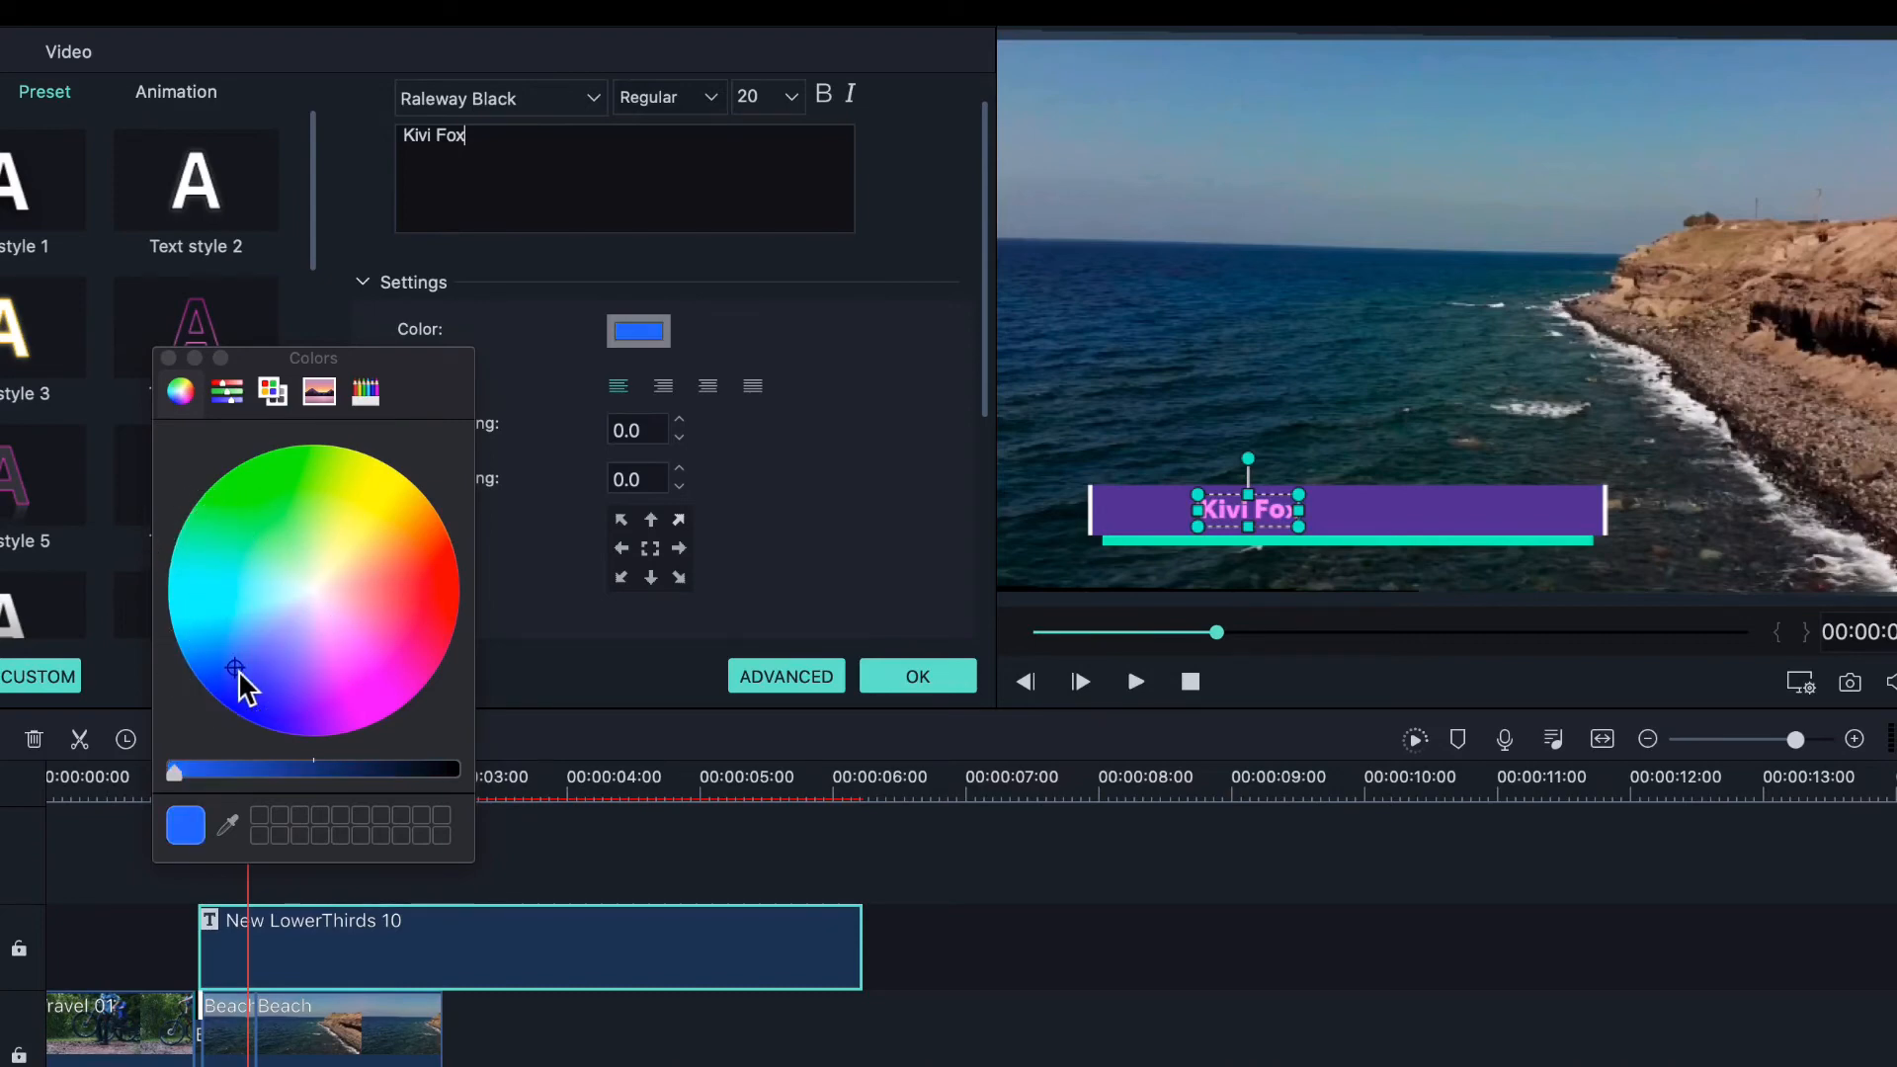
{"action": "left_click", "coordinate": [583, 98]}
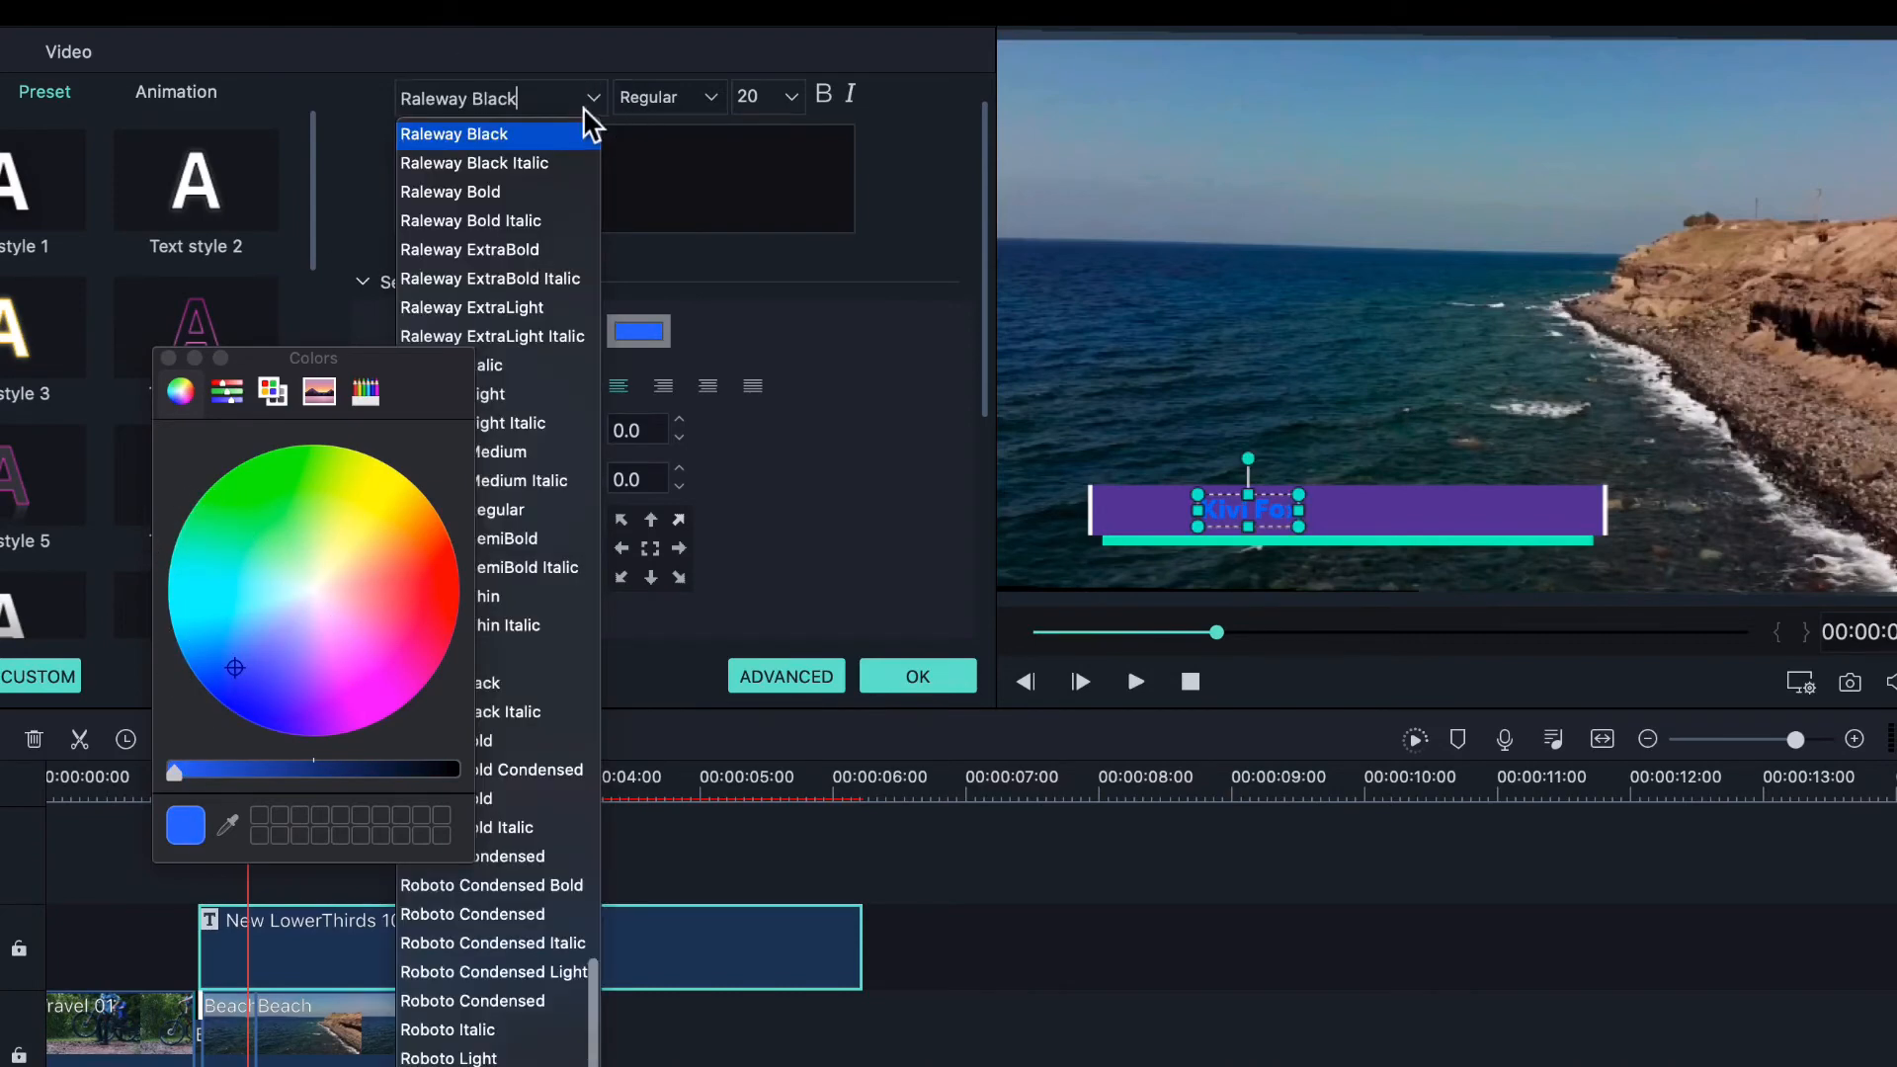
{"action": "left_click", "coordinate": [166, 360]}
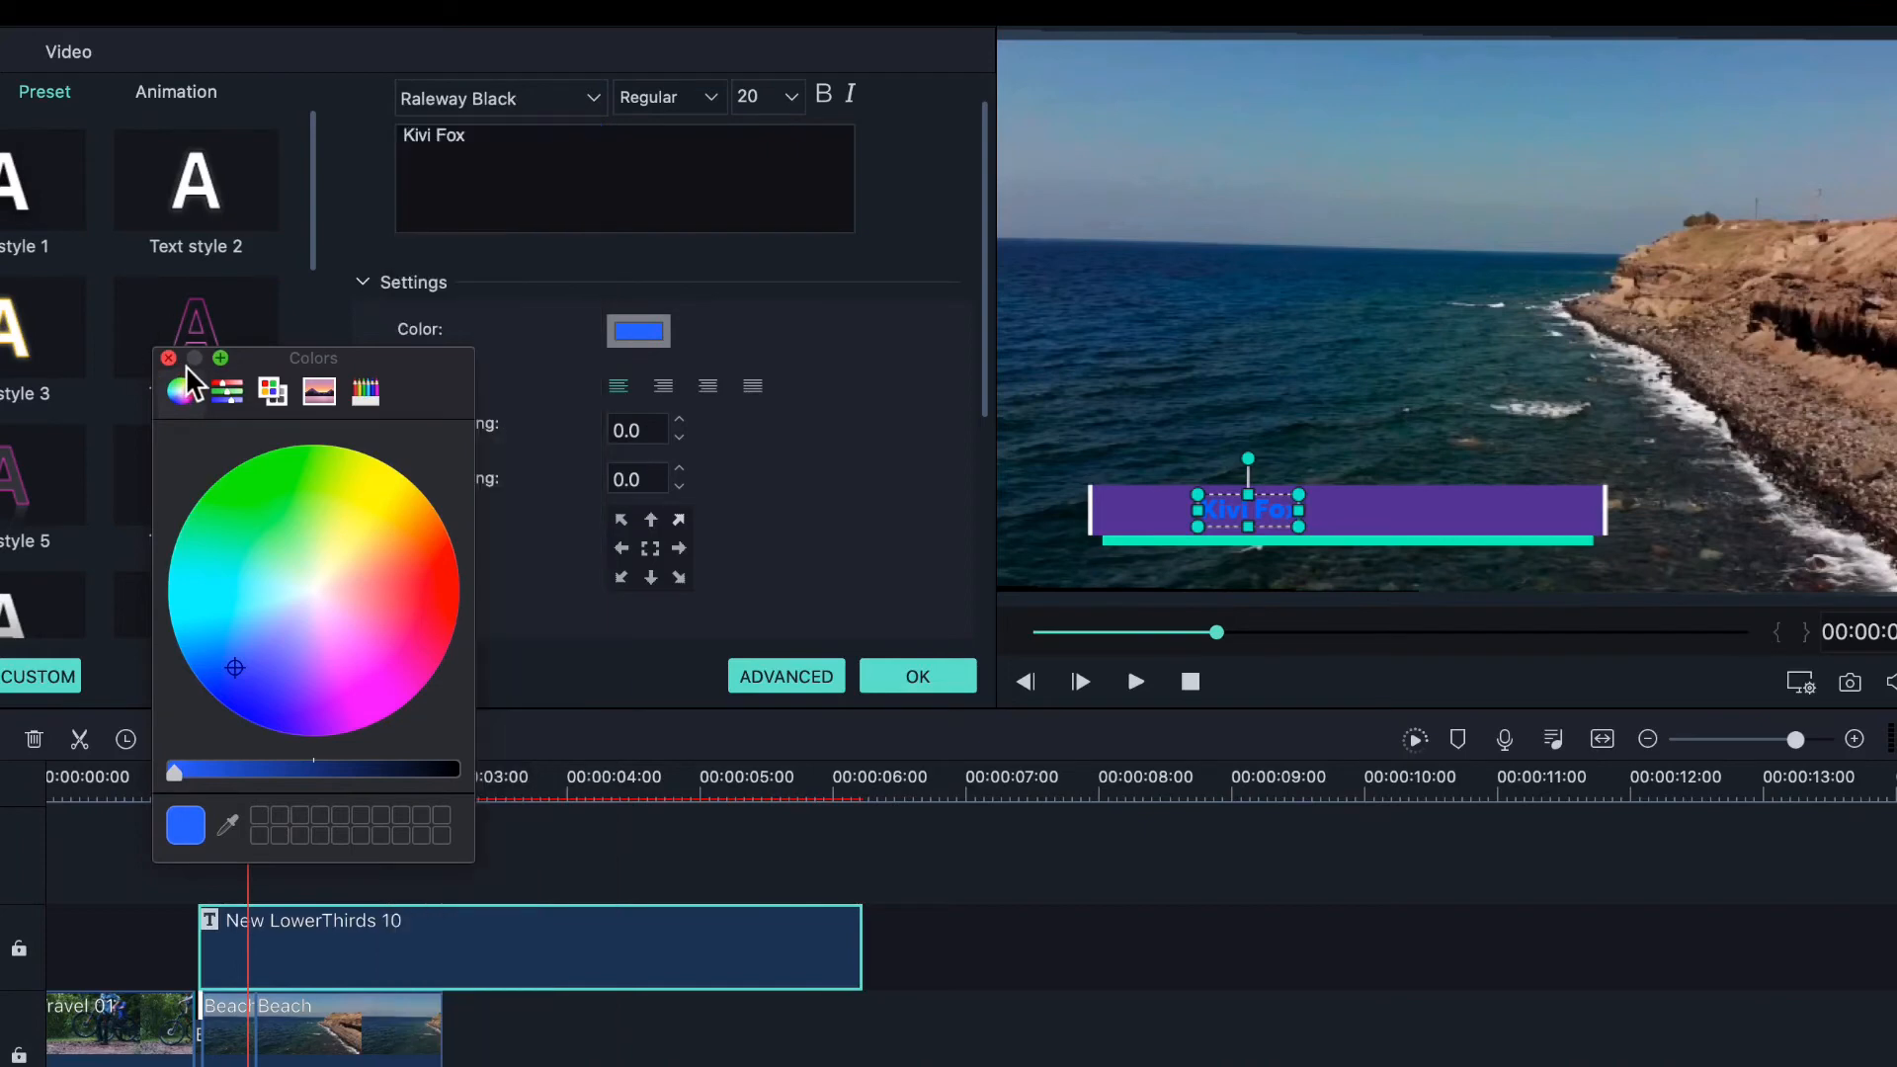
{"action": "left_click", "coordinate": [166, 360]}
- Browse the font list and set the title's font size to 60
{"action": "left_click", "coordinate": [590, 100]}
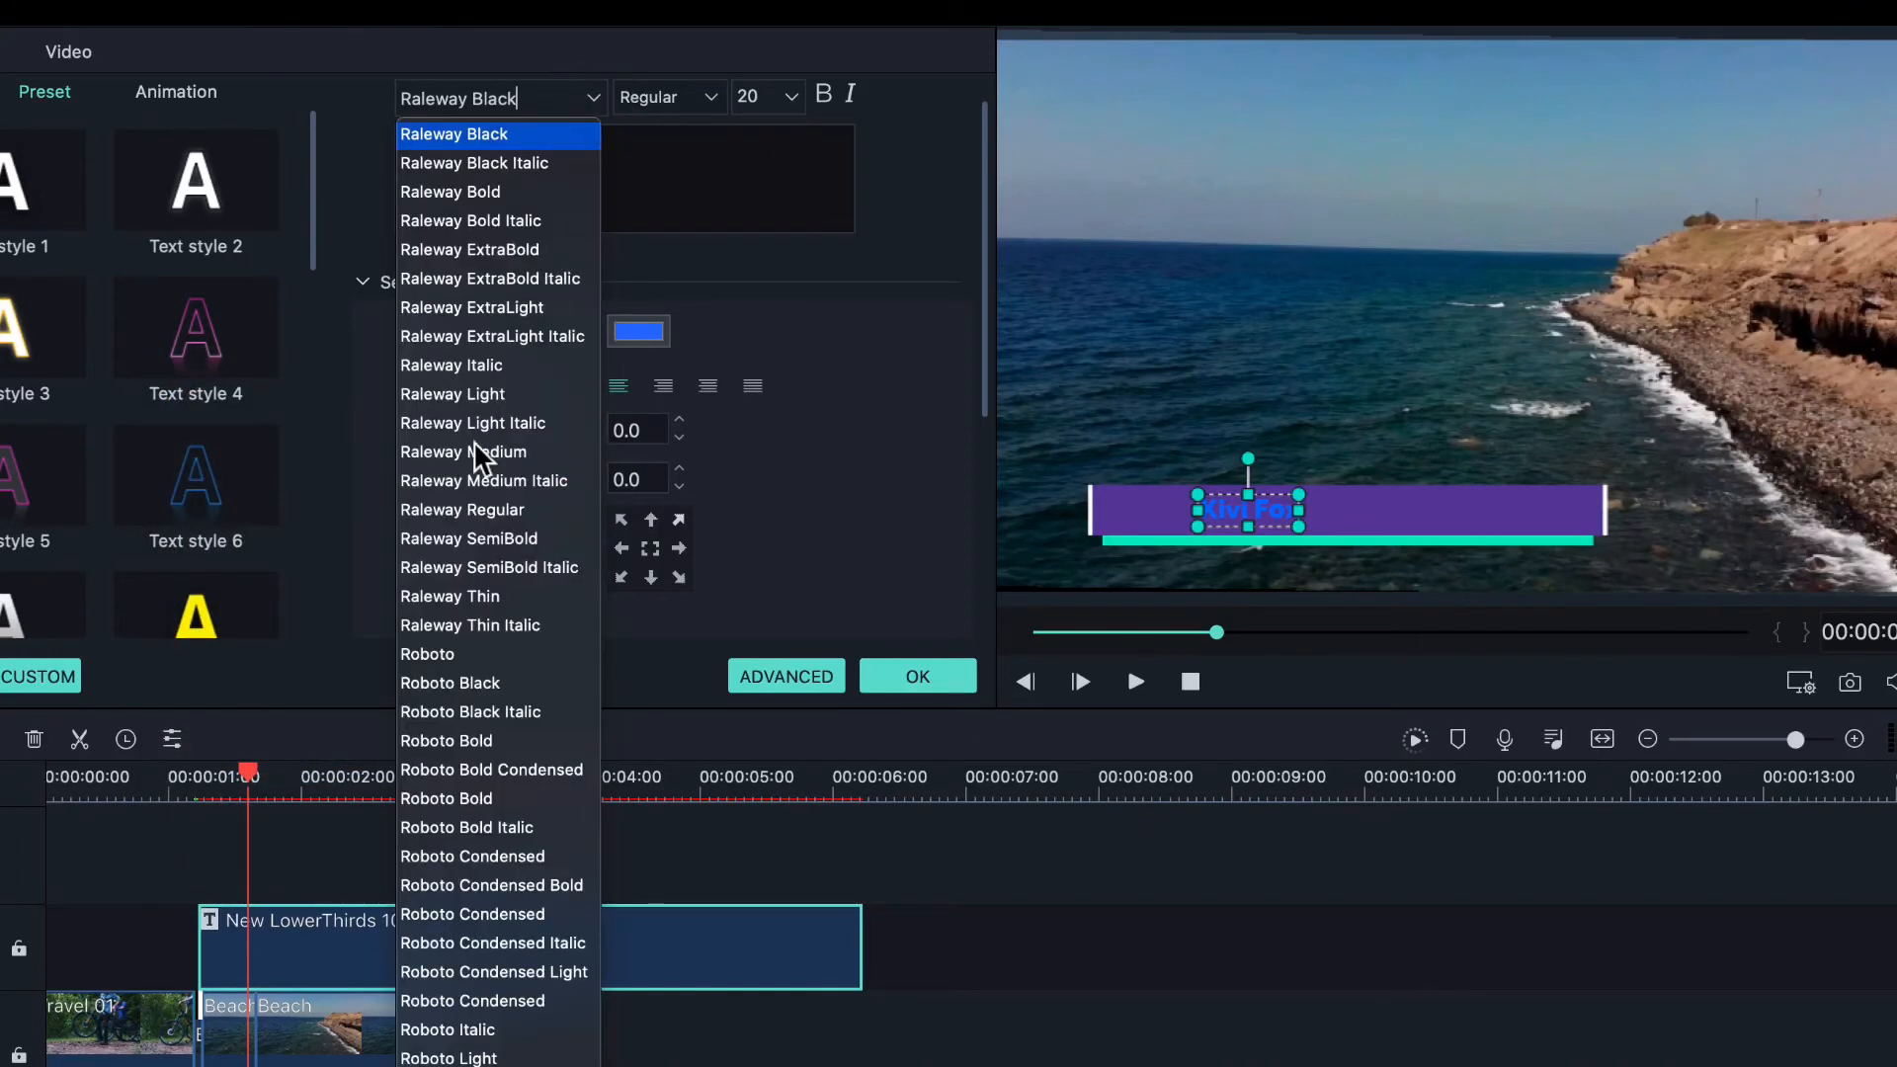
{"action": "scroll", "coordinate": [477, 455], "scroll_direction": "down", "scroll_amount": 8}
{"action": "scroll", "coordinate": [478, 455], "scroll_direction": "up", "scroll_amount": 20}
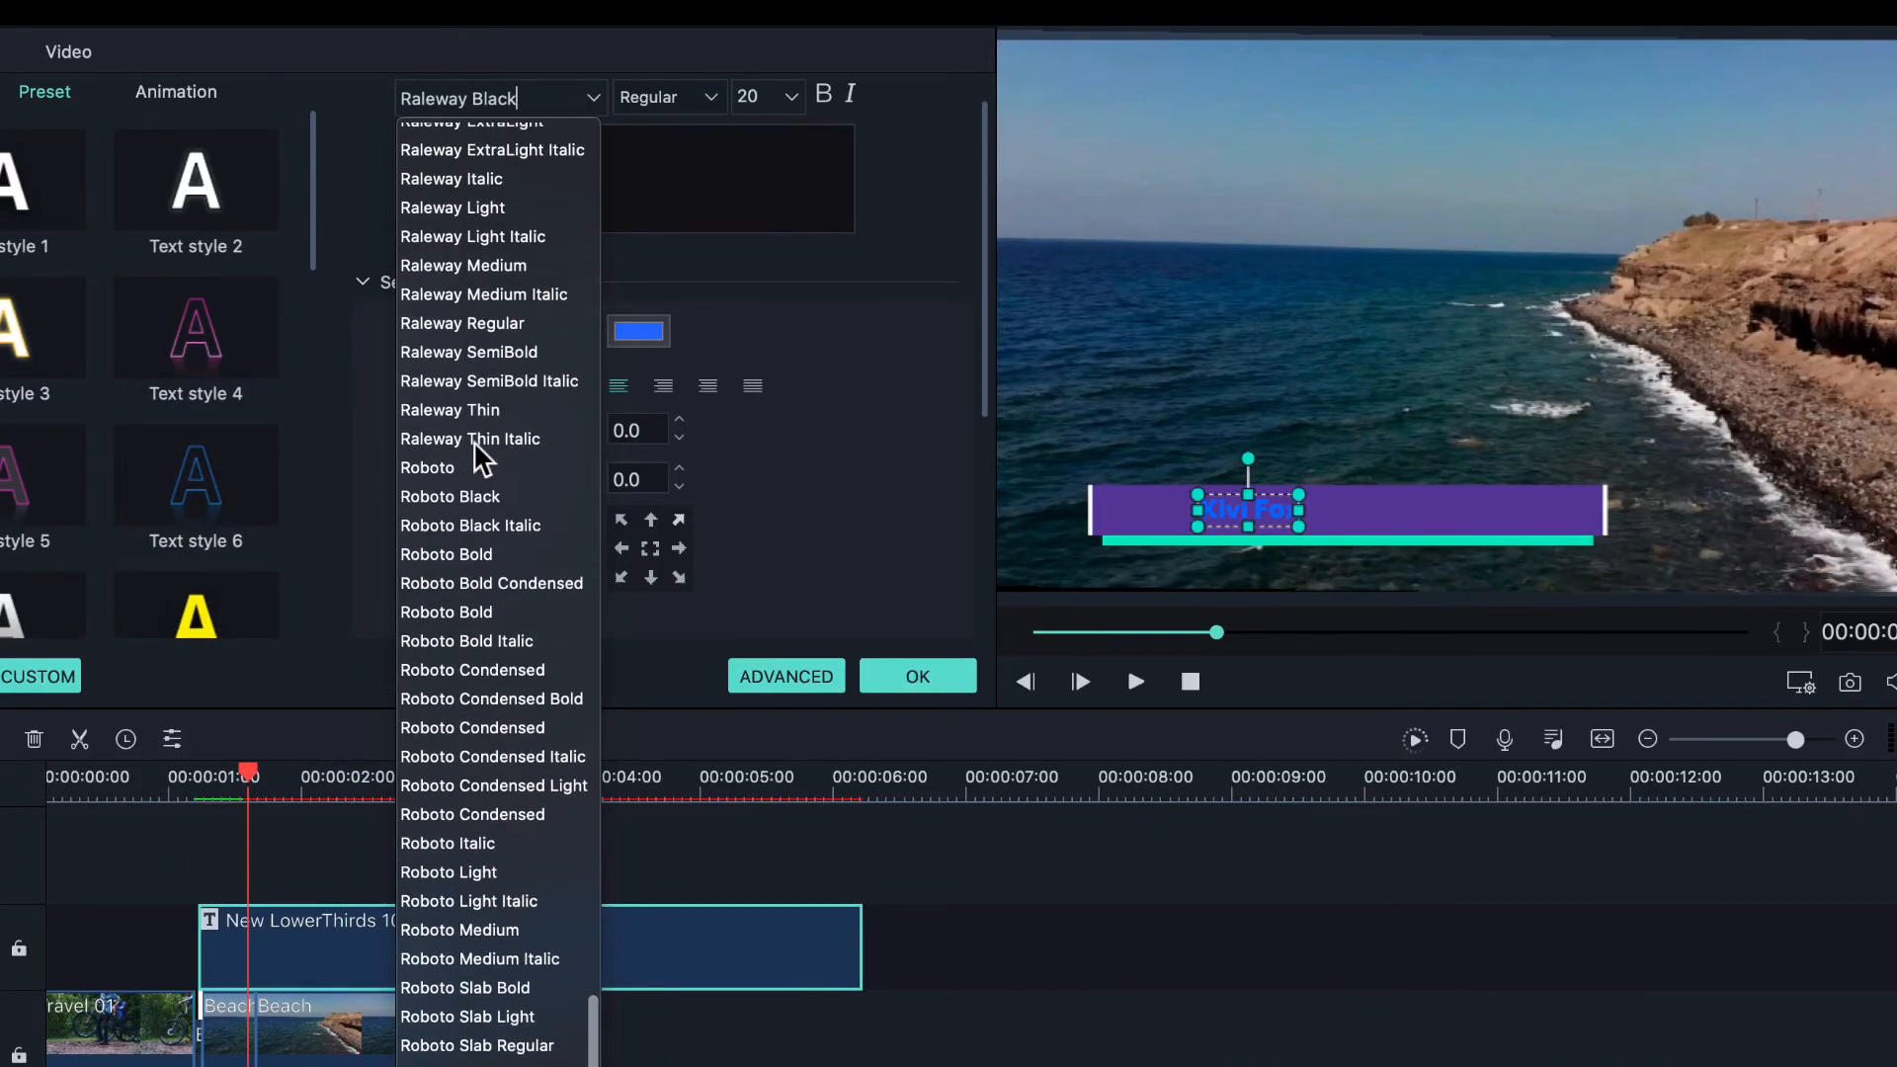
{"action": "left_click", "coordinate": [768, 99]}
{"action": "key", "text": "BackSpace"}
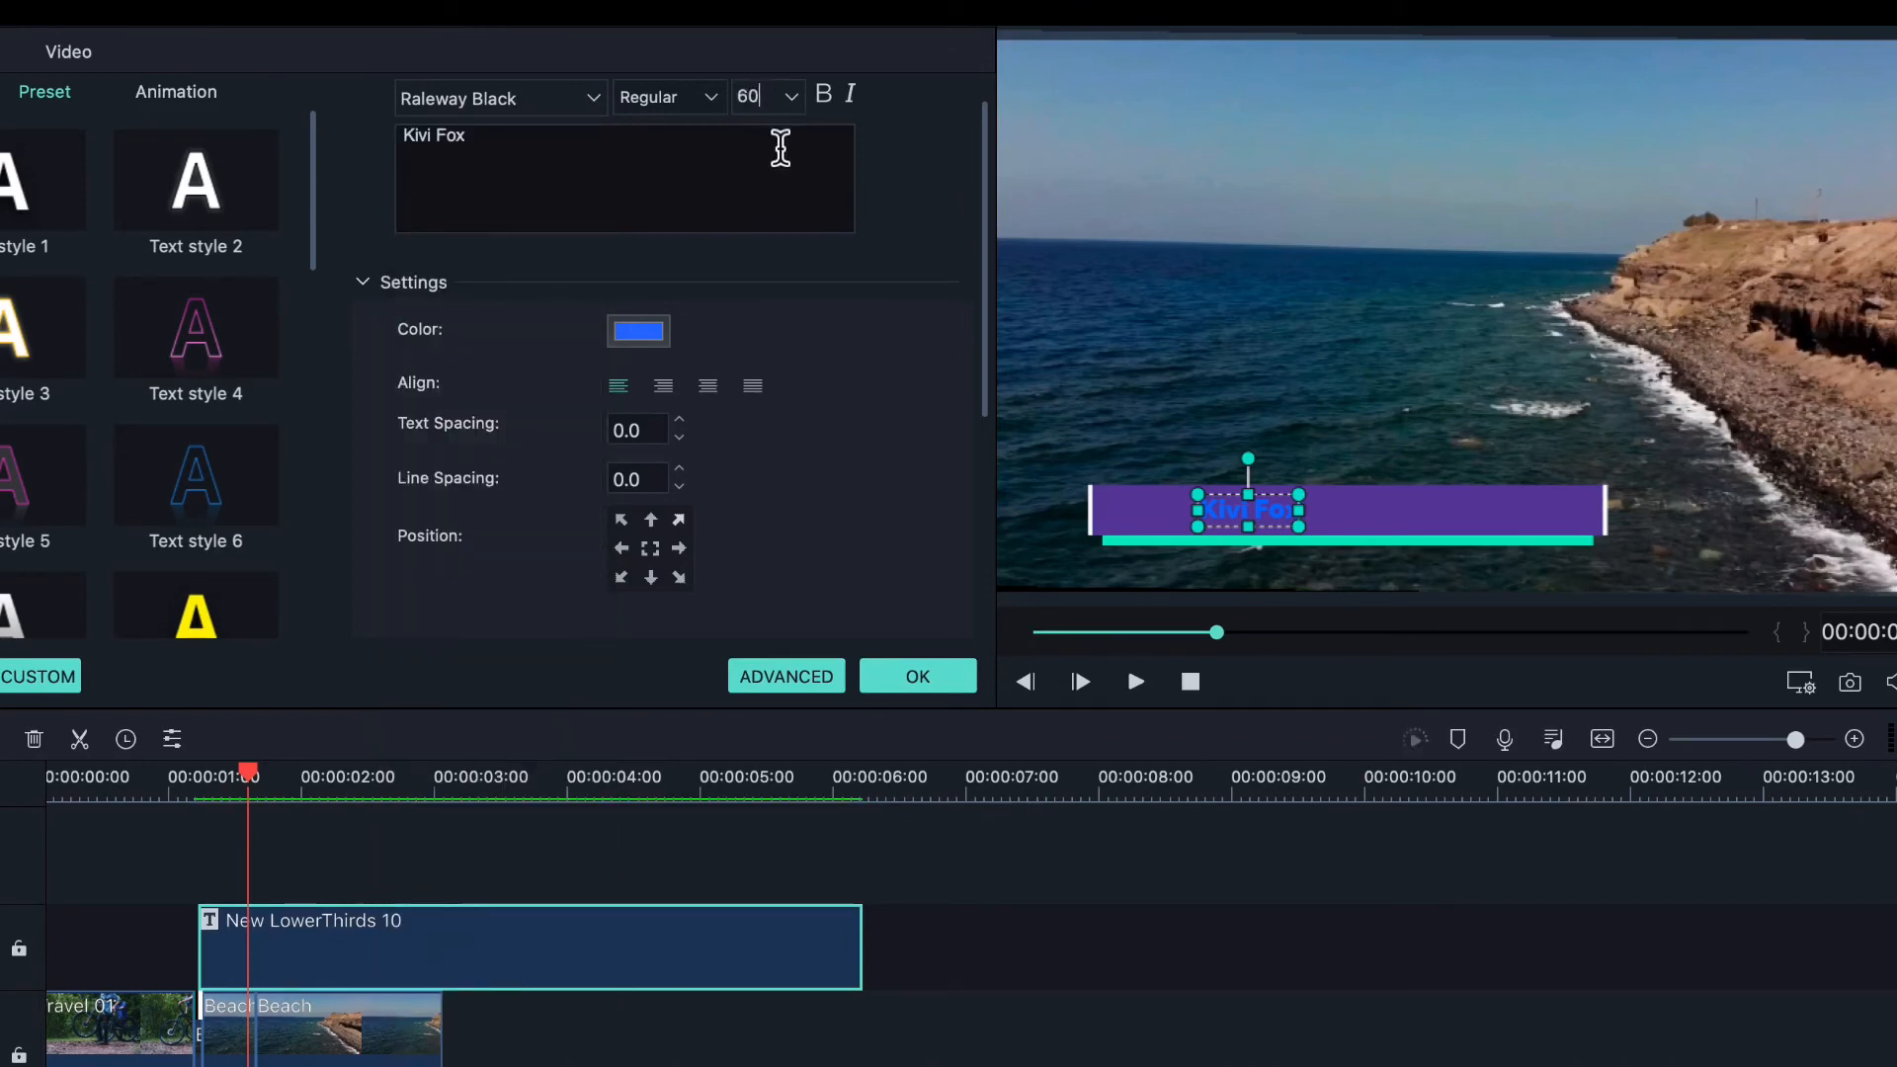
{"action": "type", "text": "60"}
{"action": "key", "text": "Return"}
{"action": "left_click", "coordinate": [776, 103]}
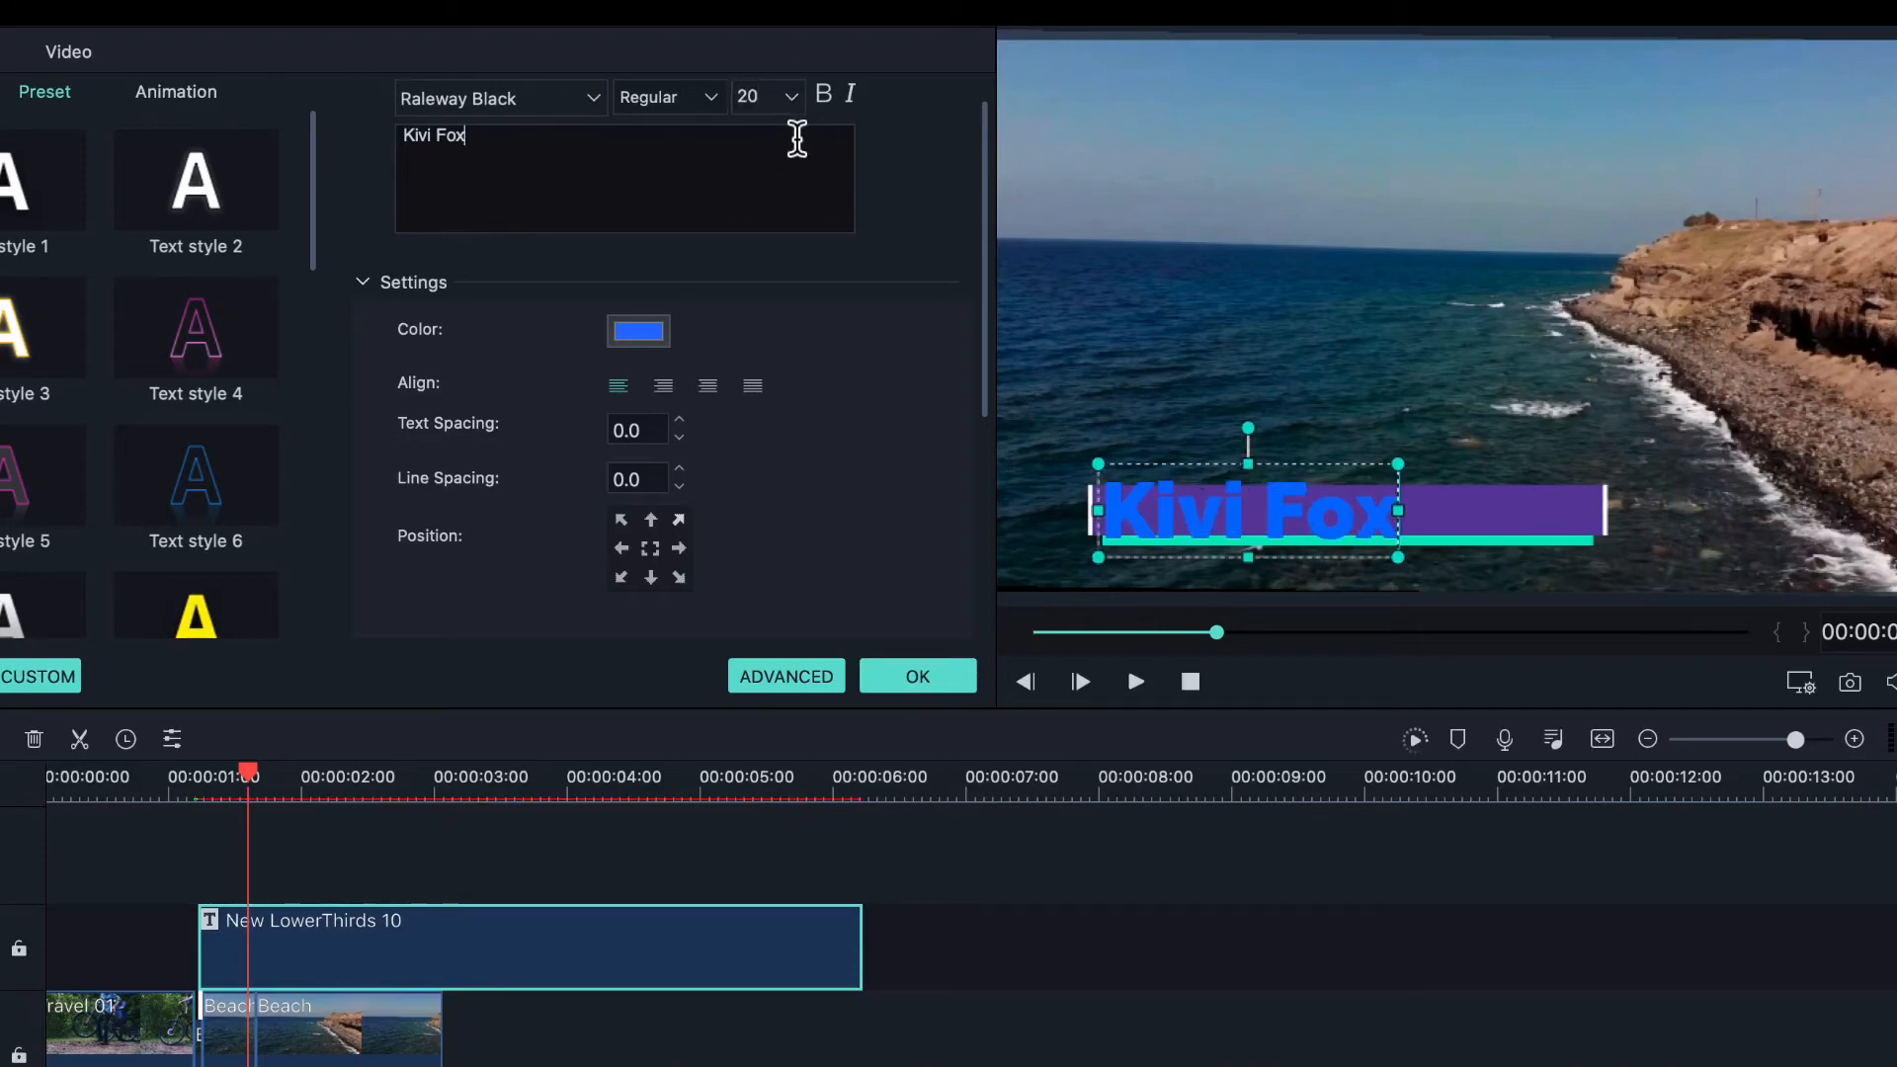
- Make the title bold, centre-align it and apply Text style 4
{"action": "left_click", "coordinate": [825, 97]}
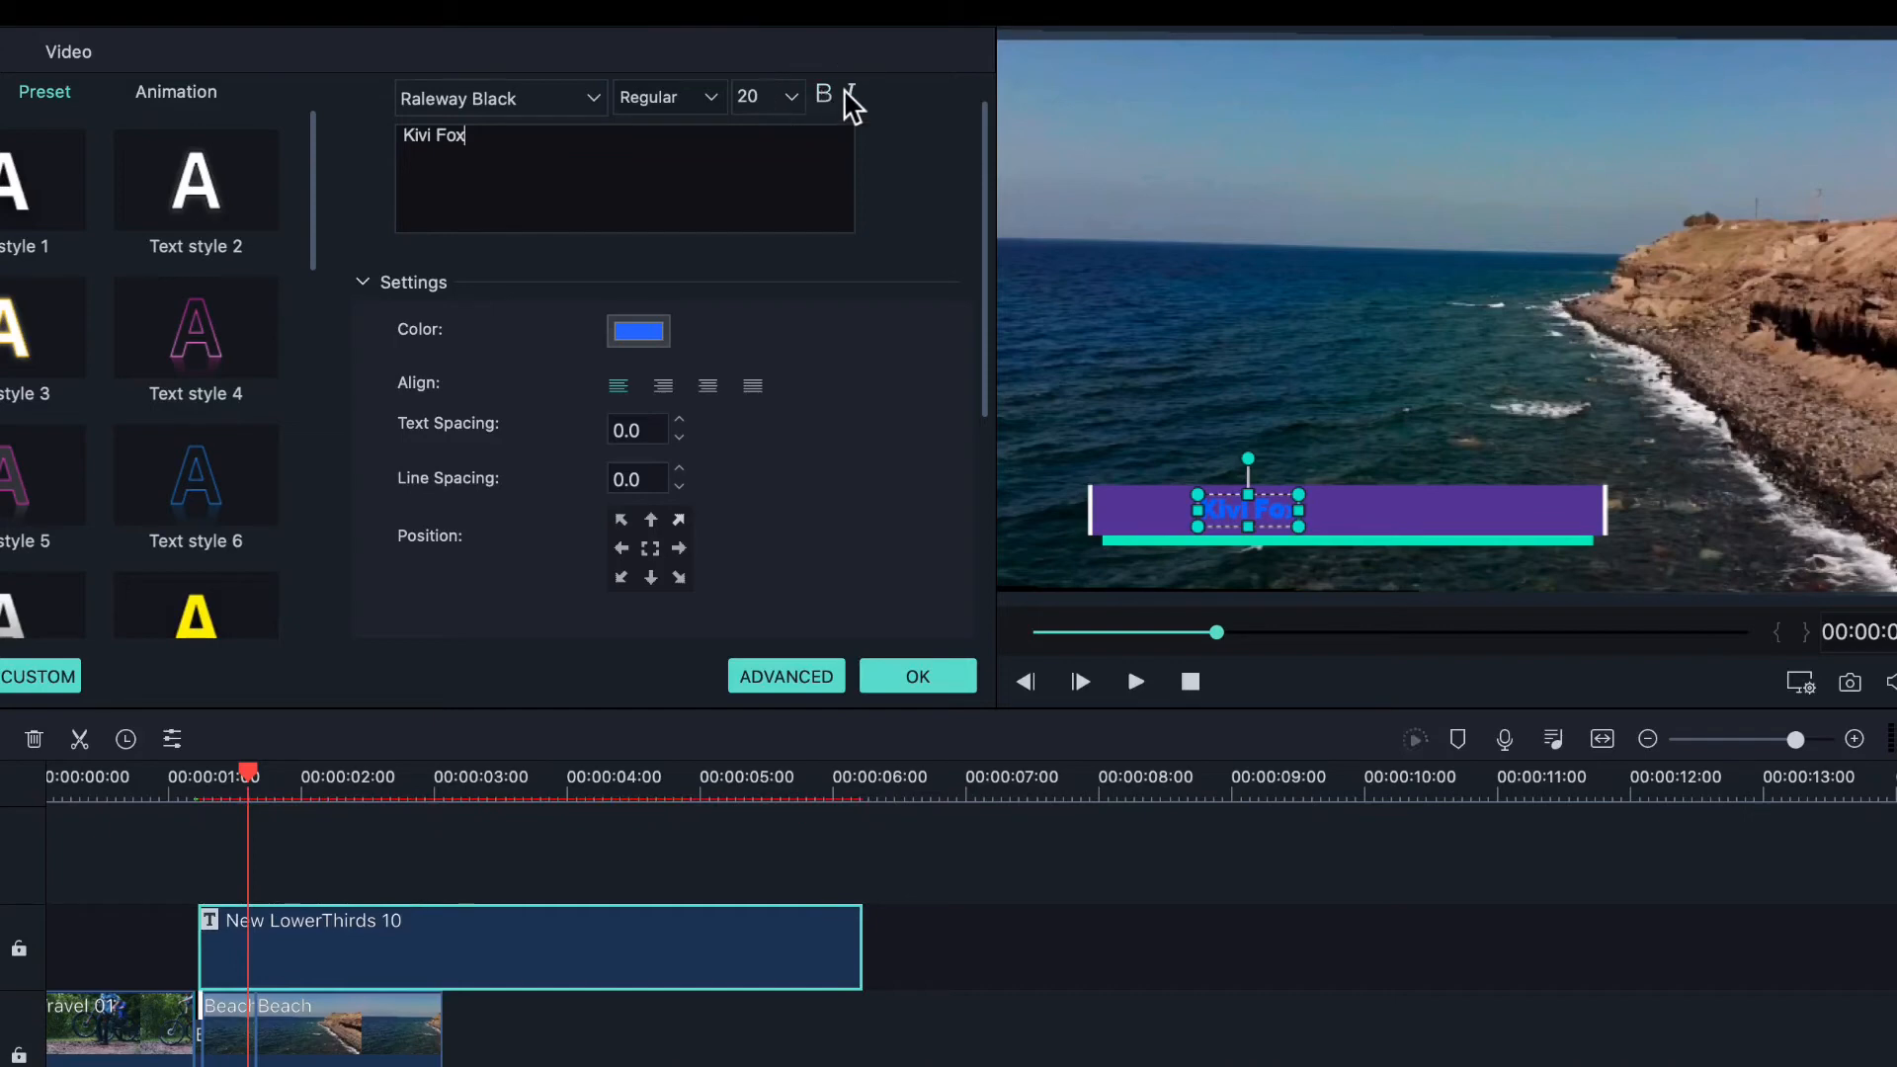
{"action": "left_click", "coordinate": [846, 91]}
{"action": "left_click", "coordinate": [847, 91]}
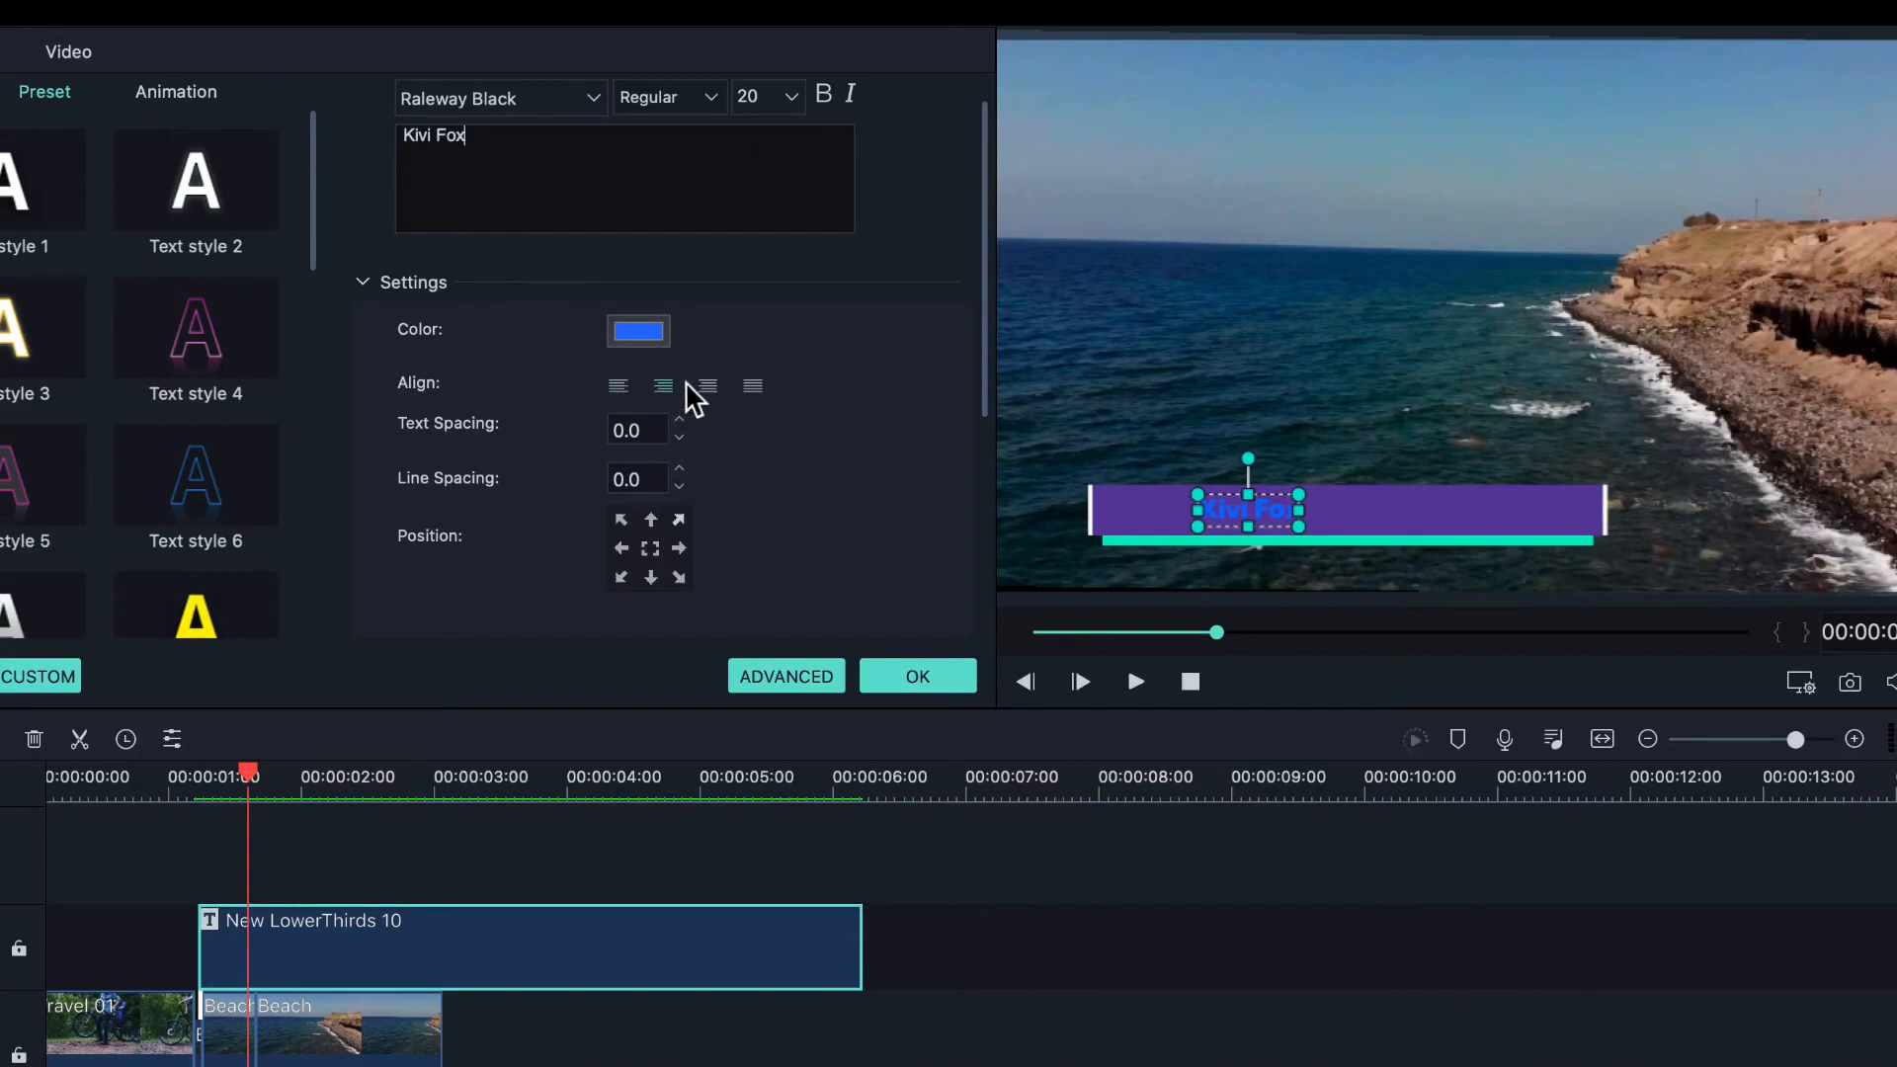
{"action": "left_click", "coordinate": [605, 419]}
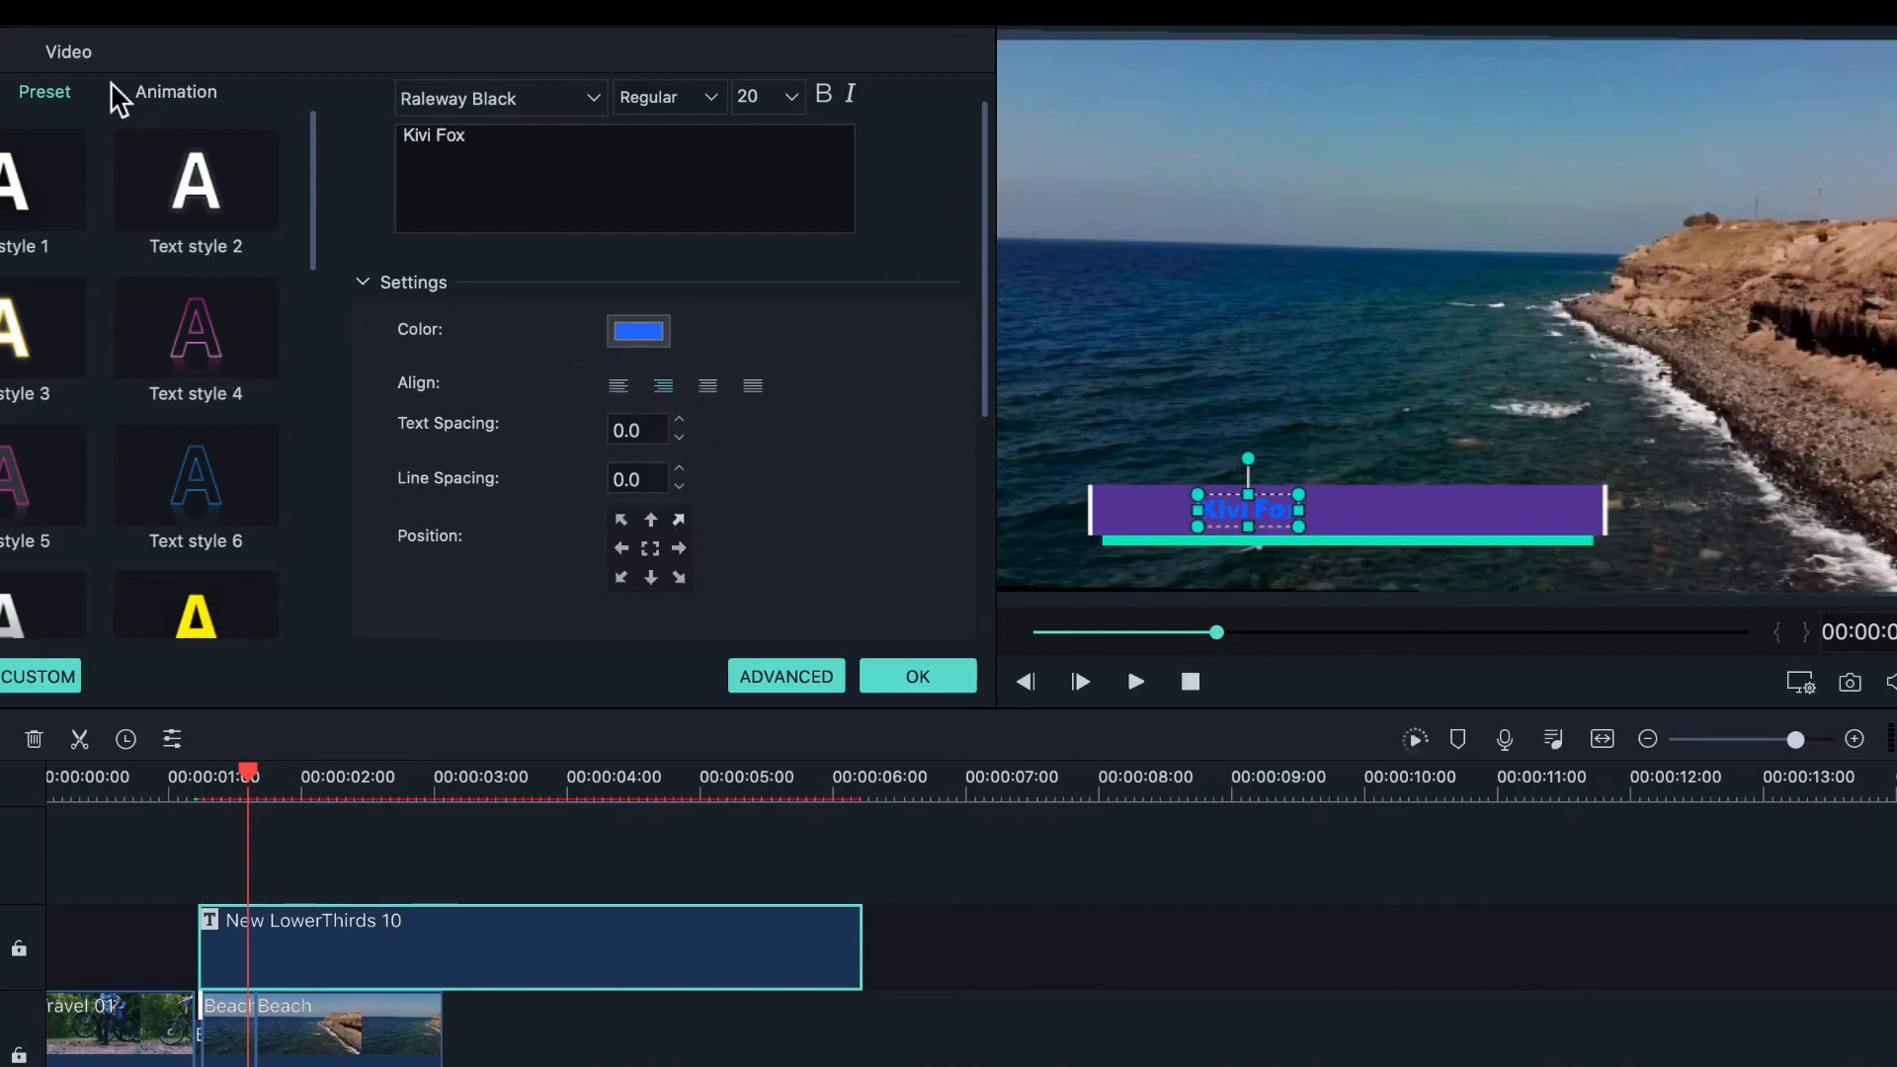
{"action": "left_click", "coordinate": [197, 353]}
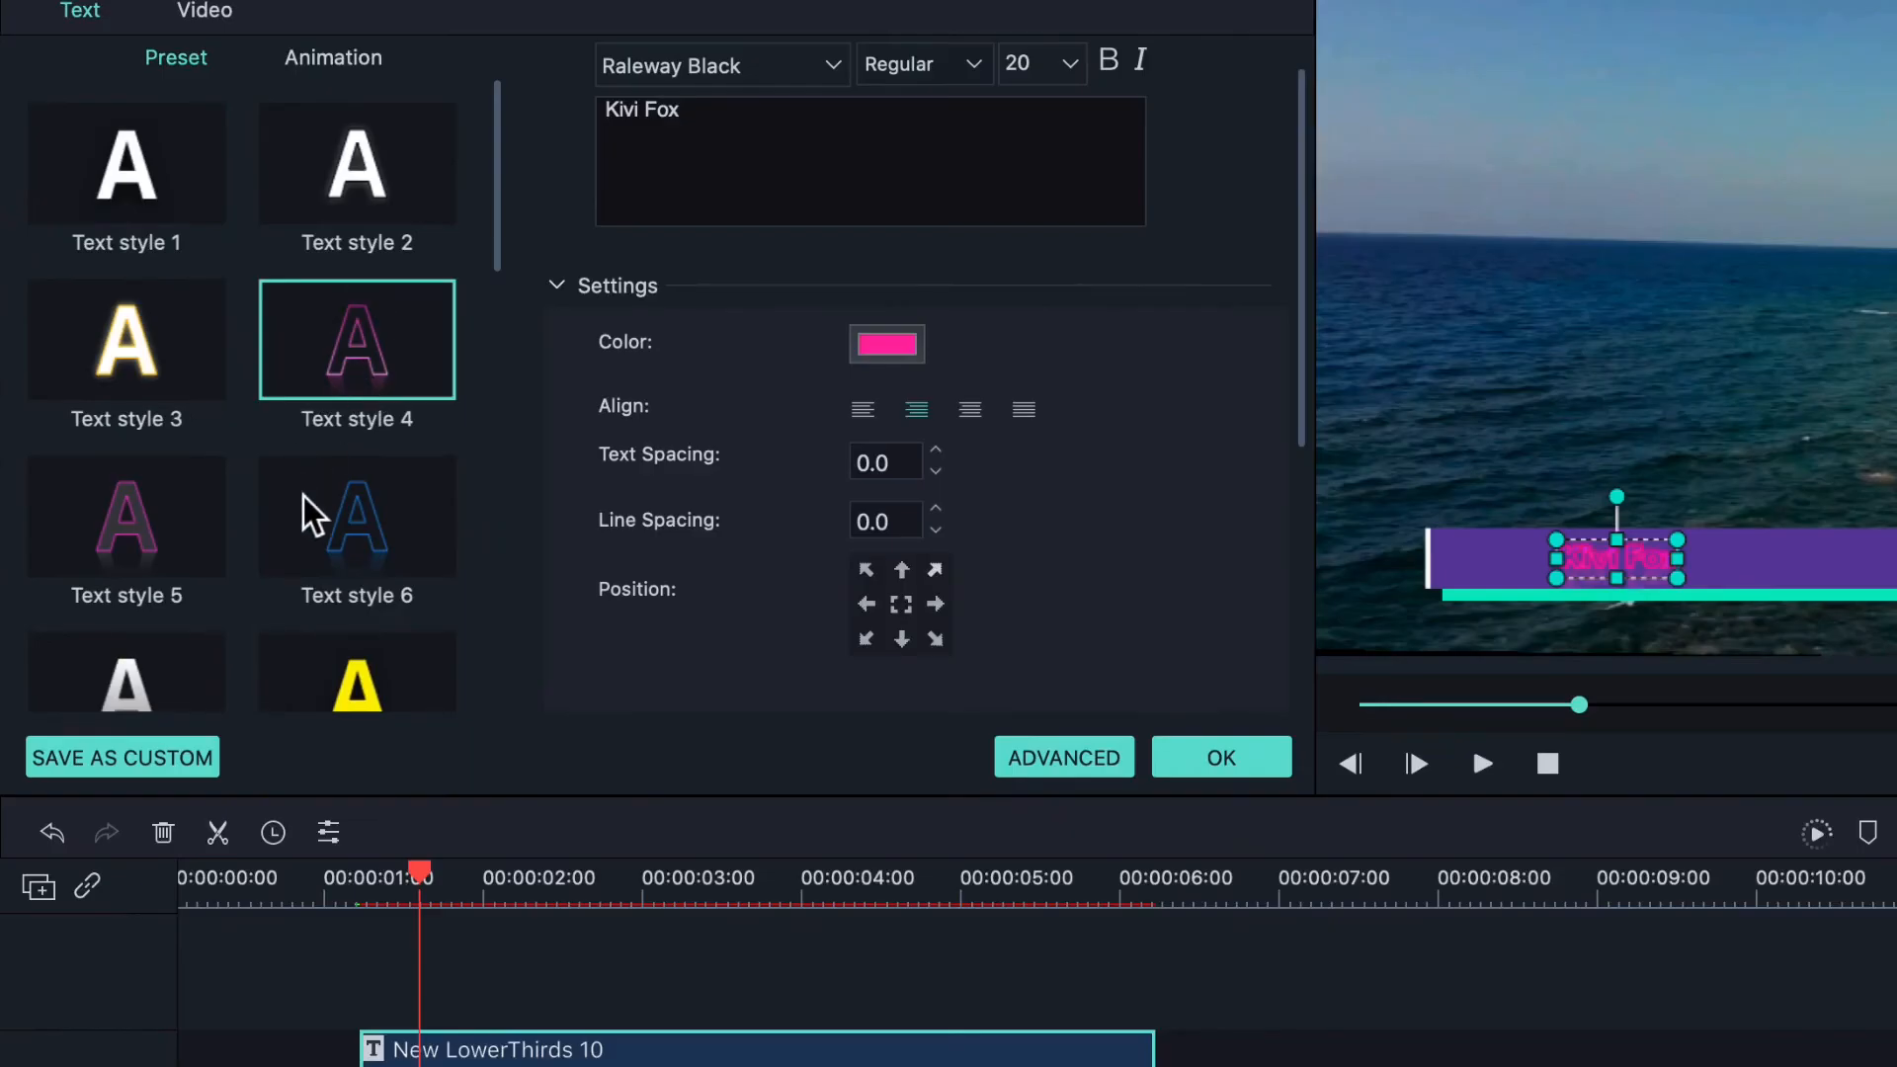
{"action": "left_click", "coordinate": [309, 514]}
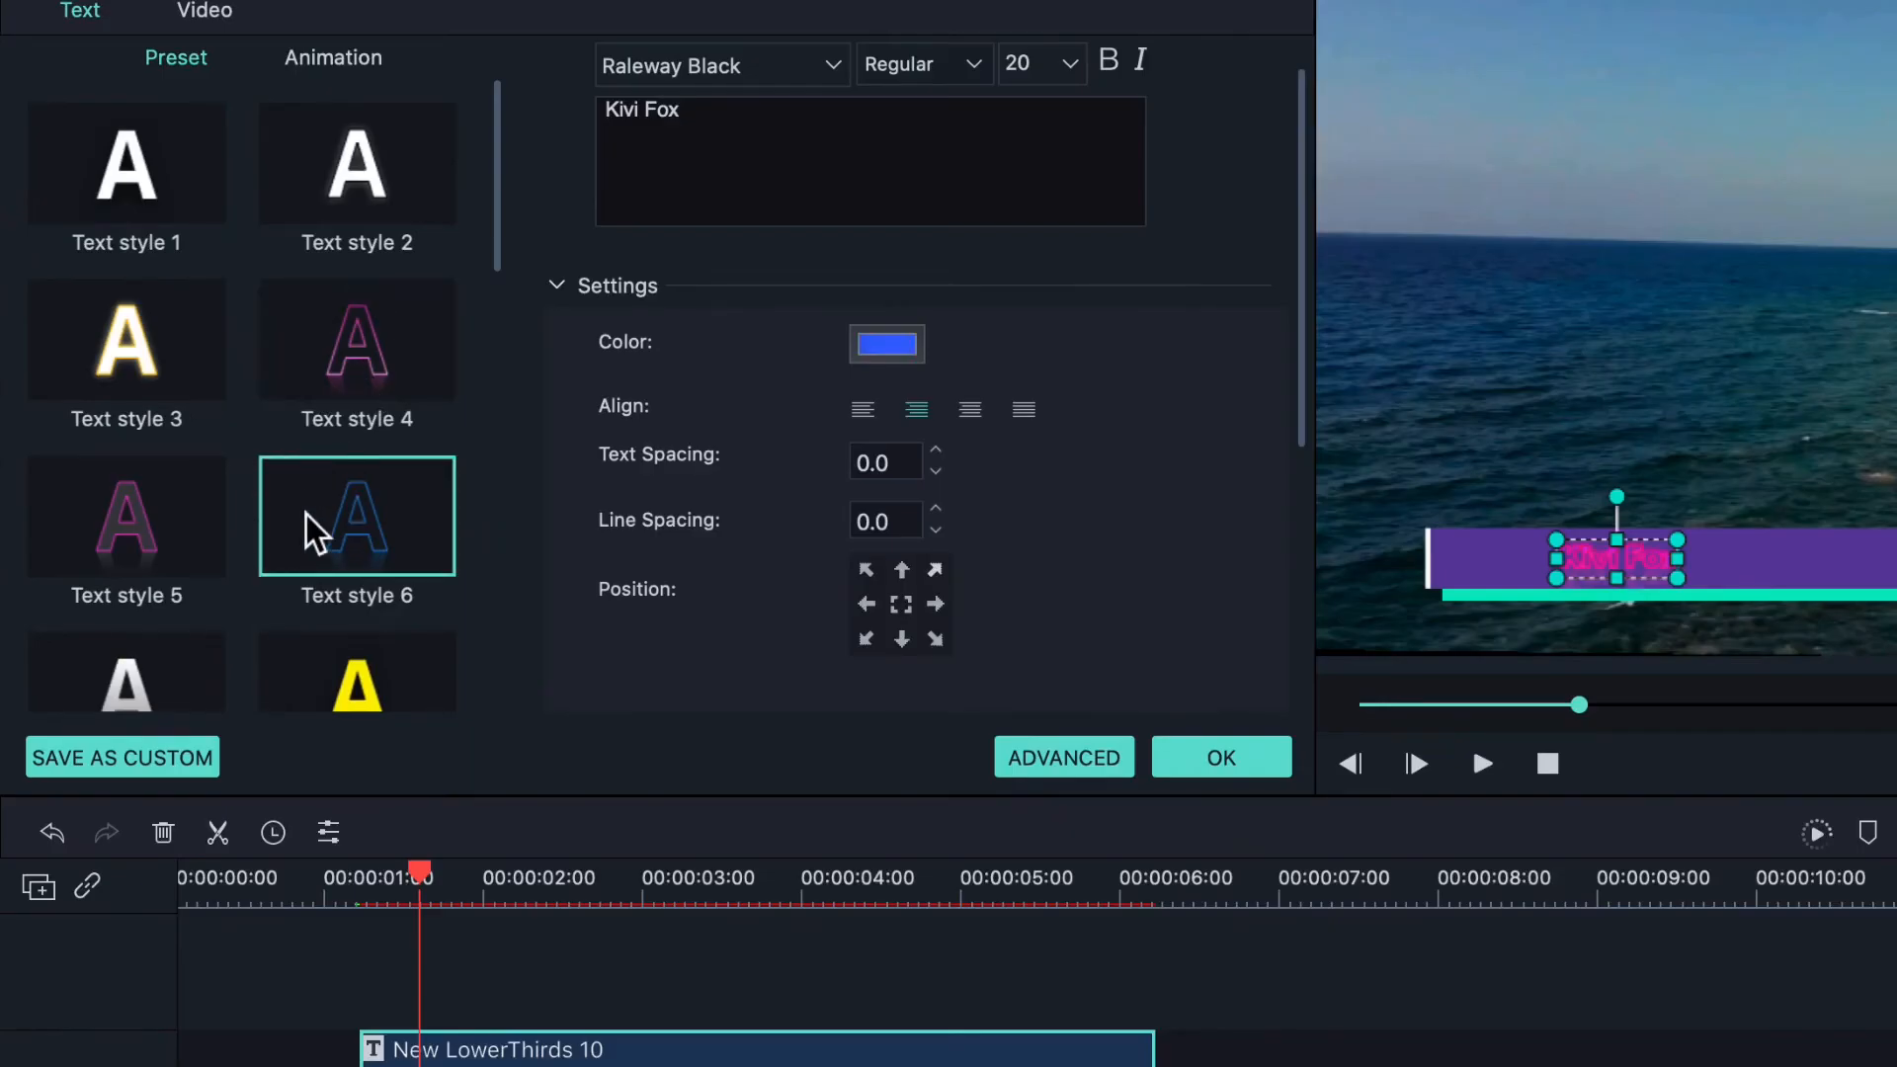
{"action": "left_click", "coordinate": [119, 517]}
{"action": "scroll", "coordinate": [234, 449], "scroll_direction": "down", "scroll_amount": 5}
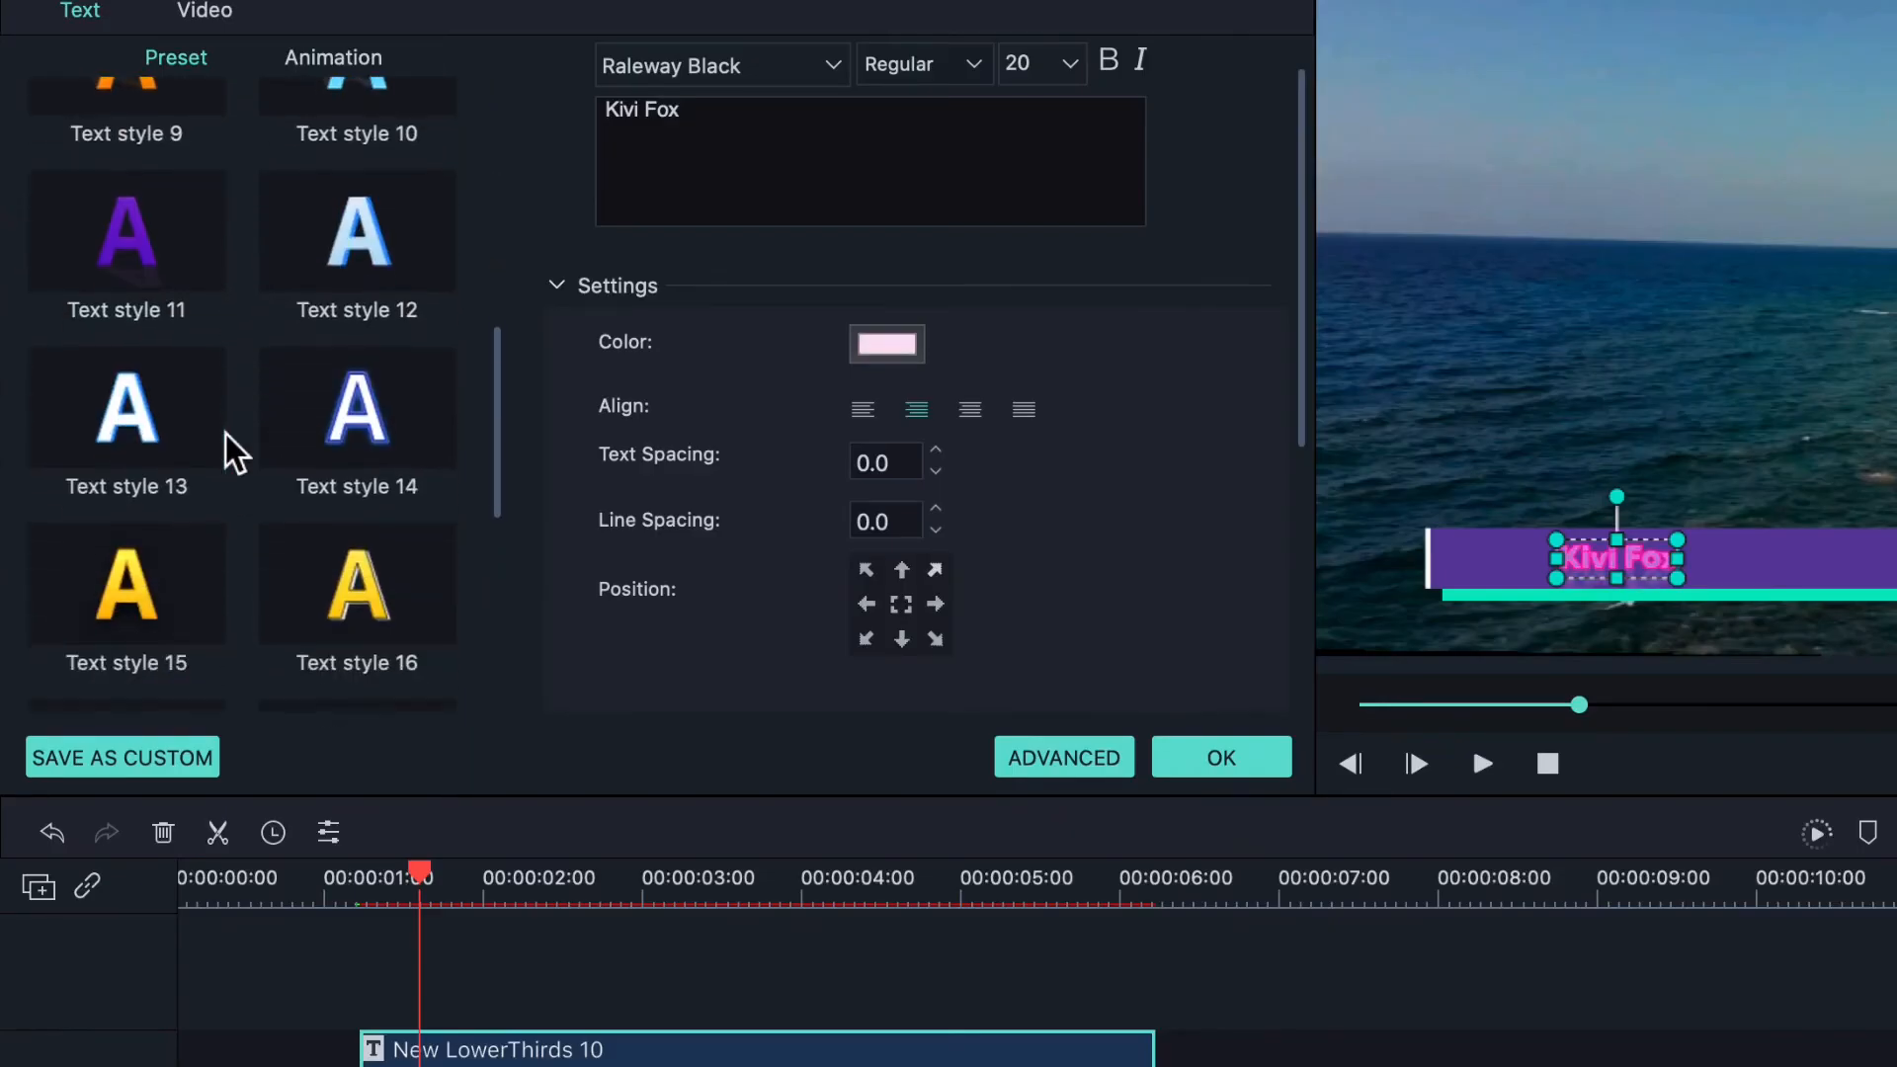
{"action": "left_click", "coordinate": [443, 545]}
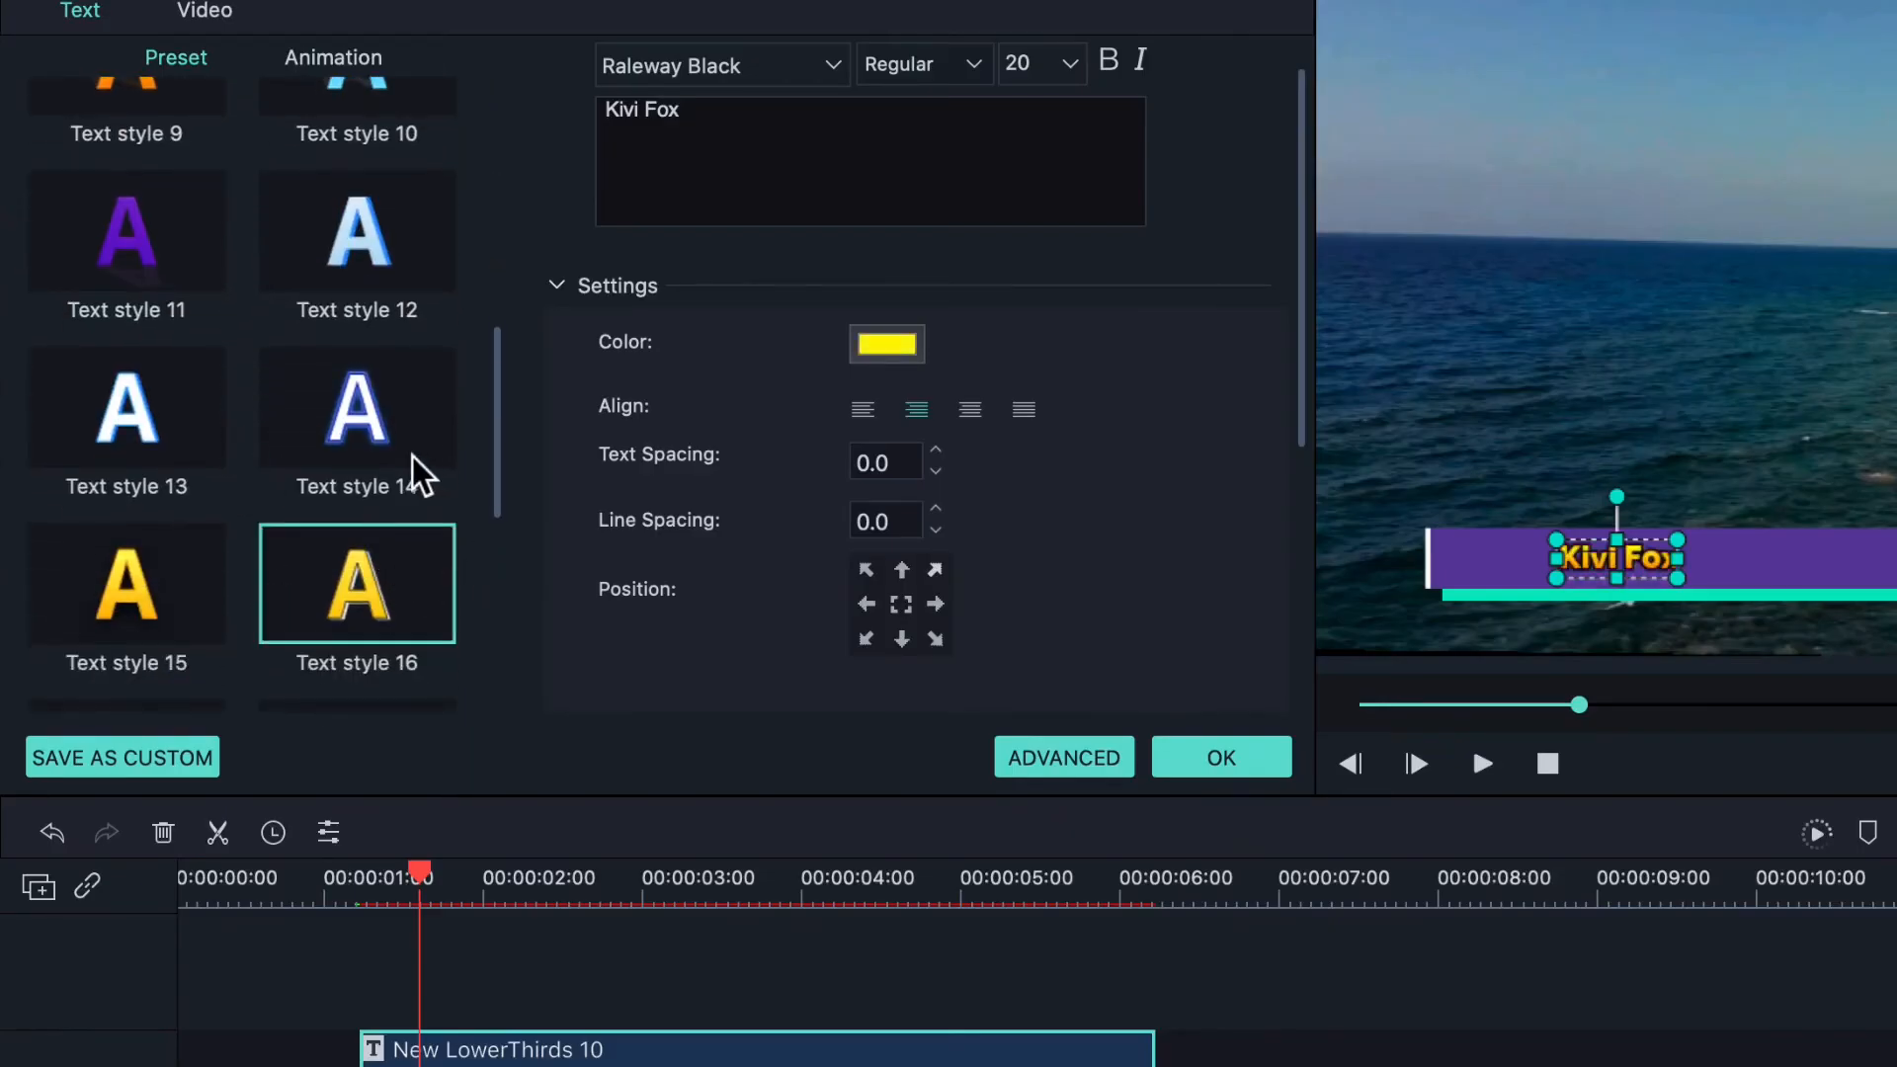
- Give the title the Rich Tick animation instead of Type Writer, then confirm the edits
{"action": "left_click", "coordinate": [379, 83]}
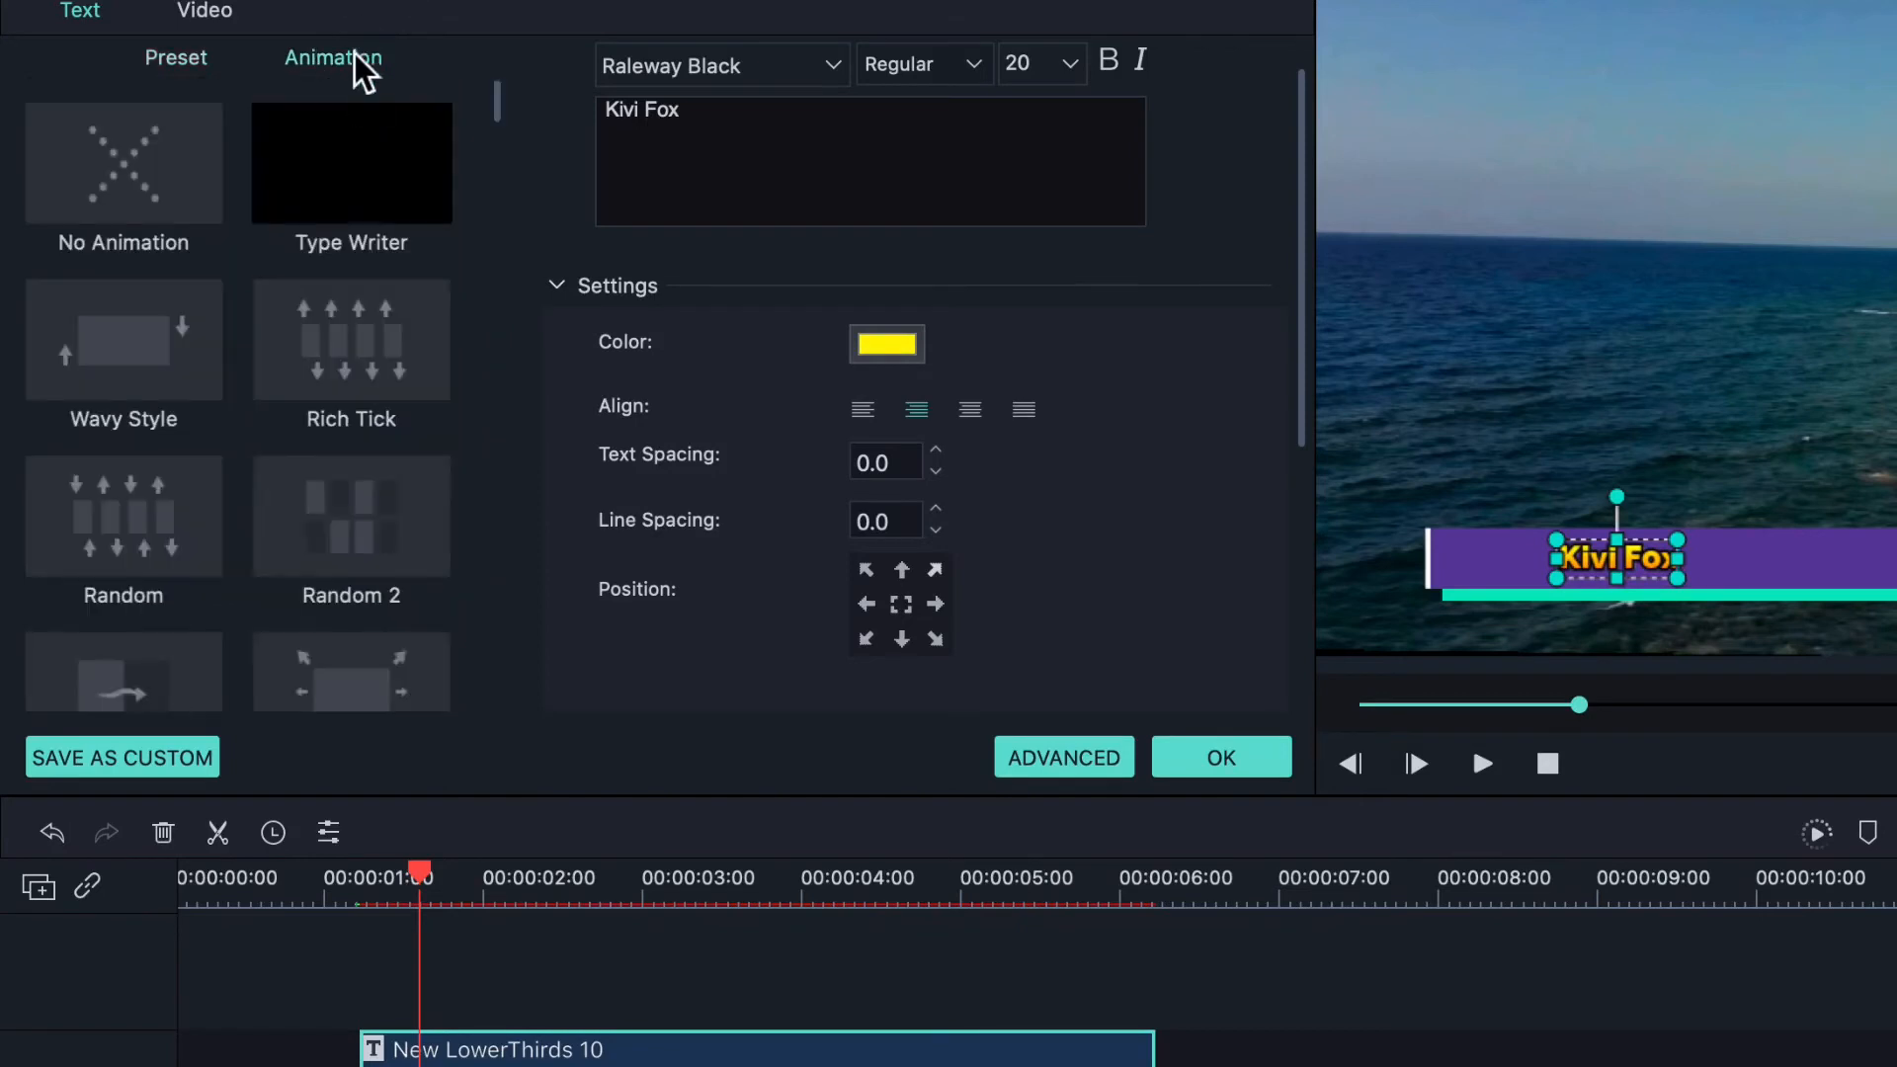
{"action": "left_click", "coordinate": [381, 235]}
{"action": "left_click", "coordinate": [346, 311]}
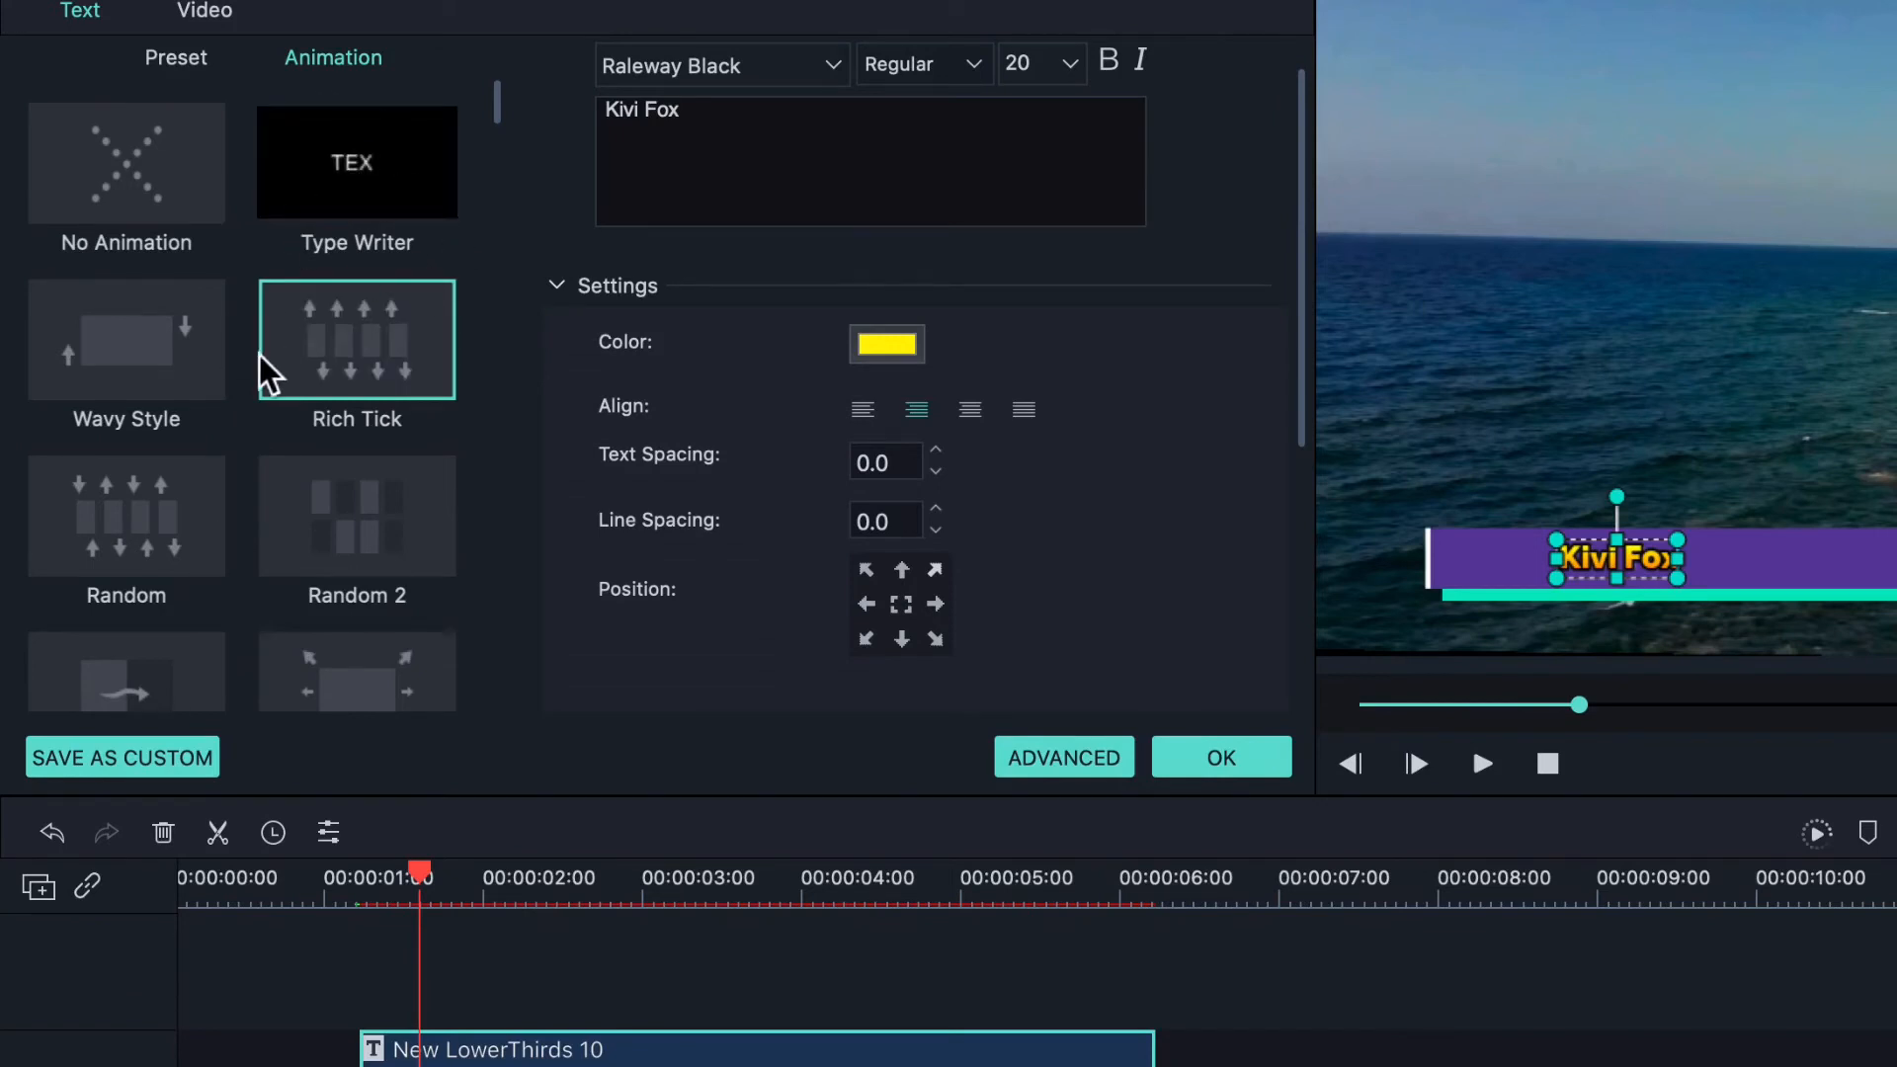
{"action": "scroll", "coordinate": [267, 373], "scroll_direction": "down", "scroll_amount": 5}
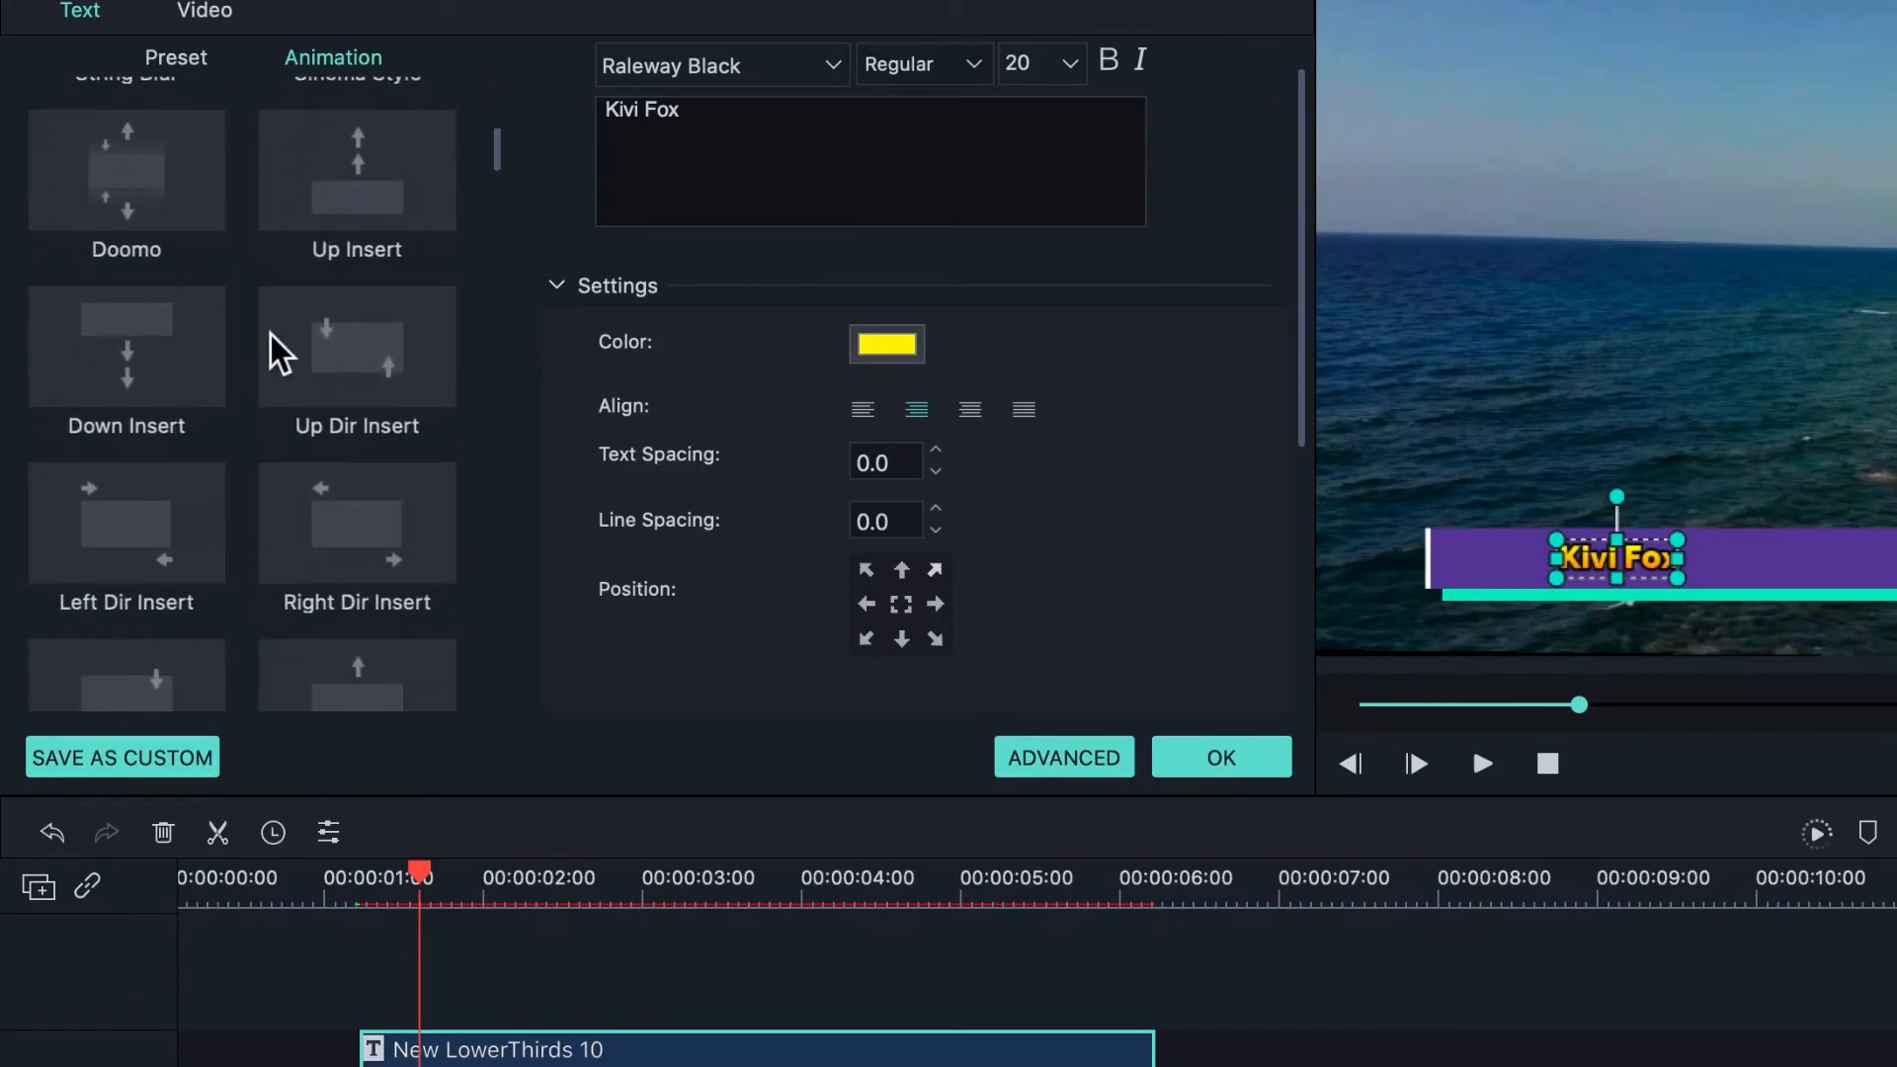
{"action": "scroll", "coordinate": [279, 353], "scroll_direction": "down", "scroll_amount": 3}
{"action": "scroll", "coordinate": [395, 296], "scroll_direction": "down", "scroll_amount": 3}
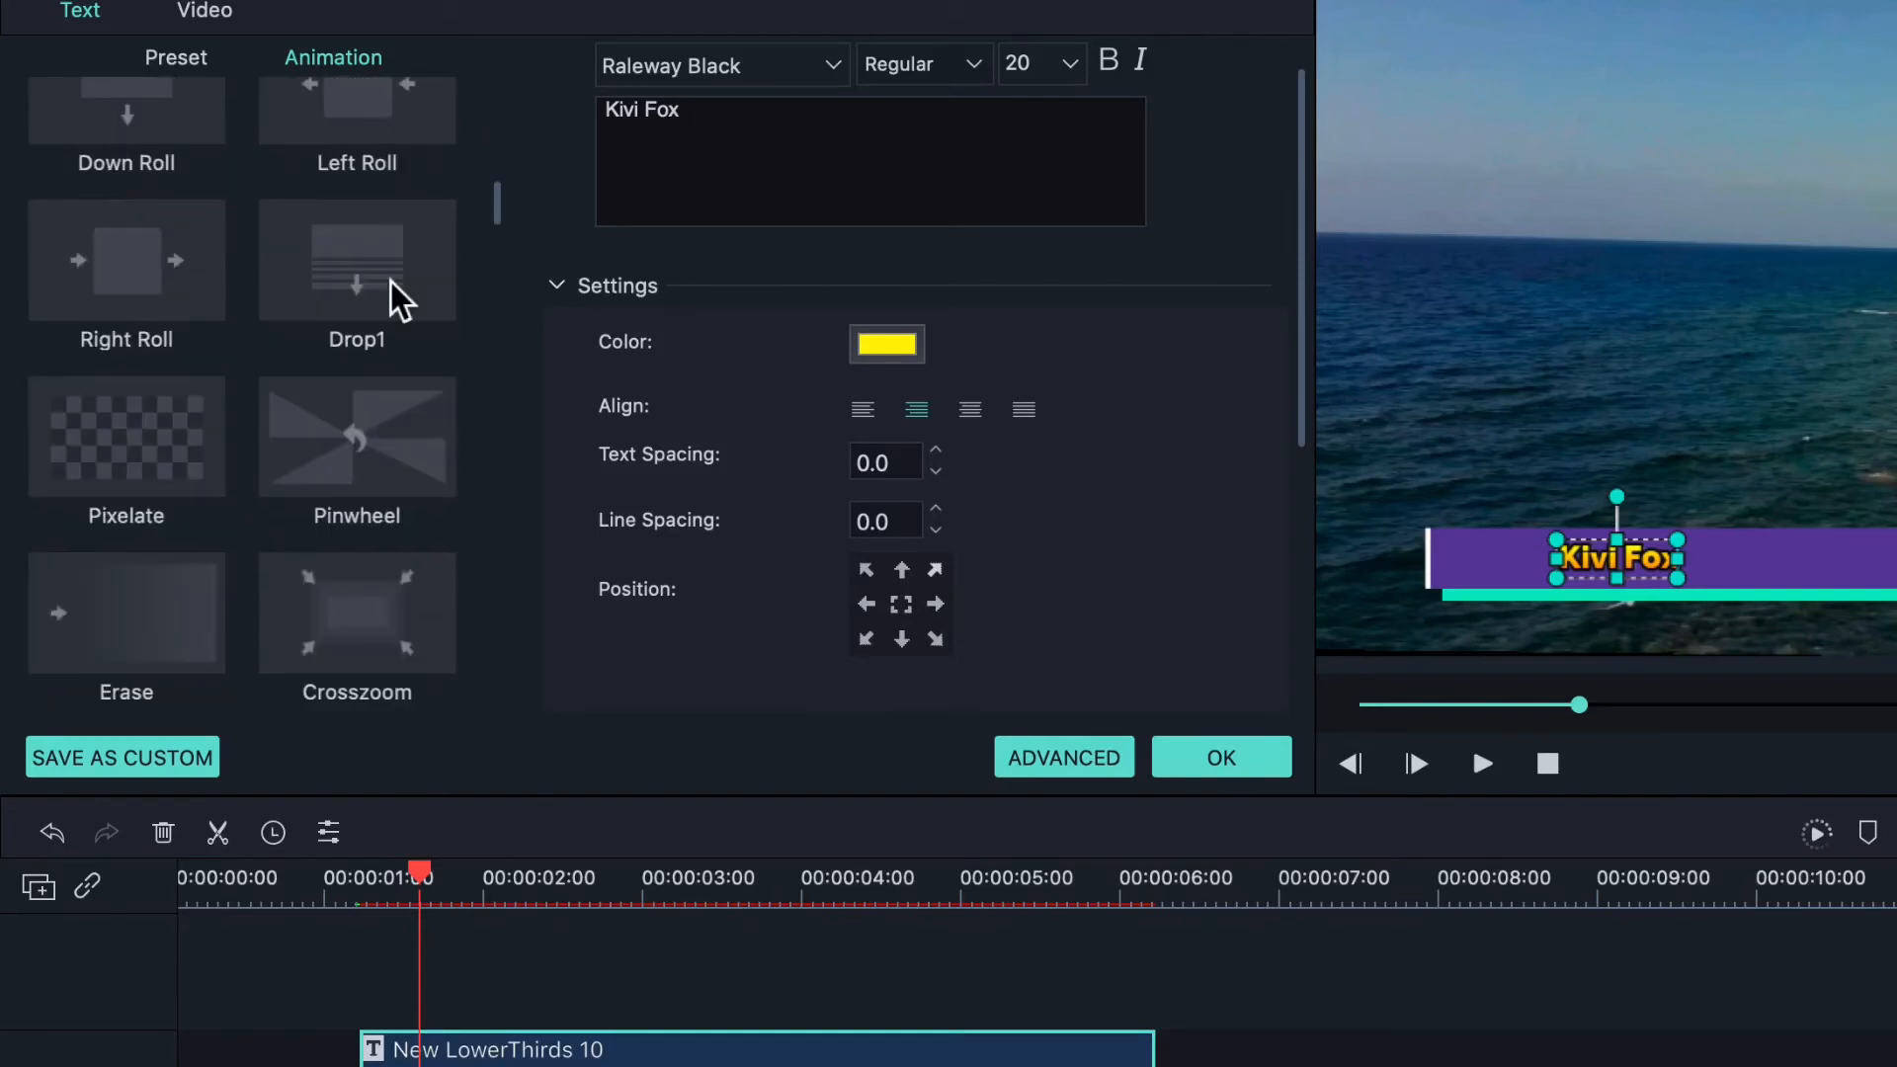
{"action": "scroll", "coordinate": [277, 141], "scroll_direction": "down", "scroll_amount": 2}
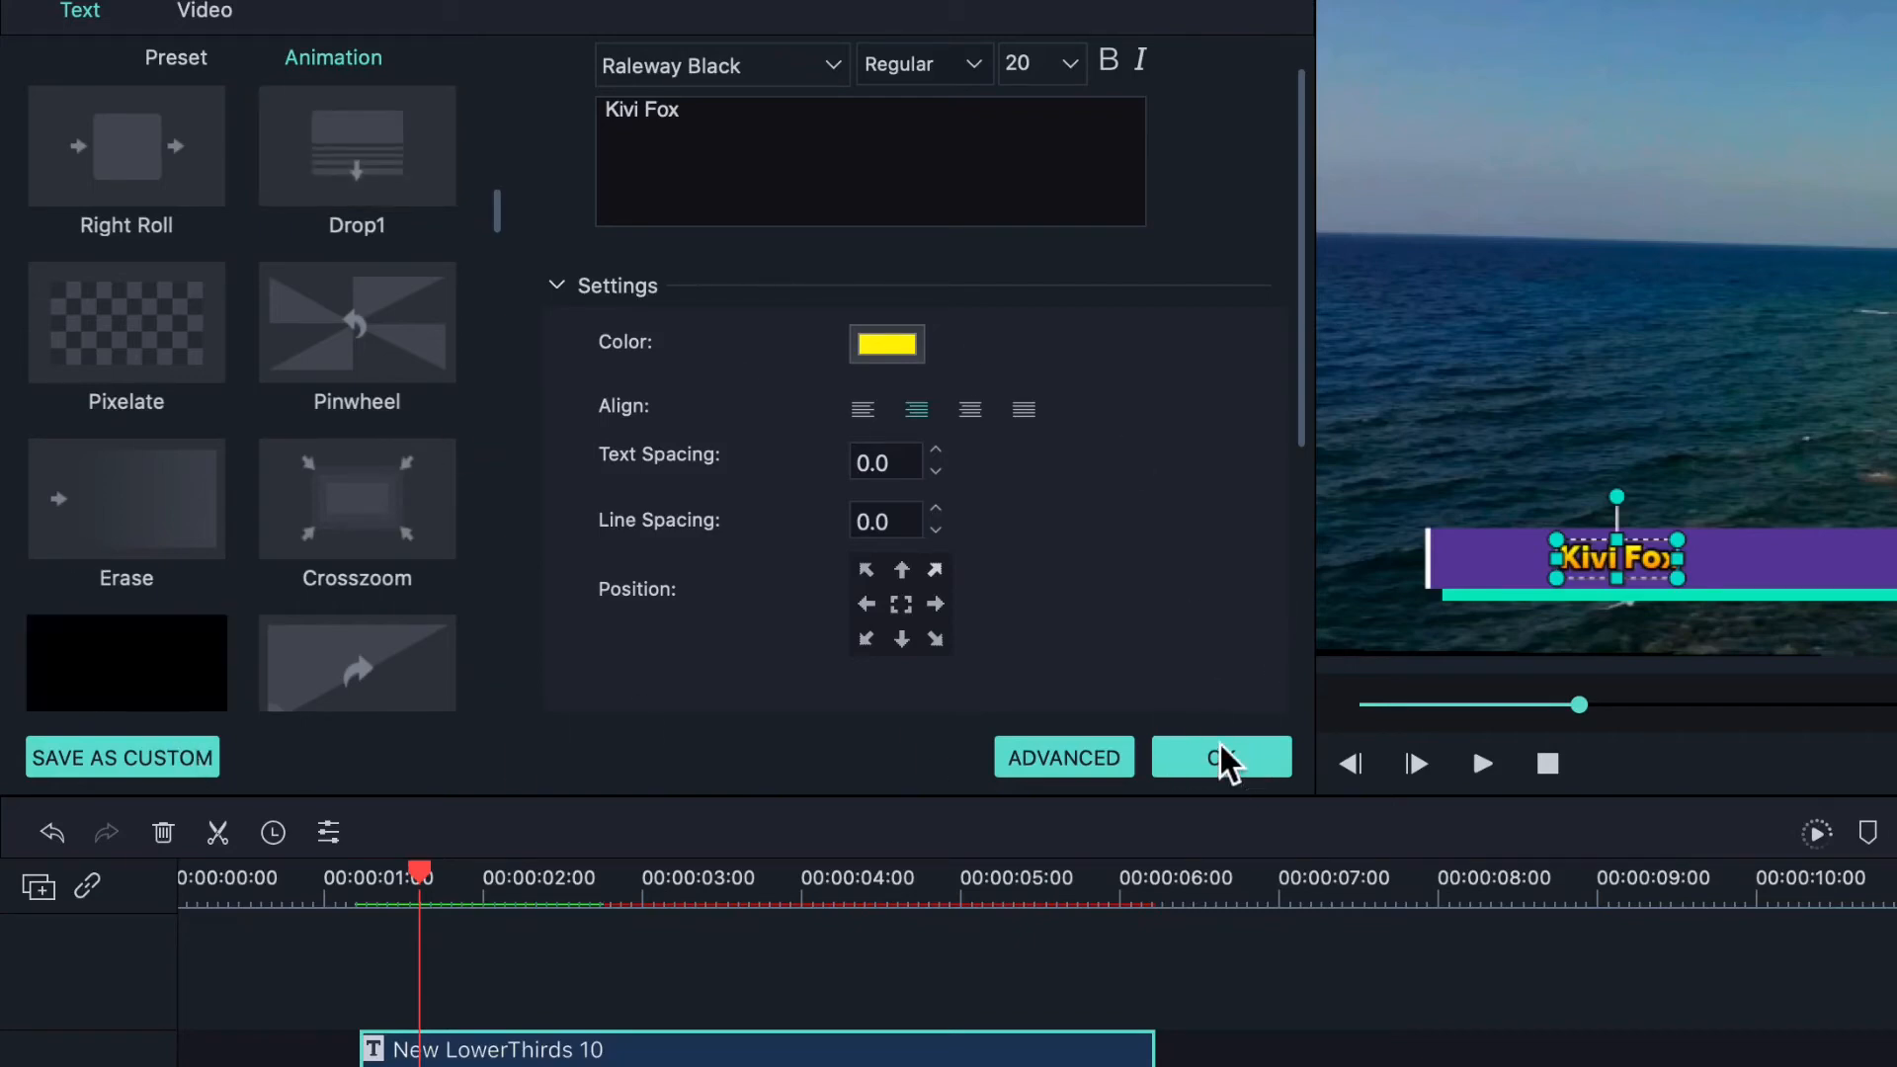
{"action": "left_click", "coordinate": [1223, 761]}
- Preview the animated title, then trim the lower-third to end with the Beach clip at about 00:00:03:00
{"action": "left_click", "coordinate": [1483, 766]}
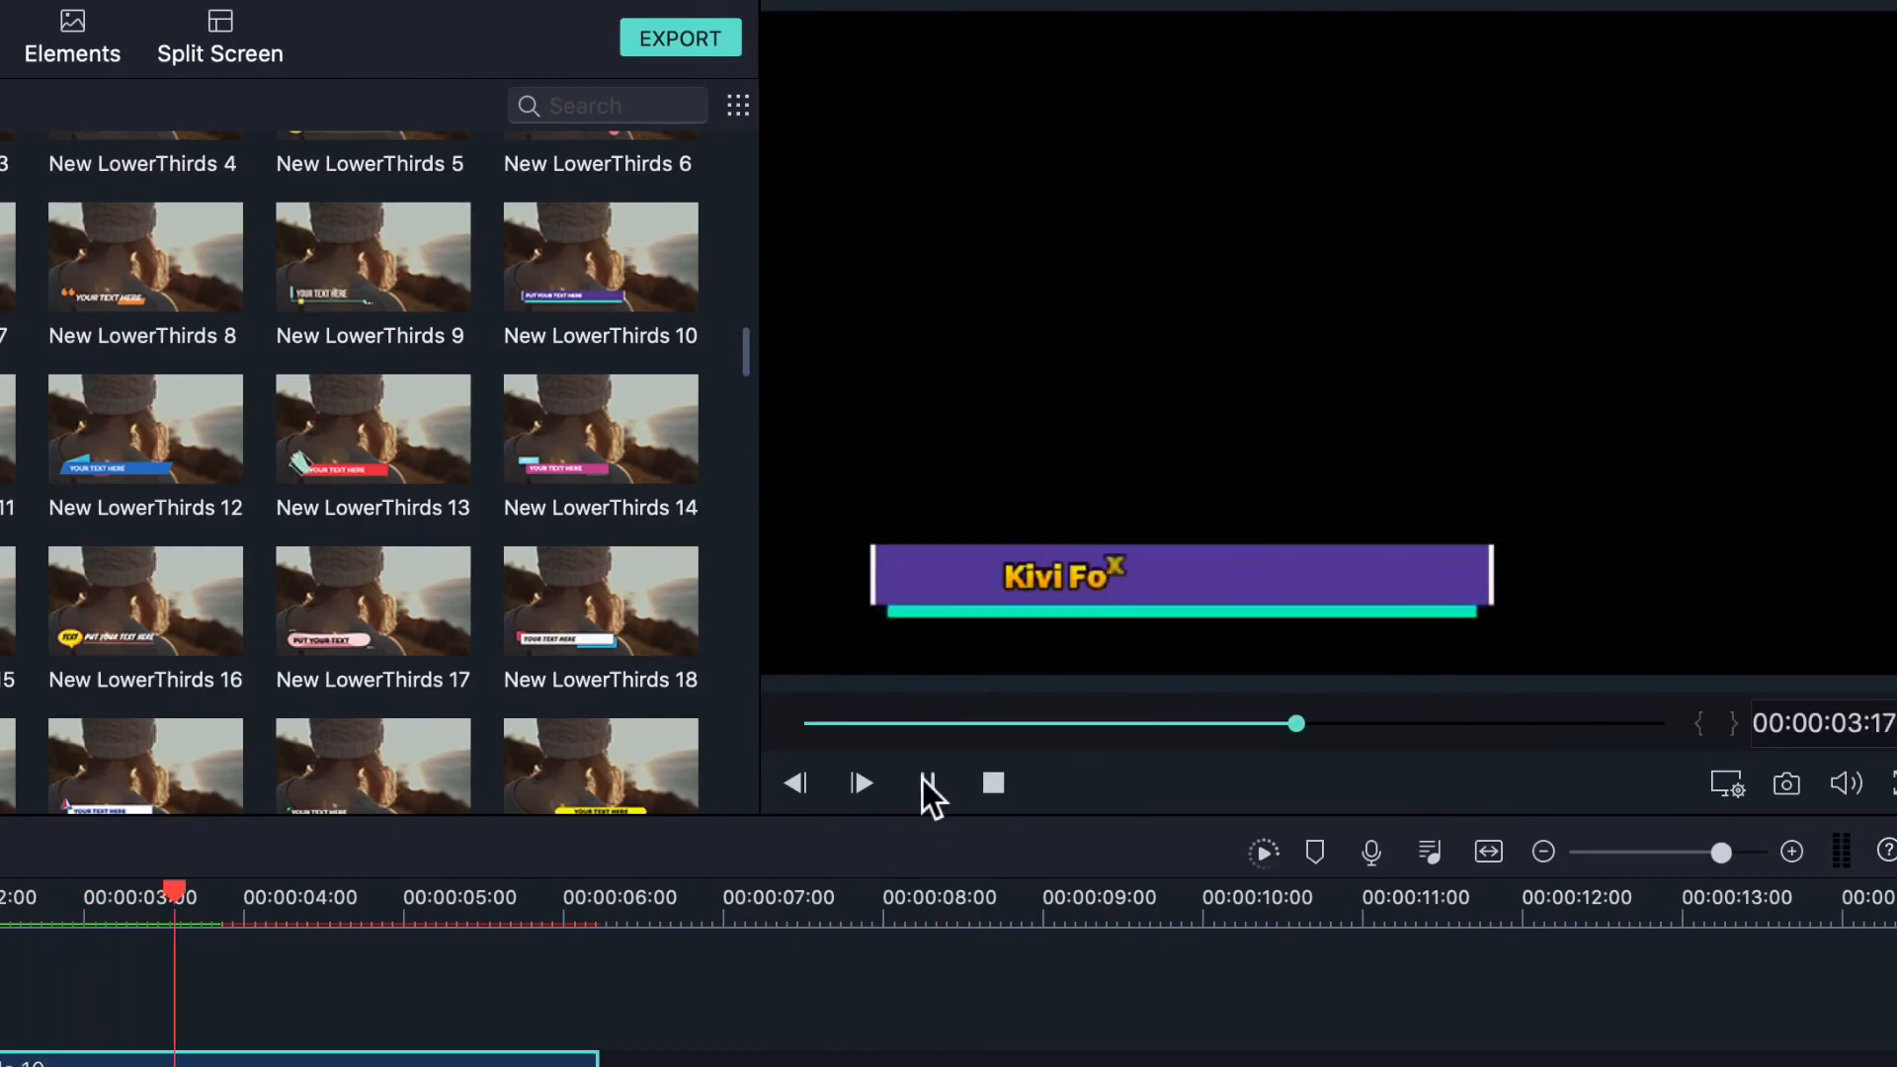
{"action": "left_click", "coordinate": [927, 784]}
{"action": "left_click_drag", "start_coordinate": [1388, 723], "coordinate": [1196, 725]}
{"action": "left_click_drag", "start_coordinate": [336, 1065], "coordinate": [174, 1066]}
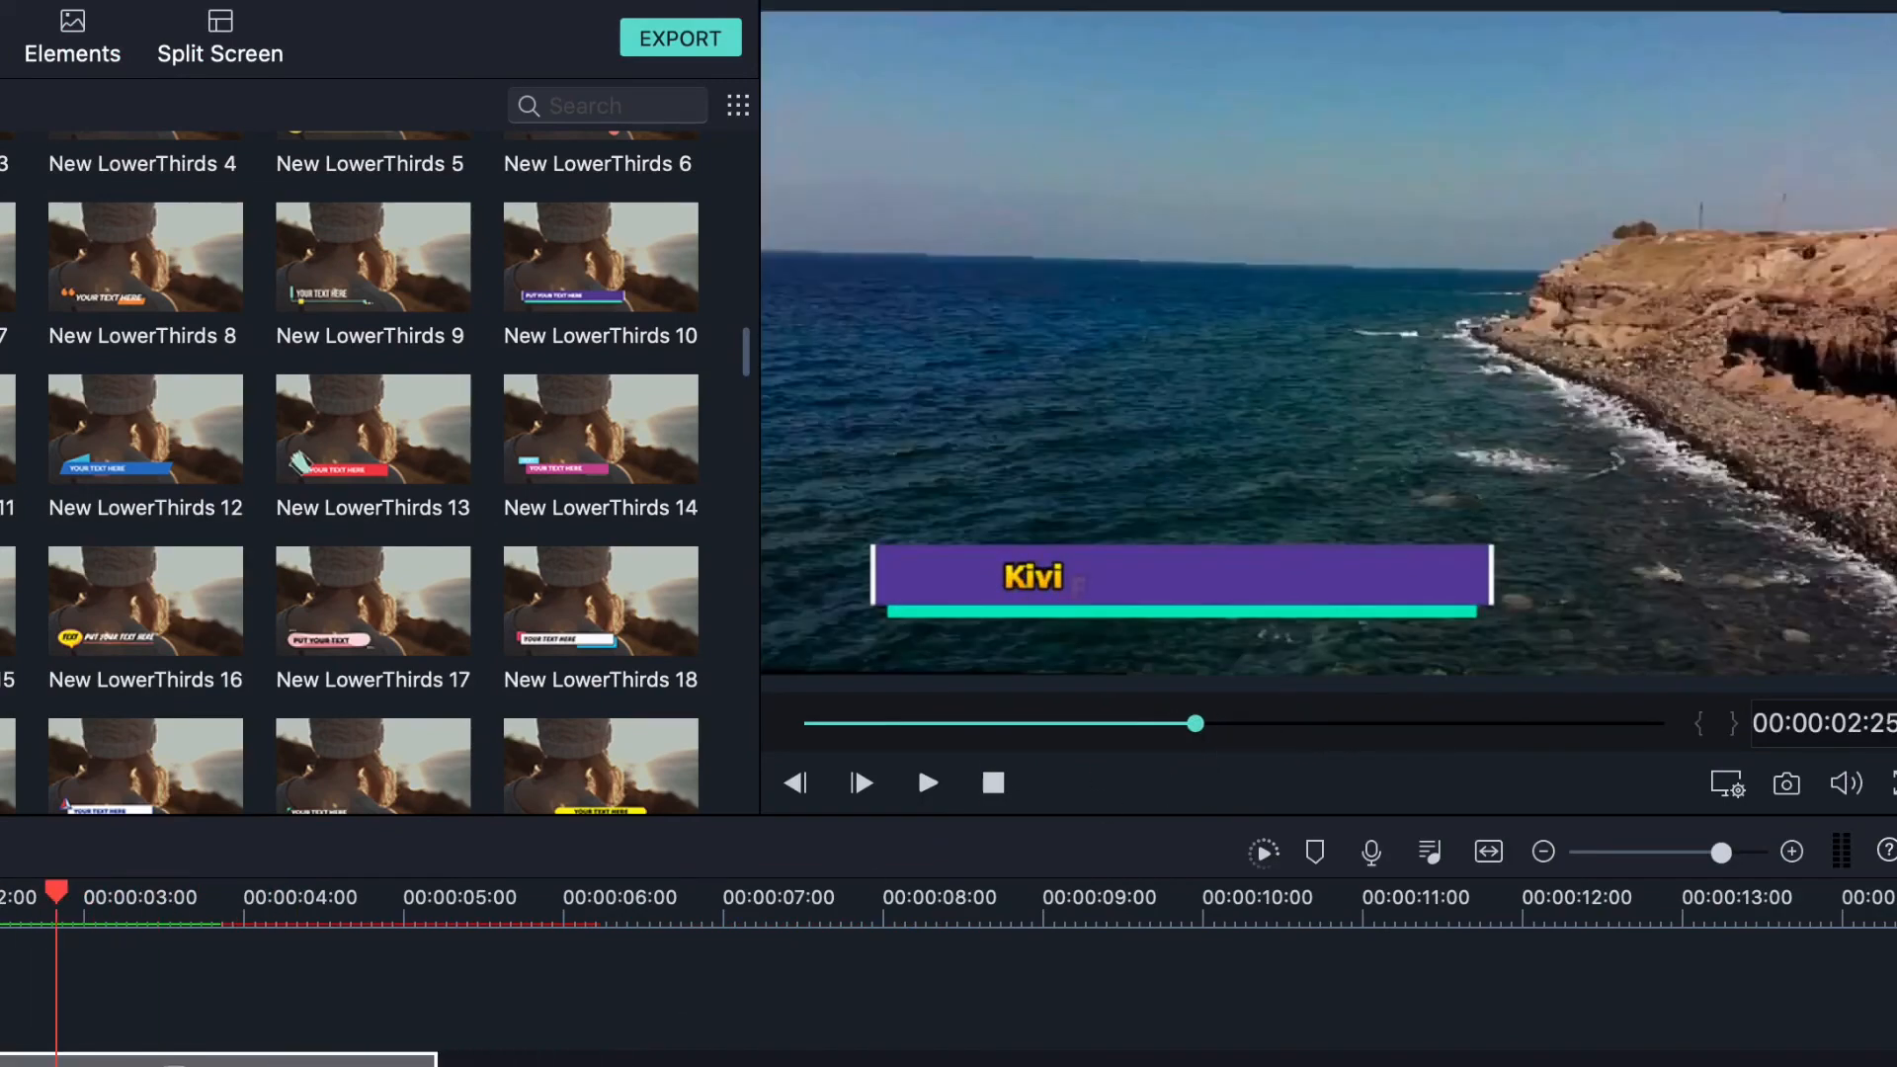
{"action": "left_click_drag", "start_coordinate": [400, 1066], "coordinate": [479, 852]}
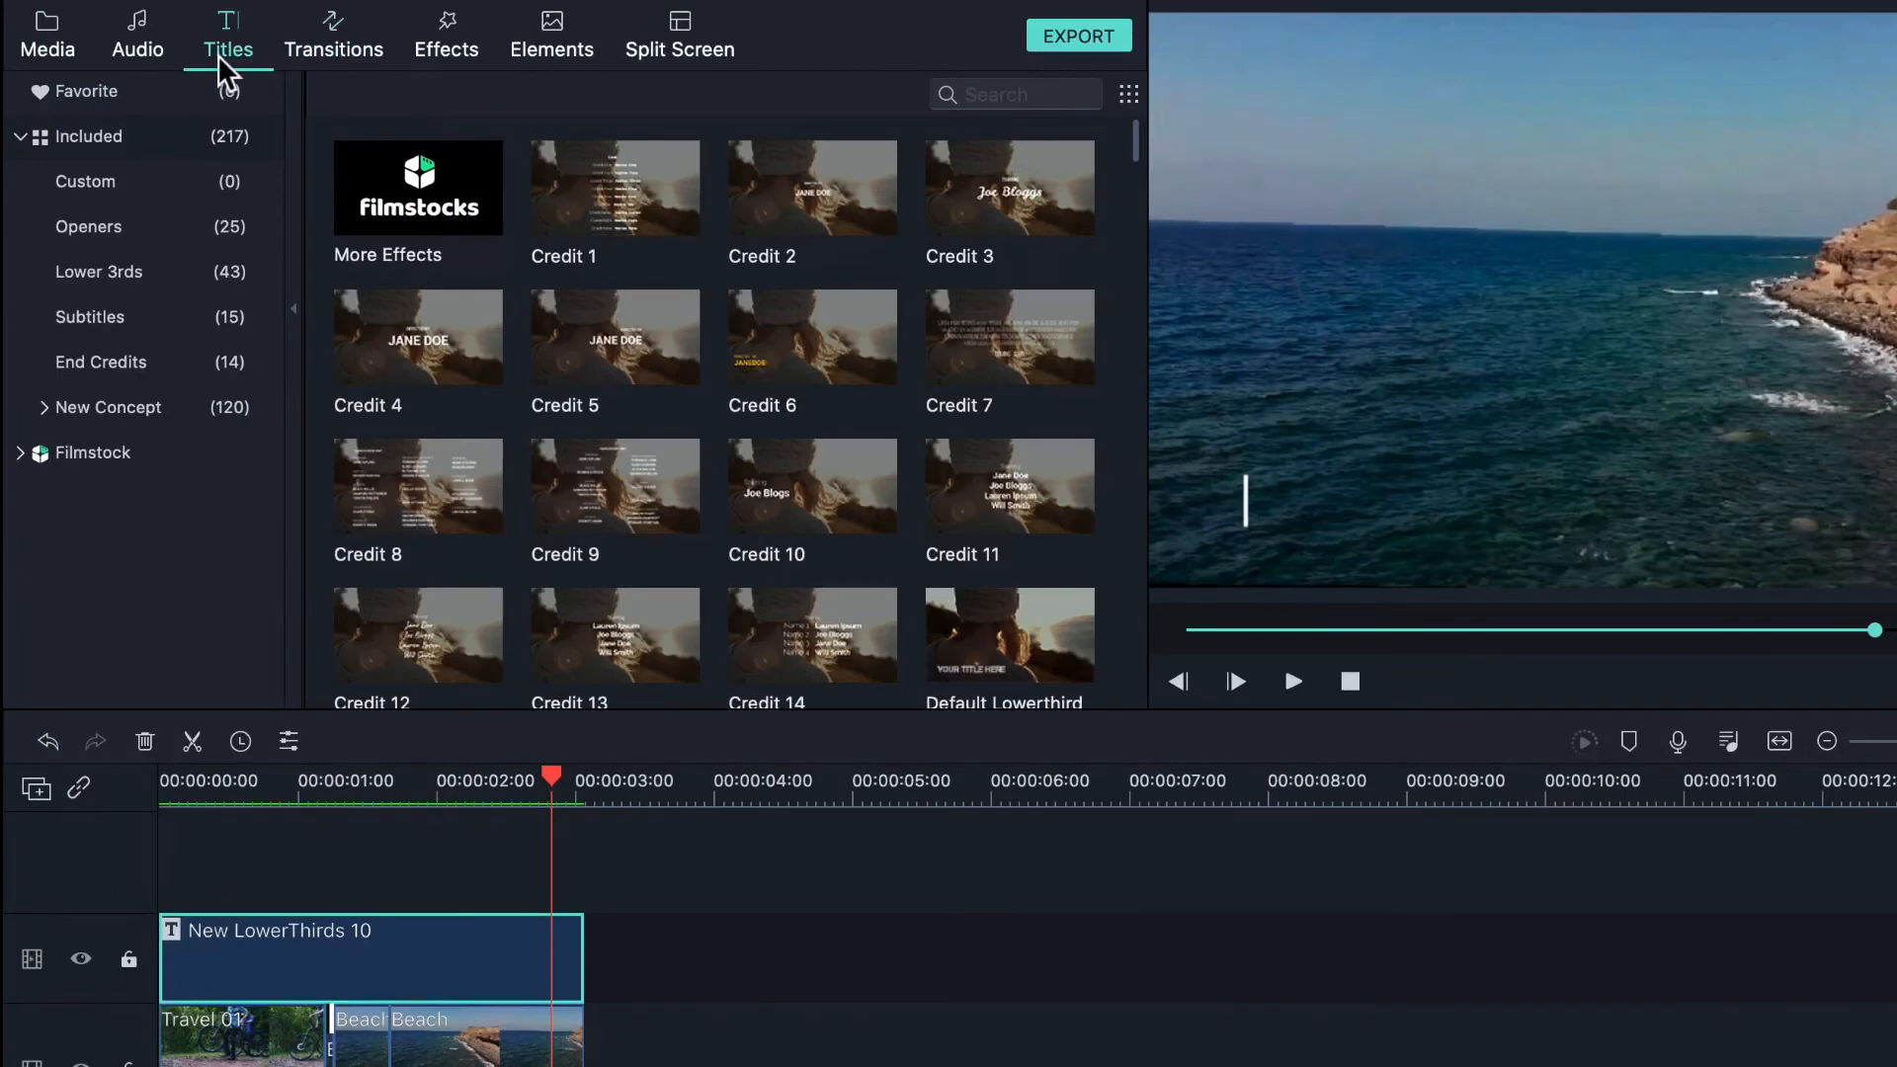
- Try the Warp 7 transition at the clip junction, then remove it
{"action": "left_click", "coordinate": [346, 45]}
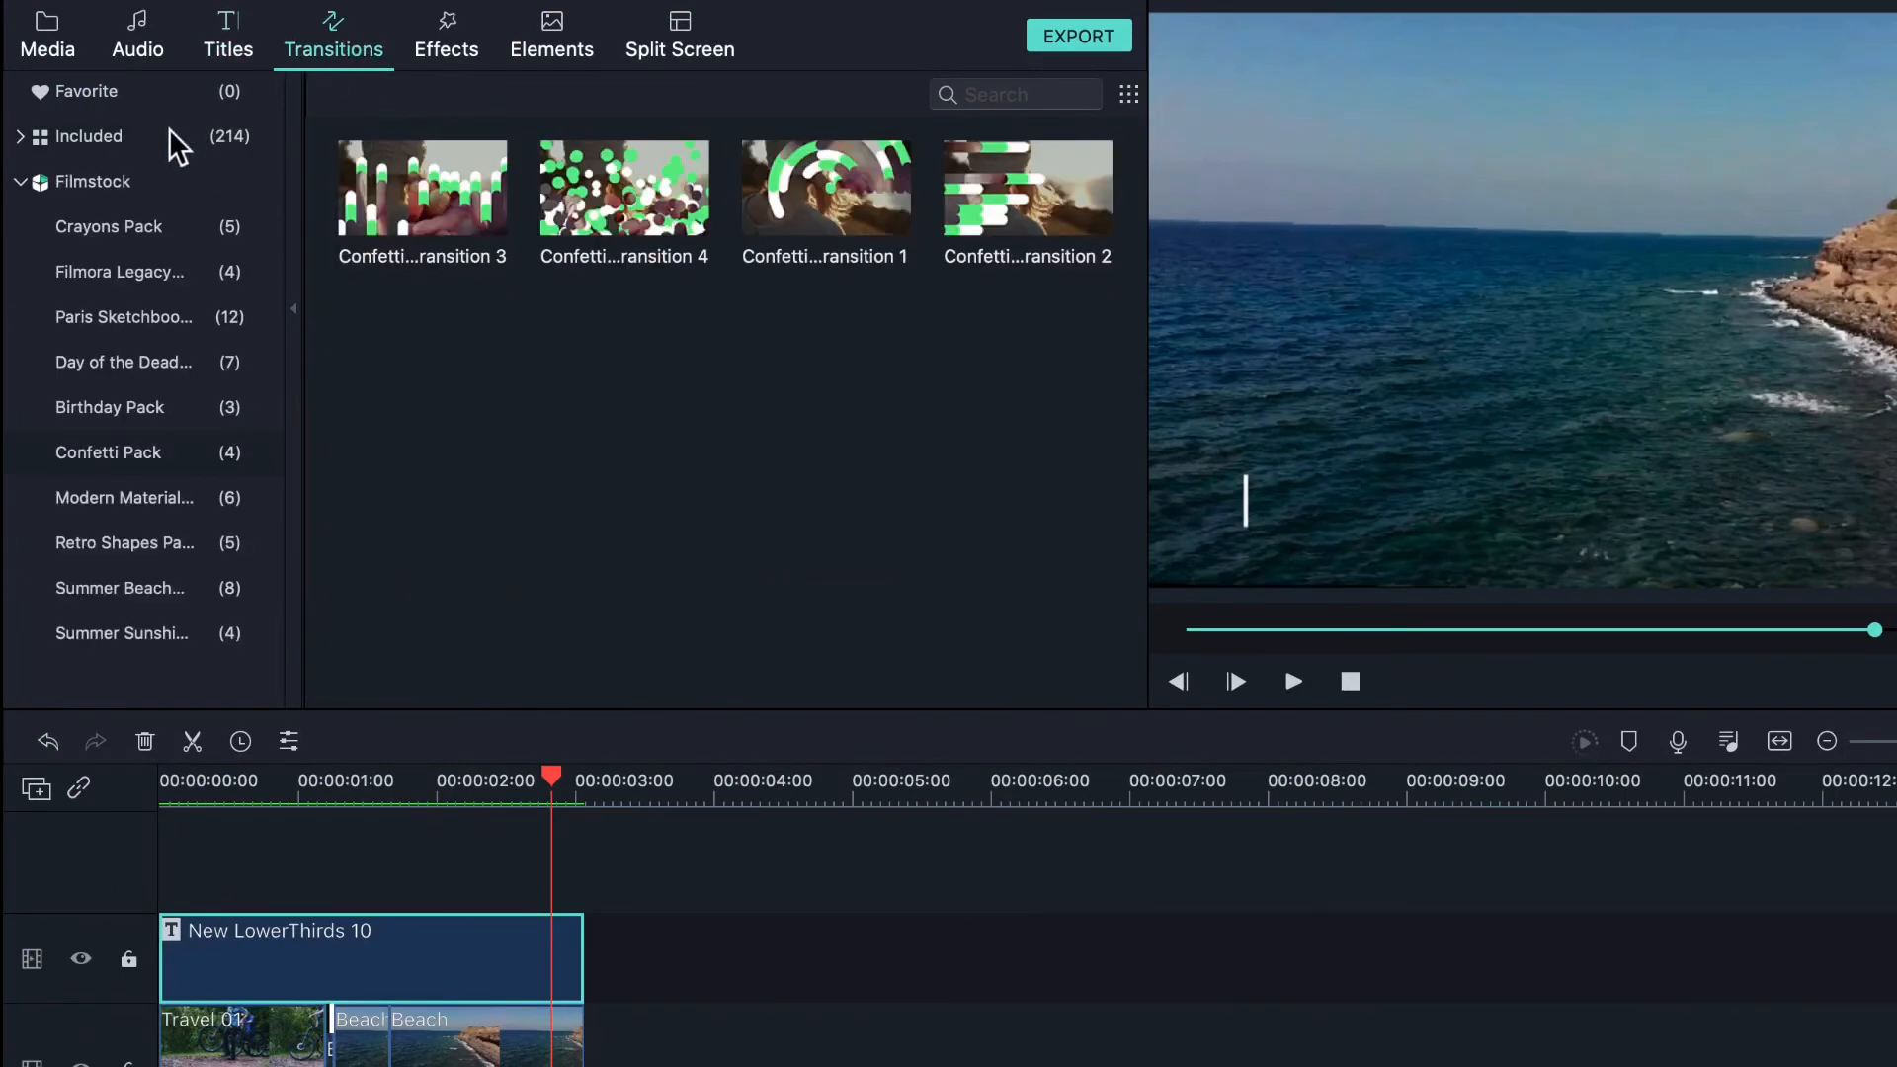
{"action": "left_click", "coordinate": [156, 93]}
{"action": "left_click", "coordinate": [120, 145]}
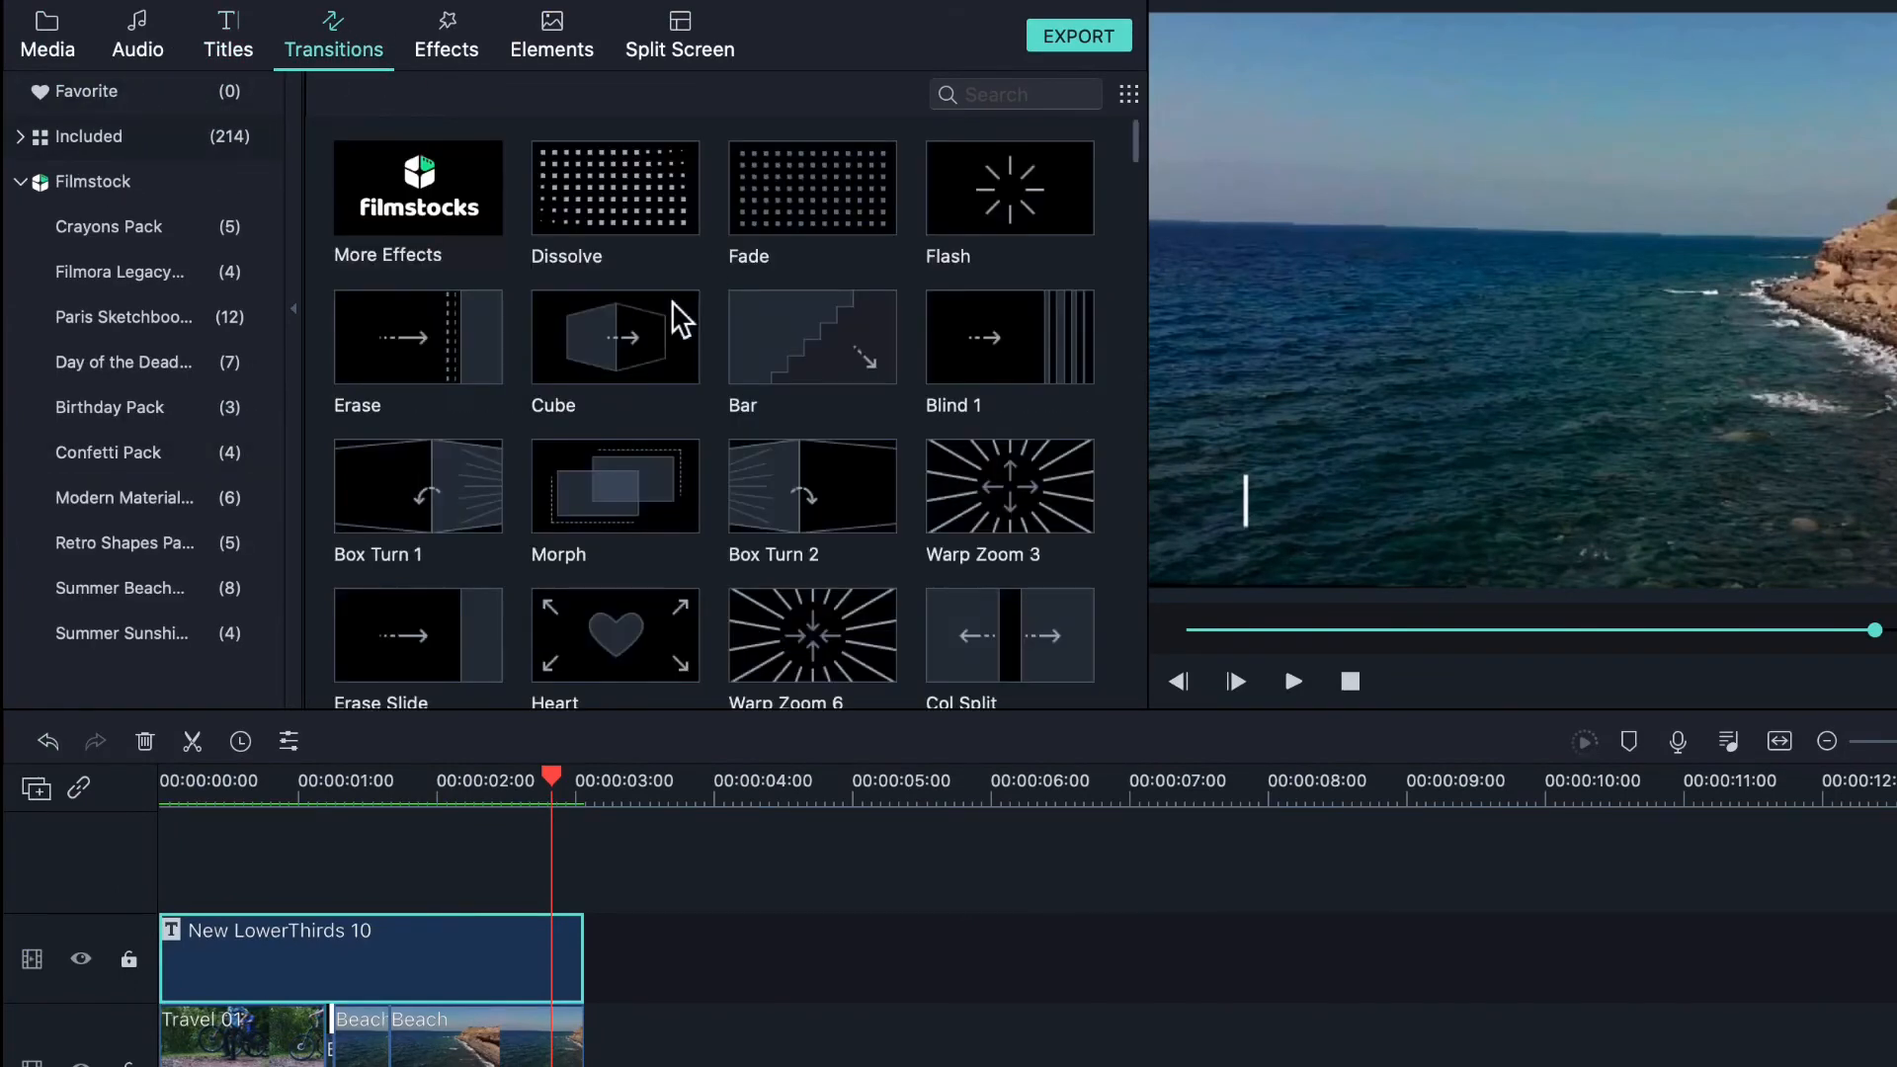
{"action": "scroll", "coordinate": [665, 372], "scroll_direction": "down", "scroll_amount": 5}
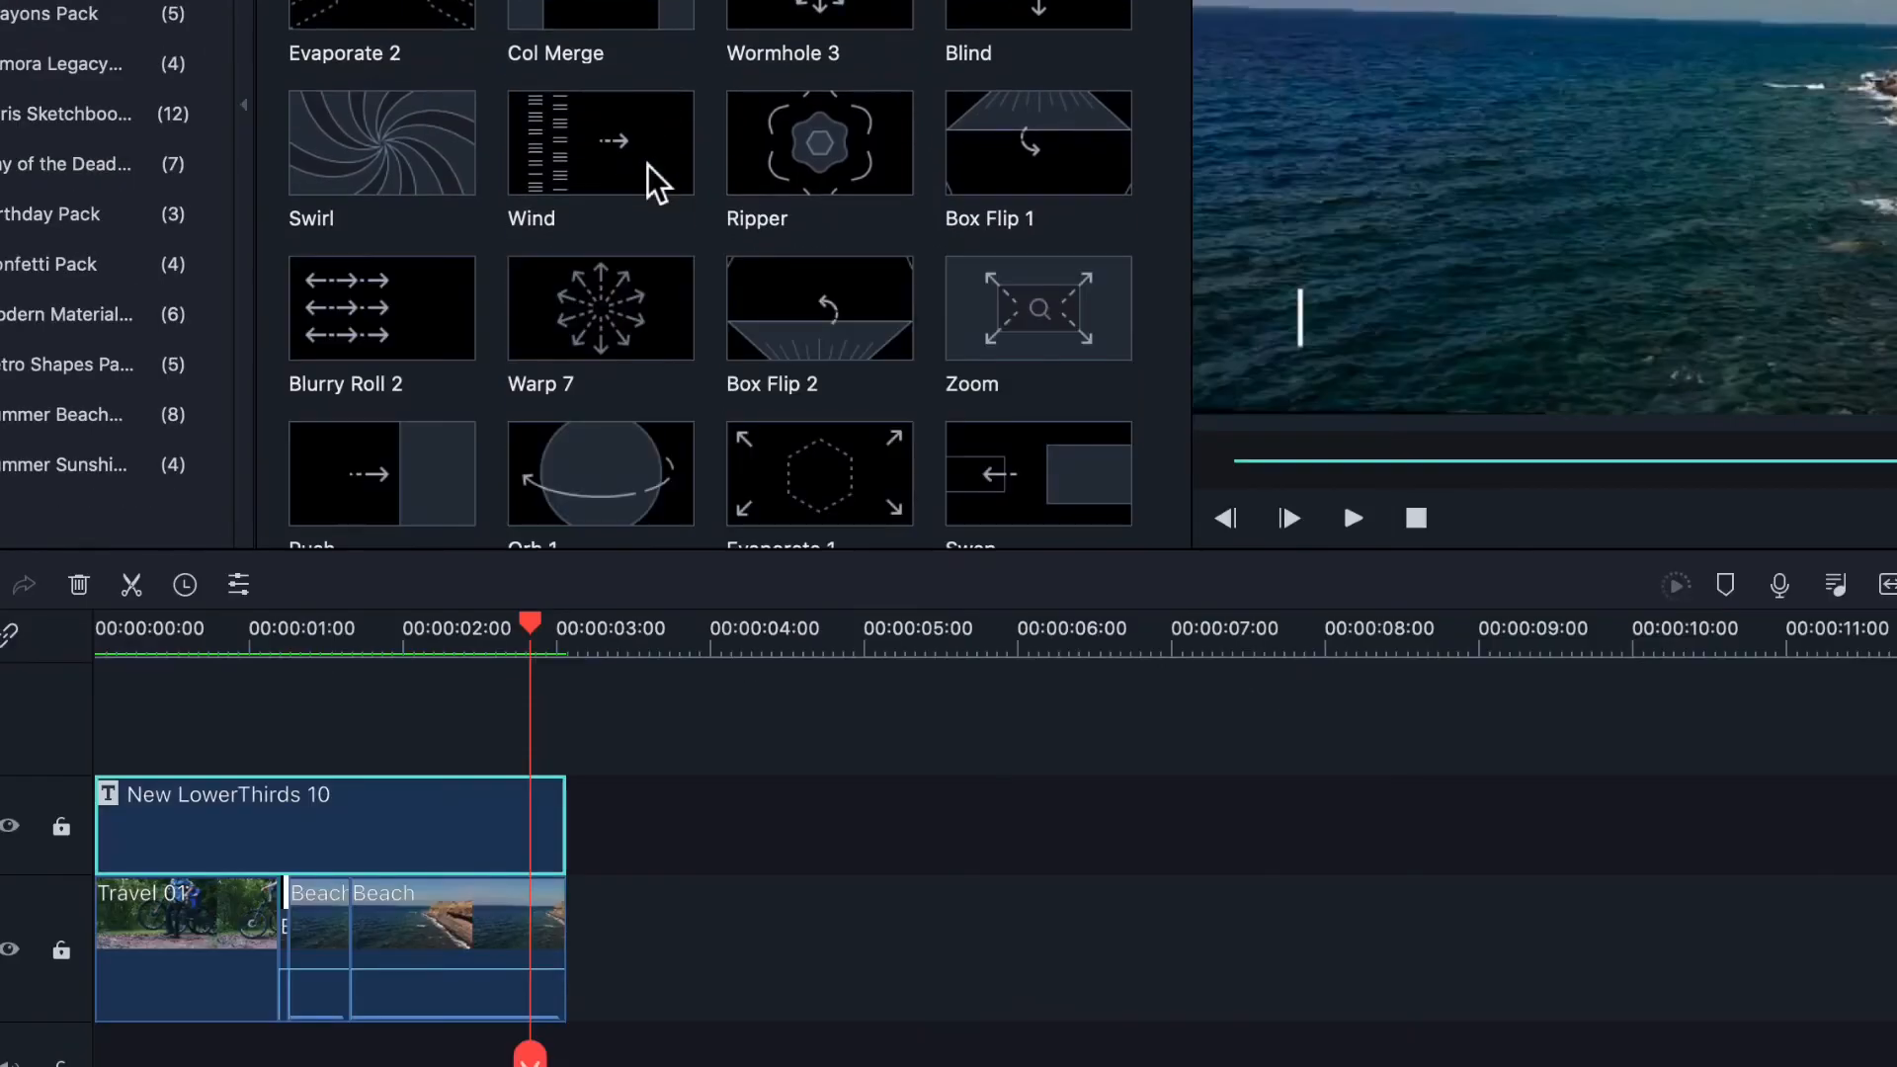
{"action": "scroll", "coordinate": [667, 176], "scroll_direction": "down", "scroll_amount": 2}
{"action": "left_click_drag", "start_coordinate": [626, 187], "coordinate": [354, 929]}
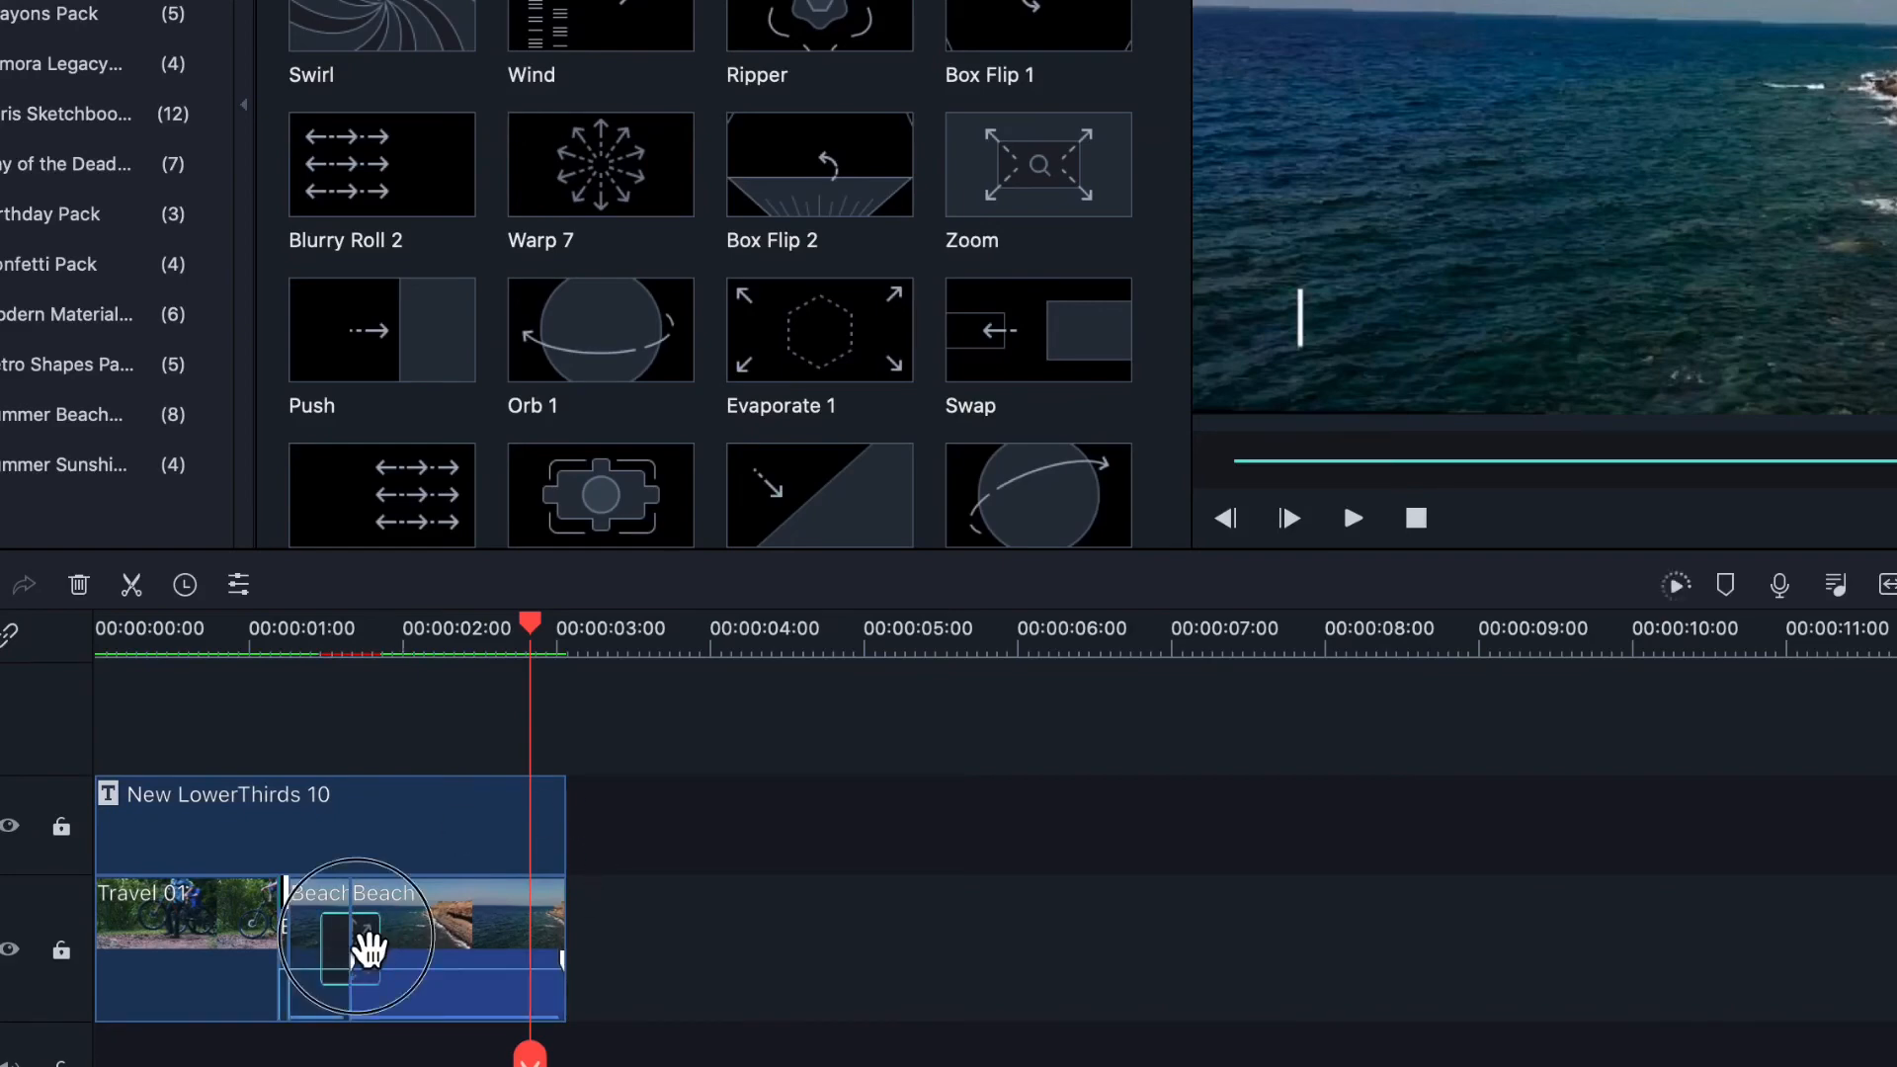
{"action": "key", "text": "Delete"}
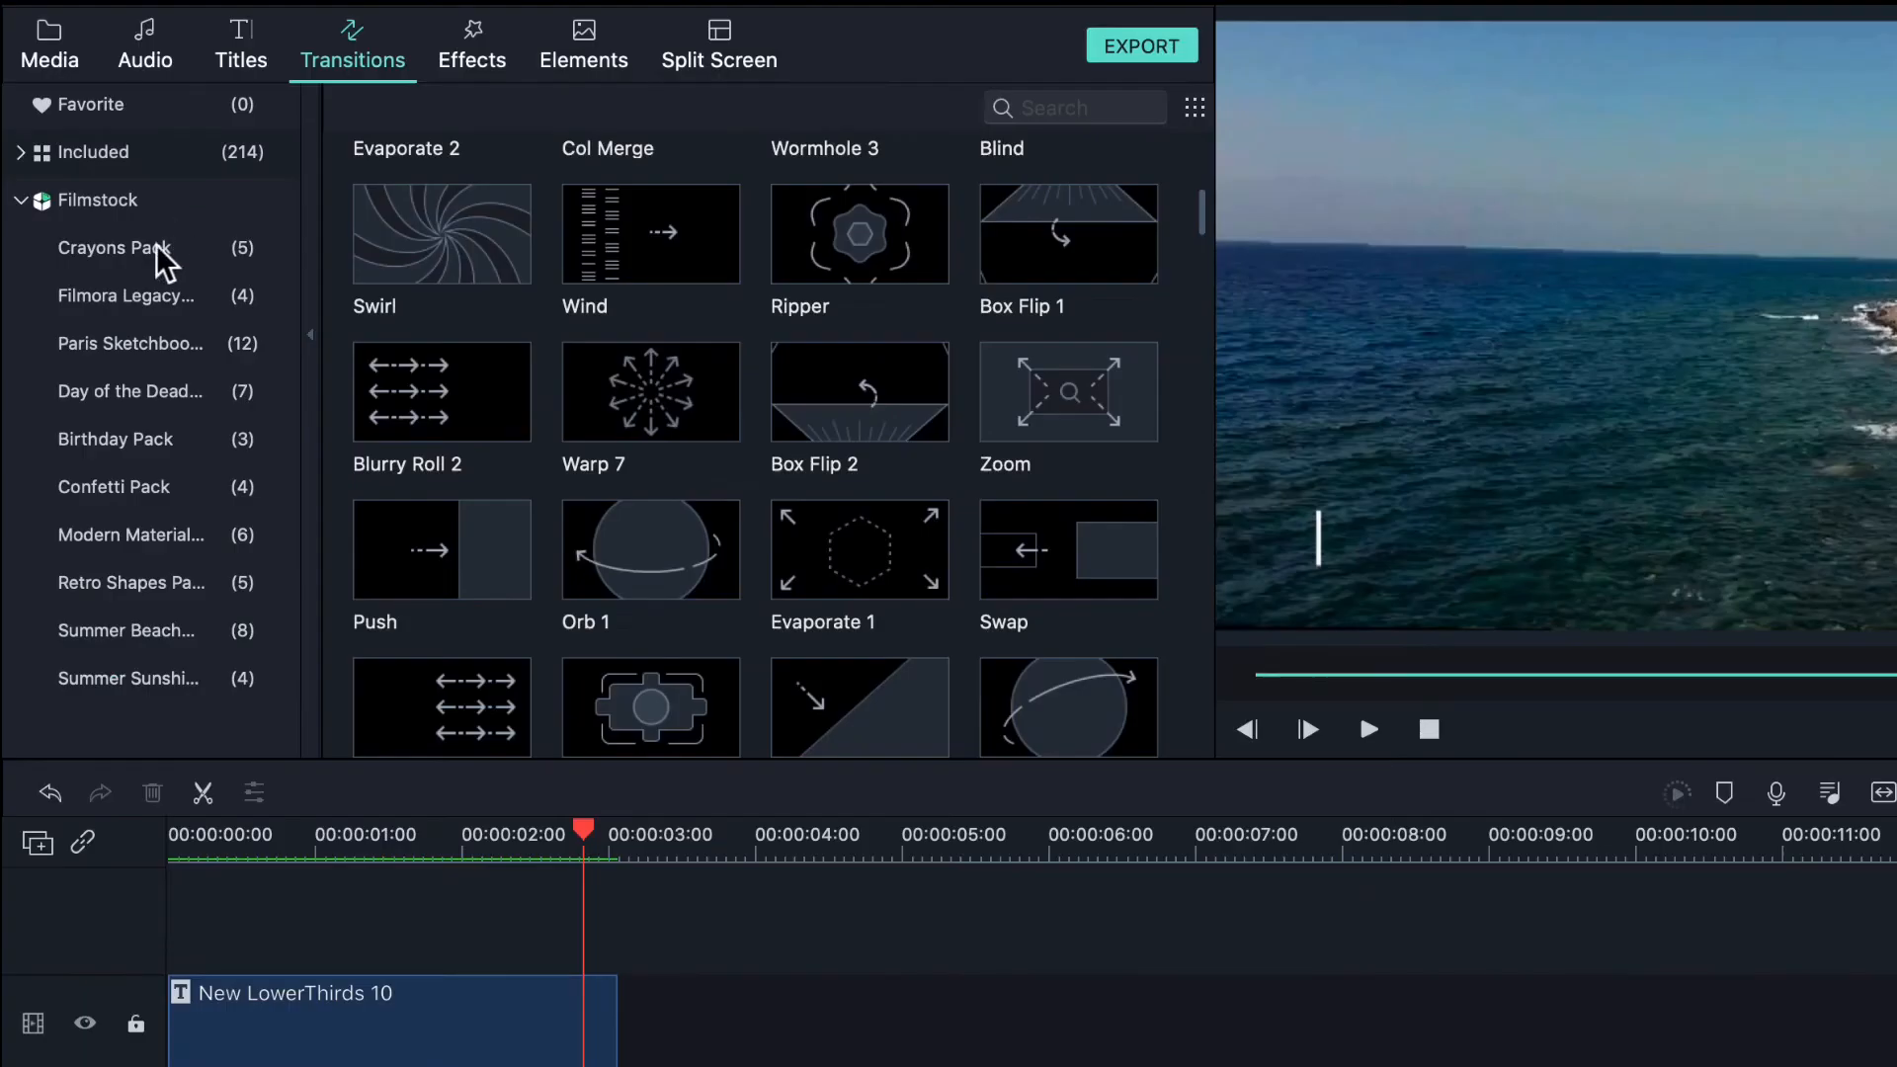
- Browse the Filmstock transition packs: Crayons, Paris Sketchbook, Legacy, Day of the Dead, Birthday, Retro Shapes
{"action": "left_click", "coordinate": [77, 20]}
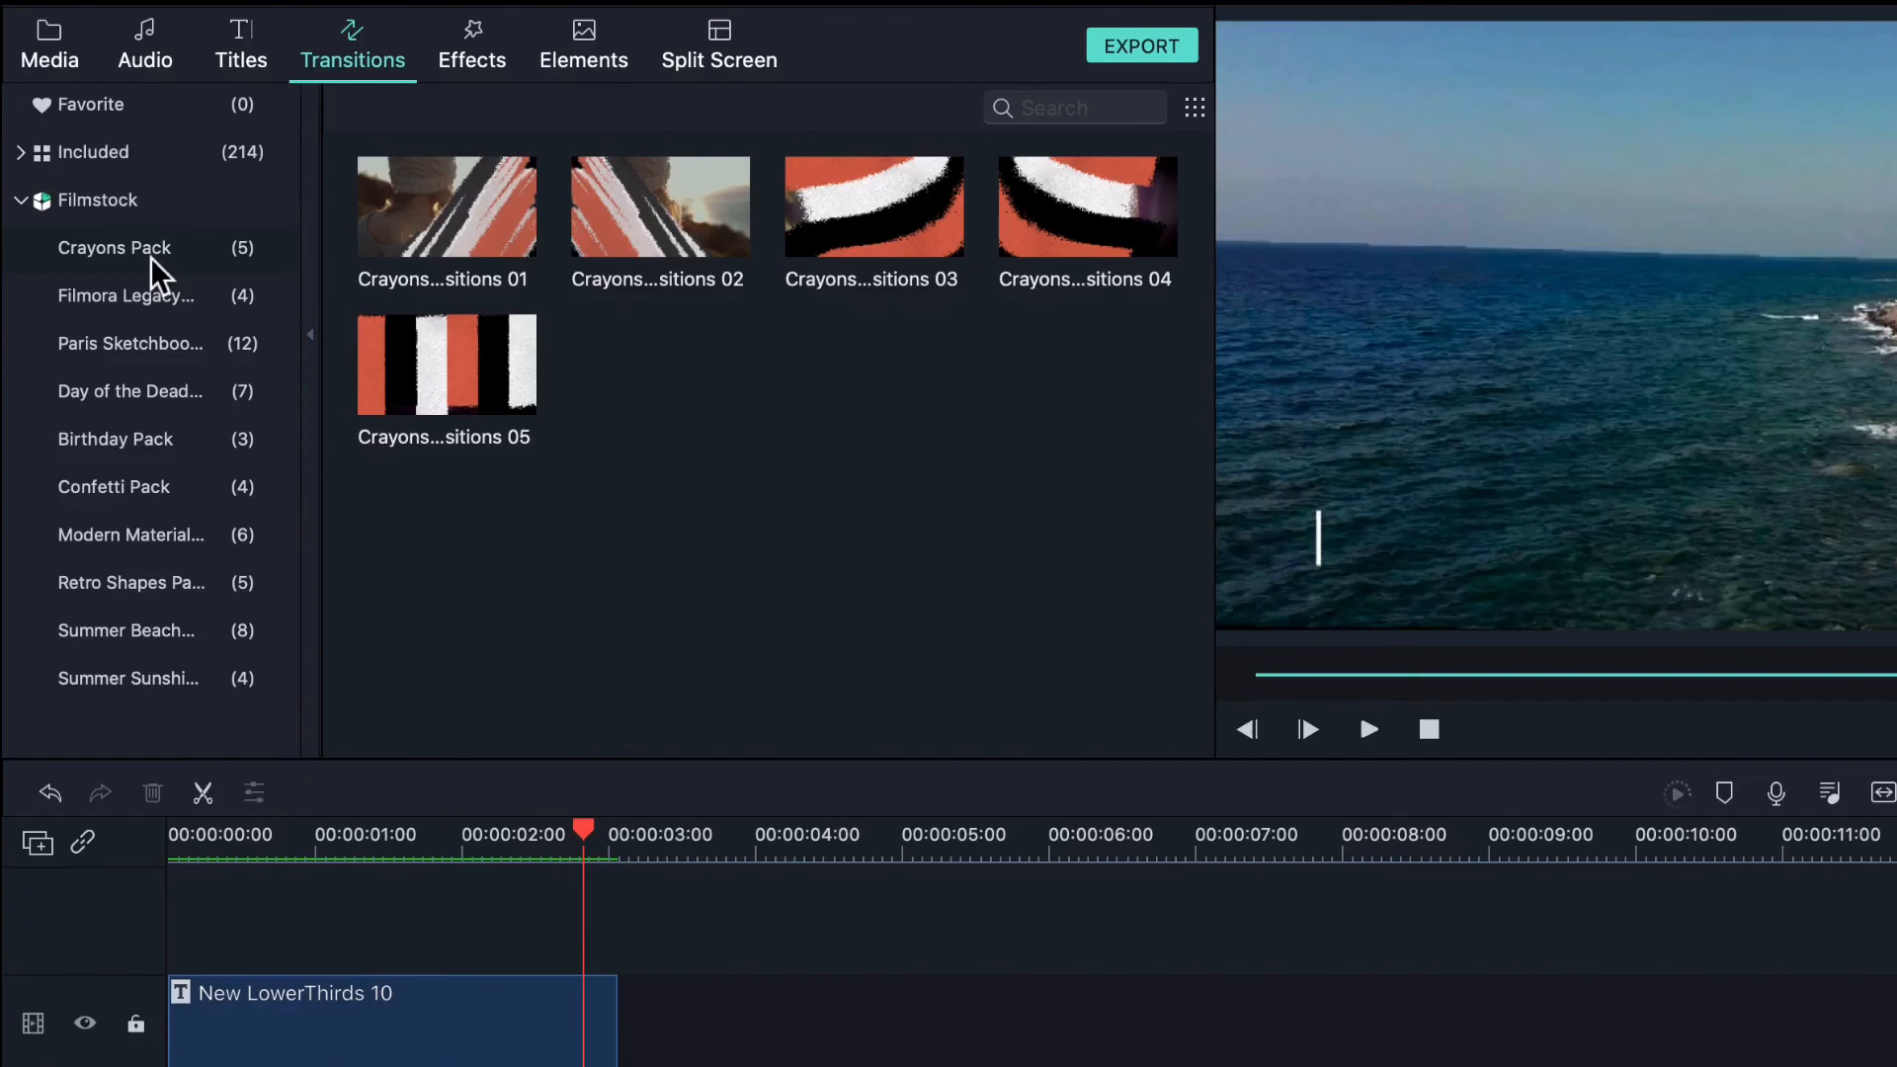
{"action": "left_click", "coordinate": [158, 348]}
{"action": "left_click", "coordinate": [138, 255]}
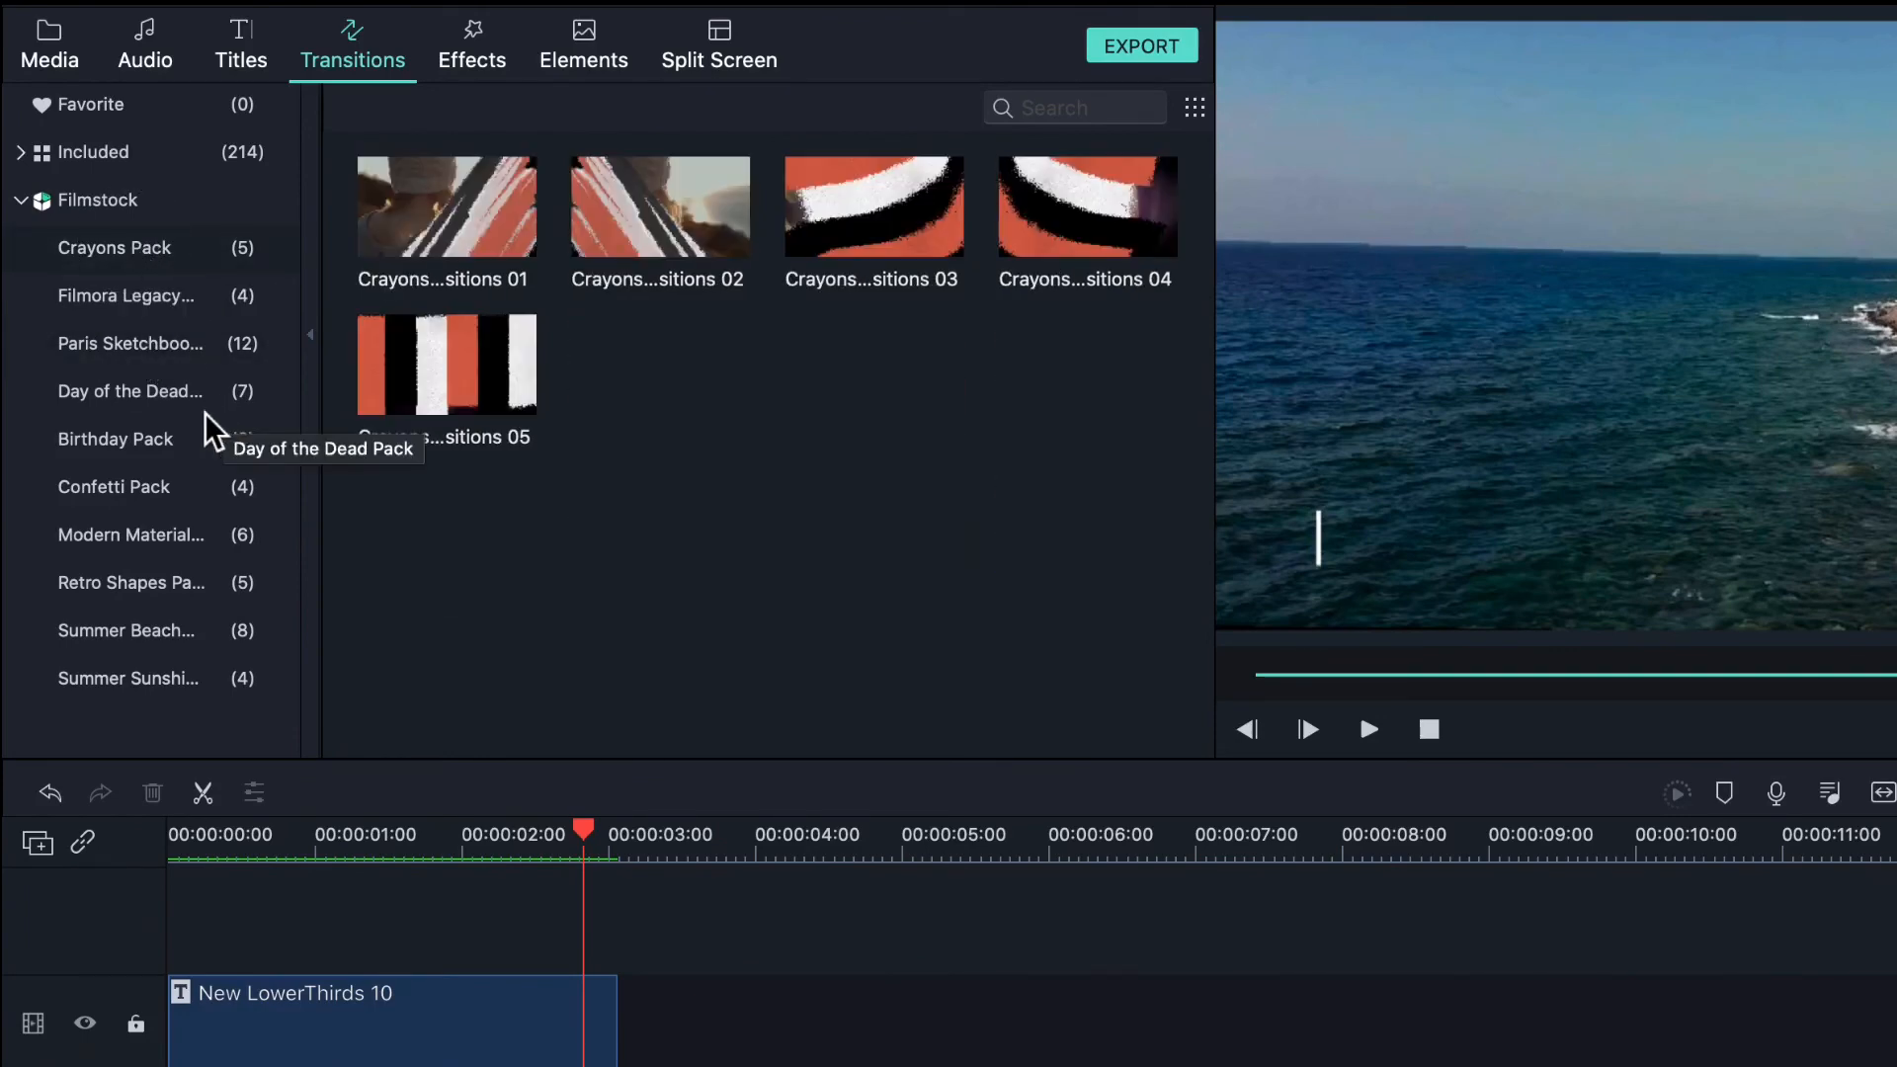
{"action": "left_click", "coordinate": [163, 296]}
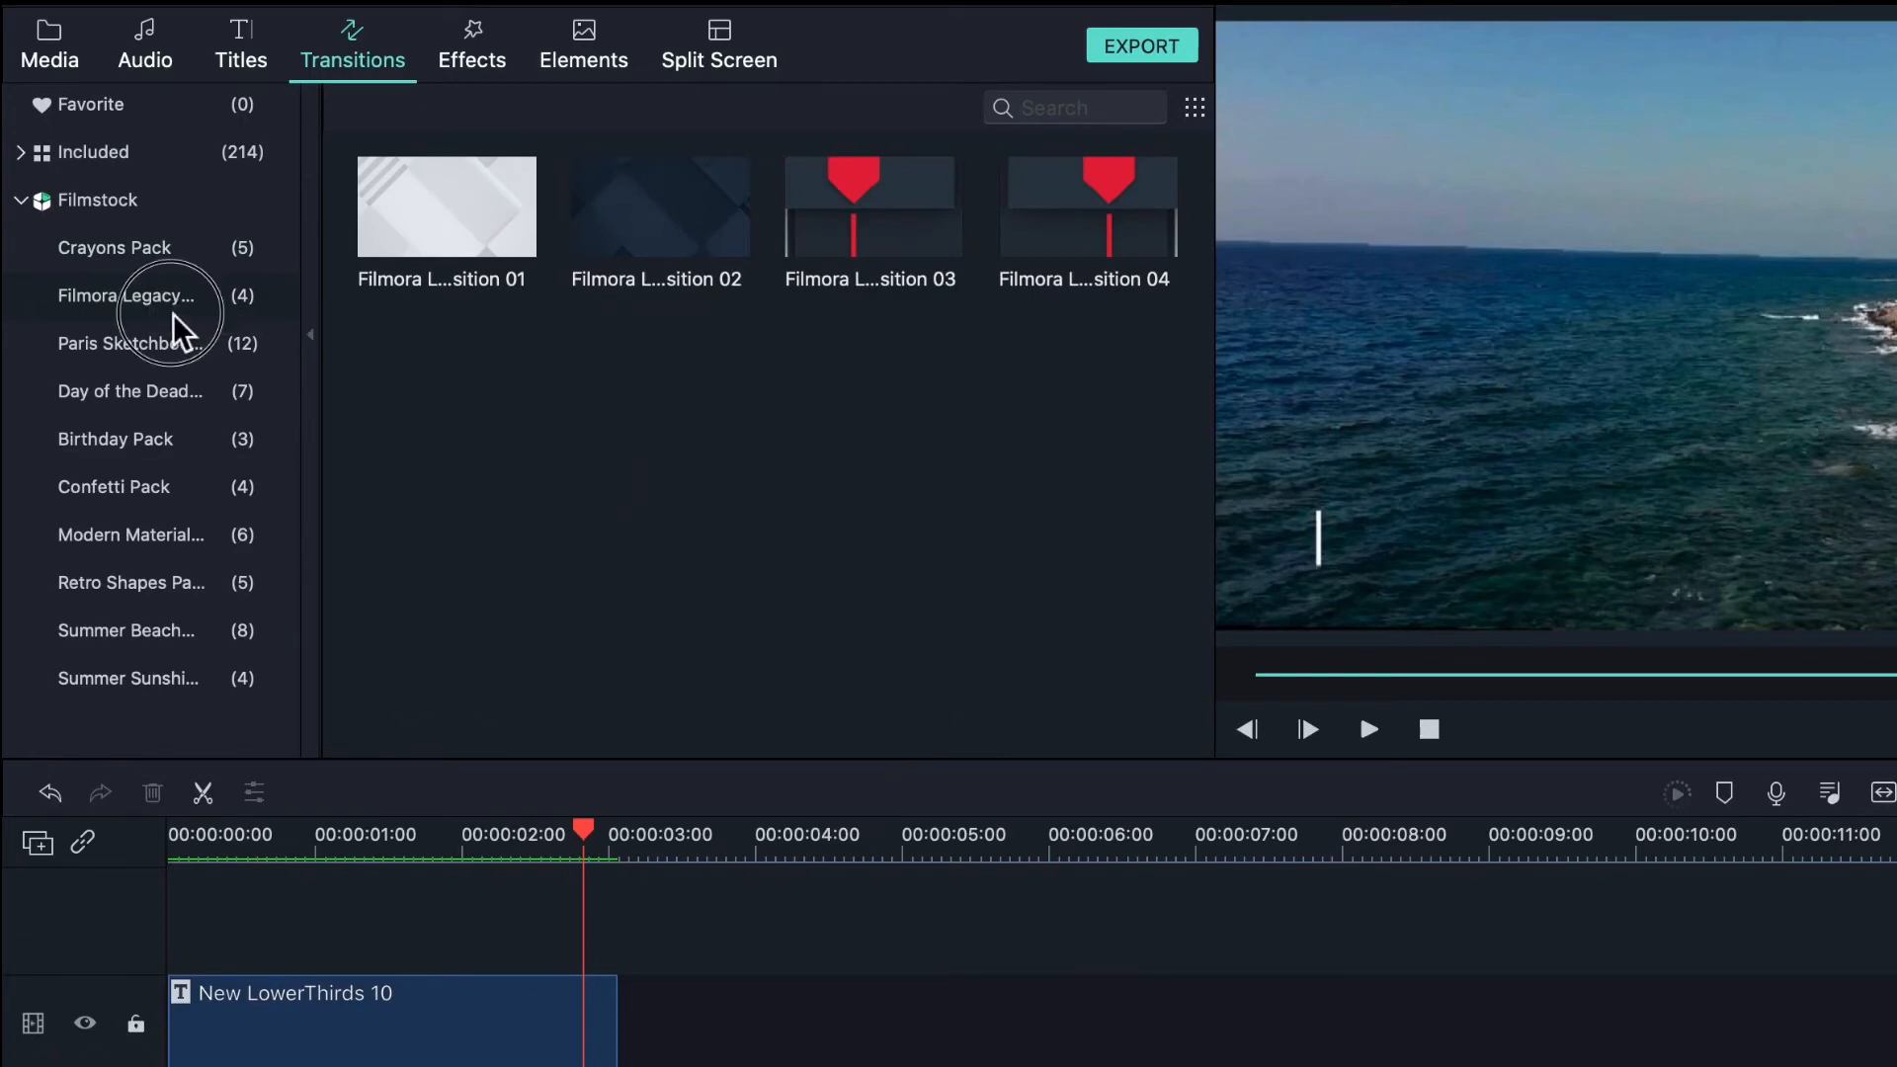
{"action": "left_click", "coordinate": [262, 344]}
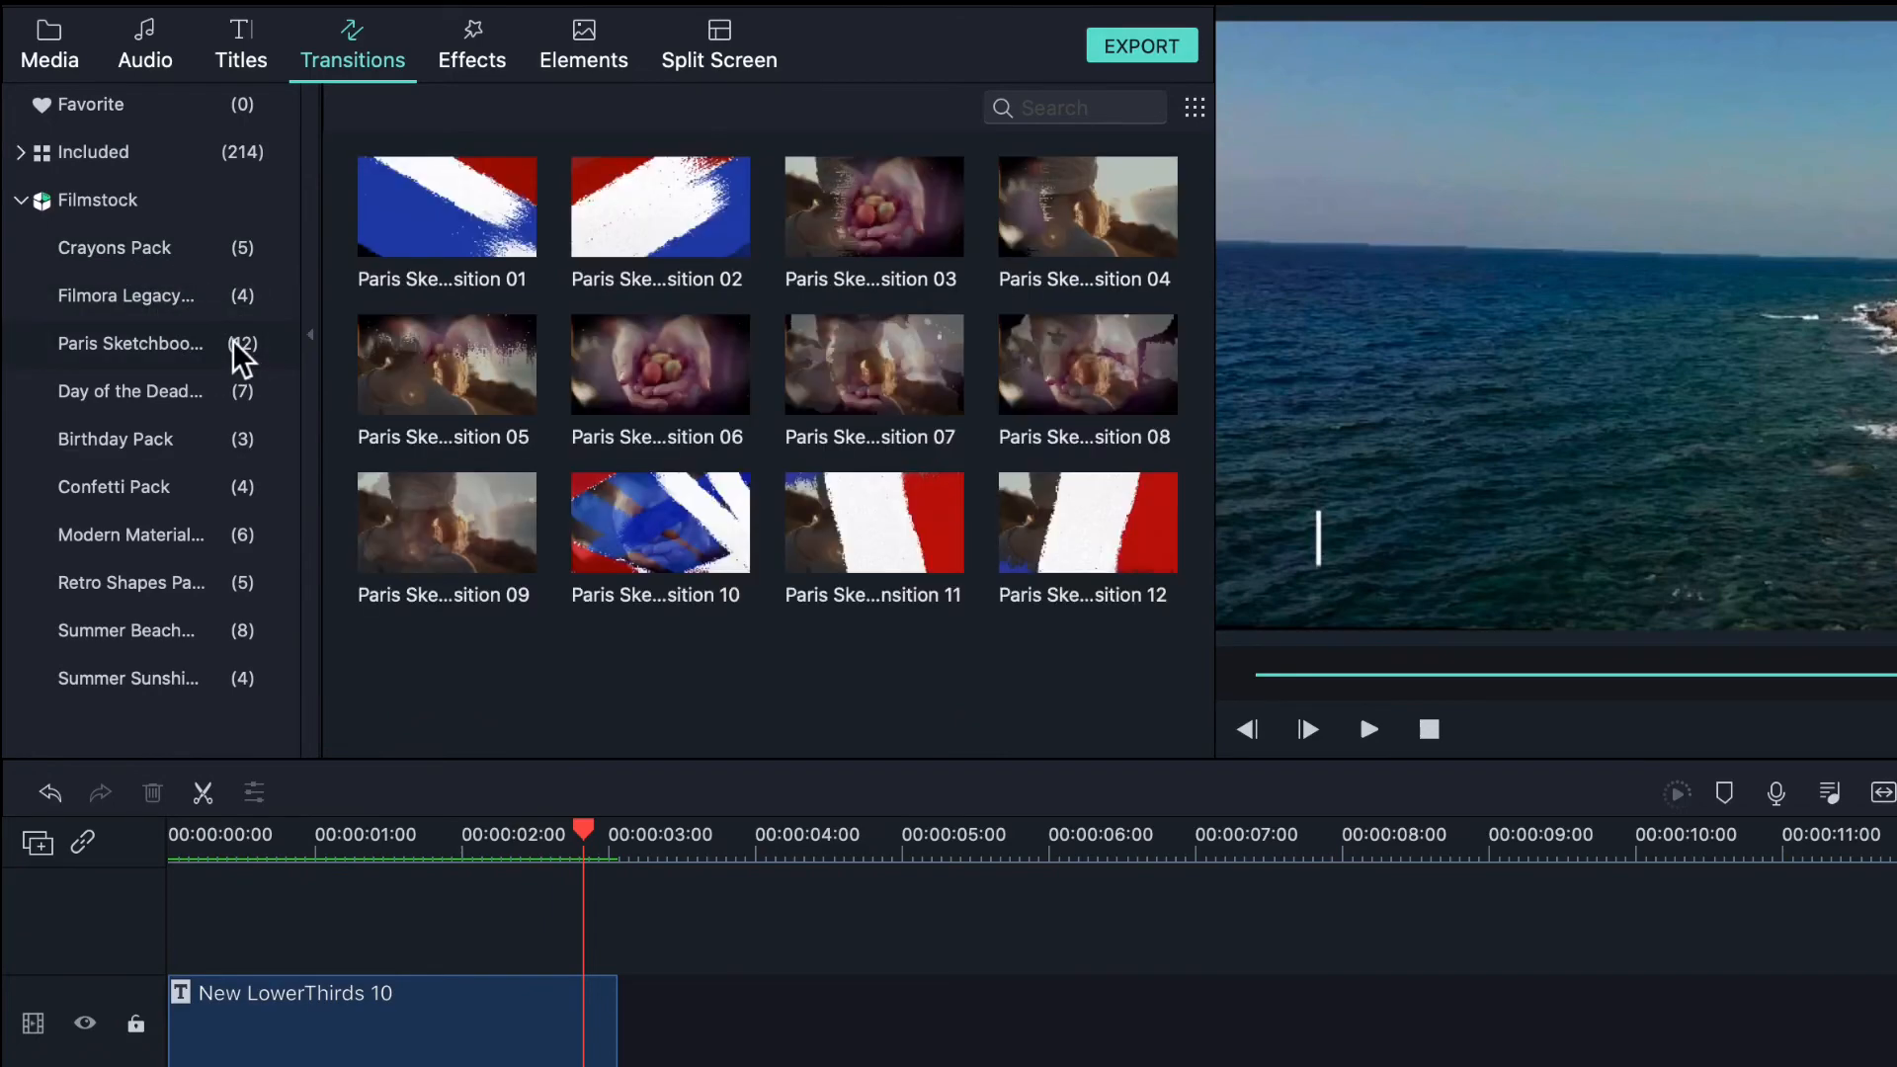
{"action": "left_click", "coordinate": [208, 400]}
{"action": "left_click", "coordinate": [199, 458]}
{"action": "left_click", "coordinate": [138, 541]}
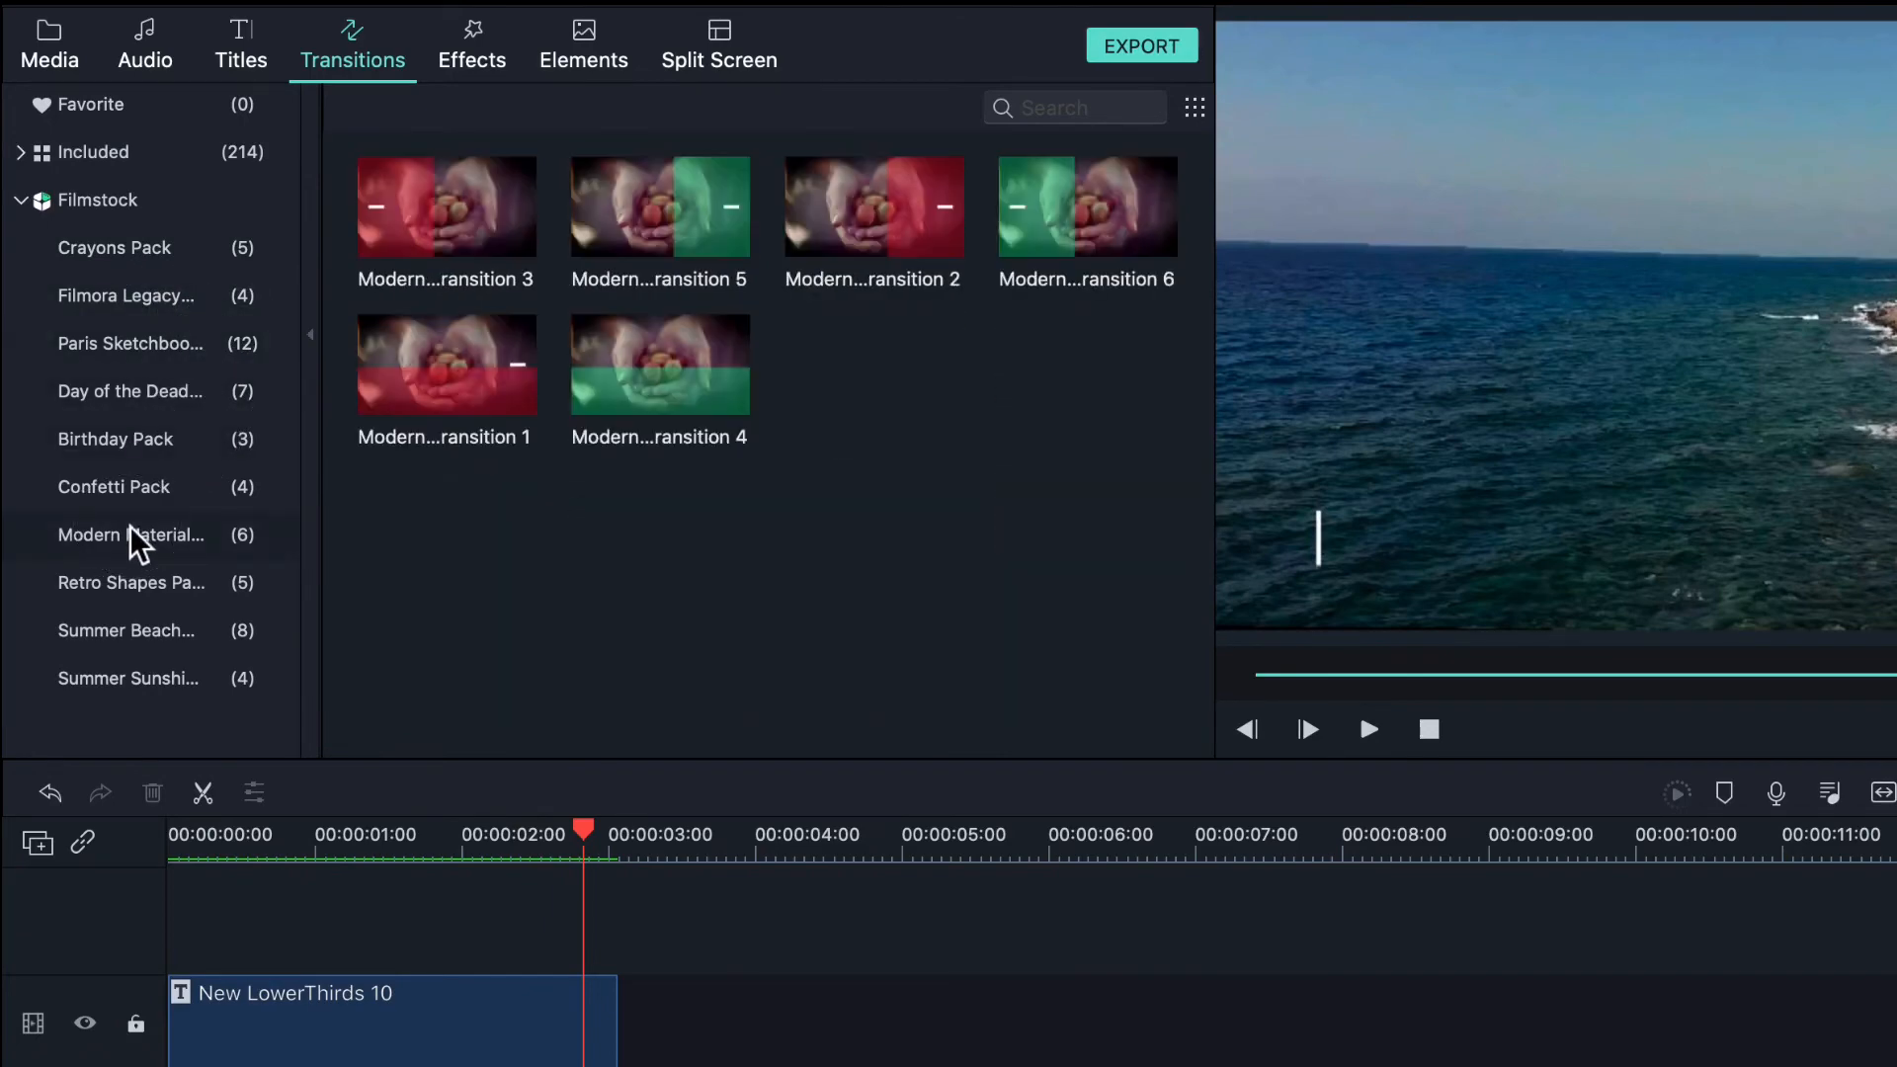
{"action": "left_click", "coordinate": [140, 583]}
{"action": "left_click", "coordinate": [143, 405]}
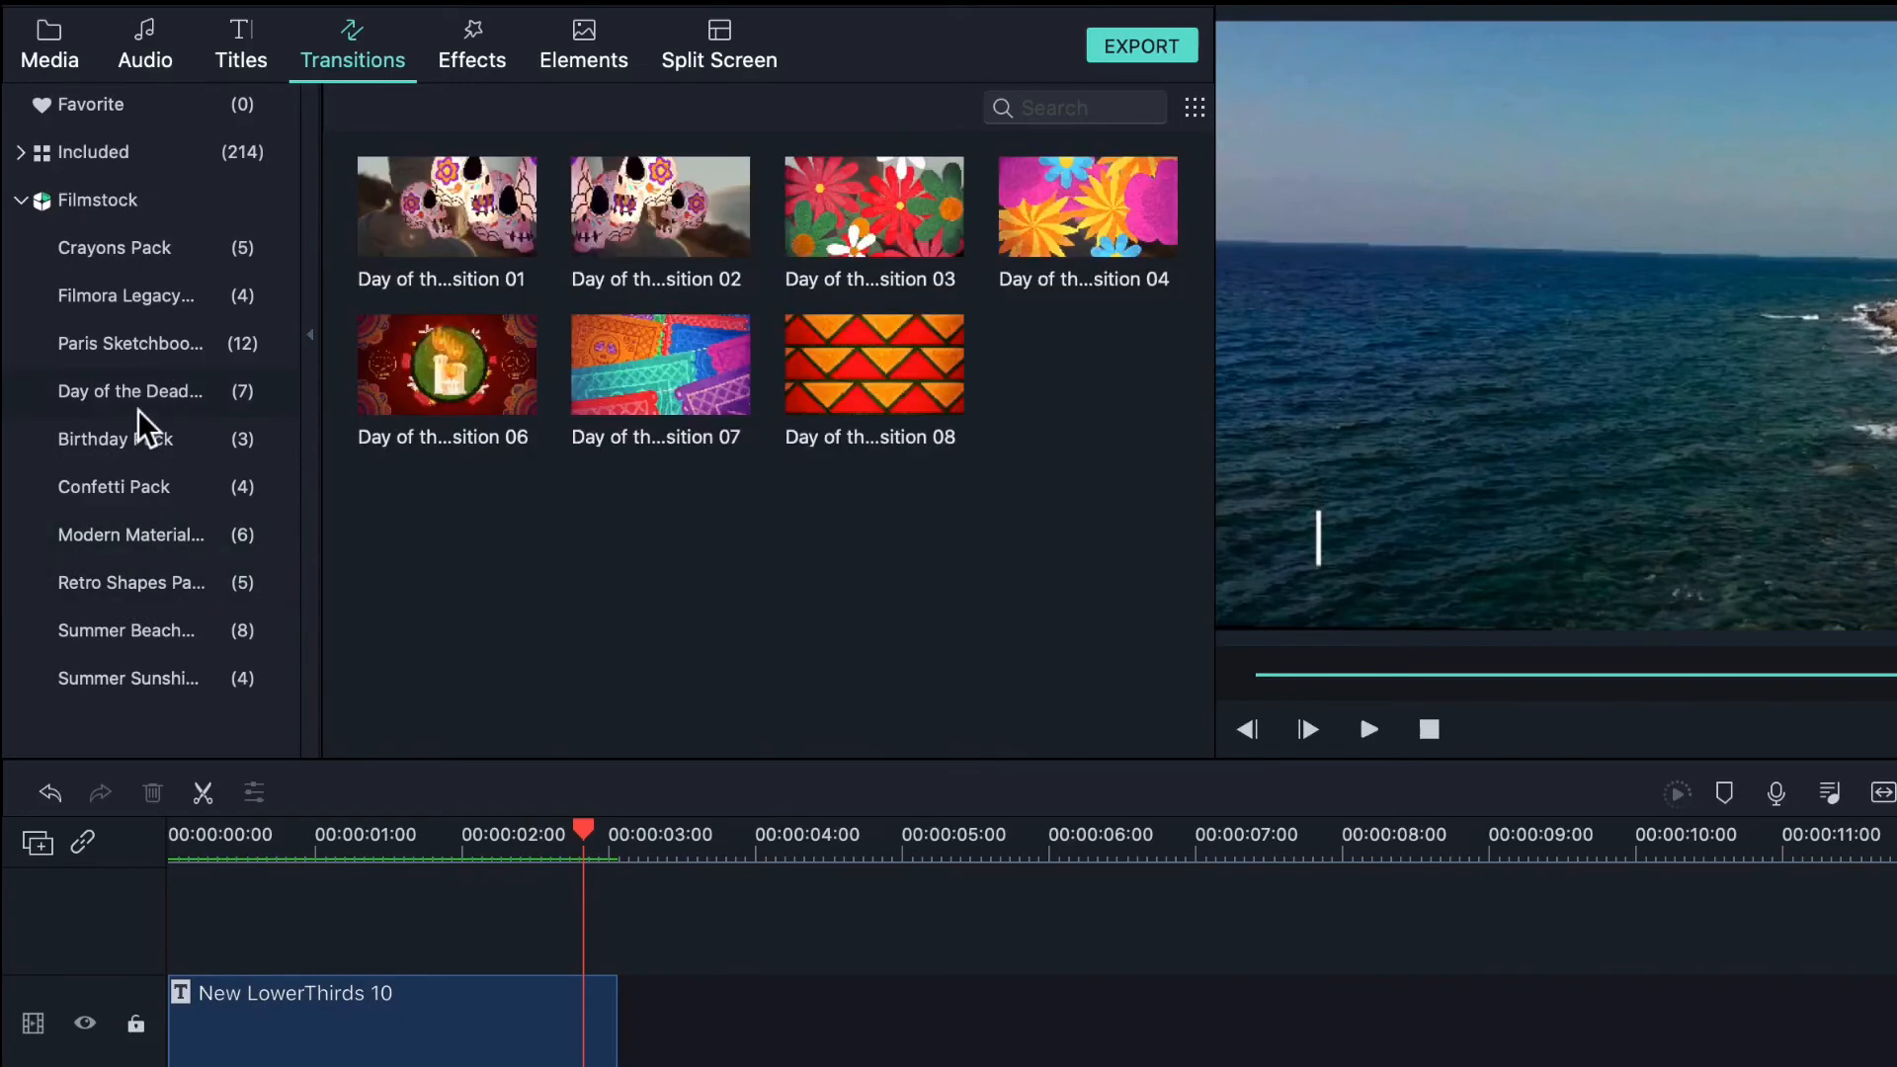
{"action": "left_click", "coordinate": [143, 351]}
{"action": "left_click", "coordinate": [144, 298]}
{"action": "left_click", "coordinate": [145, 251]}
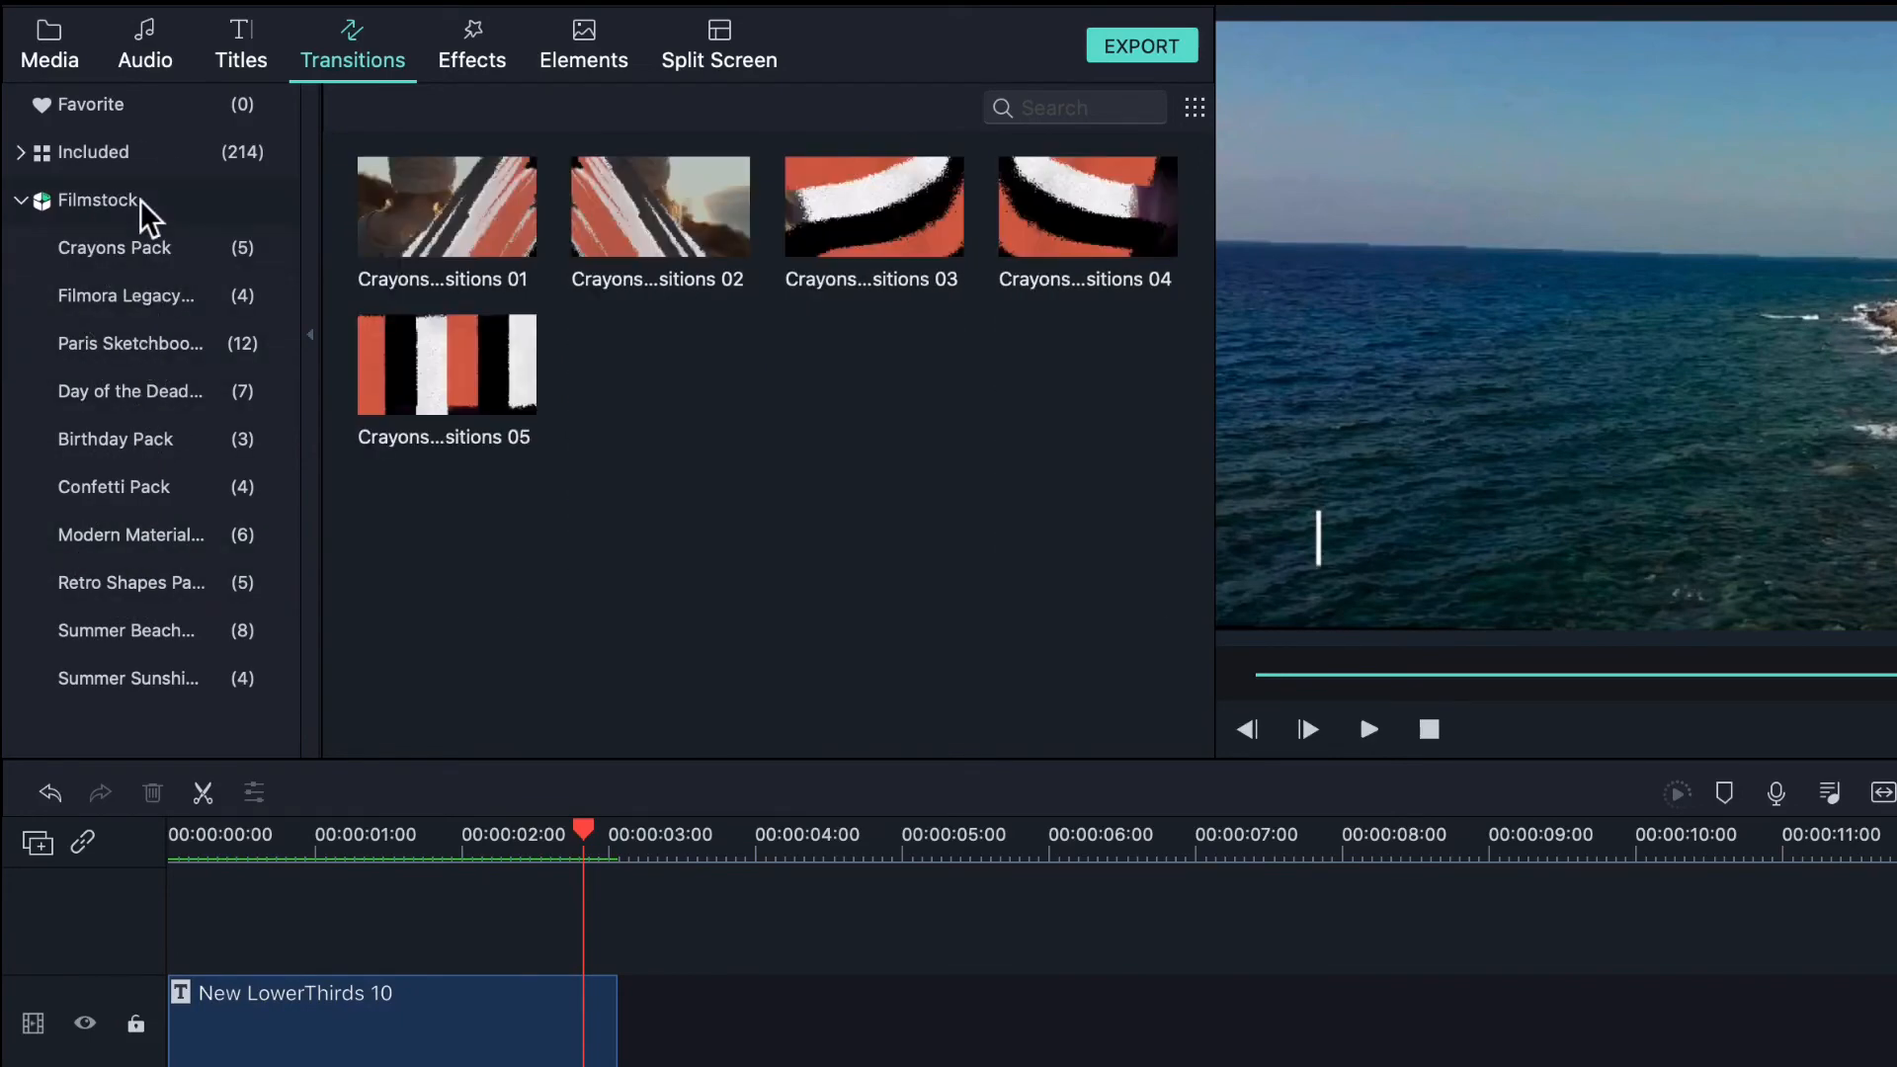
{"action": "left_click", "coordinate": [145, 209]}
{"action": "left_click", "coordinate": [143, 589]}
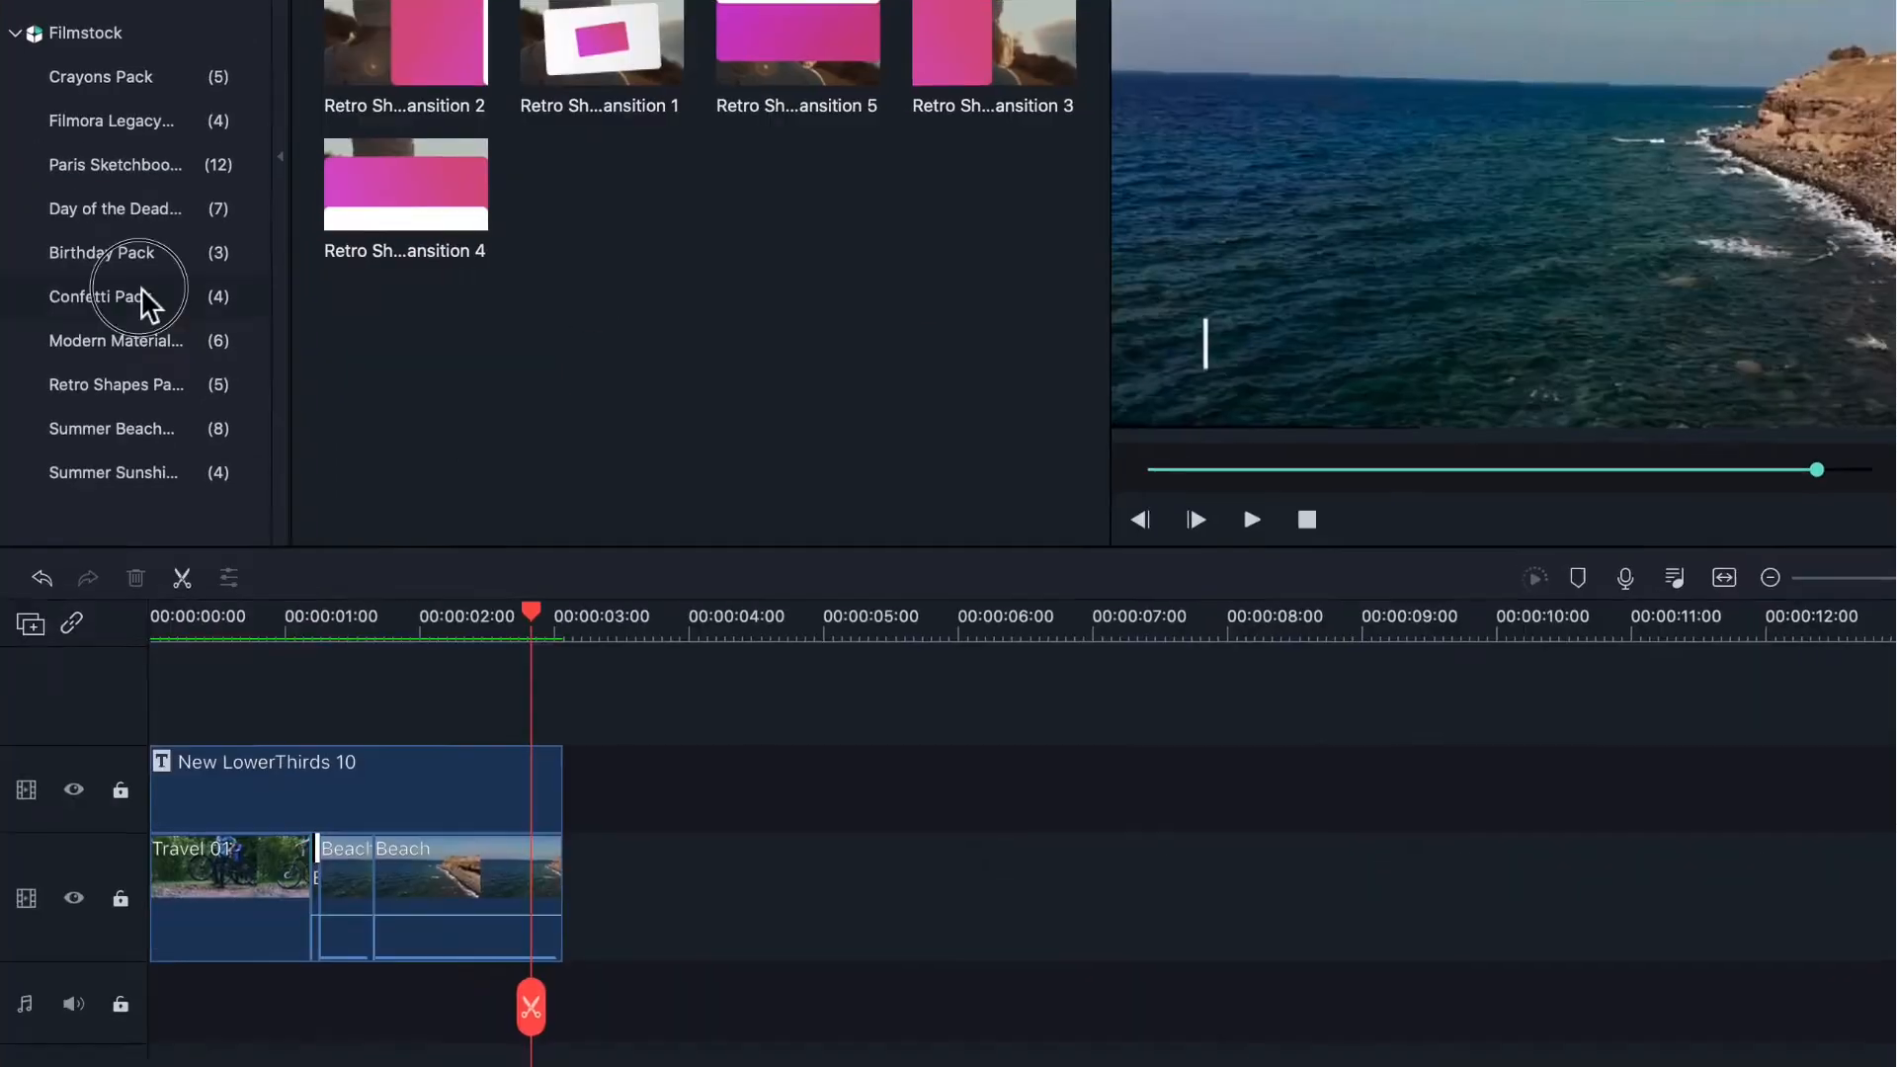
- Drop a Confetti Pack transition between Travel 01 and Beach and preview it
{"action": "left_click", "coordinate": [114, 487]}
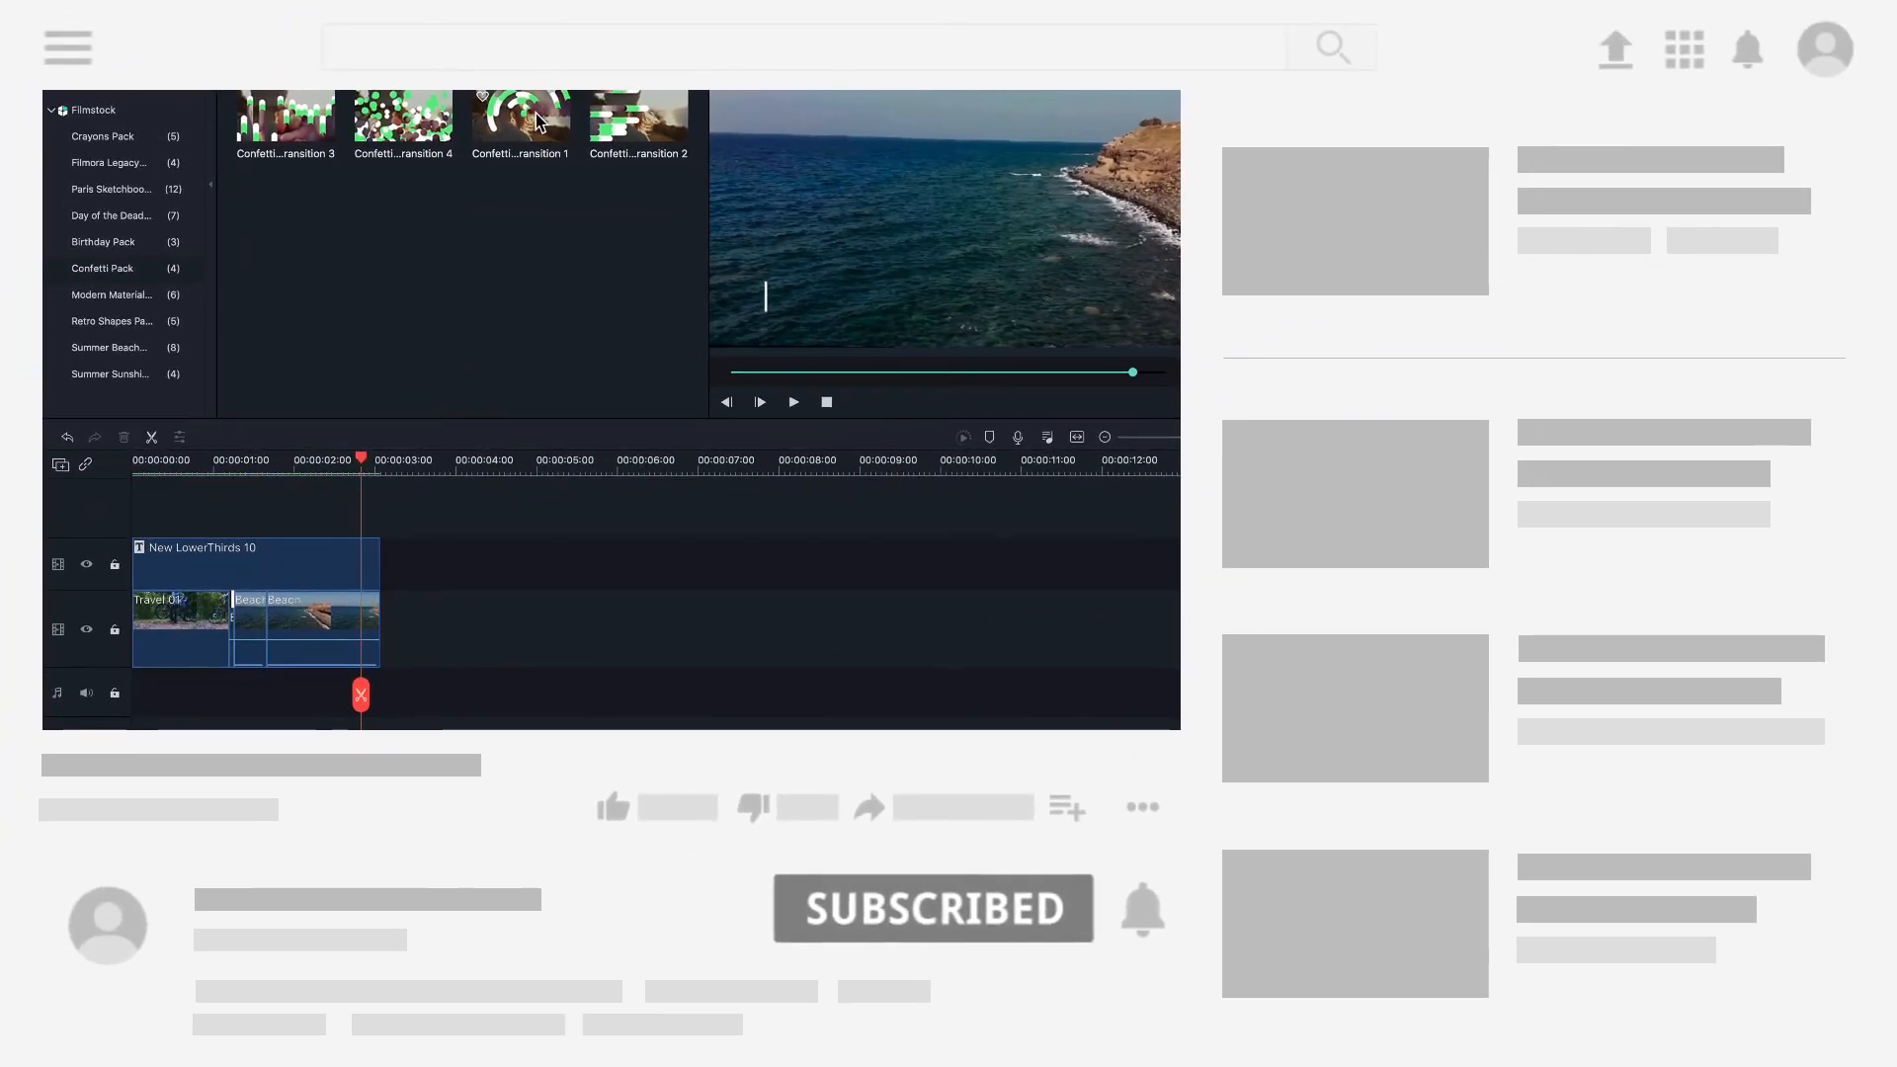
{"action": "left_click_drag", "start_coordinate": [542, 114], "coordinate": [282, 653]}
{"action": "left_click", "coordinate": [1009, 373]}
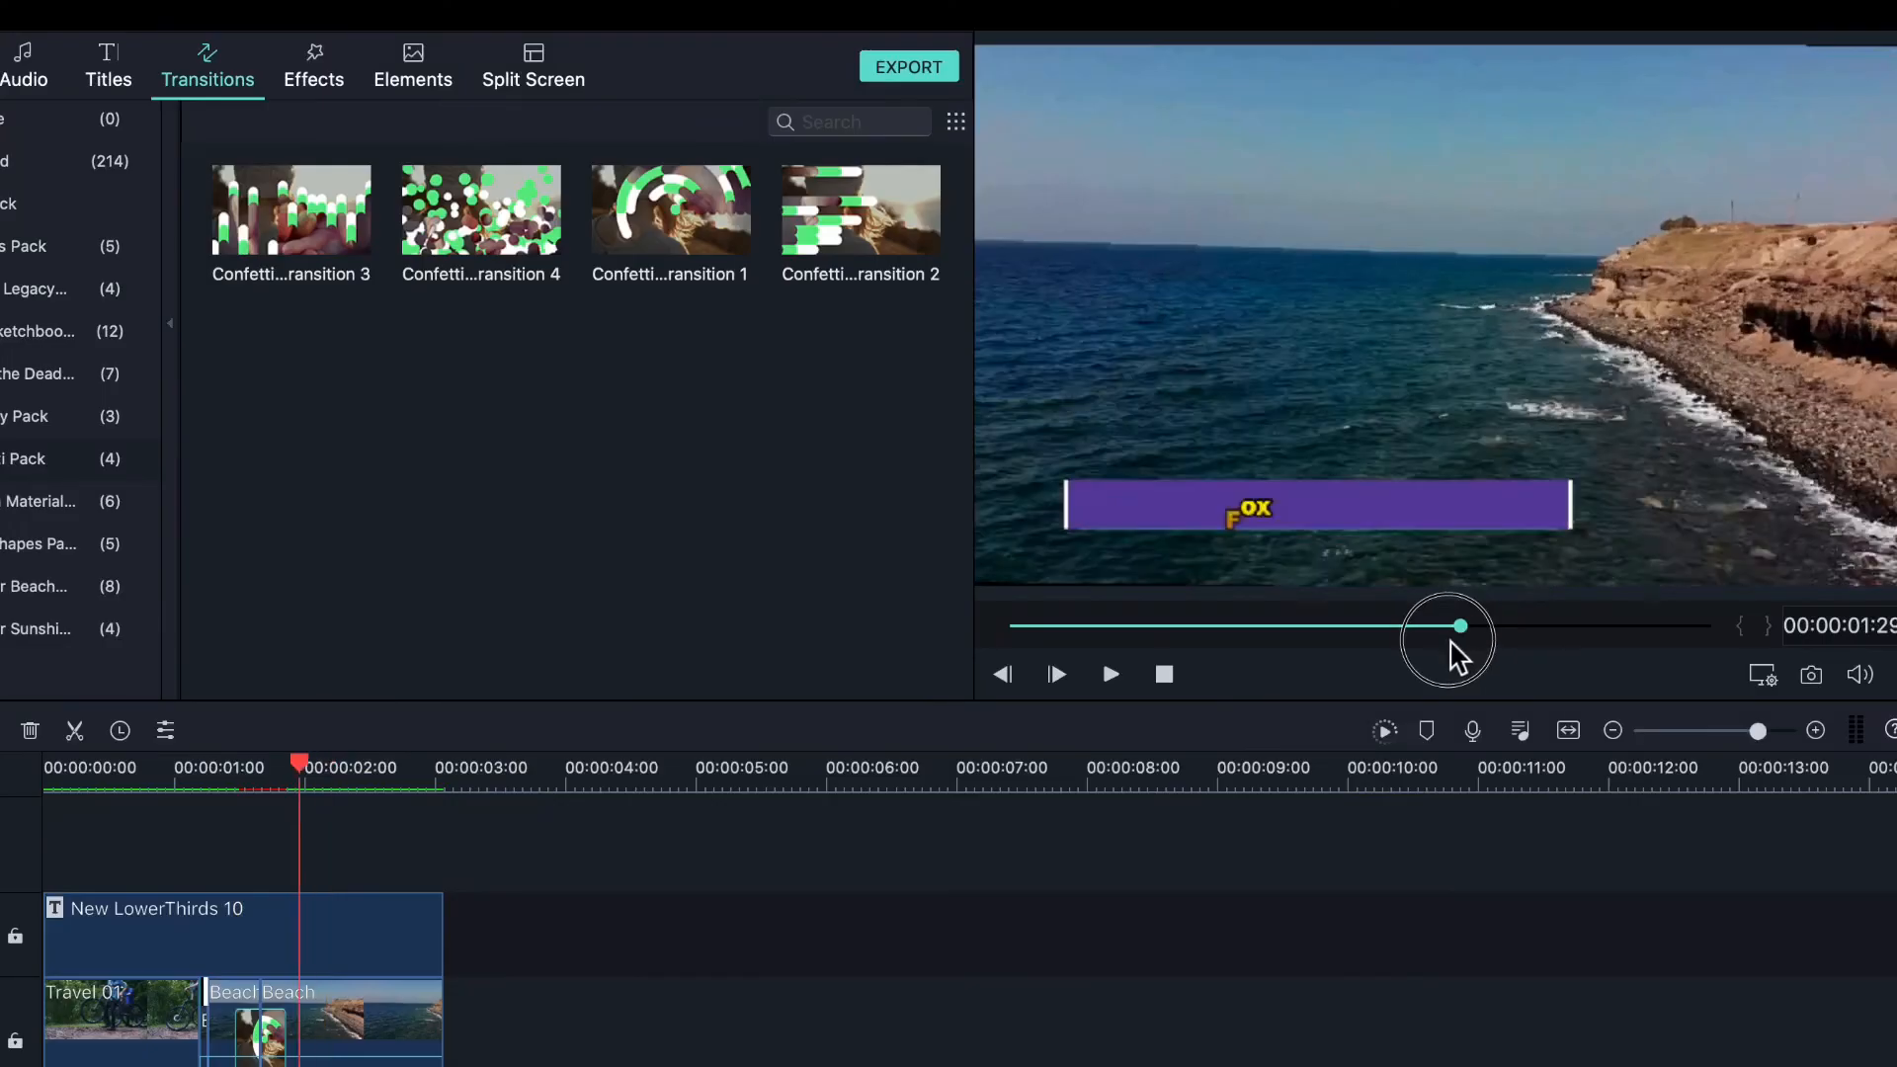
{"action": "left_click_drag", "start_coordinate": [1458, 655], "coordinate": [1149, 669]}
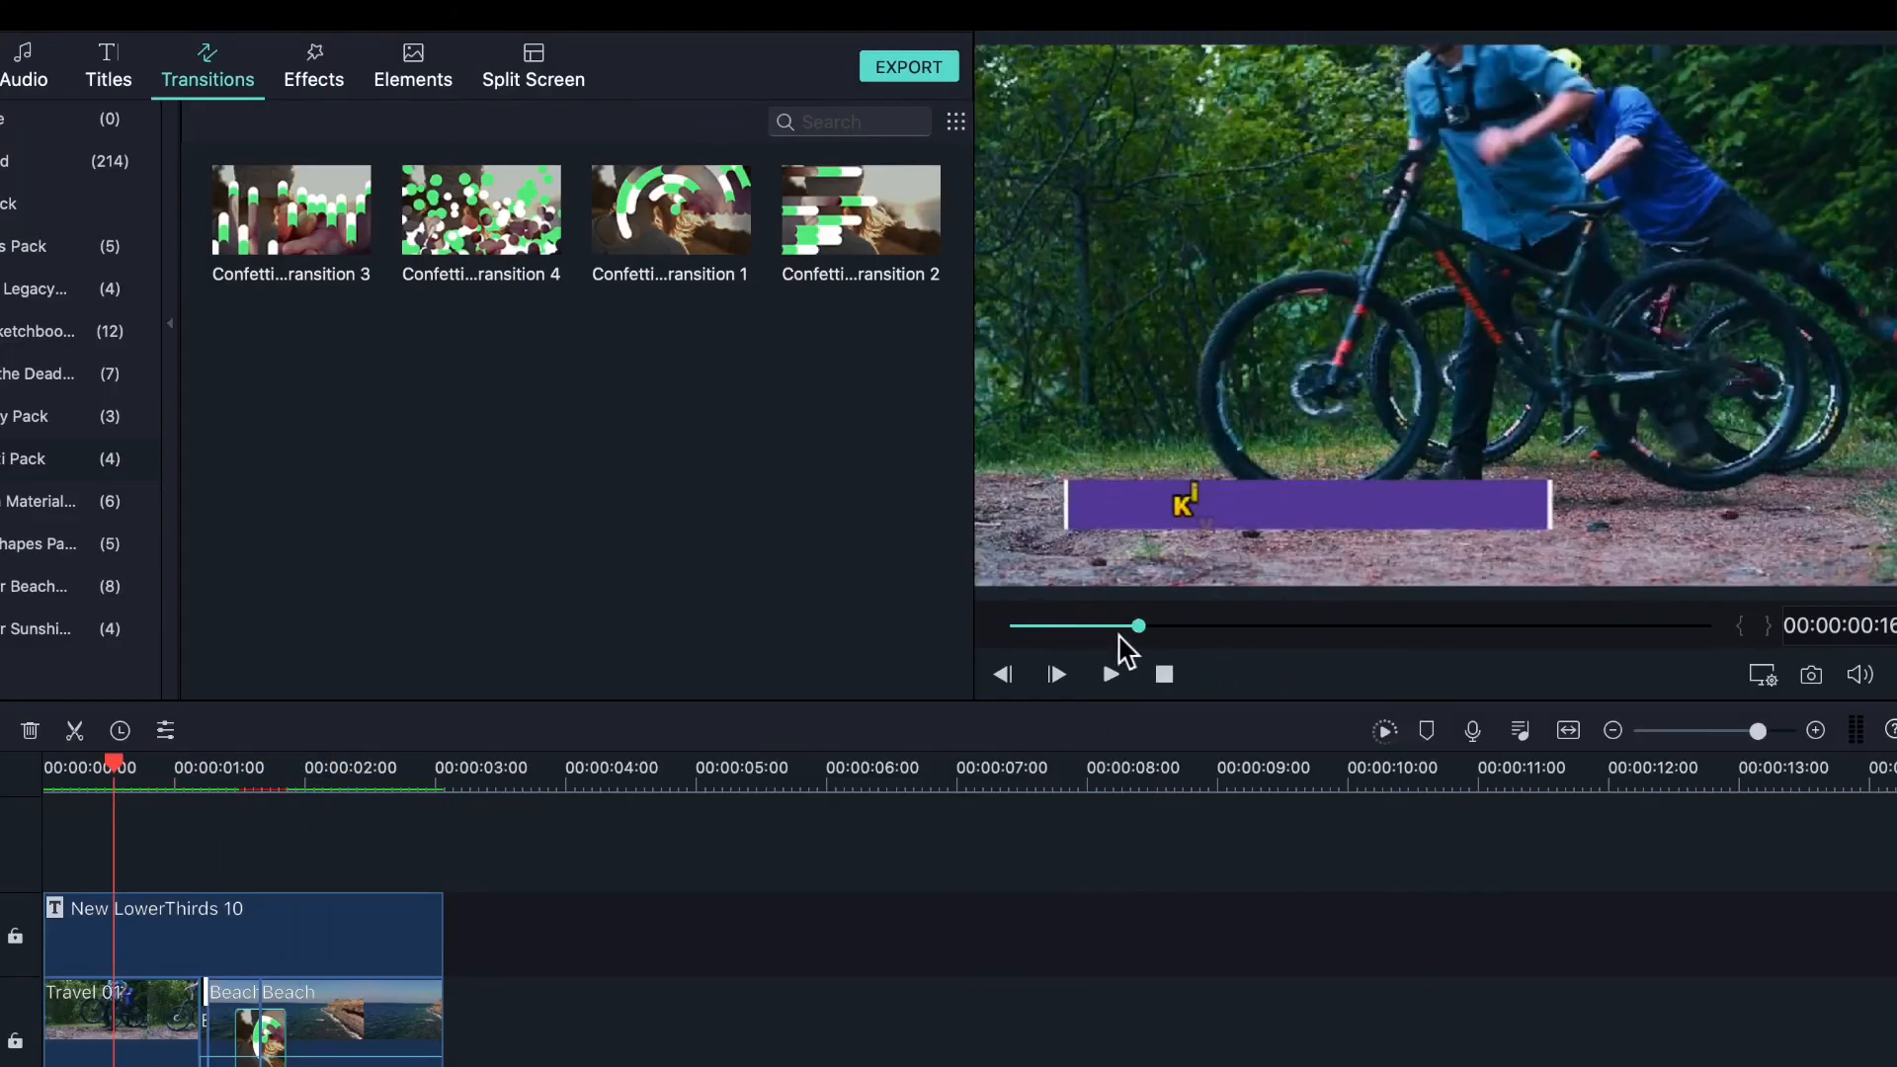
{"action": "left_click", "coordinate": [1111, 674]}
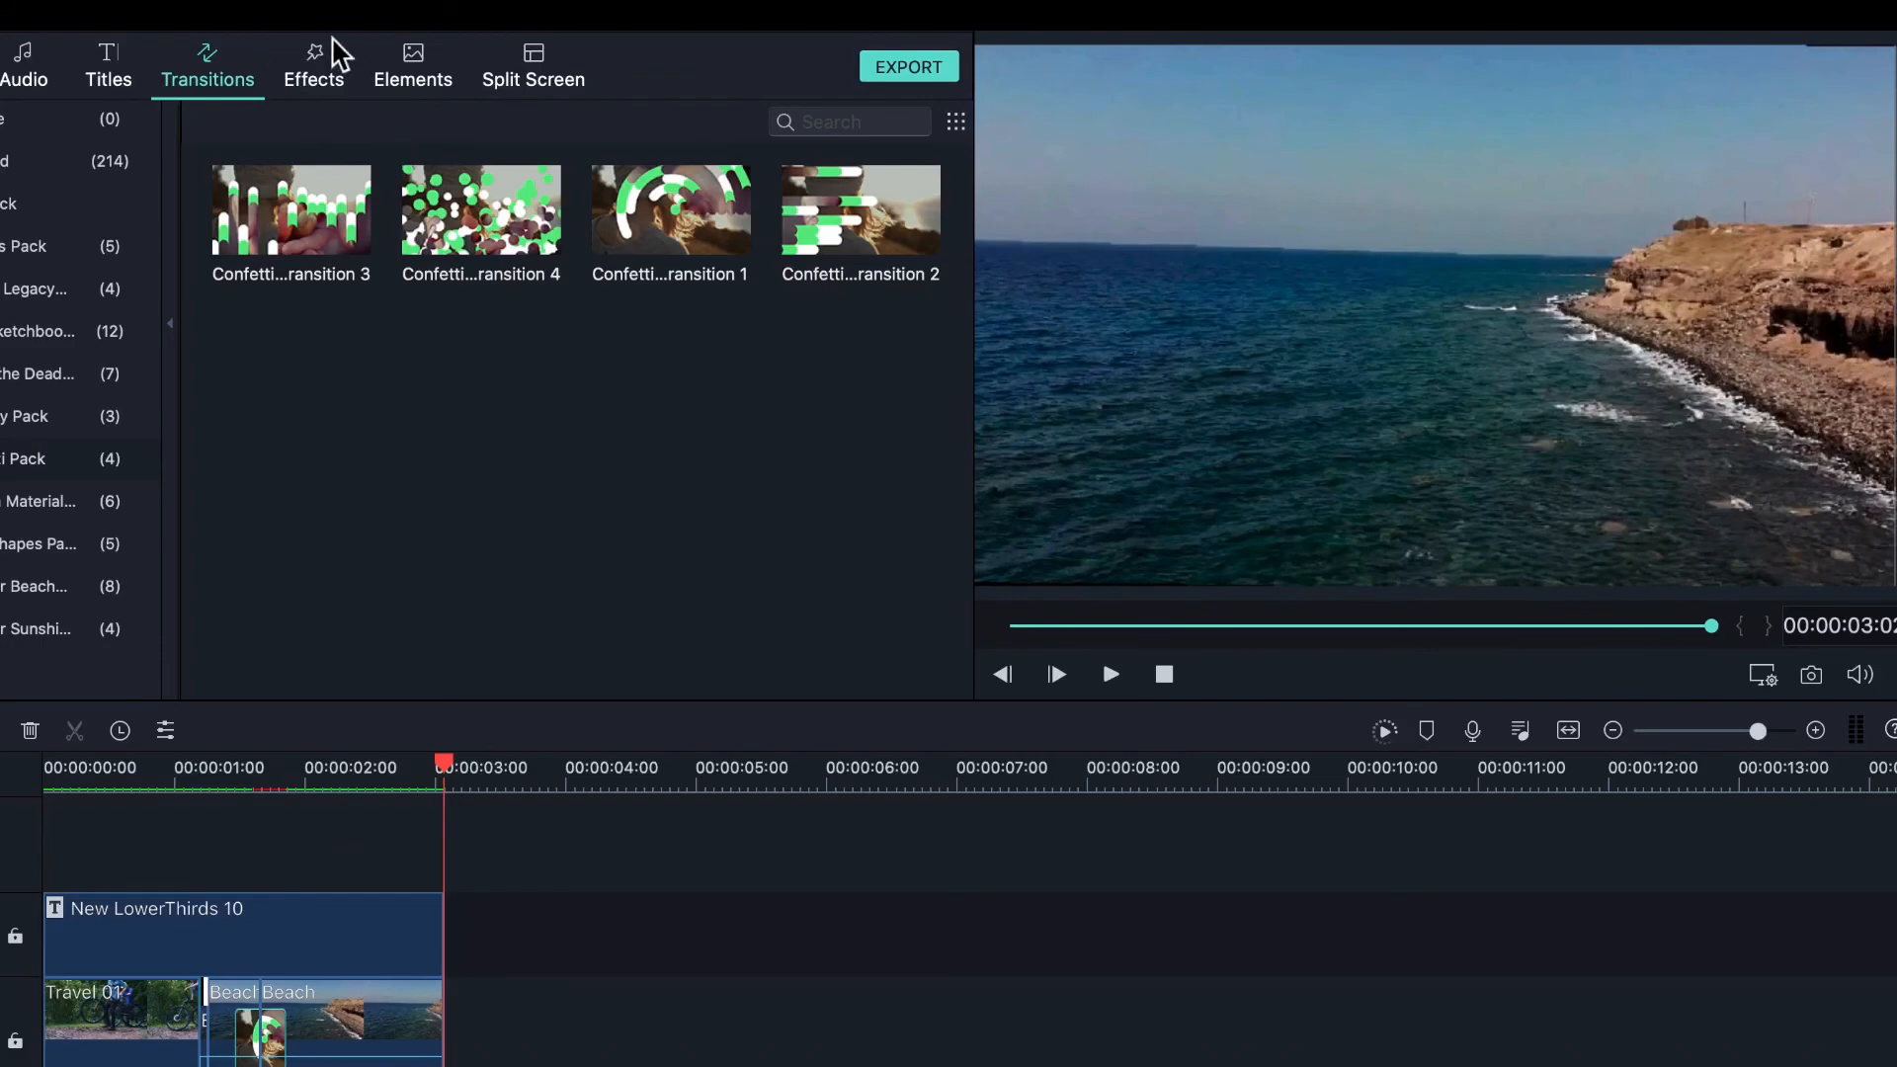
- Scroll through the Effects library looking for a suitable effect
{"action": "left_click", "coordinate": [314, 79]}
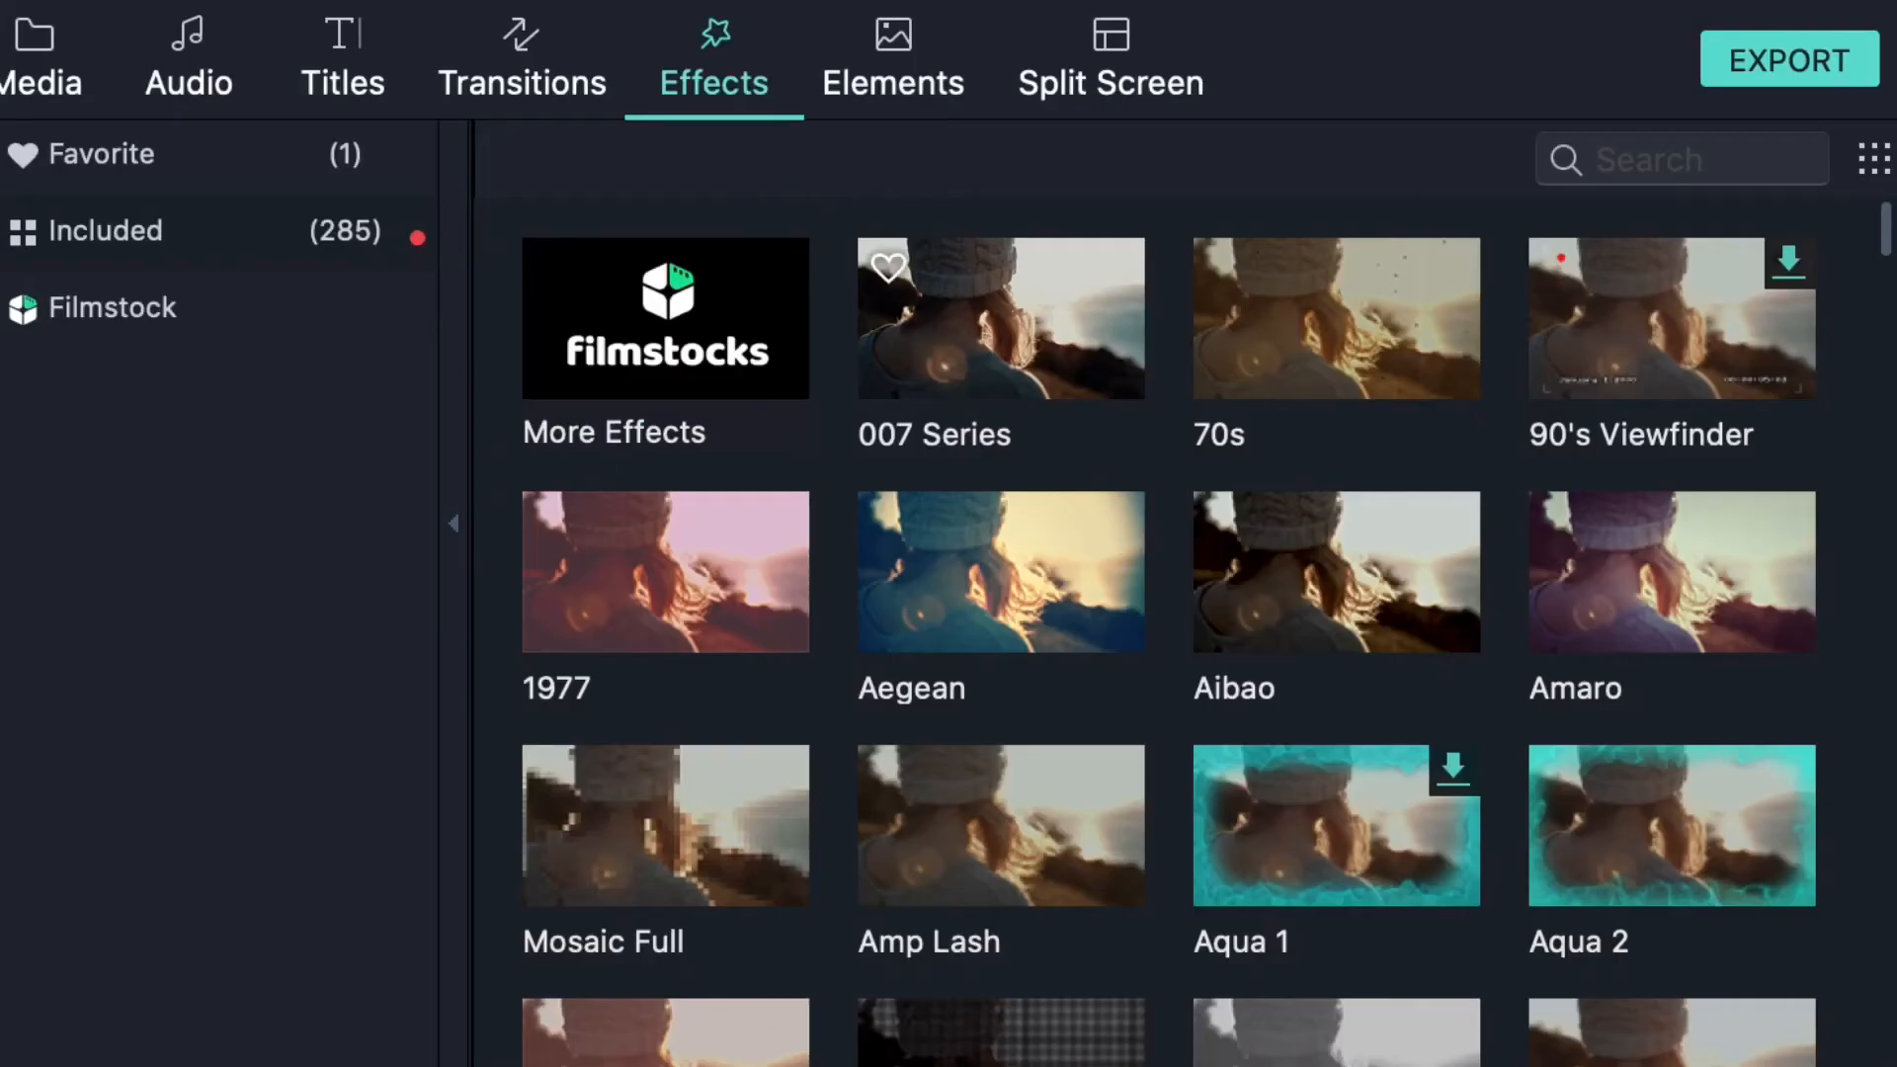
{"action": "scroll", "coordinate": [577, 384], "scroll_direction": "down", "scroll_amount": 5}
{"action": "scroll", "coordinate": [577, 384], "scroll_direction": "up", "scroll_amount": 1}
{"action": "scroll", "coordinate": [988, 638], "scroll_direction": "down", "scroll_amount": 4}
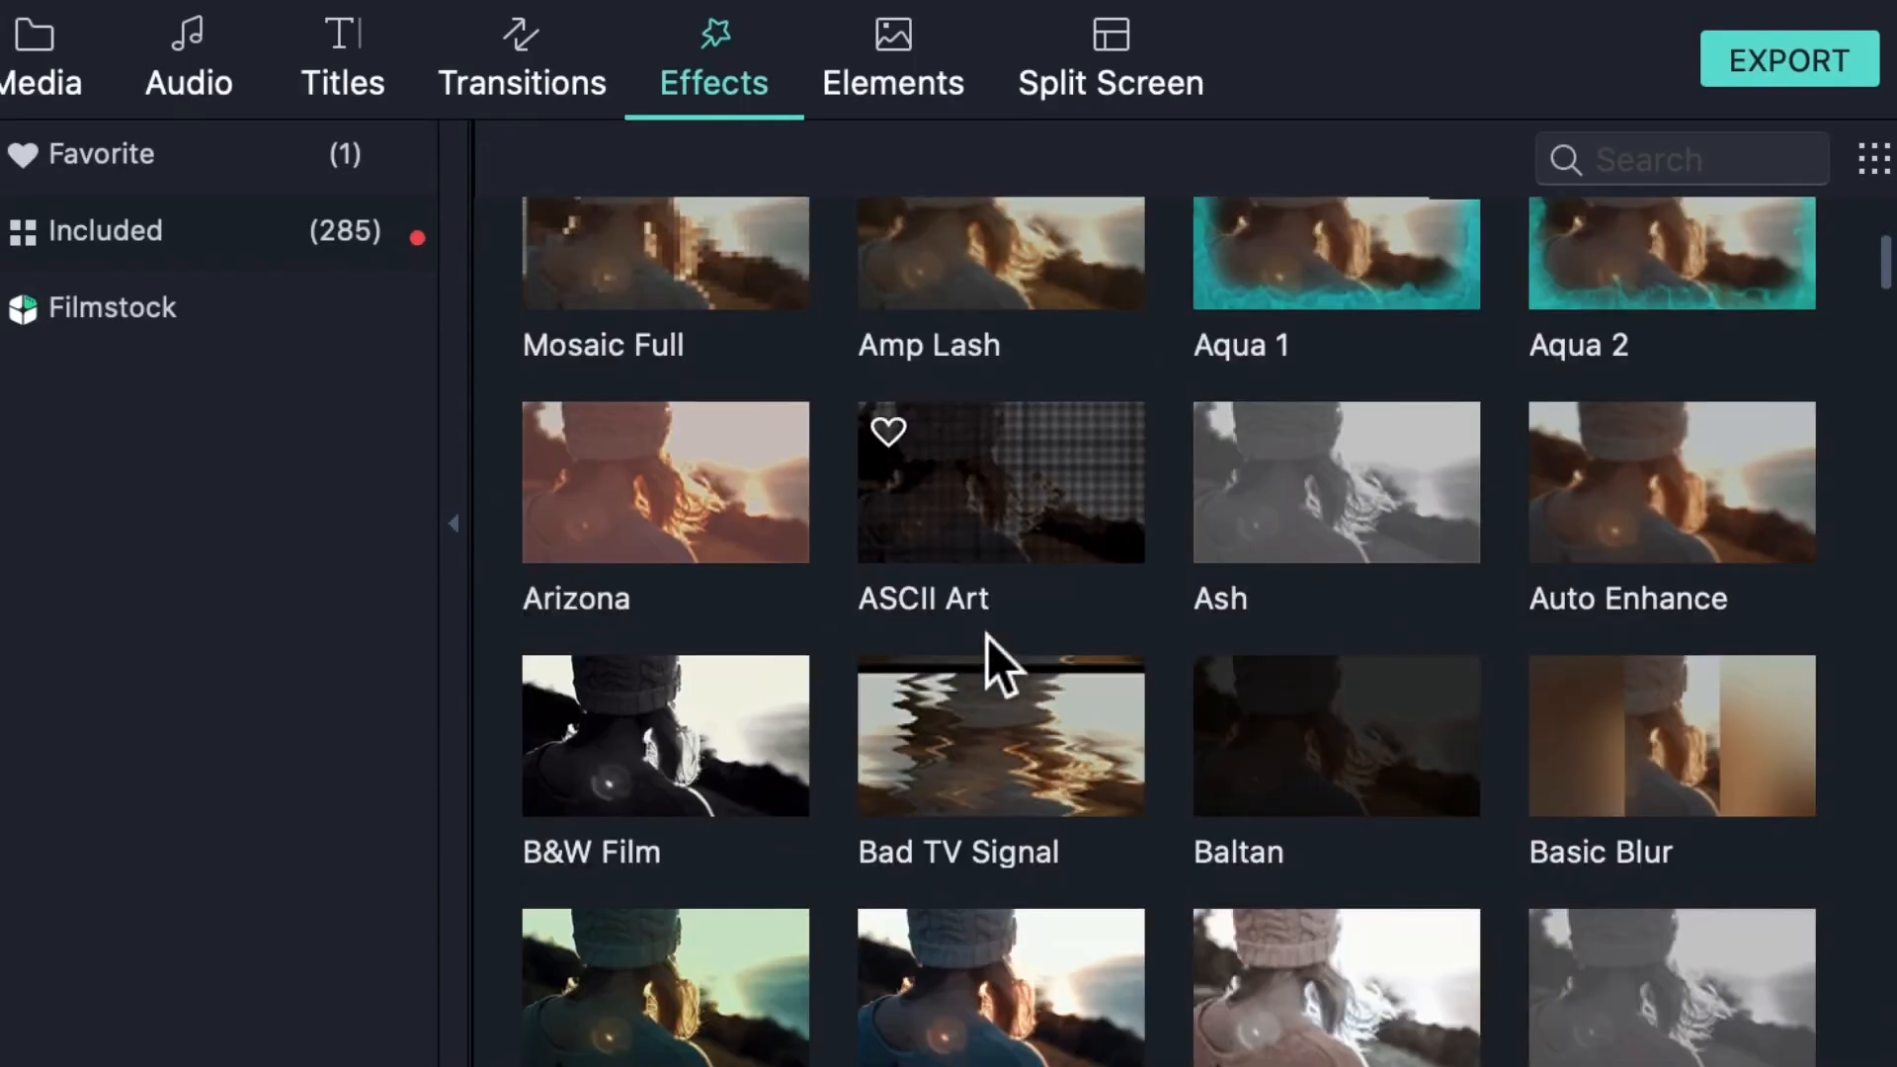
{"action": "scroll", "coordinate": [988, 637], "scroll_direction": "up", "scroll_amount": 2}
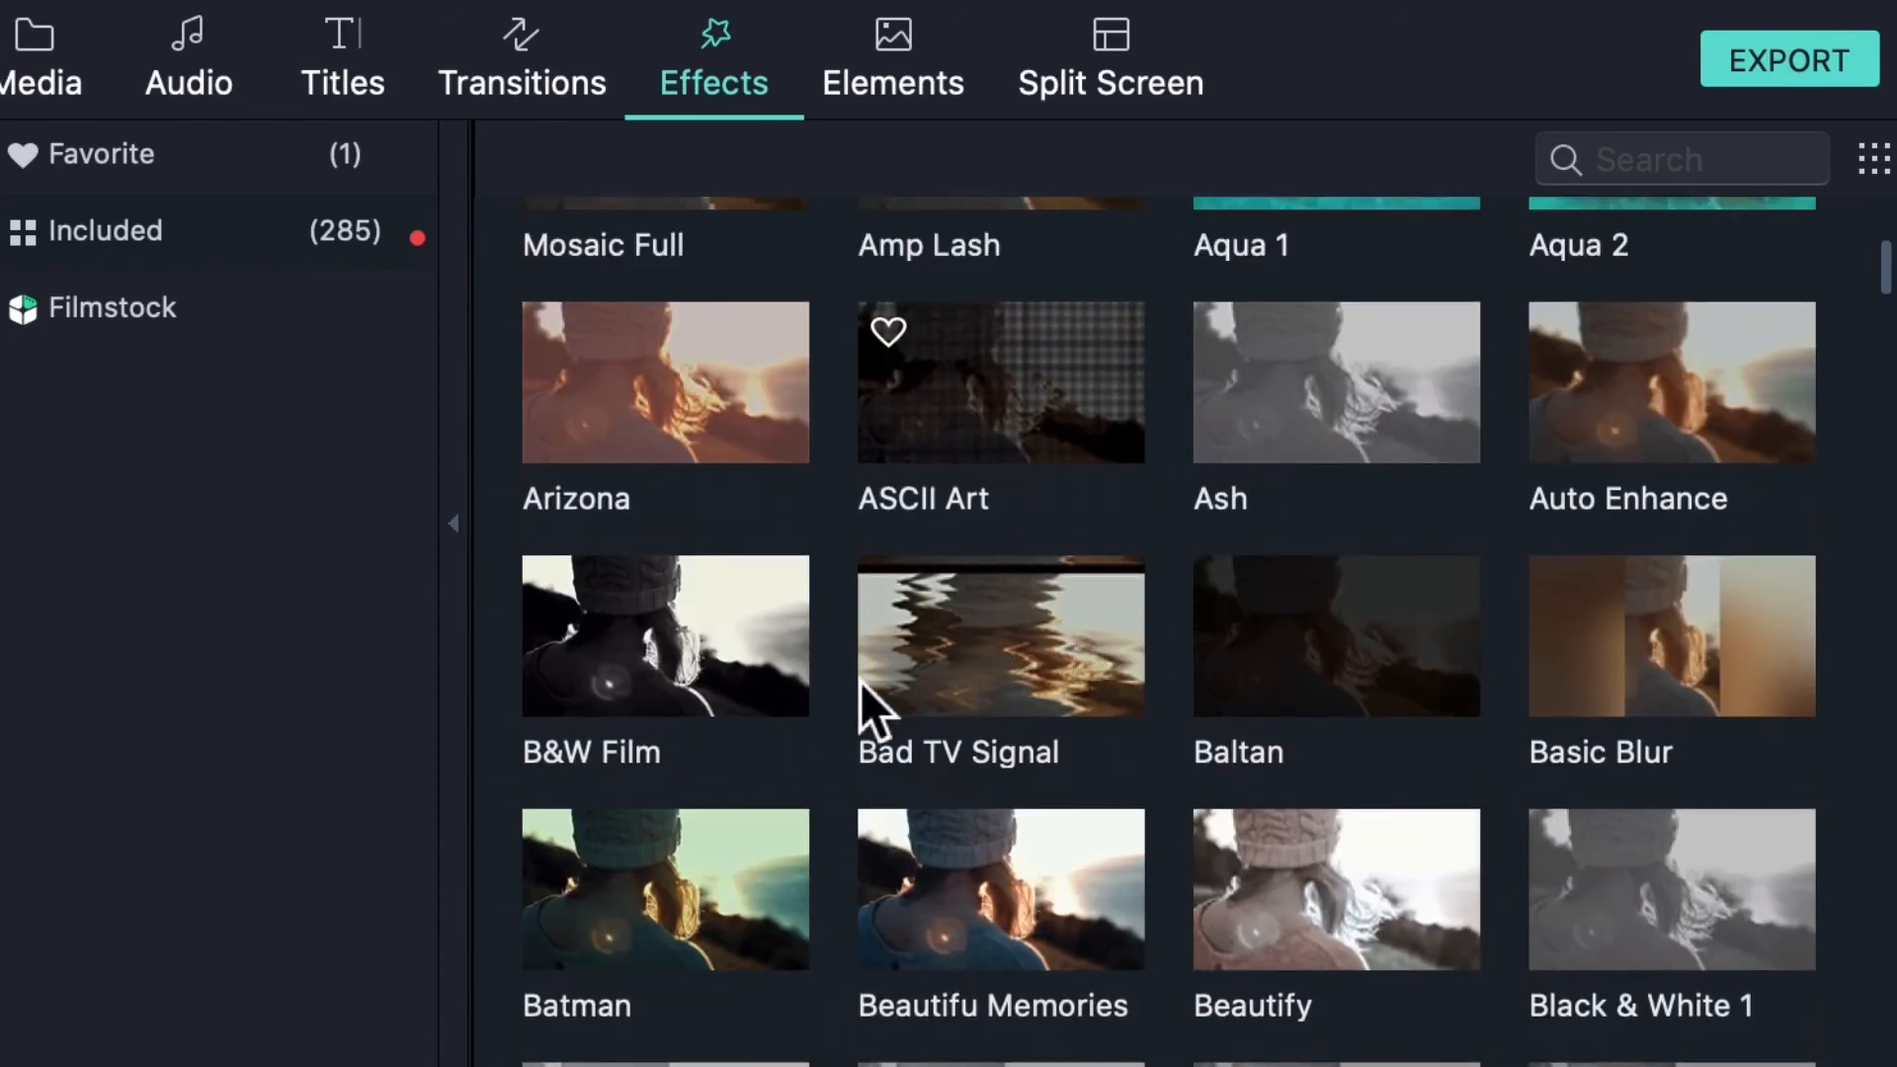
{"action": "scroll", "coordinate": [998, 647], "scroll_direction": "down", "scroll_amount": 12}
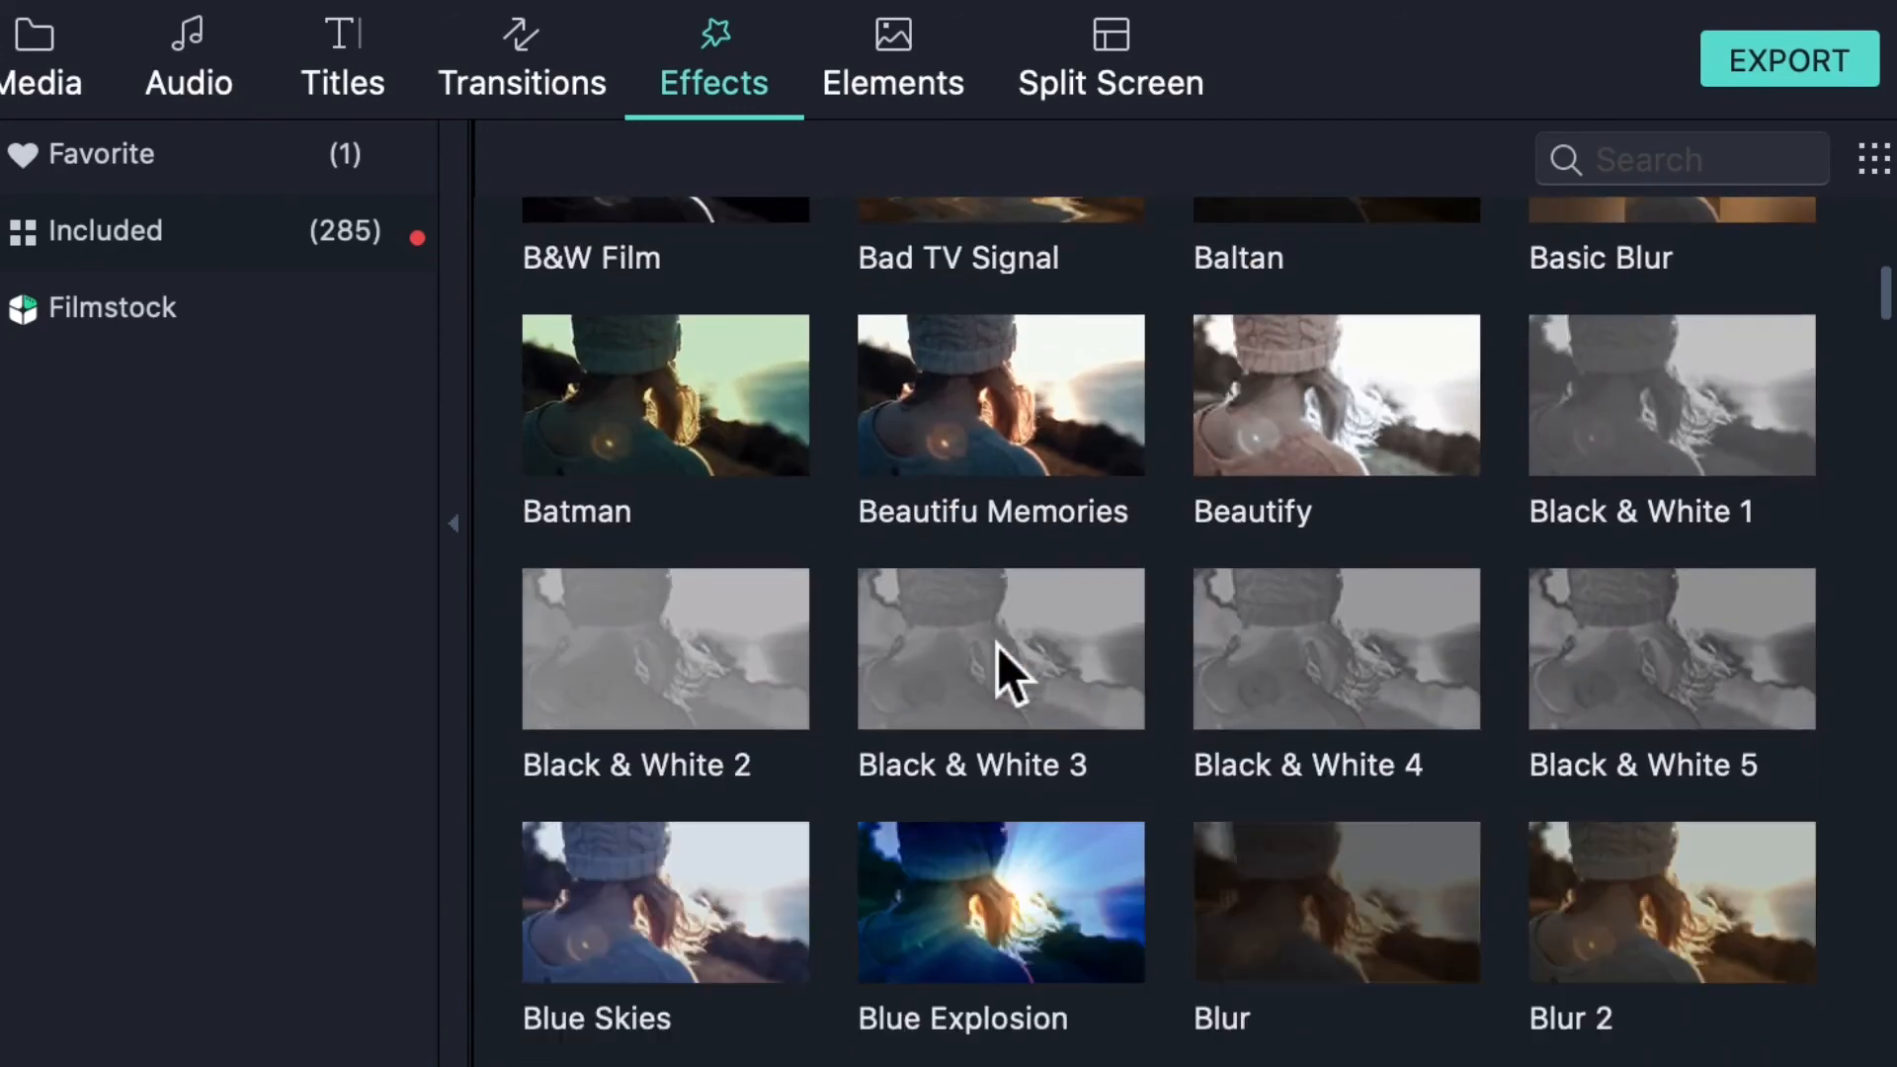
{"action": "scroll", "coordinate": [980, 595], "scroll_direction": "down", "scroll_amount": 8}
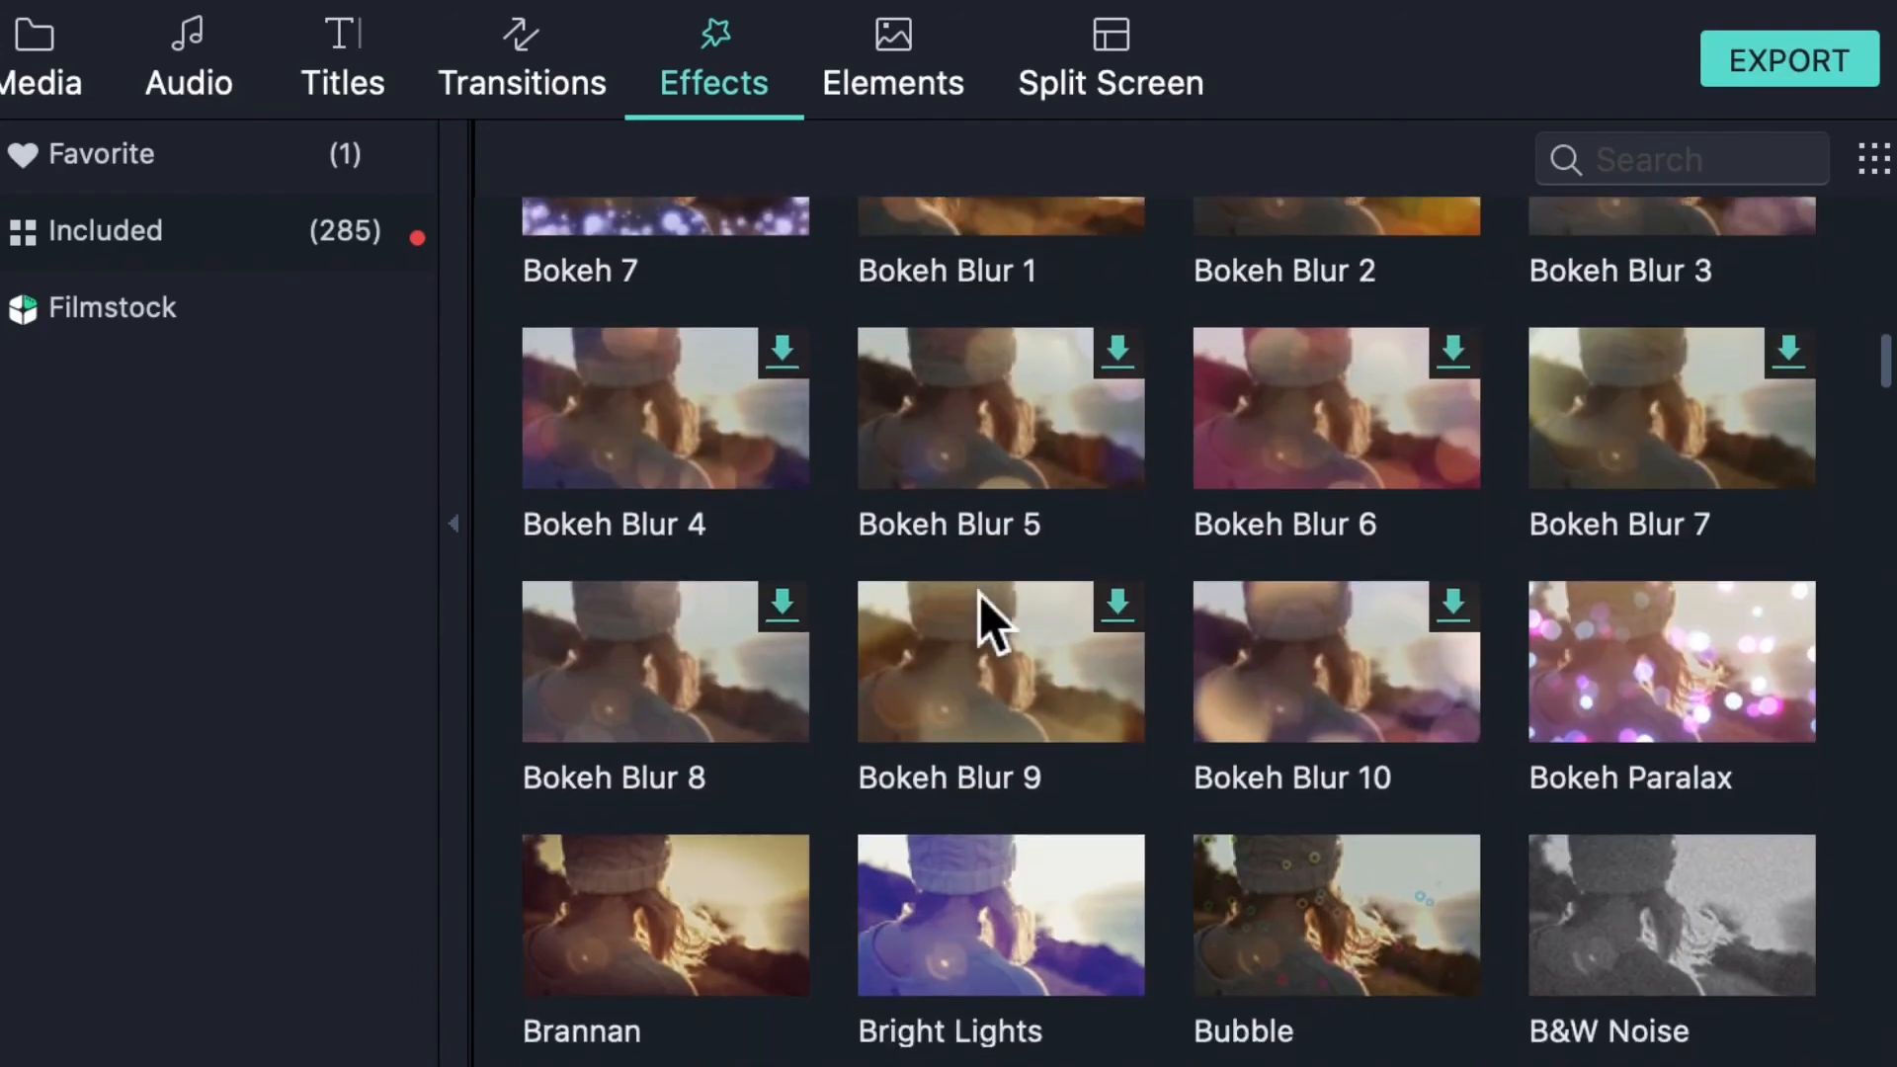
{"action": "scroll", "coordinate": [980, 595], "scroll_direction": "down", "scroll_amount": 10}
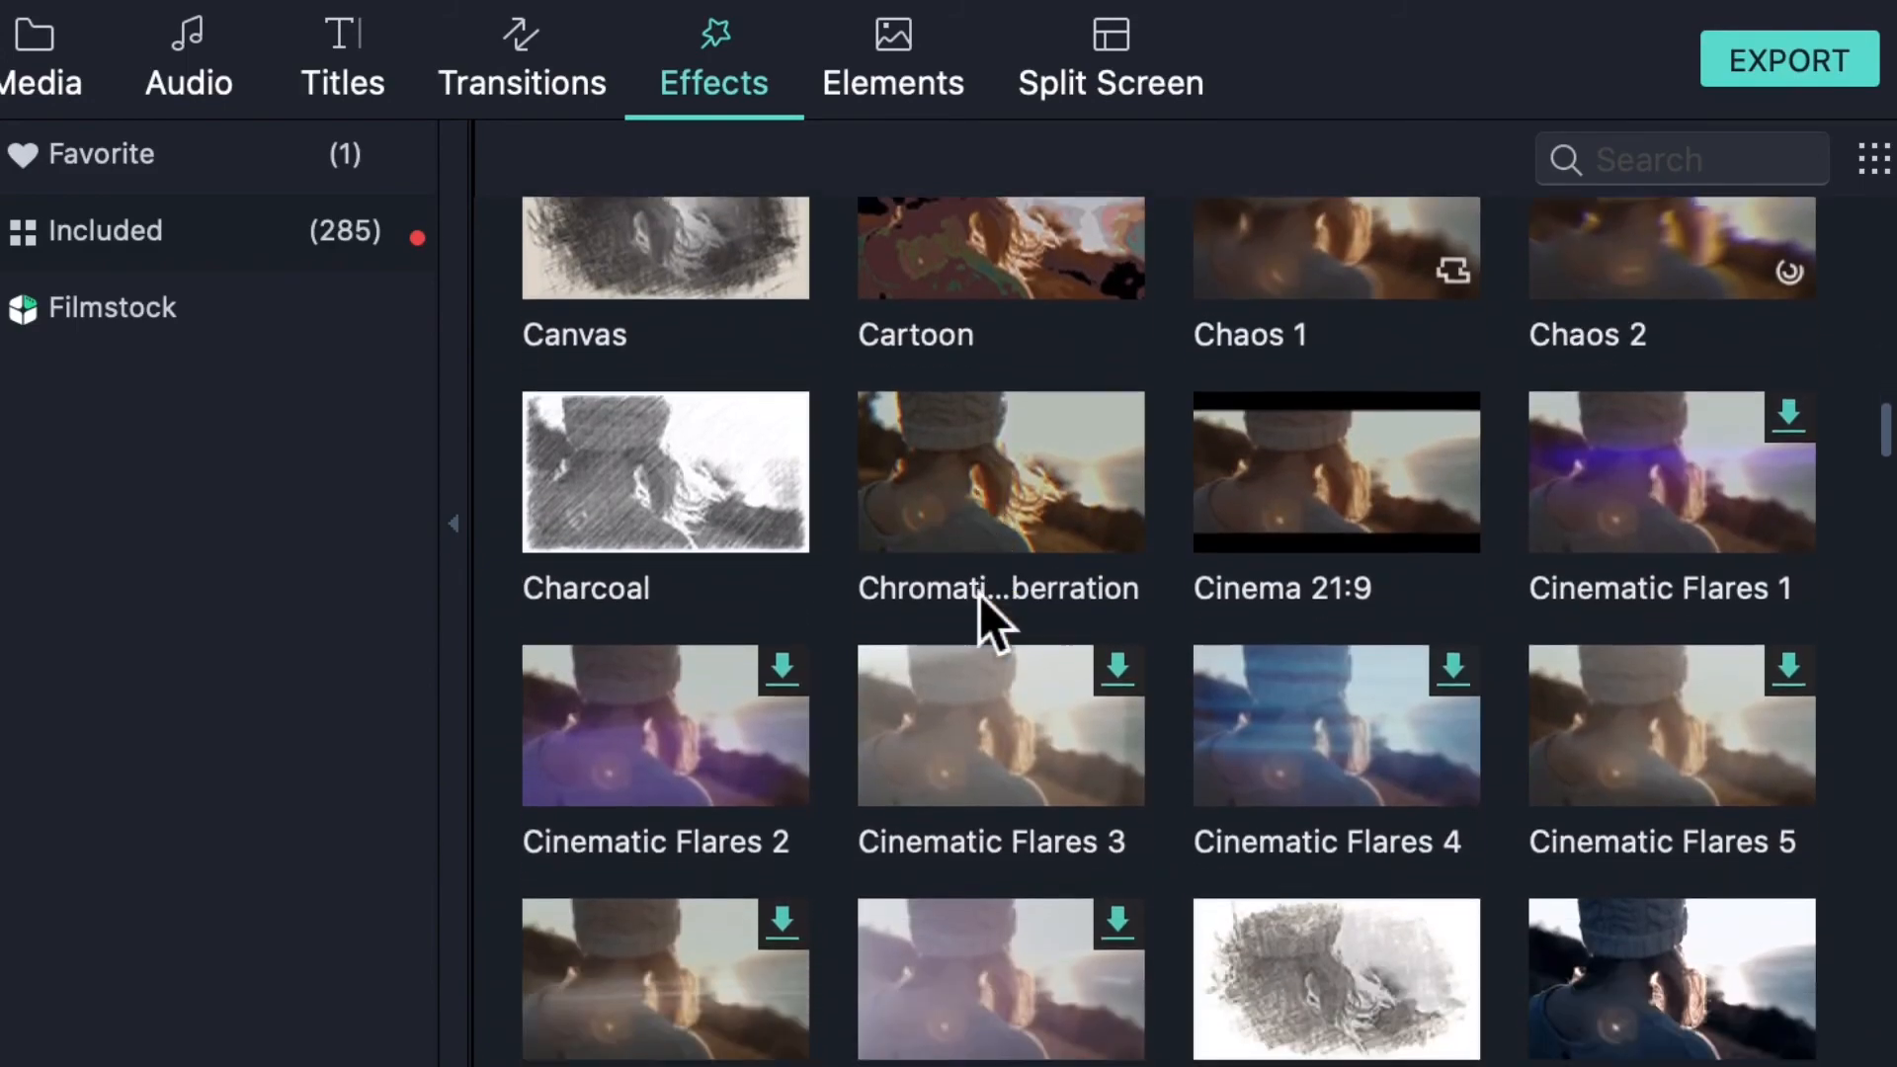
{"action": "scroll", "coordinate": [980, 595], "scroll_direction": "down", "scroll_amount": 1}
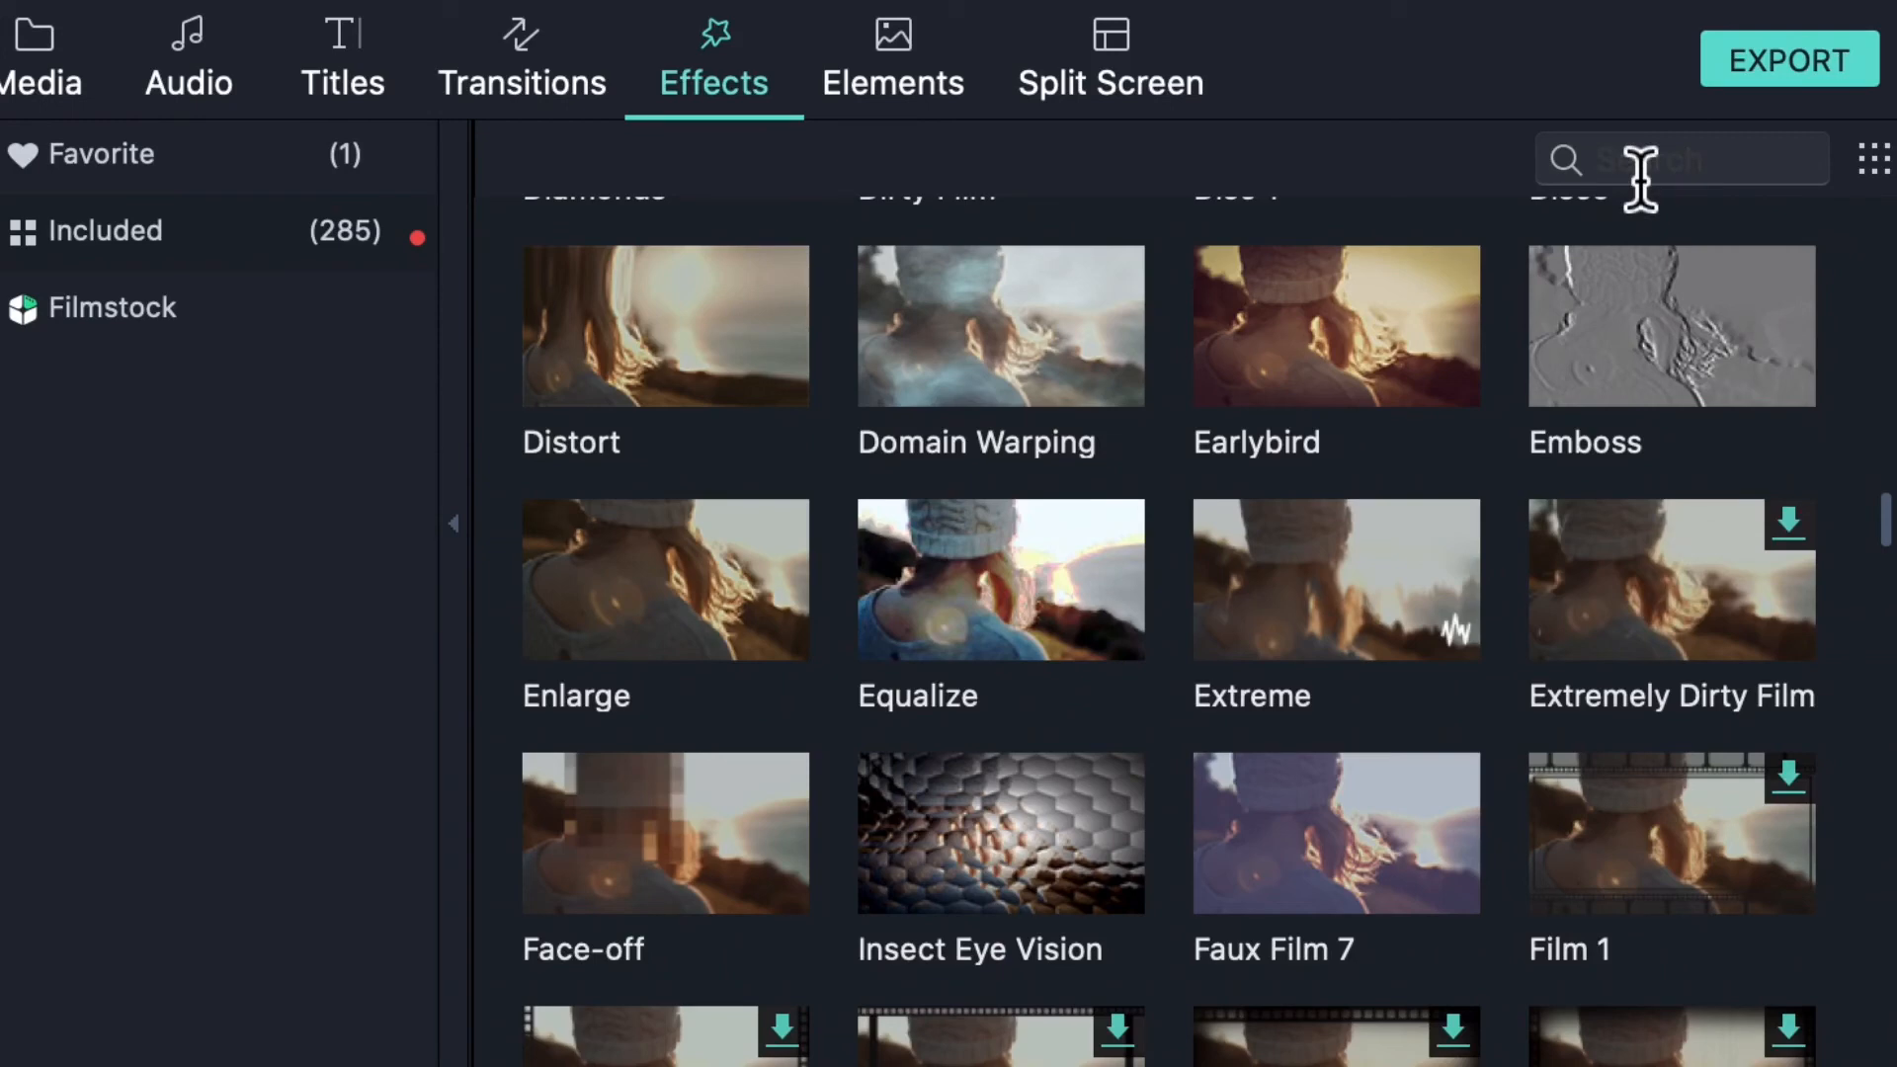
- Search 'chrom', apply Chromatic Aberration to the Beach clip, and preview the colour fringing
{"action": "type", "text": "chrom"}
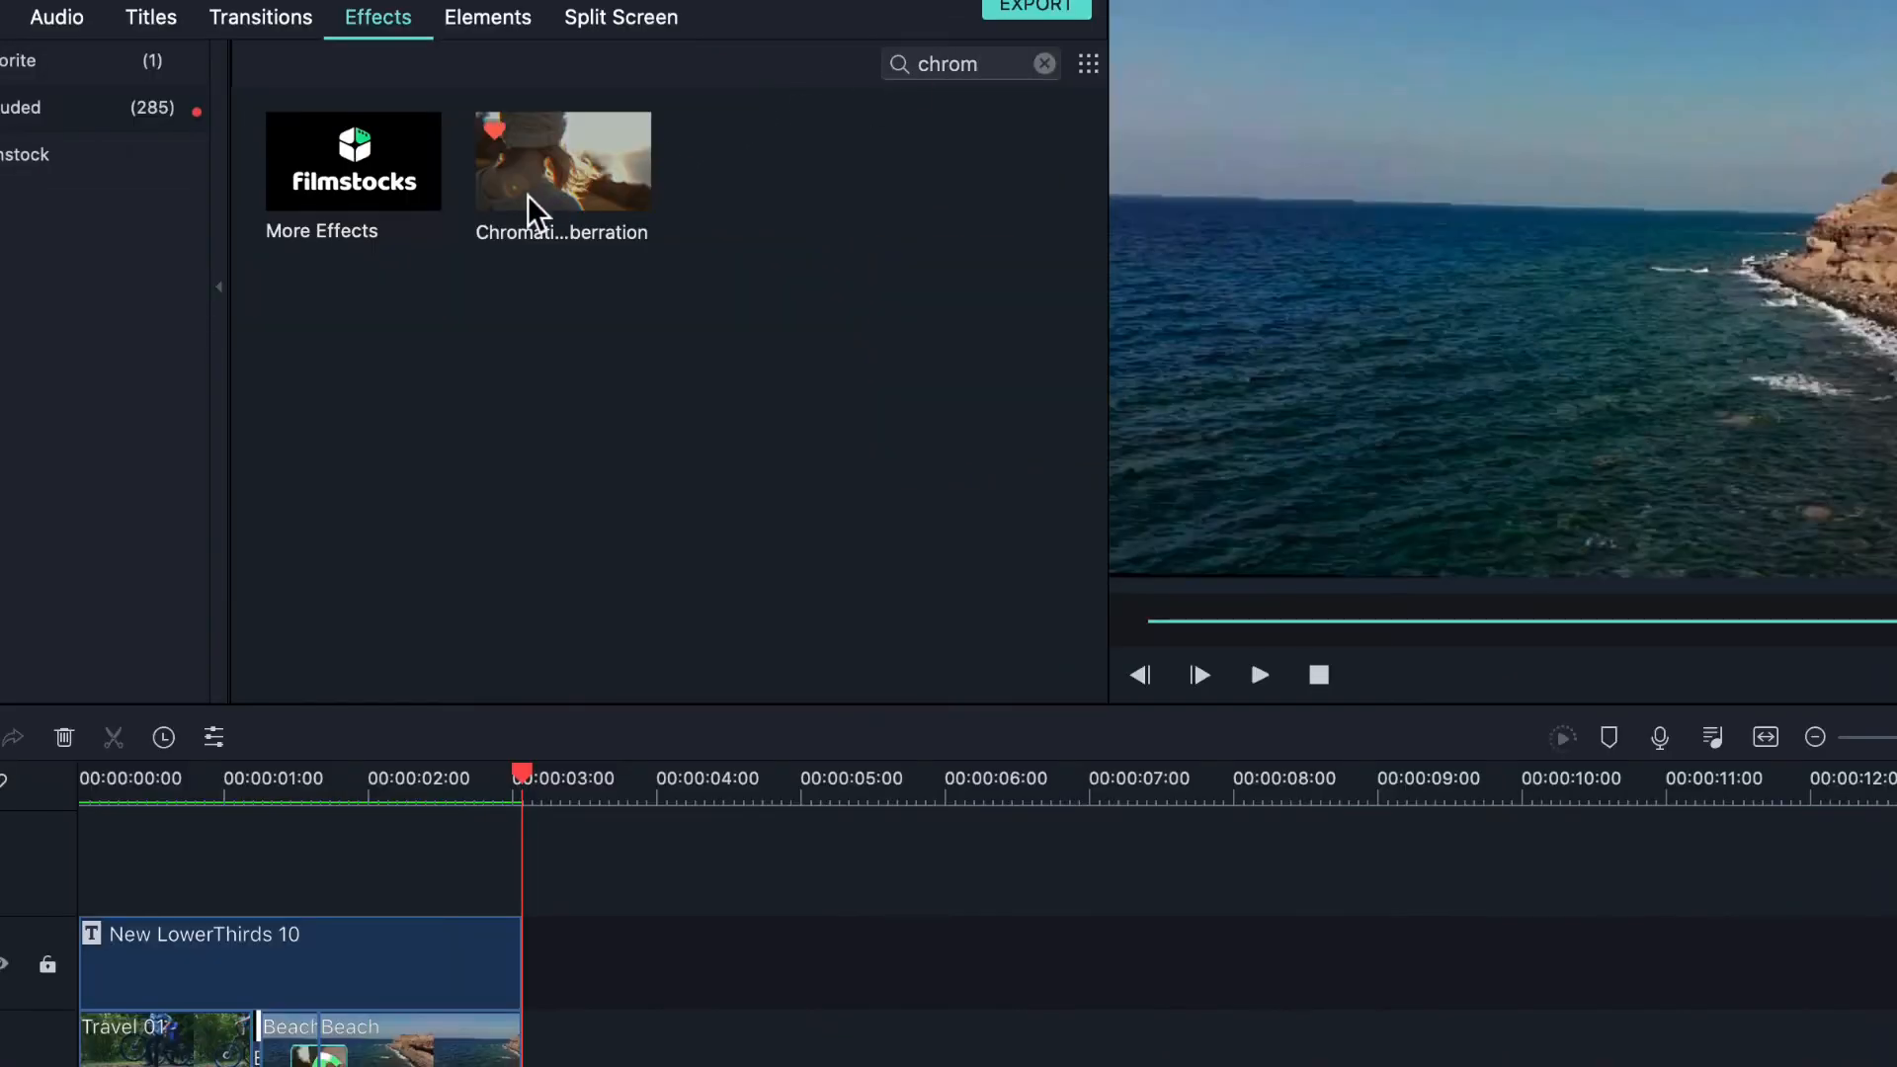
{"action": "left_click_drag", "start_coordinate": [617, 178], "coordinate": [415, 1033]}
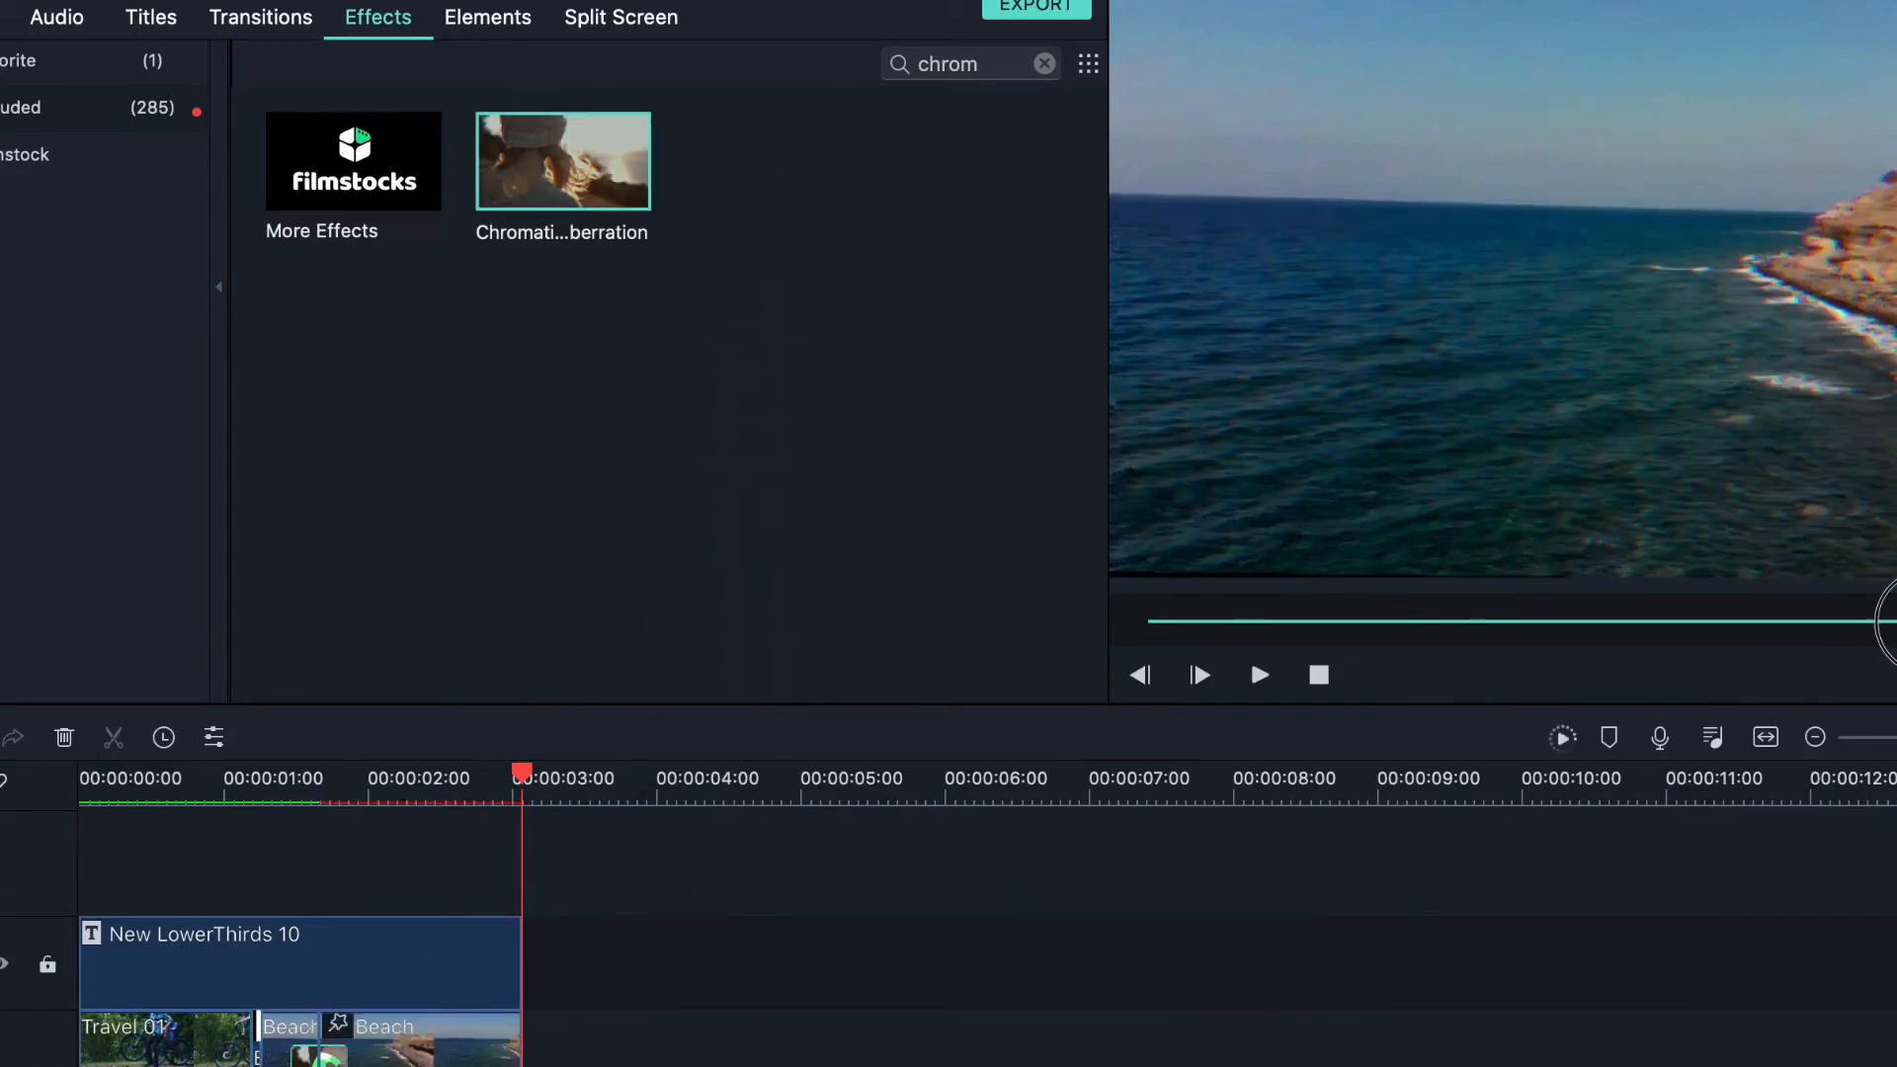
{"action": "left_click_drag", "start_coordinate": [1889, 623], "coordinate": [1492, 694]}
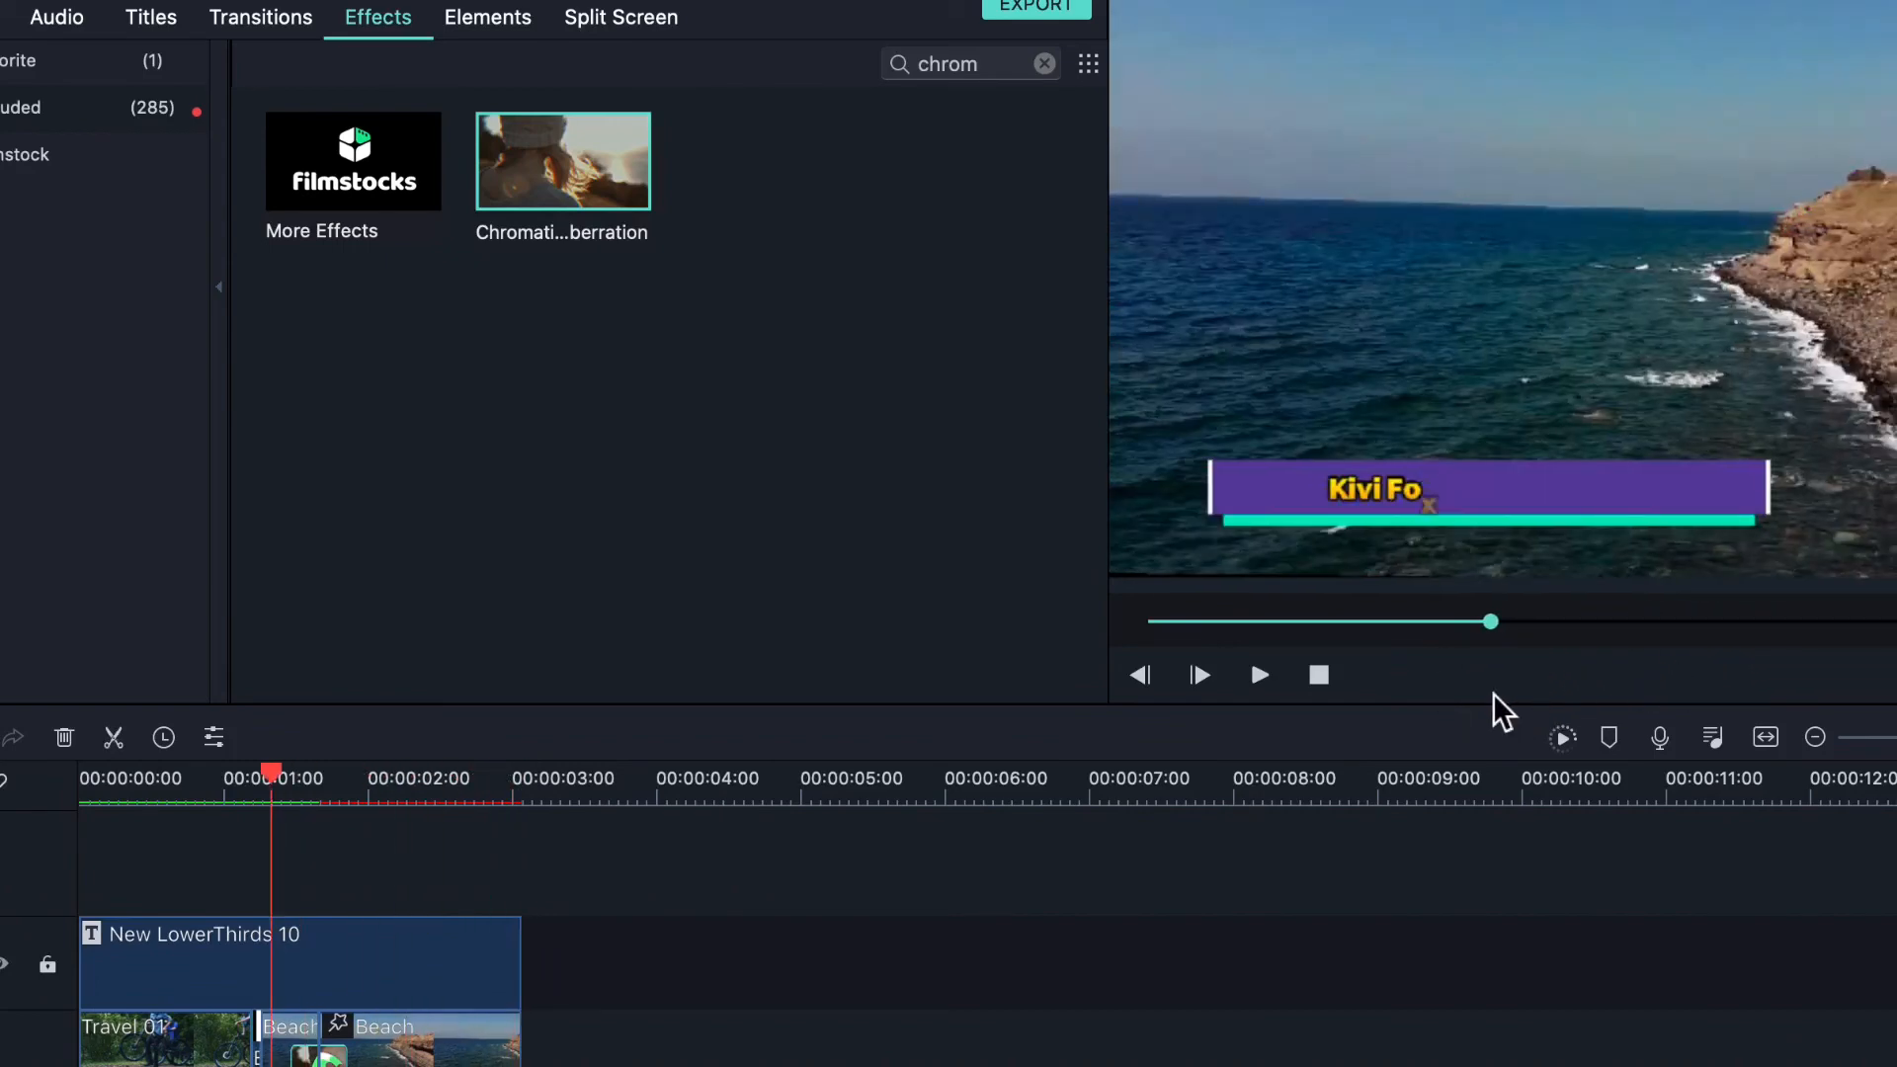
{"action": "key", "text": "space"}
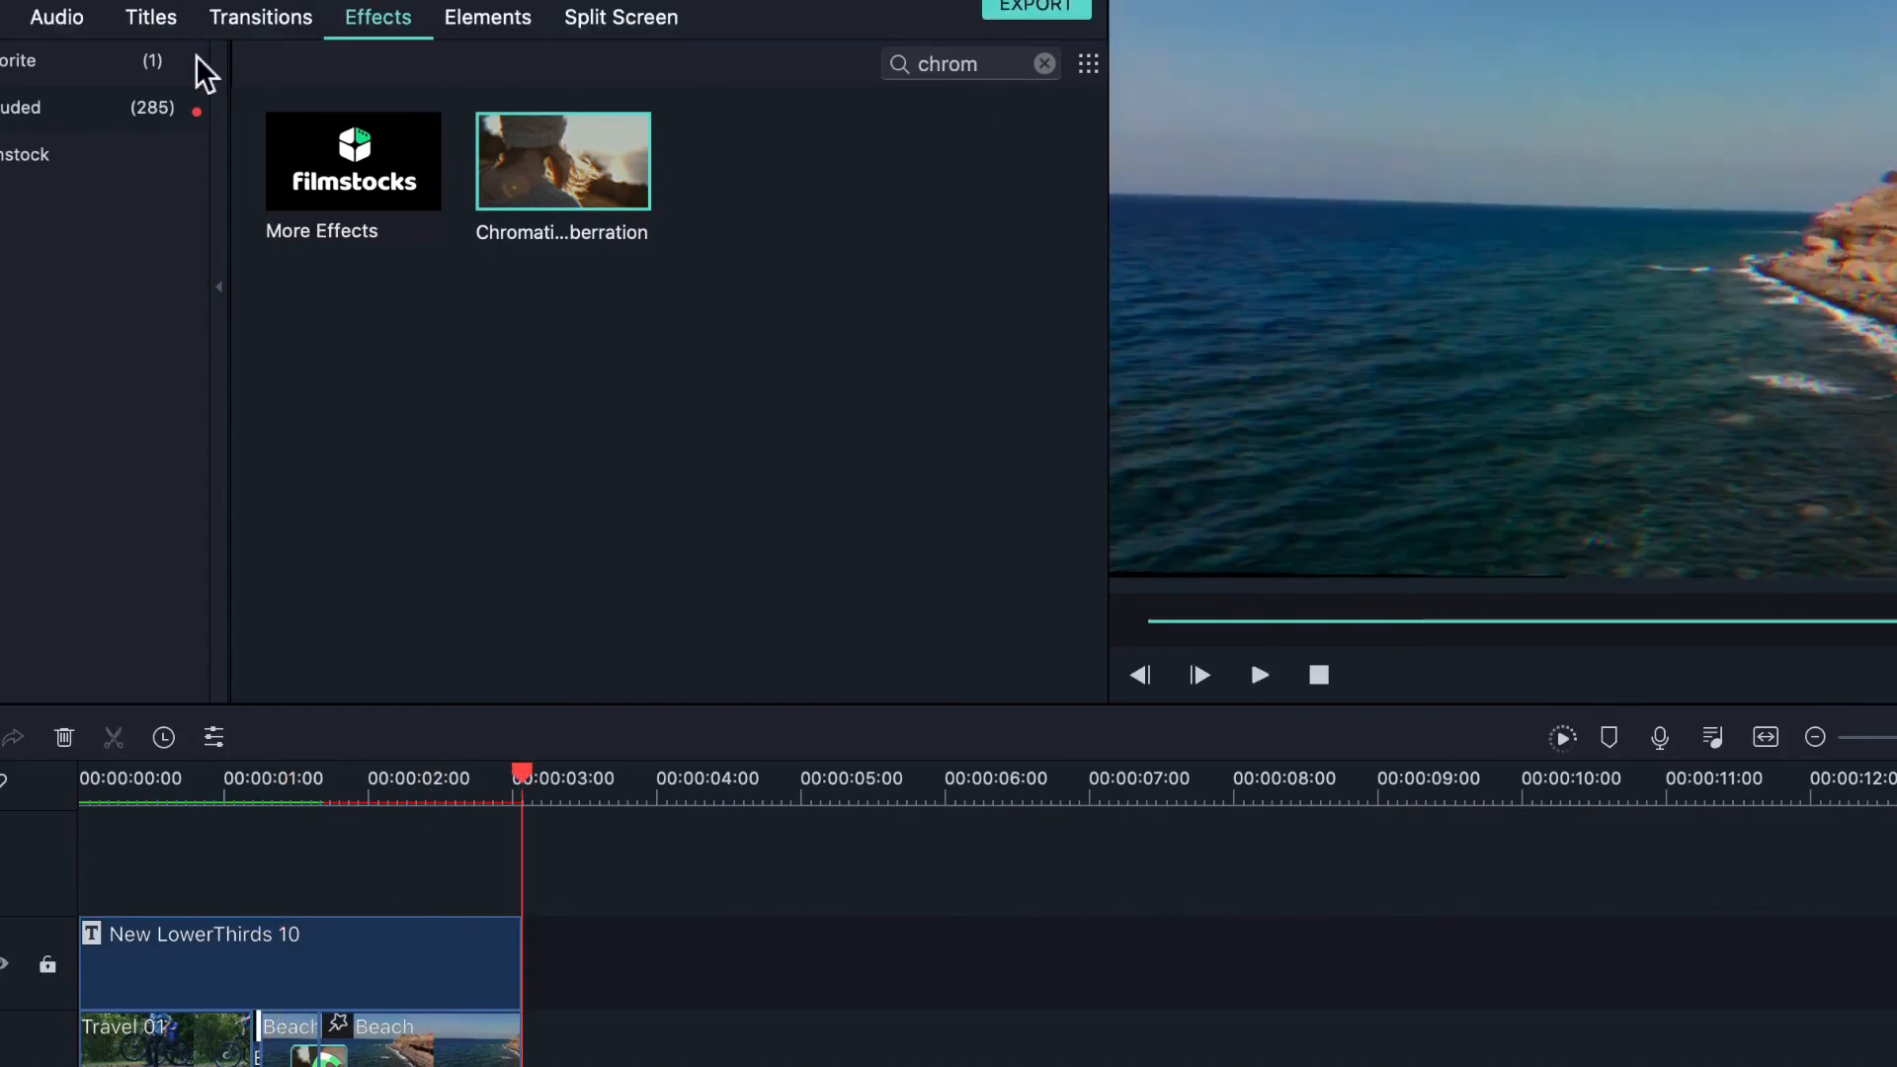
- Place the Cut lemon element on a new track above the lower-third
{"action": "left_click", "coordinate": [499, 17]}
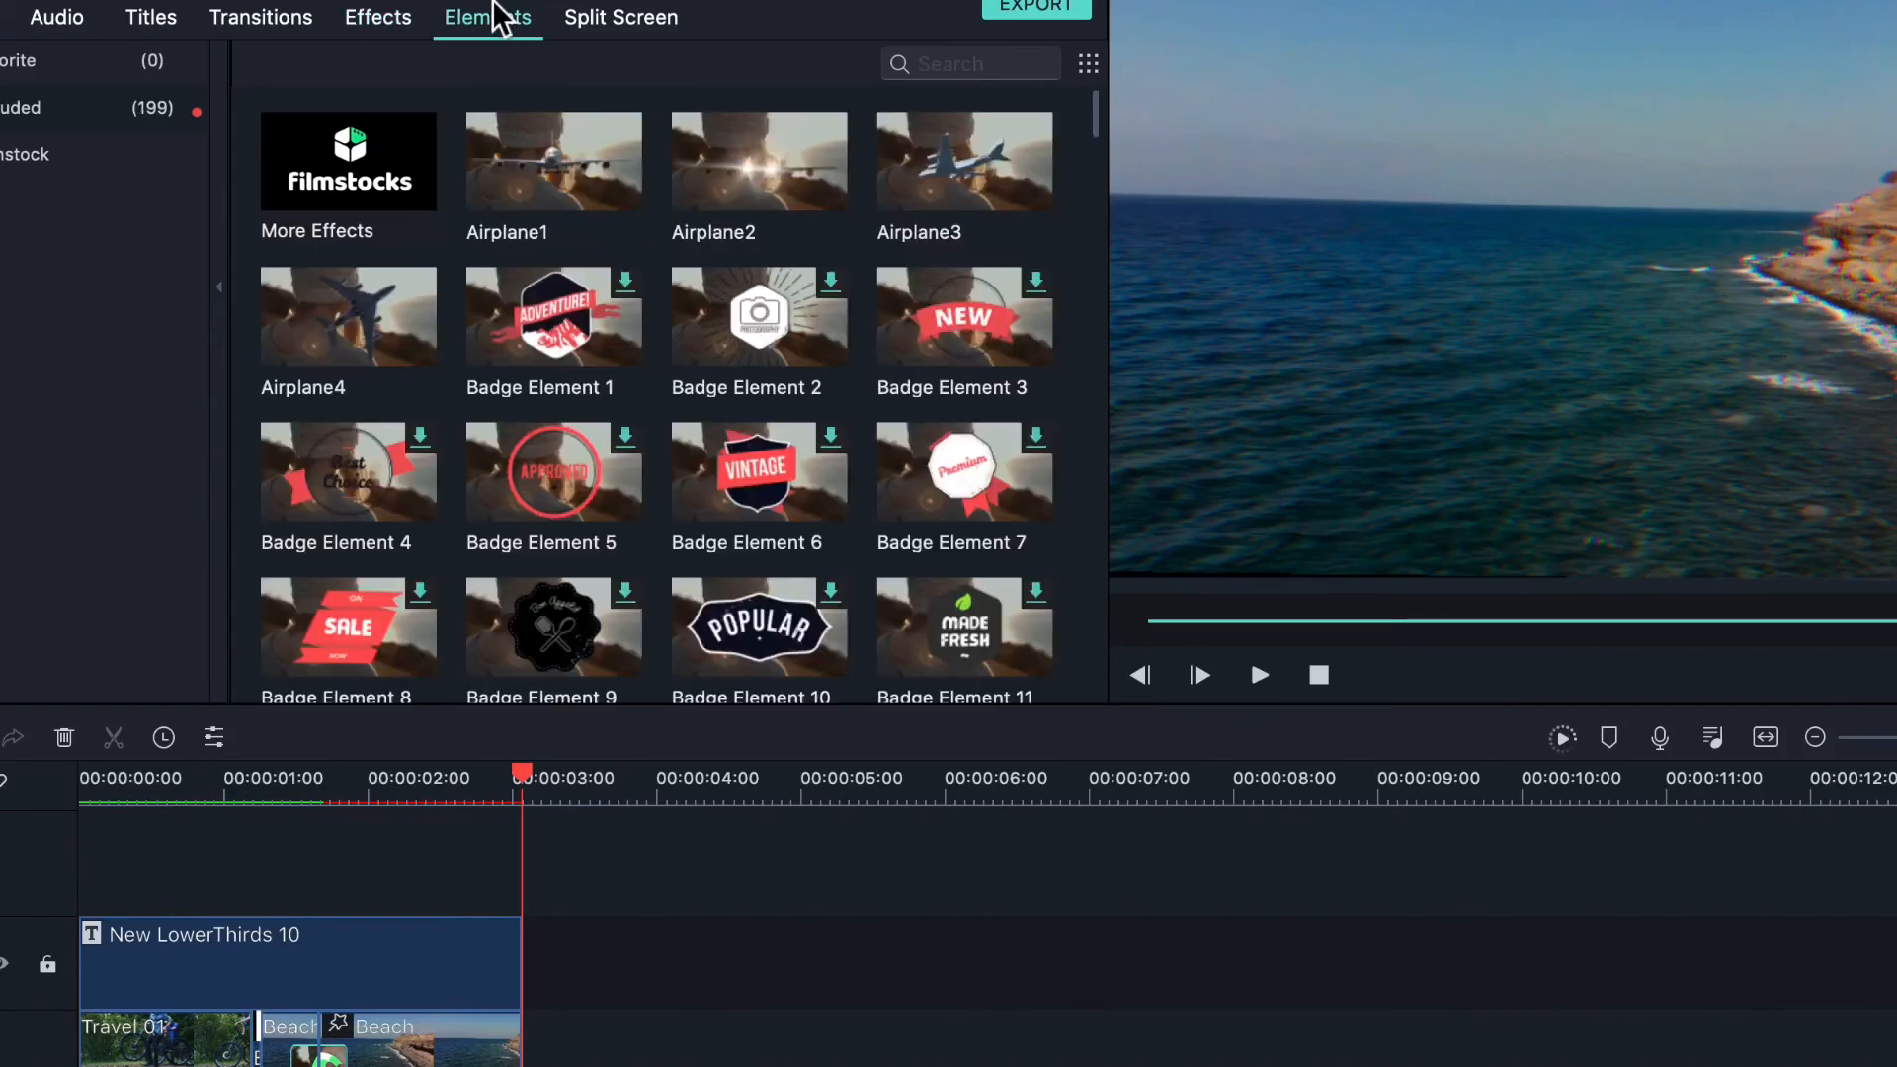
{"action": "scroll", "coordinate": [756, 346], "scroll_direction": "down", "scroll_amount": 5}
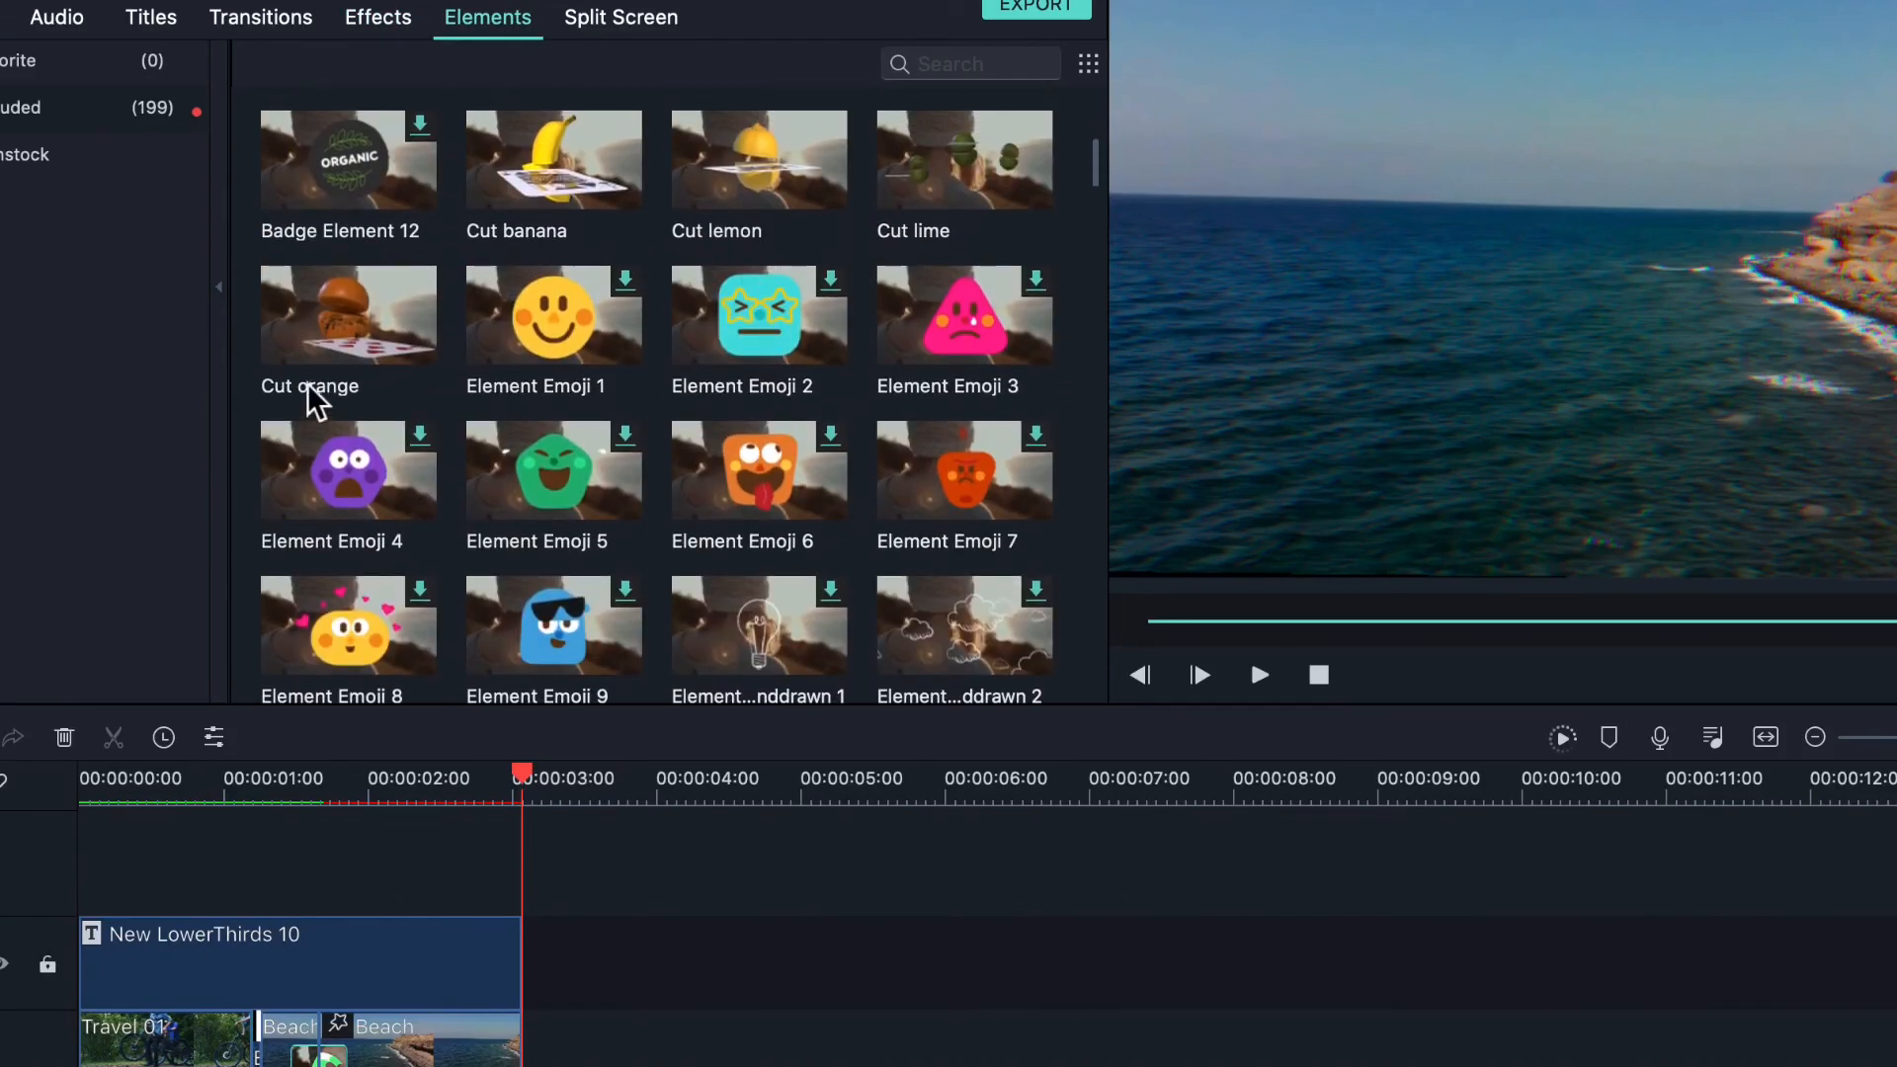
{"action": "scroll", "coordinate": [721, 441], "scroll_direction": "down", "scroll_amount": 2}
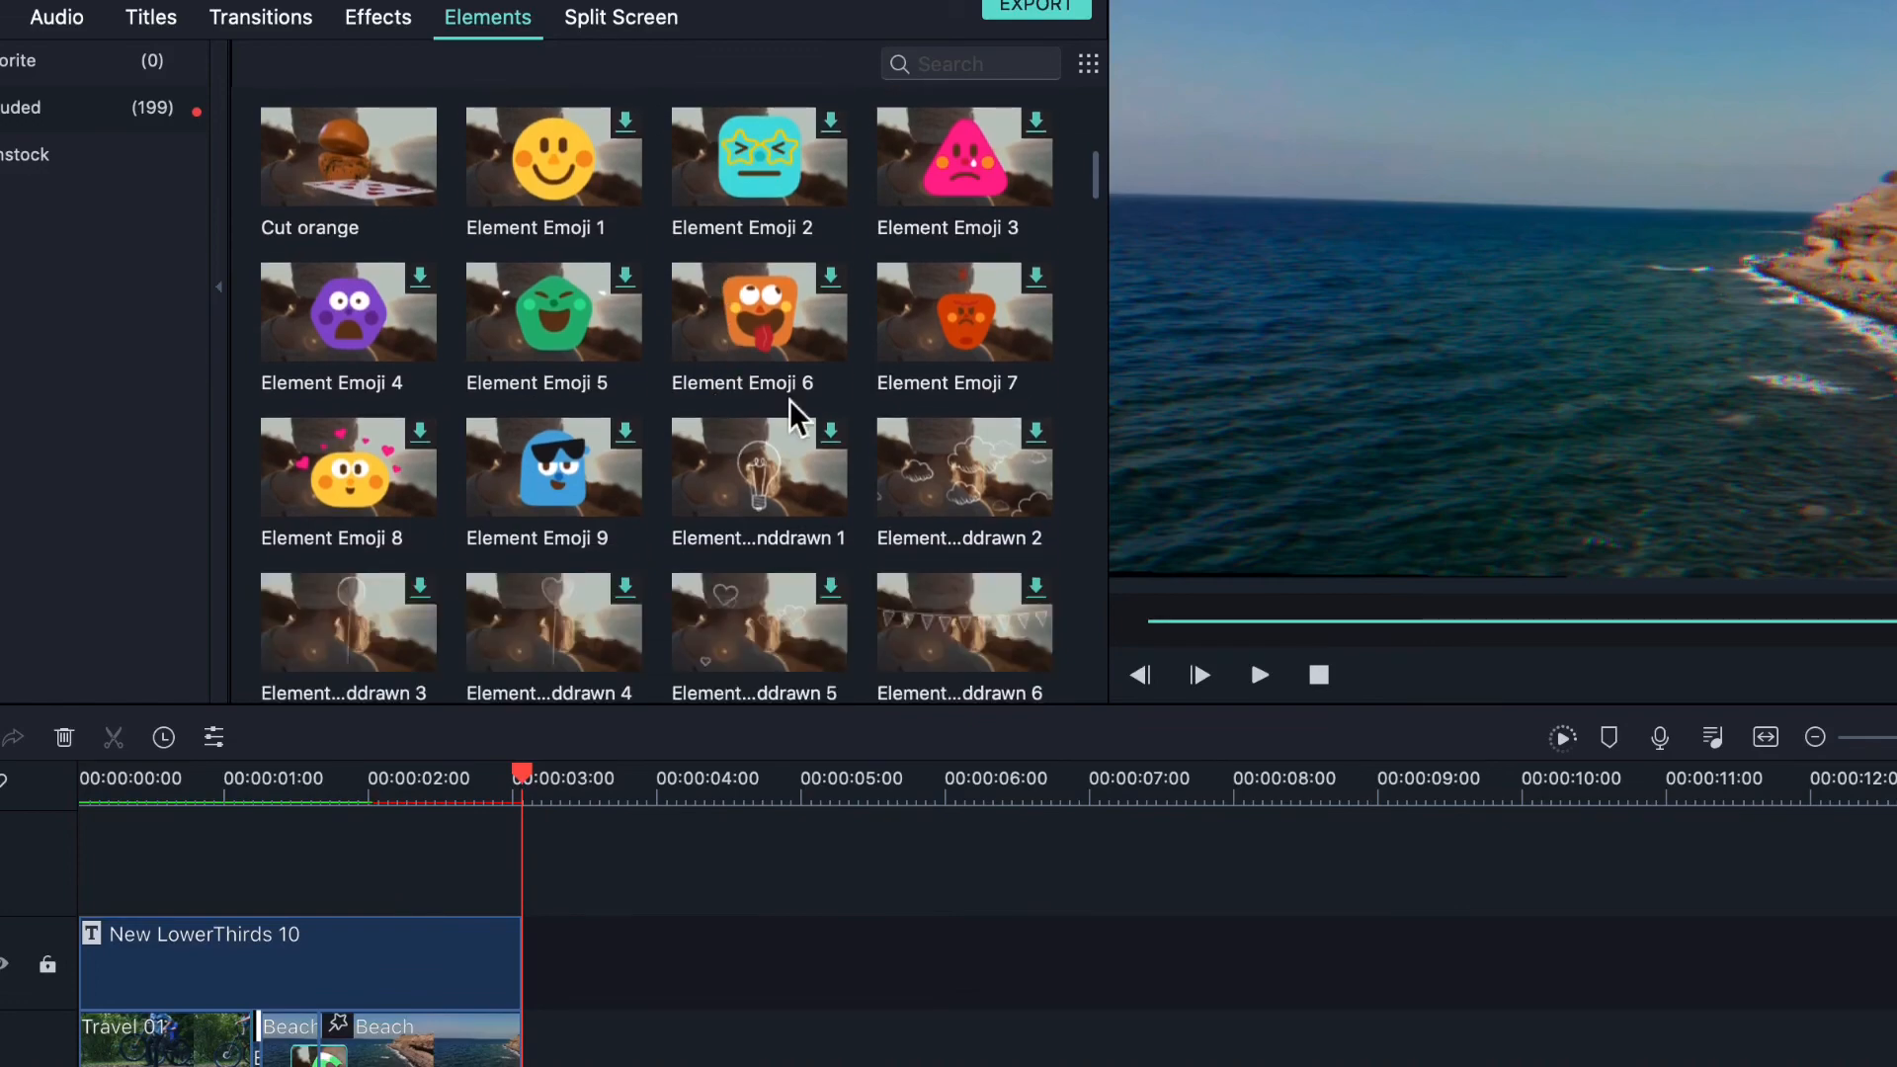
{"action": "scroll", "coordinate": [957, 263], "scroll_direction": "up", "scroll_amount": 1}
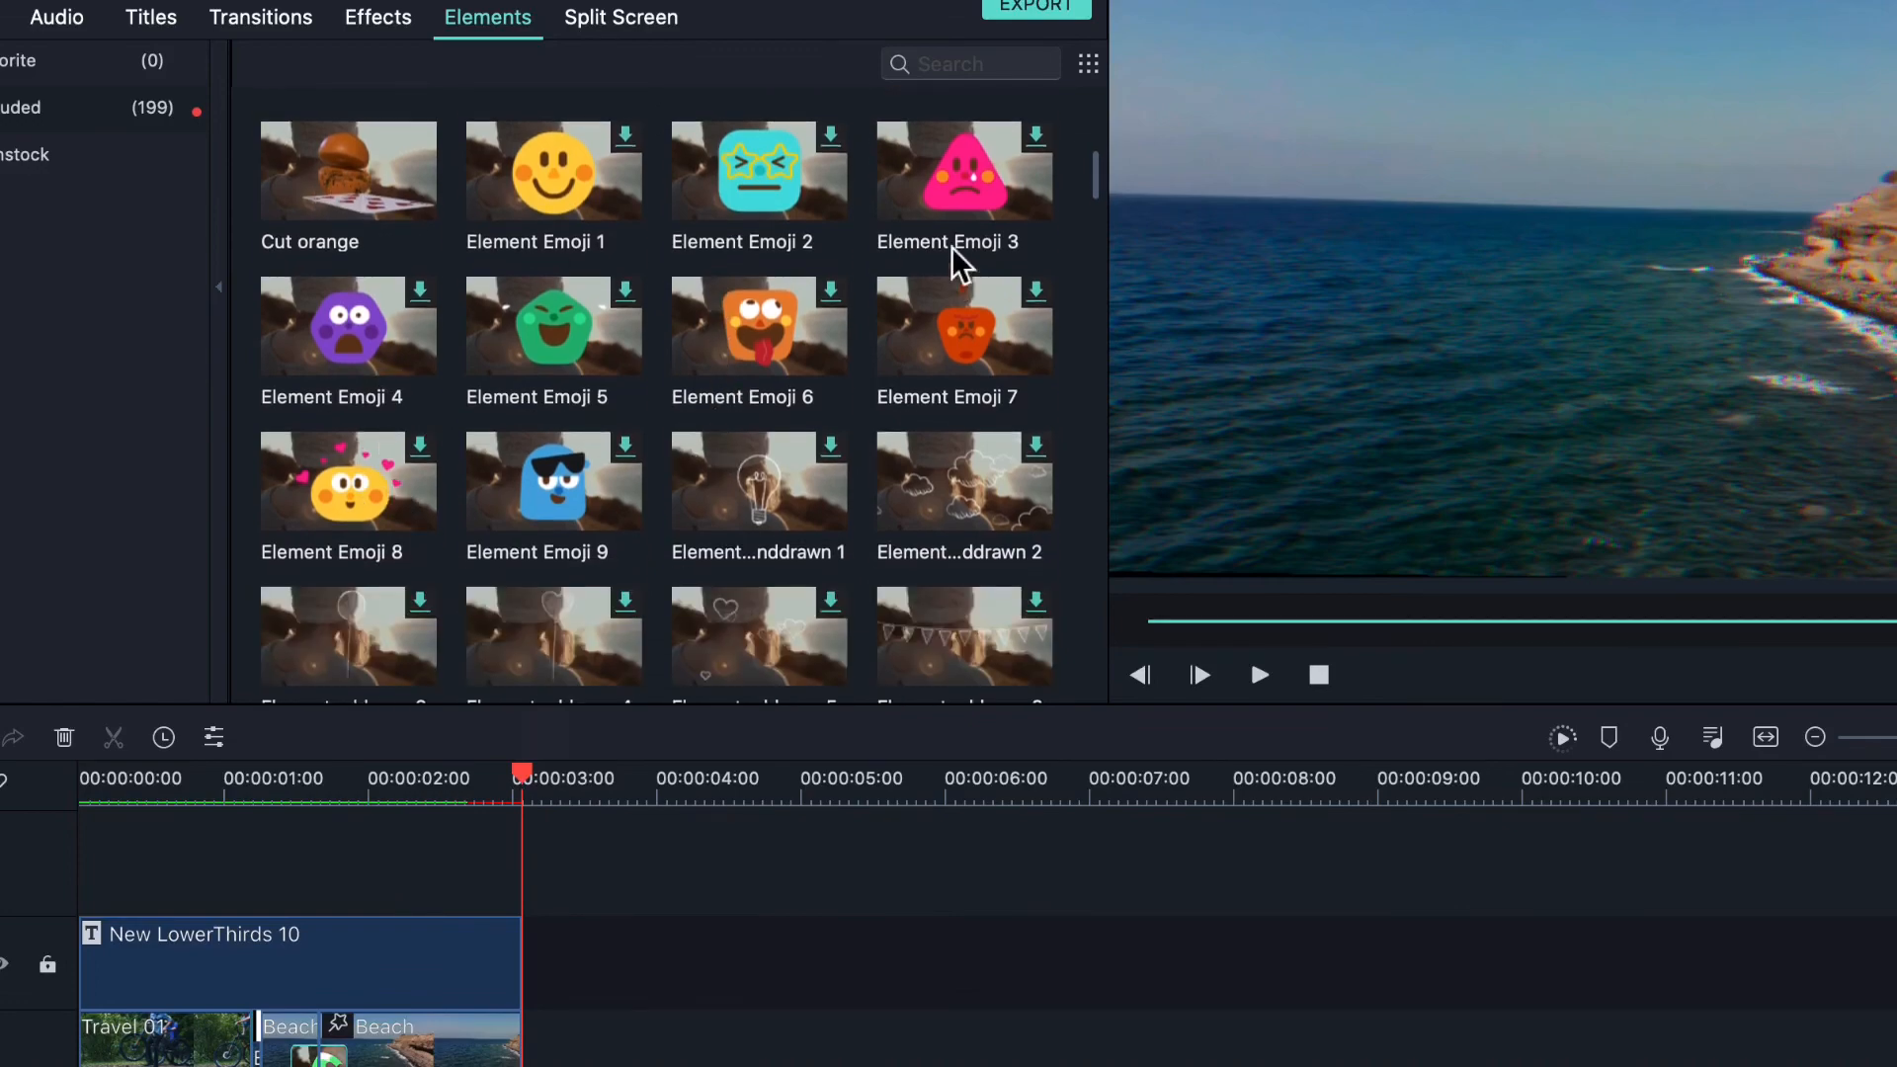
{"action": "scroll", "coordinate": [957, 263], "scroll_direction": "up", "scroll_amount": 2}
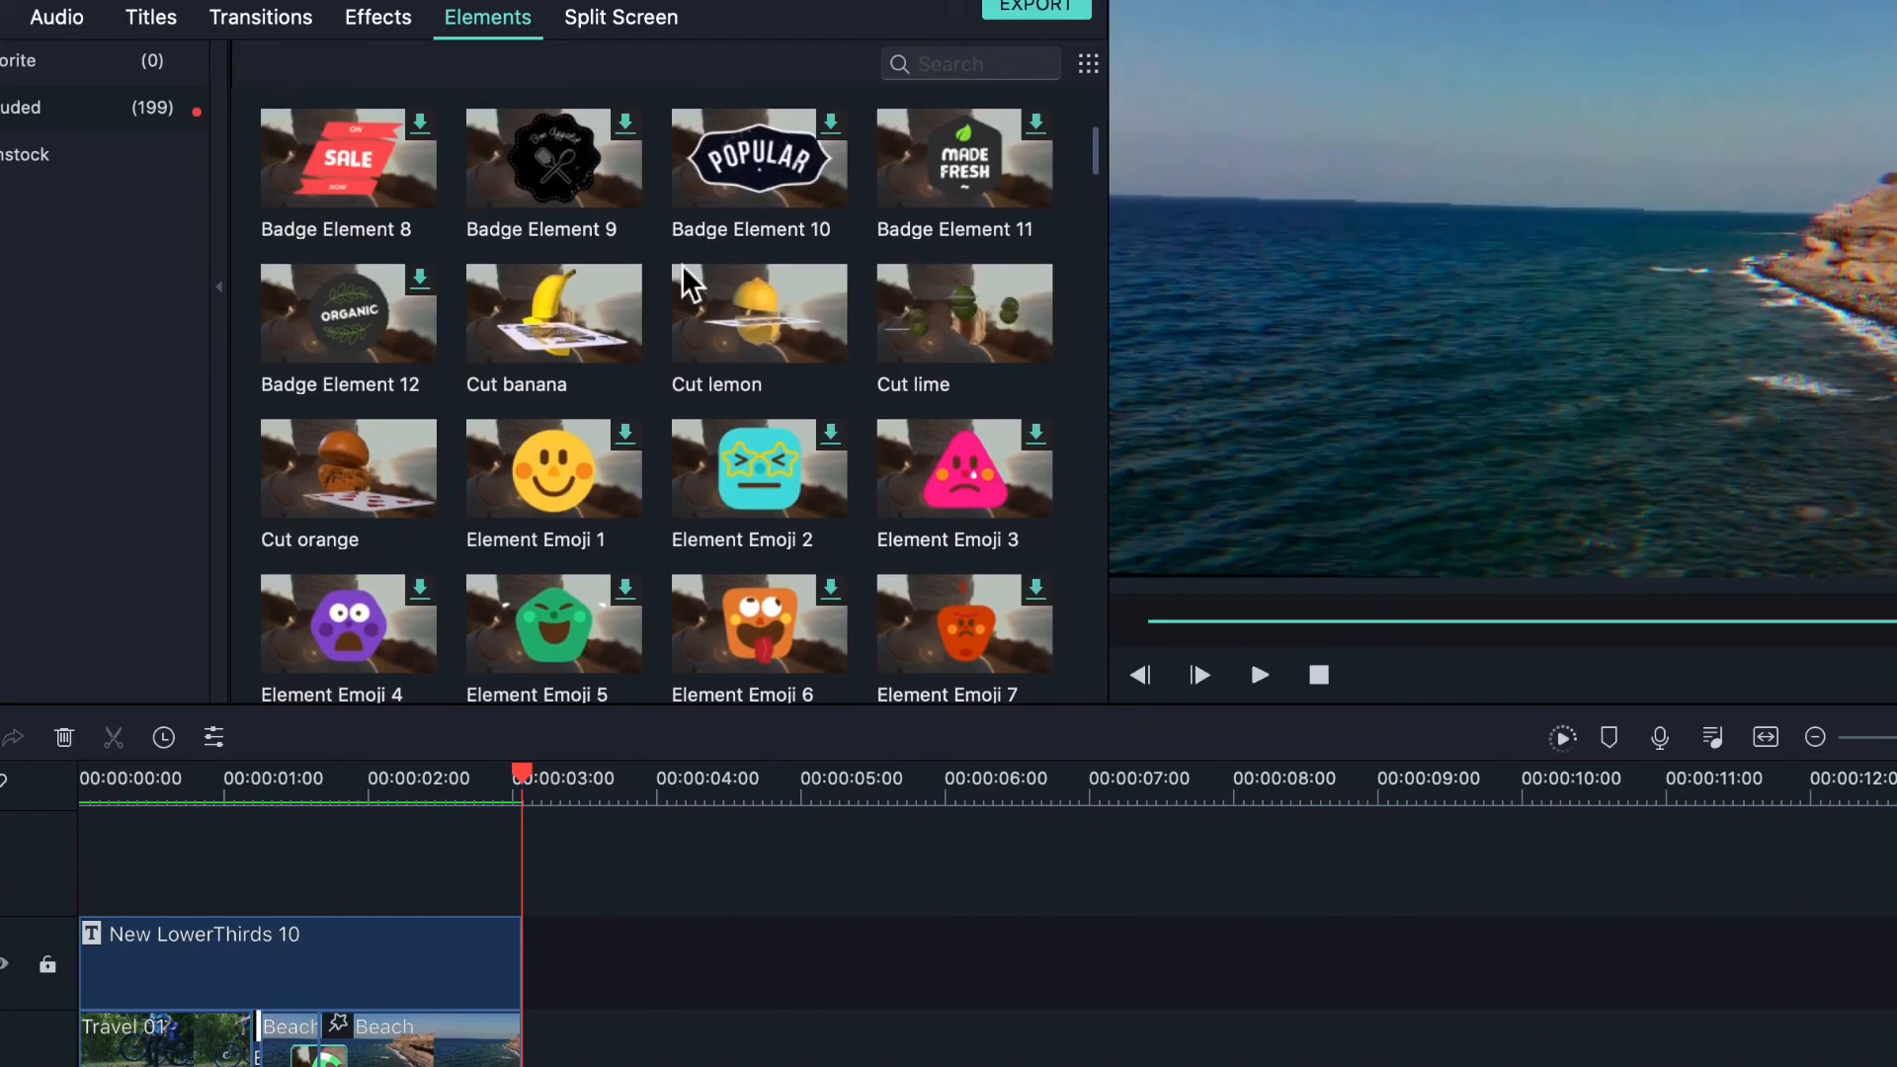
{"action": "left_click_drag", "start_coordinate": [781, 315], "coordinate": [330, 879]}
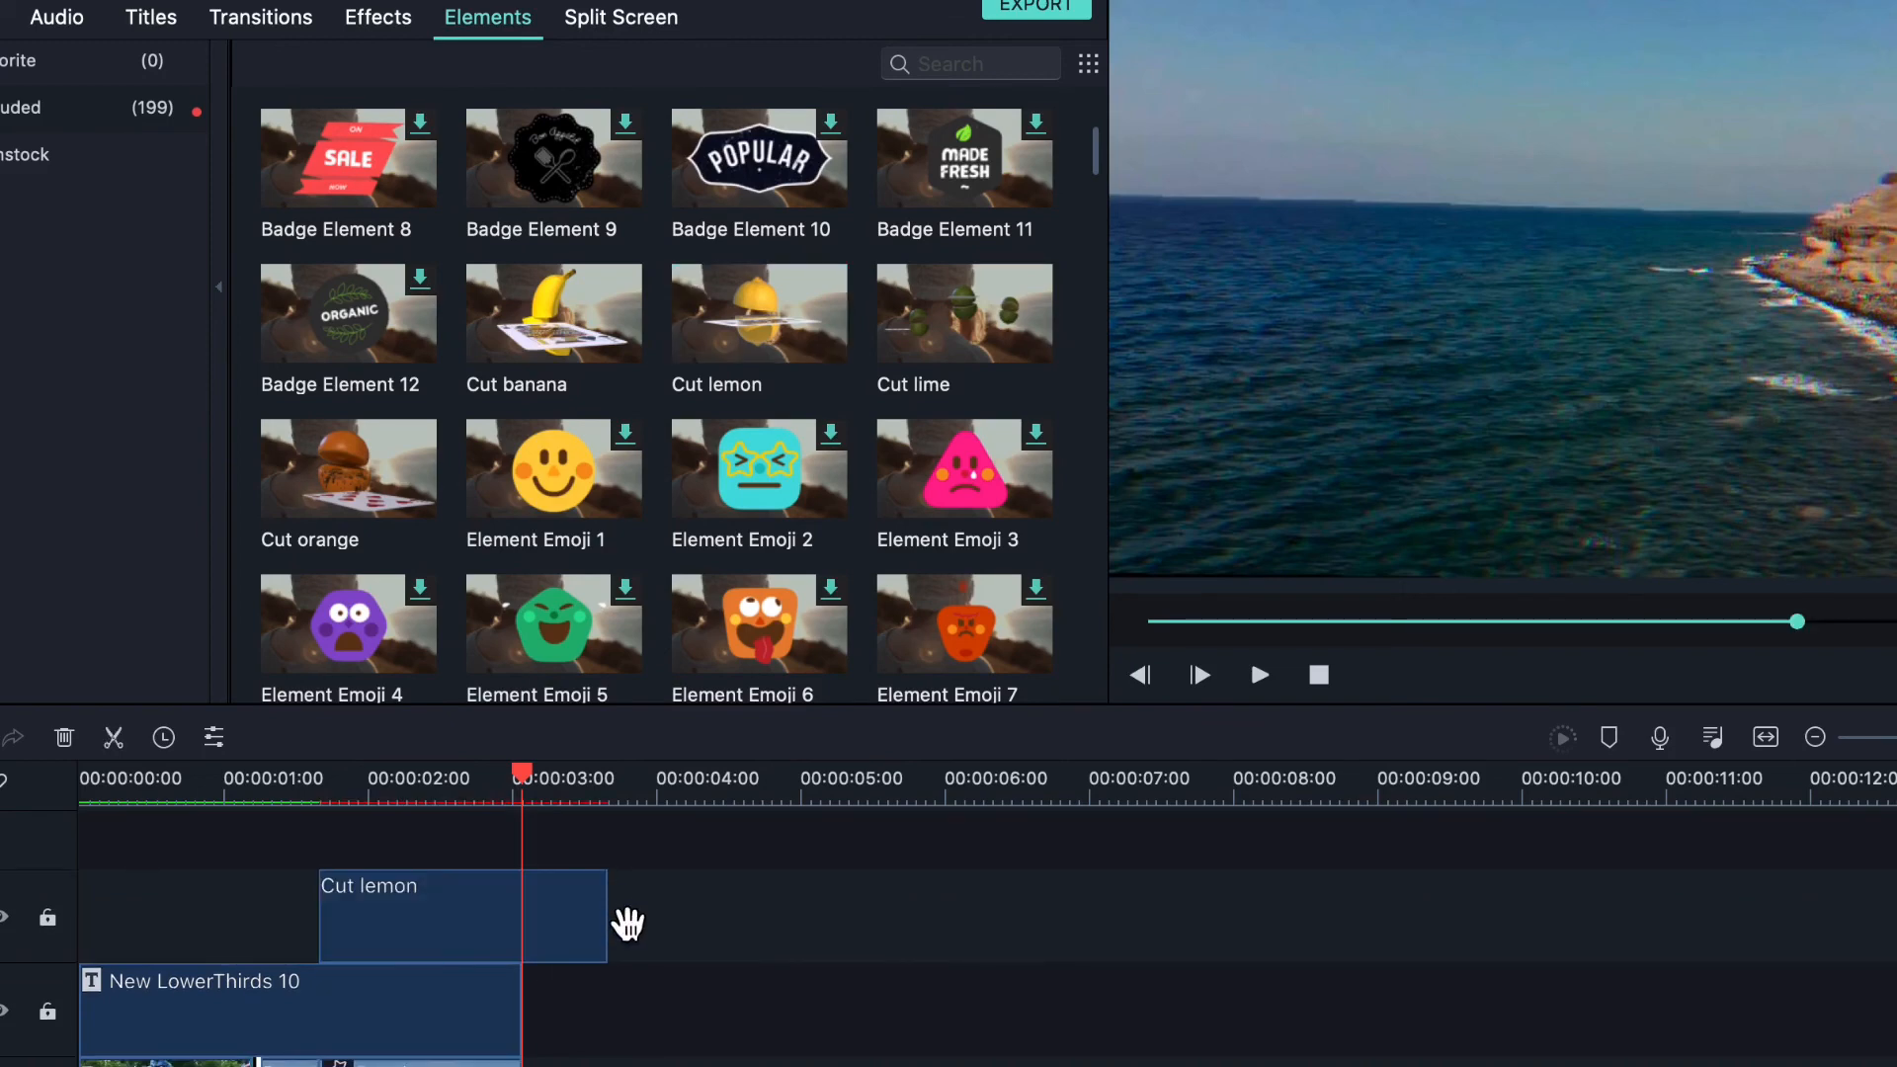
- Trim the Cut lemon to one second, shift it slightly later, and preview from 00:00:01:00
{"action": "left_click_drag", "start_coordinate": [607, 917], "coordinate": [678, 1016]}
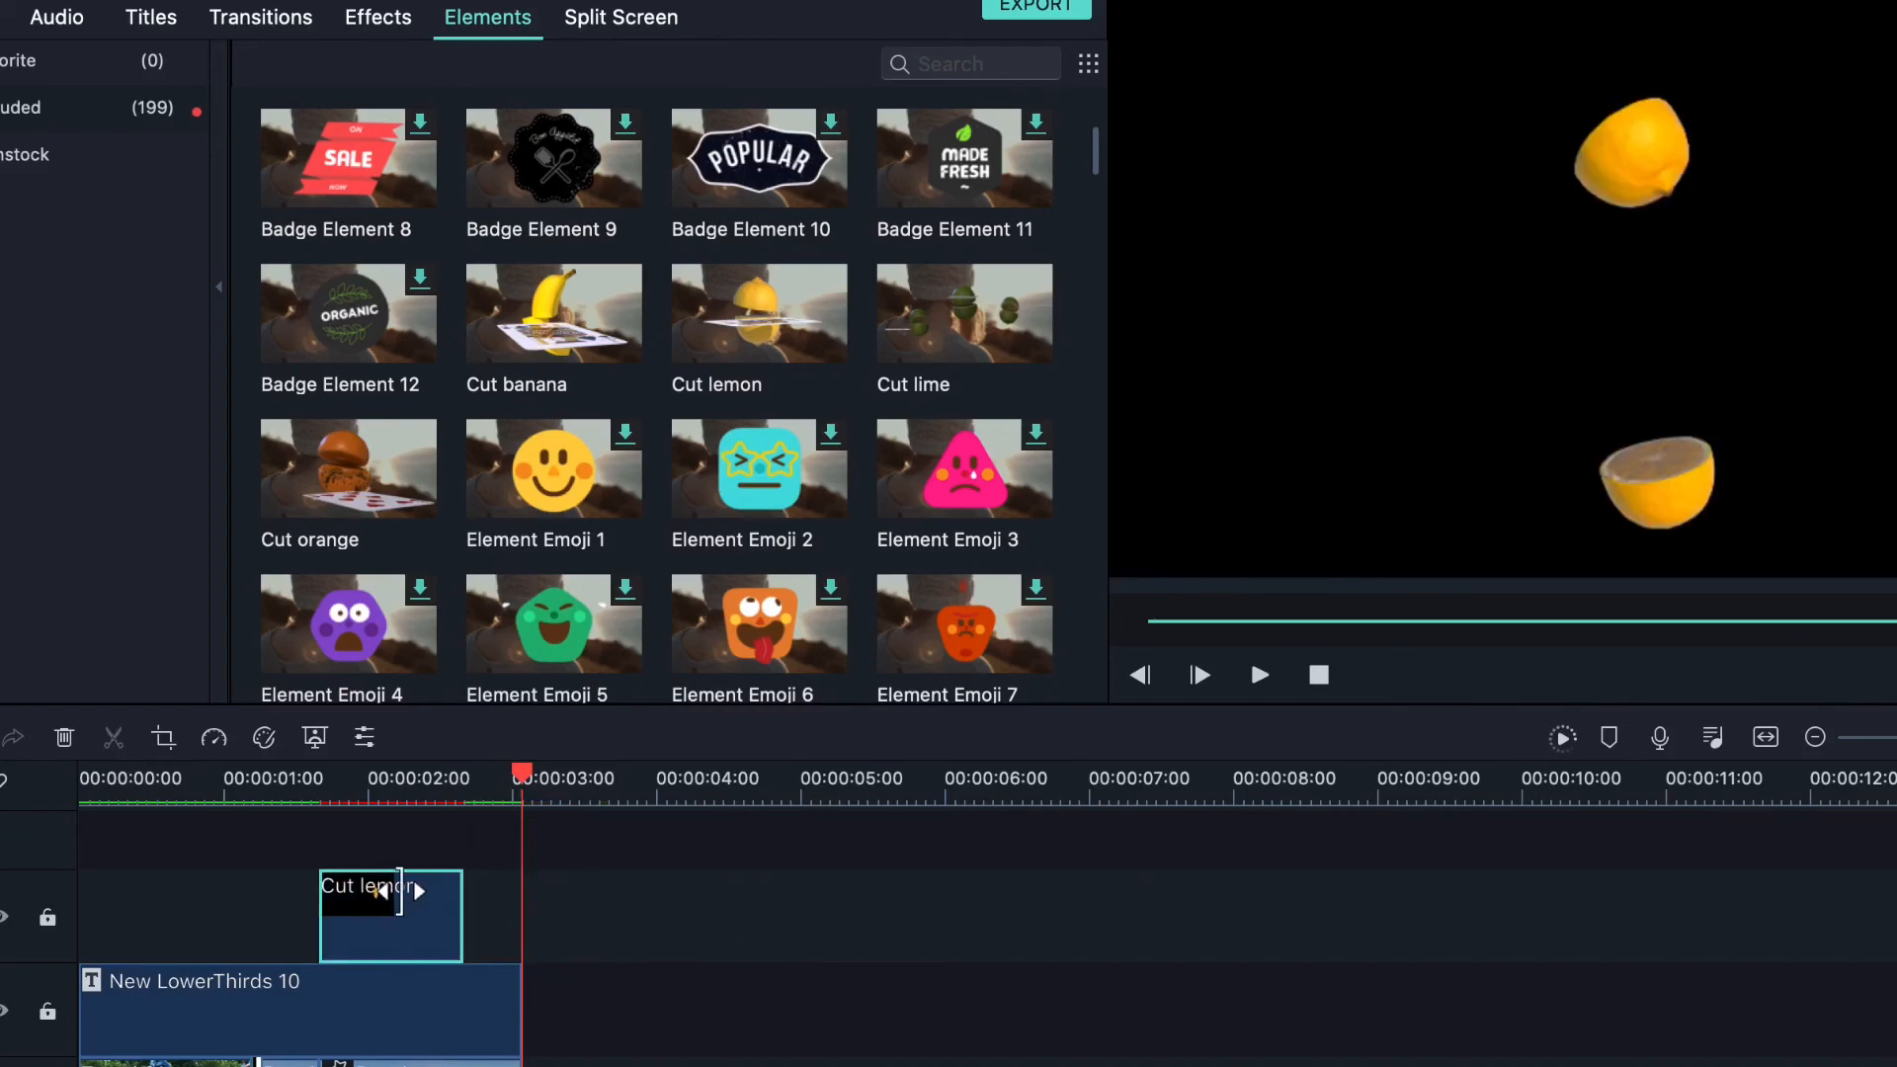
{"action": "left_click_drag", "start_coordinate": [407, 903], "coordinate": [500, 902]}
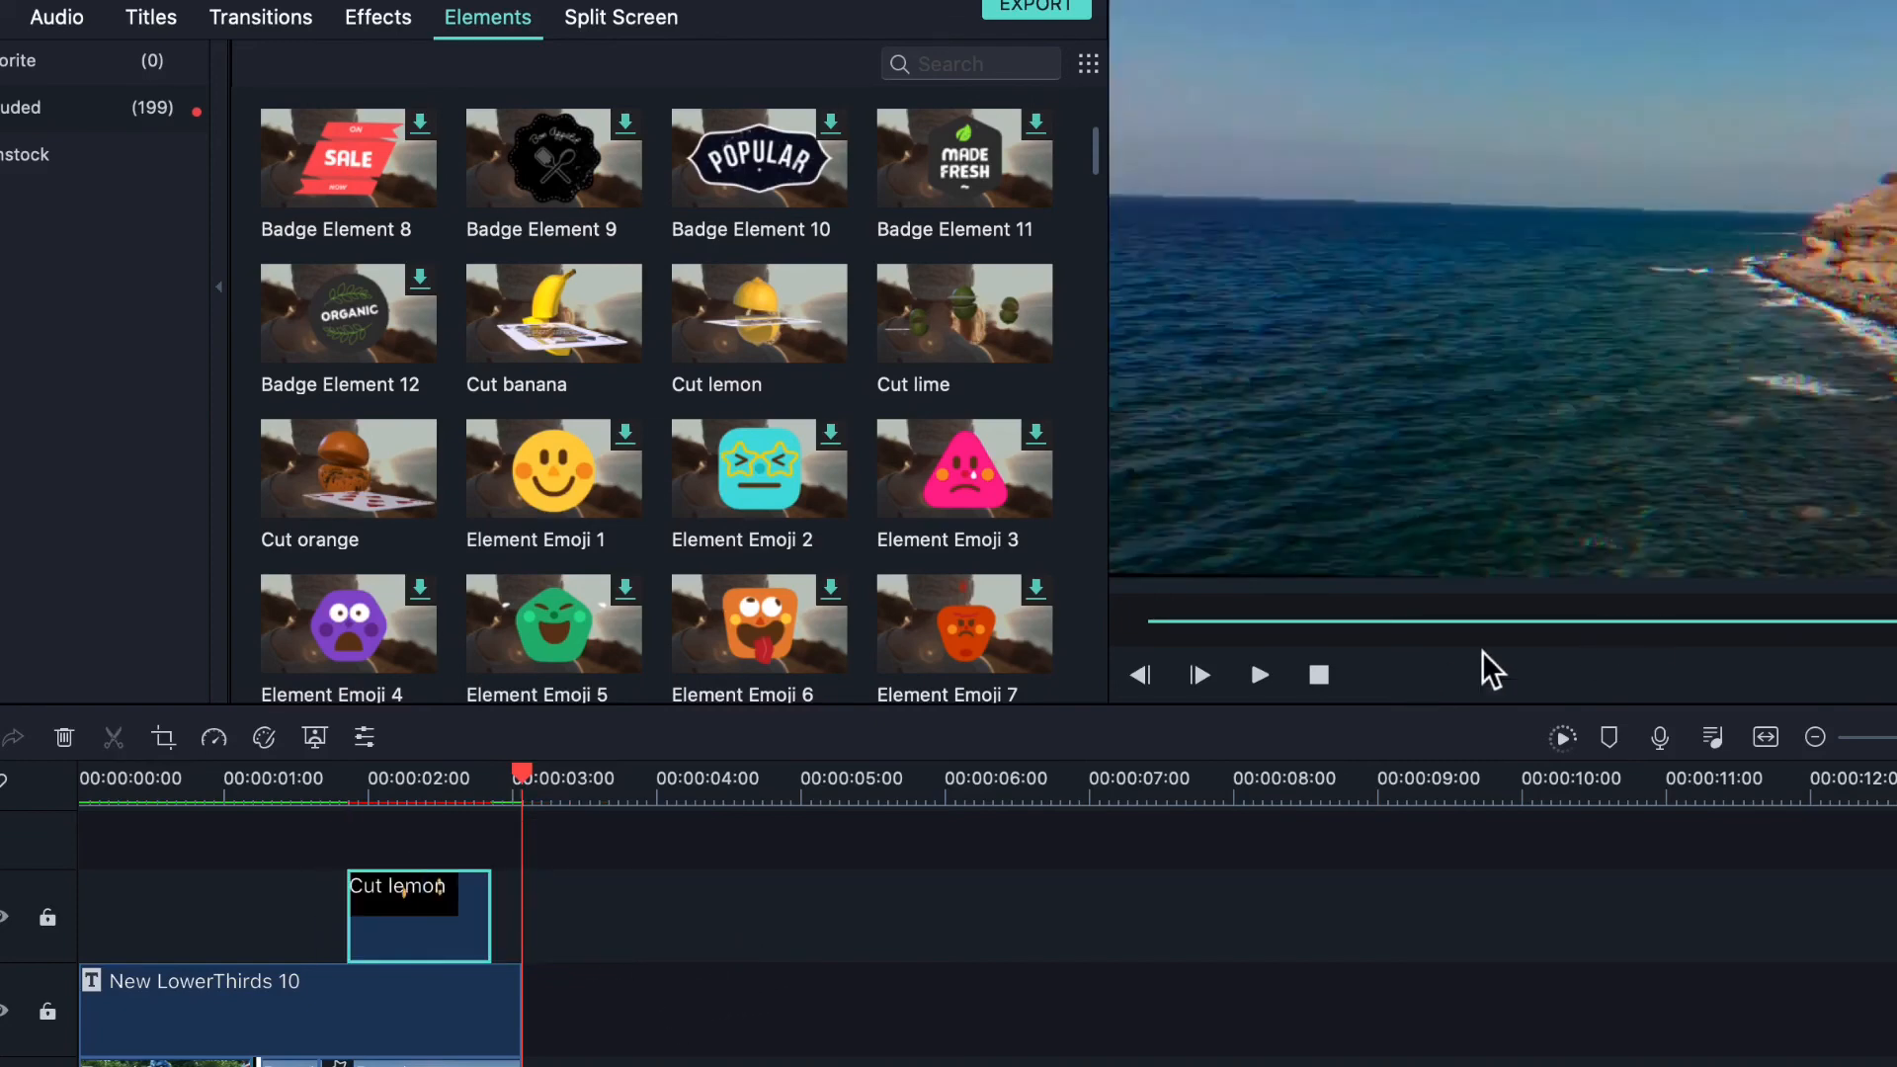
{"action": "left_click_drag", "start_coordinate": [1896, 623], "coordinate": [1550, 682]}
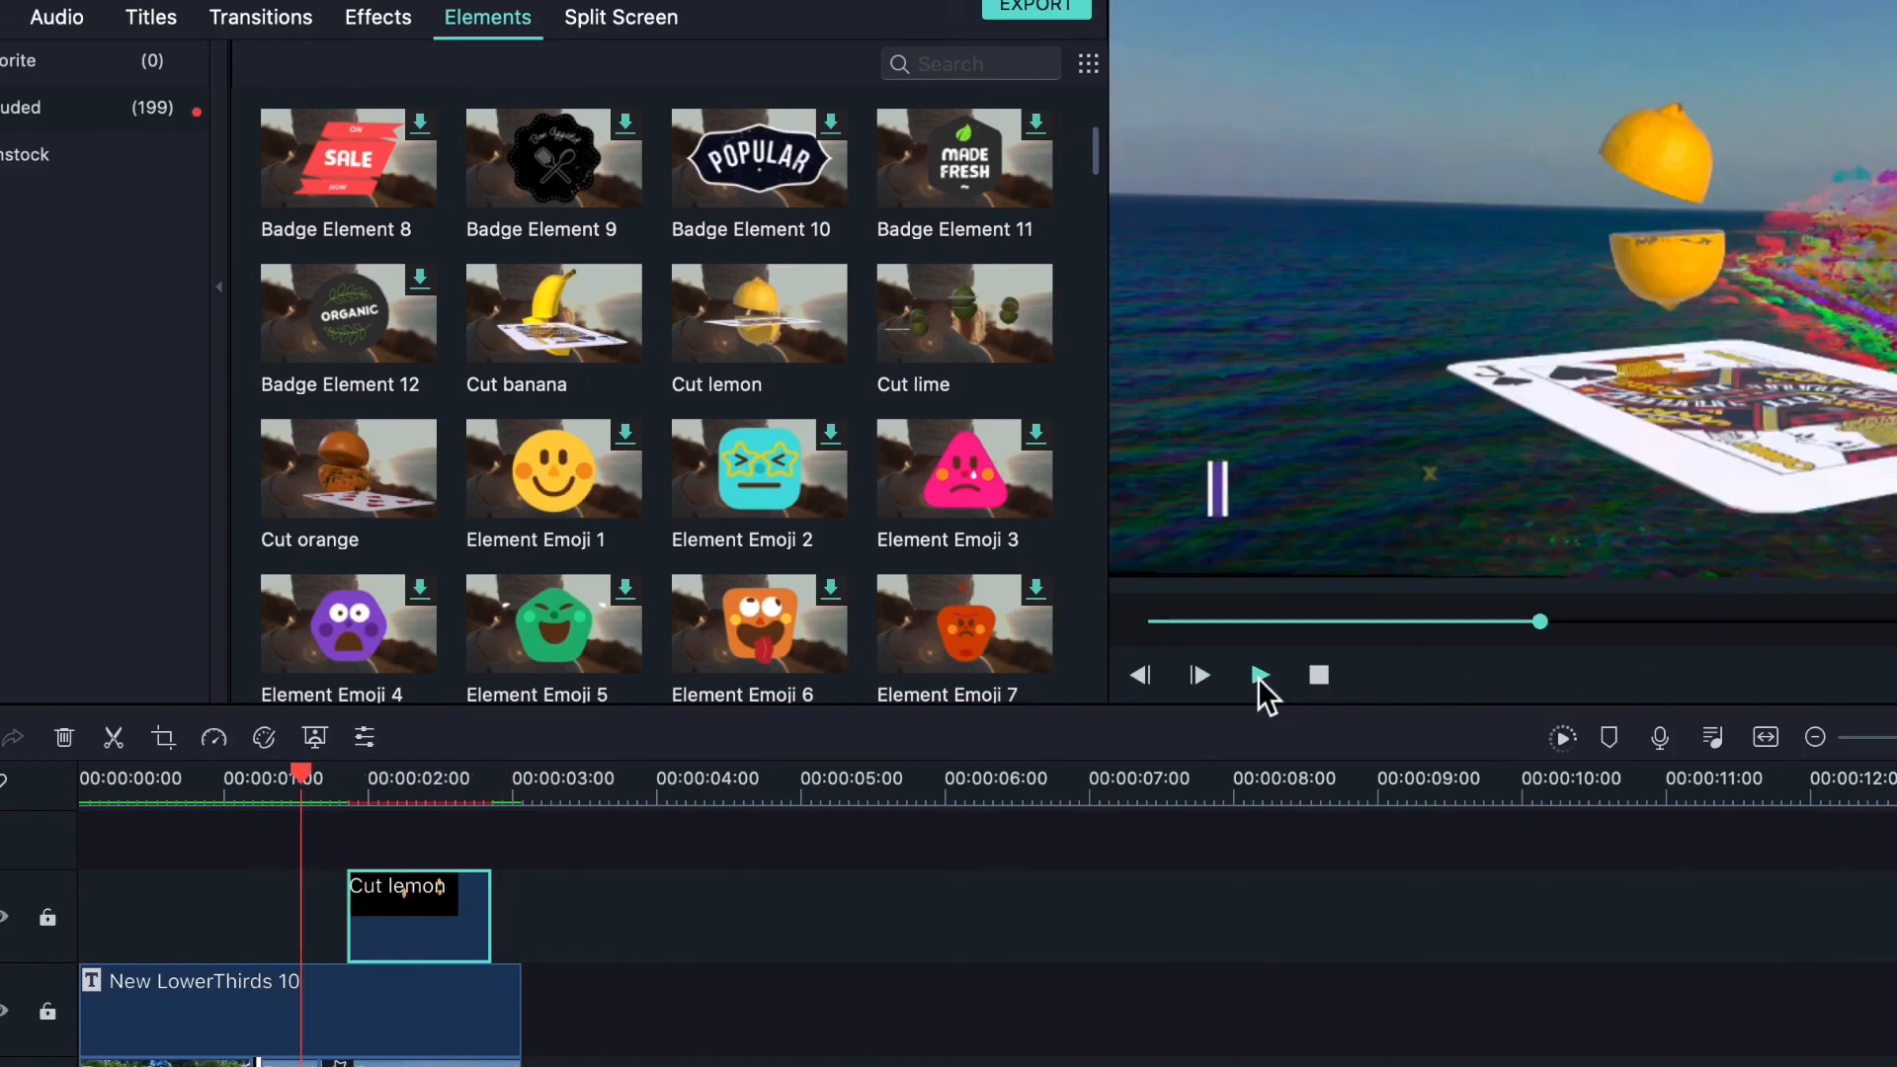
{"action": "left_click", "coordinate": [1259, 676]}
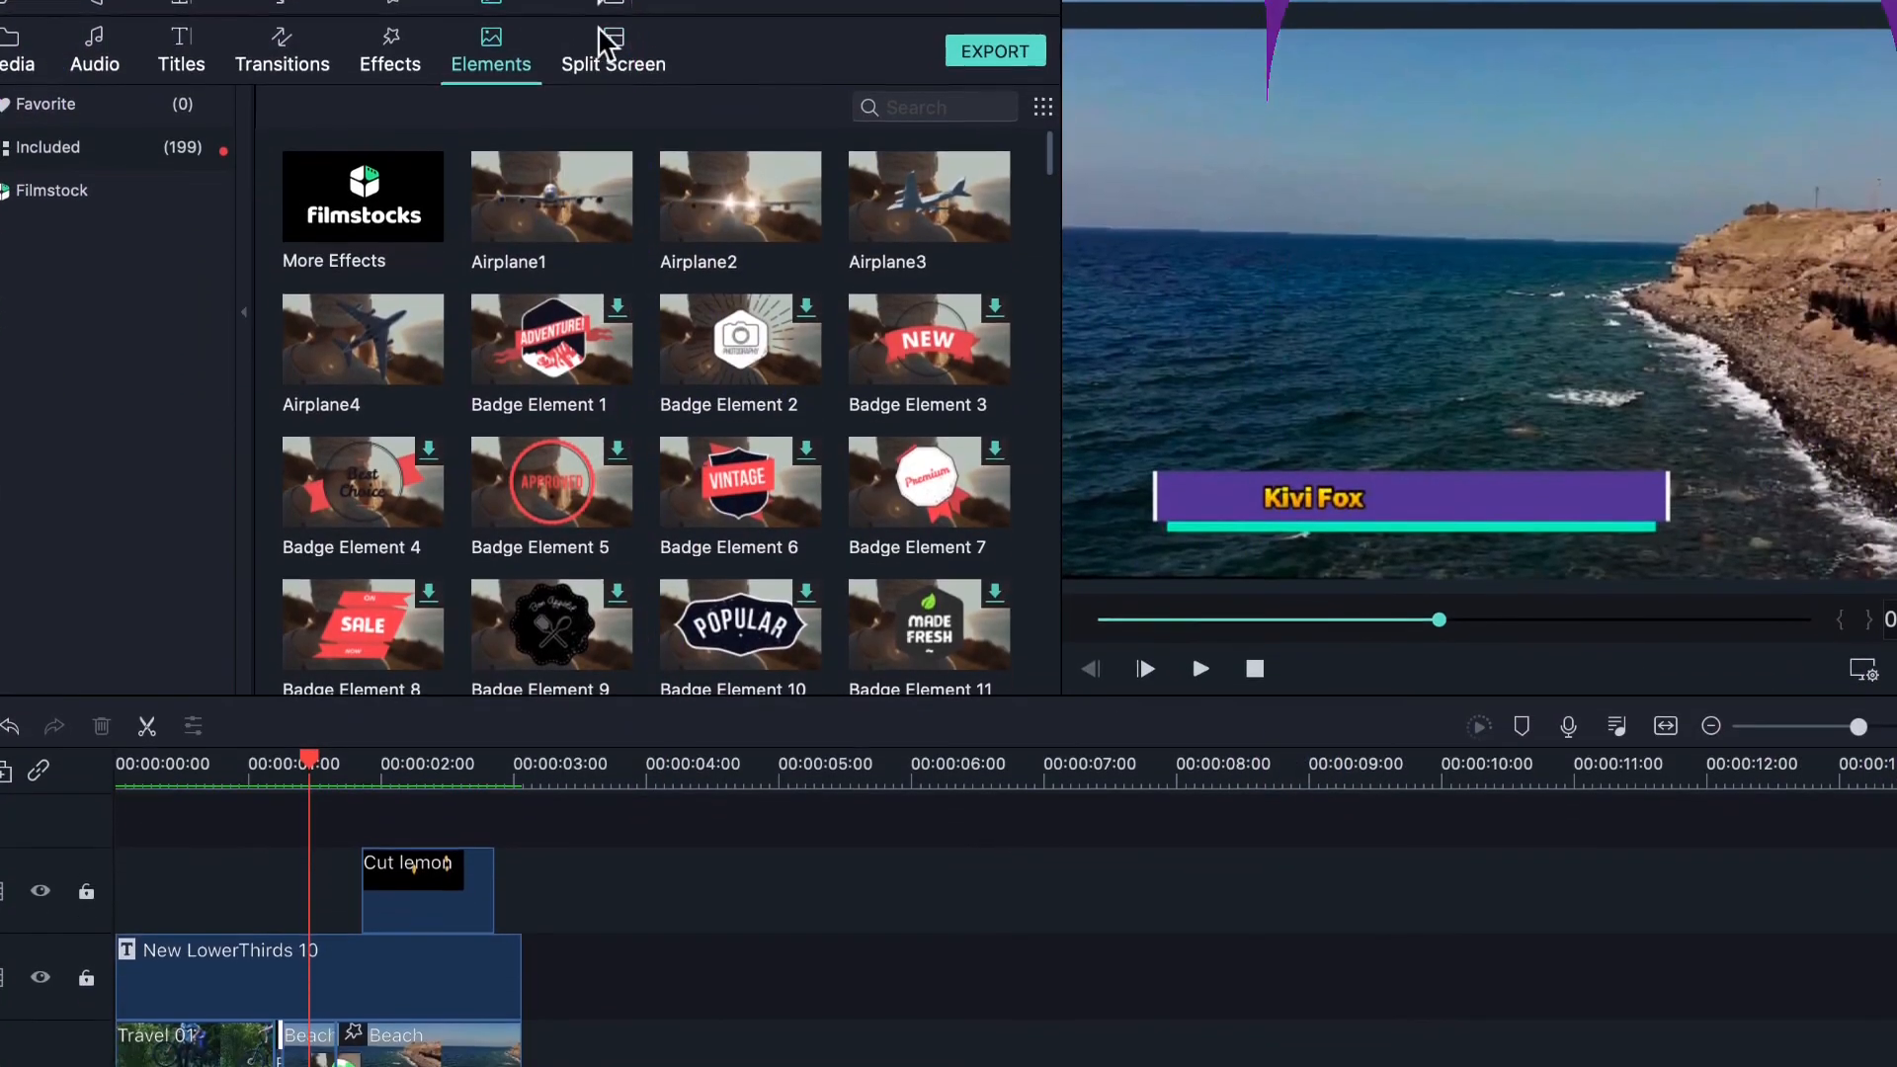
- Look through Split Screen and Audio libraries, show Titles, and replay the project from the start
{"action": "left_click", "coordinate": [604, 29]}
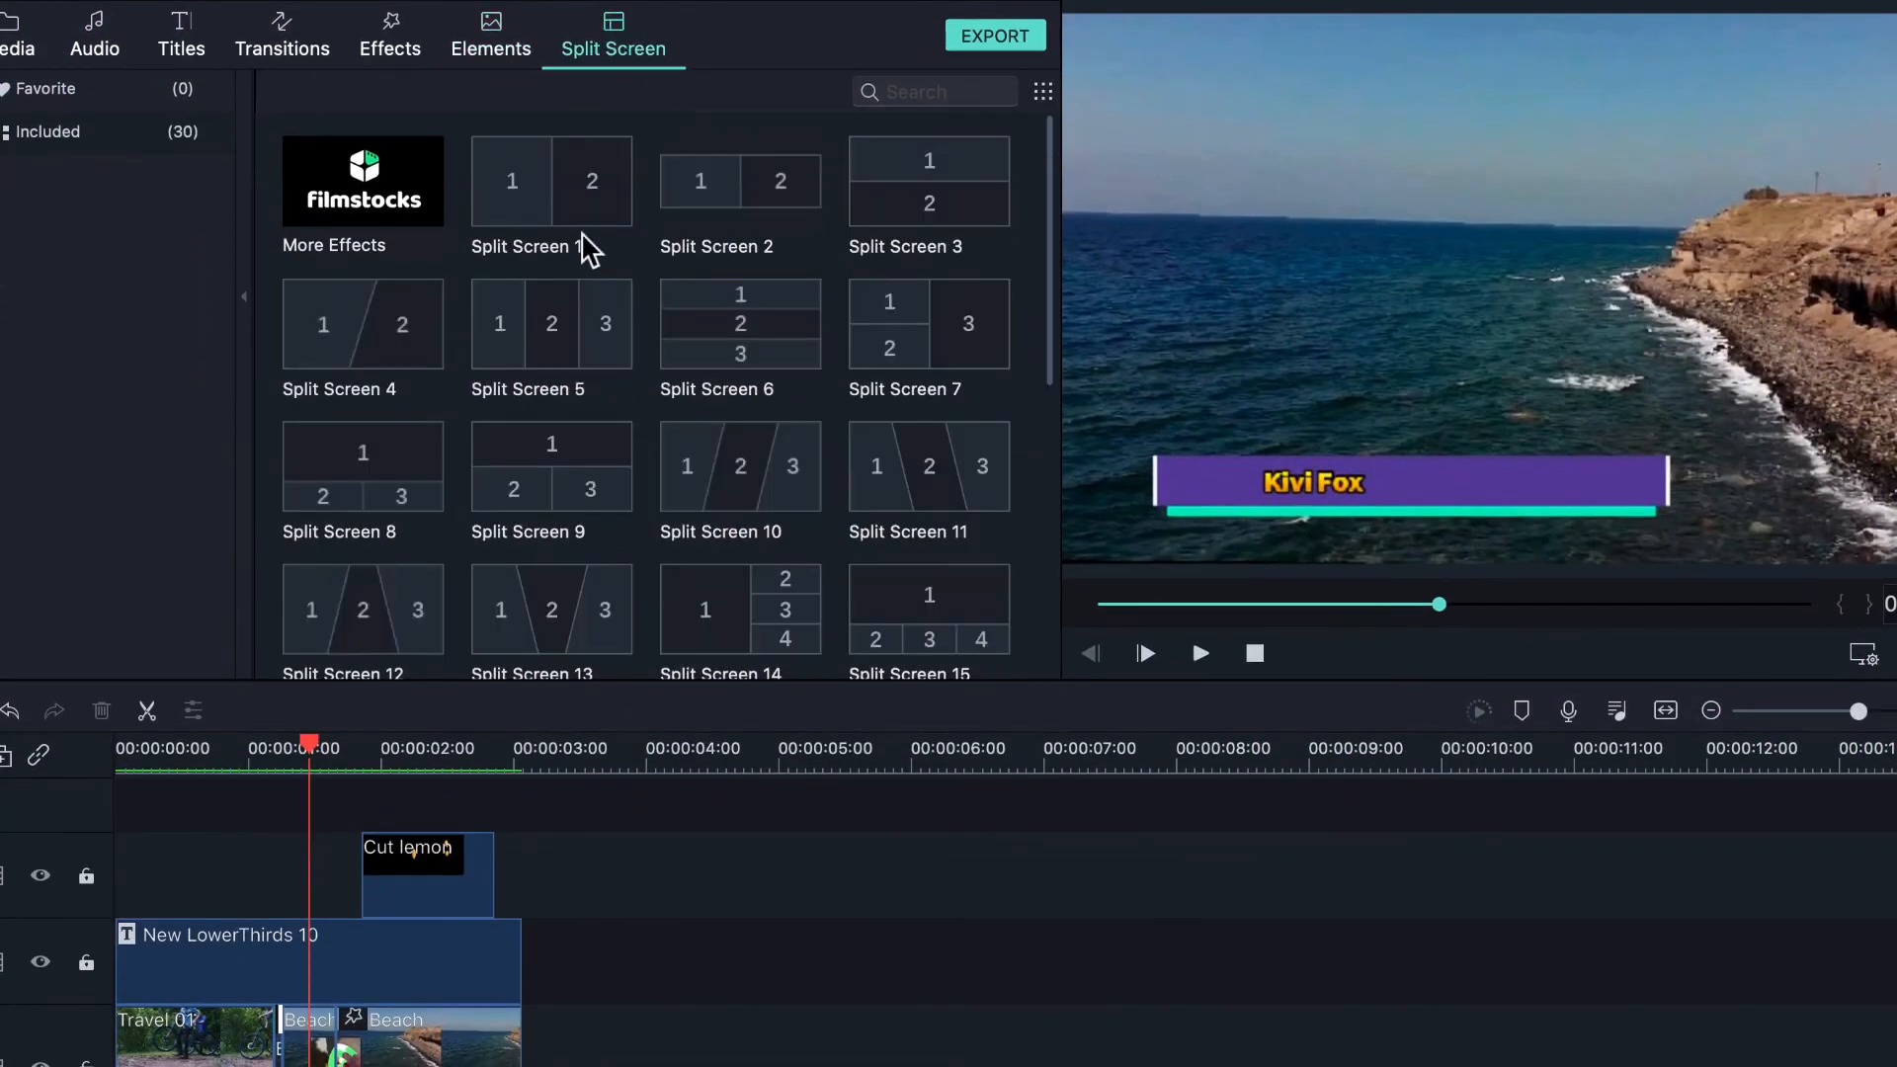
{"action": "scroll", "coordinate": [582, 237], "scroll_direction": "down", "scroll_amount": 6}
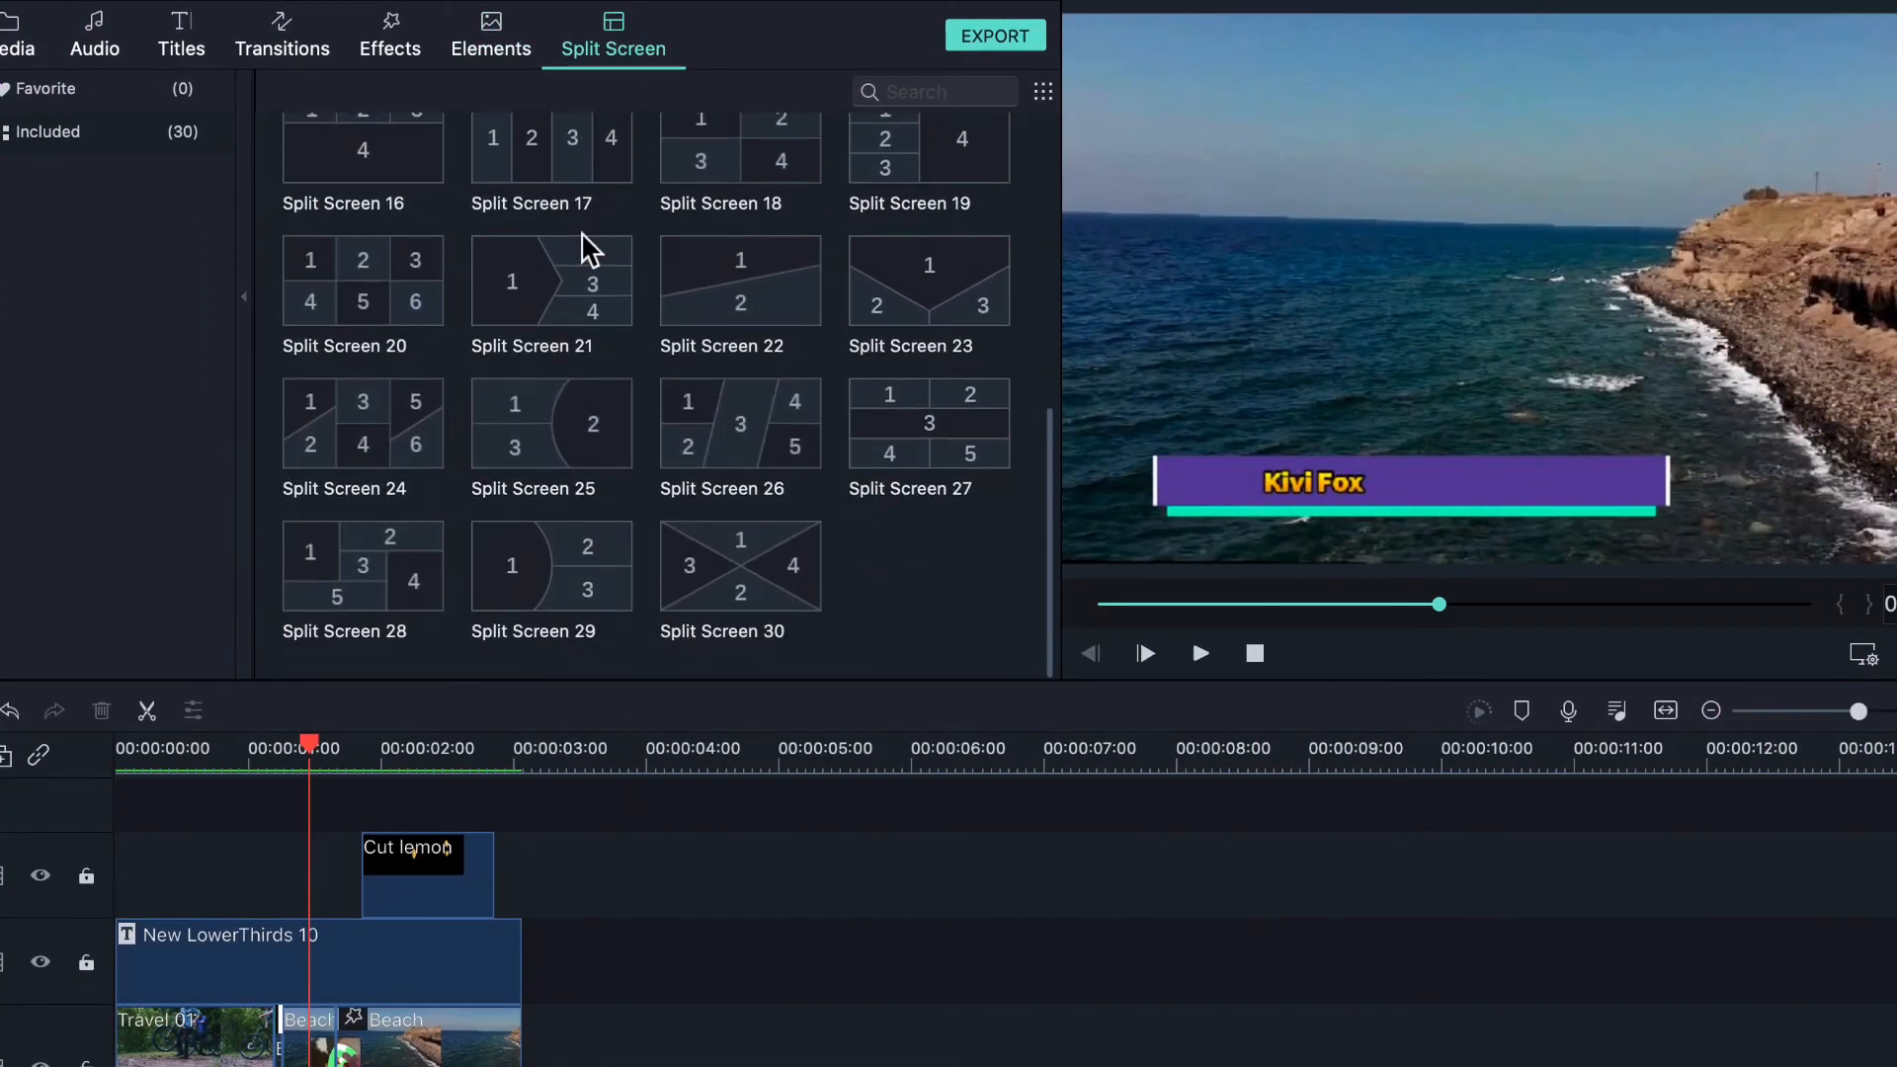
{"action": "scroll", "coordinate": [539, 625], "scroll_direction": "up", "scroll_amount": 6}
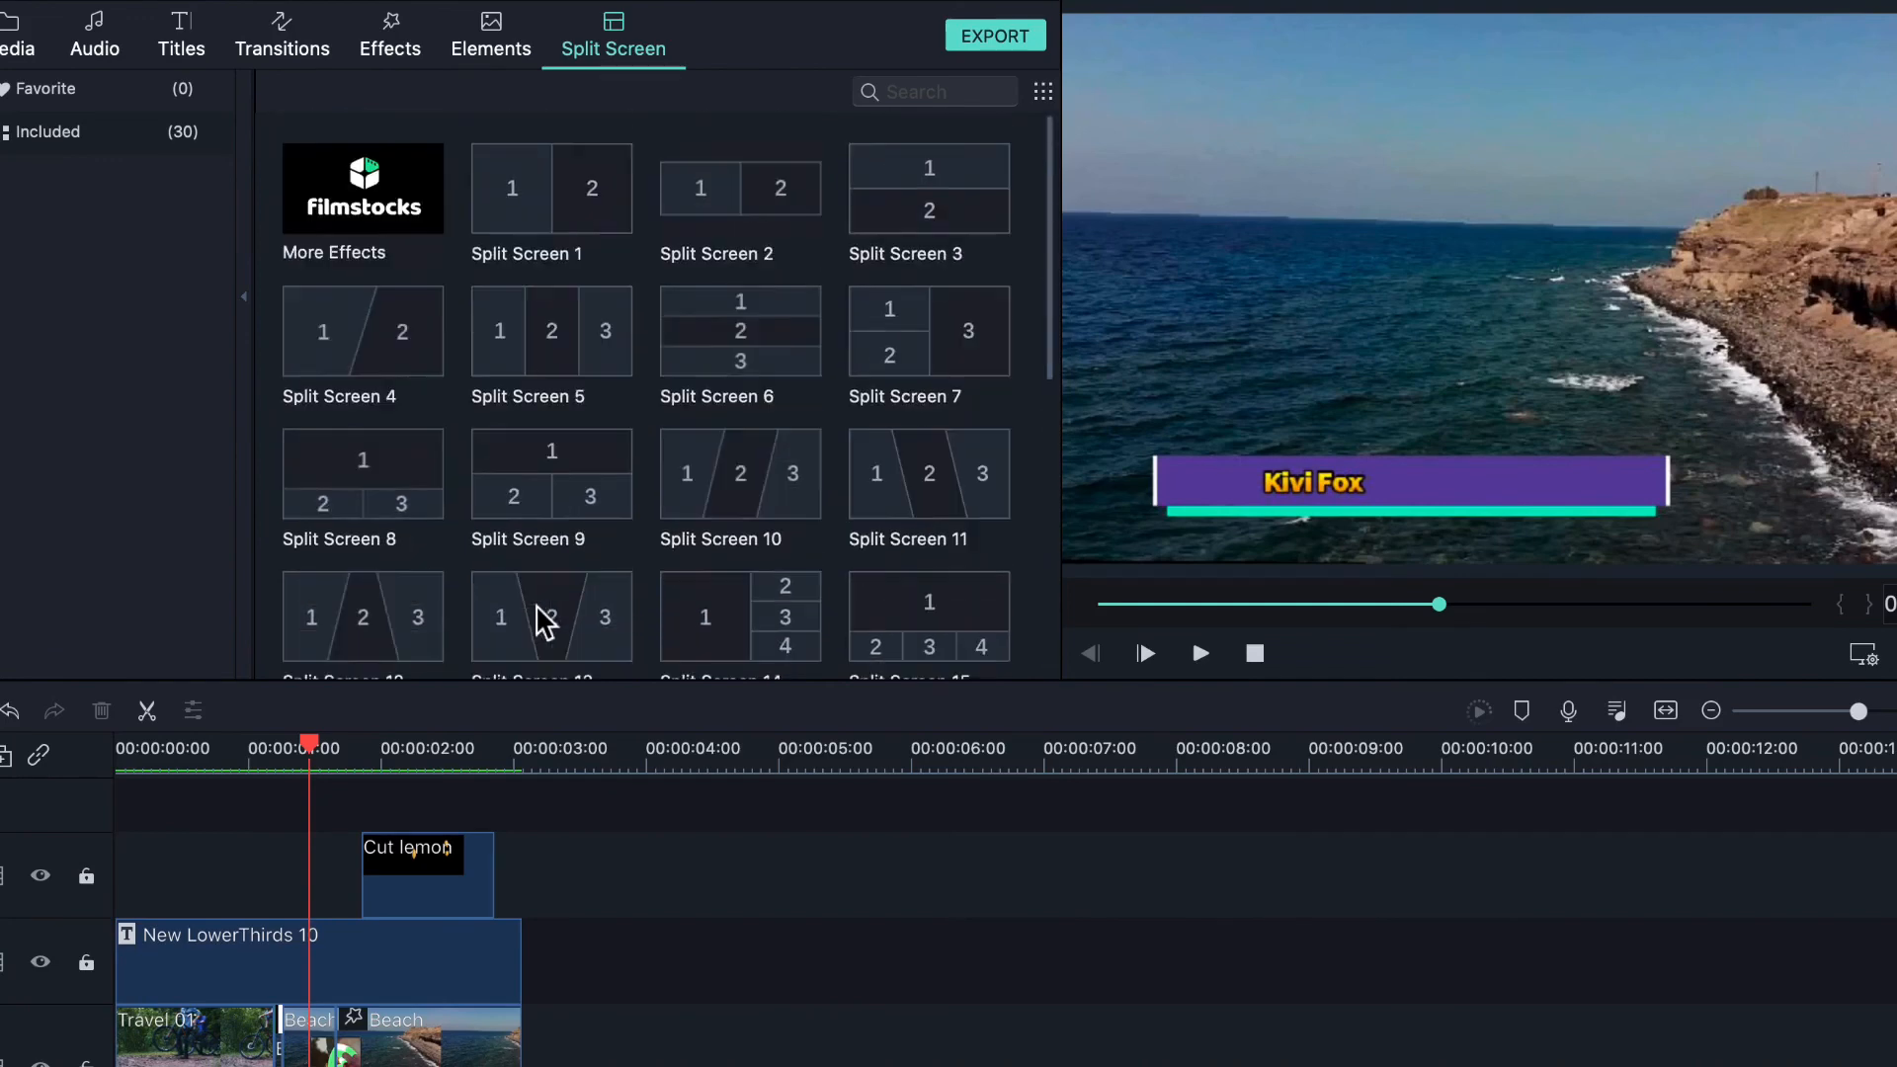
{"action": "left_click", "coordinate": [103, 39]}
{"action": "left_click", "coordinate": [180, 60]}
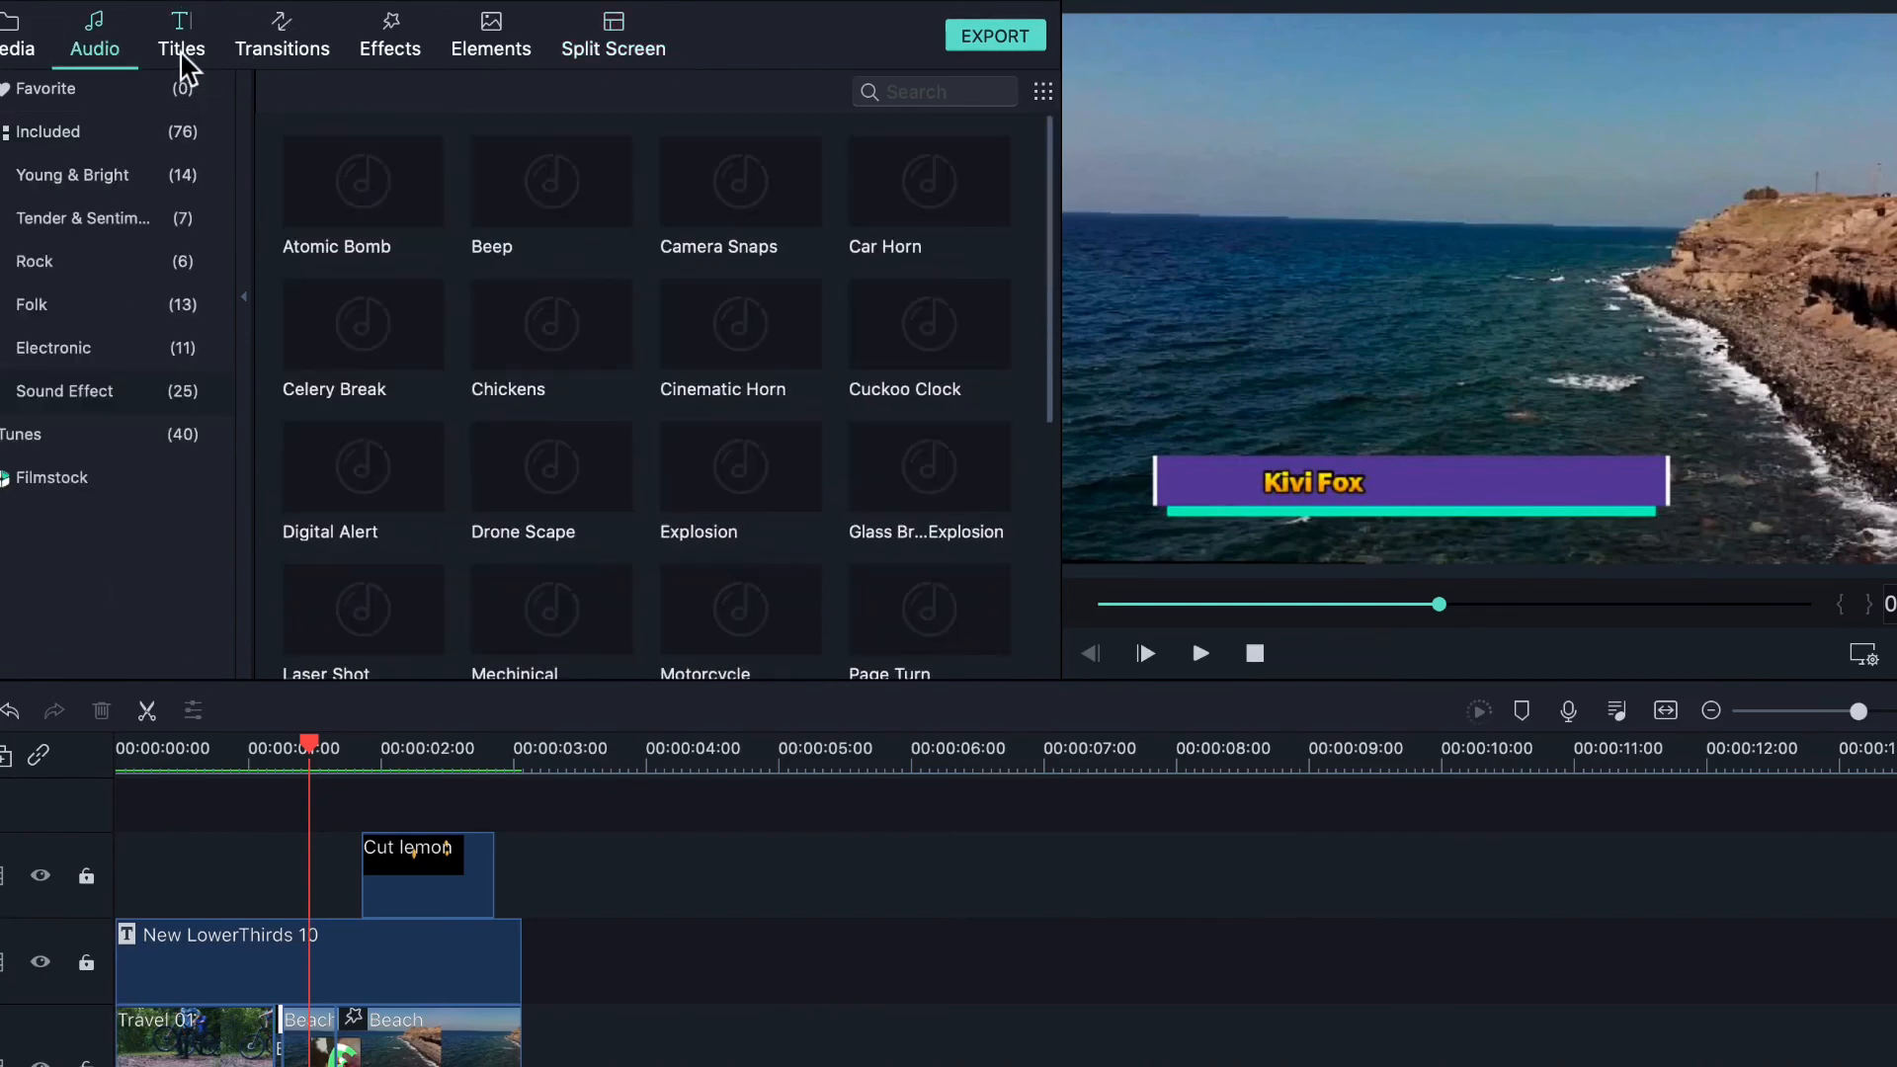
{"action": "left_click_drag", "start_coordinate": [1443, 608], "coordinate": [1078, 625]}
{"action": "left_click", "coordinate": [1198, 654]}
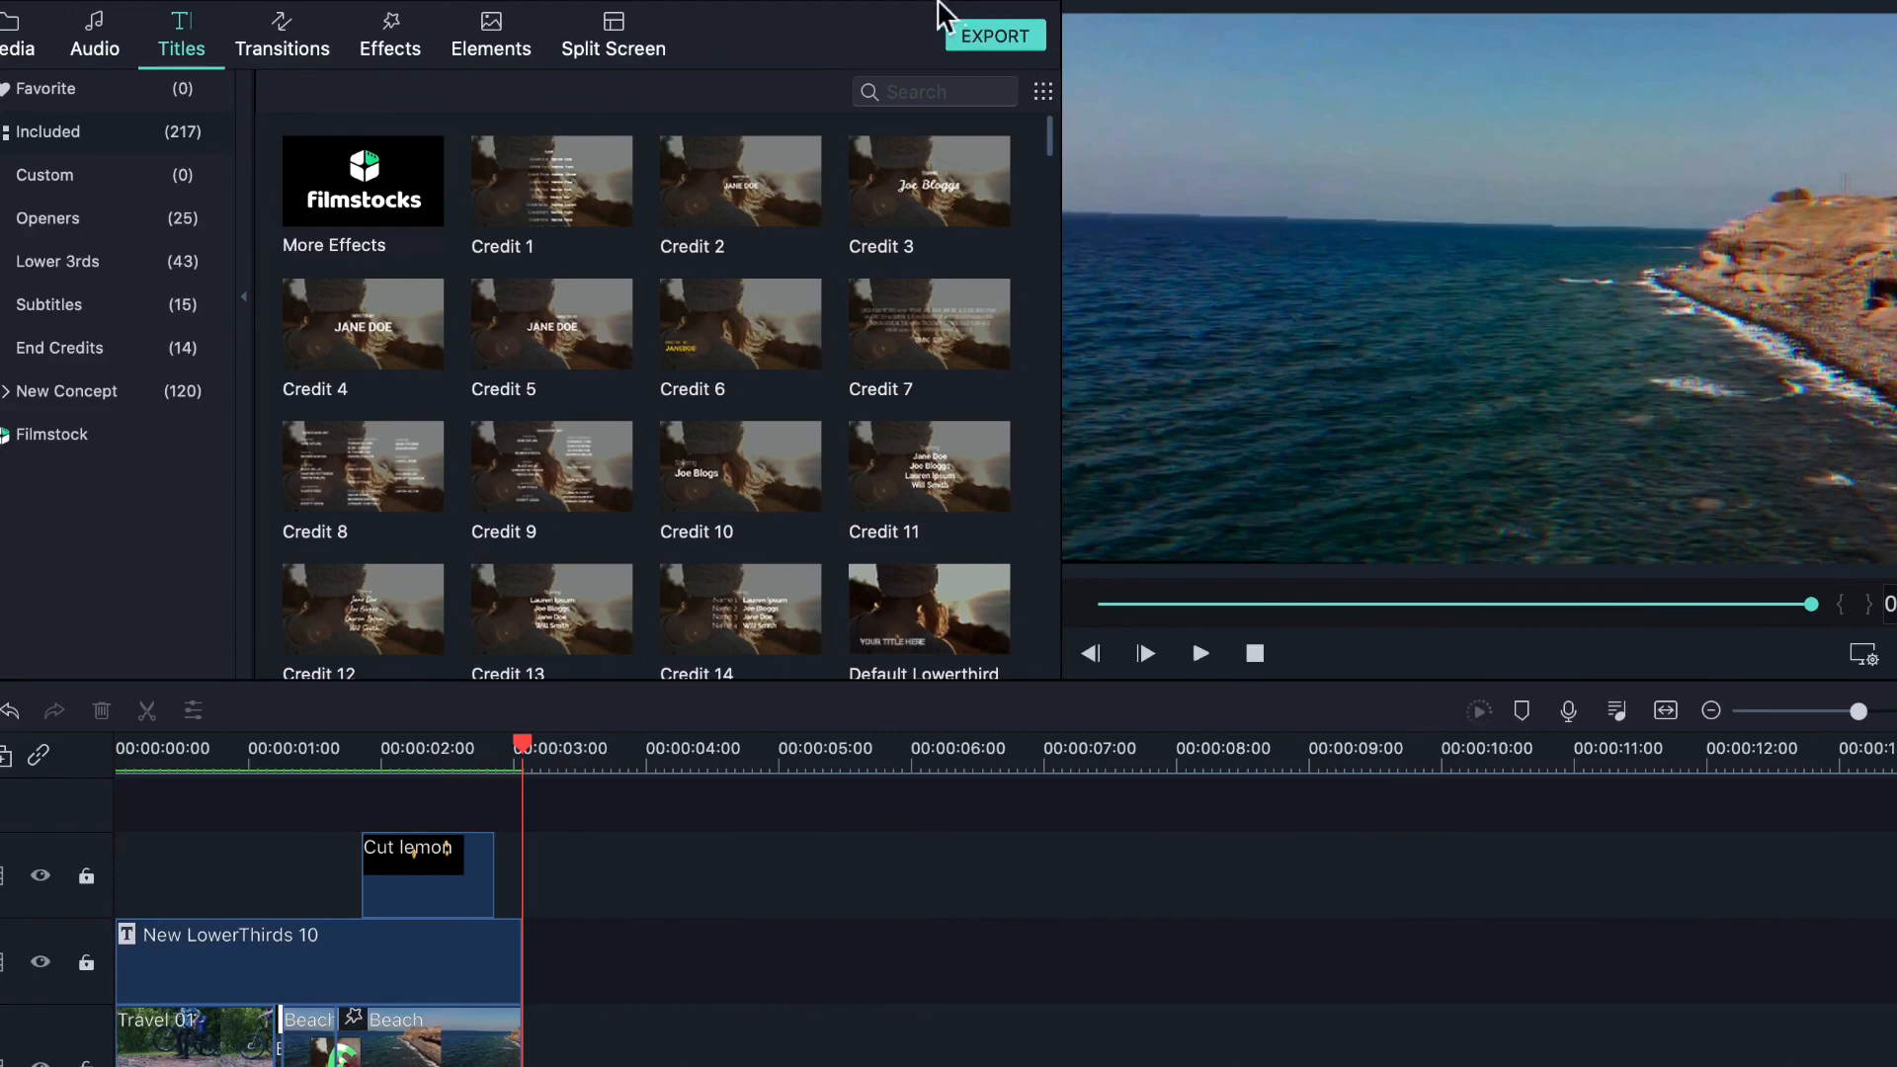
- Name the MOV export 'fimora'
{"action": "left_click", "coordinate": [978, 35]}
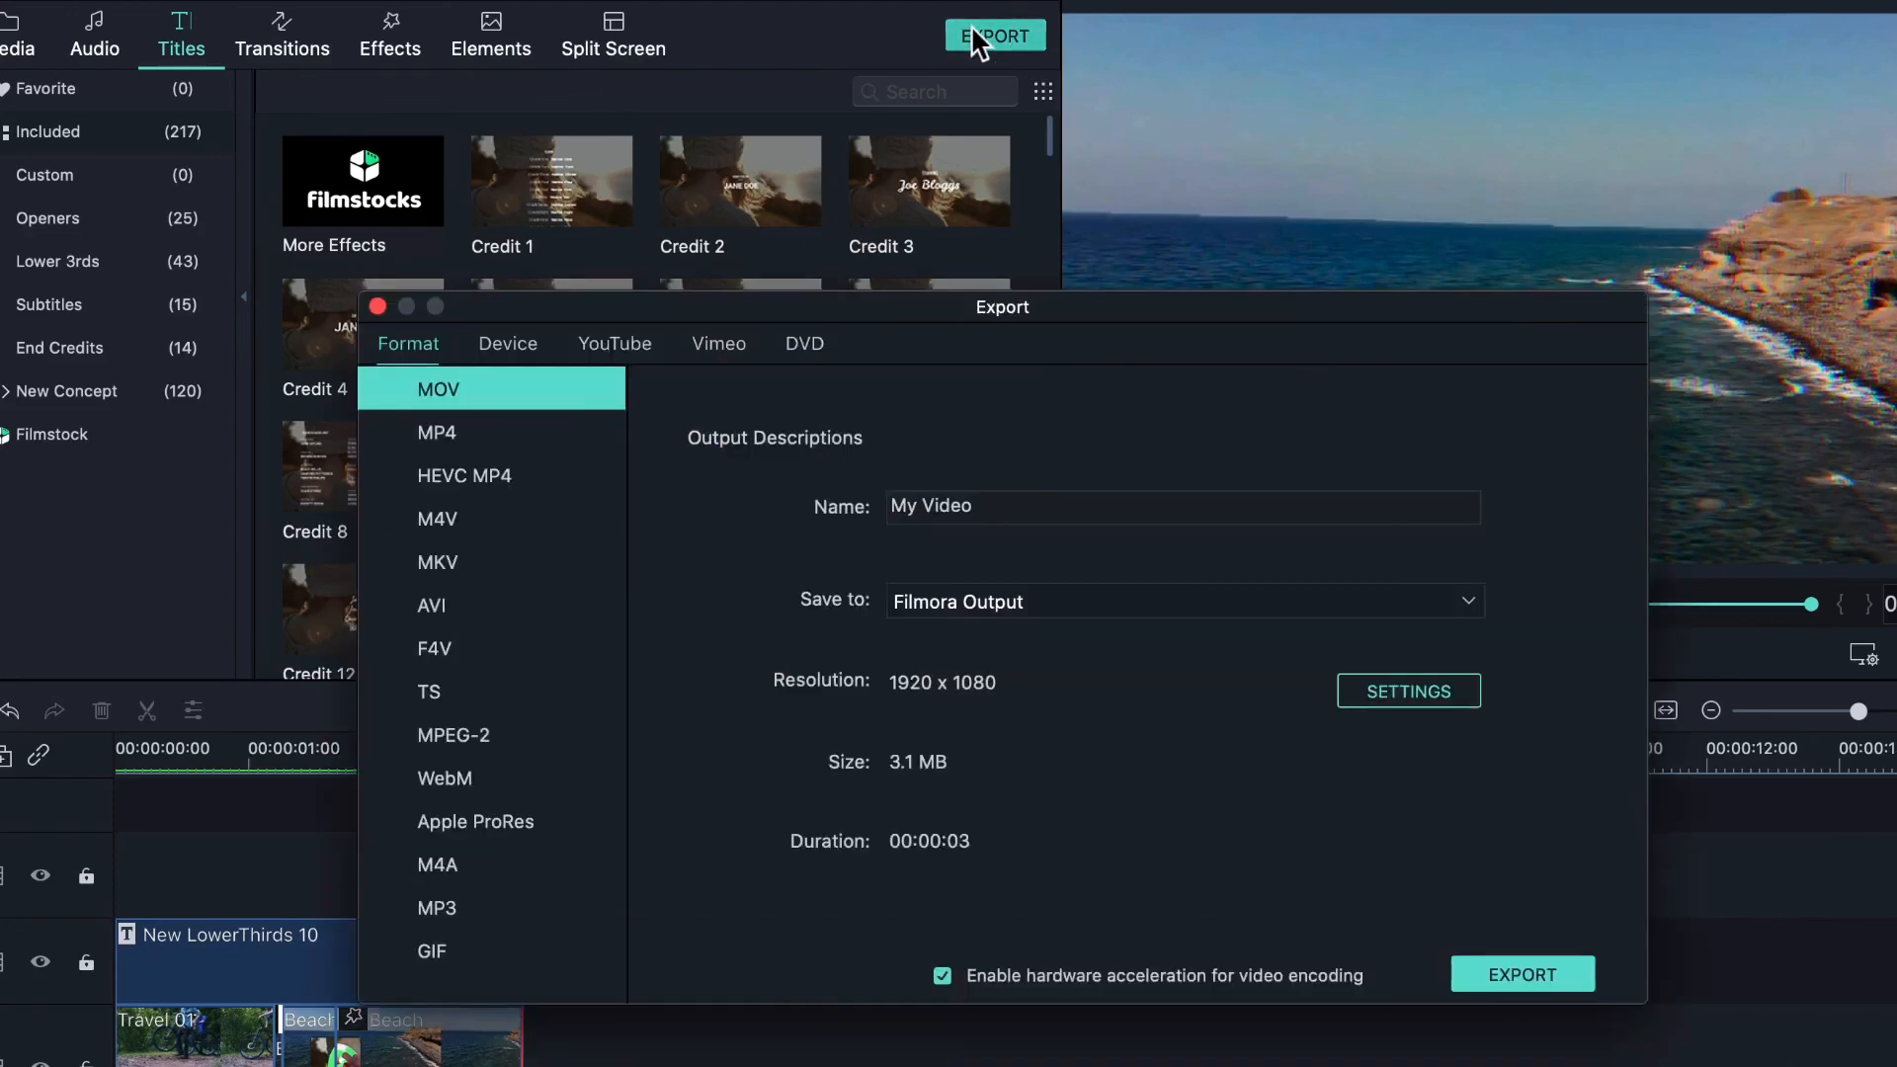
{"action": "left_click", "coordinate": [1004, 524]}
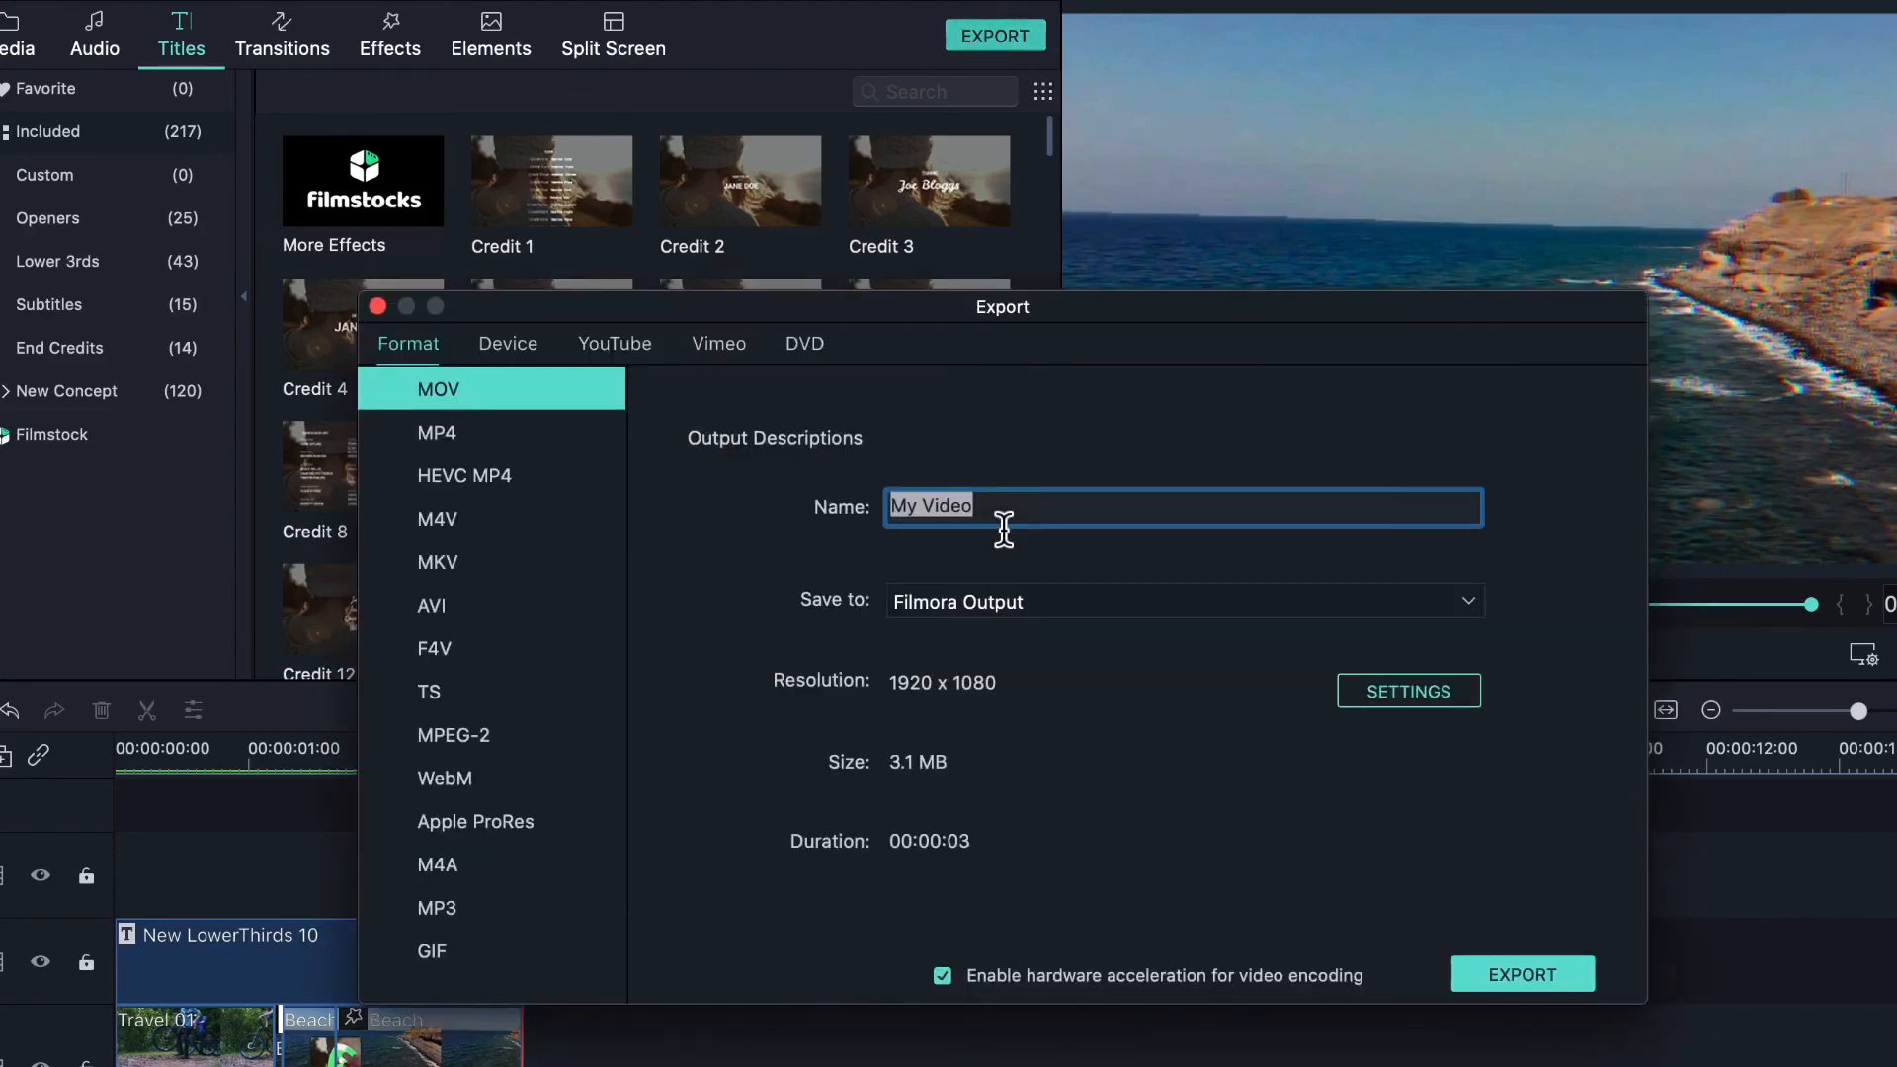
{"action": "type", "text": "V"}
{"action": "key", "text": "BackSpace"}
{"action": "type", "text": "fimora"}
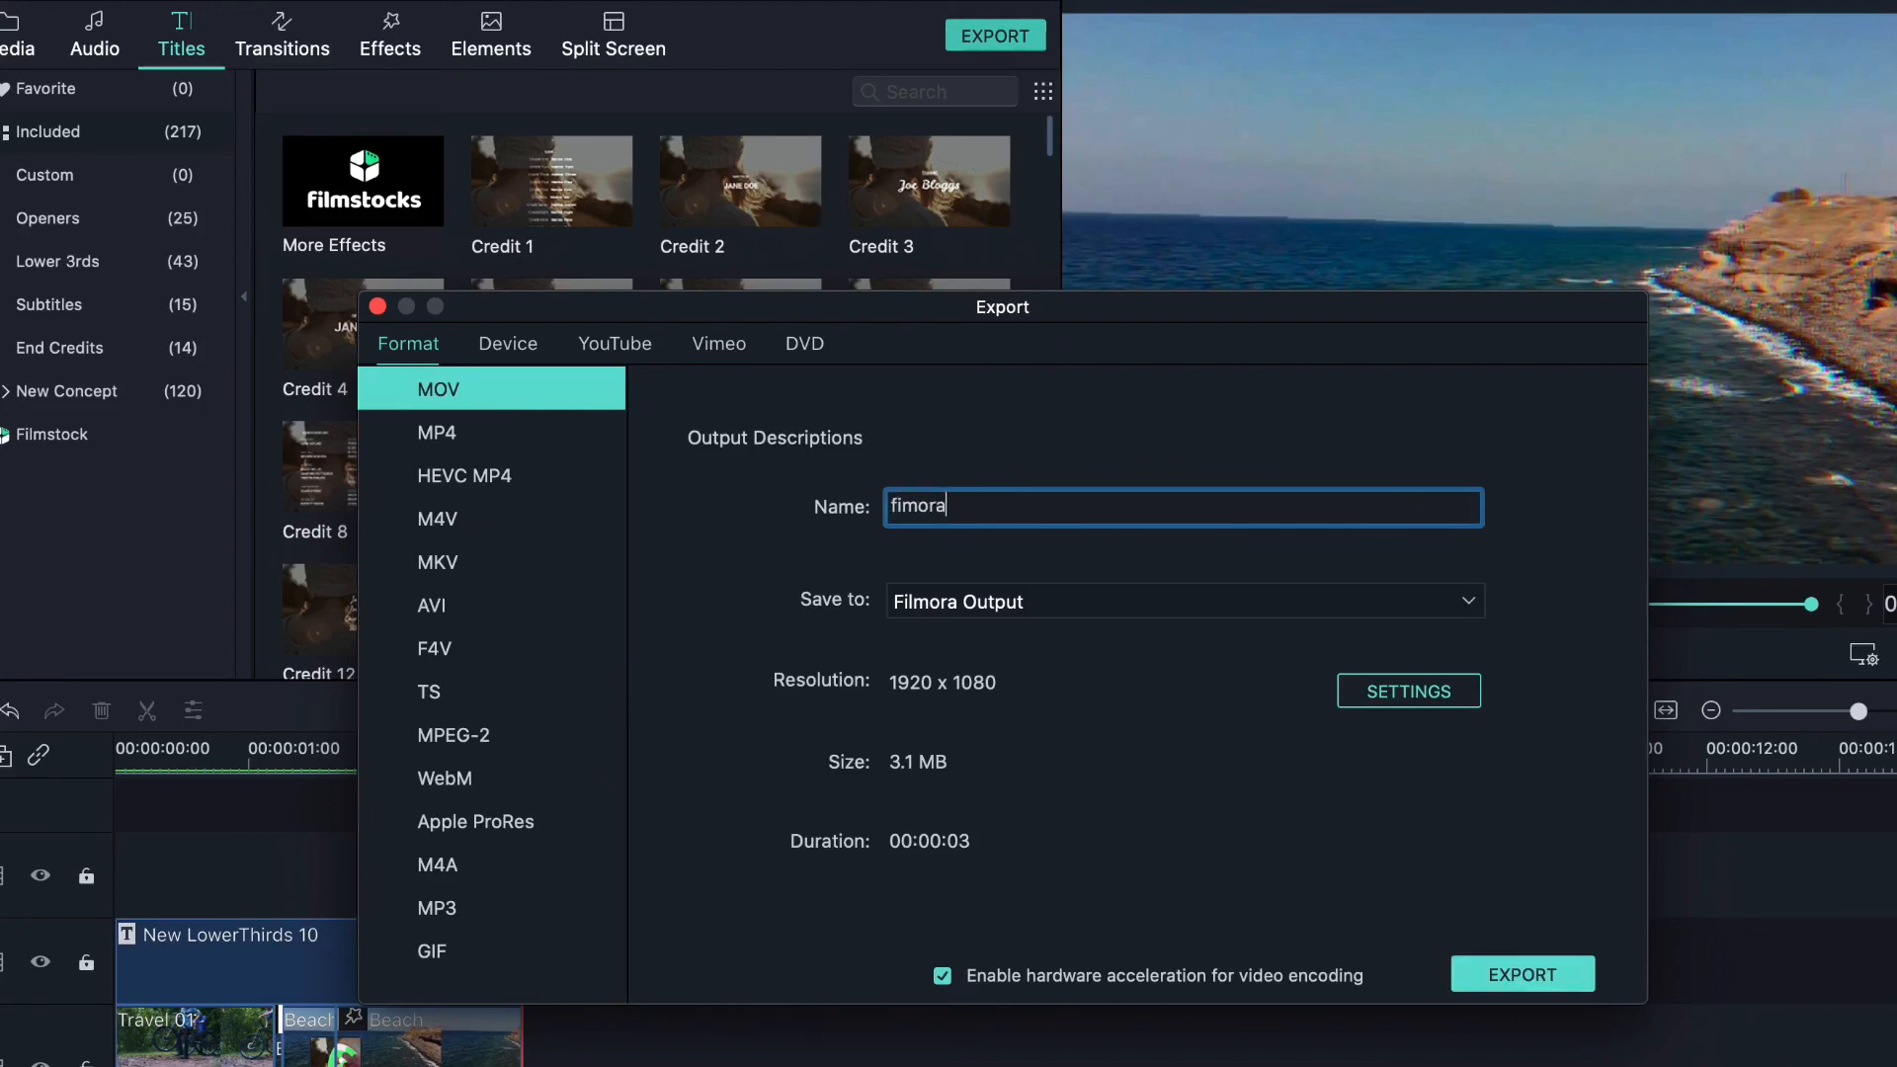
- Keep Filmora Output as the save location and bring up the encoding settings
{"action": "left_click", "coordinate": [1020, 605]}
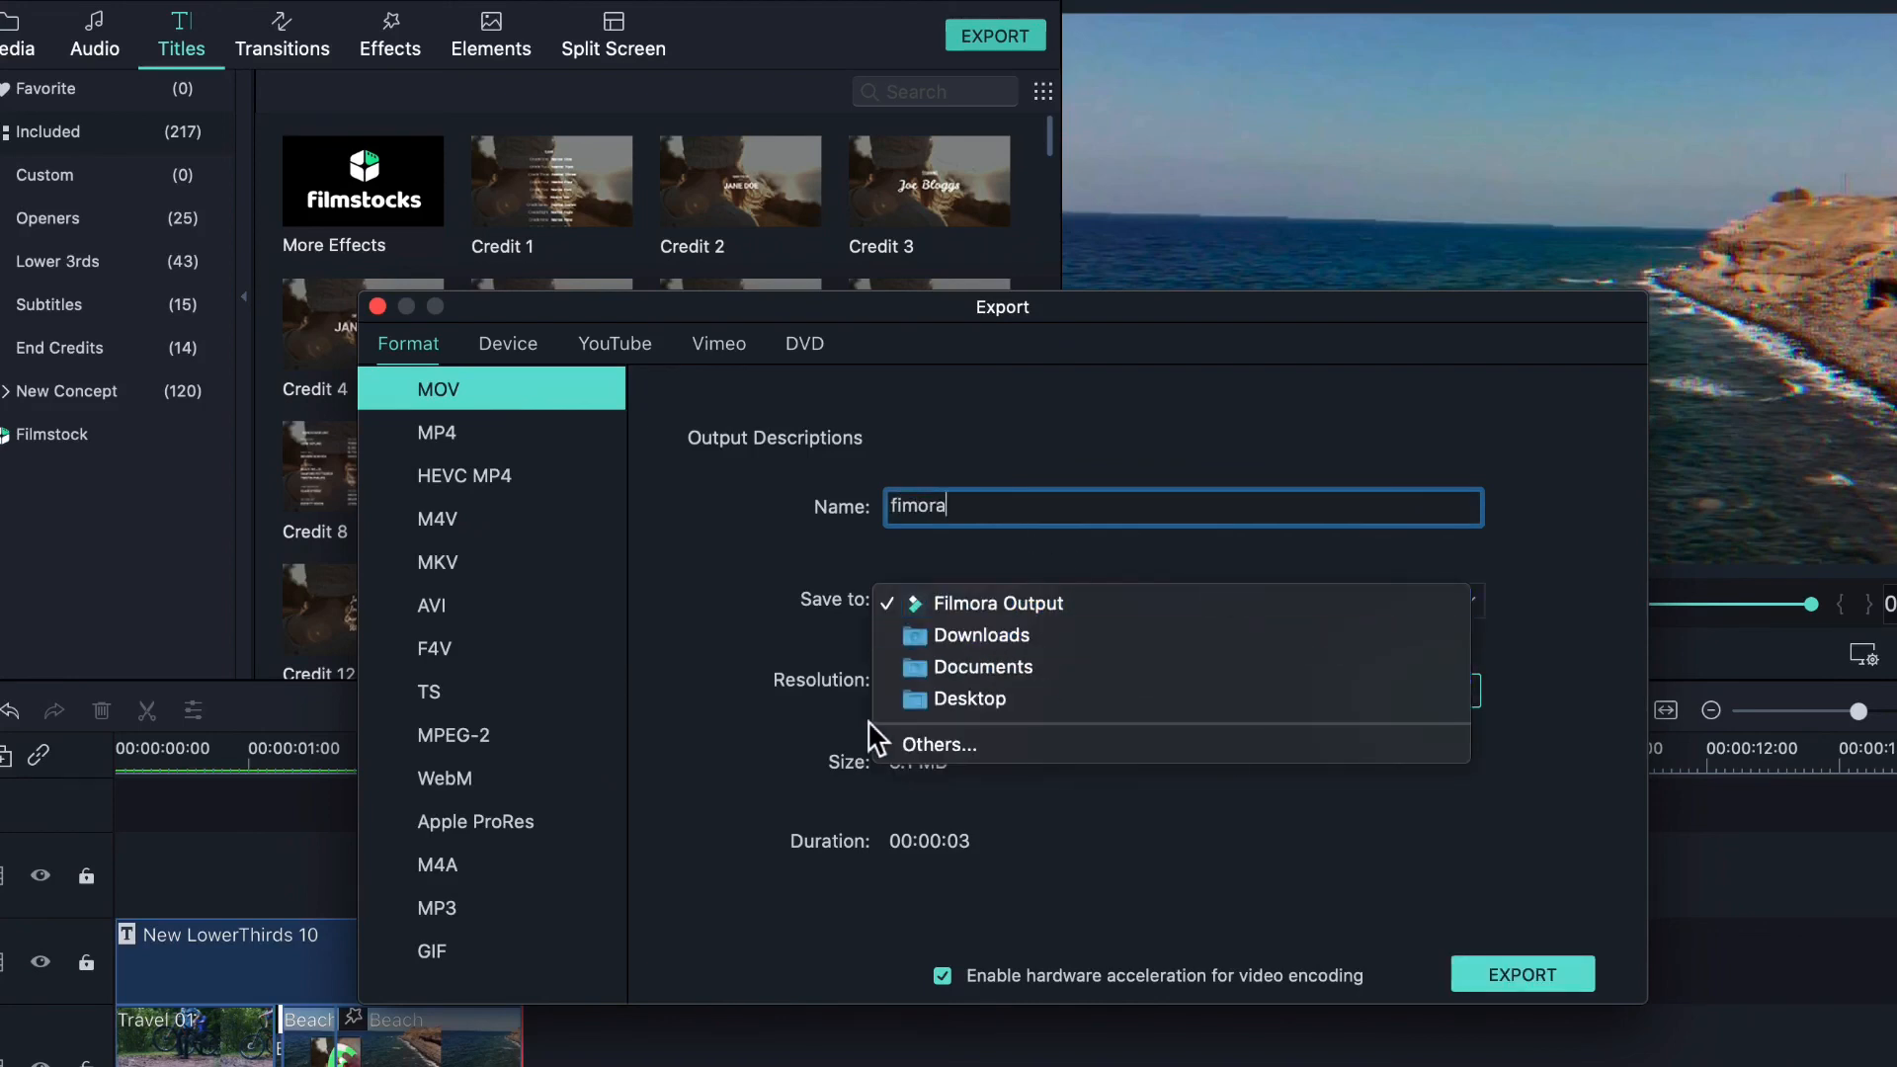
{"action": "left_click", "coordinate": [1134, 608]}
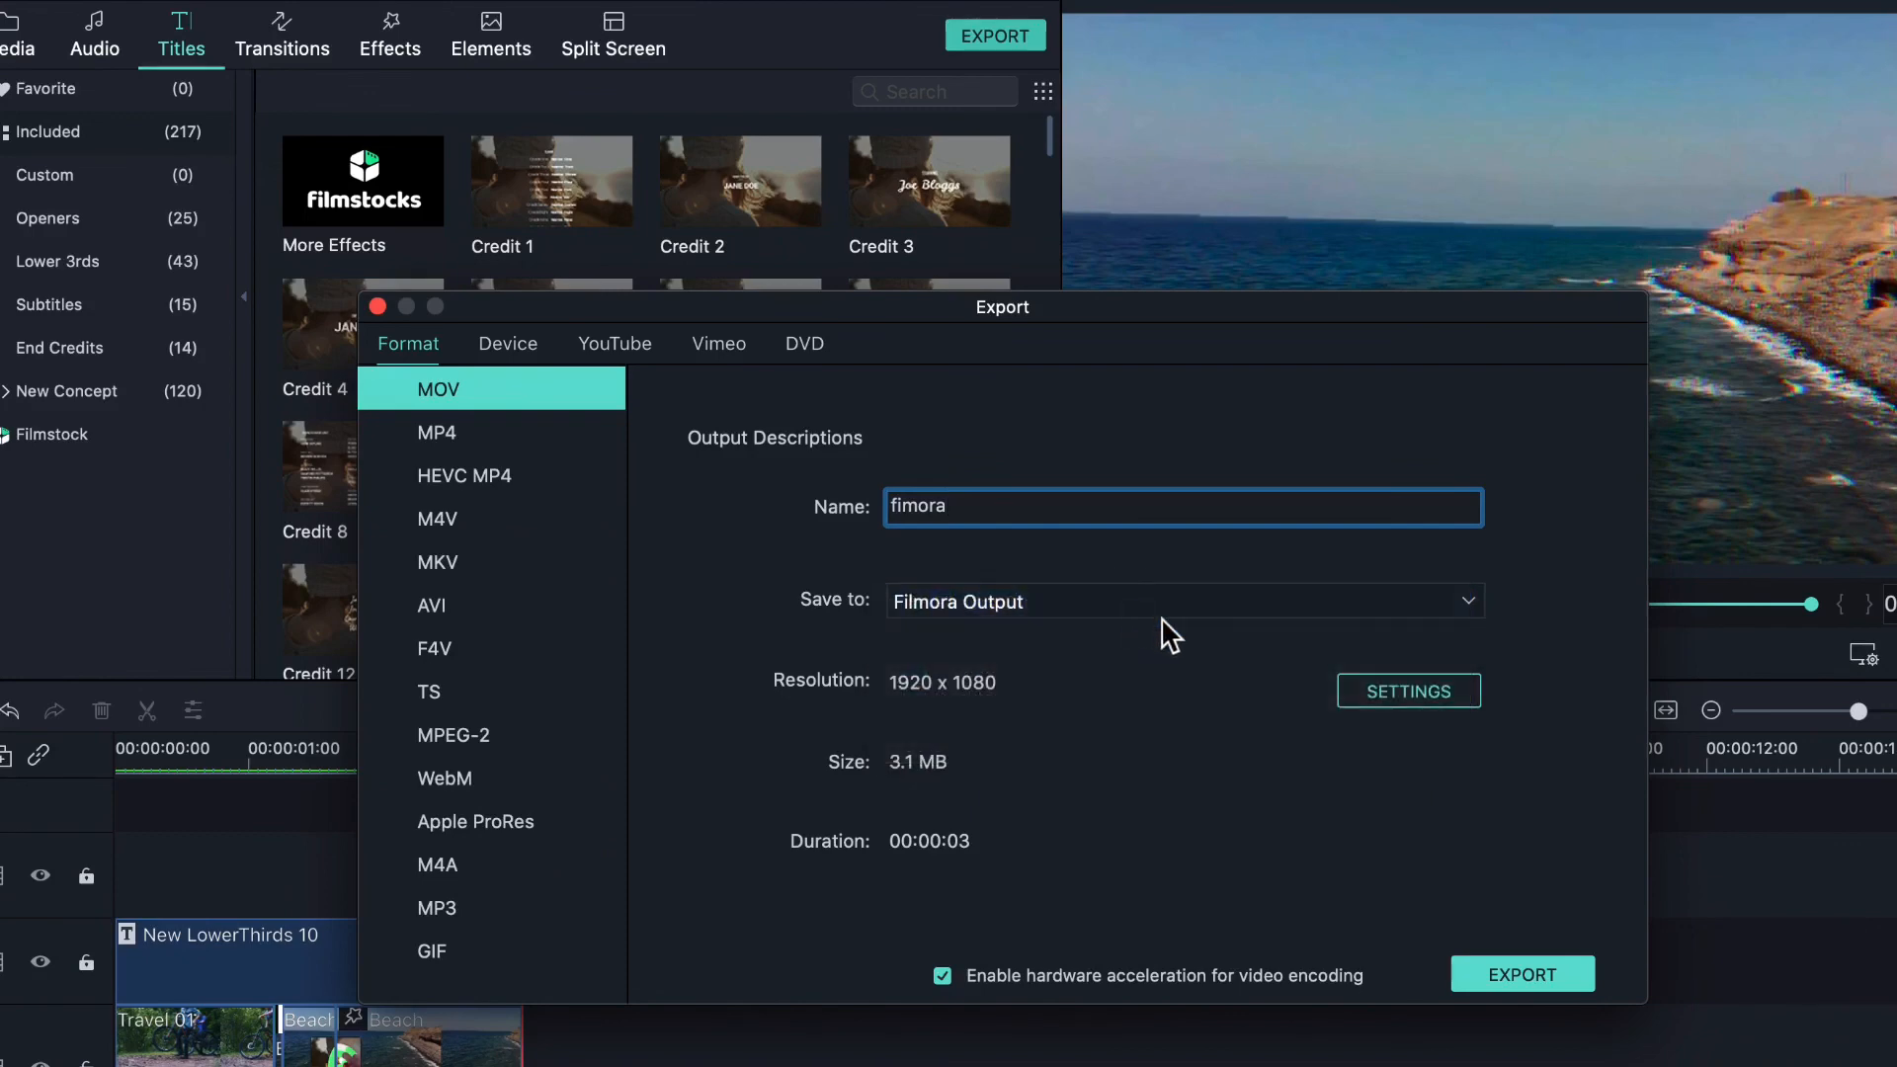
{"action": "left_click", "coordinate": [1429, 688]}
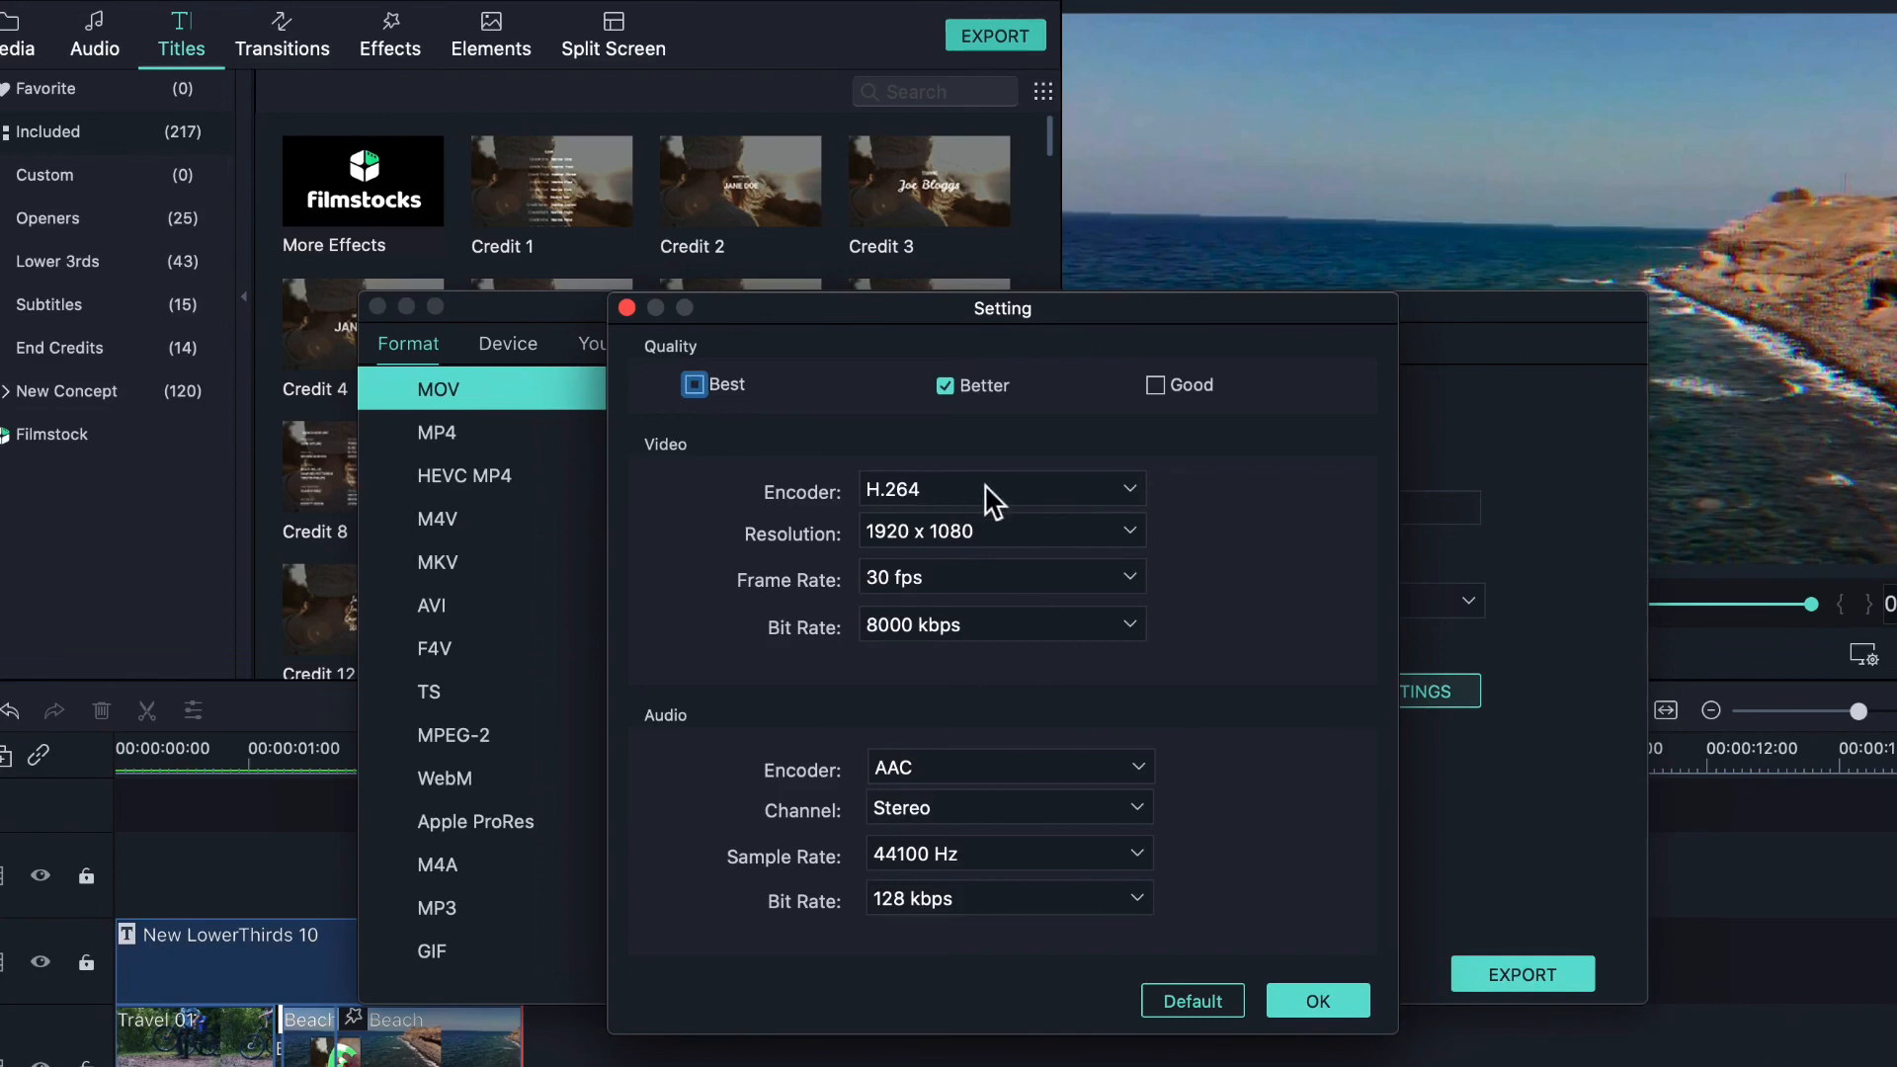
{"action": "left_click", "coordinate": [976, 528]}
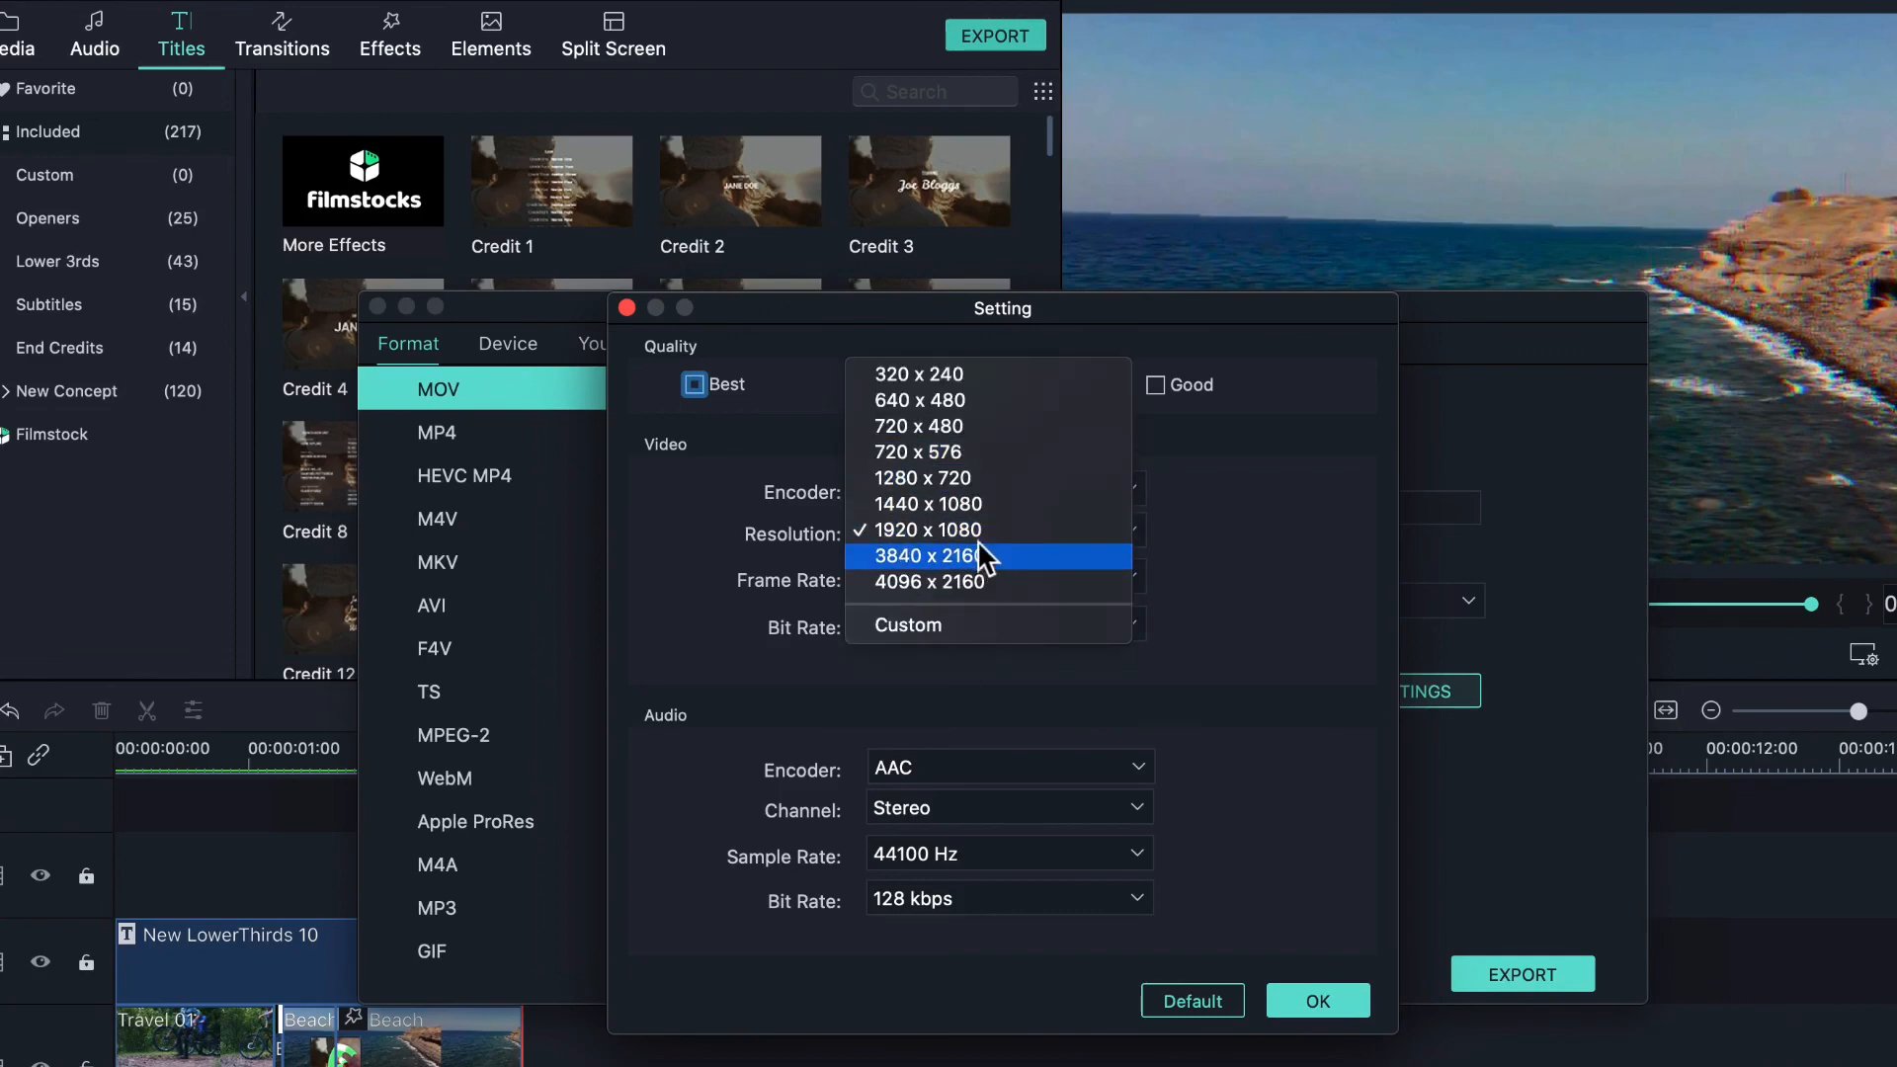
{"action": "left_click", "coordinate": [1041, 530]}
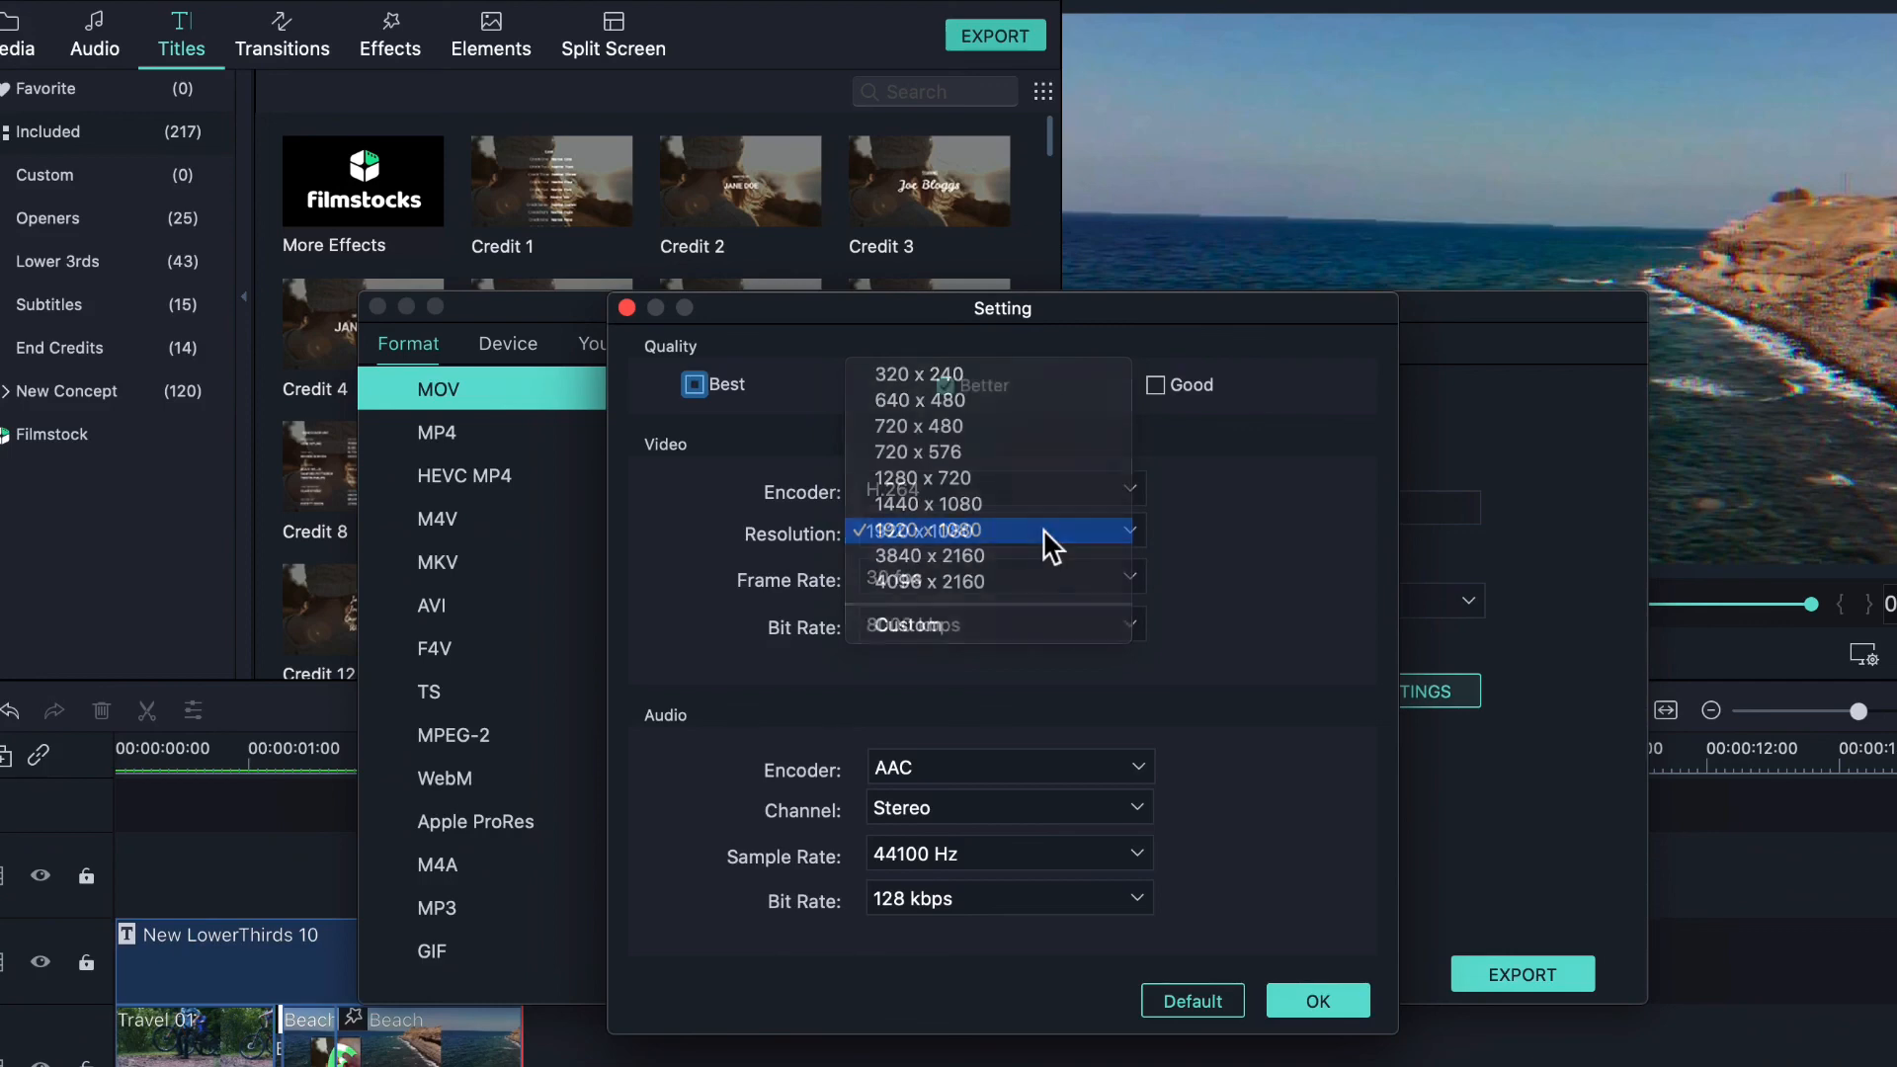
{"action": "left_click", "coordinate": [1049, 573]}
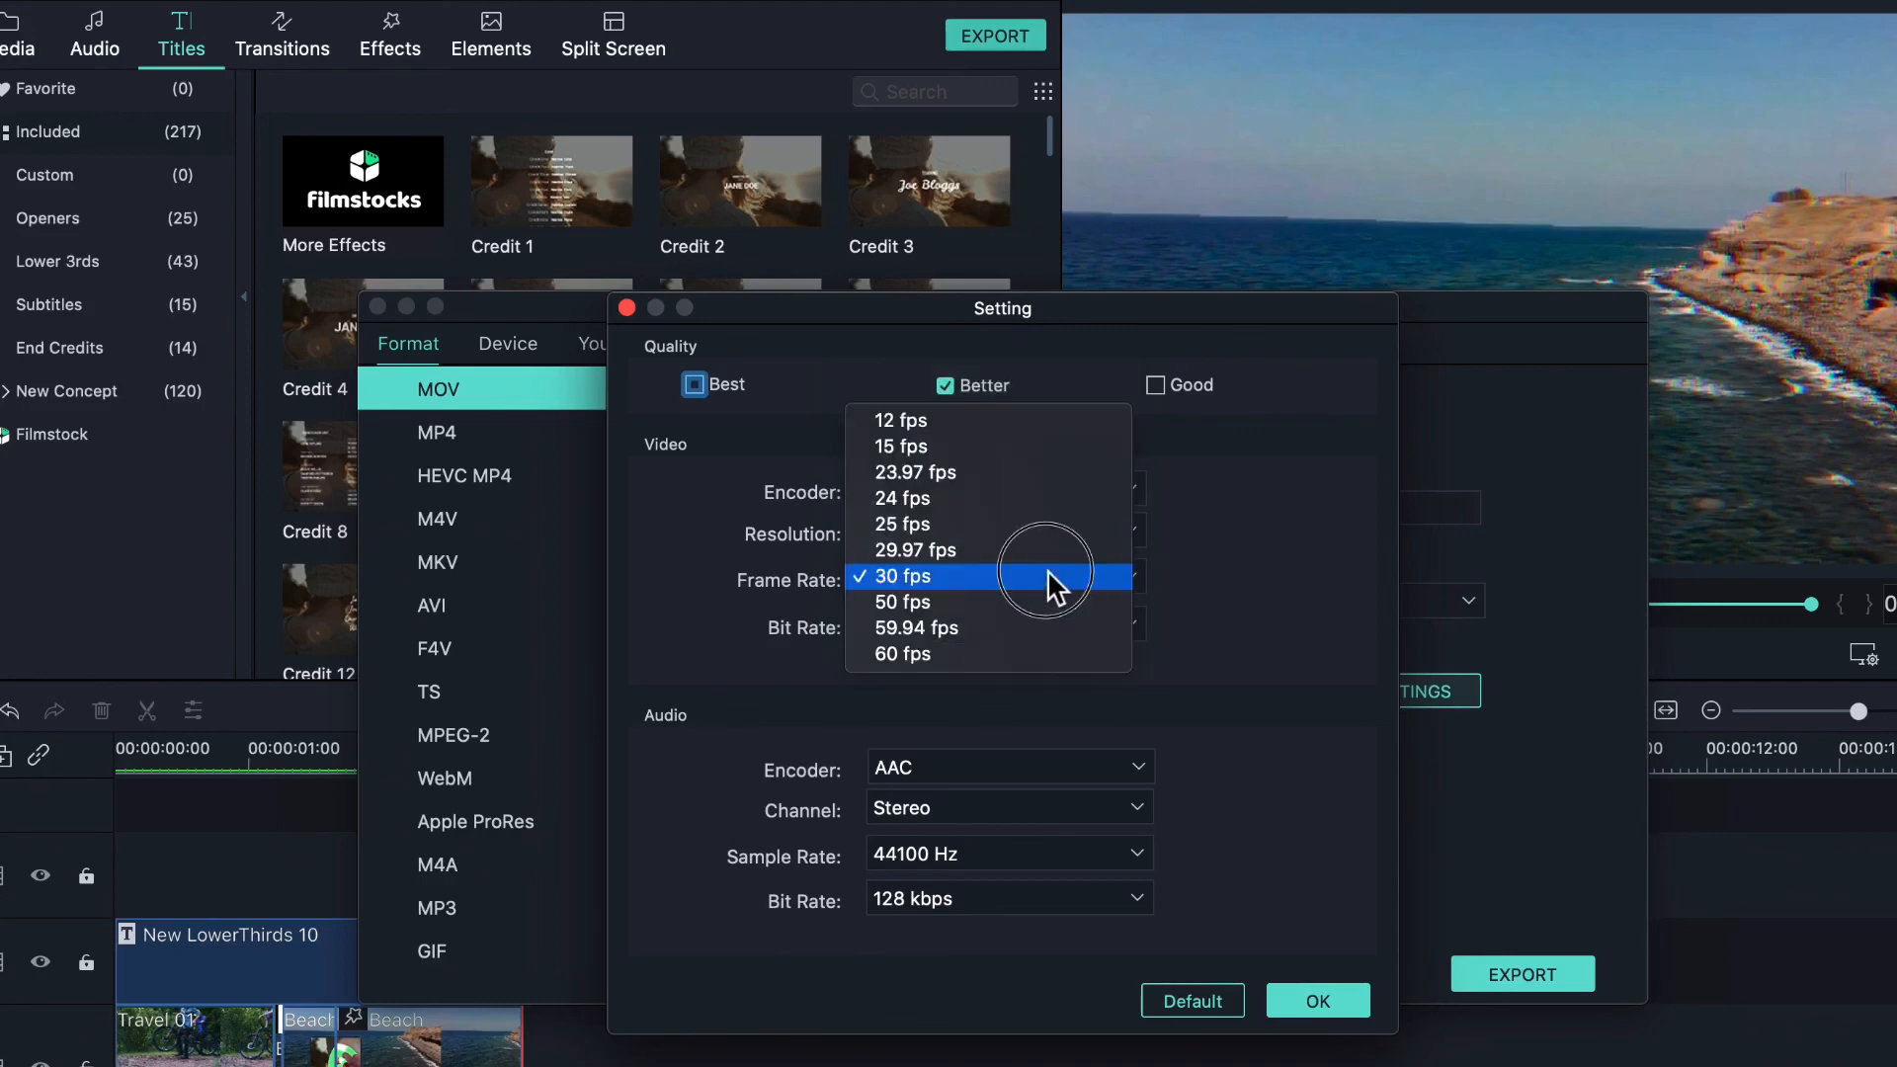
{"action": "left_click", "coordinate": [1047, 573]}
{"action": "left_click", "coordinate": [1044, 633]}
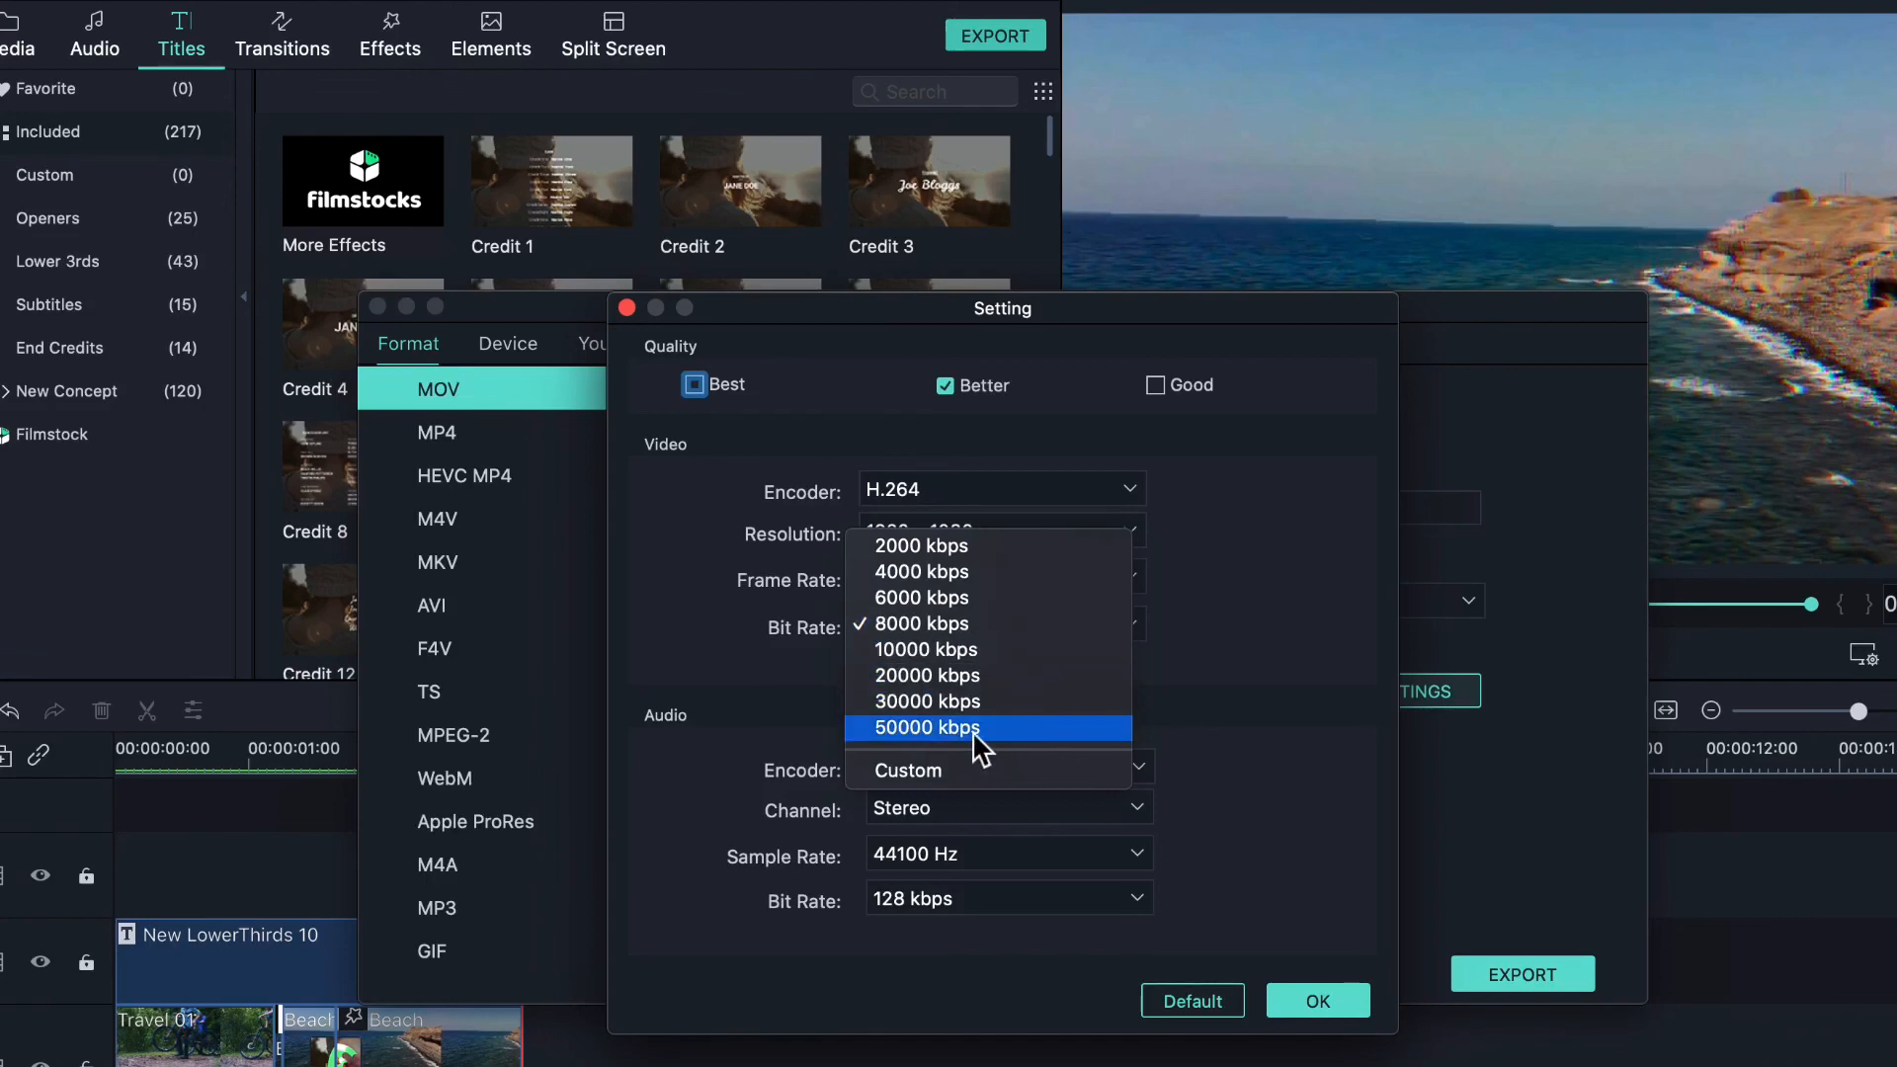
{"action": "left_click", "coordinate": [905, 623]}
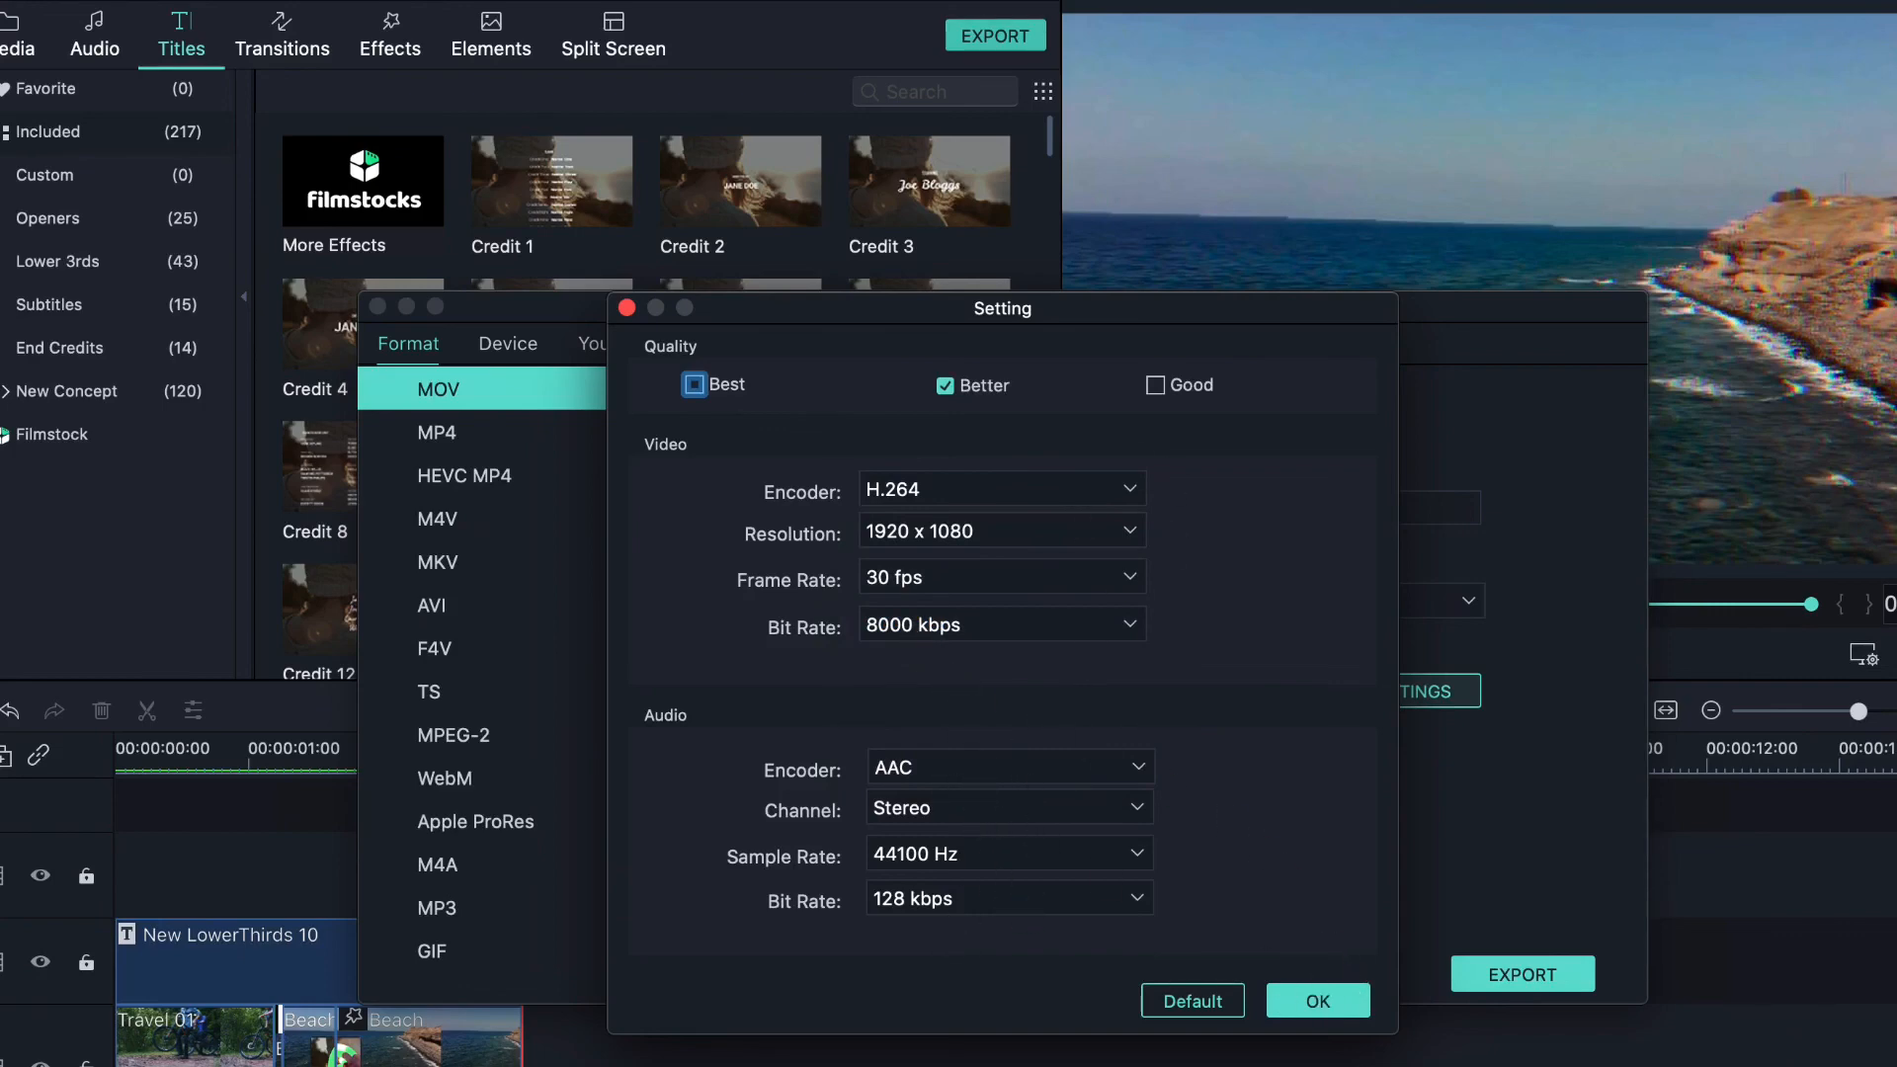
{"action": "left_click", "coordinate": [693, 384]}
{"action": "left_click", "coordinate": [943, 385]}
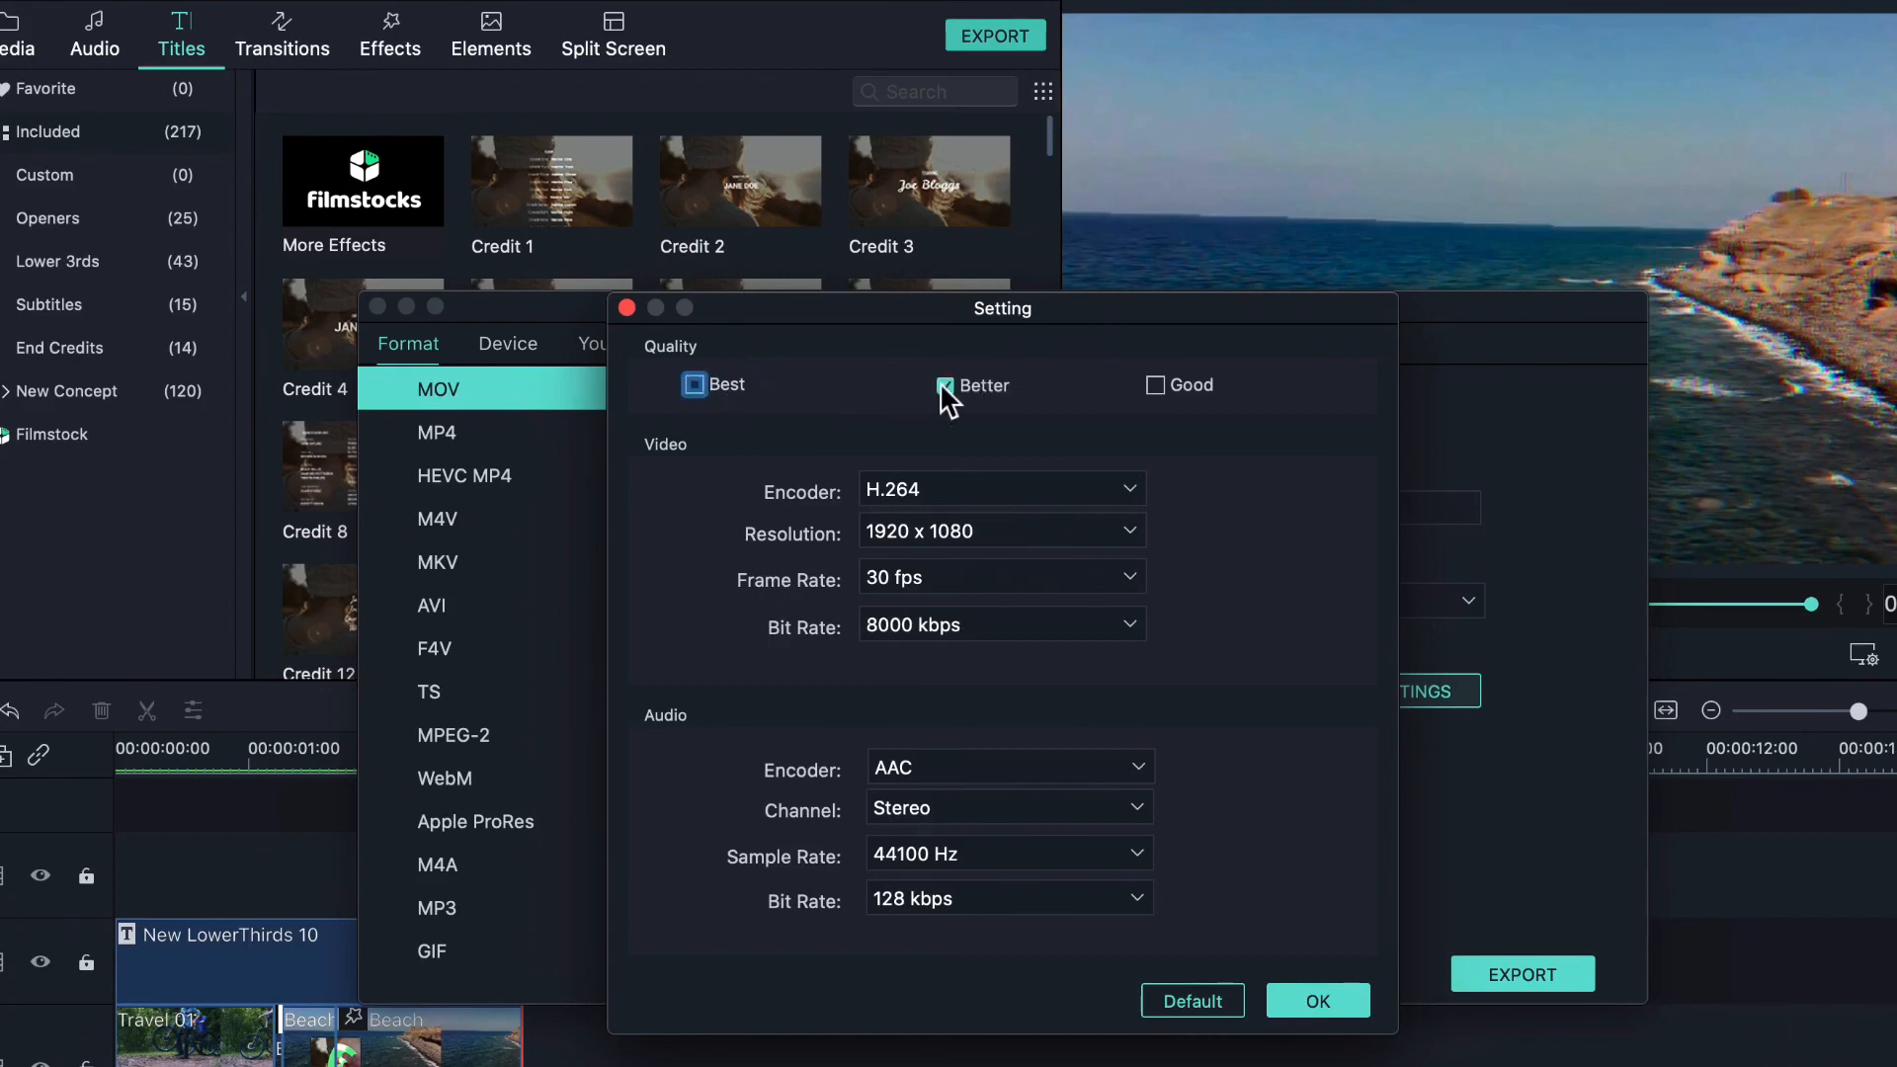
- Keep Better quality at 8000 kbps, confirm the settings, and export fimora.mov
{"action": "left_click", "coordinate": [1156, 384]}
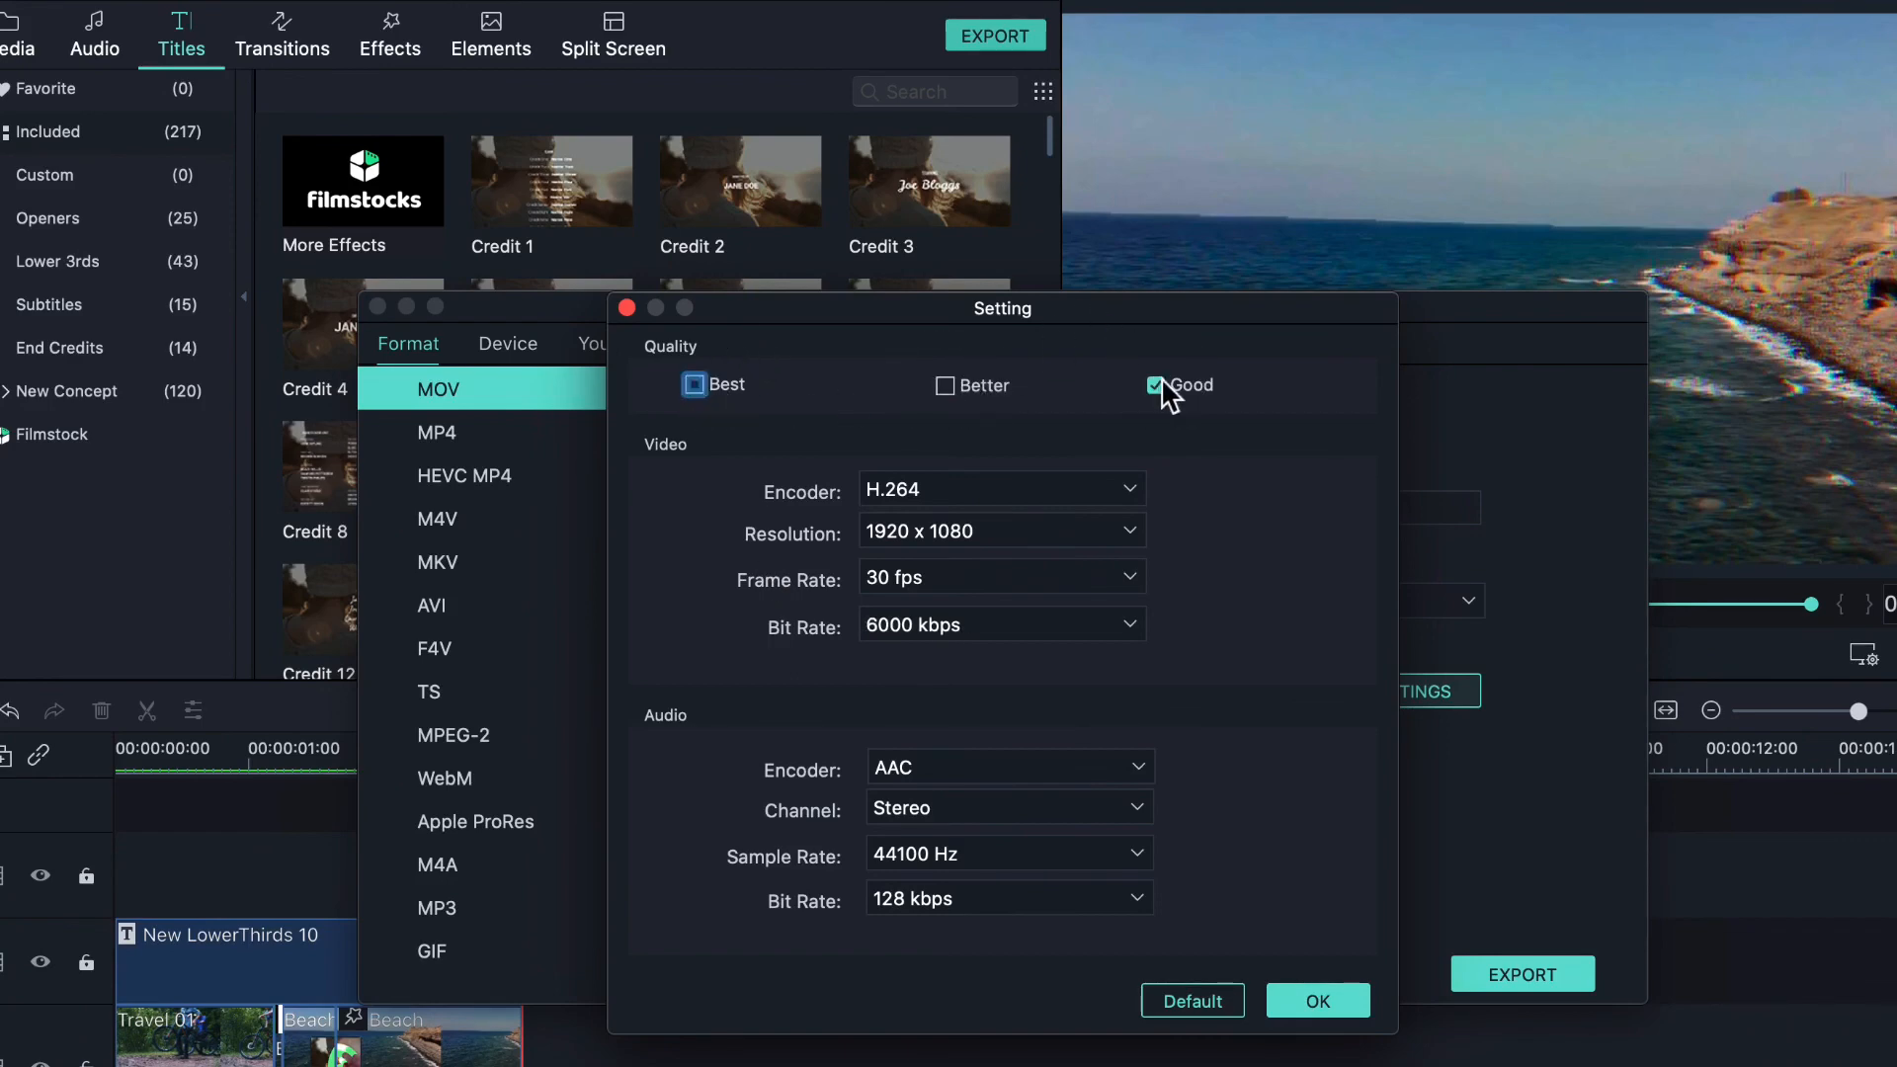
{"action": "left_click", "coordinate": [949, 387]}
{"action": "left_click", "coordinate": [1333, 996]}
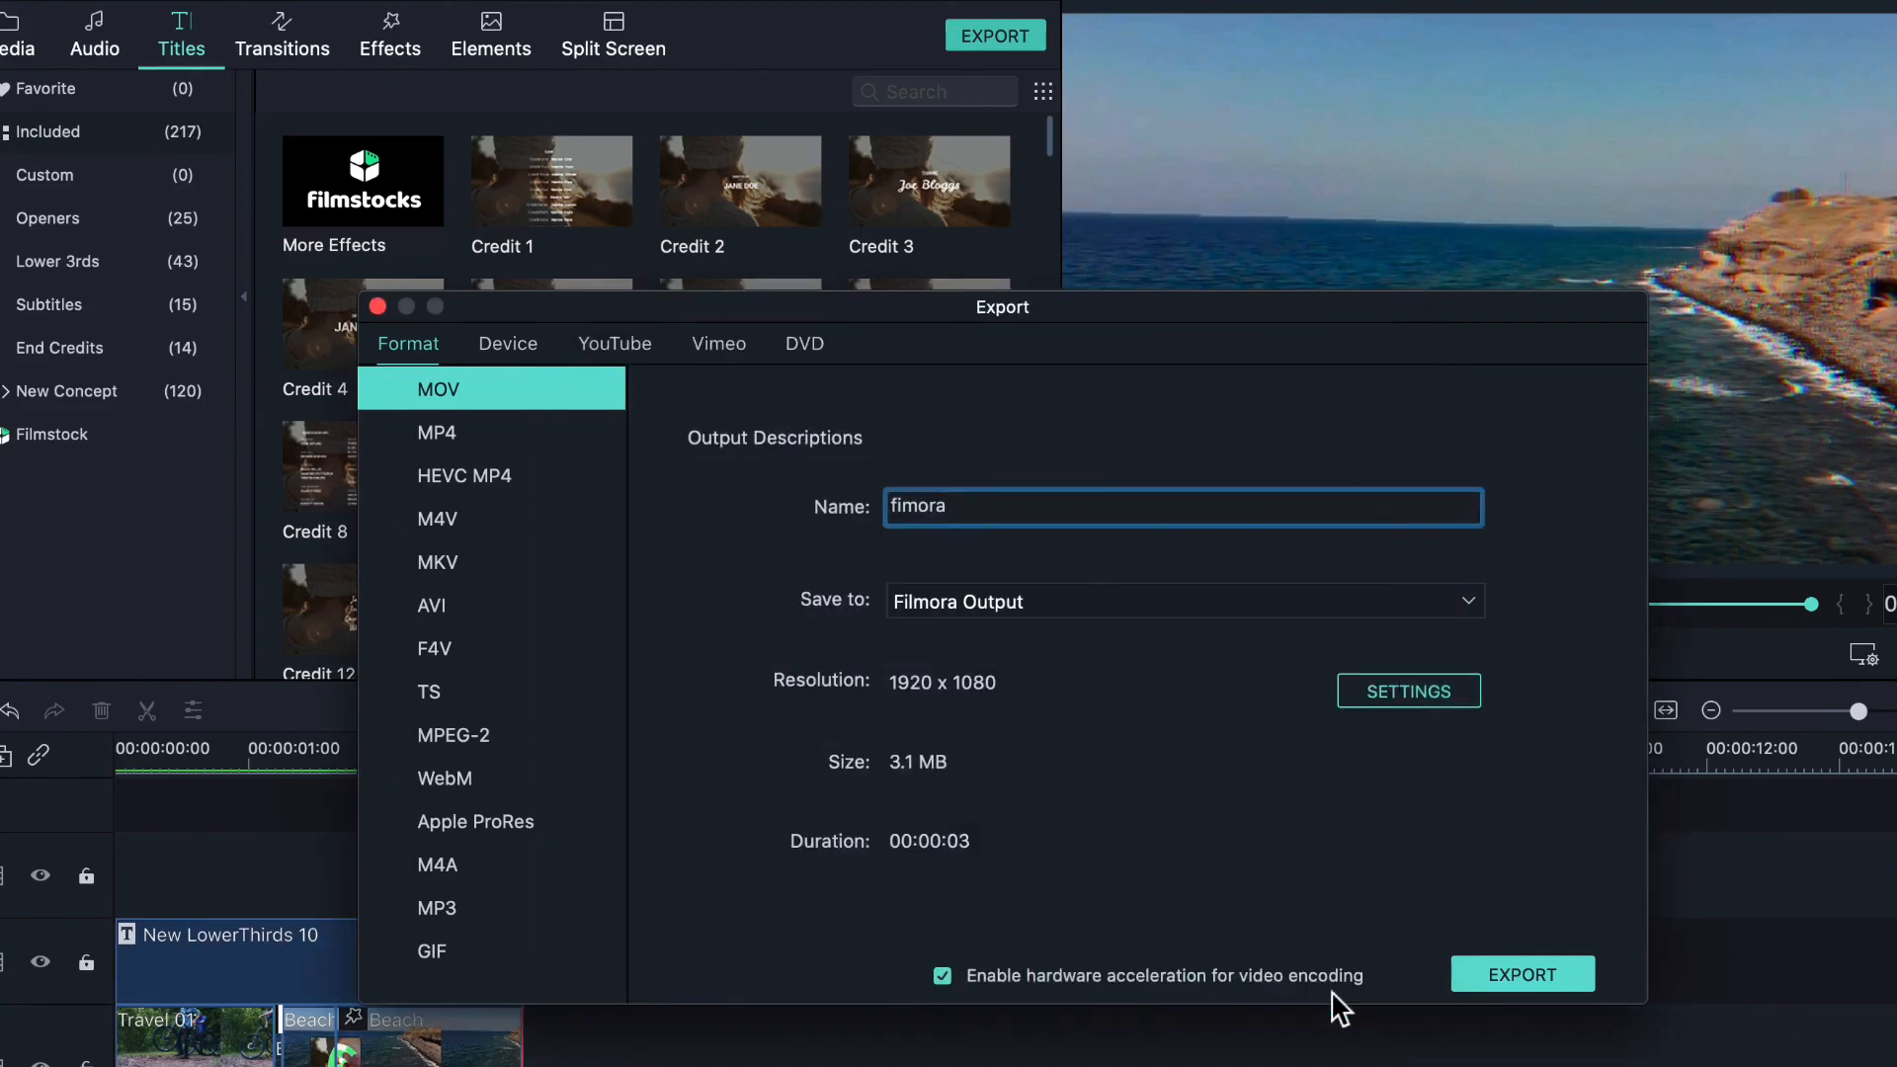
{"action": "left_click", "coordinate": [1544, 969]}
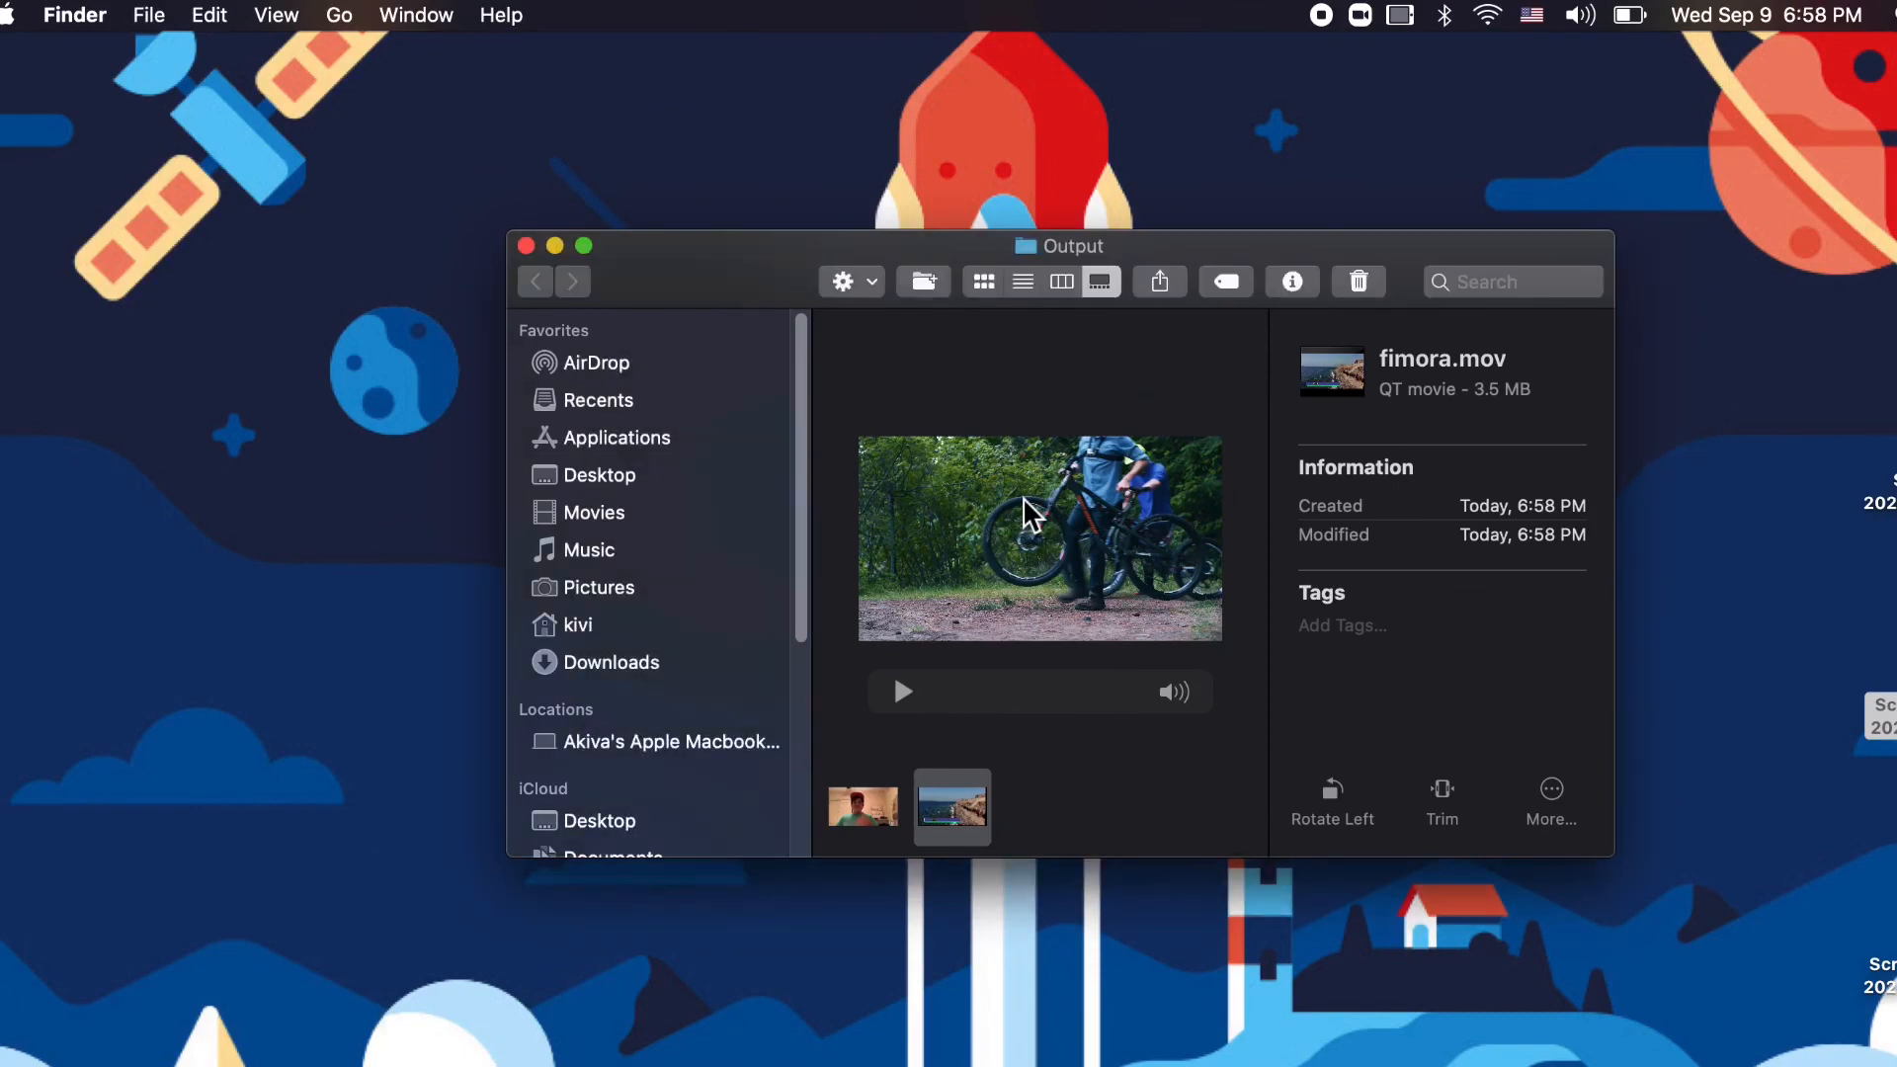
- Open fimora.mov from the Output folder in QuickTime Player, close Finder, and play it
{"action": "double_click", "coordinate": [1028, 504]}
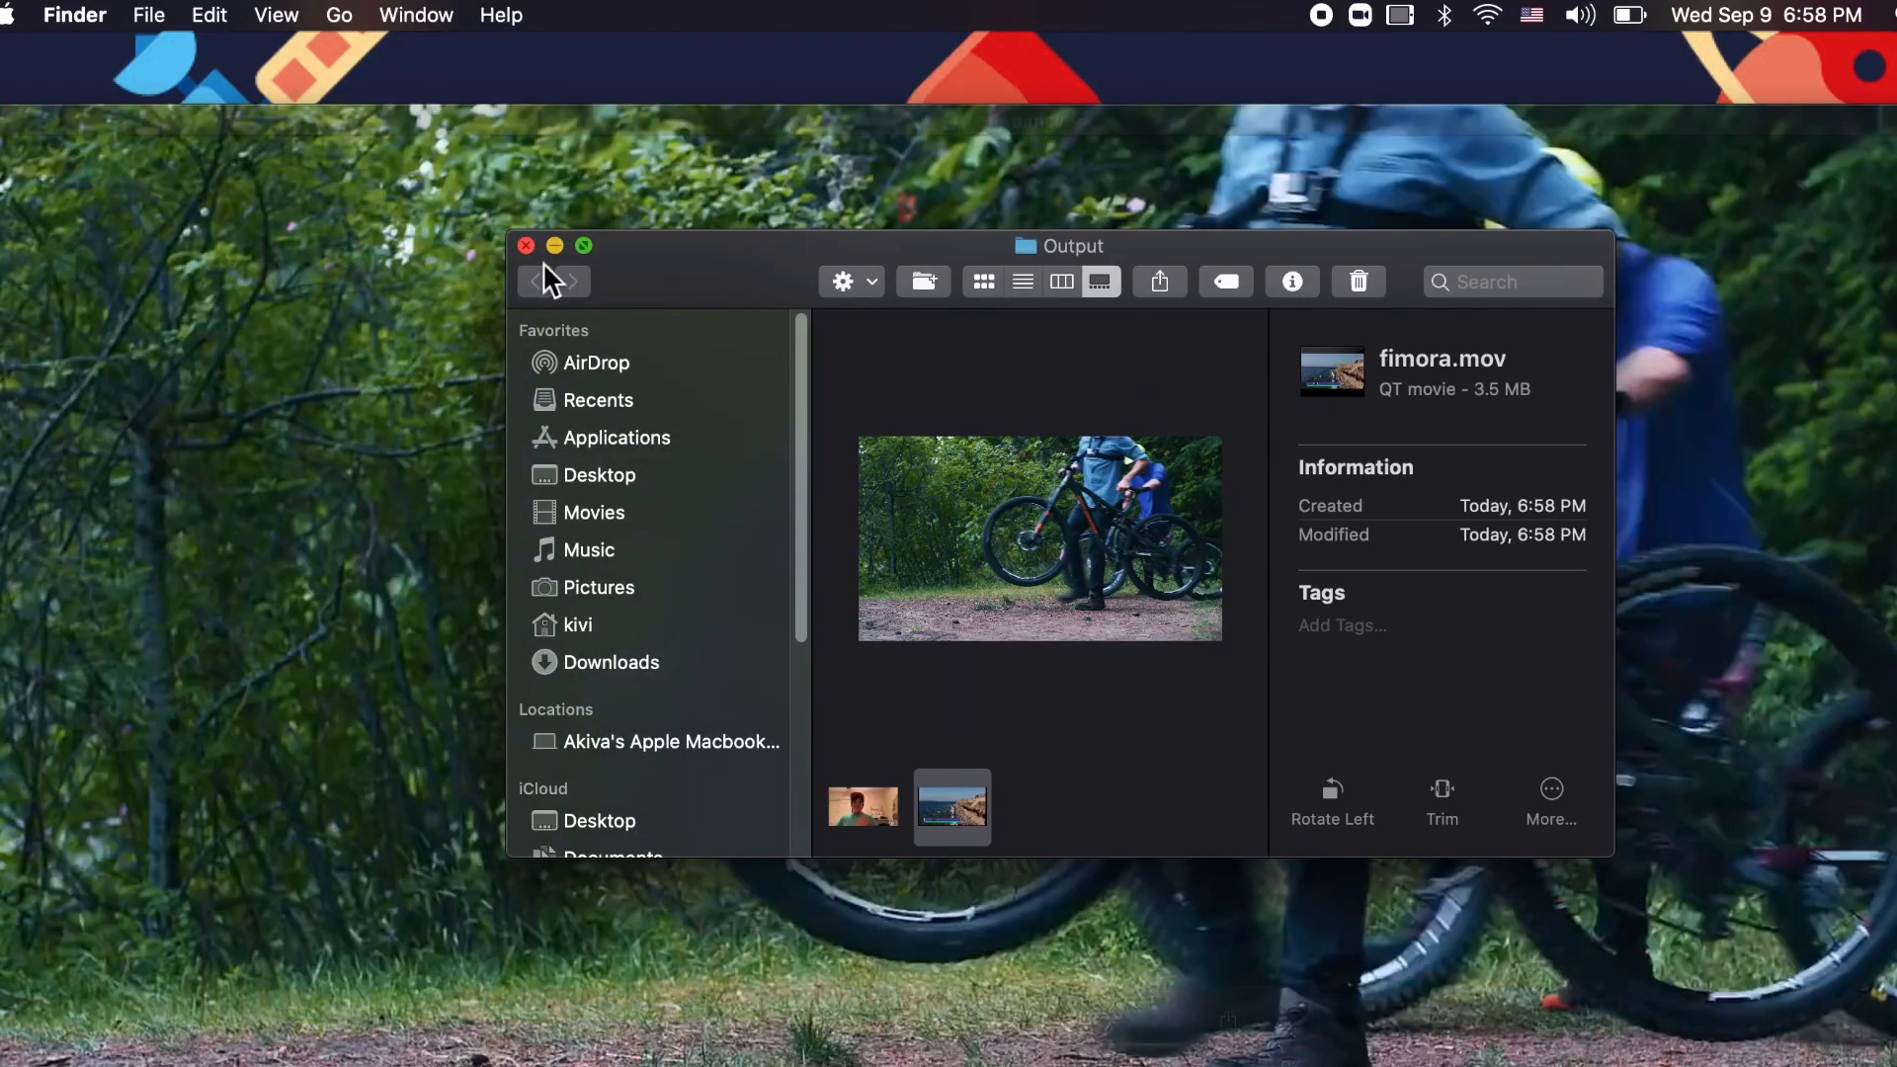
{"action": "left_click", "coordinate": [525, 245]}
{"action": "left_click", "coordinate": [1002, 1022]}
{"action": "left_click", "coordinate": [1003, 1024]}
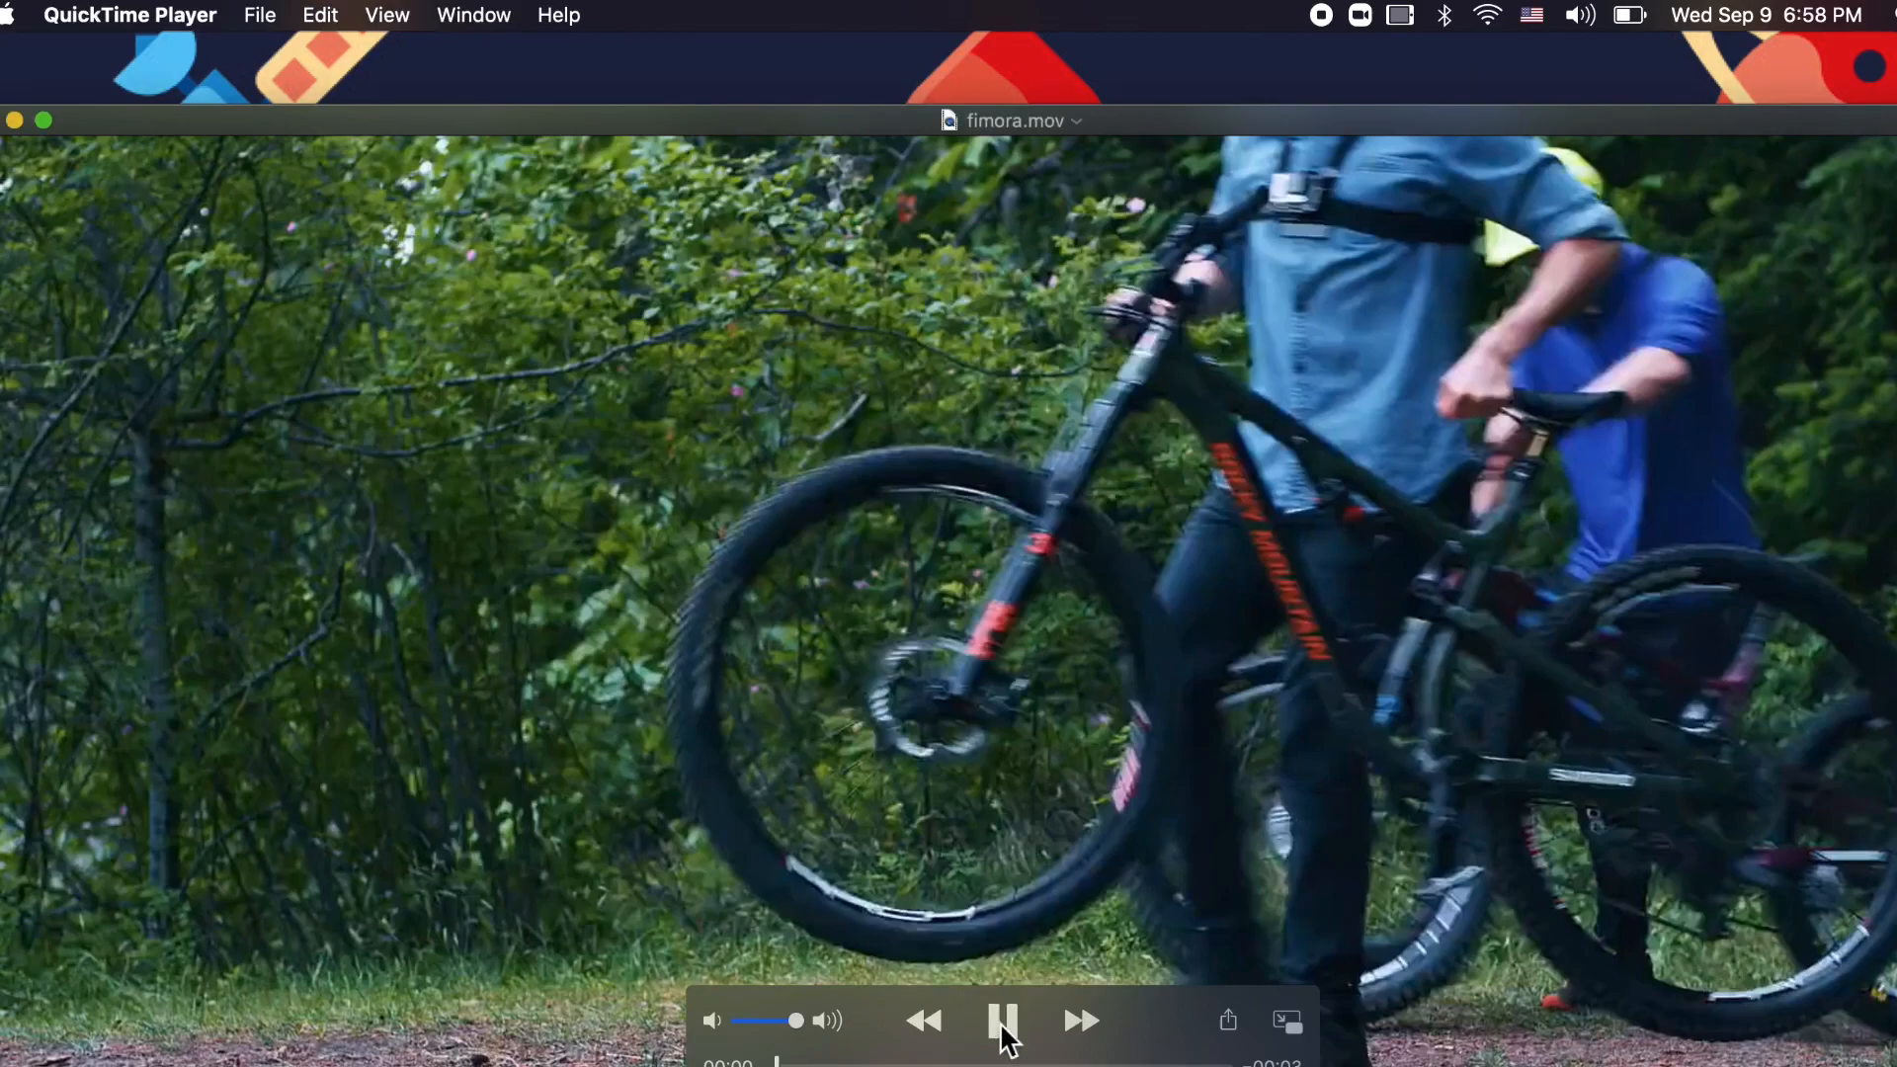